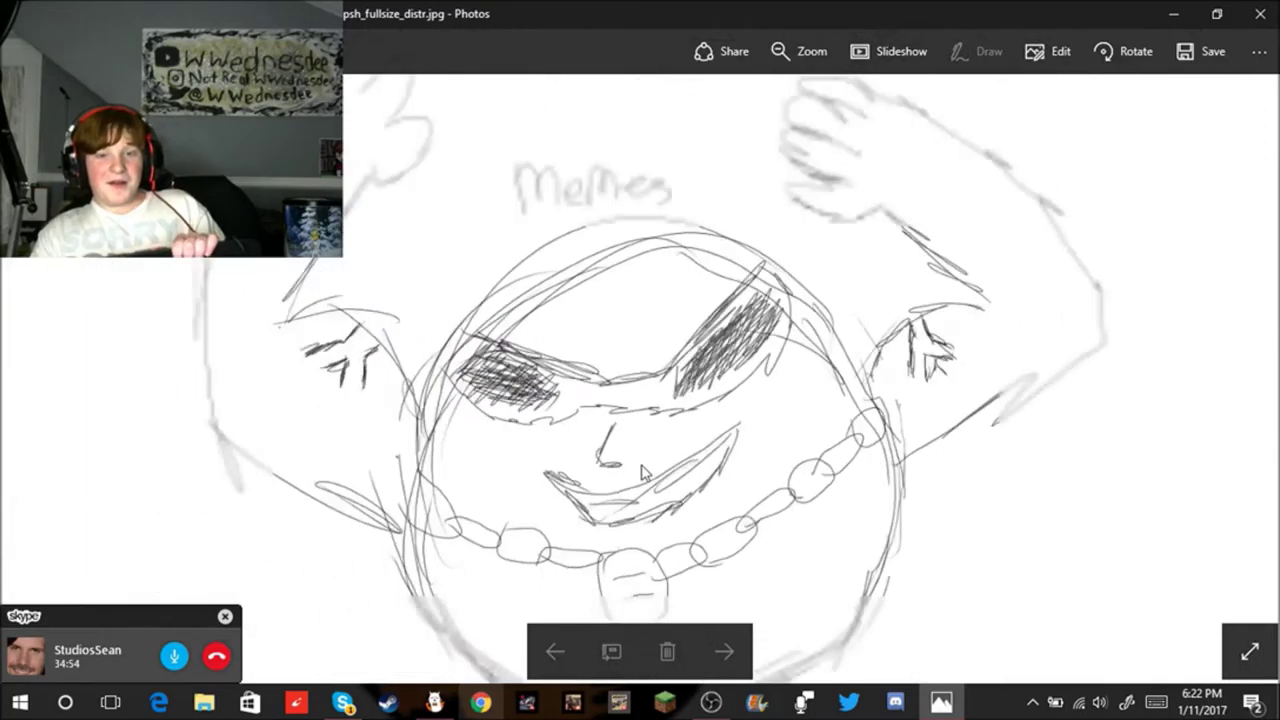
Step: Minimize and close the Photos viewer showing the sketch, then bring FireAlpaca back to the front
scroll(607, 487, "up", 6)
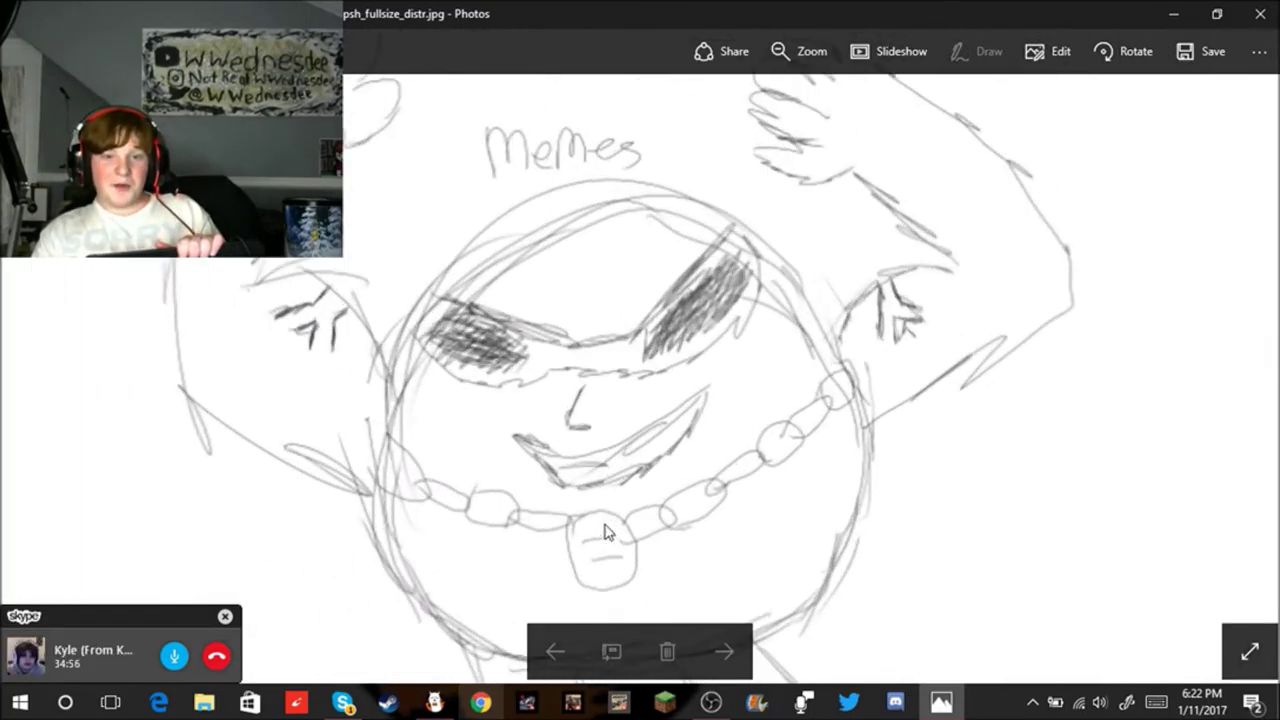
scroll(615, 527, "down", 6)
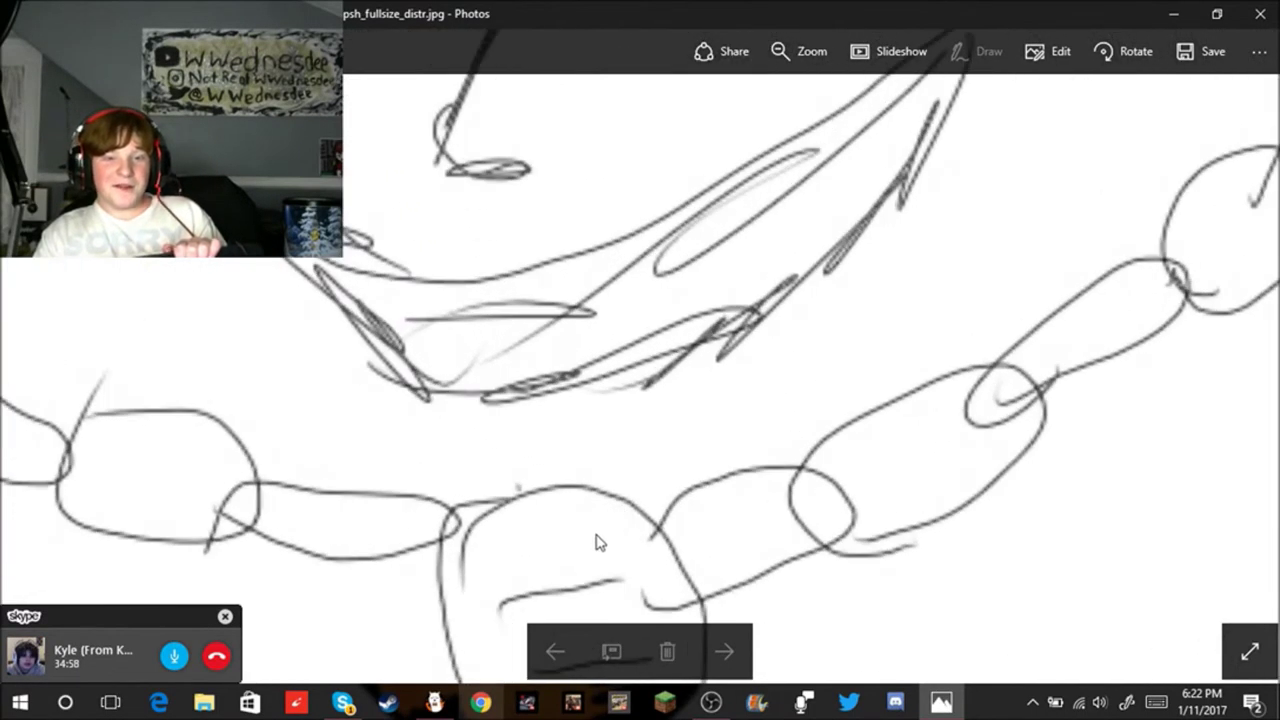
scroll(664, 510, "down", 1)
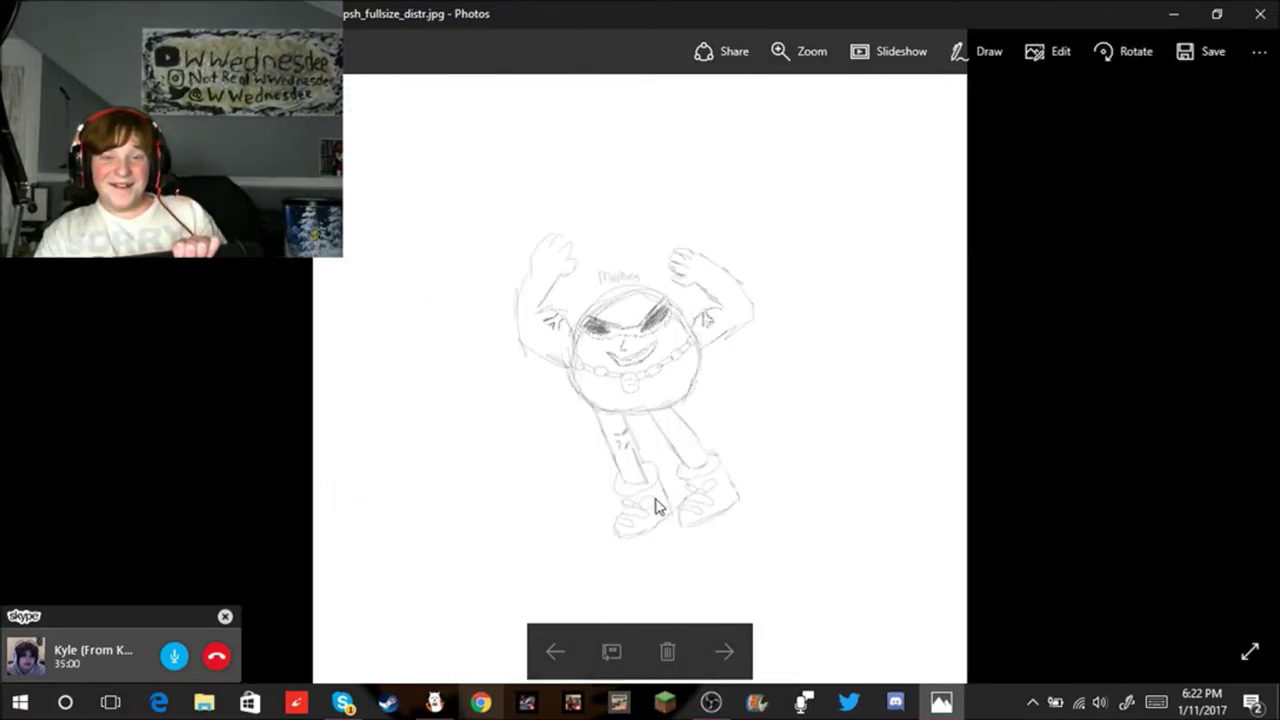
scroll(654, 517, "up", 5)
scroll(768, 330, "down", 4)
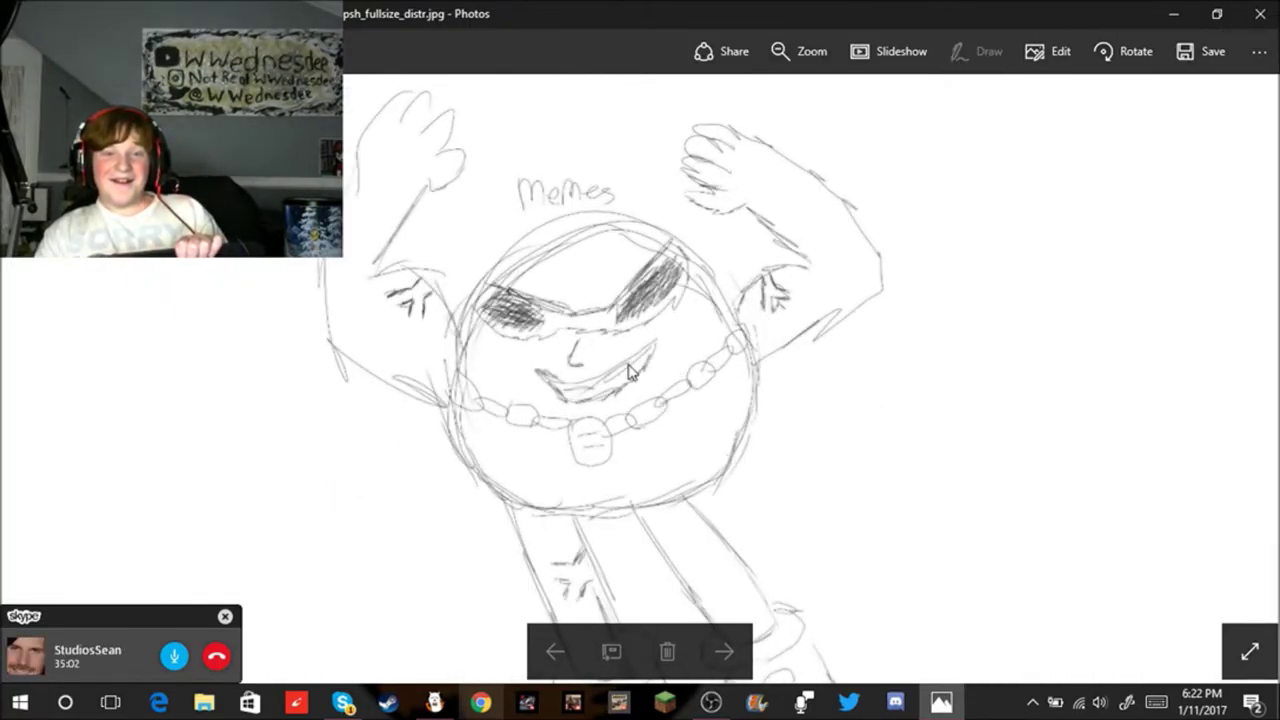
scroll(778, 619, "up", 6)
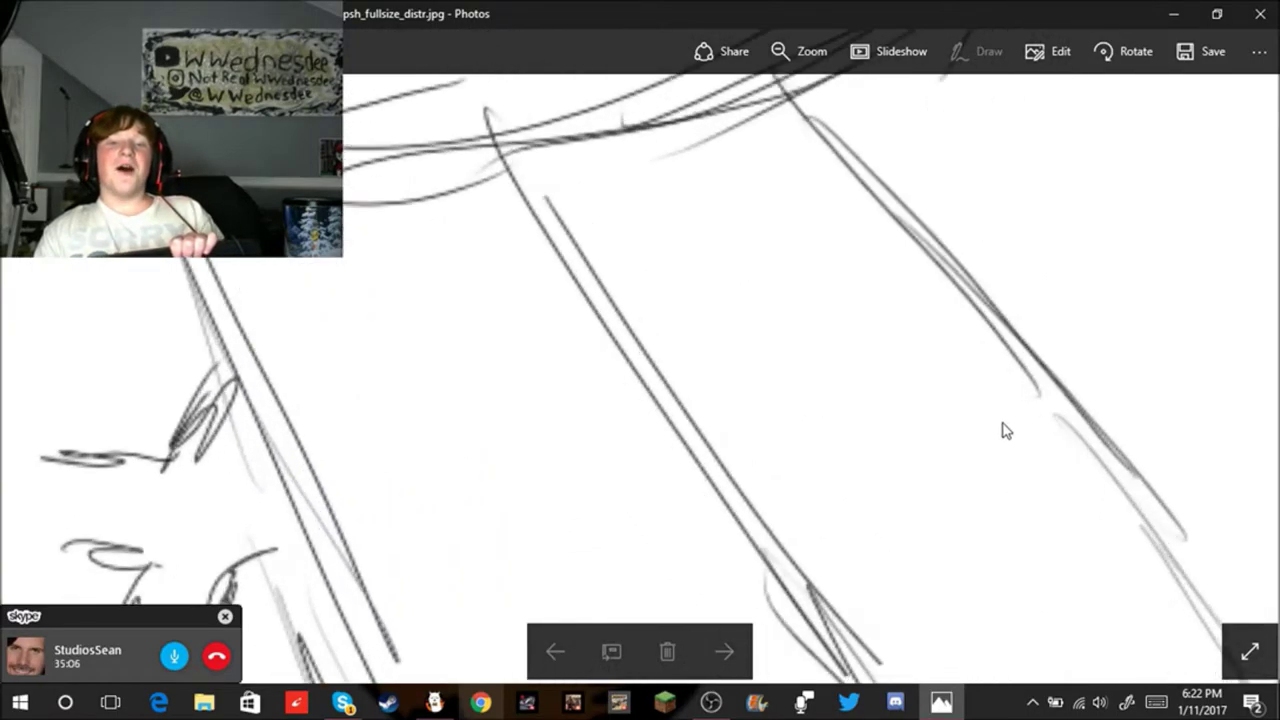
scroll(443, 509, "down", 3)
scroll(372, 508, "up", 2)
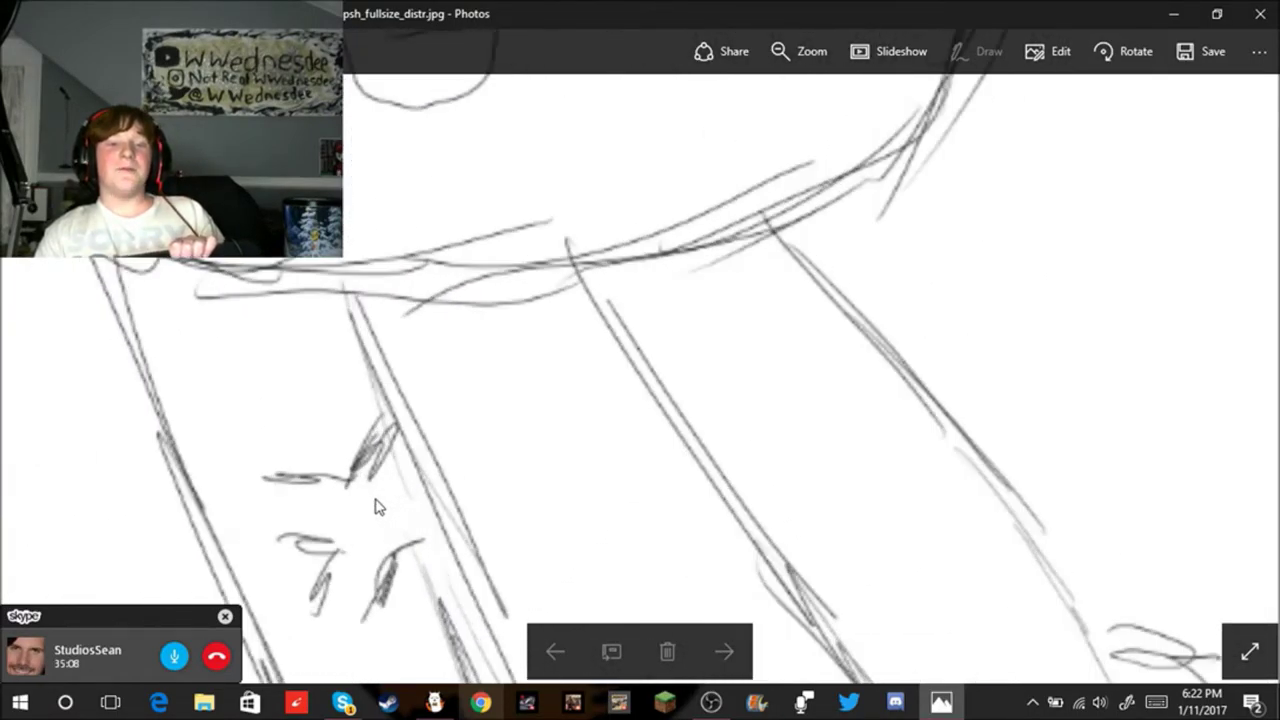
scroll(834, 414, "up", 2)
scroll(849, 434, "down", 5)
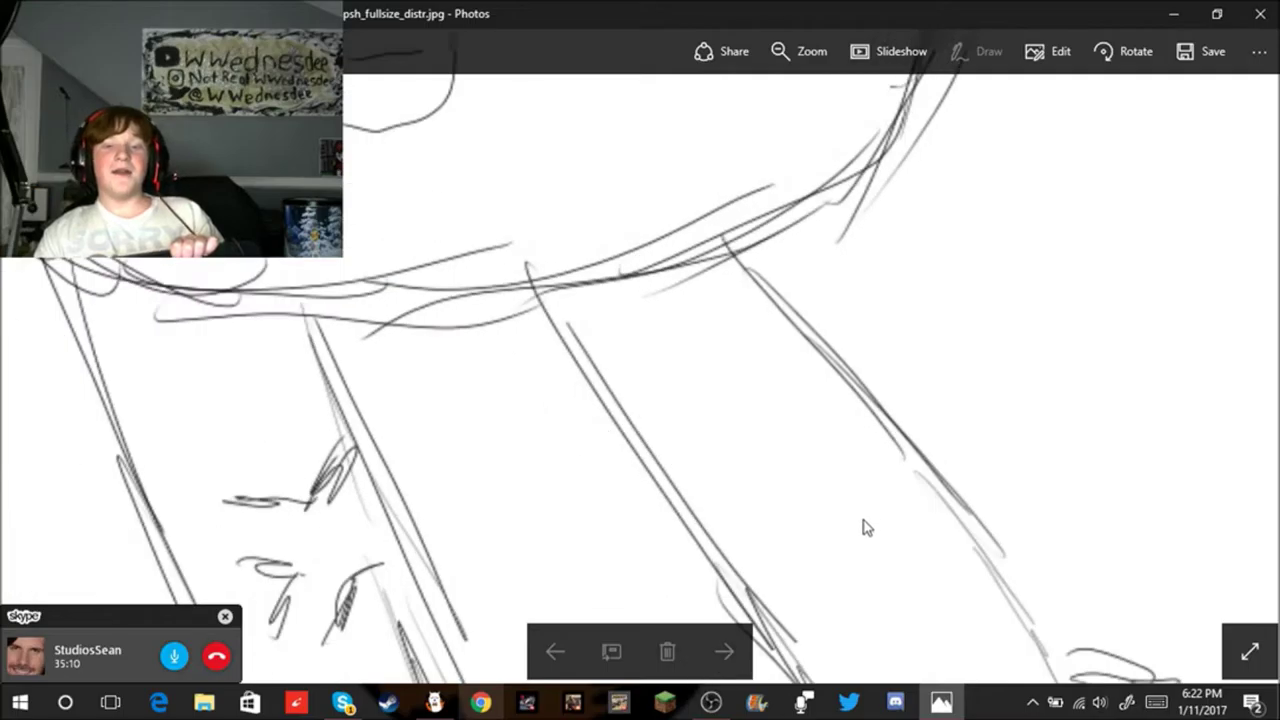
scroll(743, 600, "up", 5)
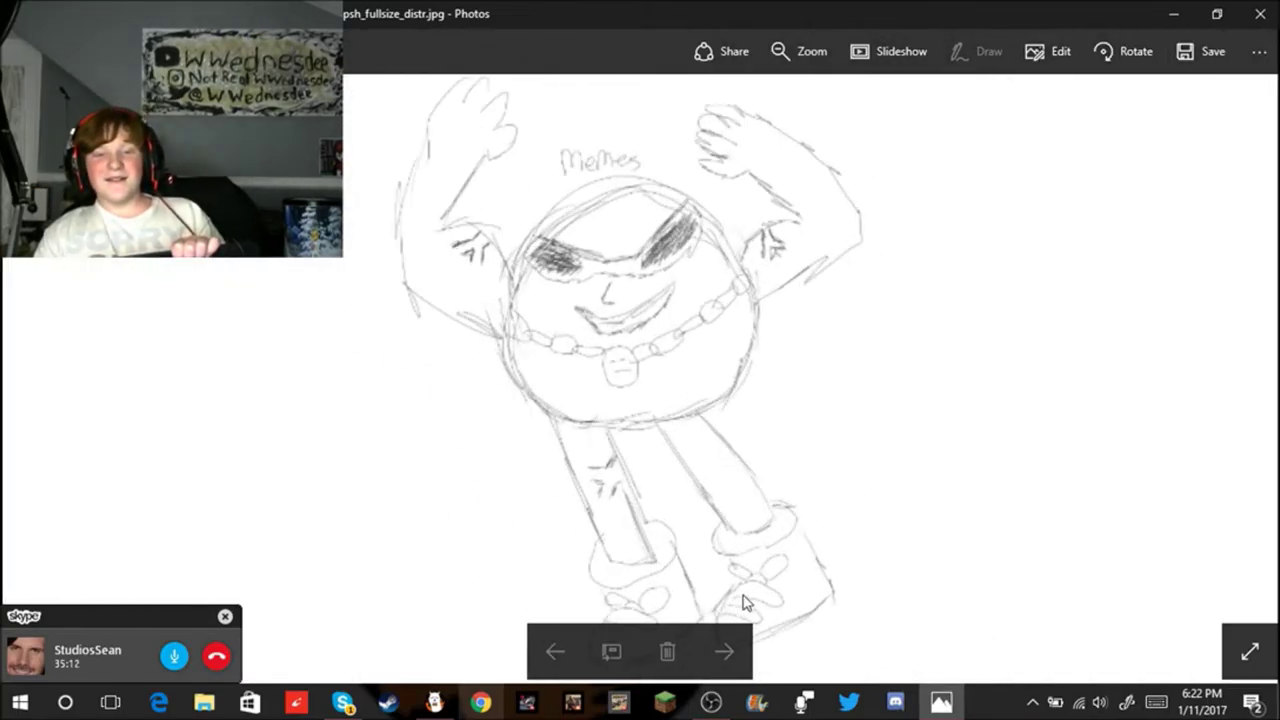
scroll(183, 283, "down", 5)
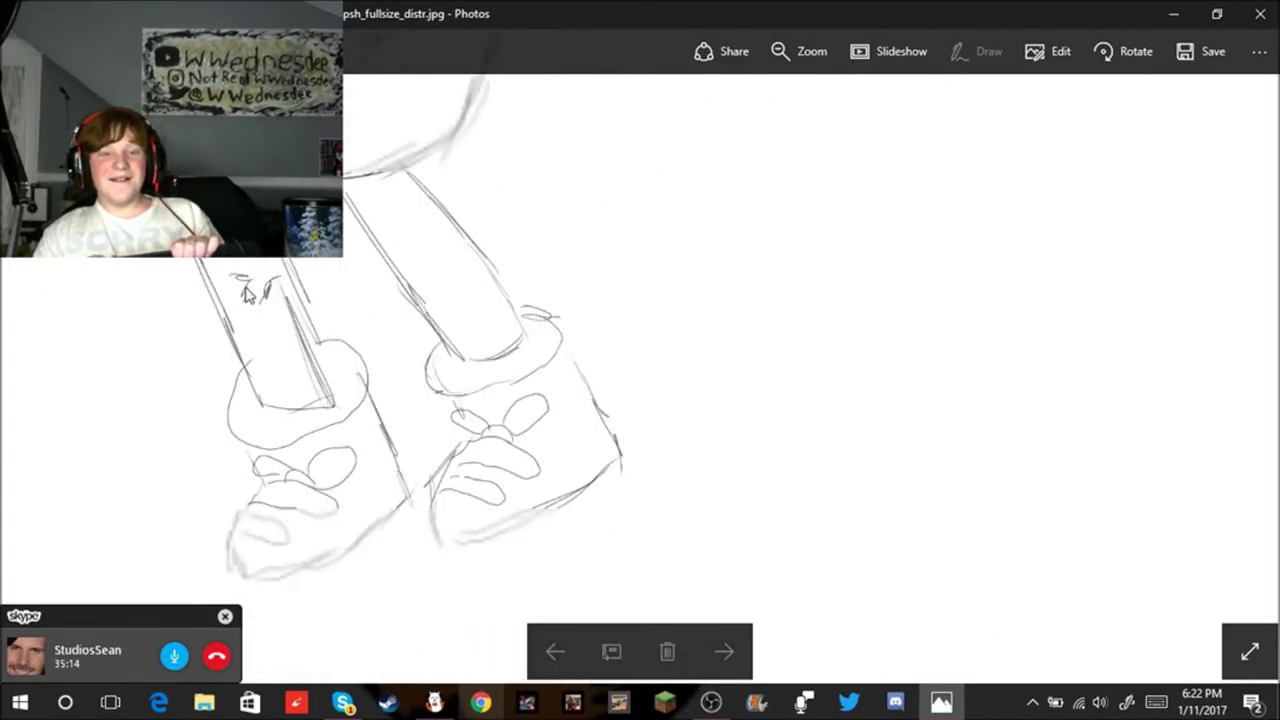
scroll(629, 329, "up", 5)
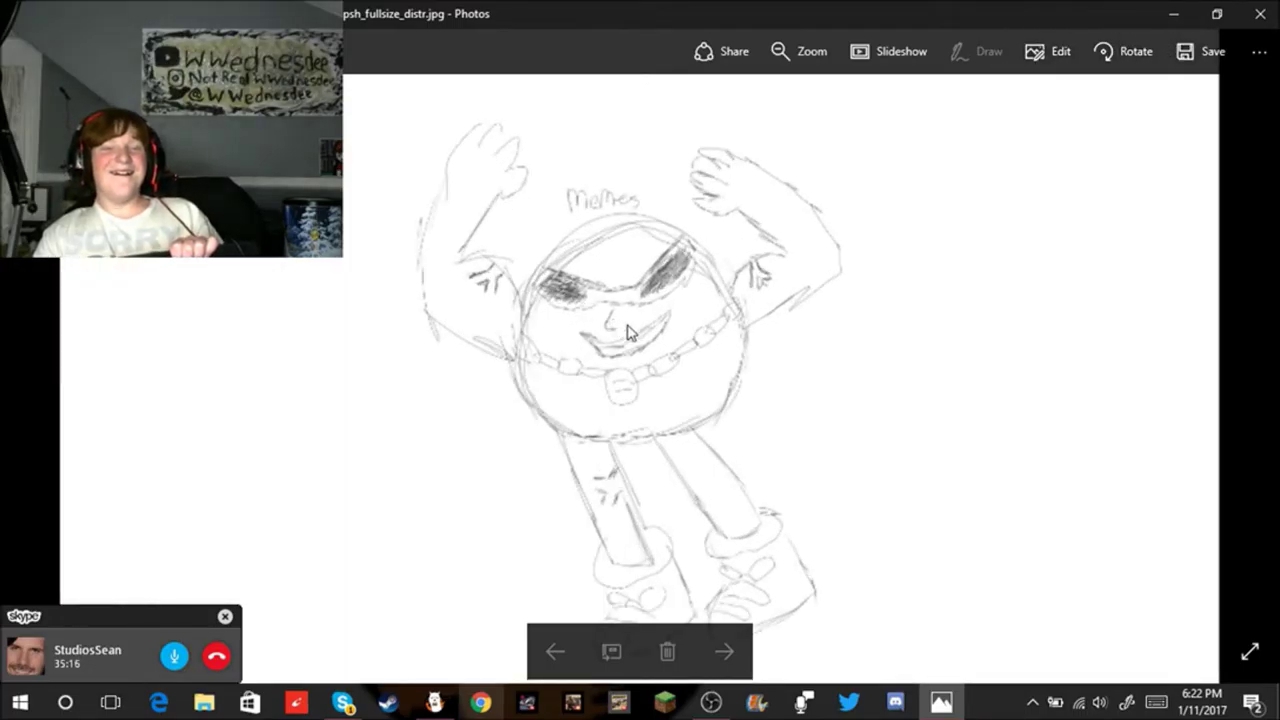
scroll(690, 397, "up", 4)
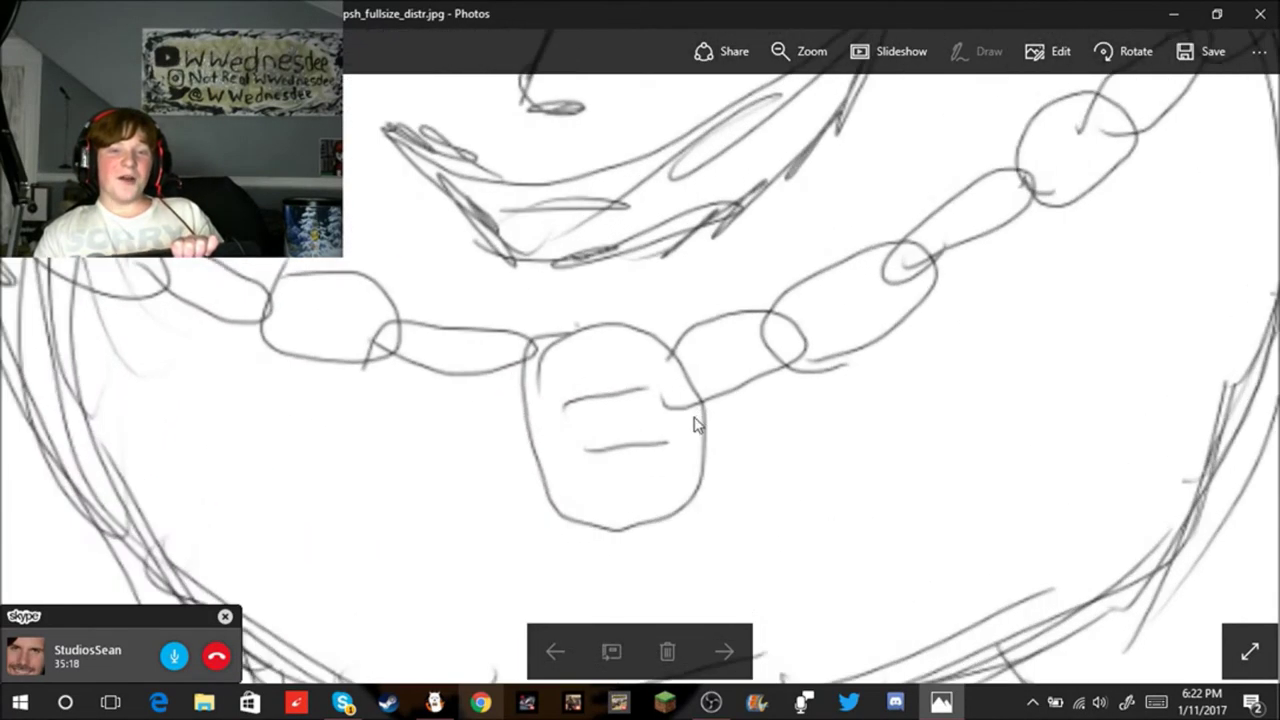
scroll(690, 397, "down", 5)
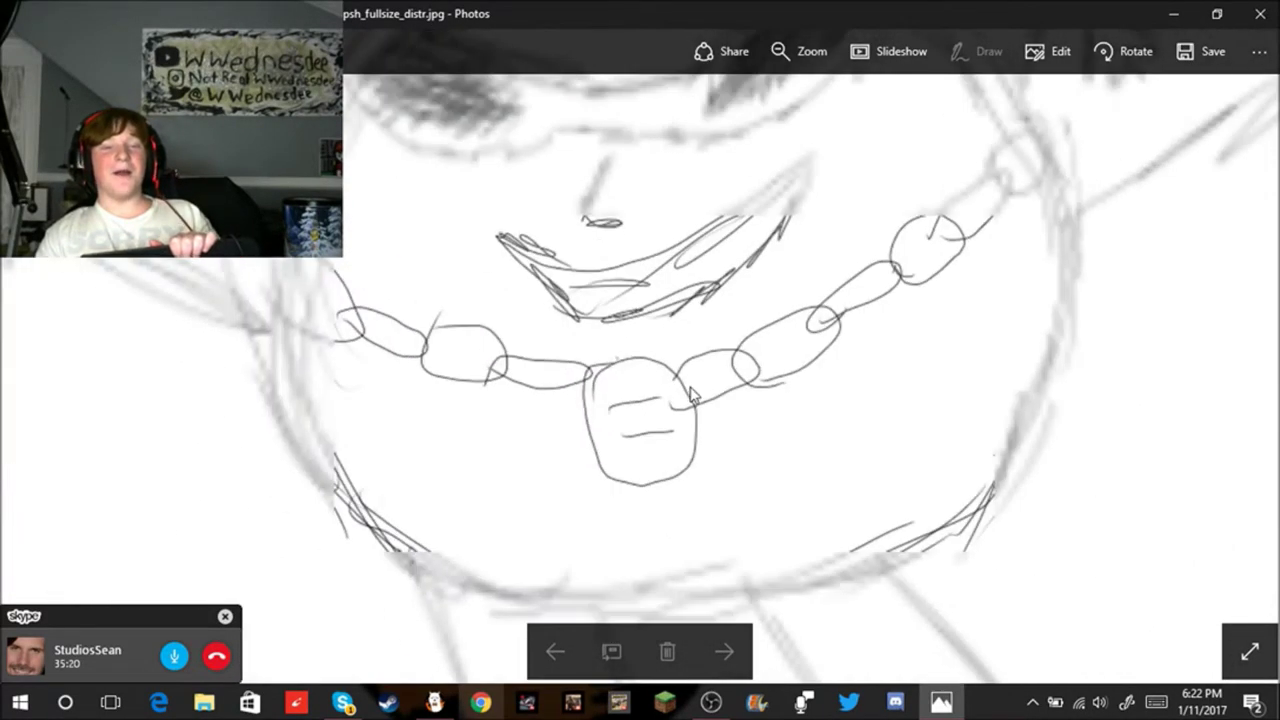
scroll(676, 174, "down", 1)
scroll(663, 180, "up", 4)
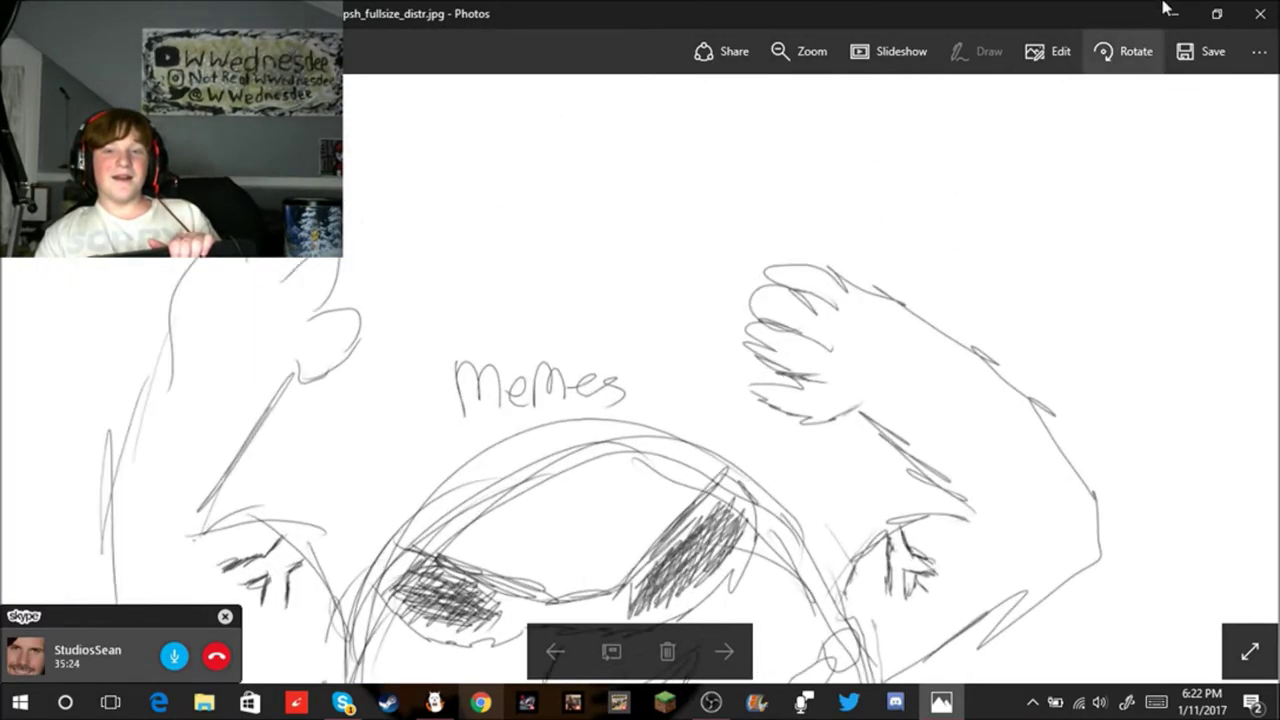
left_click(1173, 13)
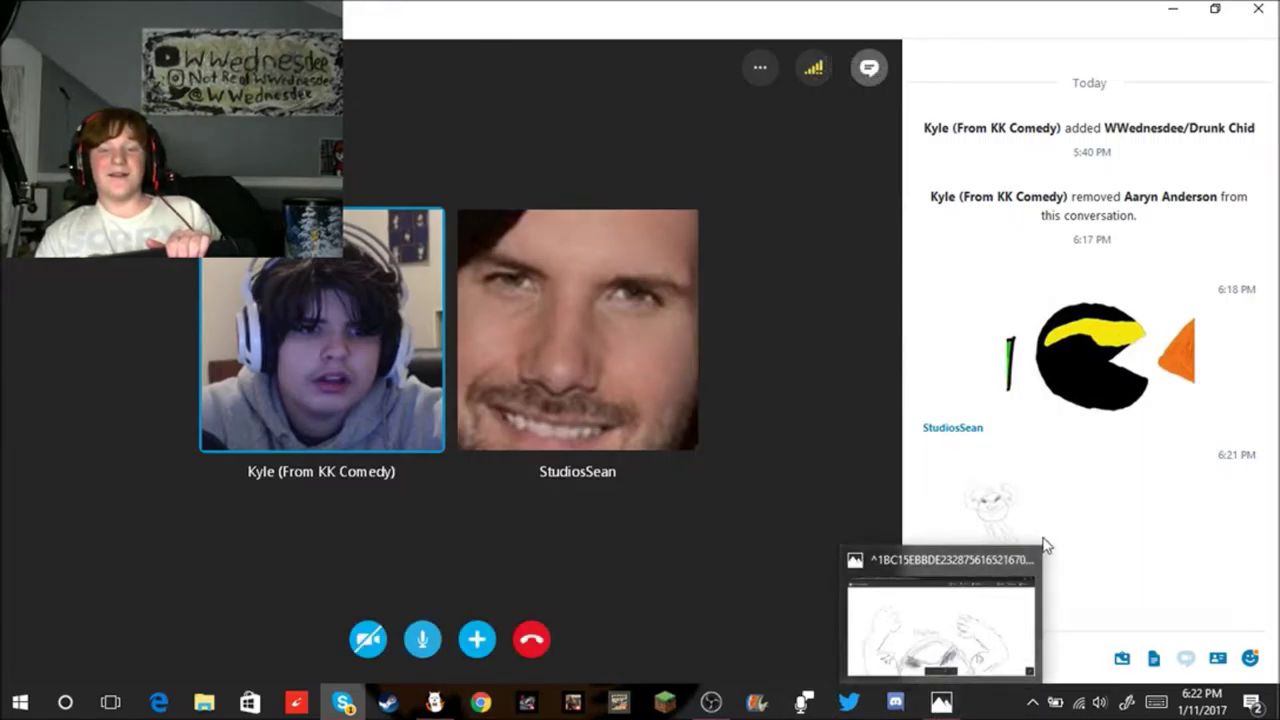
left_click(1023, 563)
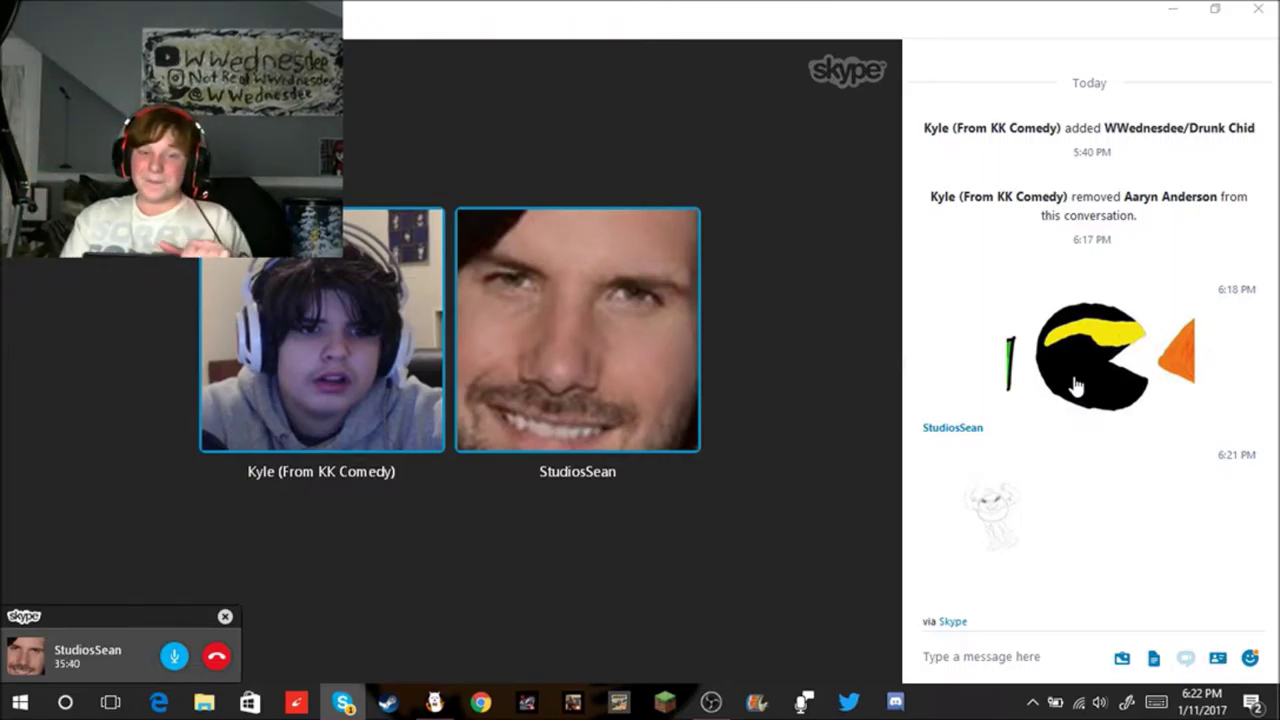
left_click(434, 703)
Step: Clear the current brush size of 5 in the Brush Control field to enter 1
scroll(769, 391, "down", 3)
scroll(791, 386, "up", 3)
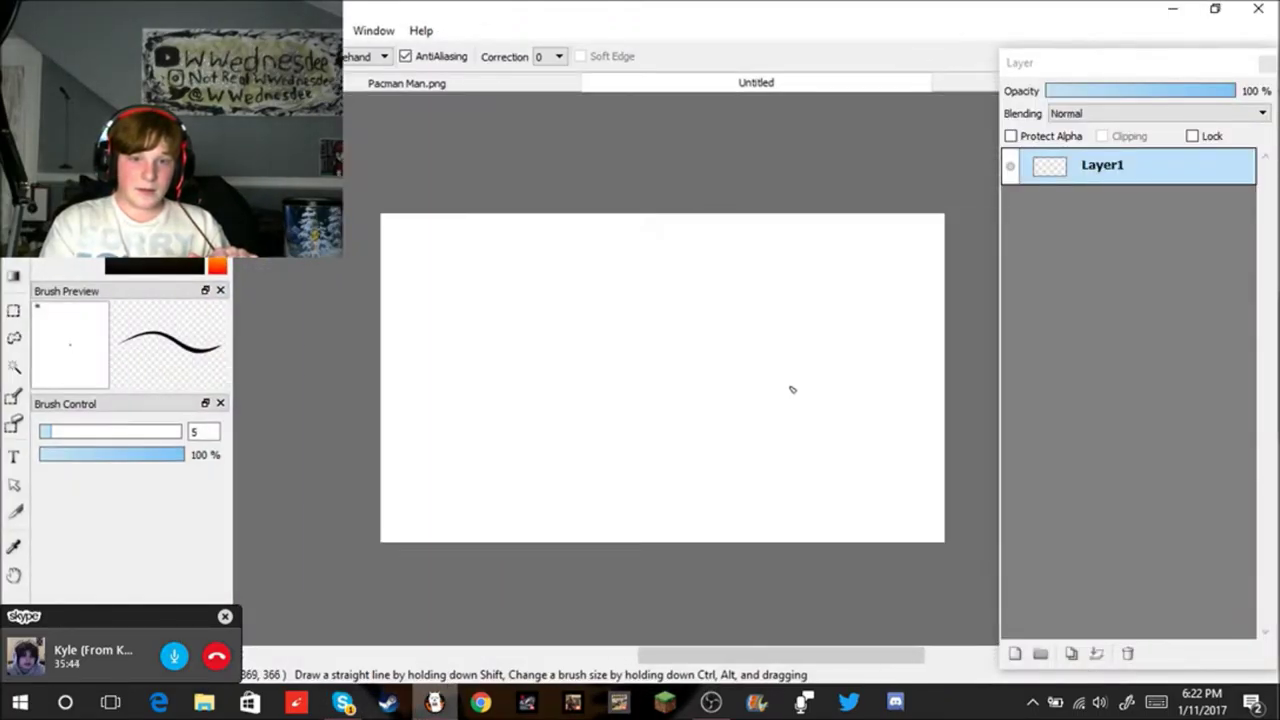
scroll(796, 393, "down", 2)
scroll(796, 393, "up", 1)
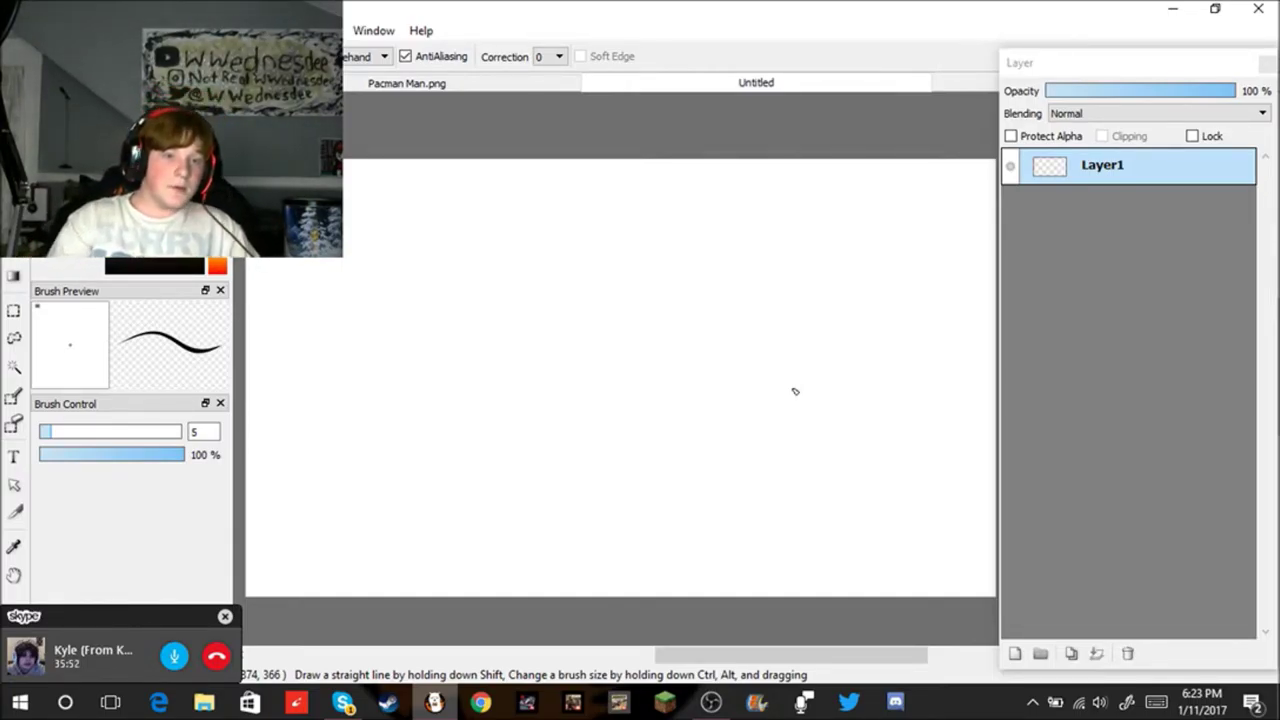
left_click(210, 430)
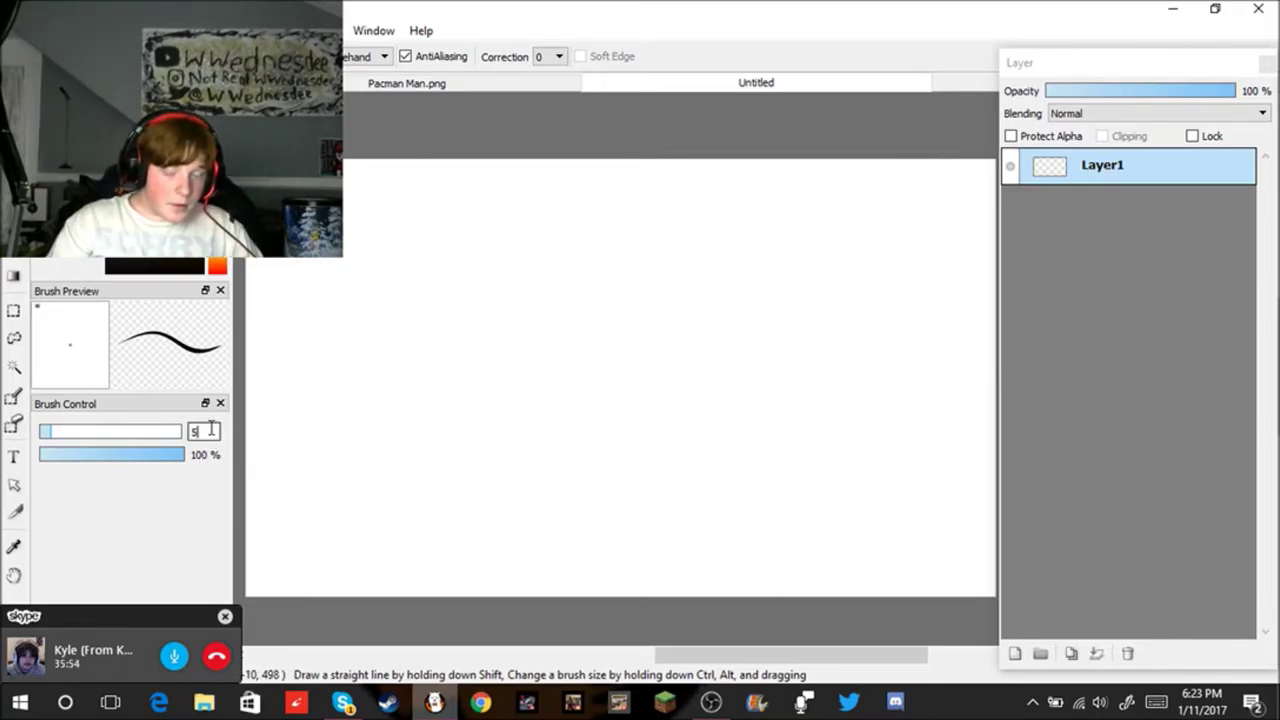
key("BackSpace")
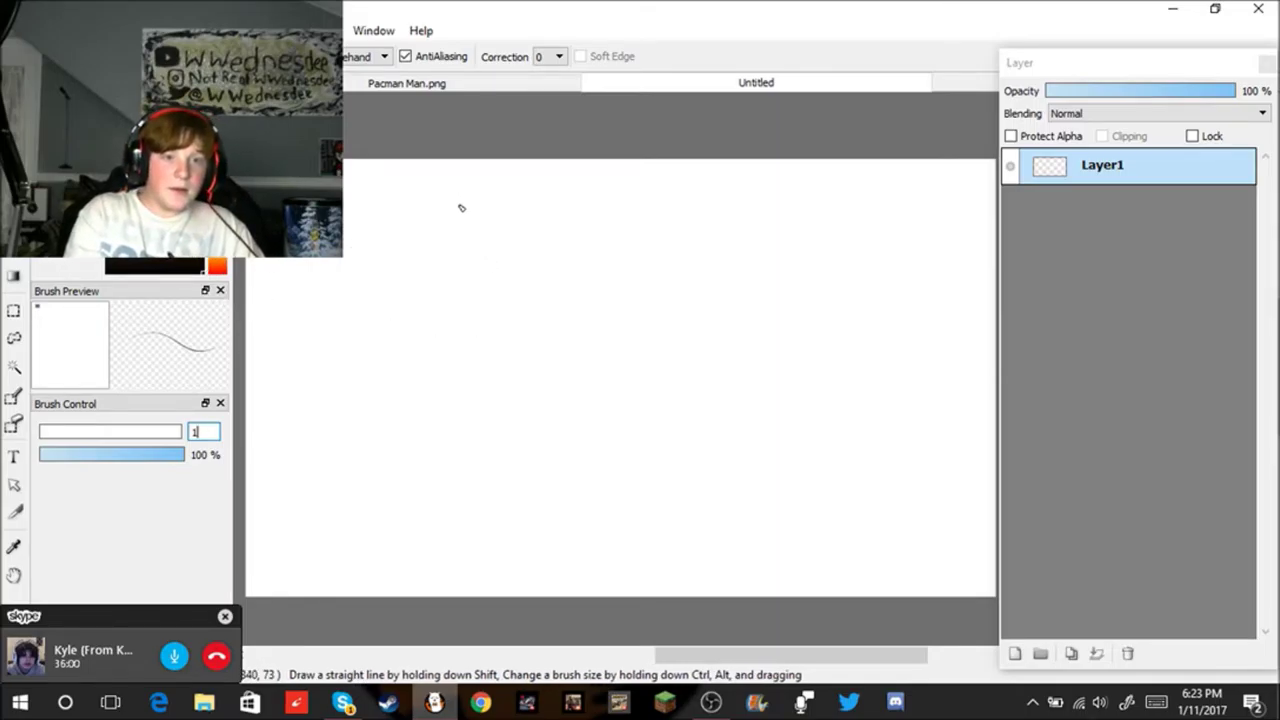
Step: Draw a long thin vertical line down the canvas's left side with a short top edge
left_click_drag(460, 194, 394, 576)
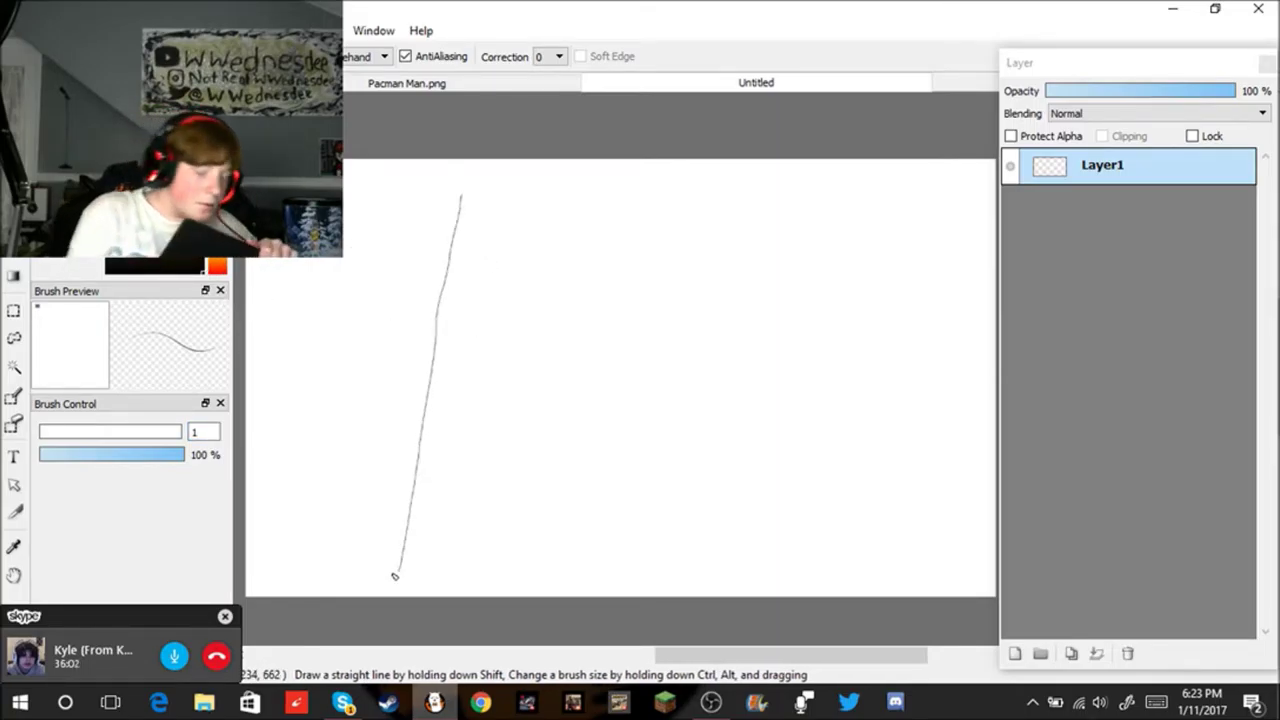
key("ctrl+z")
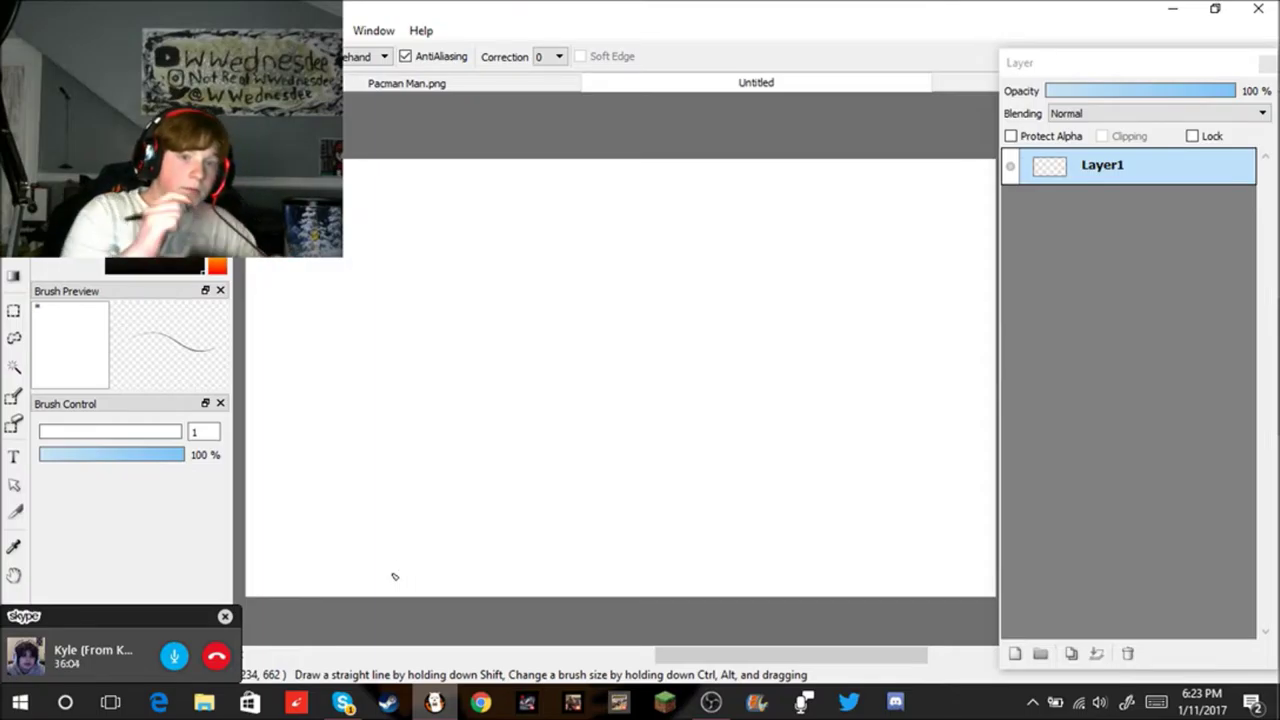
left_click_drag(402, 255, 346, 635)
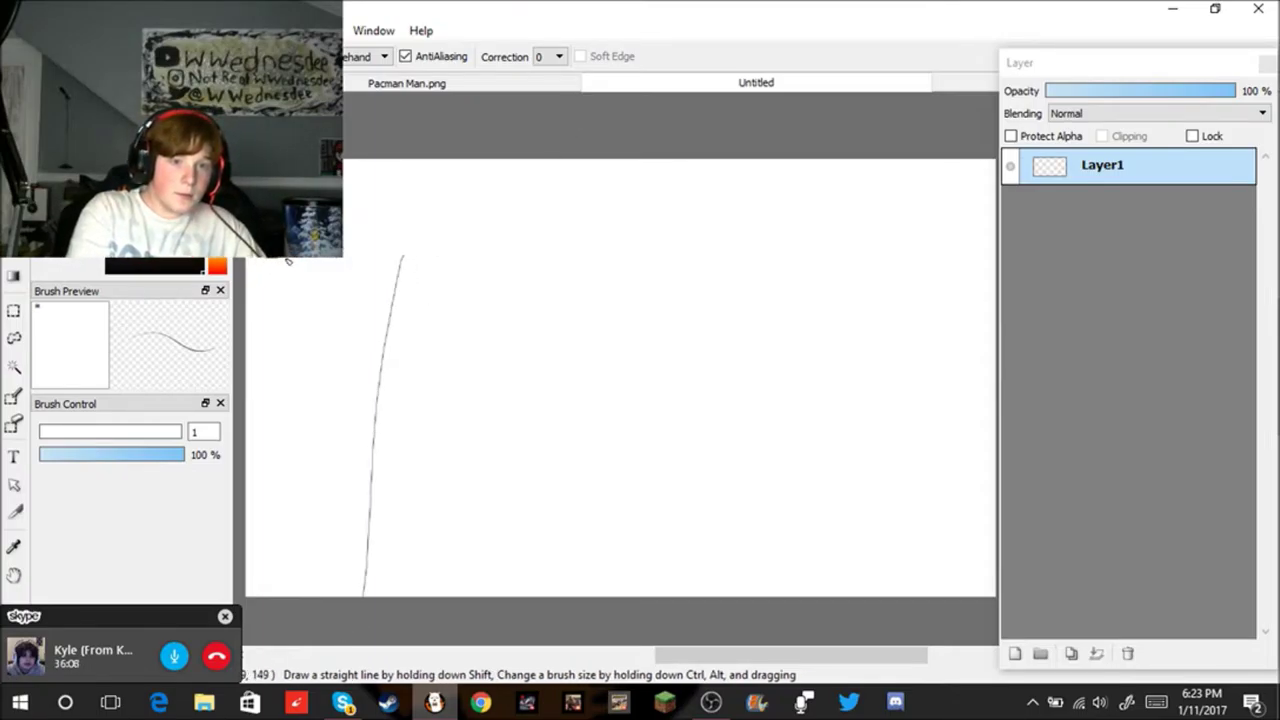
left_click_drag(322, 260, 382, 263)
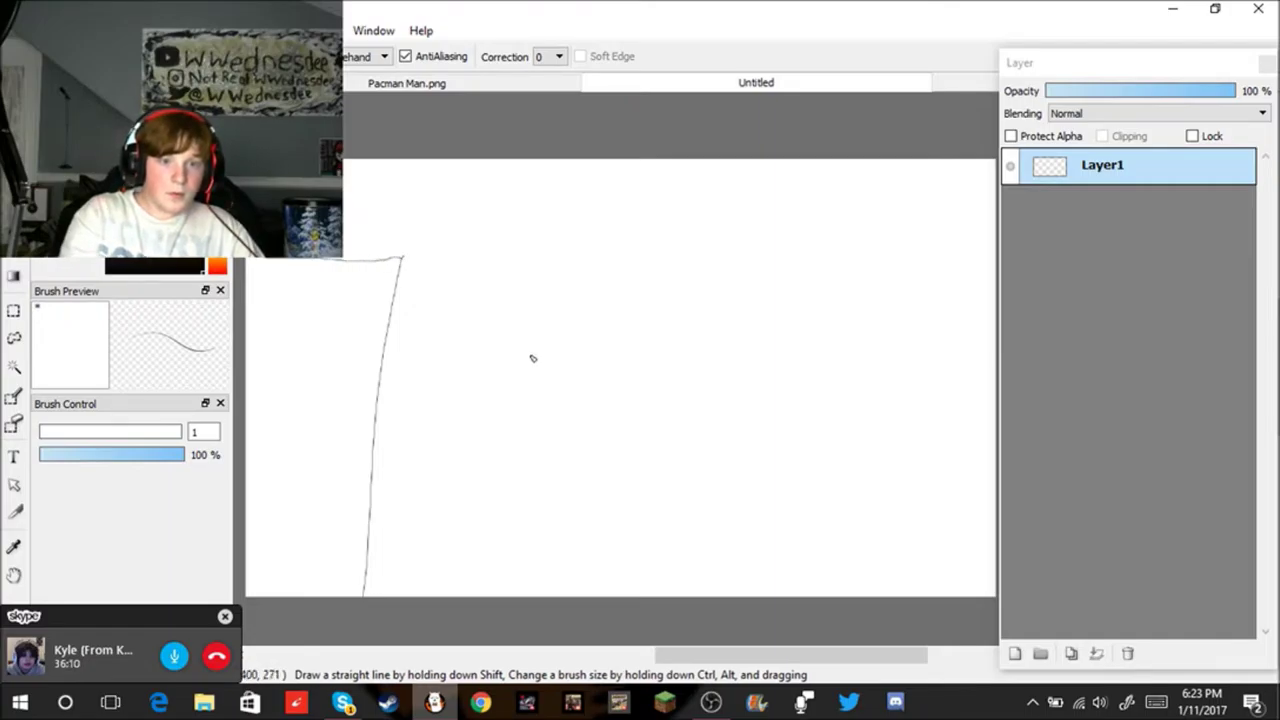
Step: Add a cluster of thin vertical strokes to the left of the long line
mouse_move(335, 448)
left_mouse_down()
mouse_move(366, 454)
mouse_move(354, 426)
left_mouse_up()
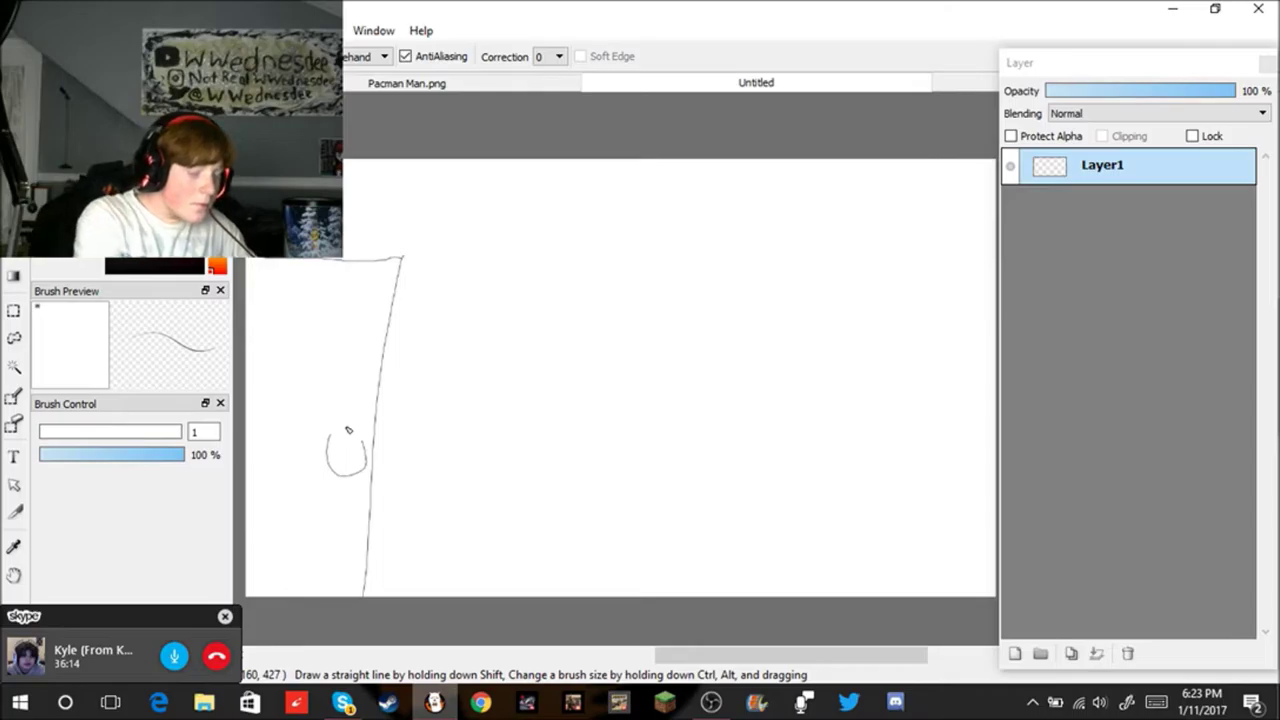
key("ctrl+z")
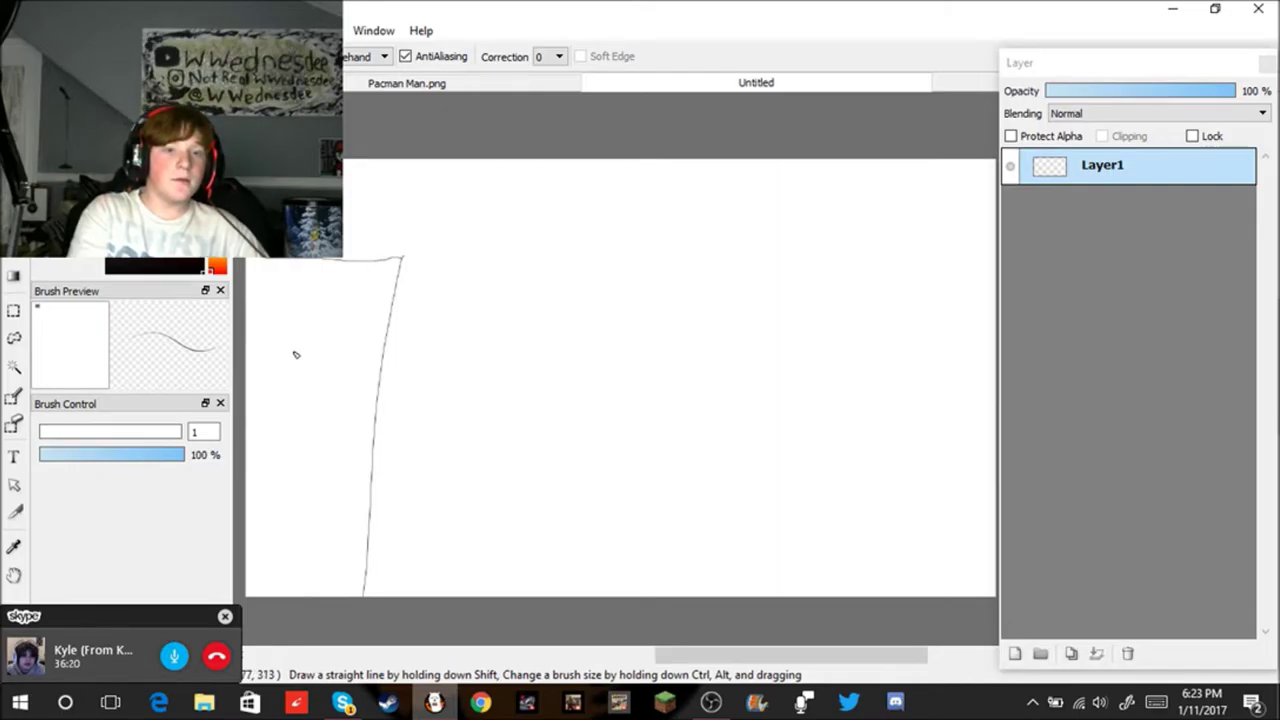
left_click_drag(276, 321, 321, 540)
left_click_drag(325, 488, 332, 558)
left_click_drag(312, 318, 301, 496)
left_click_drag(296, 292, 295, 517)
left_click_drag(303, 416, 337, 586)
left_click_drag(307, 461, 341, 575)
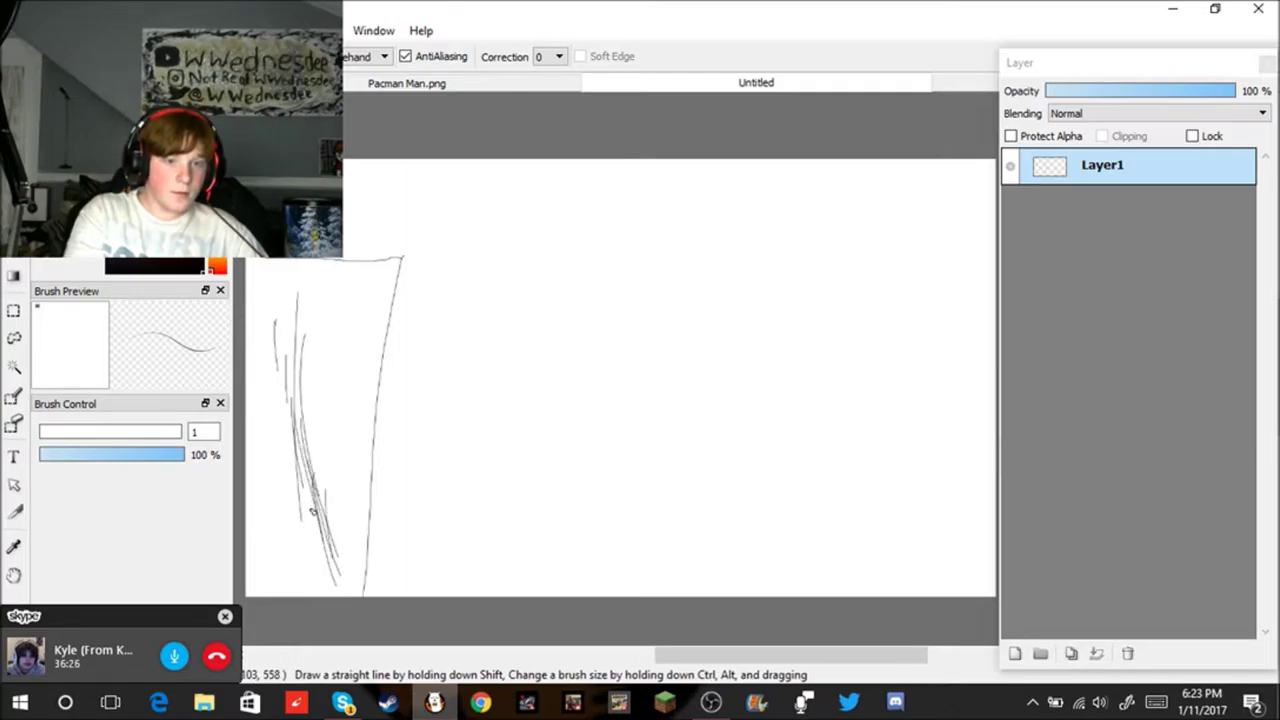
mouse_move(254, 295)
left_mouse_down()
mouse_move(296, 488)
mouse_move(335, 590)
left_mouse_up()
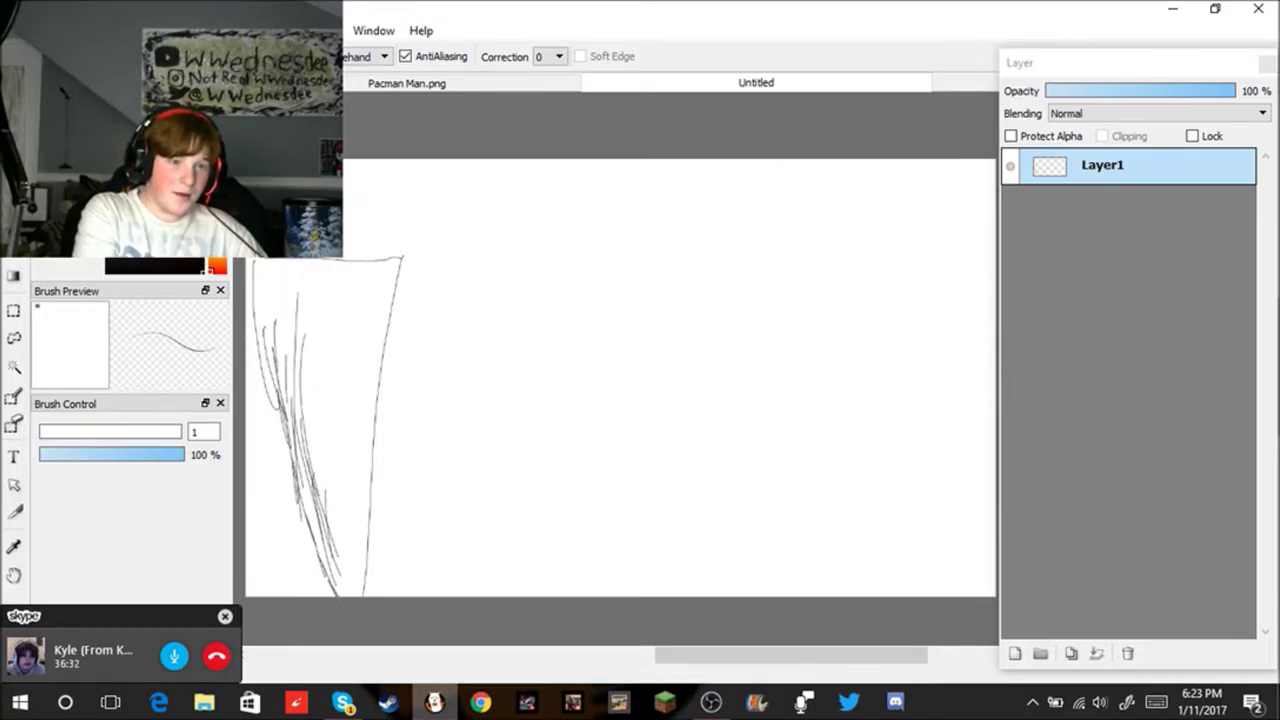
Step: Try bucket-filling the canvas black, then undo the black fills
key("g")
left_click(324, 324)
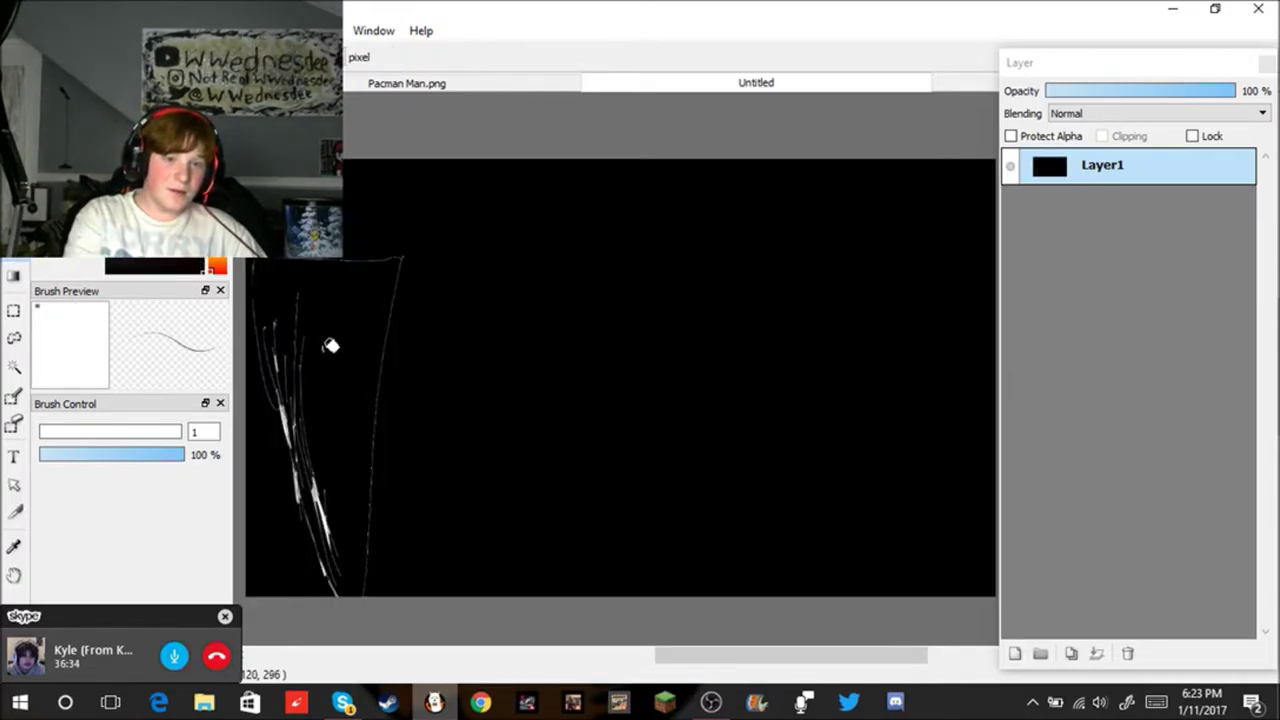
left_click(320, 354)
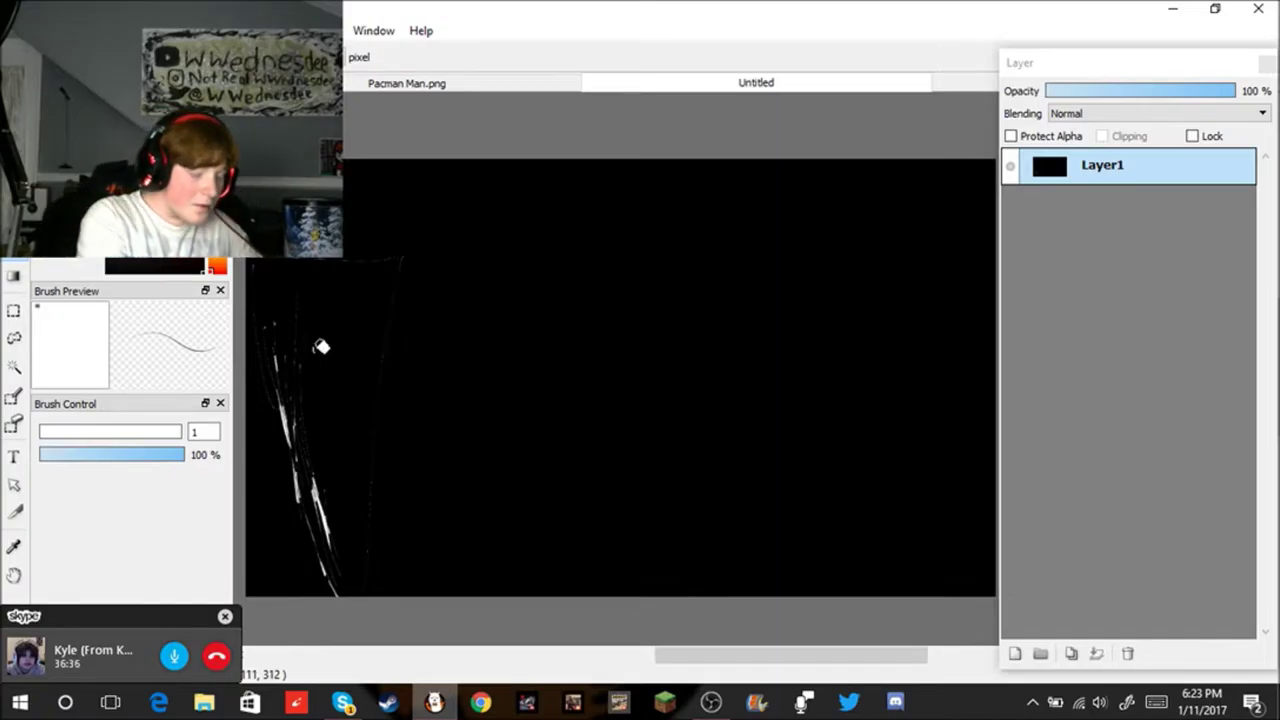
key("ctrl+z")
key("ctrl+z")
key("ctrl+z")
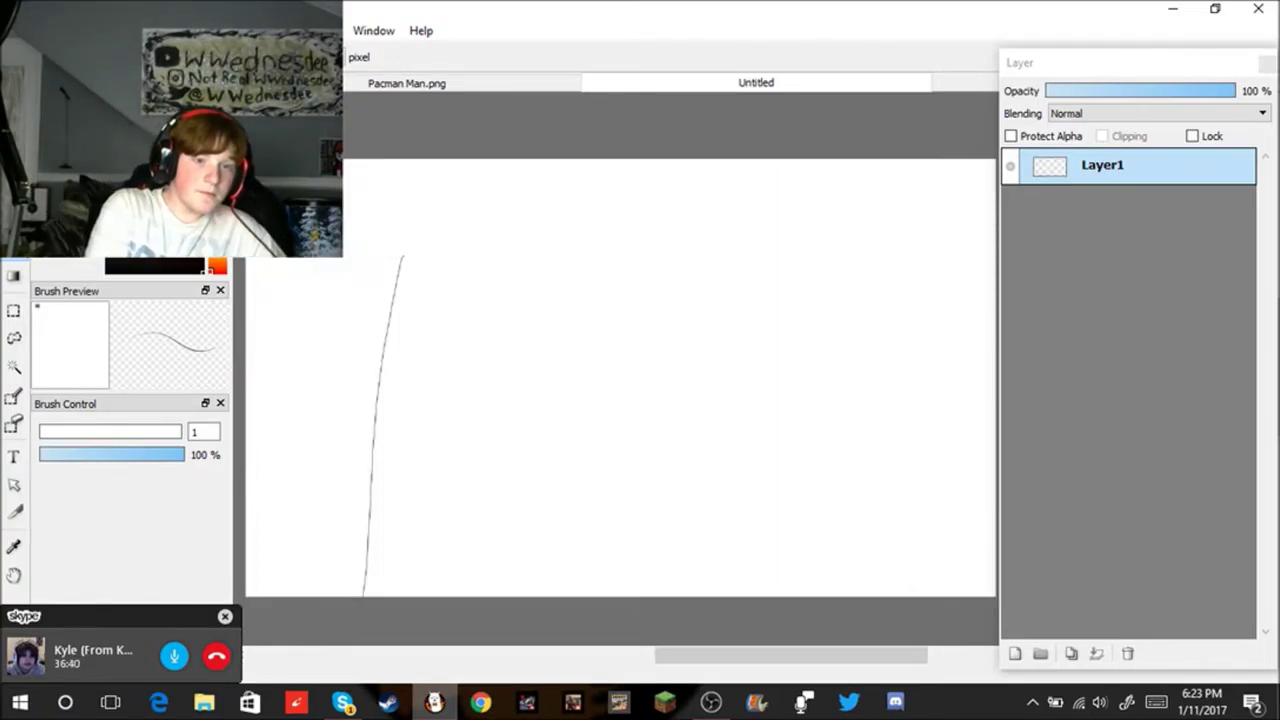
Step: Draw a thin line leftward from the top of the vertical line, forming a corner
key("b")
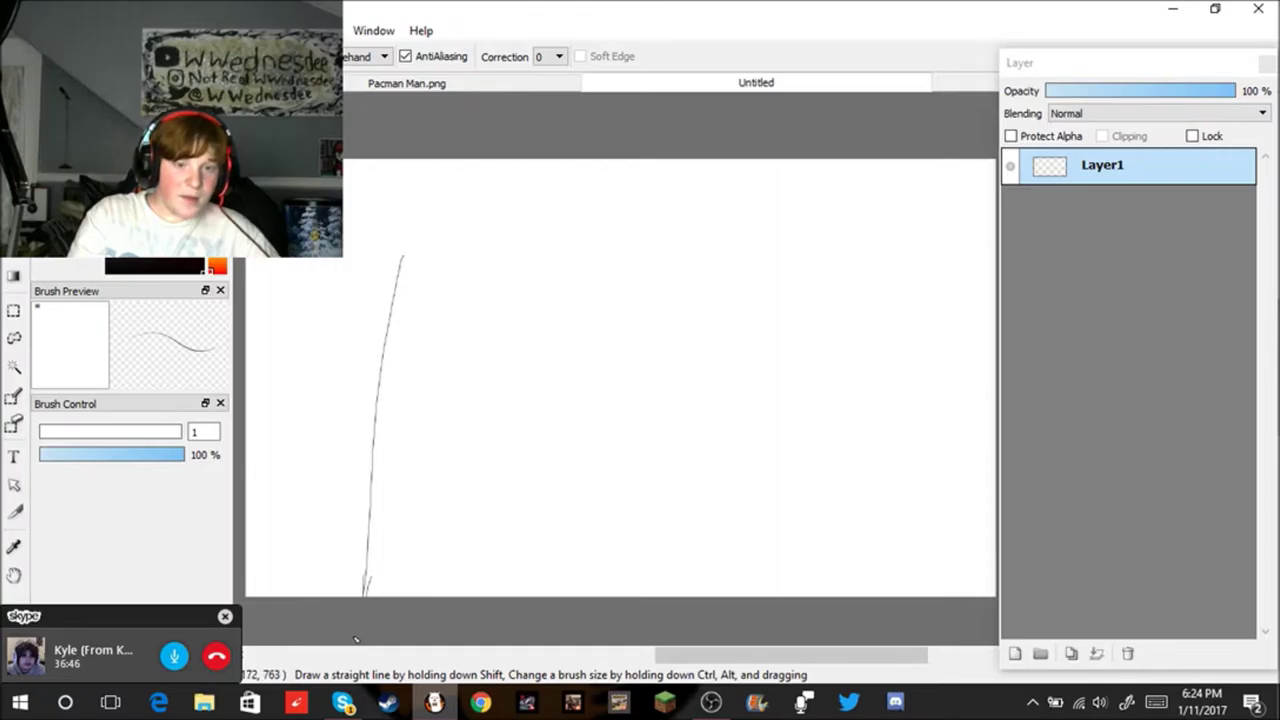
left_click_drag(404, 259, 345, 252)
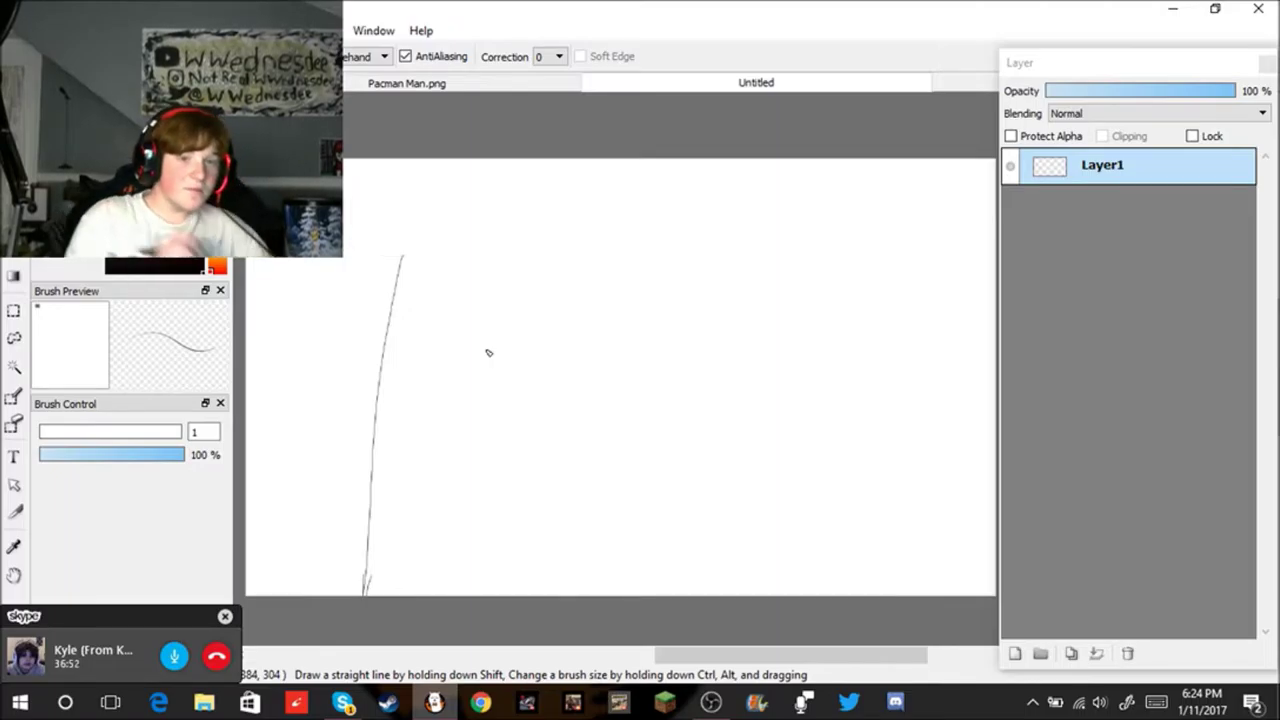
left_click_drag(401, 258, 315, 274)
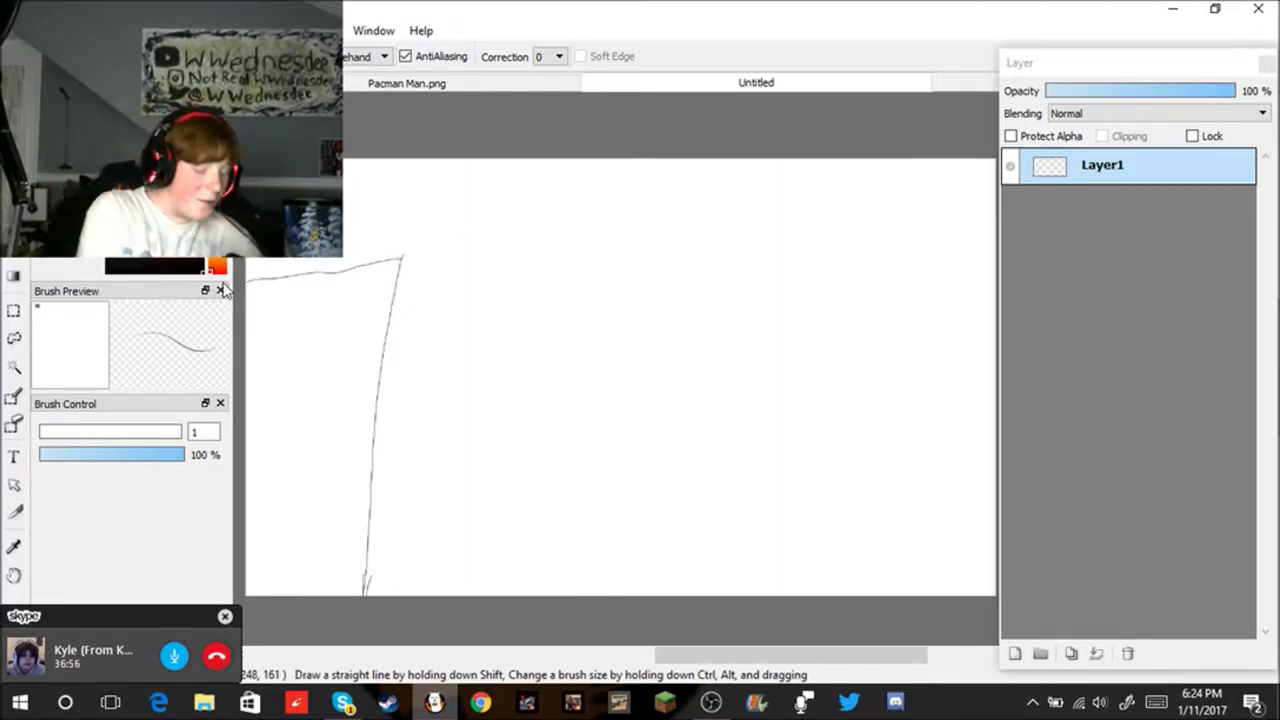
key("ctrl+z")
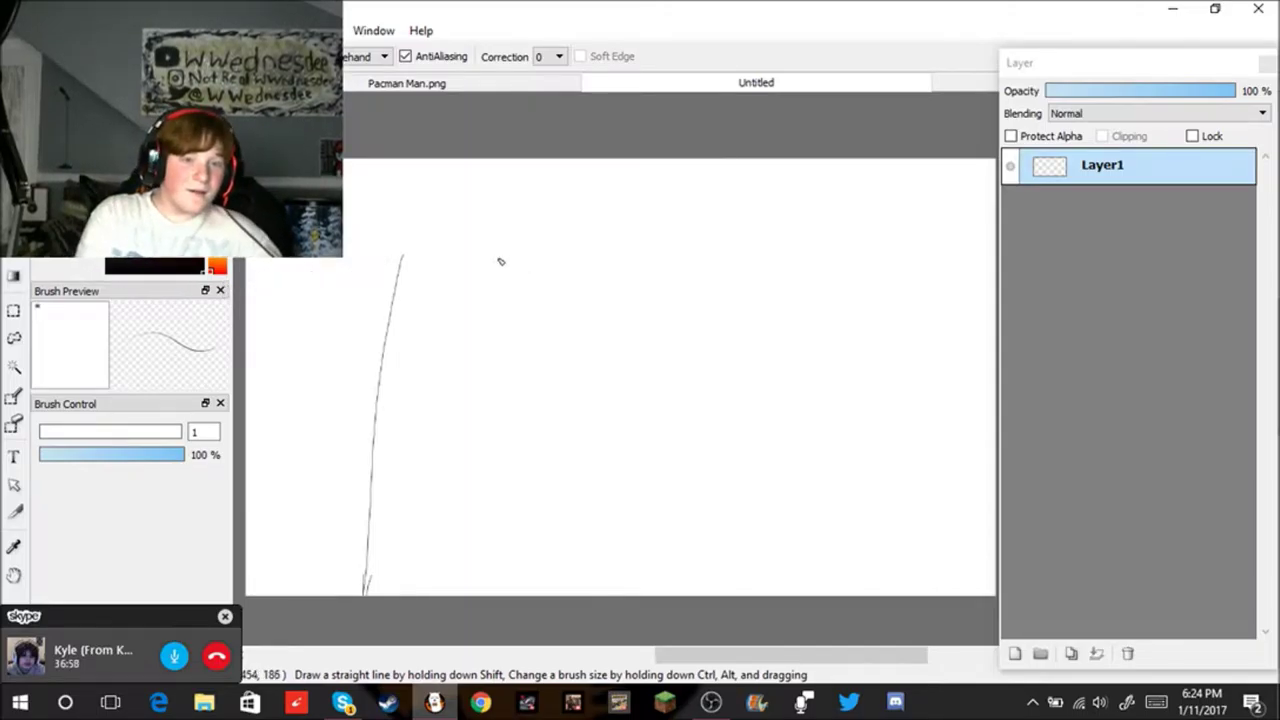
left_click_drag(398, 259, 327, 261)
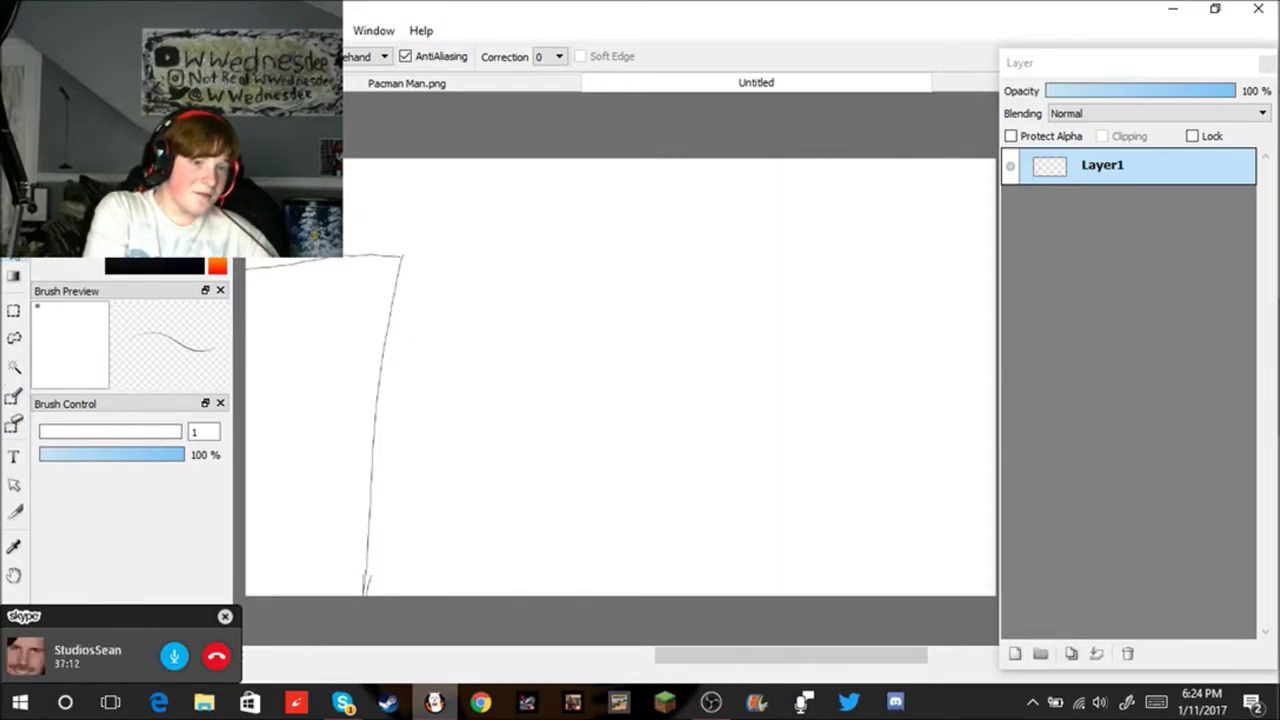
left_click(14, 250)
Step: Bucket-fill the canvas light lavender blue
left_click(550, 302)
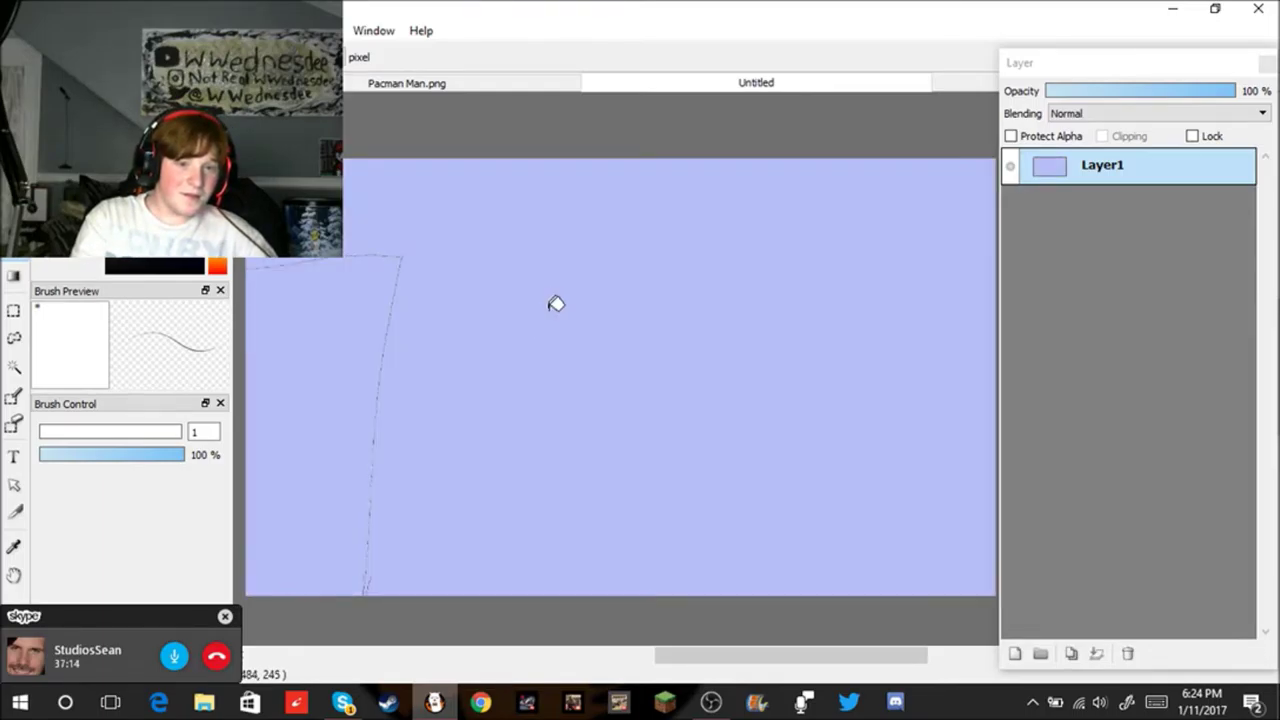
scroll(304, 310, "up", 3)
scroll(304, 310, "down", 3)
scroll(304, 310, "up", 1)
scroll(620, 380, "up", 1)
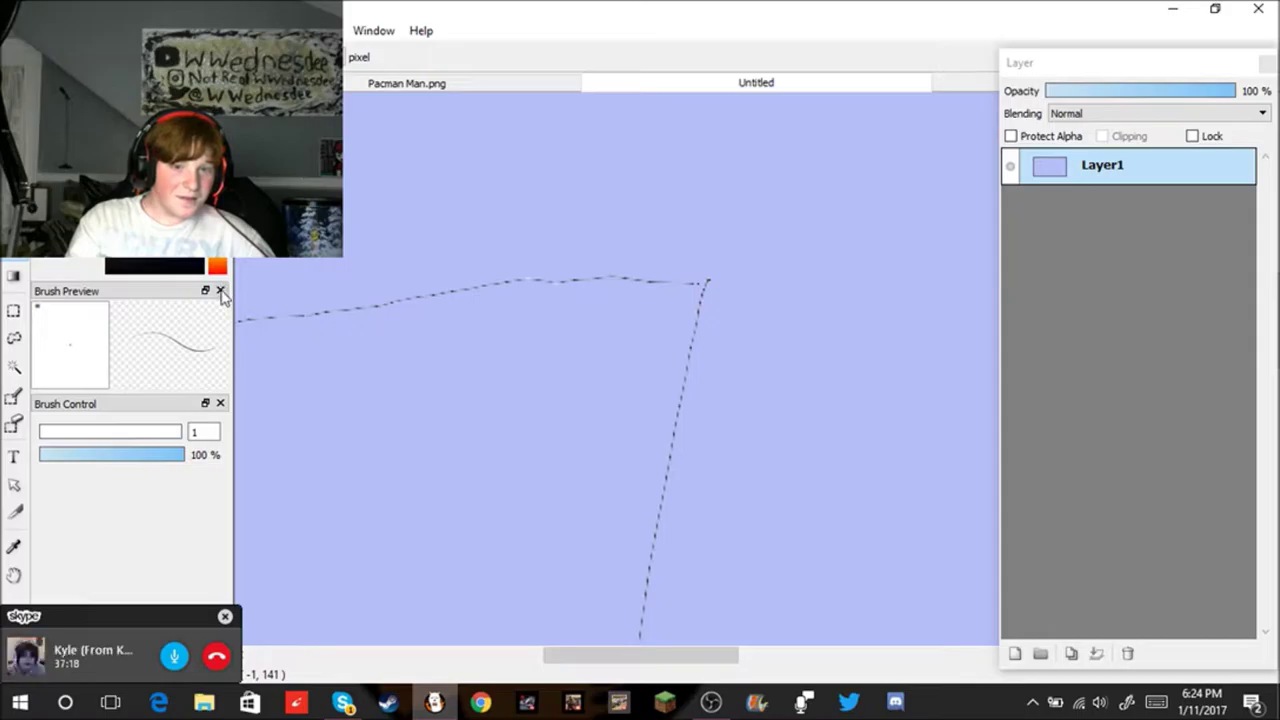
scroll(437, 391, "down", 3)
scroll(449, 534, "up", 3)
Step: Zoom in and trace the outline of the tall left-edge shape with the pen
left_click_drag(449, 537, 590, 543)
scroll(627, 519, "up", 1)
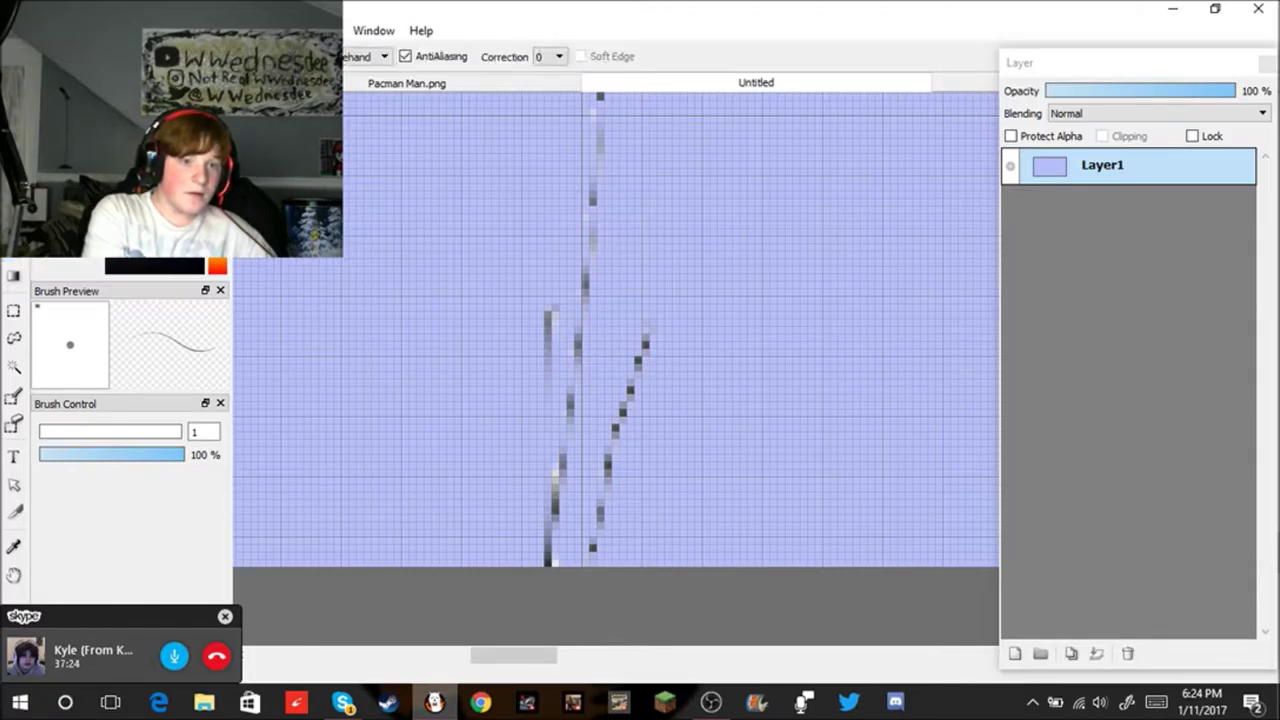
left_click_drag(585, 365, 525, 570)
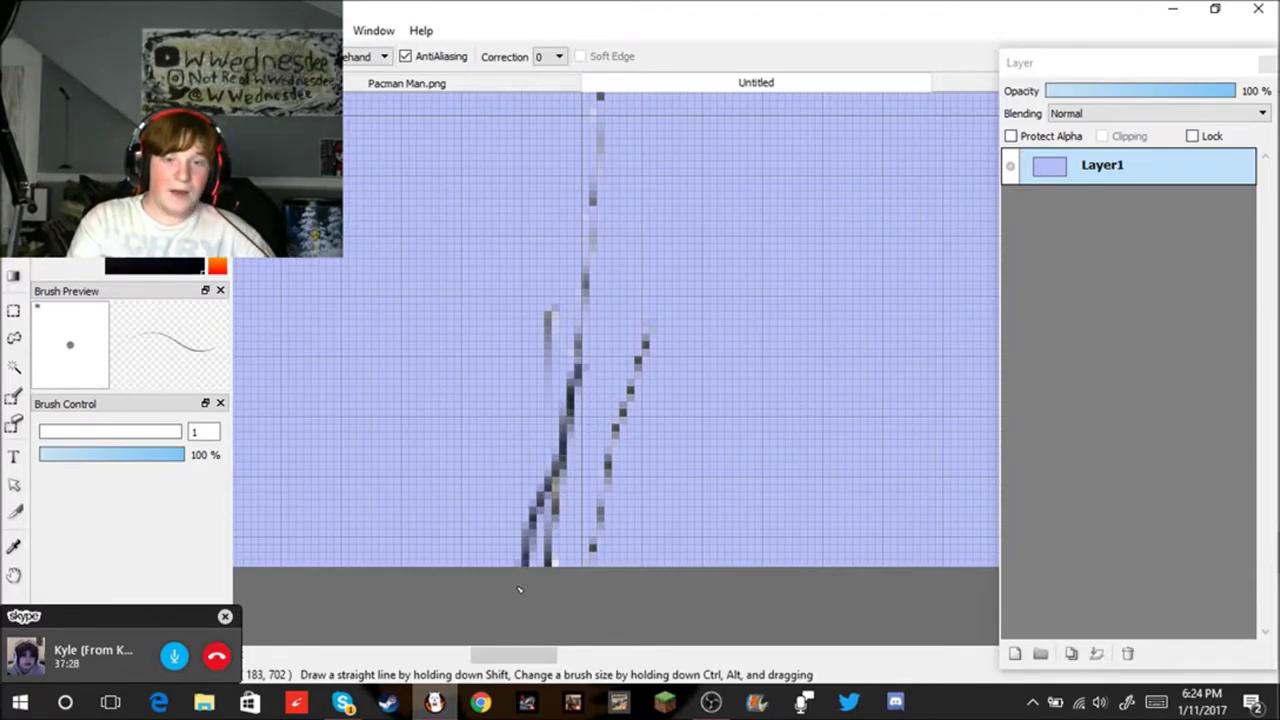
scroll(519, 589, "down", 5)
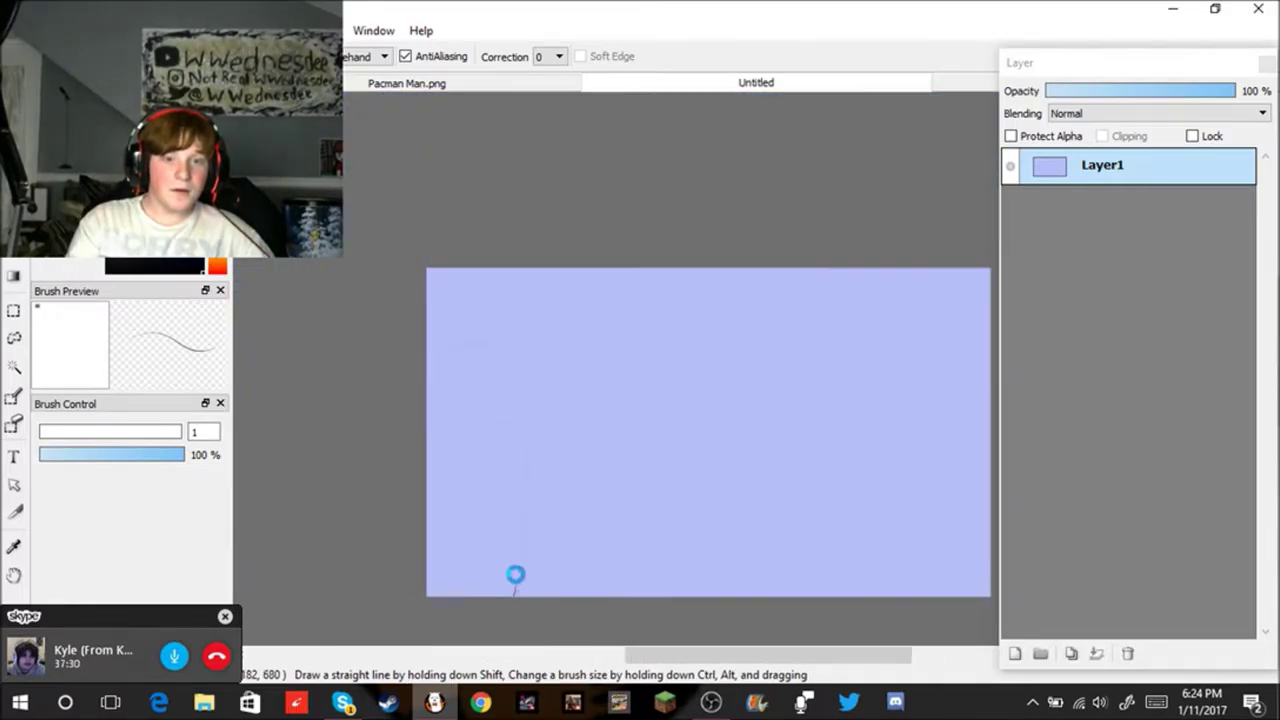
scroll(514, 574, "up", 3)
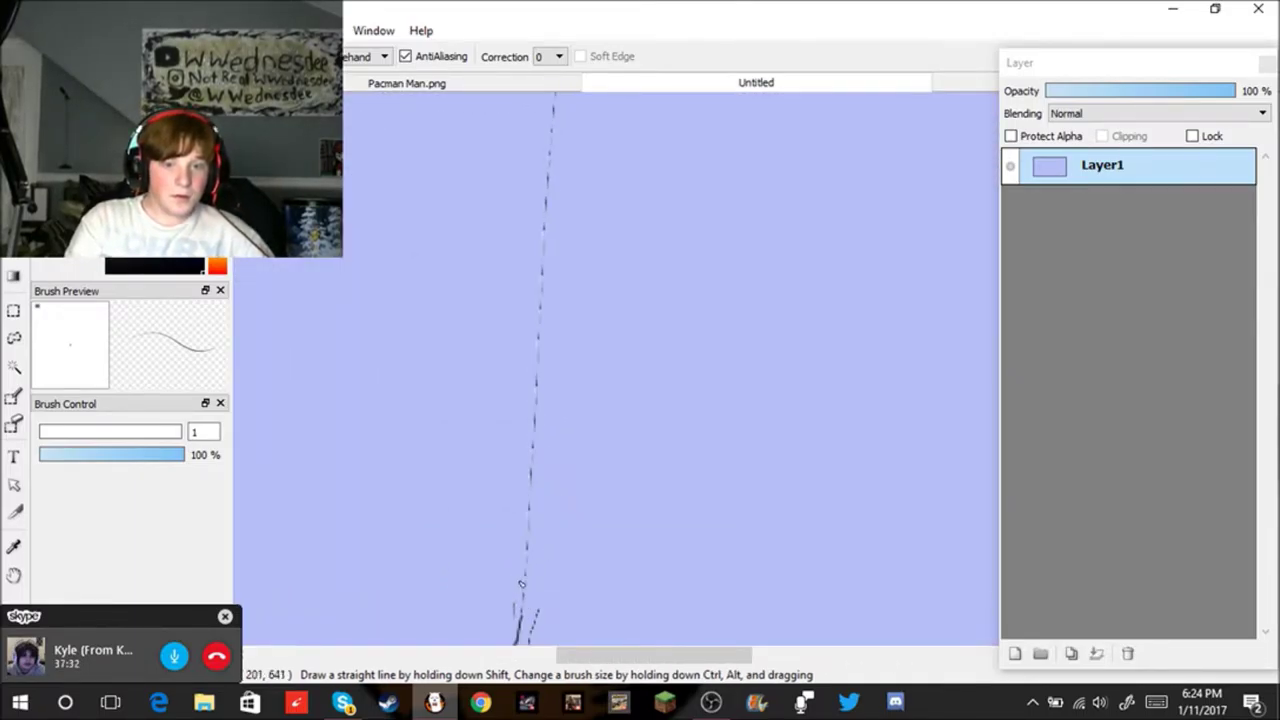
mouse_move(520, 625)
left_mouse_down()
mouse_move(543, 449)
mouse_move(549, 203)
left_mouse_up()
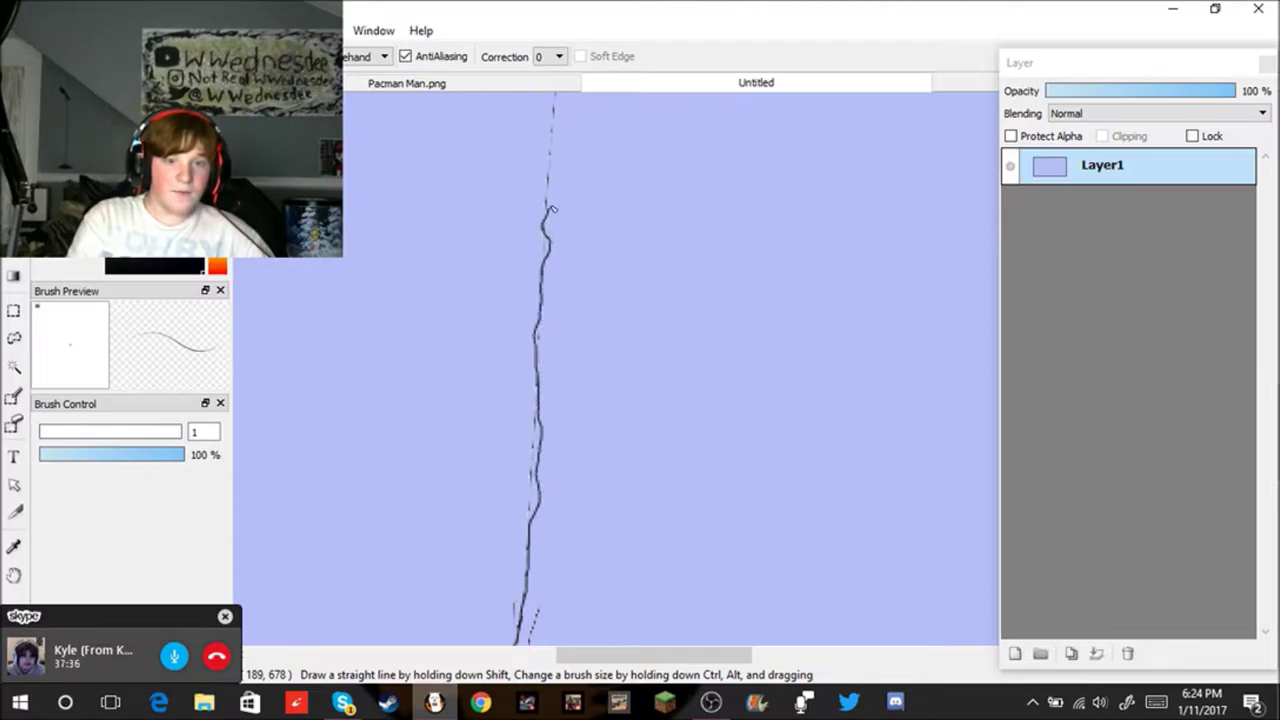
scroll(554, 195, "down", 4)
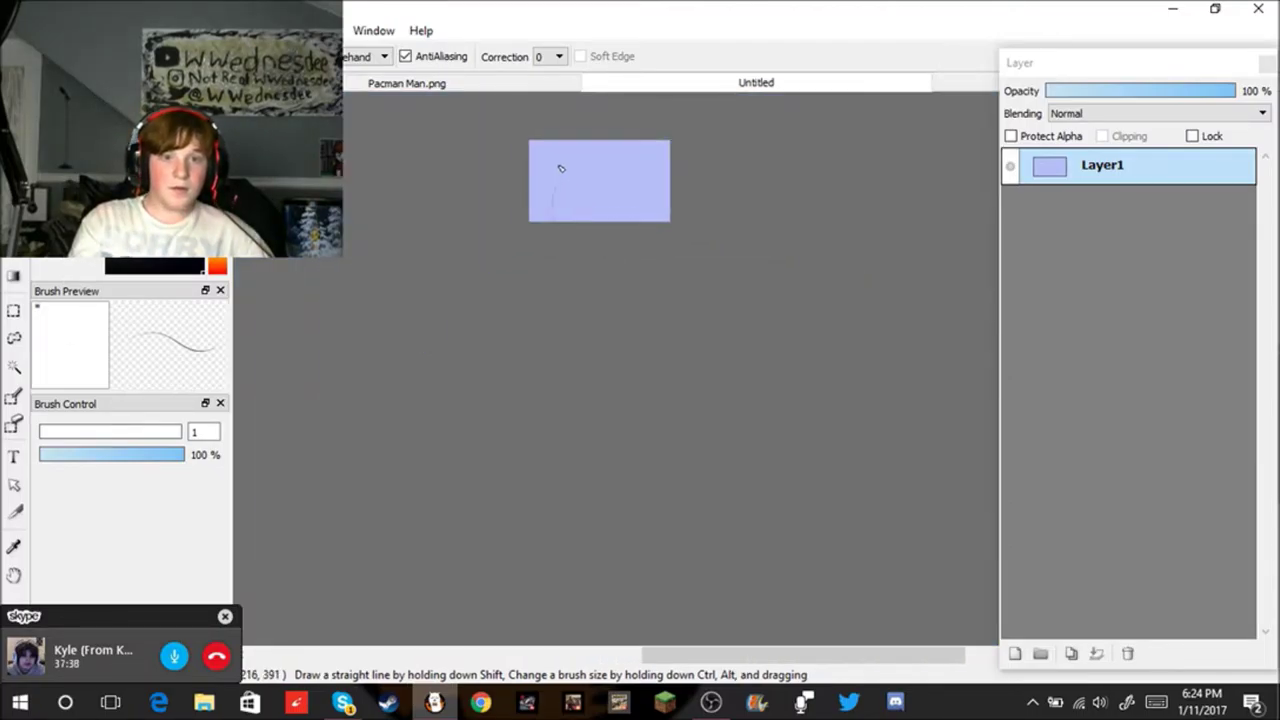
scroll(560, 166, "up", 4)
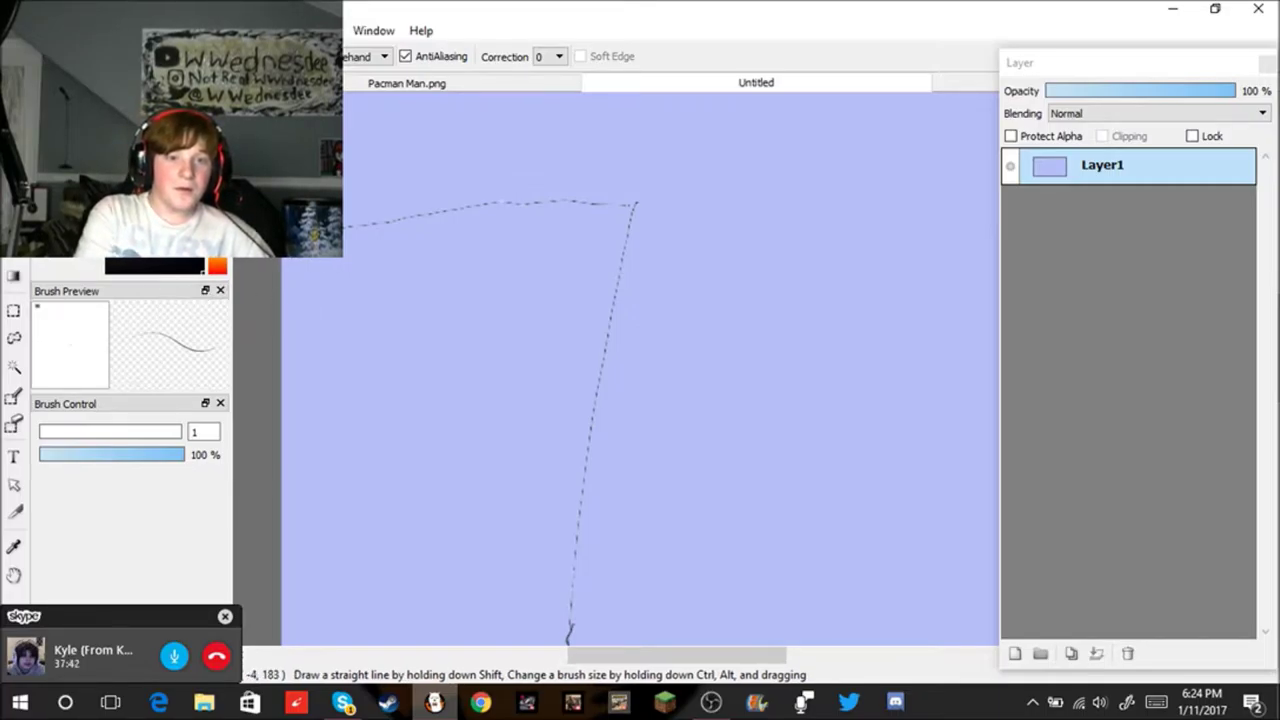
mouse_move(385, 232)
left_mouse_down()
mouse_move(626, 240)
mouse_move(583, 411)
mouse_move(570, 625)
left_mouse_up()
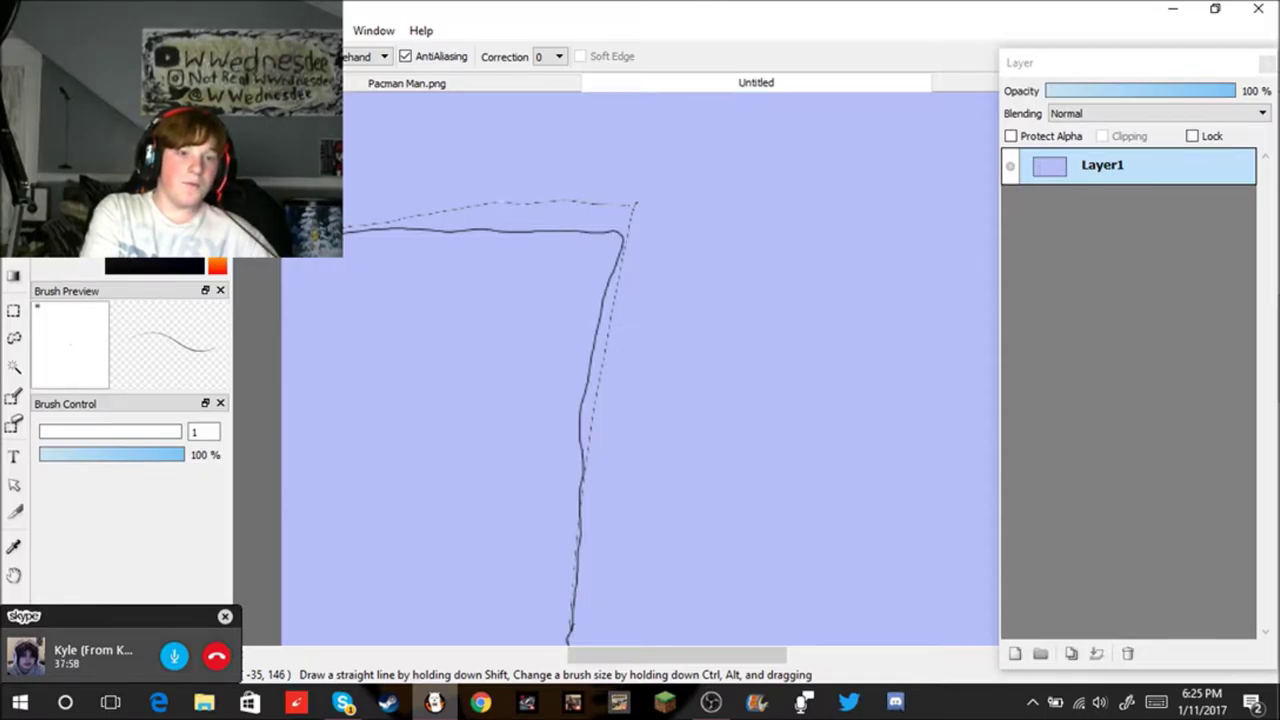
Step: Bucket-fill the outlined left shape dark grey
key("g")
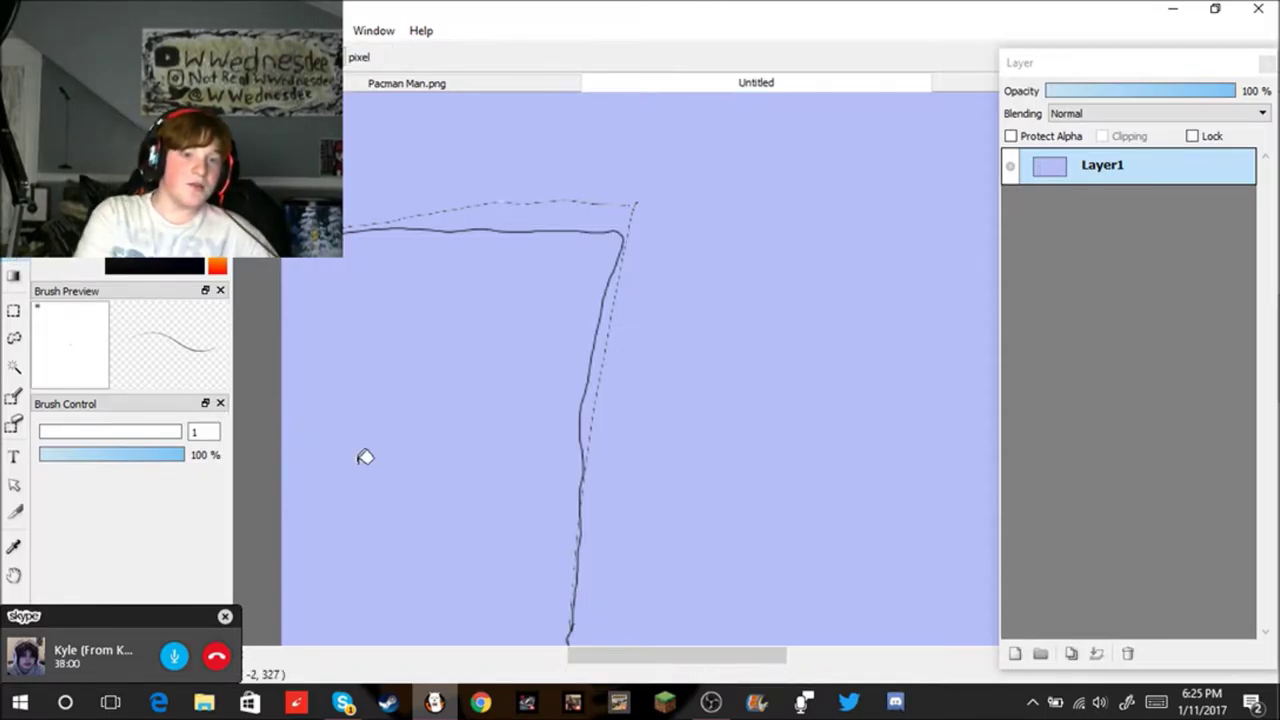
left_click(388, 430)
scroll(388, 430, "down", 3)
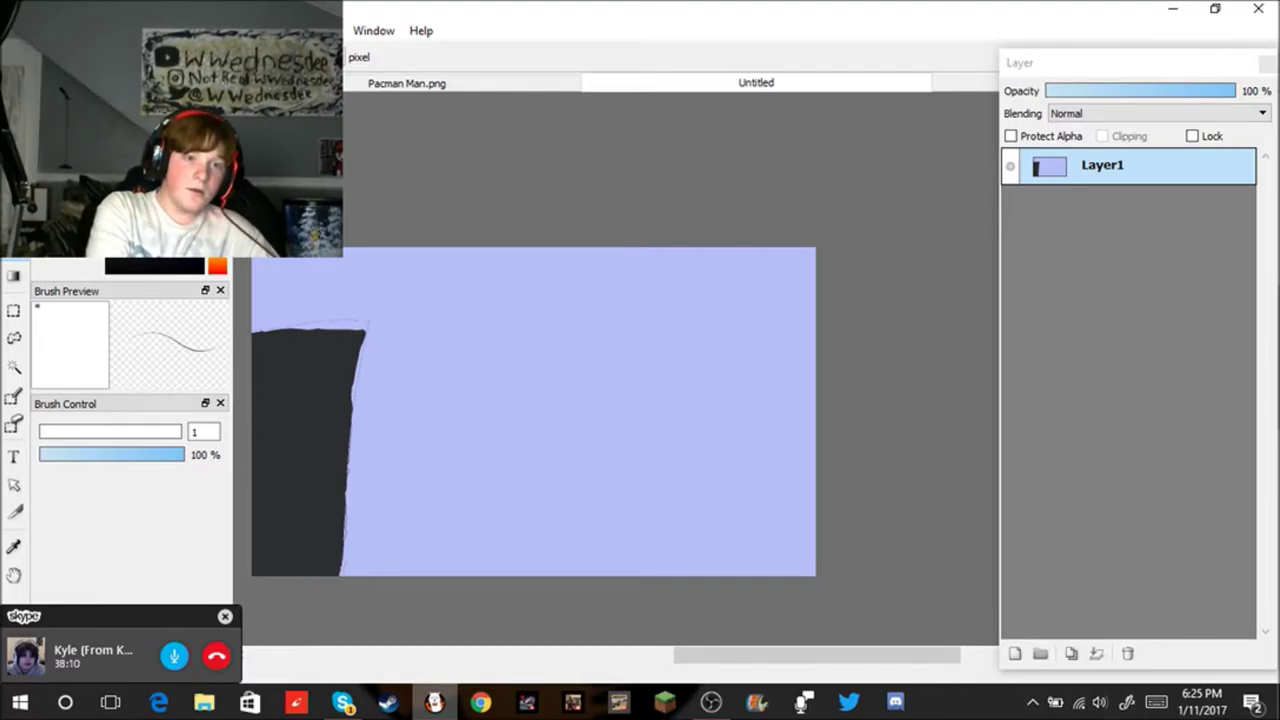
key("b")
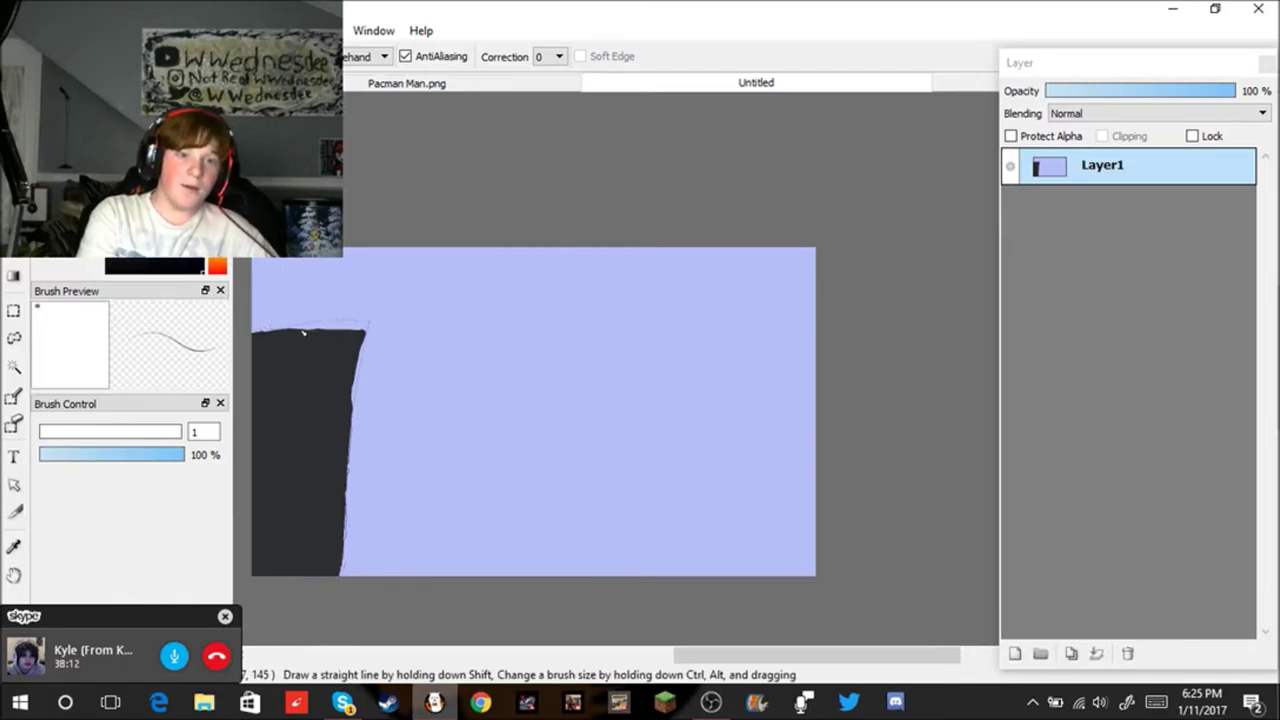
mouse_move(453, 370)
left_mouse_down()
mouse_move(441, 466)
mouse_move(506, 500)
mouse_move(663, 524)
left_mouse_up()
Step: Undo the stray stroke and set the brush size to 5
key("ctrl+z")
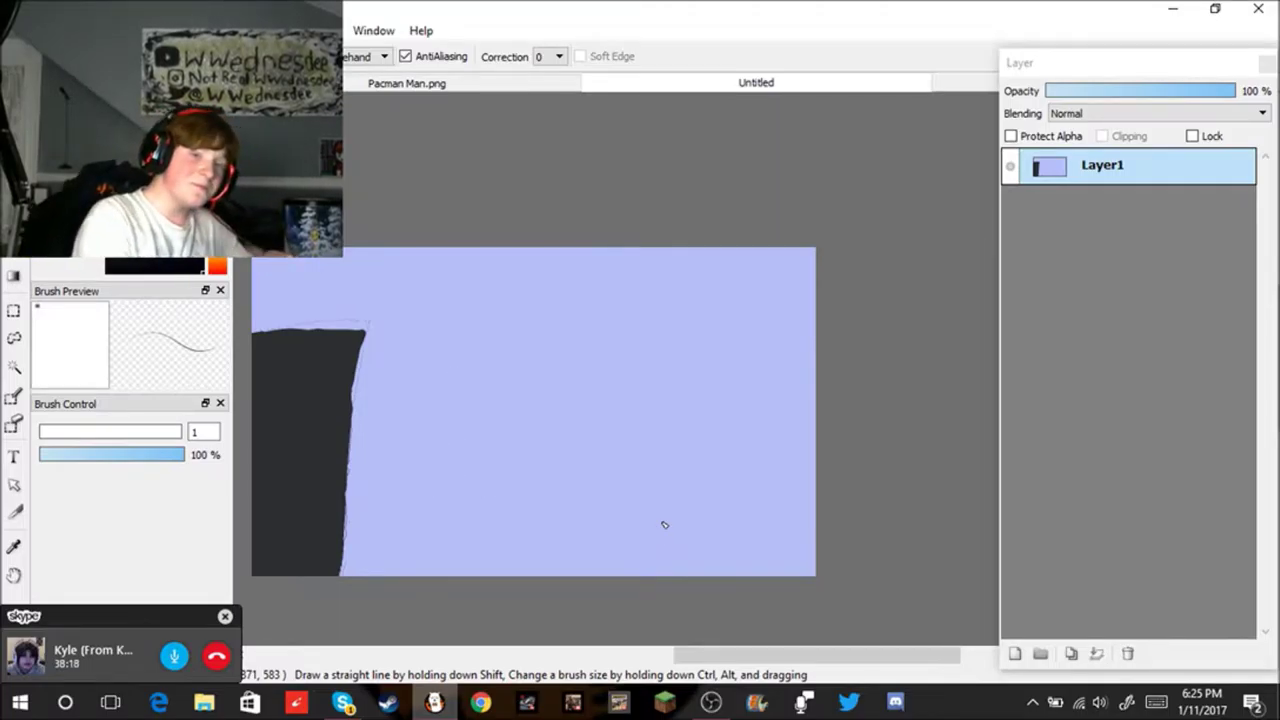
double_click(207, 430)
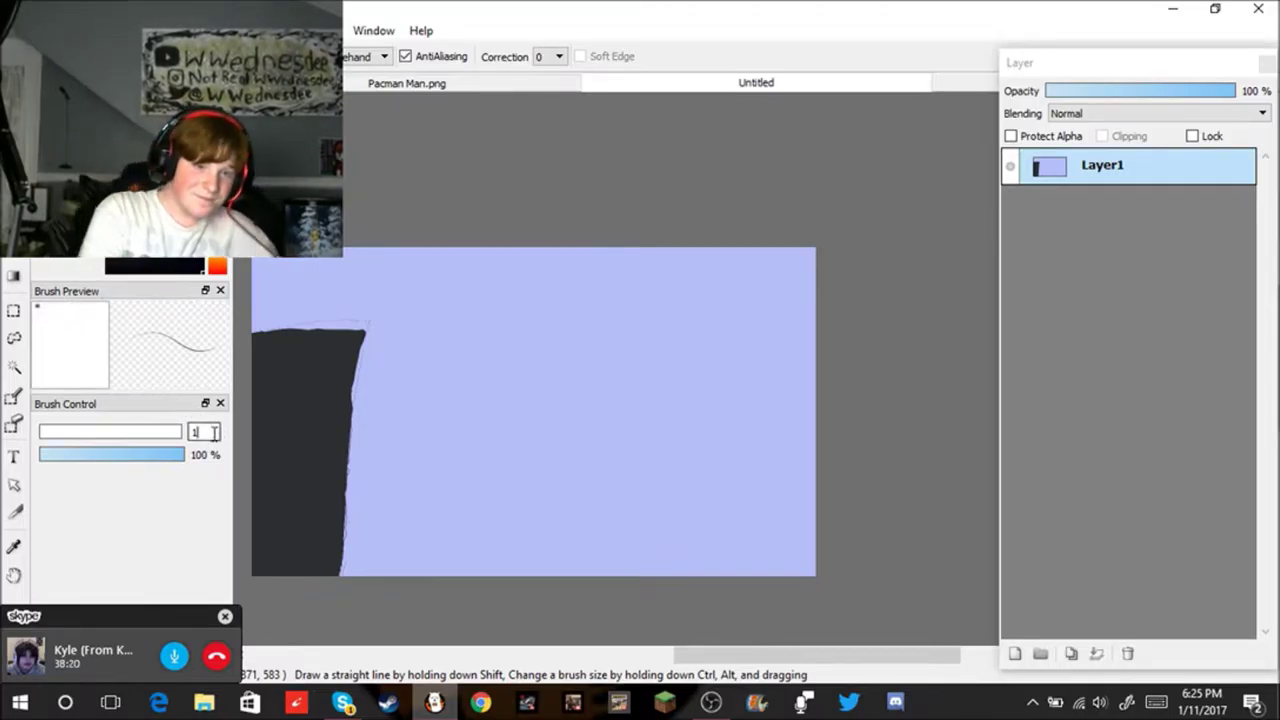
key("BackSpace")
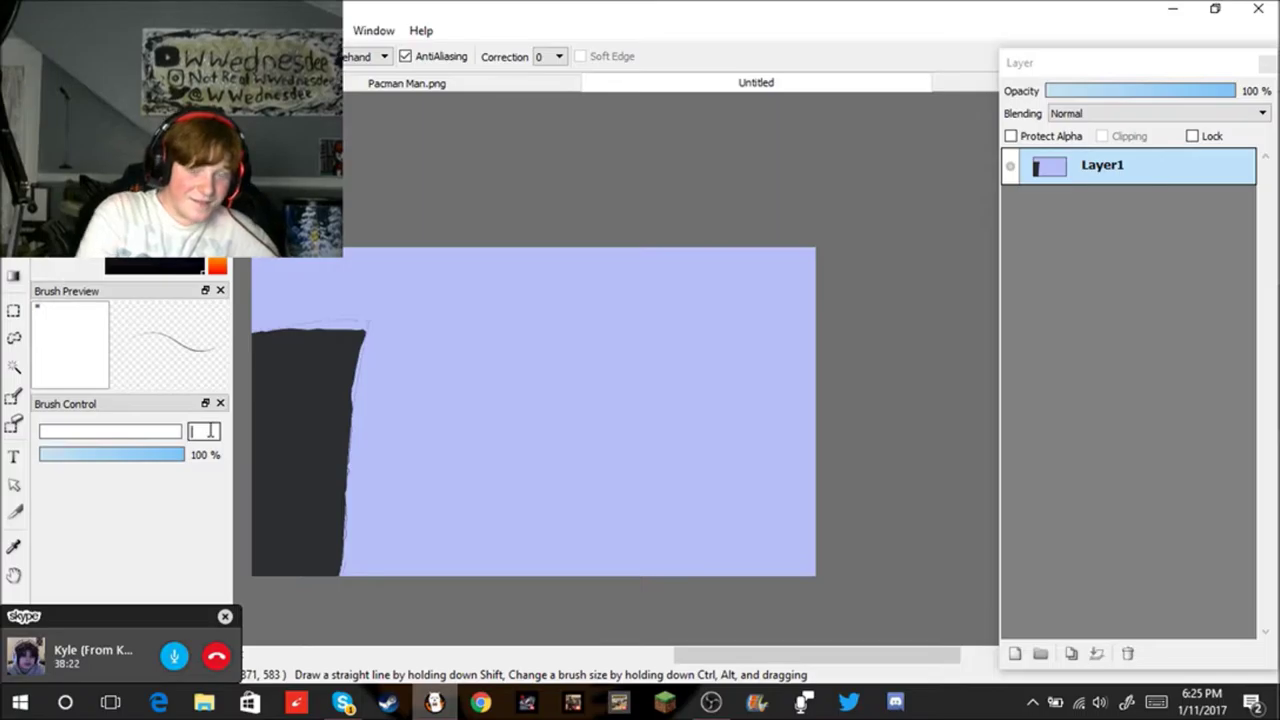
type("5")
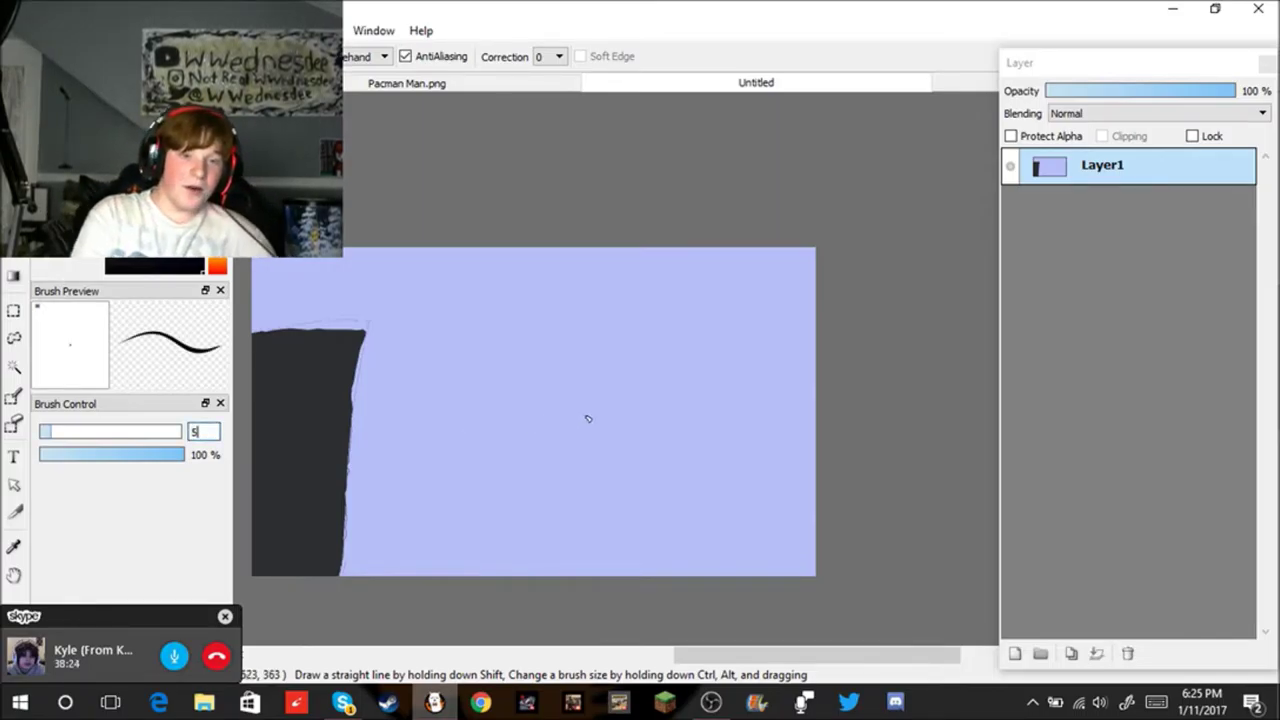
Step: Draw a black rectangle outline in the canvas middle, redoing stray sides until it closes
left_click_drag(463, 479, 671, 550)
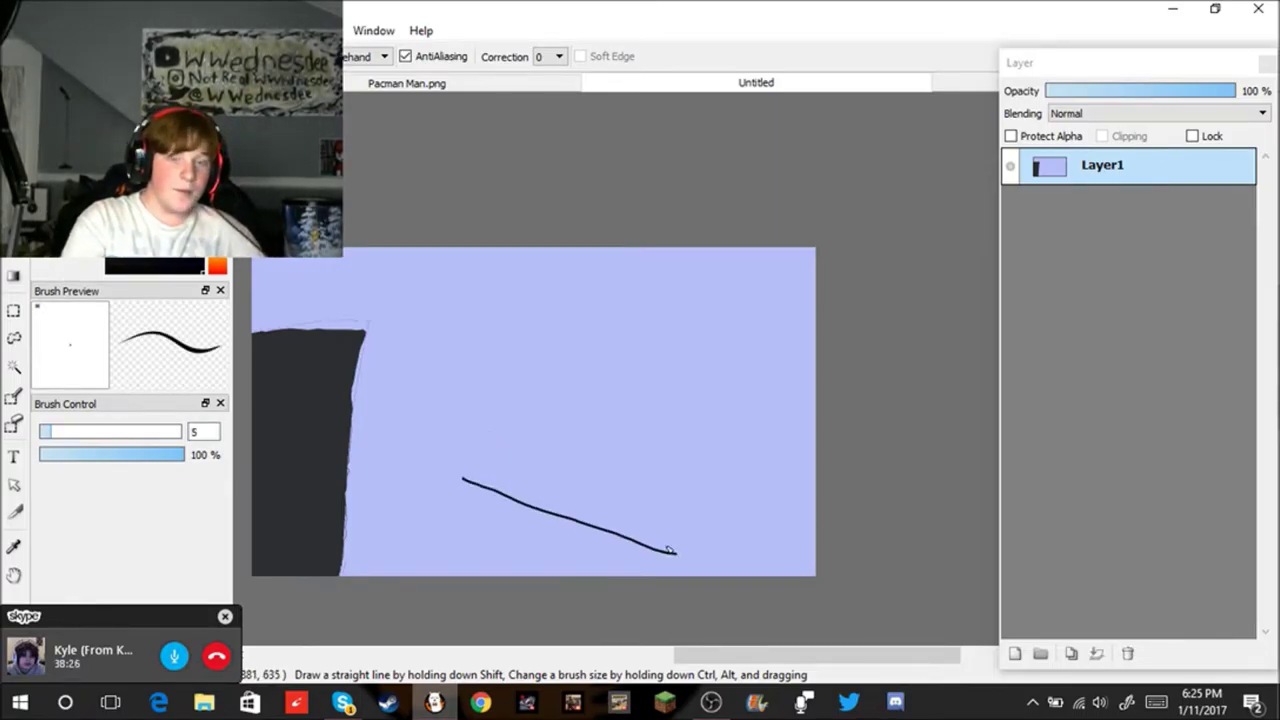
key("ctrl+z")
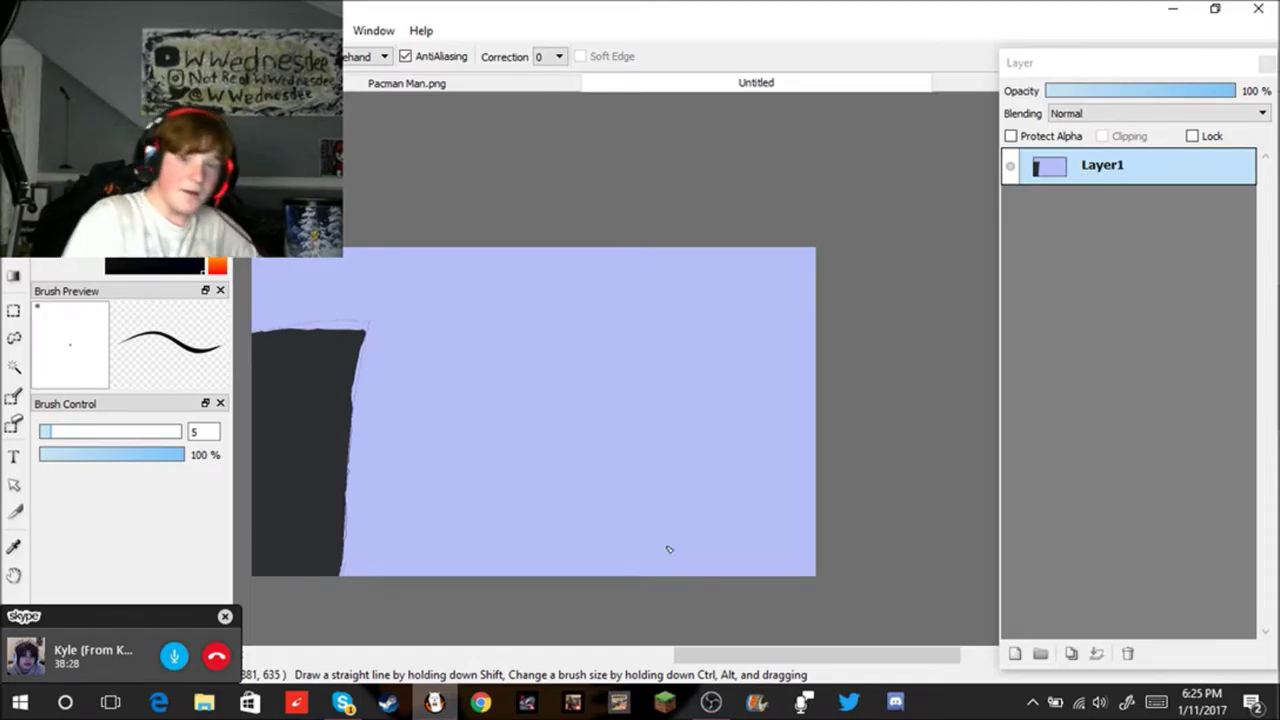
mouse_move(440, 502)
left_mouse_down()
mouse_move(712, 531)
mouse_move(727, 430)
left_mouse_up()
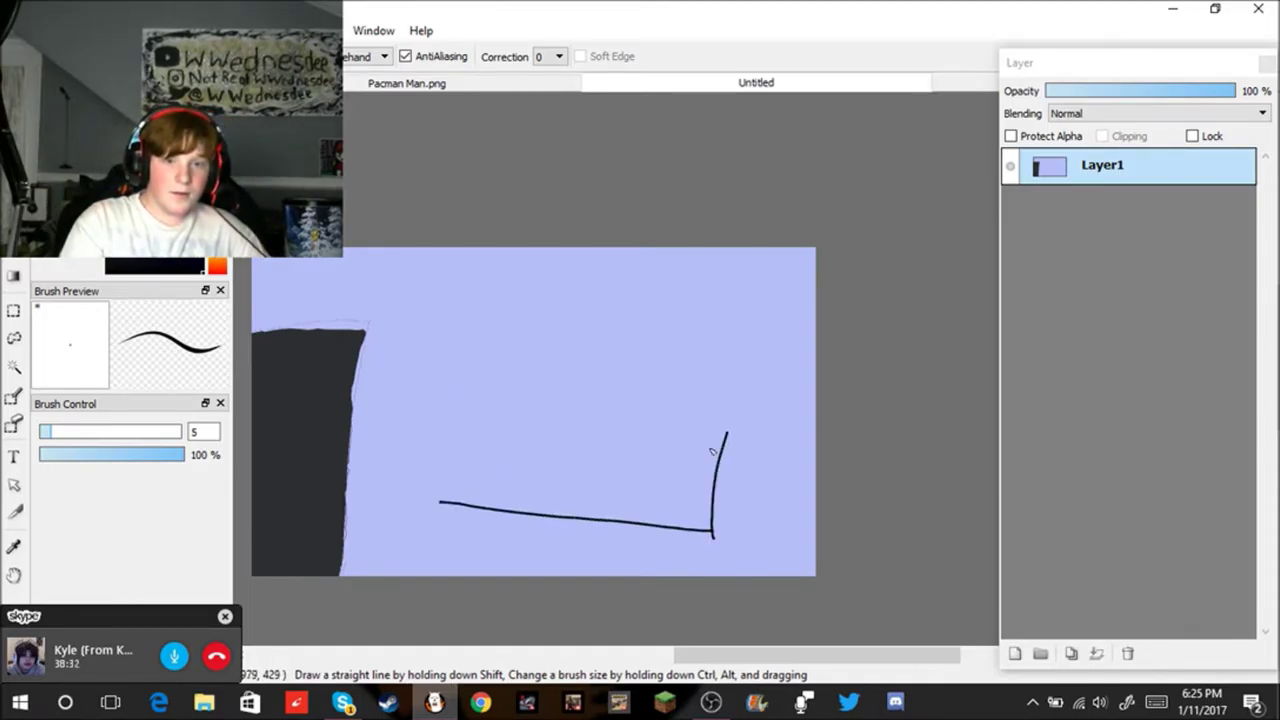
mouse_move(437, 500)
left_mouse_down()
mouse_move(452, 417)
mouse_move(470, 389)
left_mouse_up()
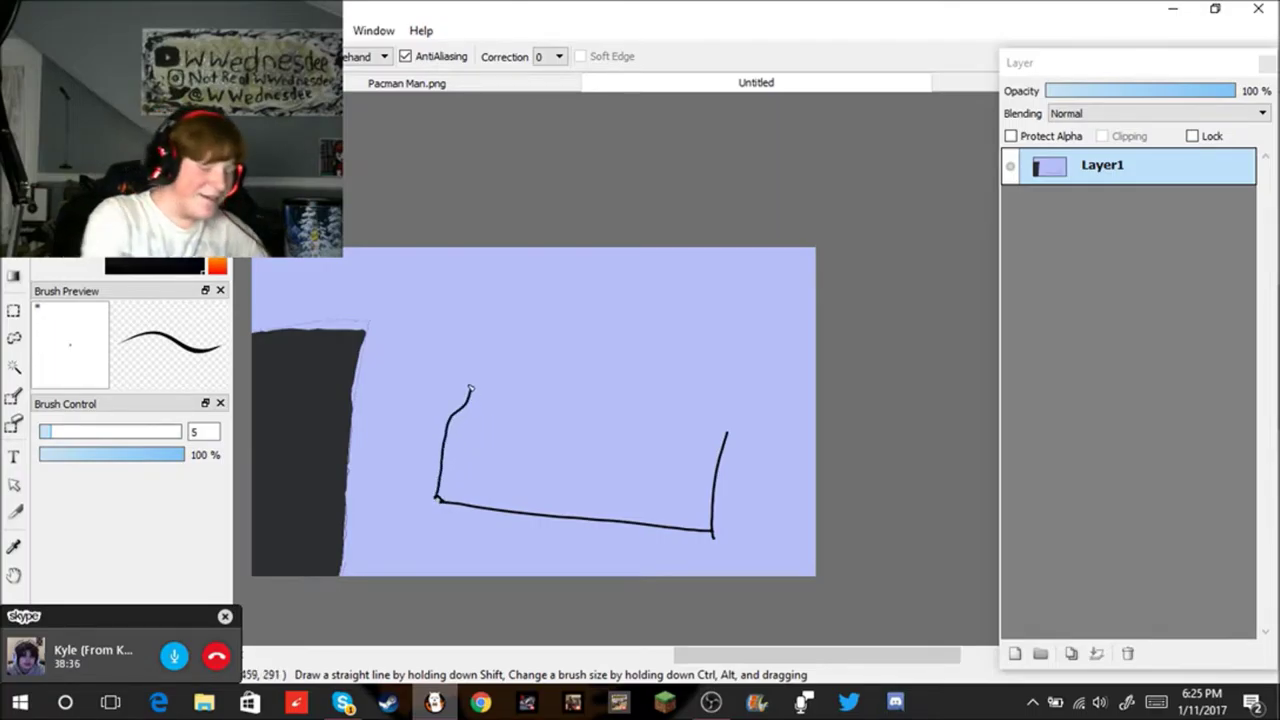
key("ctrl+z")
key("ctrl+z")
key("ctrl+z")
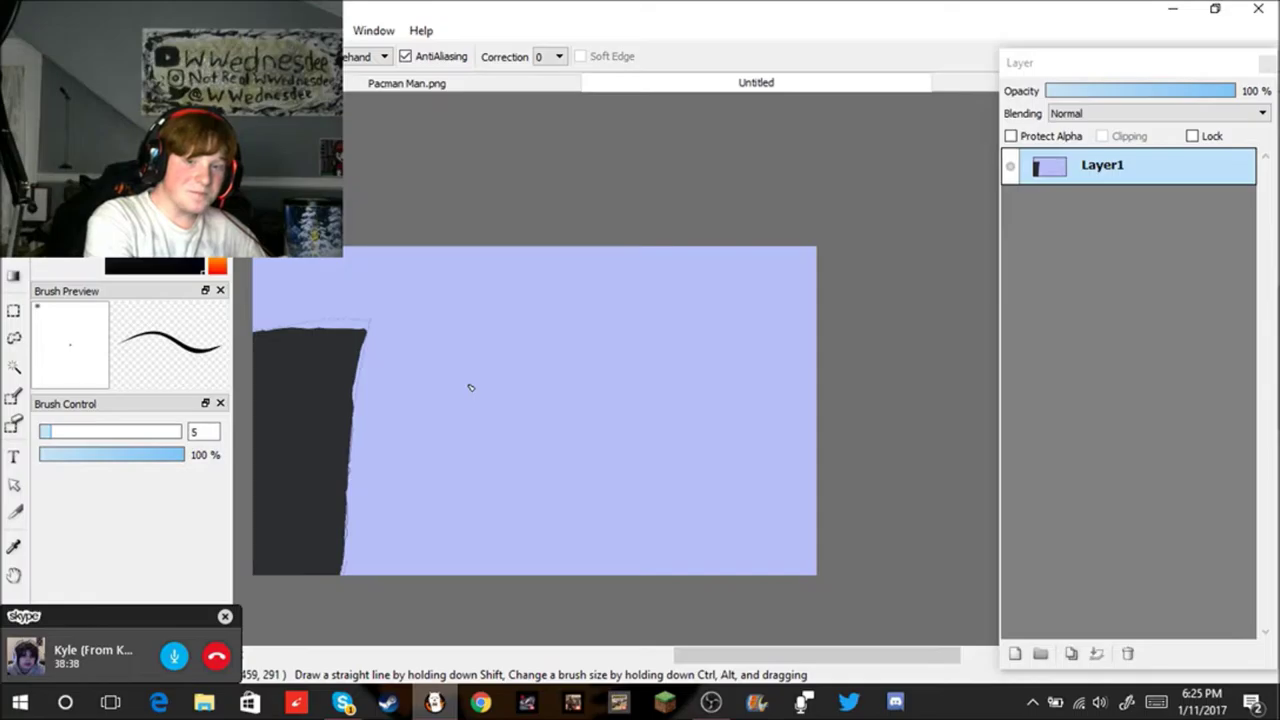
mouse_move(460, 504)
left_mouse_down()
mouse_move(717, 502)
mouse_move(700, 495)
mouse_move(723, 477)
mouse_move(726, 391)
mouse_move(649, 369)
mouse_move(460, 380)
mouse_move(462, 506)
left_mouse_up()
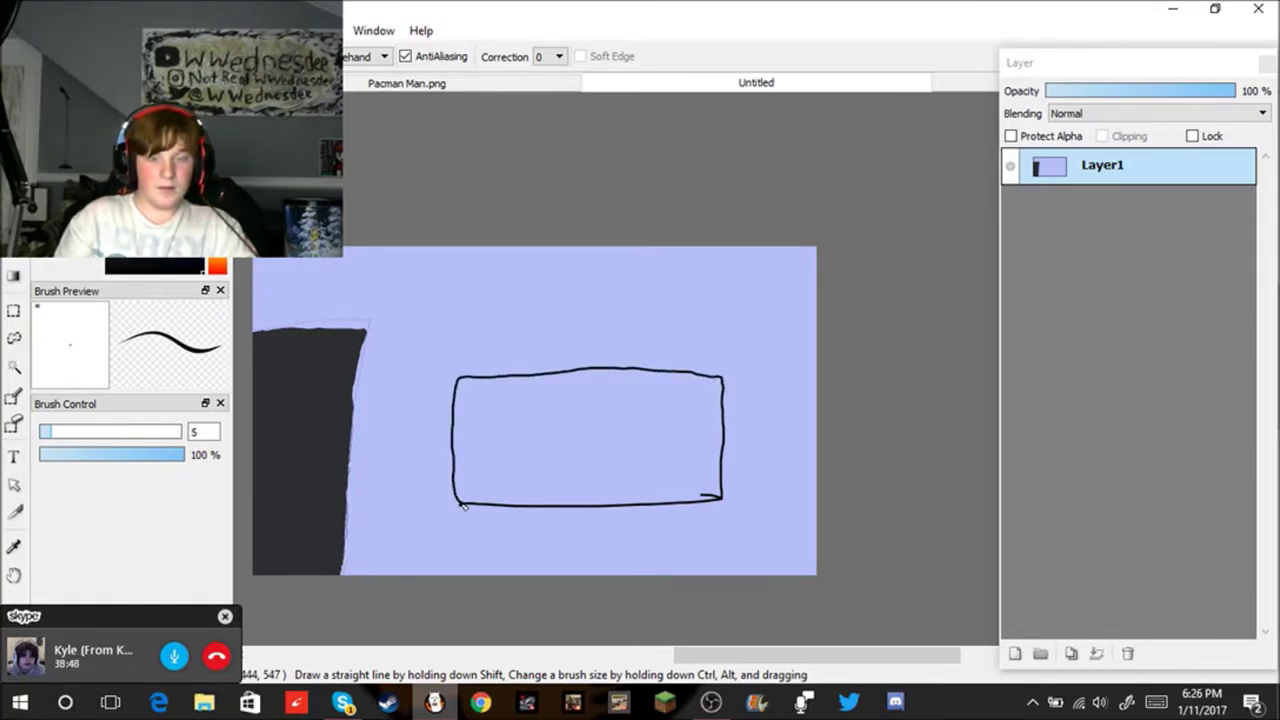
left_click_drag(462, 376, 469, 368)
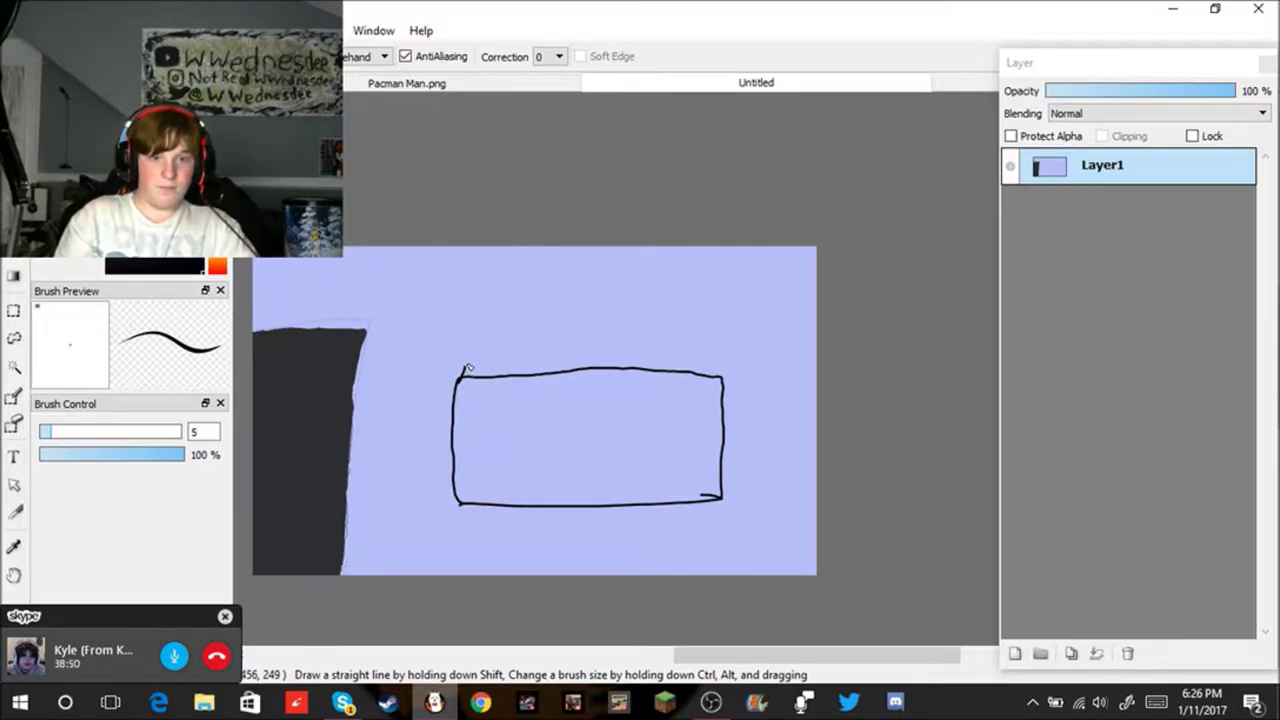
key("ctrl+z")
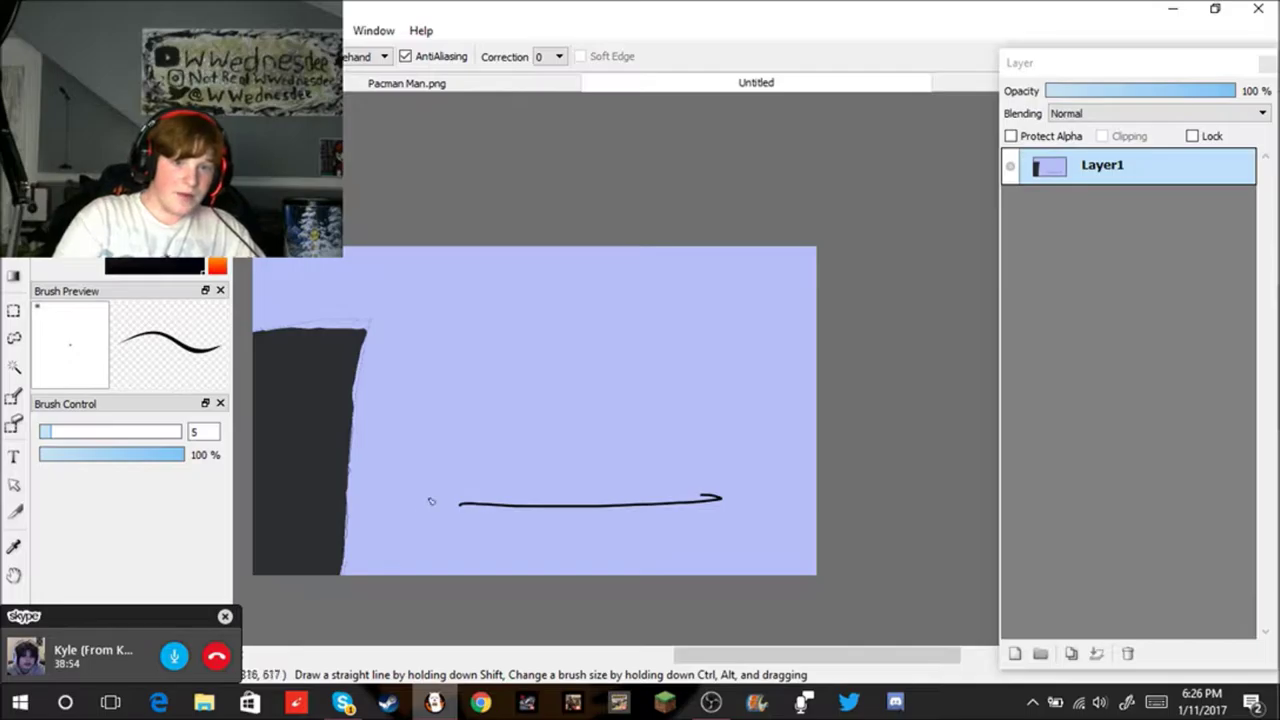
mouse_move(459, 504)
left_mouse_down()
mouse_move(461, 365)
mouse_move(483, 360)
mouse_move(713, 395)
mouse_move(686, 493)
left_mouse_up()
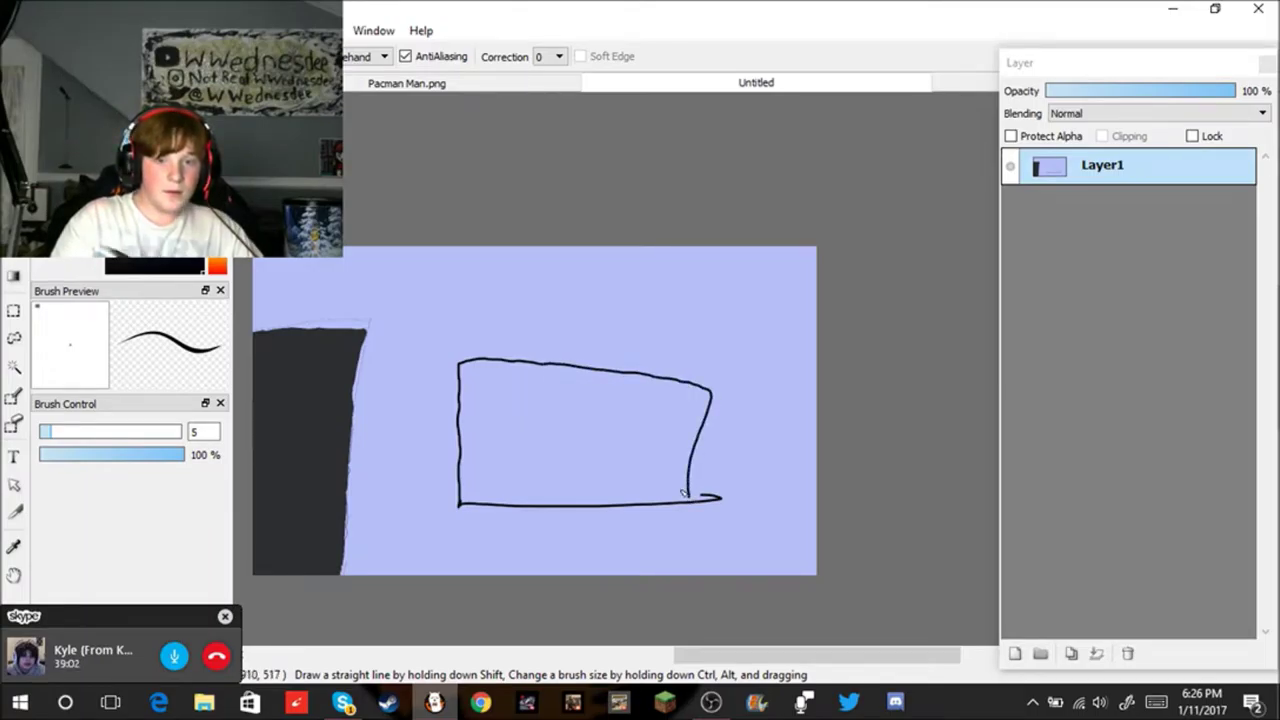
key("ctrl+z")
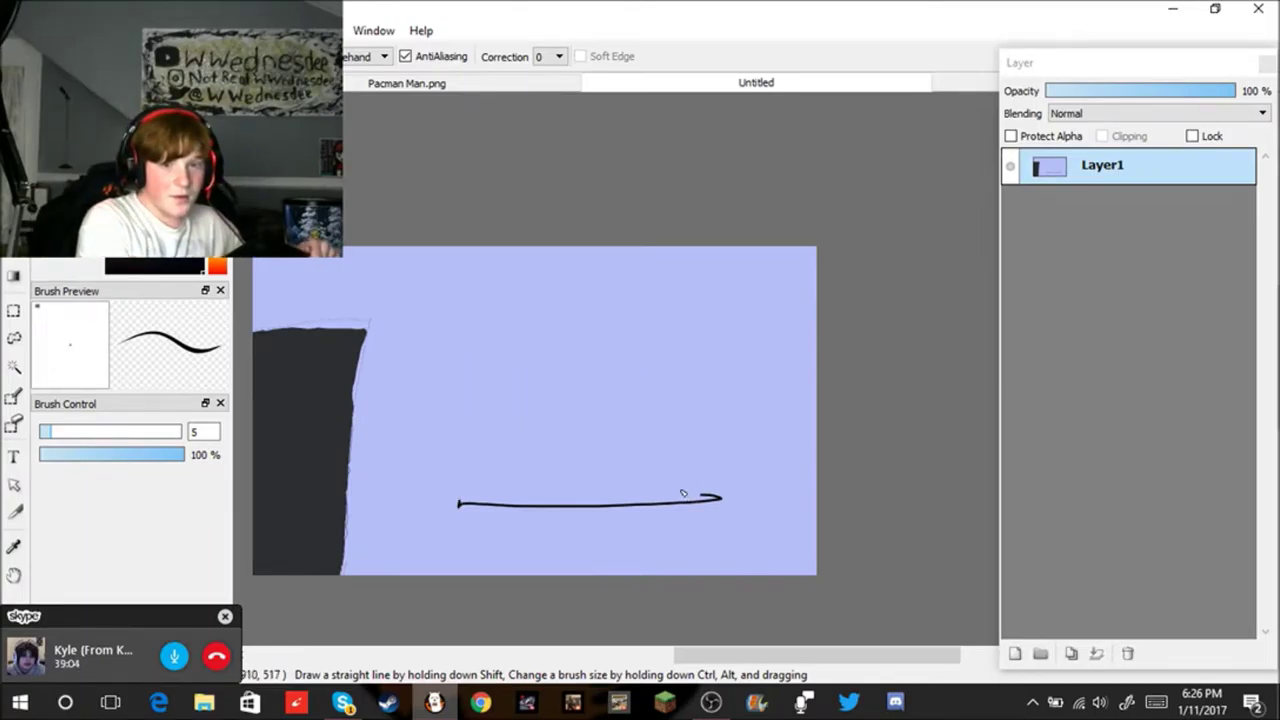
mouse_move(459, 504)
left_mouse_down()
mouse_move(454, 344)
mouse_move(716, 340)
mouse_move(736, 347)
mouse_move(720, 498)
left_mouse_up()
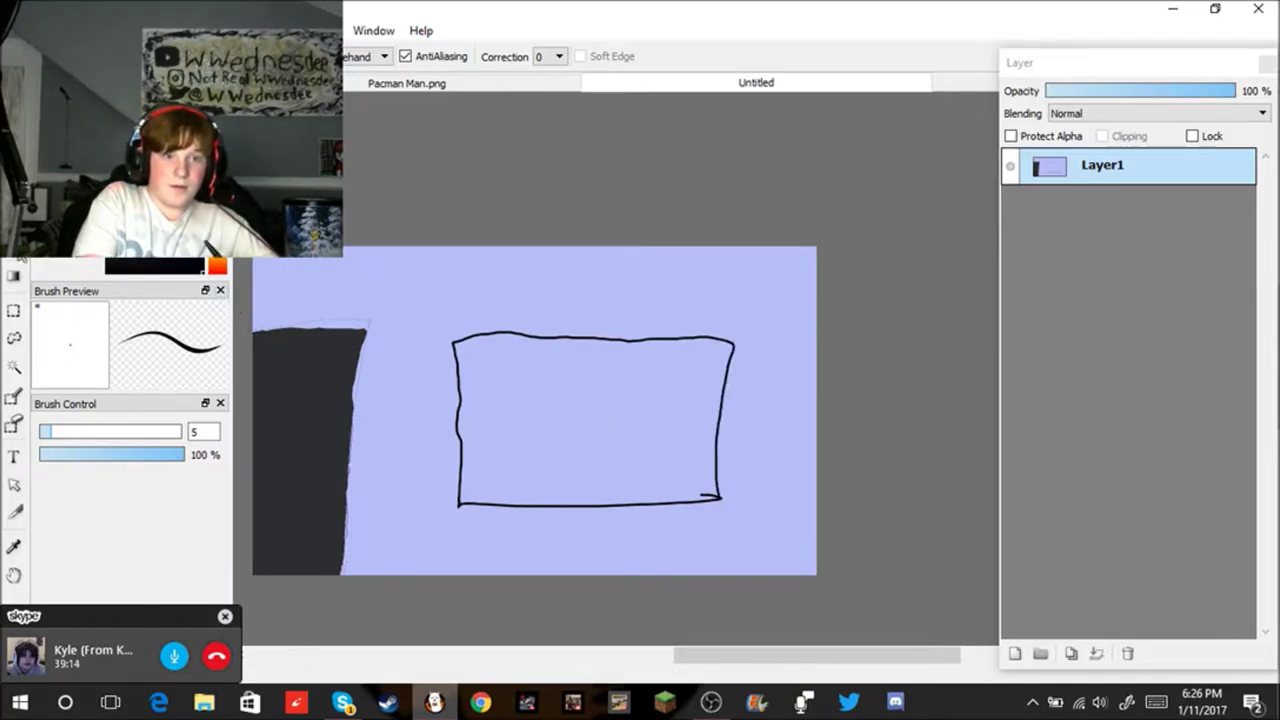
left_click(16, 274)
Step: Fill the rectangle black and extend its top and bottom edges to the right
left_click(549, 425)
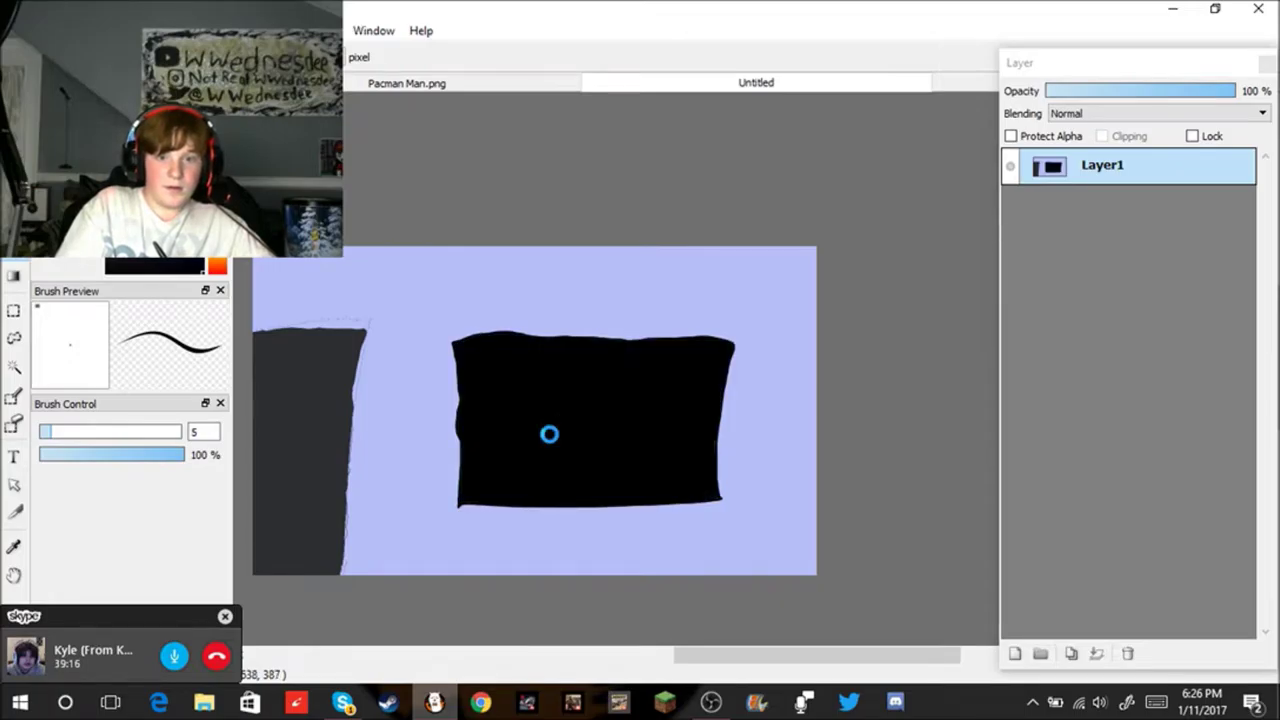
key("b")
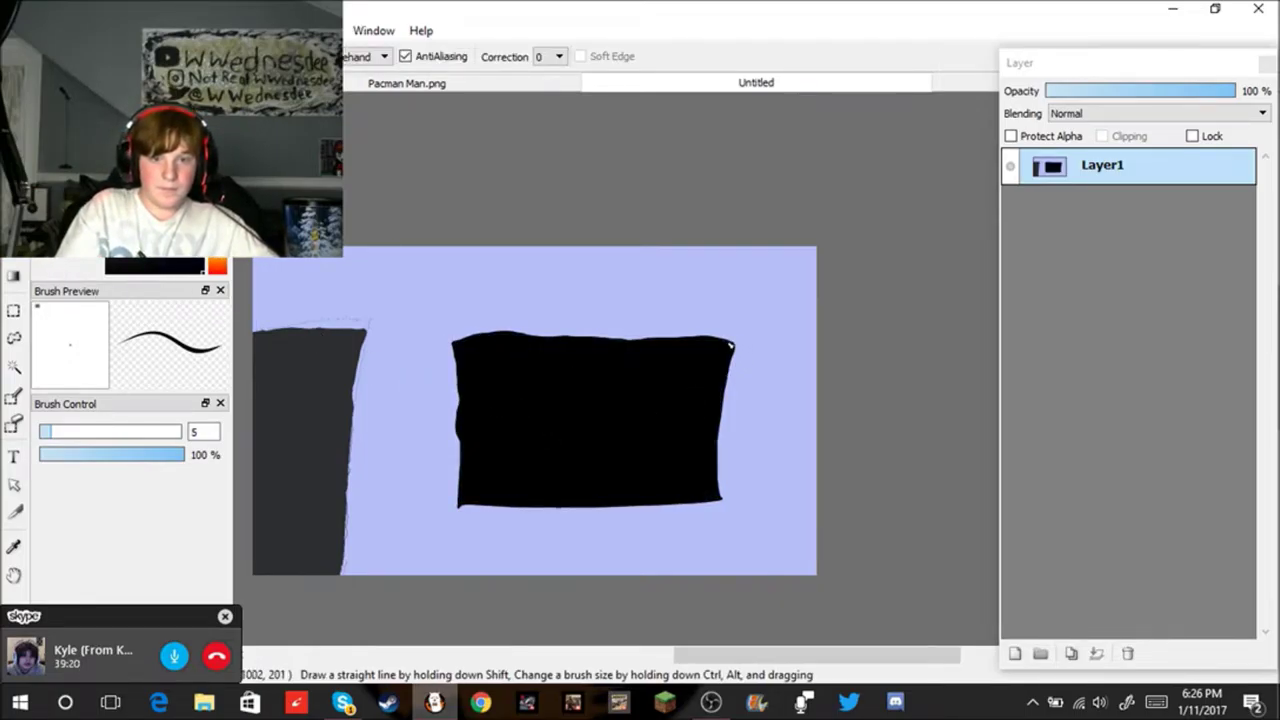
mouse_move(735, 345)
left_mouse_down()
mouse_move(752, 347)
mouse_move(767, 382)
mouse_move(756, 493)
mouse_move(720, 495)
mouse_move(755, 500)
left_mouse_up()
key("ctrl+z")
left_click_drag(722, 497, 757, 500)
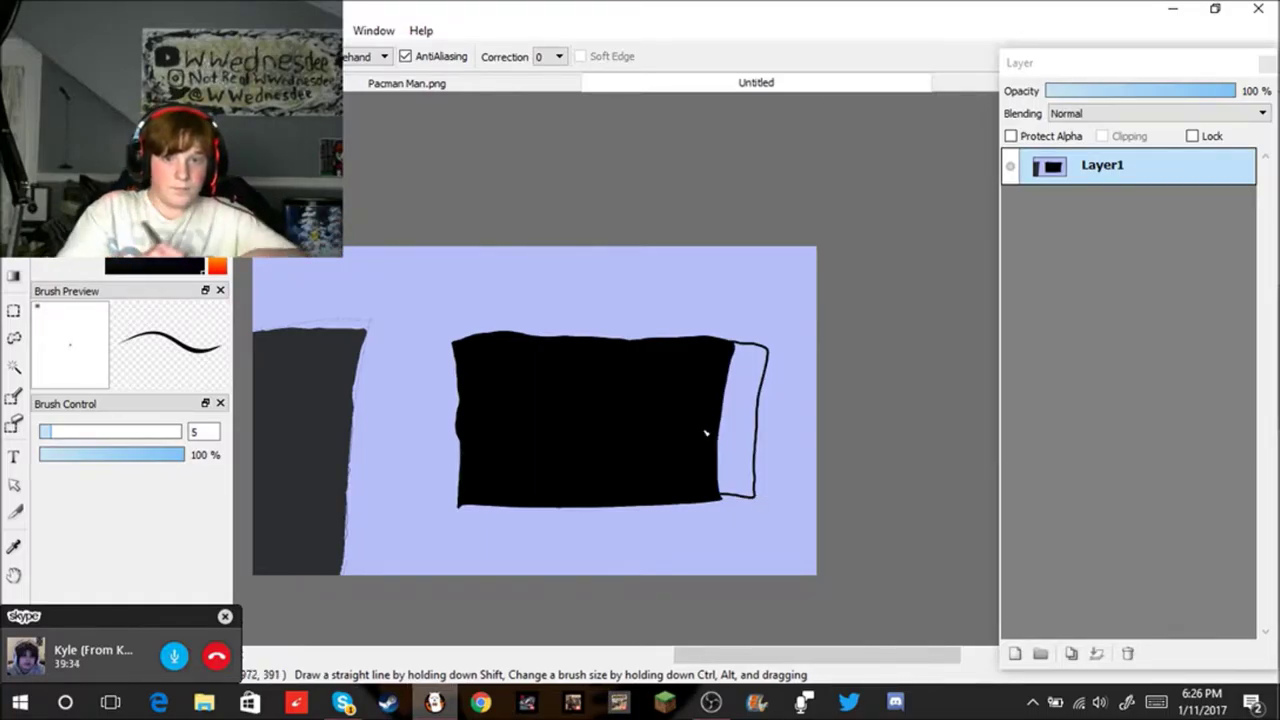
Step: Close the extra strip on the right end and fill it black
scroll(671, 423, "up", 5)
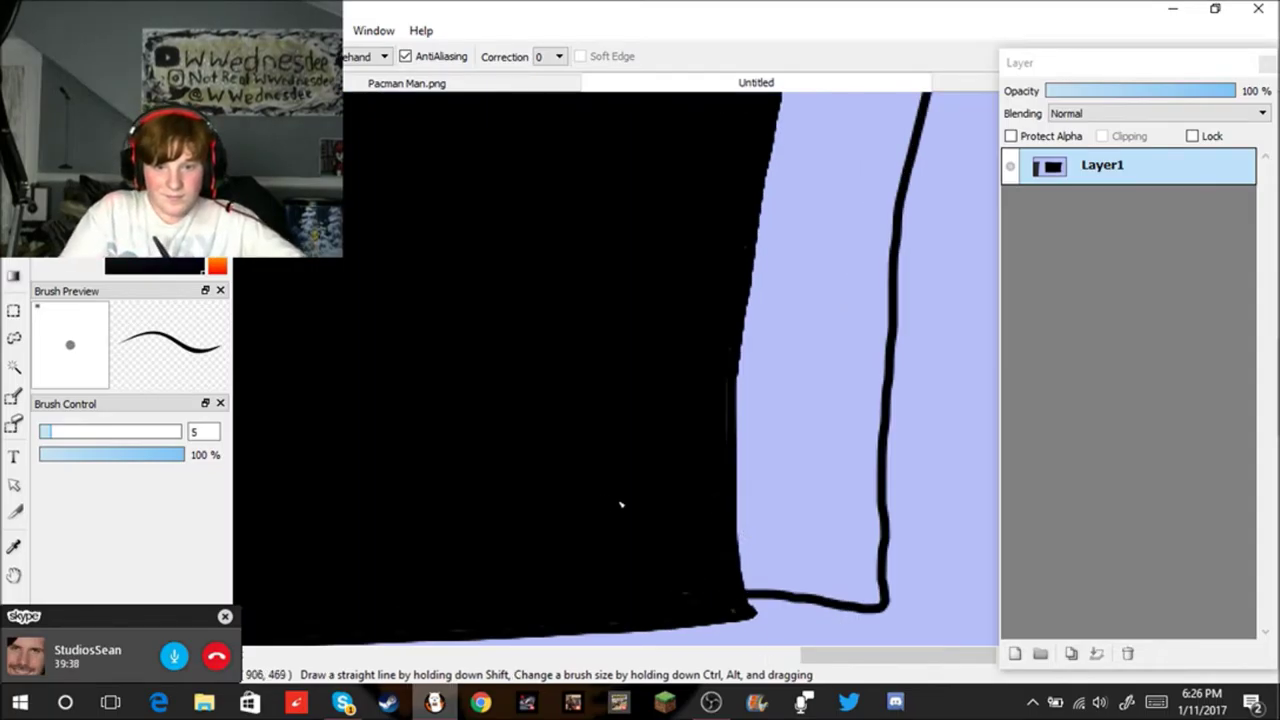
left_click_drag(752, 612, 870, 606)
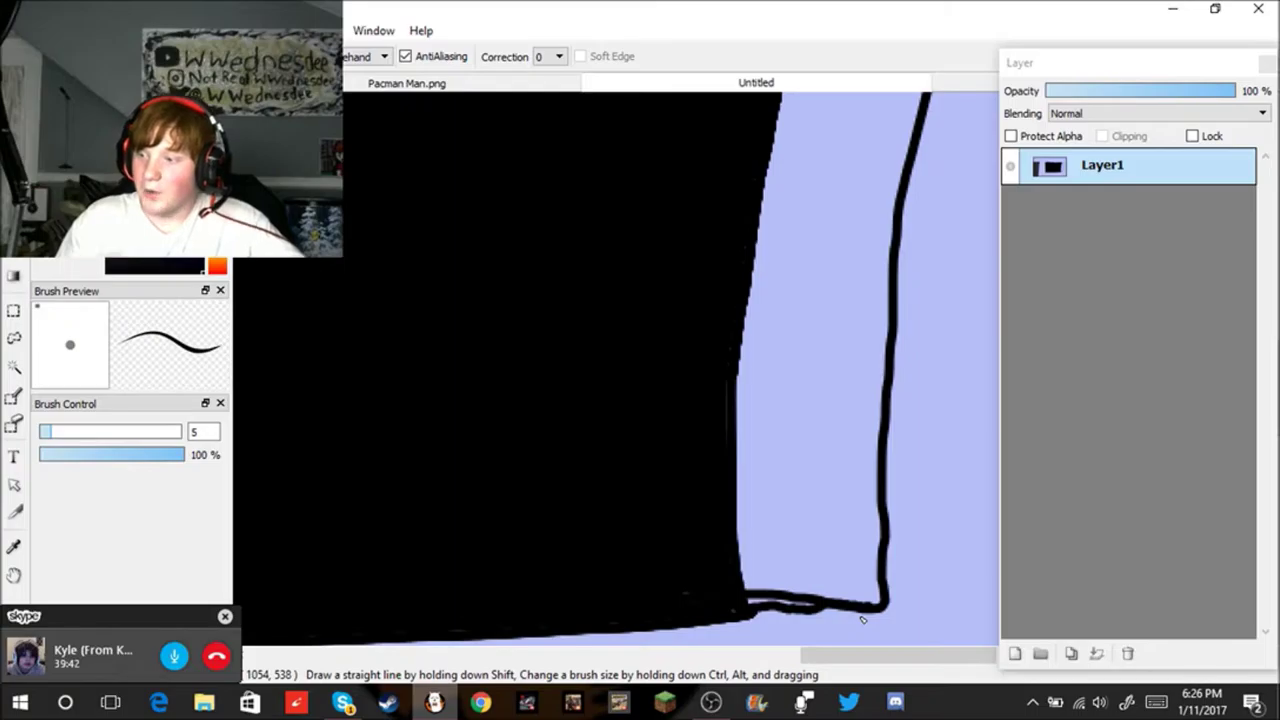
scroll(848, 612, "down", 5)
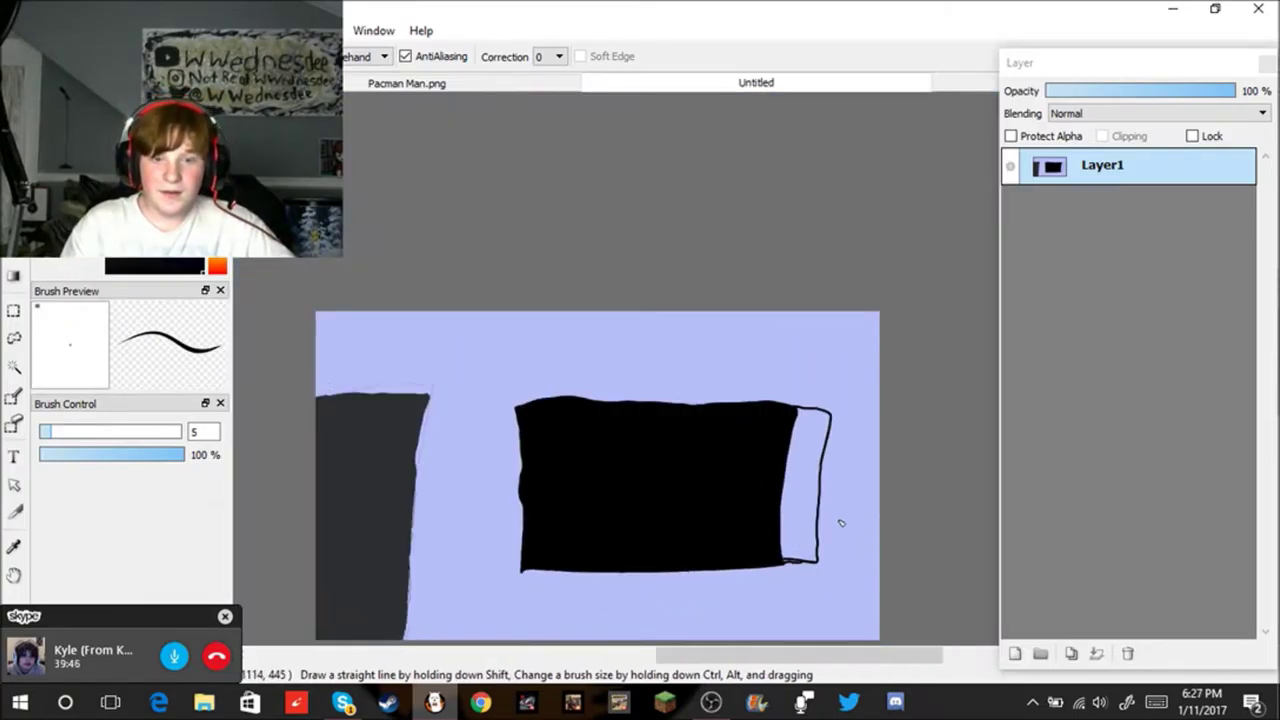
key("e")
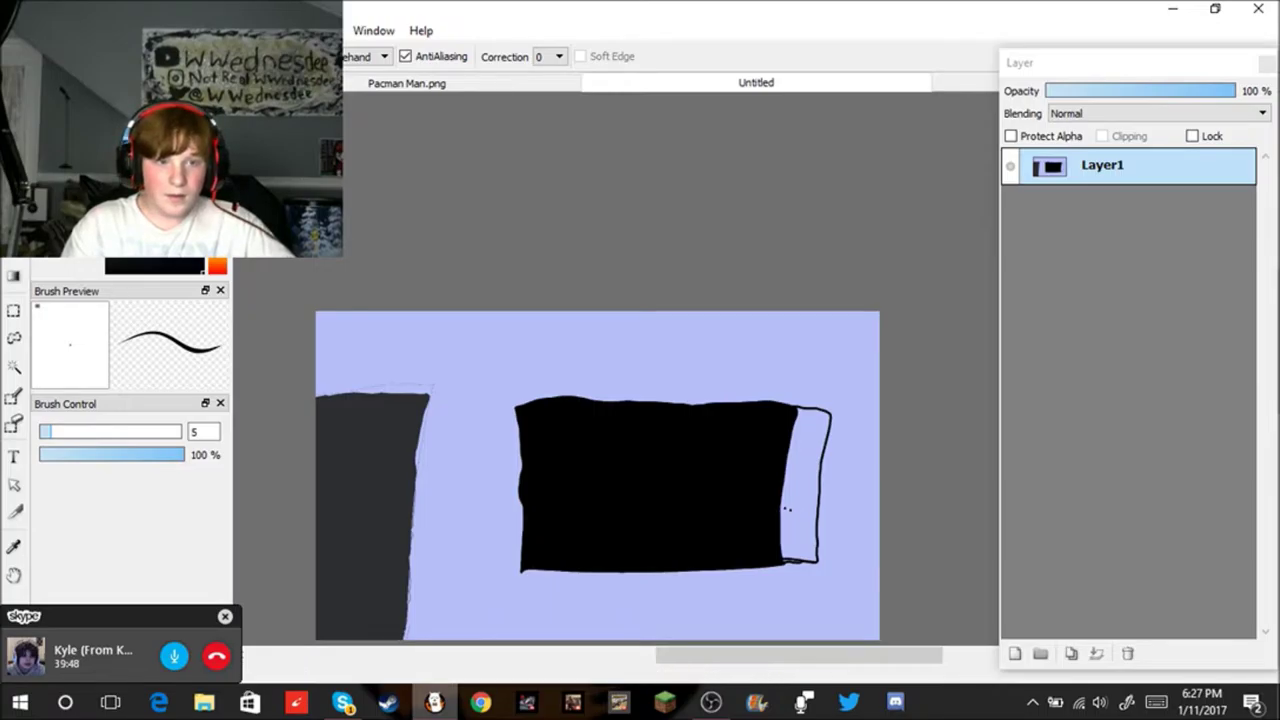
left_click(798, 484)
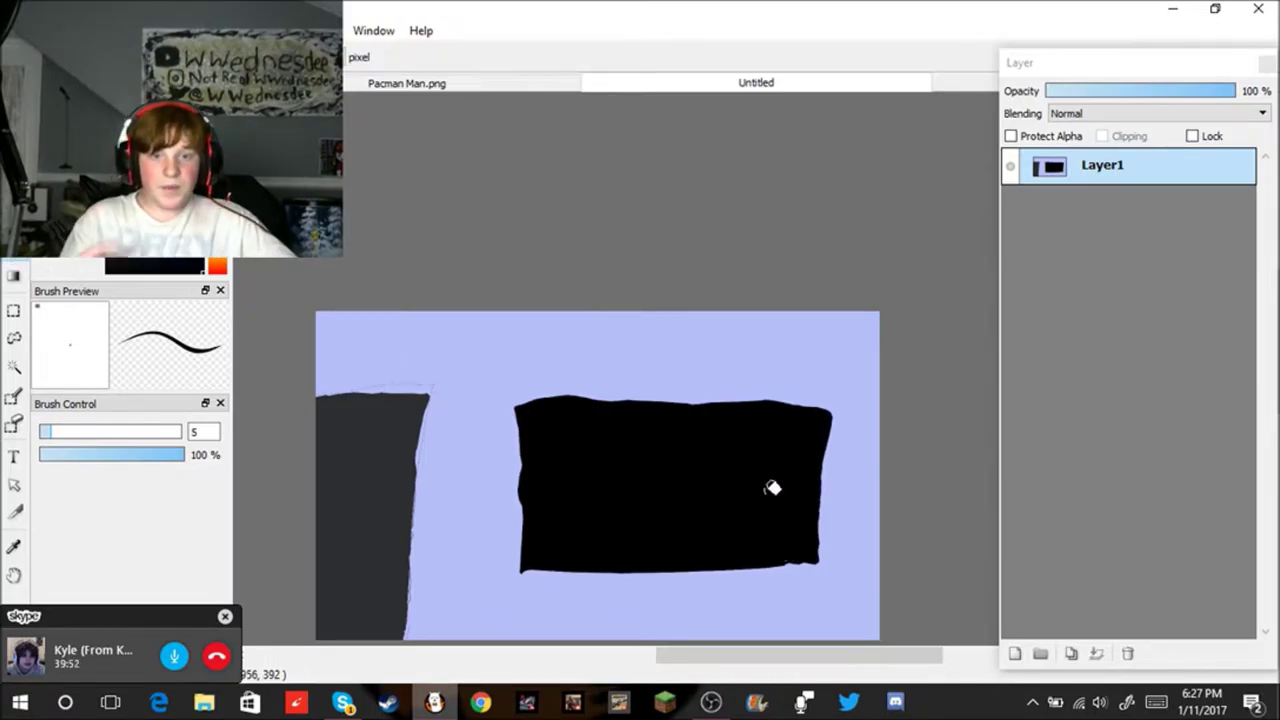
Step: Draw two short black legs under the left and right of the rectangle
key("b")
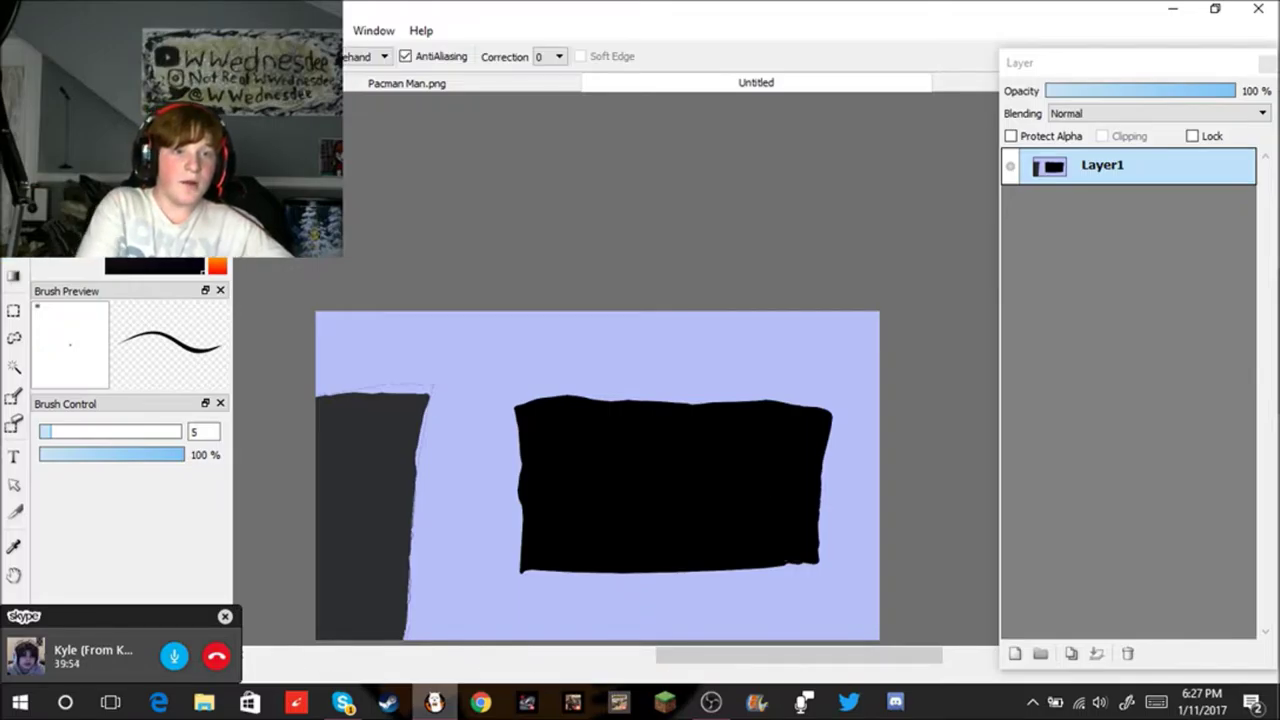
left_click_drag(563, 571, 574, 584)
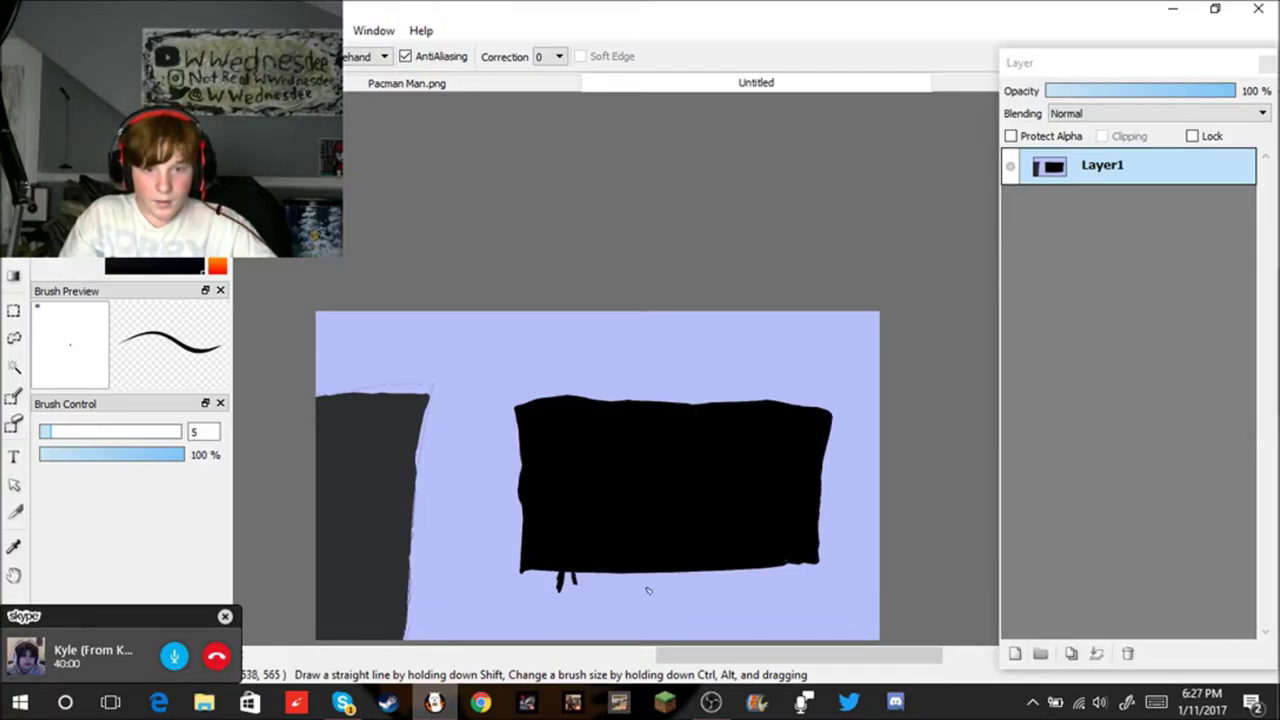
mouse_move(785, 565)
left_mouse_down()
mouse_move(791, 591)
mouse_move(777, 571)
left_mouse_up()
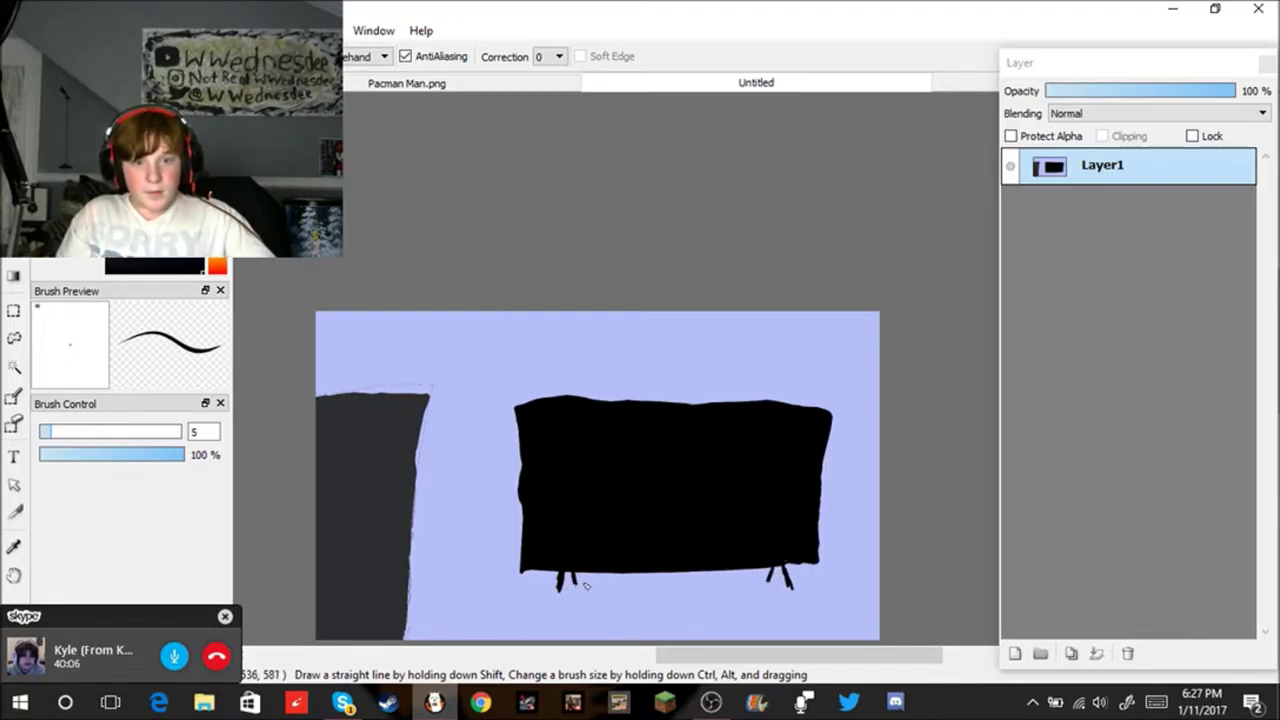
Step: Draw a thin line joining the two legs, redrawing it after several undone attempts
left_click_drag(582, 577, 741, 586)
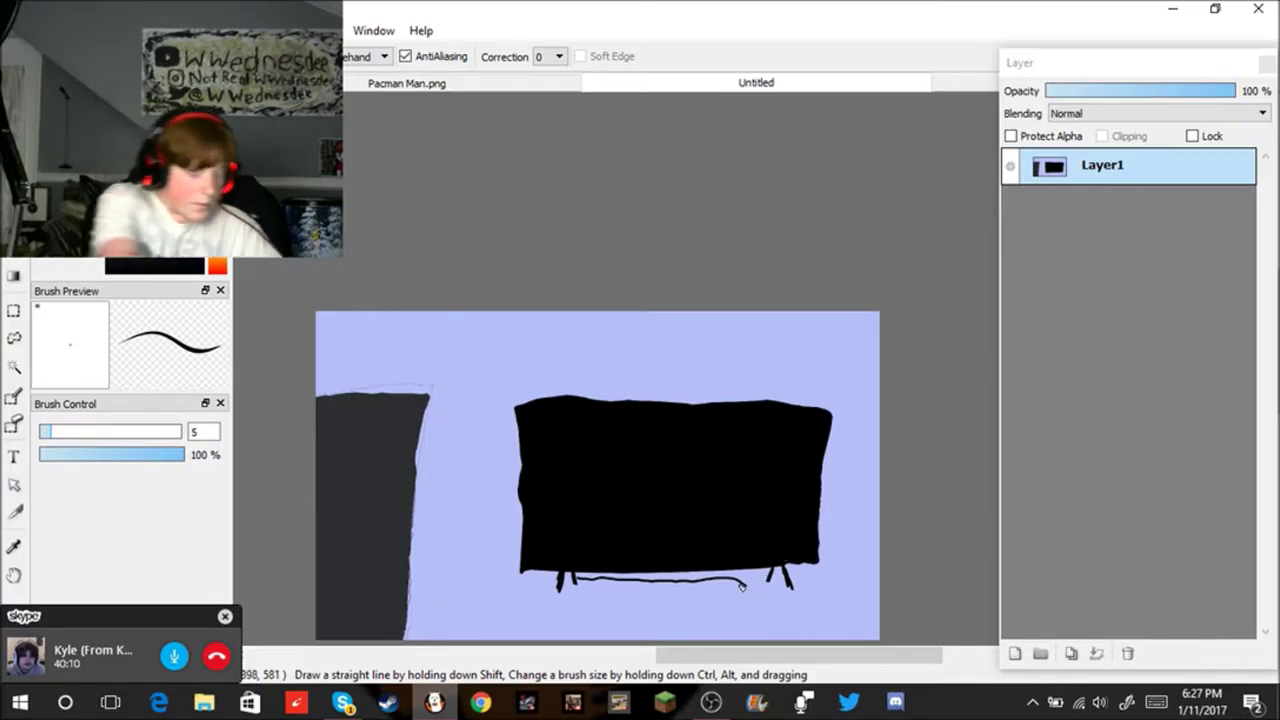
key("ctrl+z")
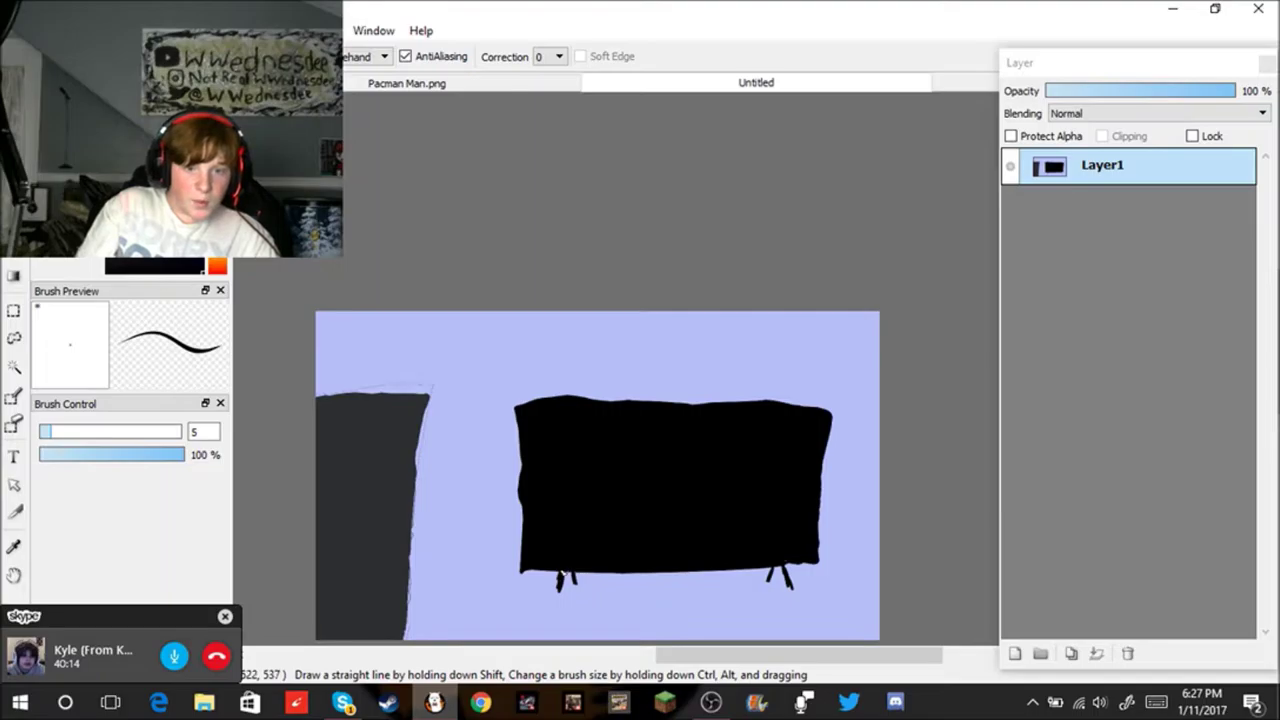
left_click_drag(566, 586, 756, 586)
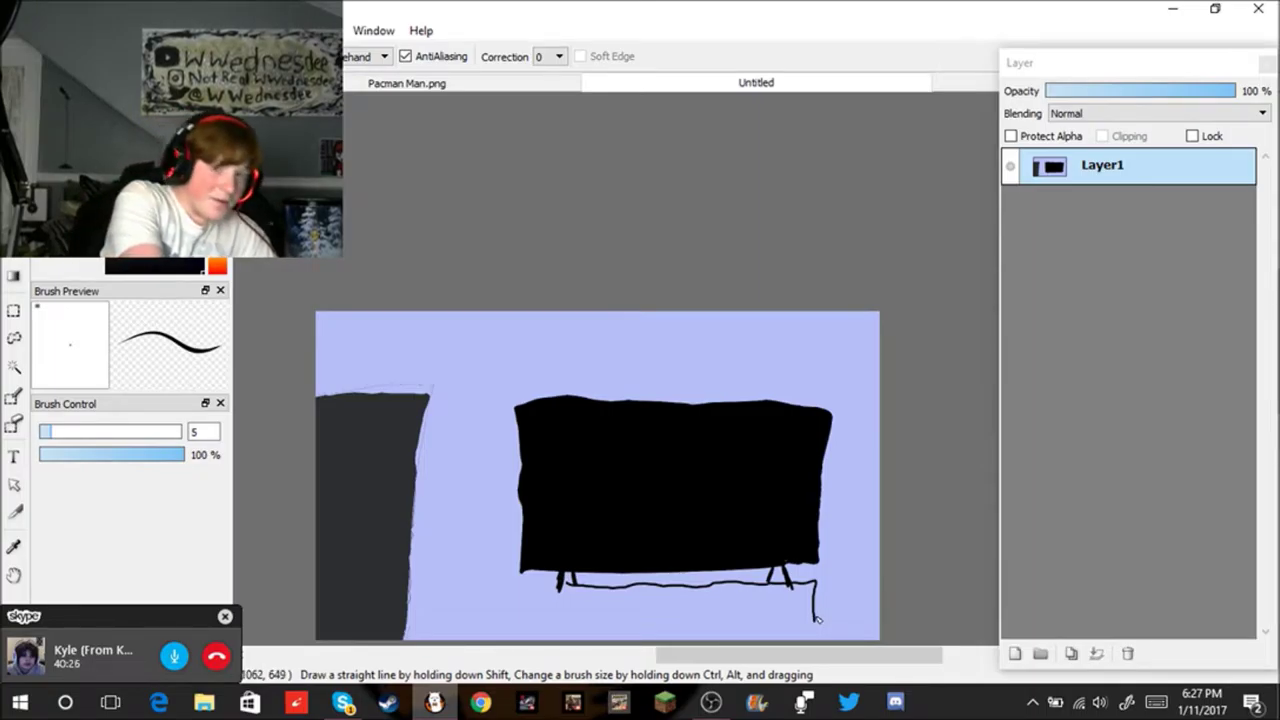
key("ctrl+z")
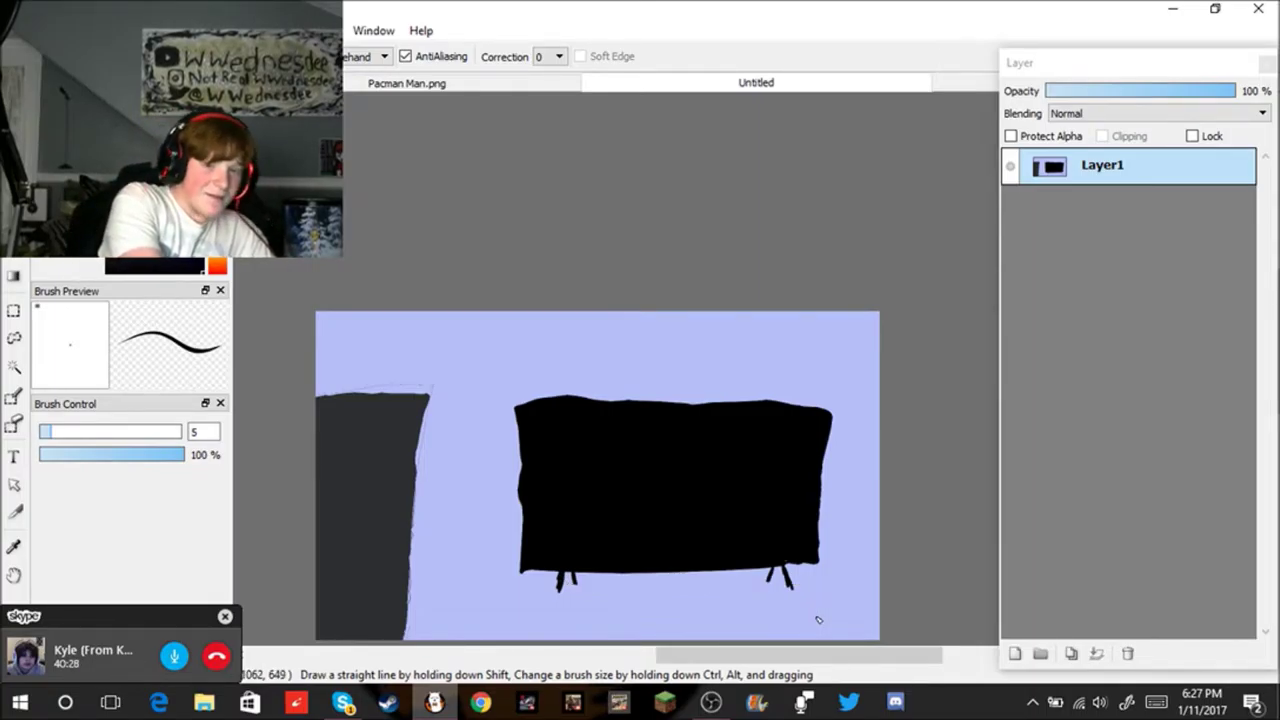
left_click_drag(560, 584, 739, 611)
key("ctrl+z")
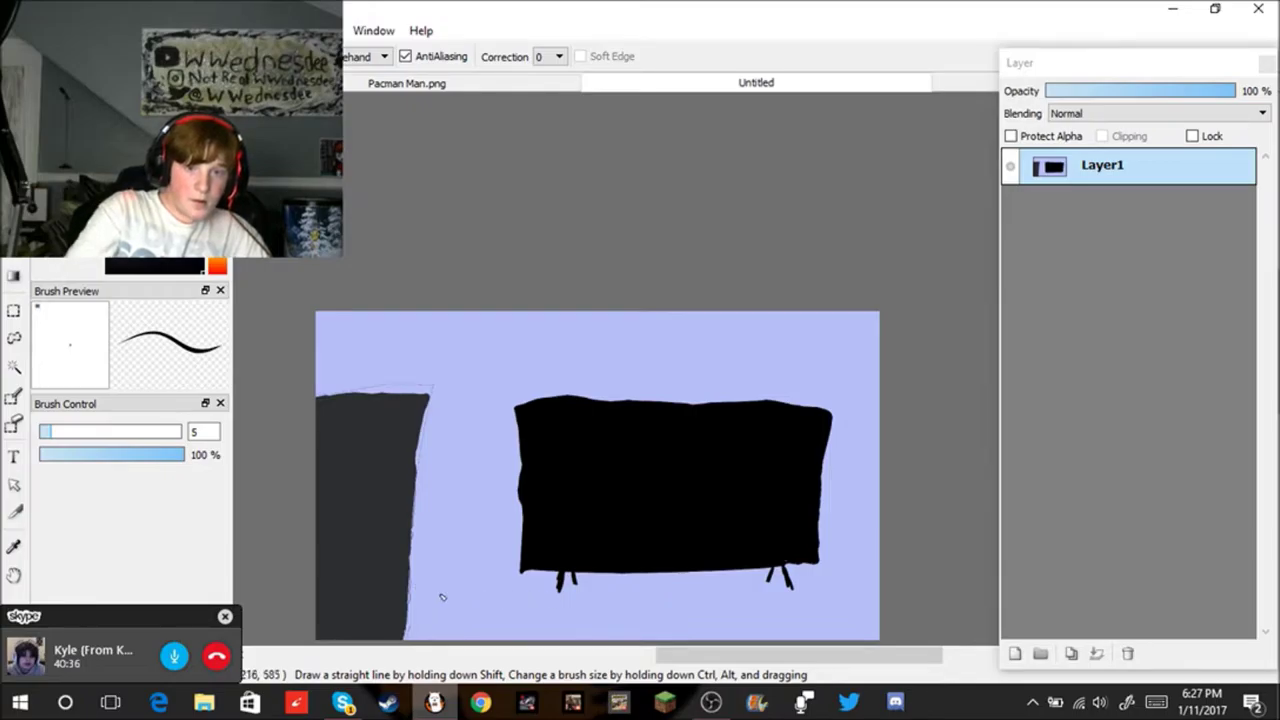
left_click_drag(552, 587, 810, 592)
Step: Undo the thin line between the legs, then select the whole canvas
key("ctrl+Left")
key("ctrl+z")
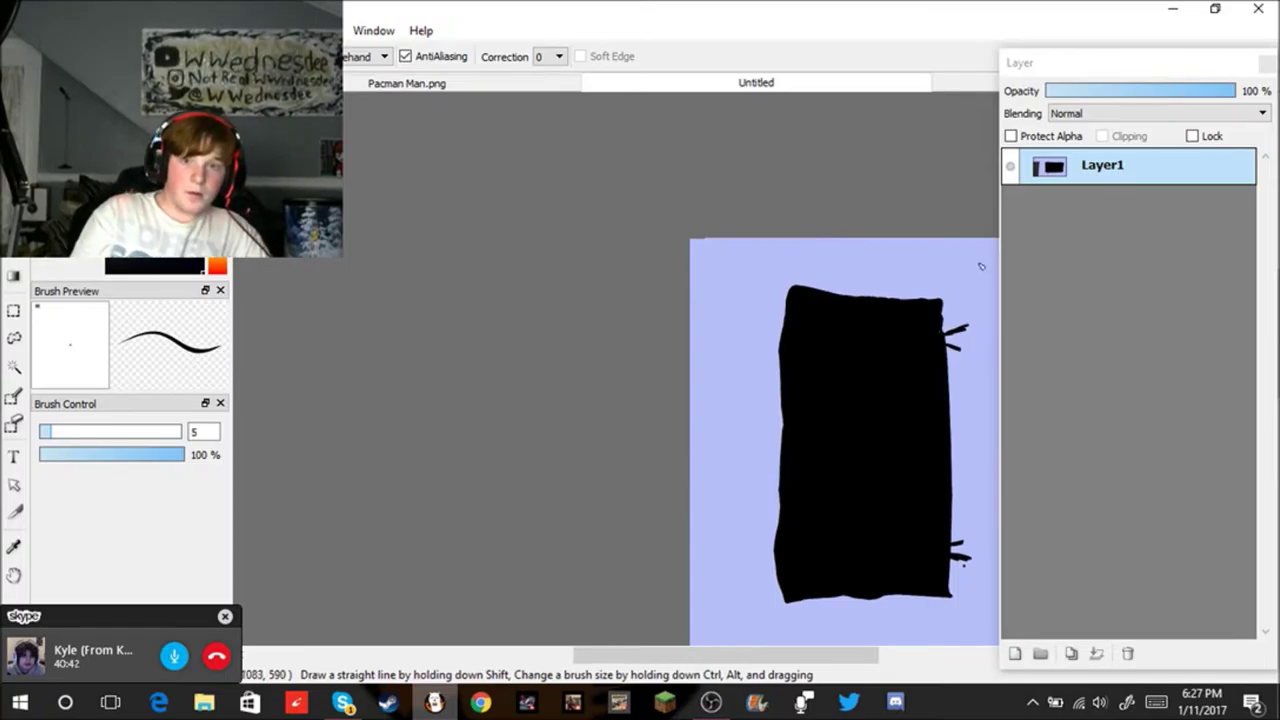
scroll(790, 540, "down", 6)
scroll(808, 541, "up", 4)
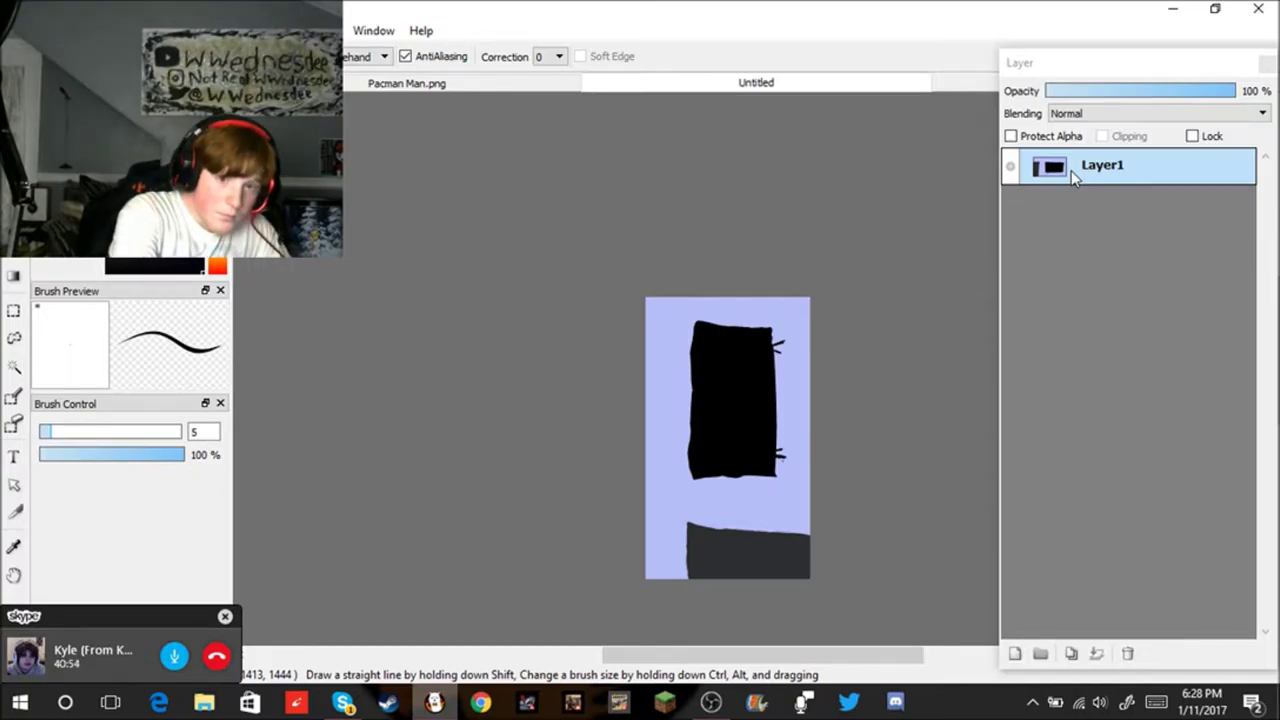
key("ctrl+a")
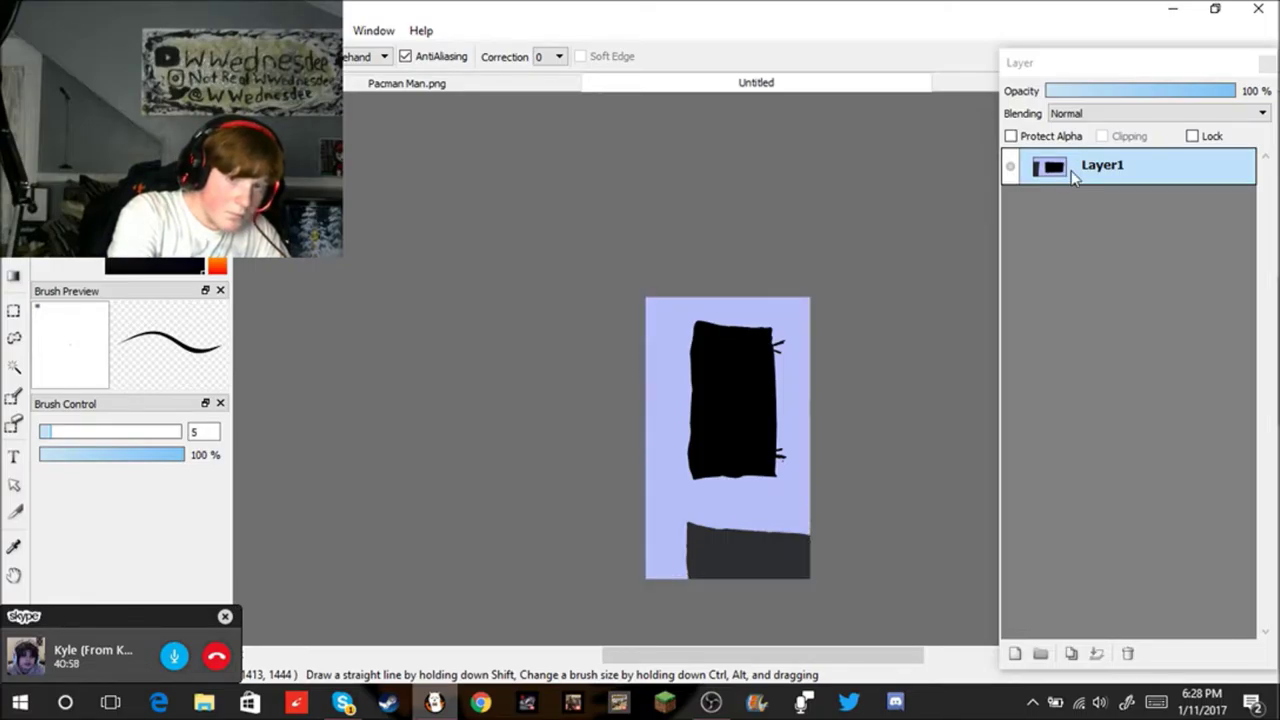
Step: Start saving the drawing with Ctrl+S, then cancel the Save As dialog
key("ctrl+s")
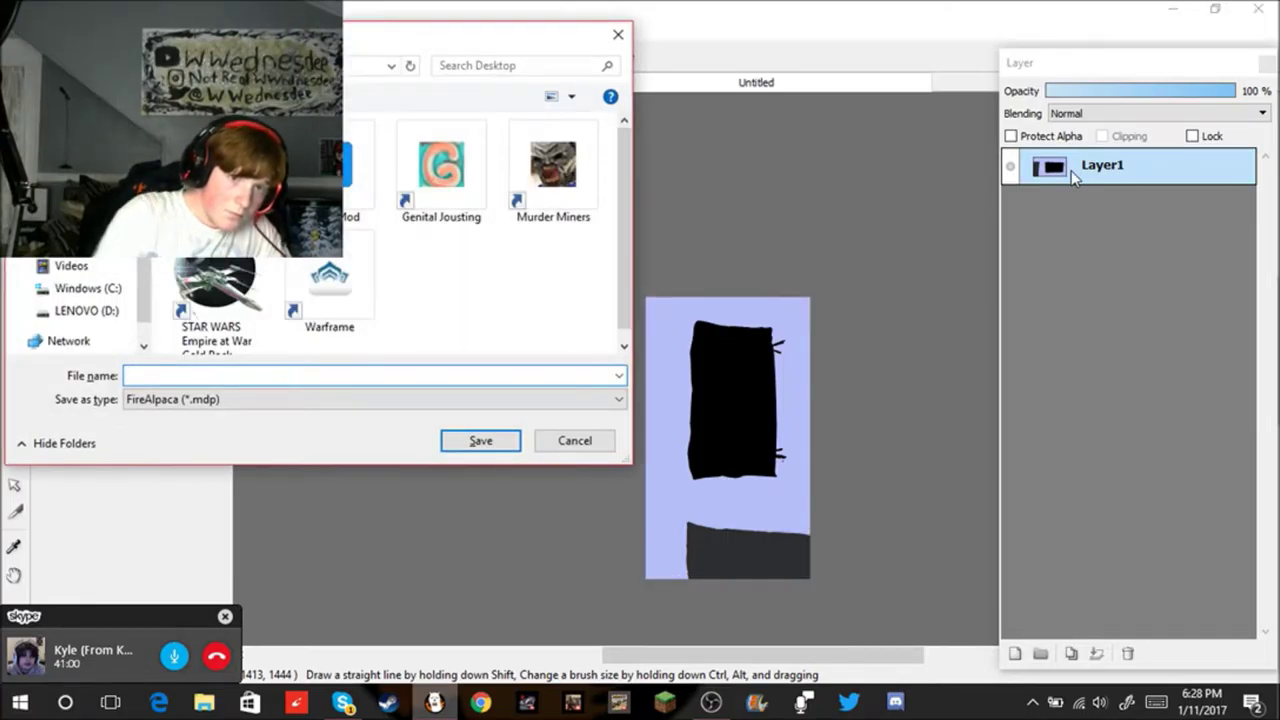
left_click(574, 441)
scroll(737, 514, "down", 2)
scroll(827, 492, "up", 4)
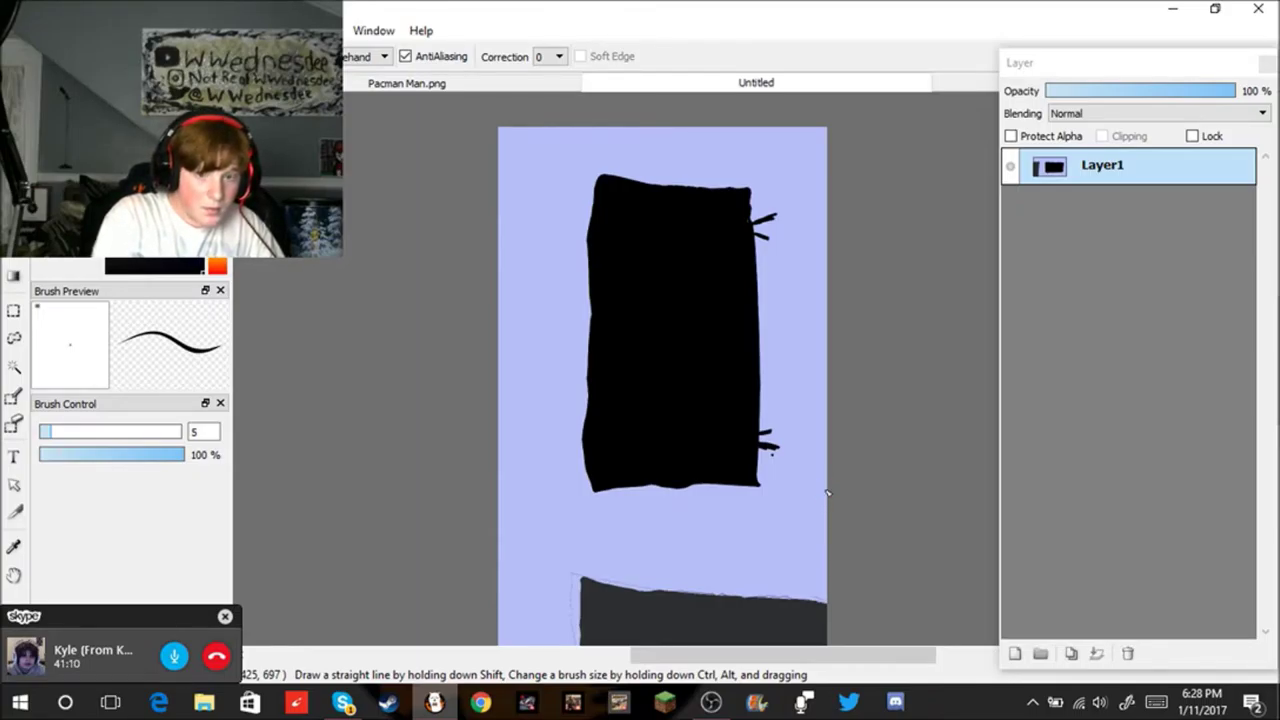
Step: Add Layer2 above Layer1, dismissing the Create New Image dialog
key("ctrl+shift+n")
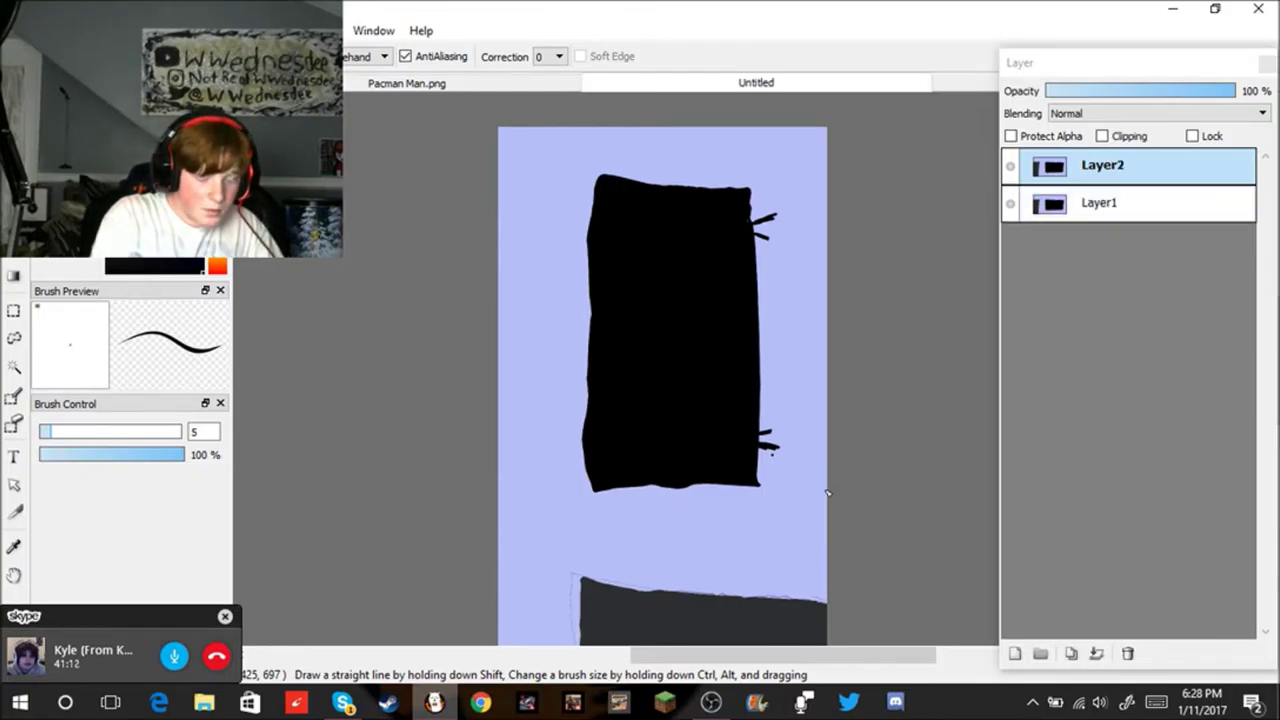
key("ctrl+n")
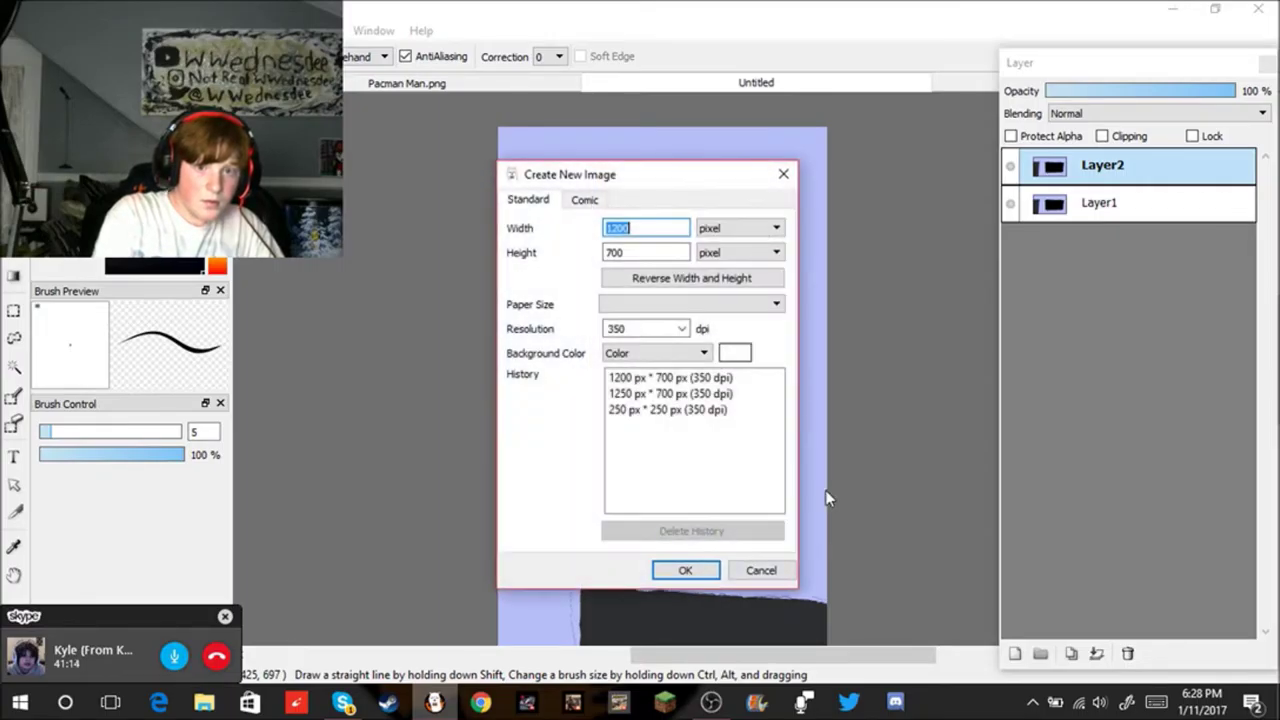
left_click(761, 570)
scroll(409, 549, "down", 3)
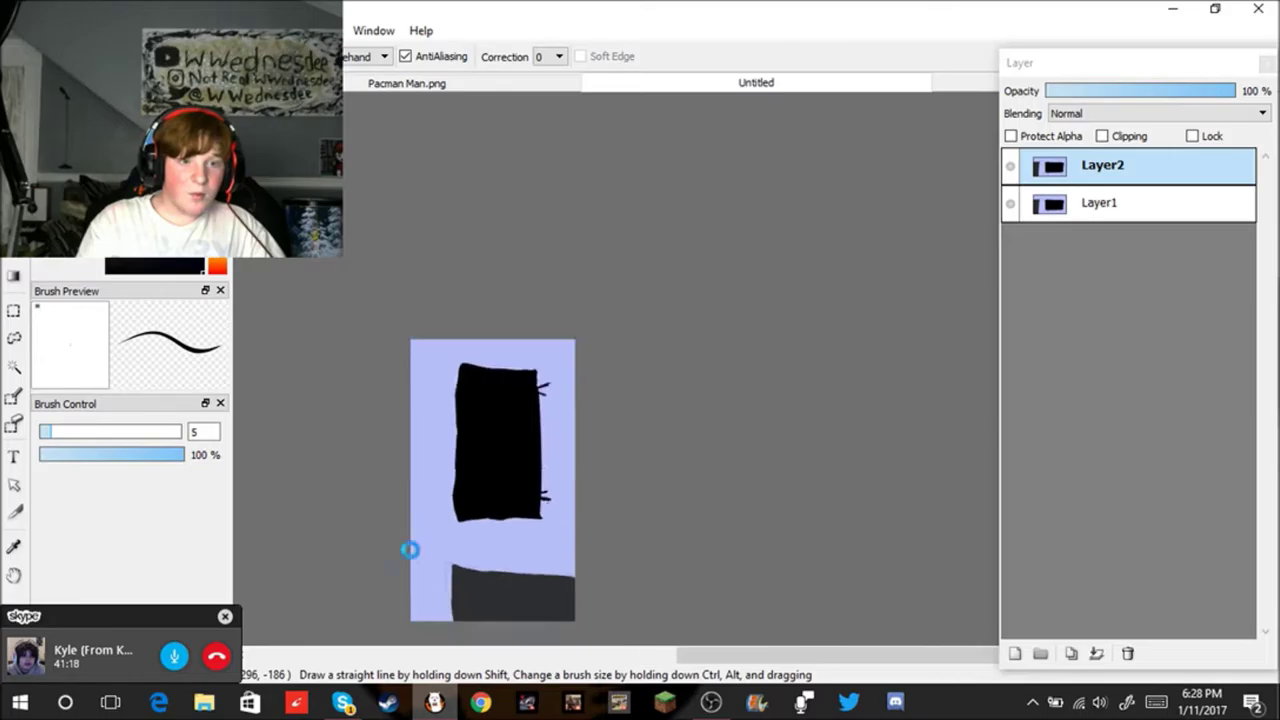
Step: Show the grid over the canvas and duplicate Layer1
scroll(423, 557, "up", 3)
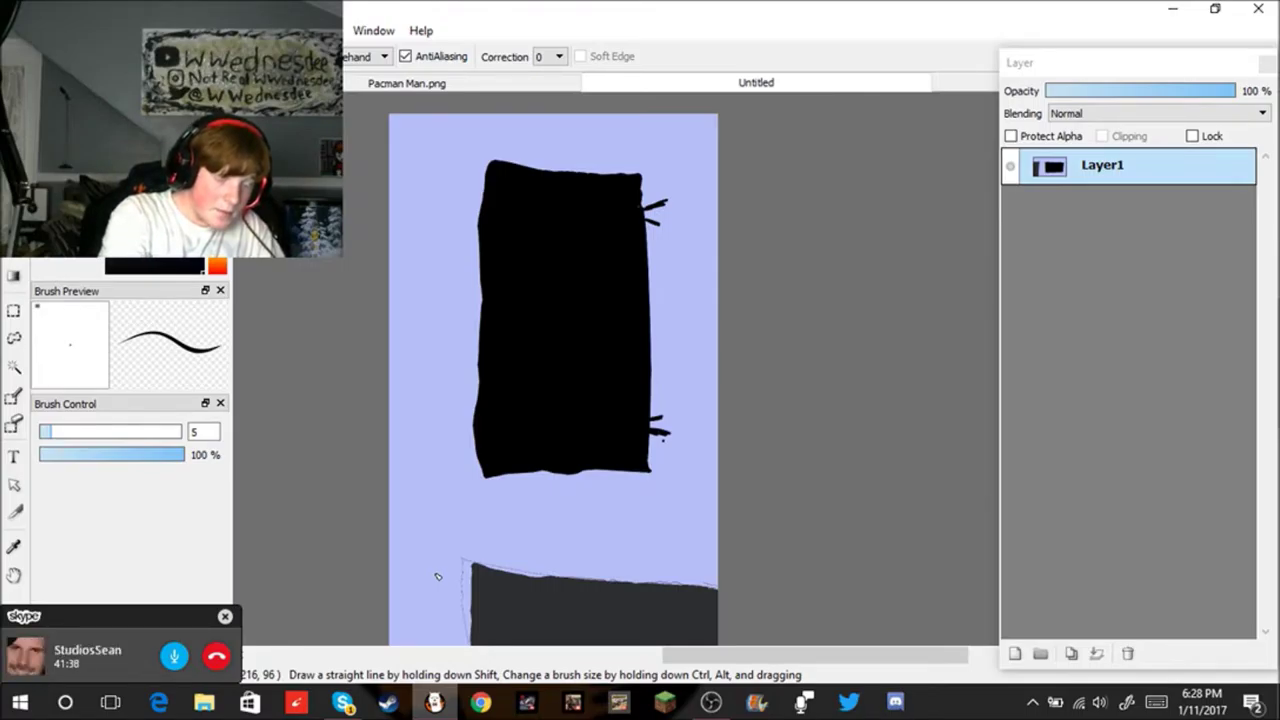
key("ctrl+g")
key("ctrl+g")
key("ctrl+g")
key("ctrl+g")
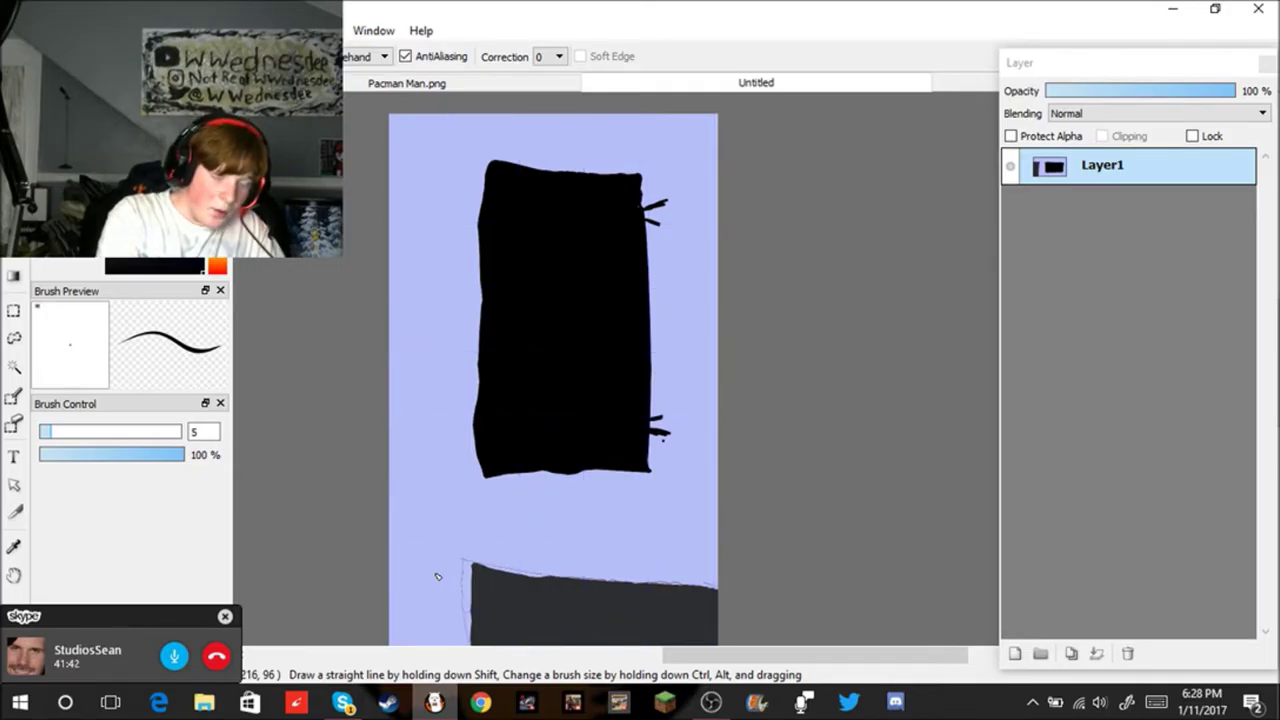
key("ctrl+j")
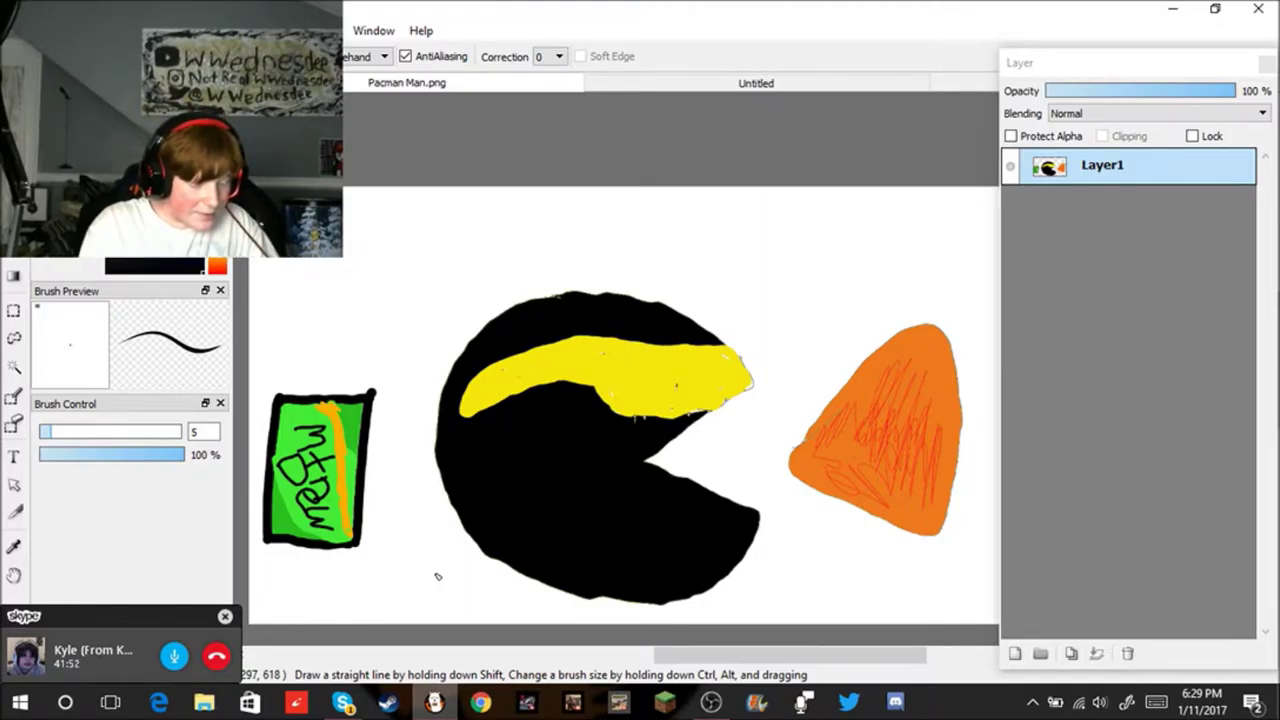
Step: Undo a stray new layer, then bring up the Create New Image dialog (1200 × 700, 350 dpi)
key("ctrl+shift+n")
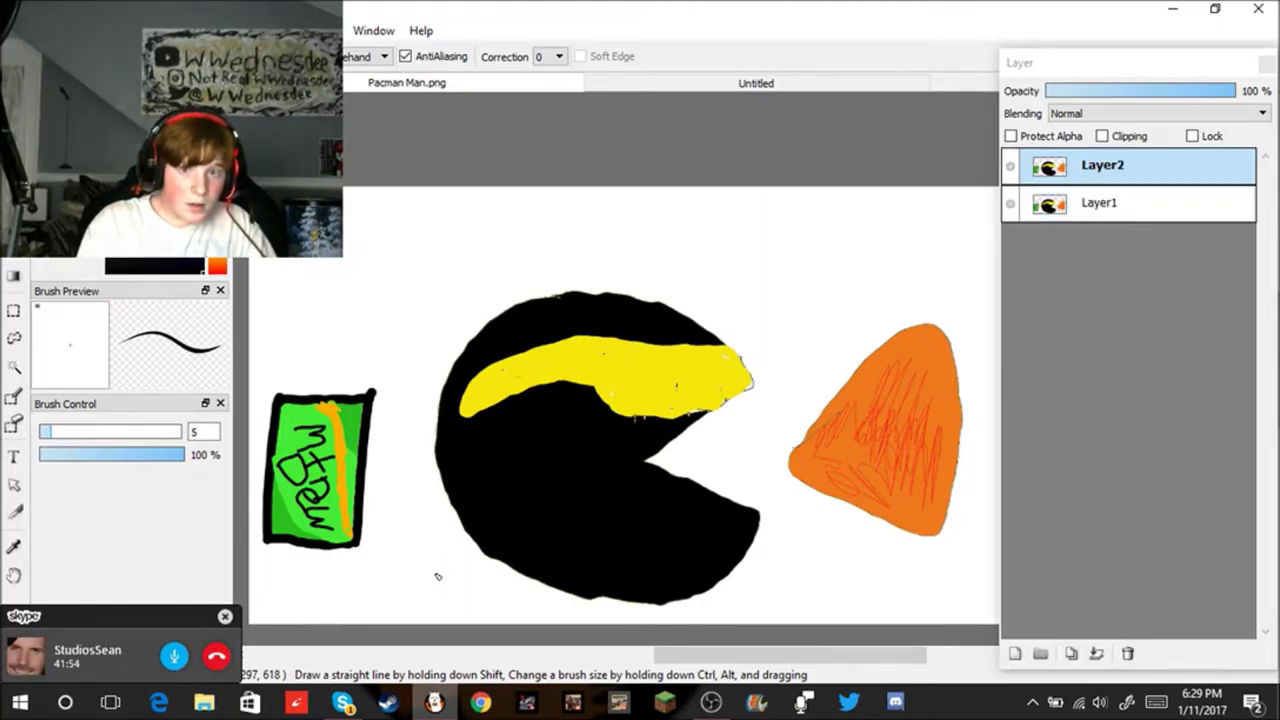
key("ctrl+z")
key("ctrl+z")
key("ctrl+z")
key("ctrl+z")
key("ctrl+z")
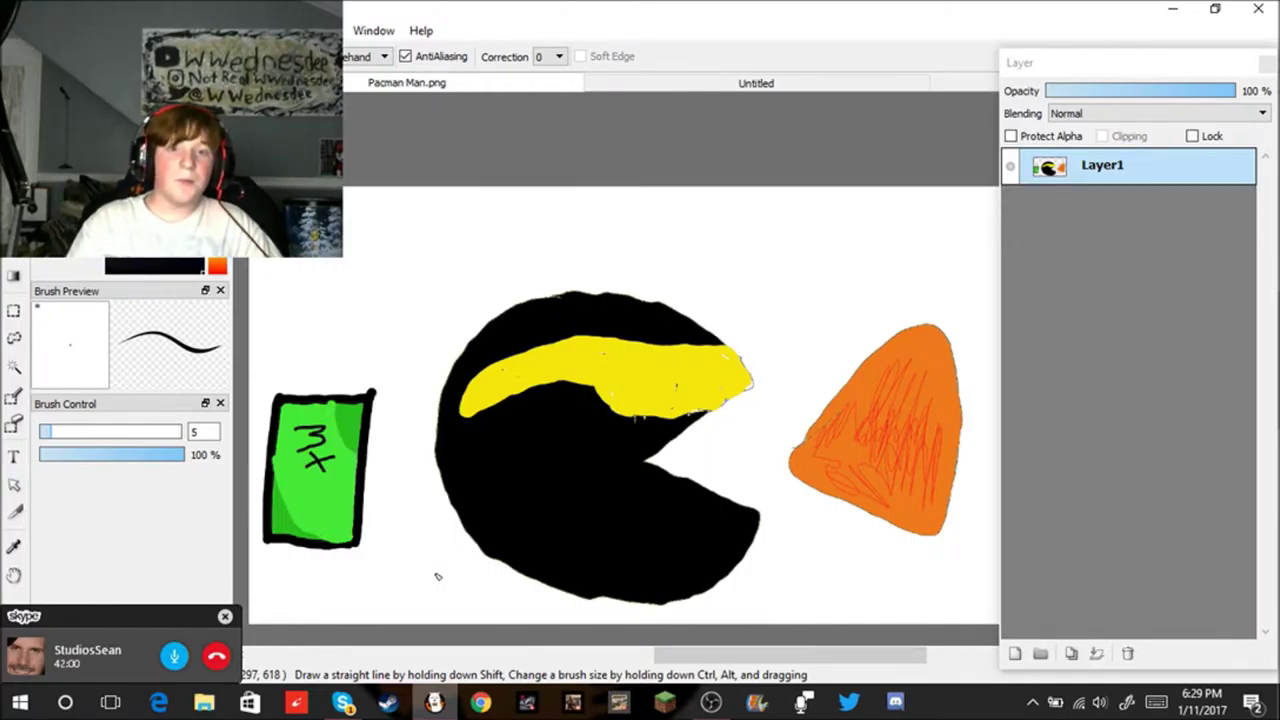
key("alt+f")
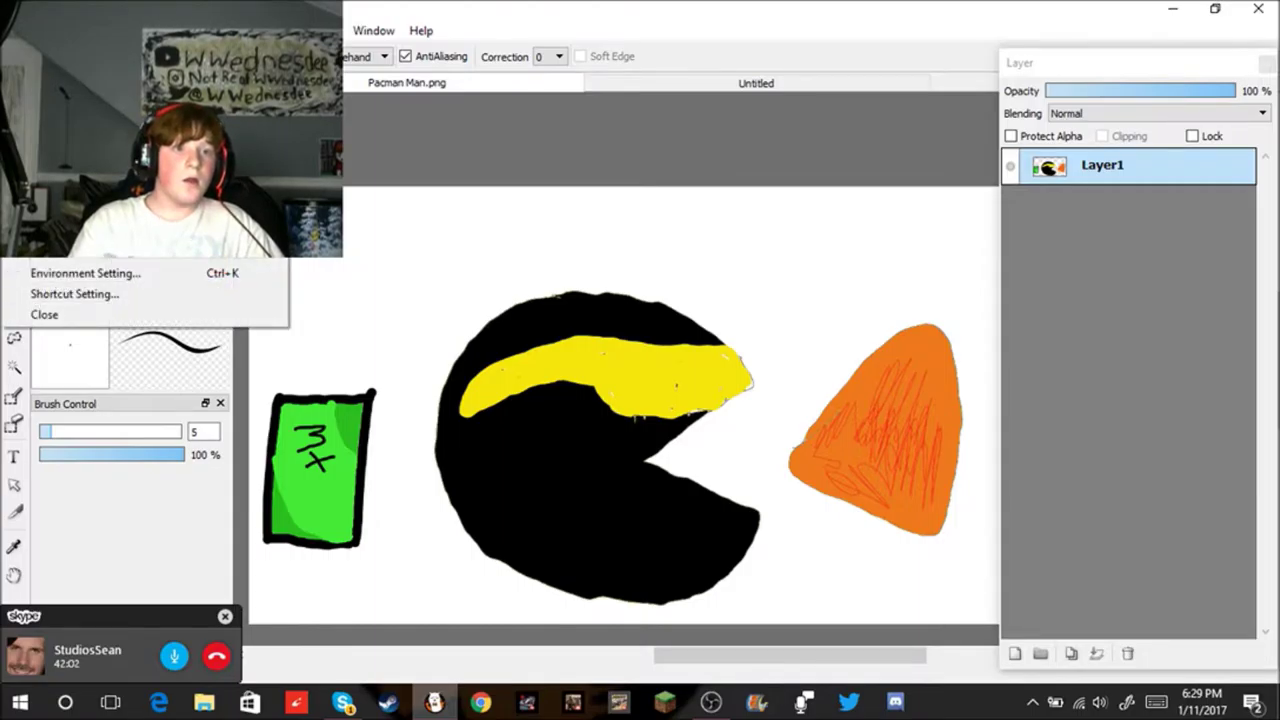
key("ctrl+n")
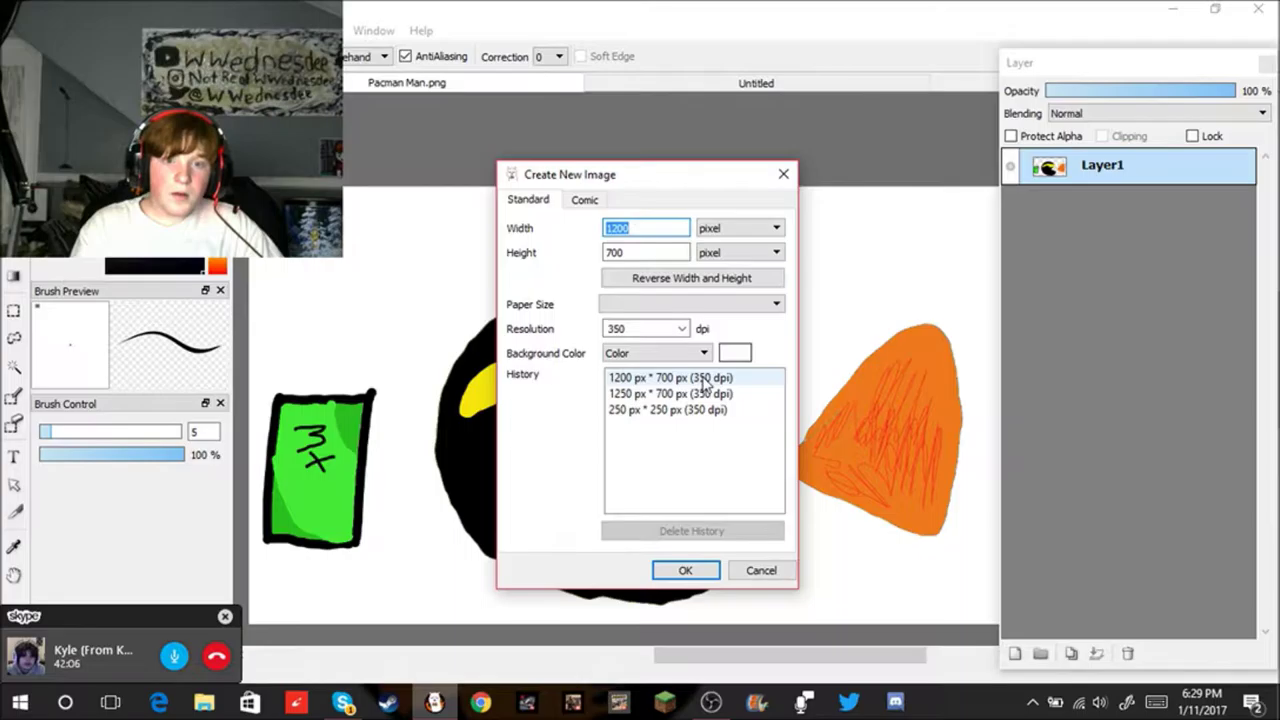
Step: Create a new blank 1200 × 700 px image from the History size
left_click(706, 378)
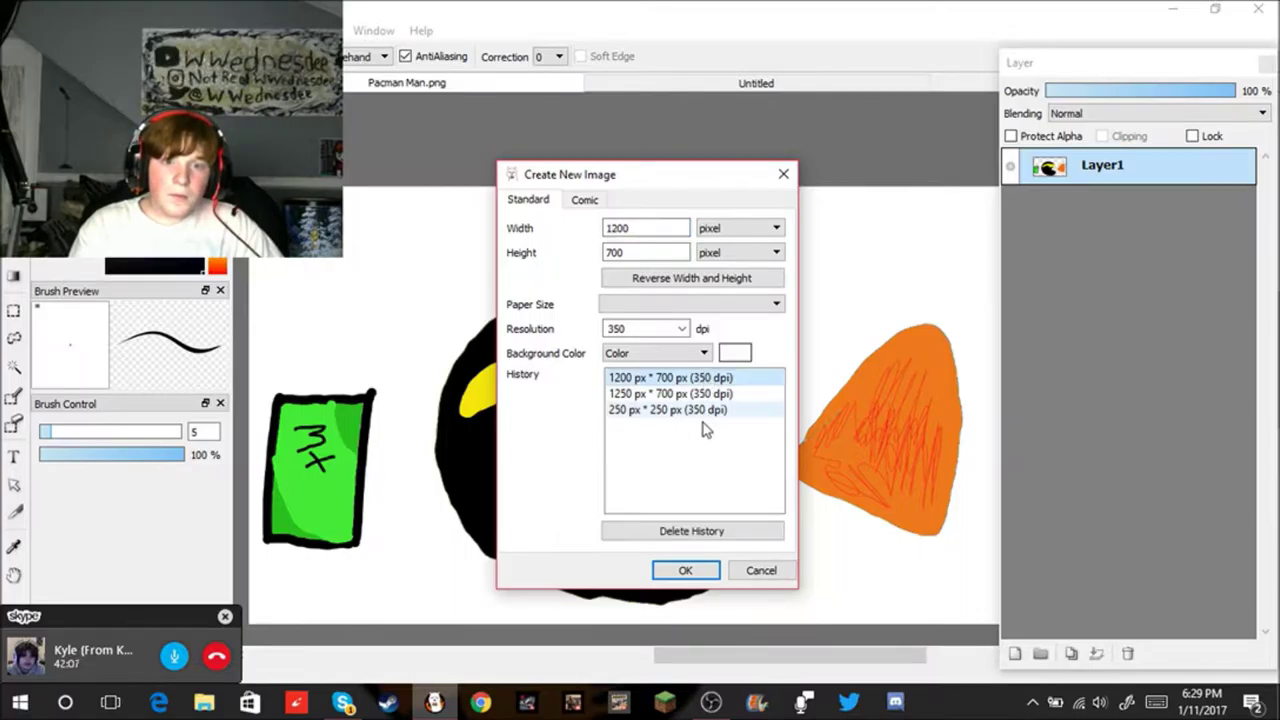
left_click(688, 571)
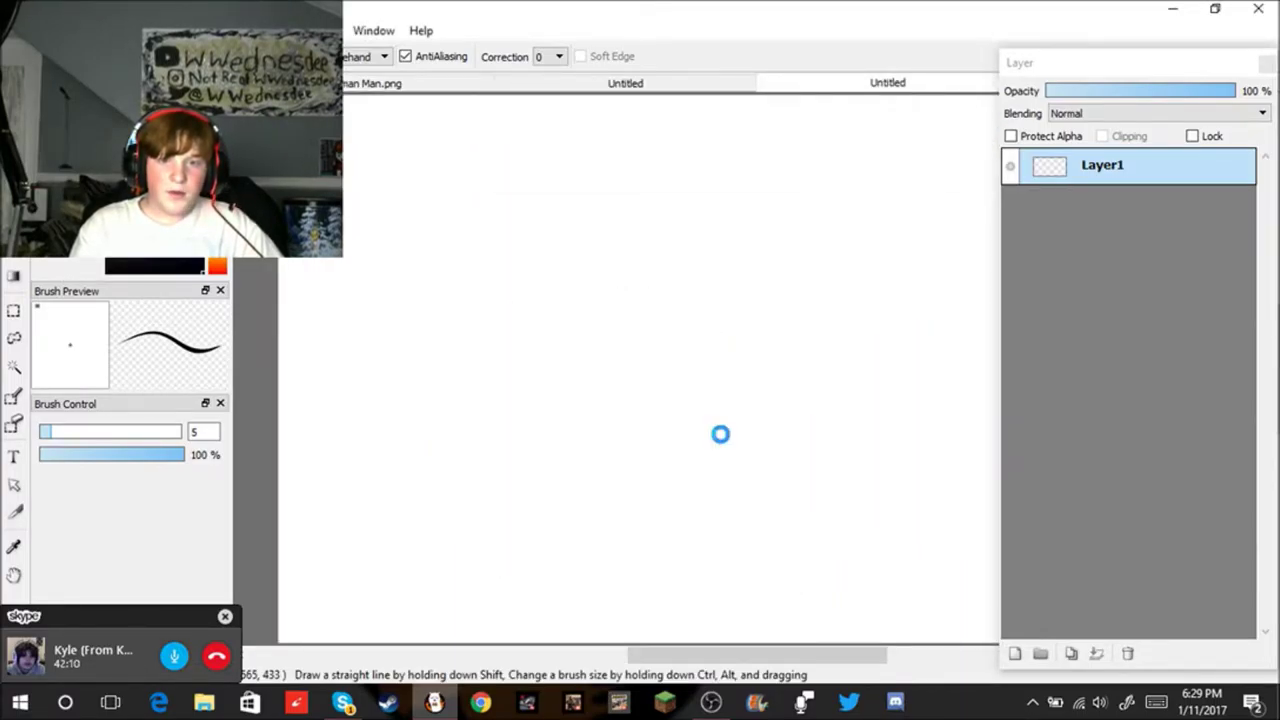
scroll(850, 458, "down", 3)
scroll(880, 460, "up", 4)
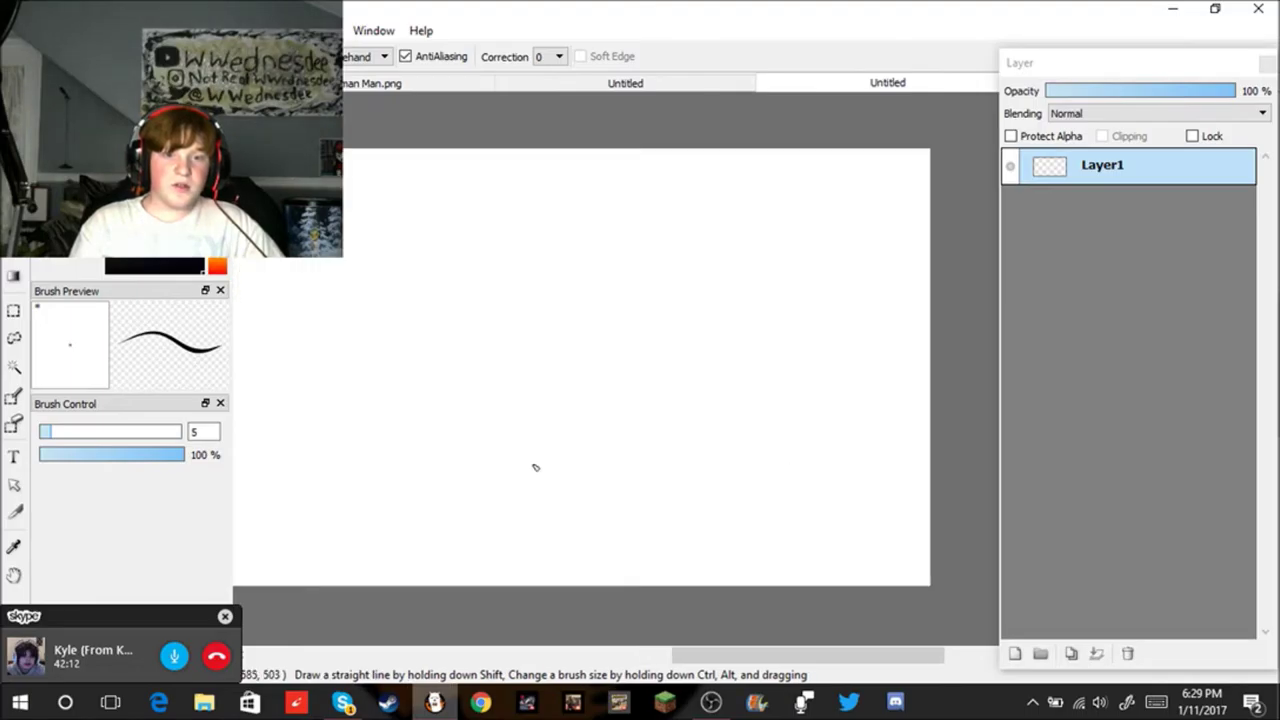
Step: Fill the whole new canvas light blue with the Bucket tool
scroll(500, 460, "down", 1)
scroll(357, 449, "up", 1)
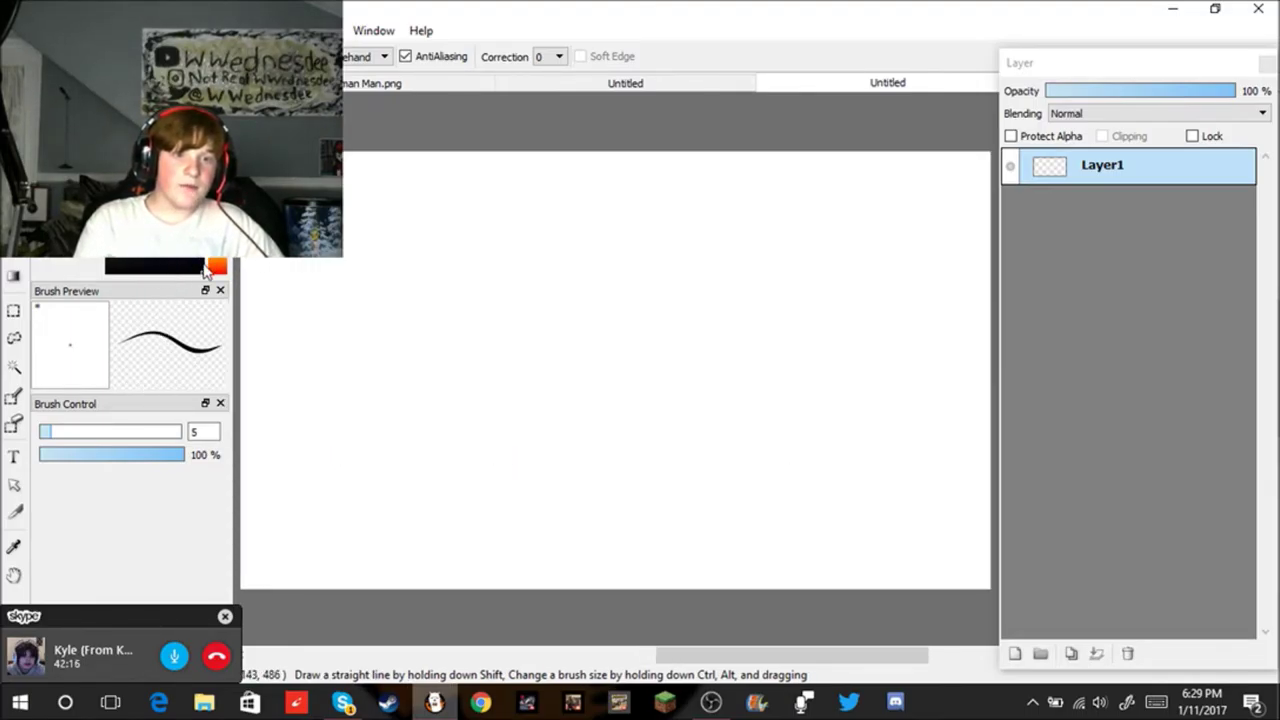
key("g")
left_click(566, 320)
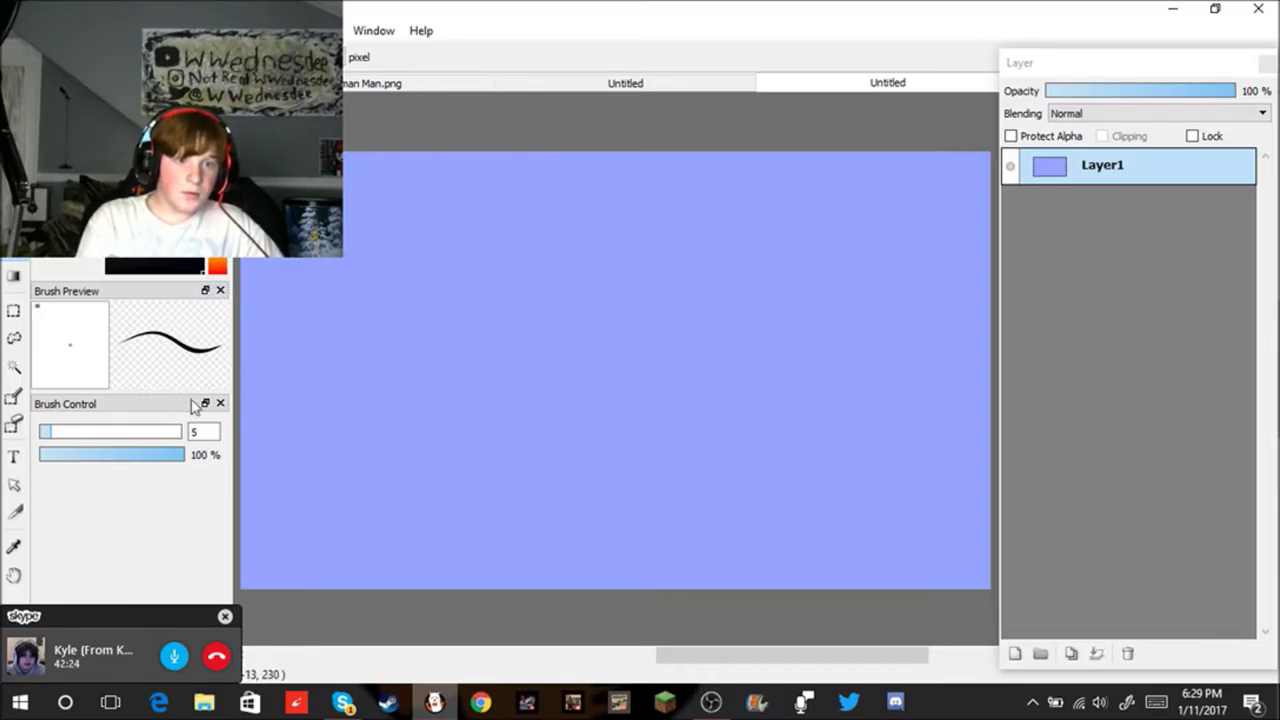
Step: Brush a black rectangle outline on the blue canvas, undoing crooked strokes until all four sides close
key("b")
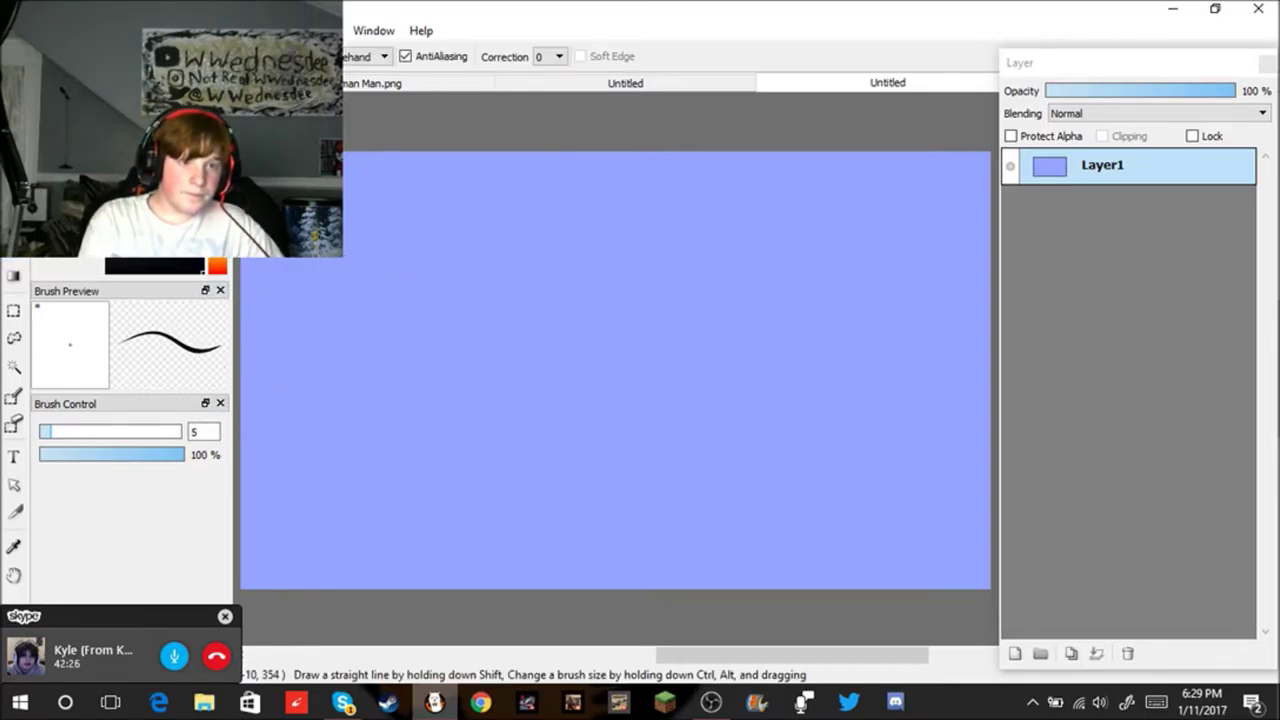
left_click(414, 442)
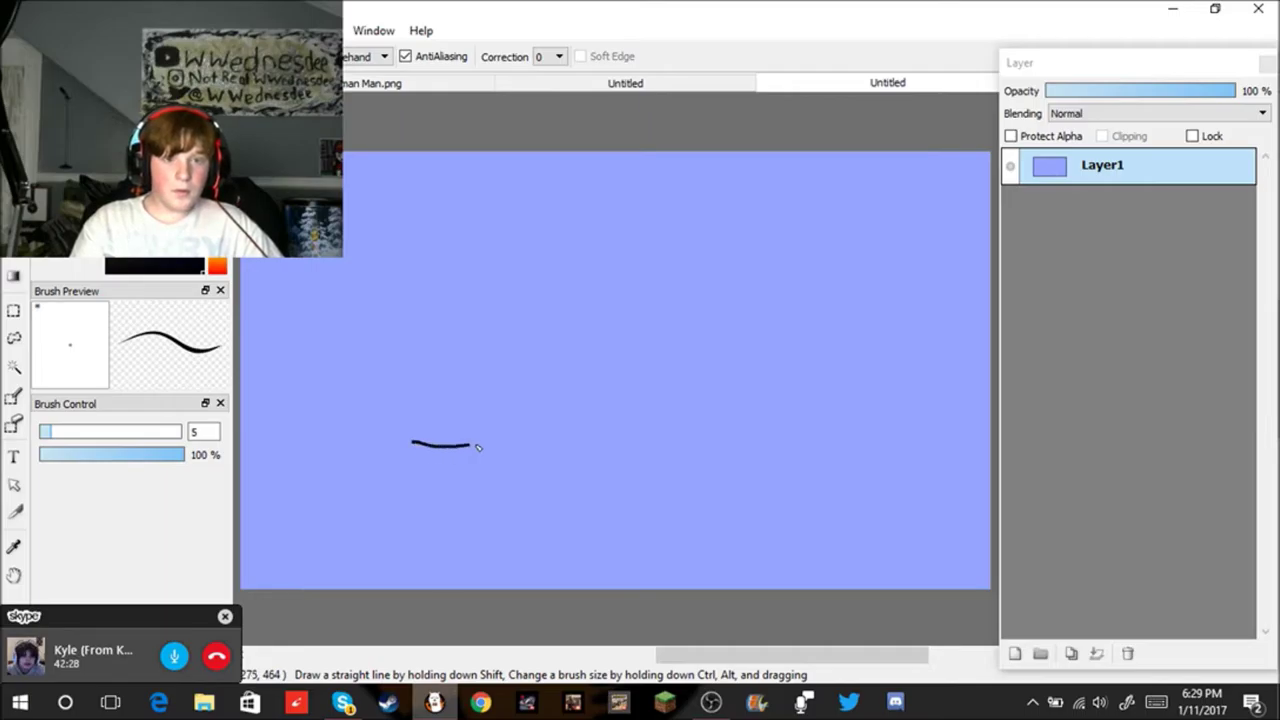
mouse_move(515, 448)
left_mouse_down()
mouse_move(742, 468)
mouse_move(743, 313)
left_mouse_up()
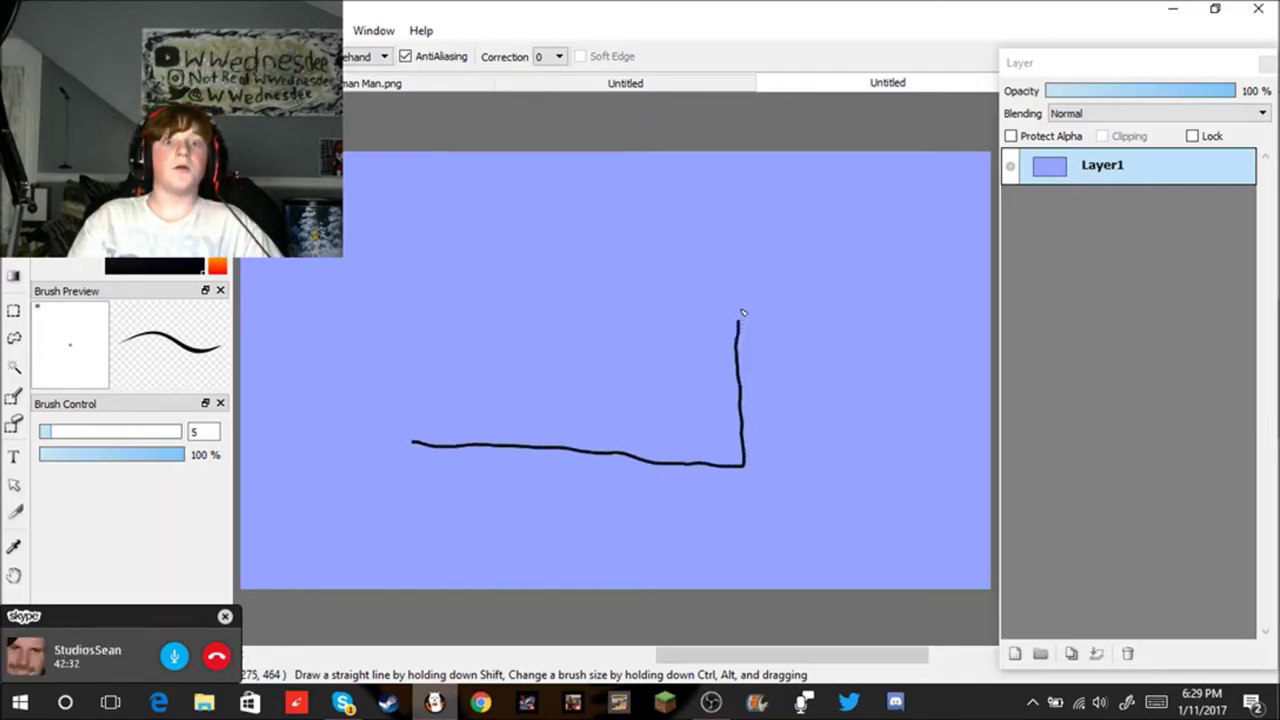
mouse_move(717, 271)
left_mouse_down()
mouse_move(558, 237)
mouse_move(421, 240)
mouse_move(386, 284)
mouse_move(408, 427)
left_mouse_up()
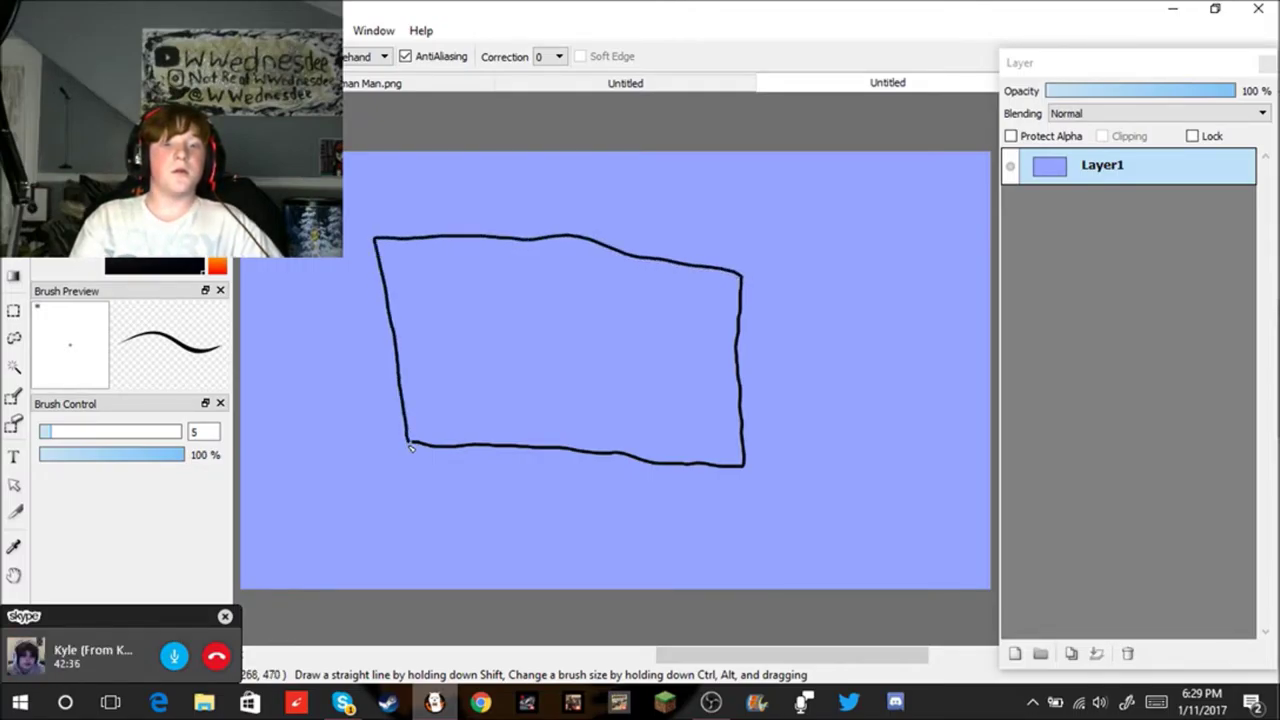
key("ctrl+z")
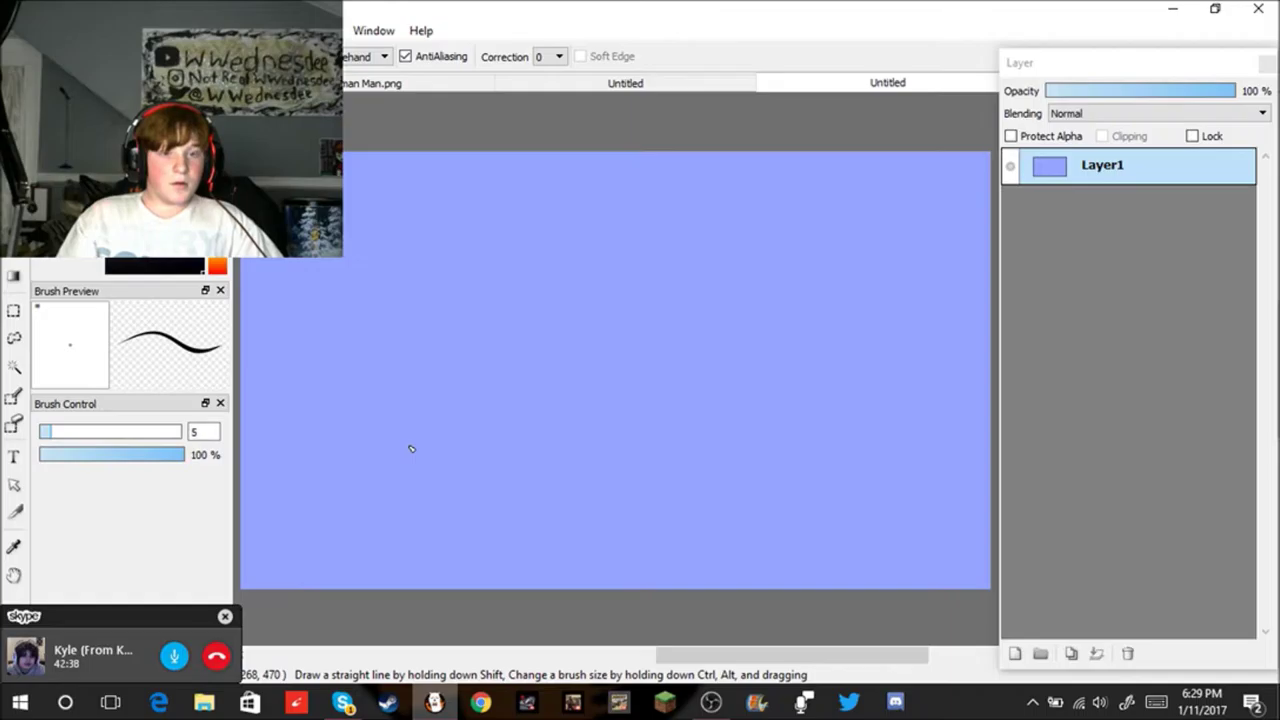
mouse_move(436, 489)
left_mouse_down()
mouse_move(716, 488)
mouse_move(714, 315)
mouse_move(649, 313)
mouse_move(498, 343)
mouse_move(329, 420)
mouse_move(253, 489)
left_mouse_up()
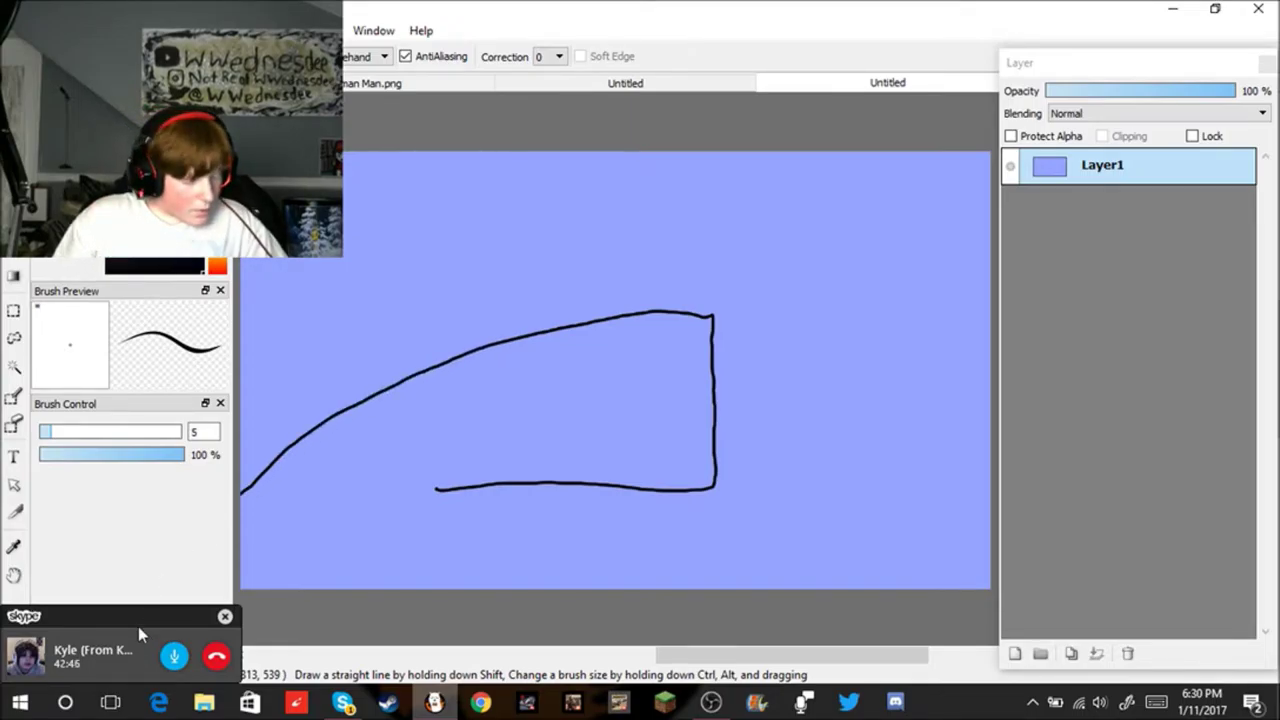
key("ctrl+z")
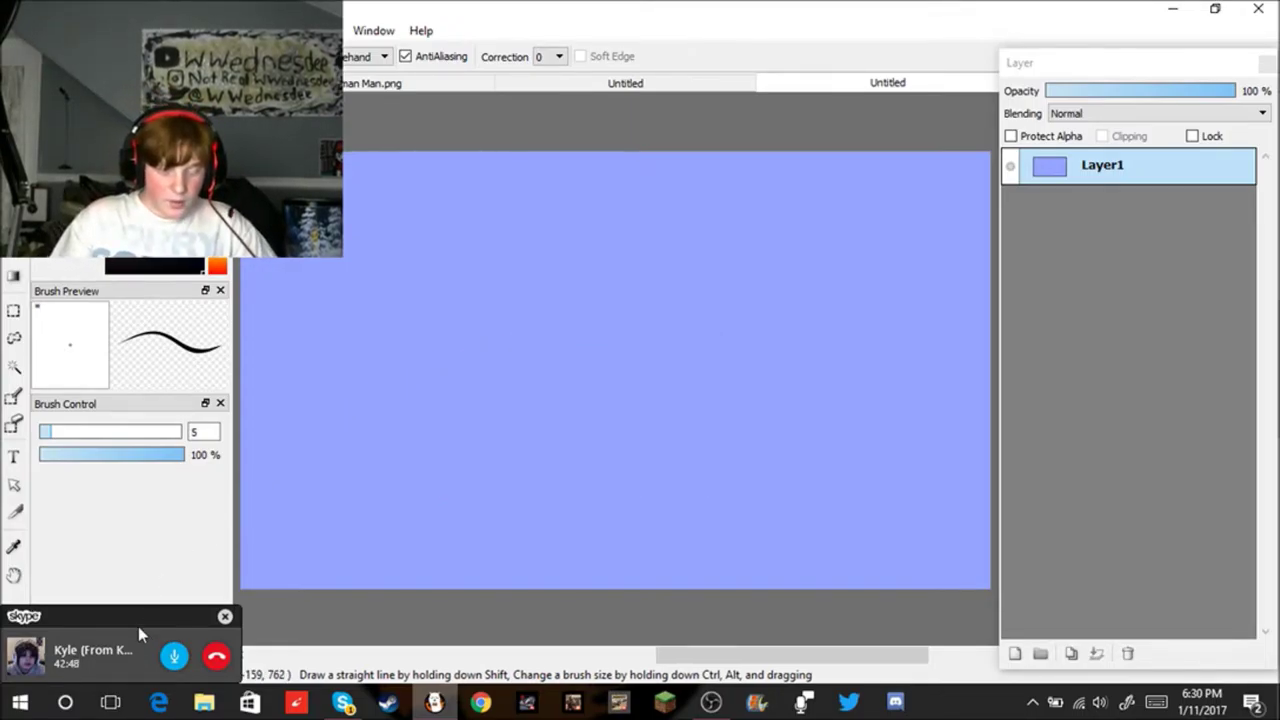
mouse_move(435, 461)
left_mouse_down()
mouse_move(716, 456)
mouse_move(751, 408)
mouse_move(744, 306)
left_mouse_up()
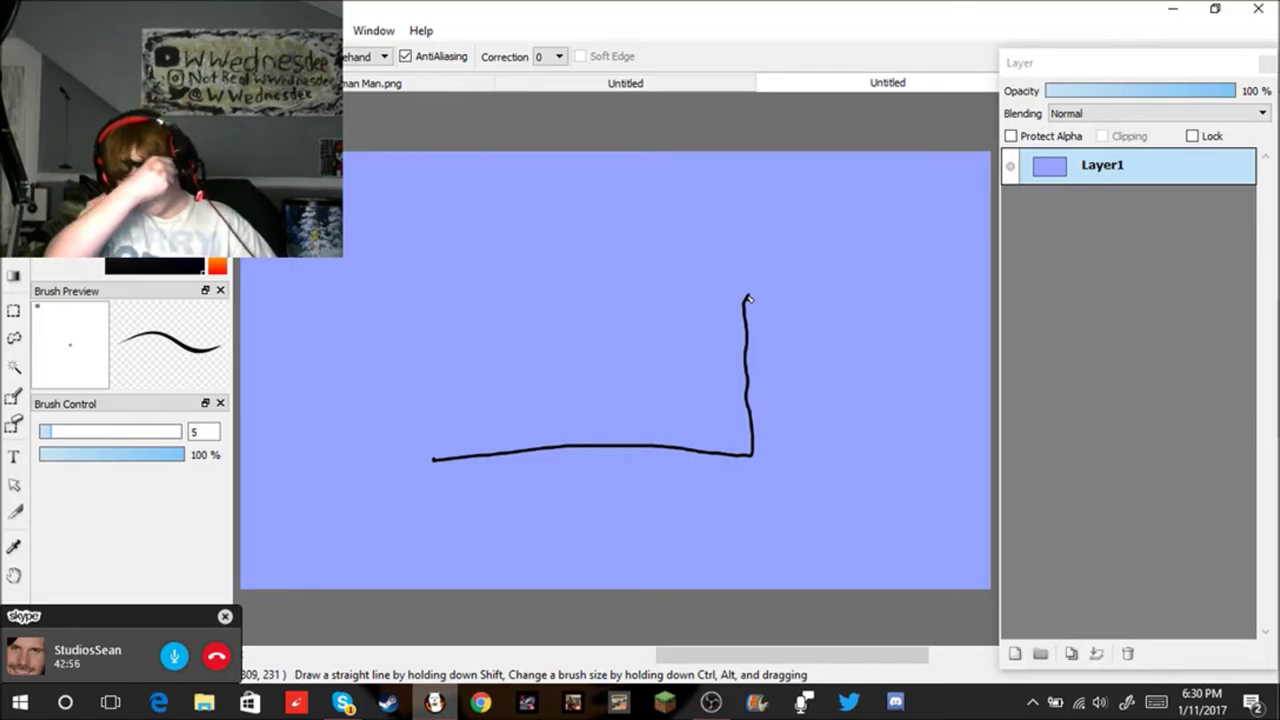
key("ctrl+z")
left_click_drag(397, 477, 719, 468)
left_click_drag(714, 312, 717, 455)
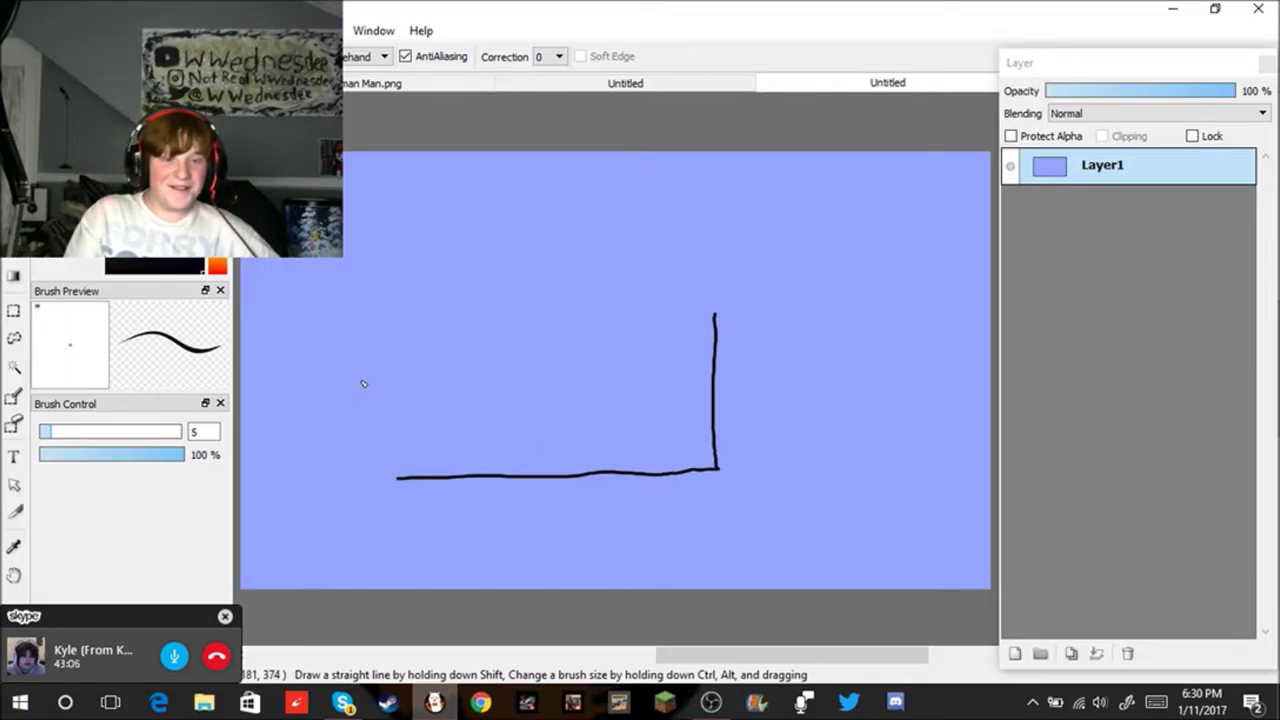
left_click_drag(395, 318, 420, 480)
key("ctrl+z")
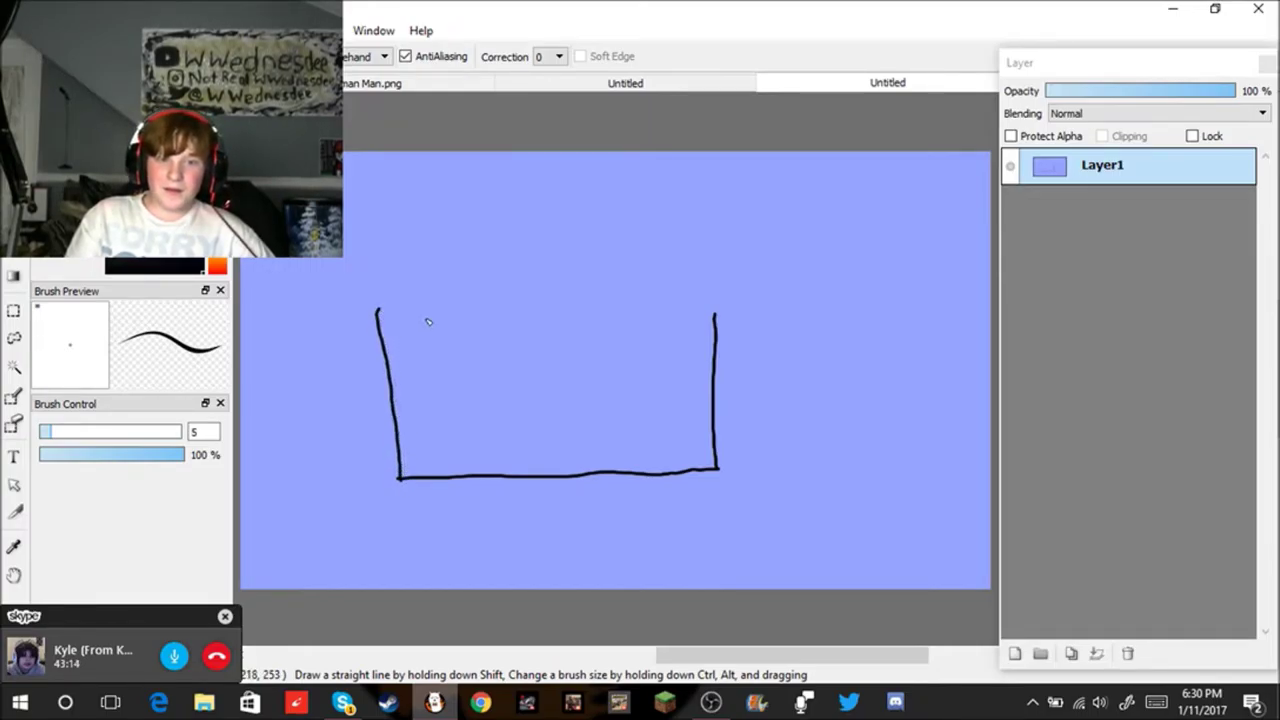
left_click_drag(434, 306, 676, 287)
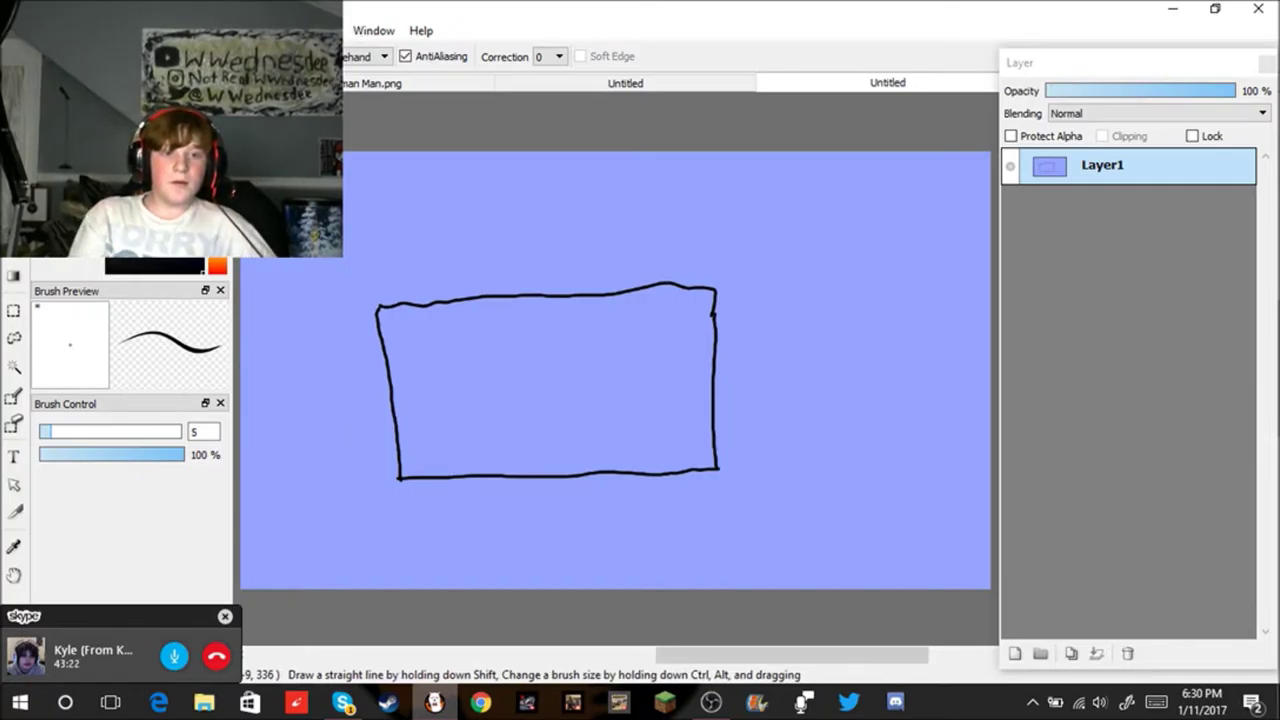
Step: Bucket-fill the rectangle solid black and undo the stray bump on its top edge
key("g")
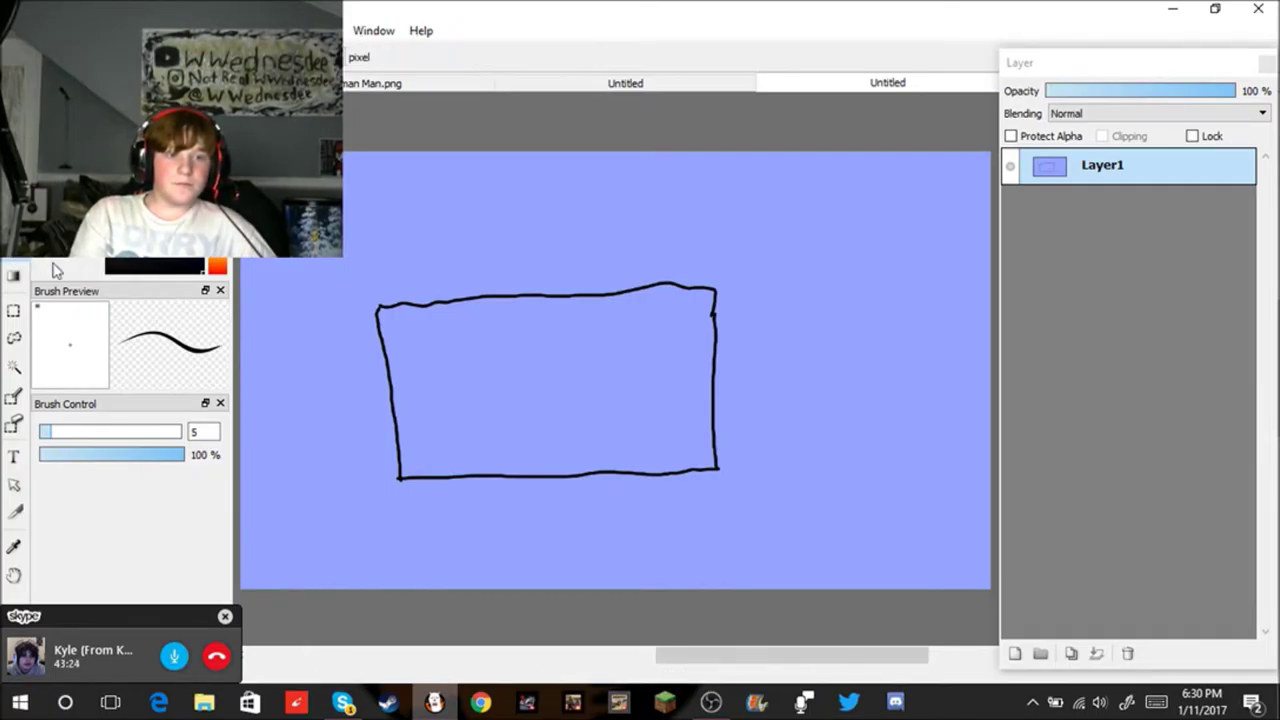
left_click(509, 394)
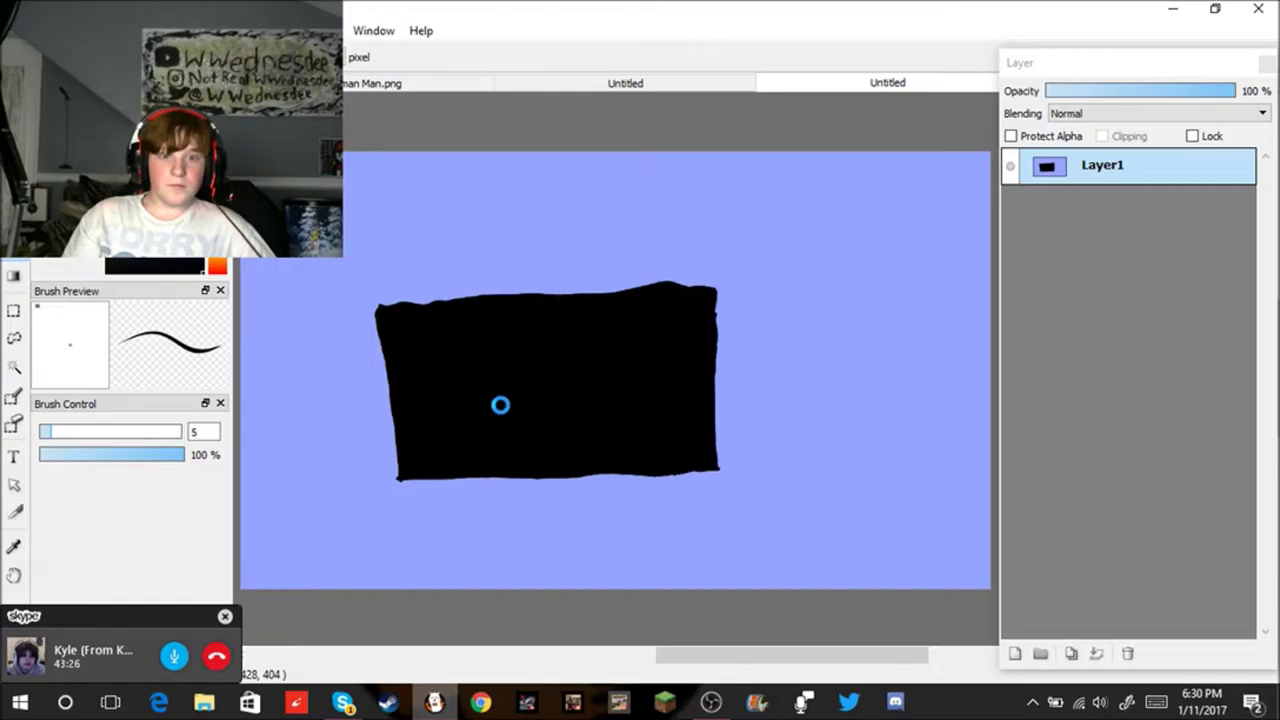
key("b")
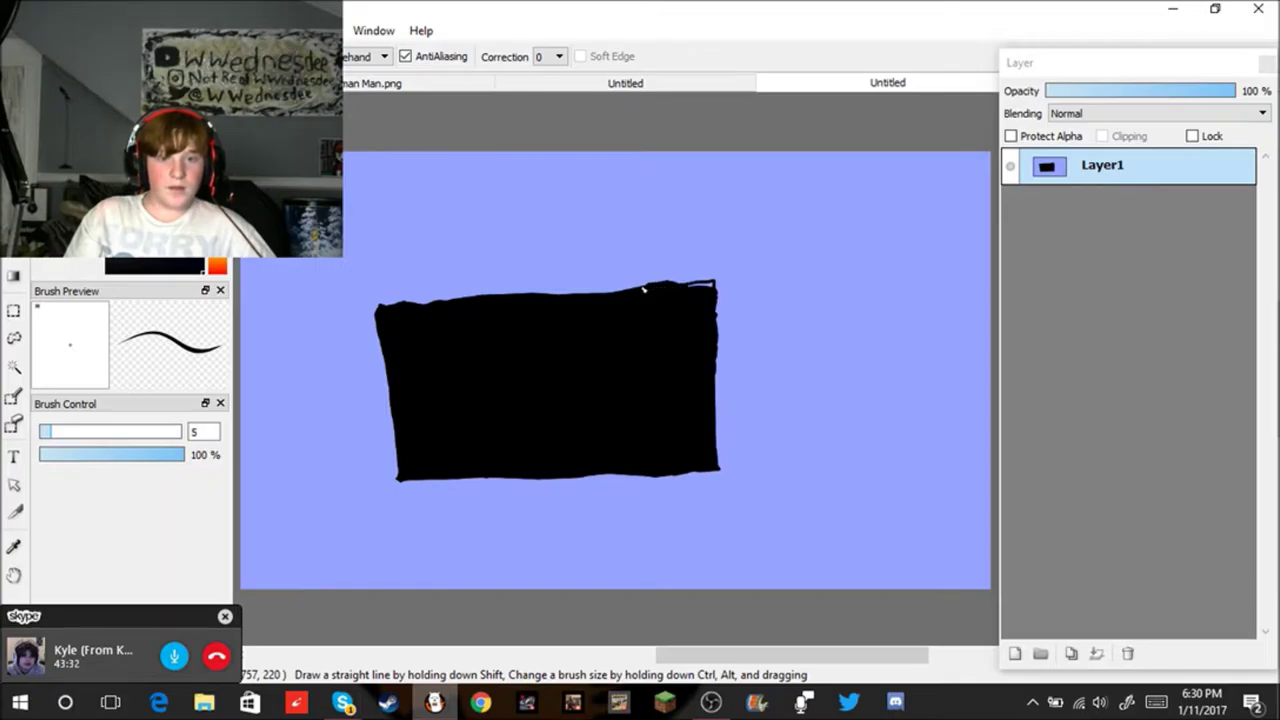
key("ctrl+z")
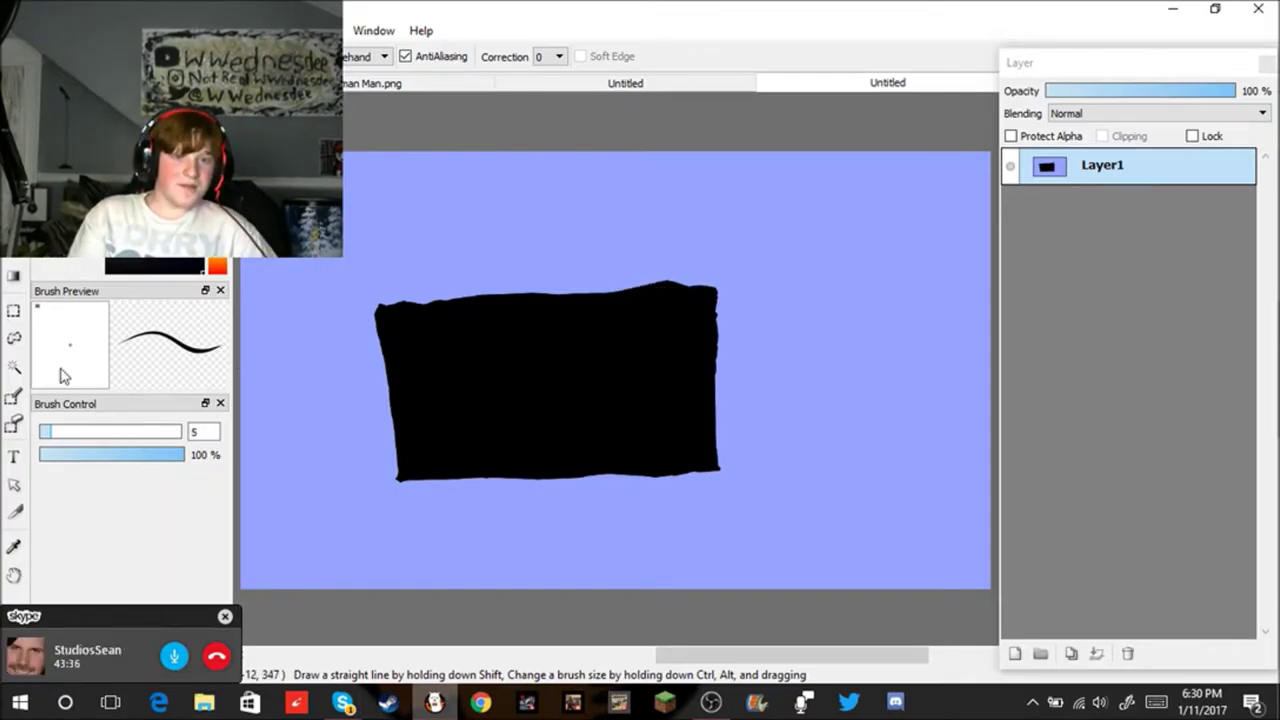
Step: Erase the rough bump along the rectangle's top edge and refill the erased strip blue
key("e")
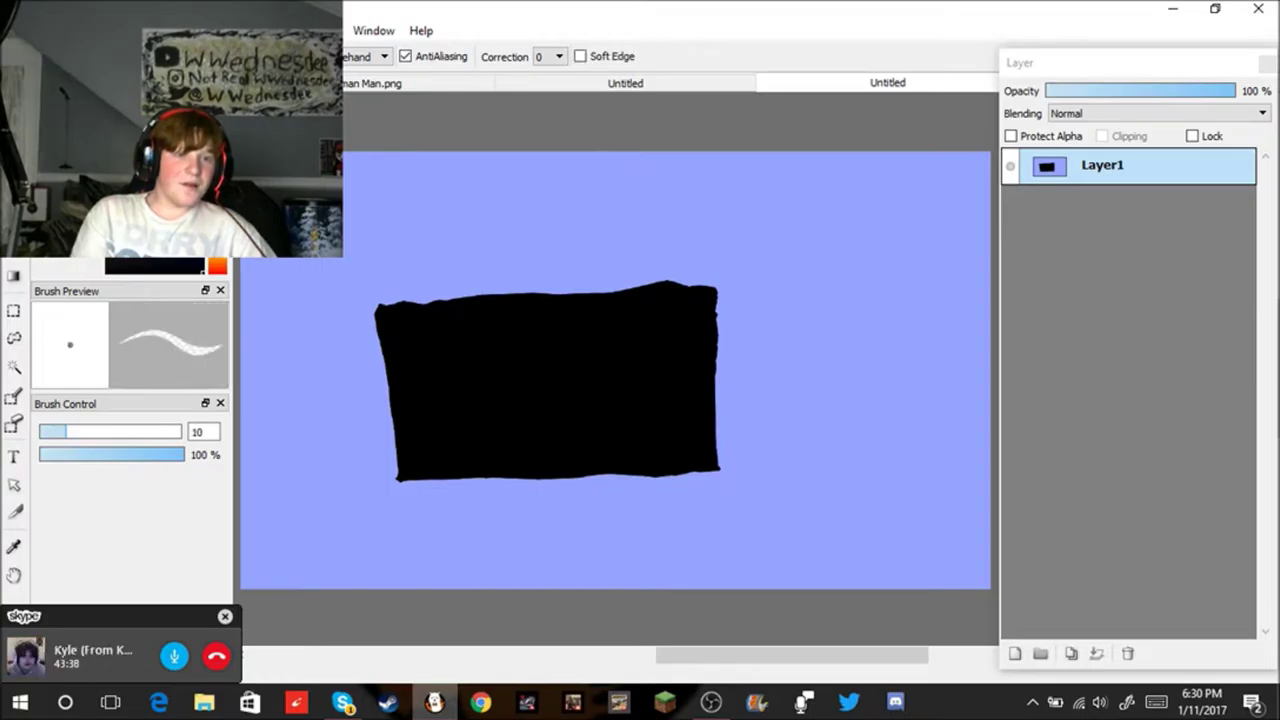
left_click_drag(618, 277, 710, 281)
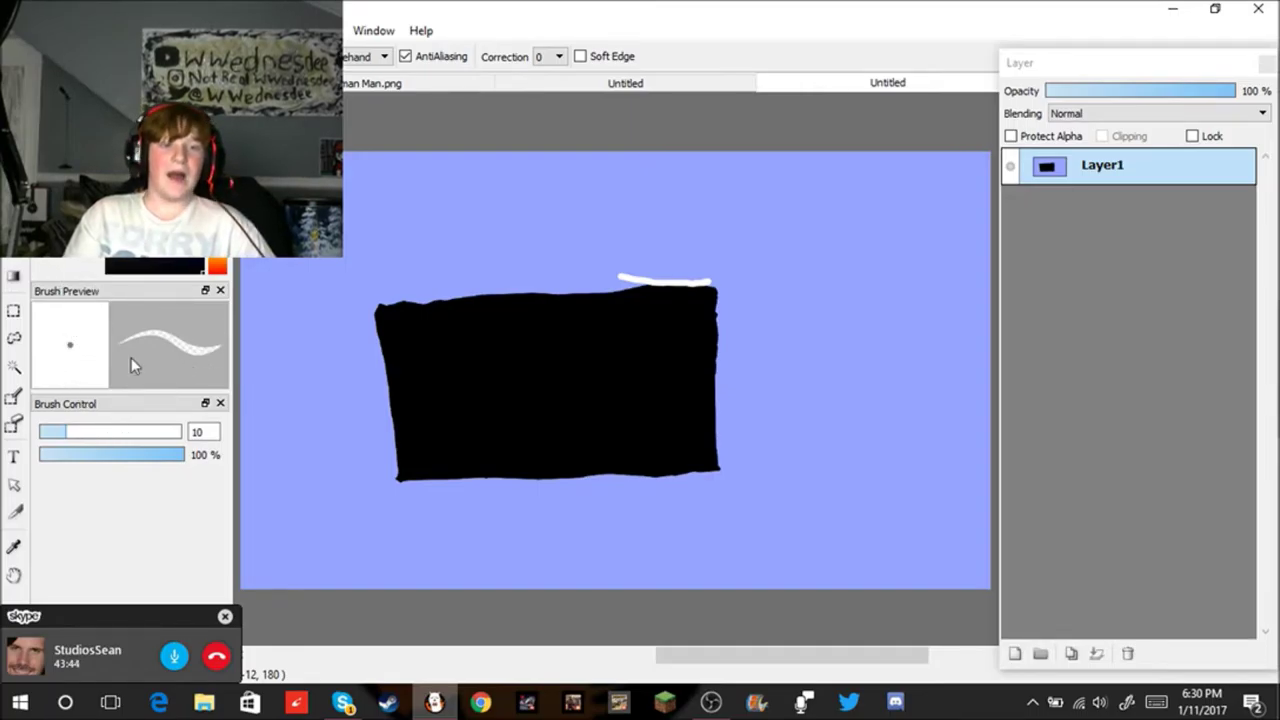
left_click(14, 546)
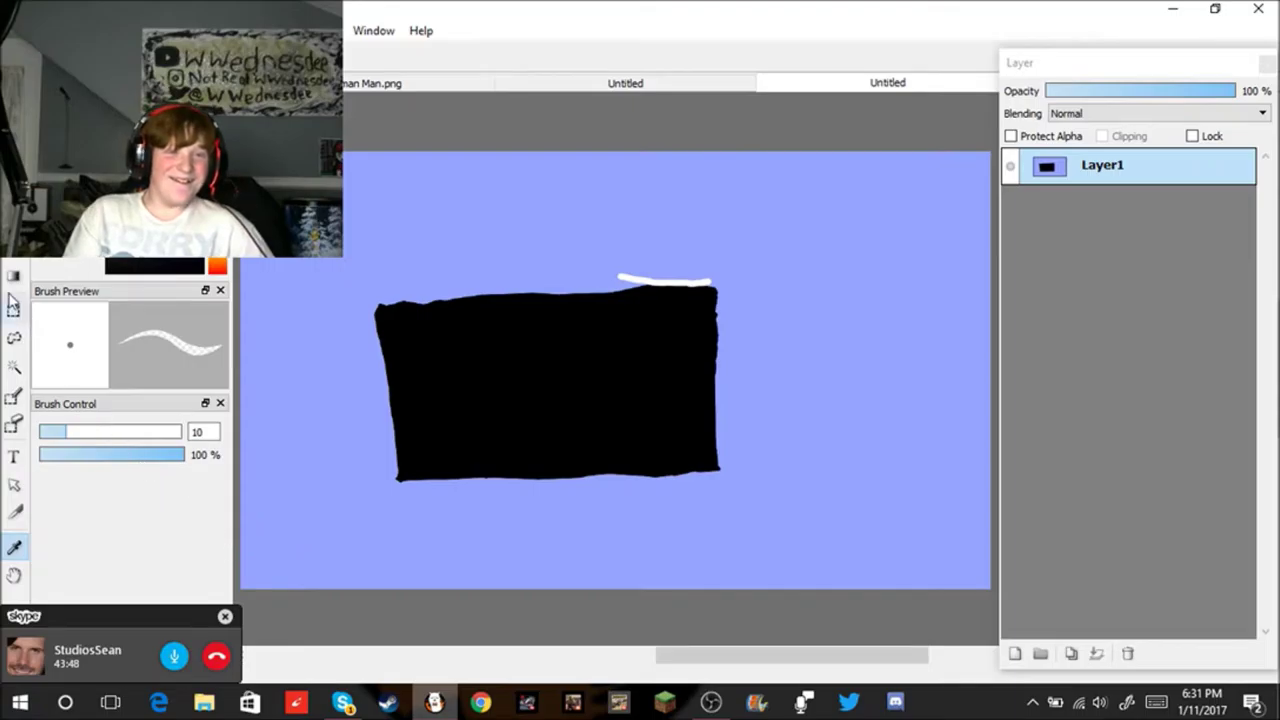
left_click(14, 250)
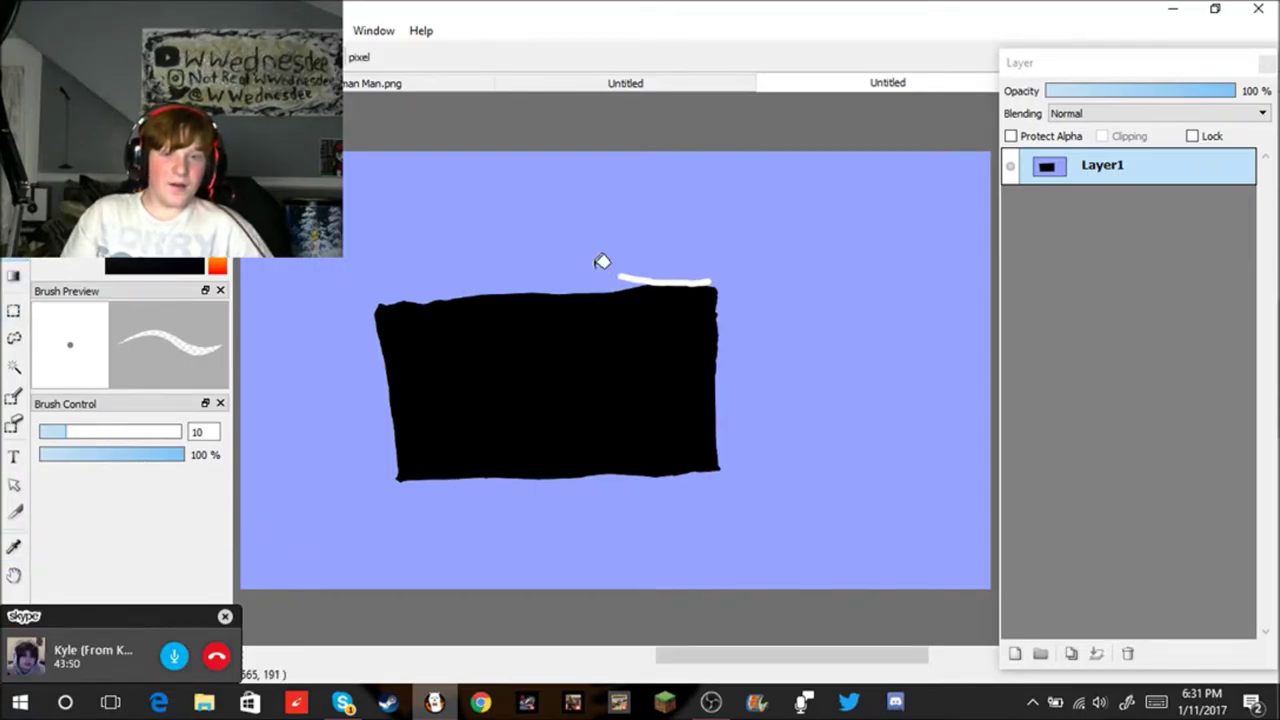
scroll(671, 294, "up", 4)
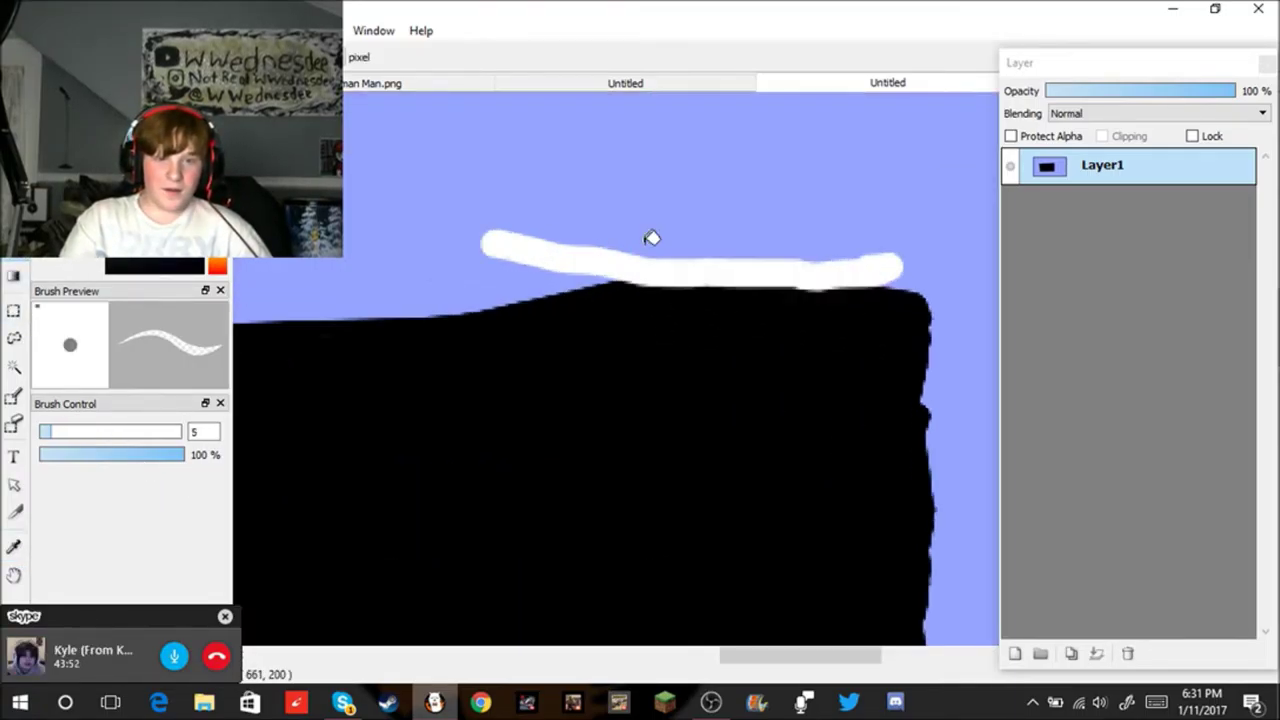
scroll(651, 237, "up", 3)
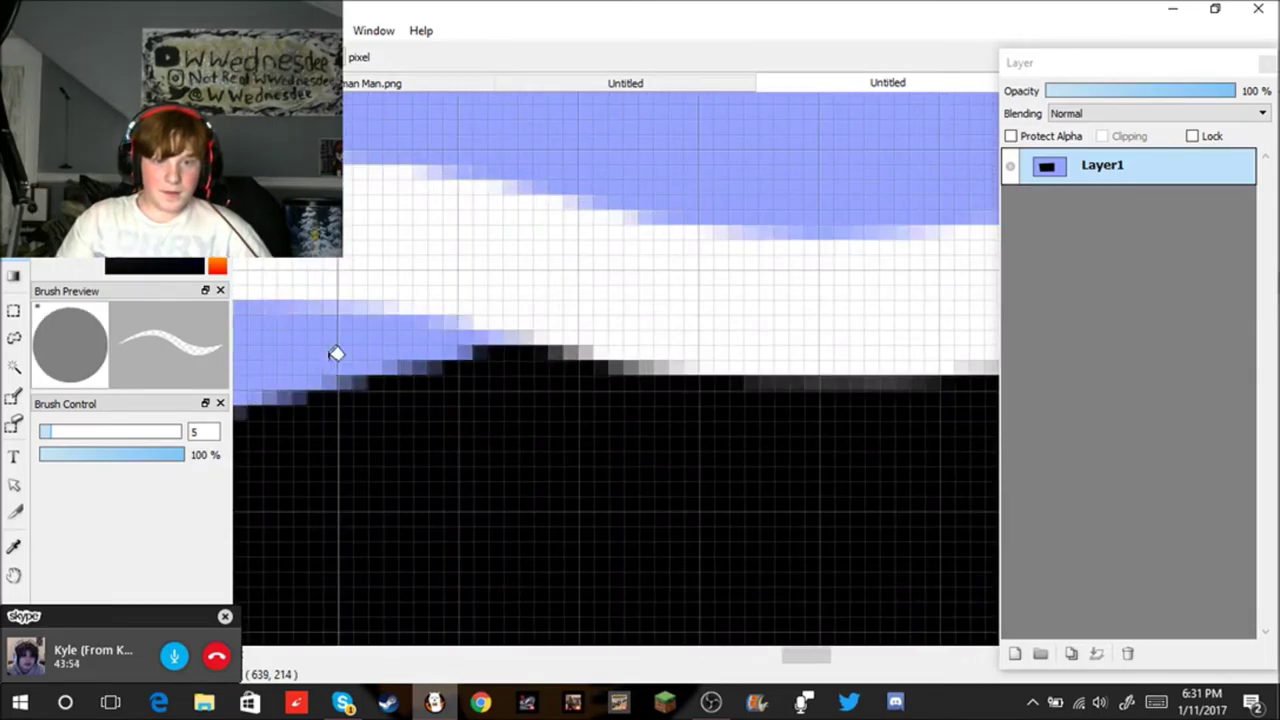
left_click(514, 268)
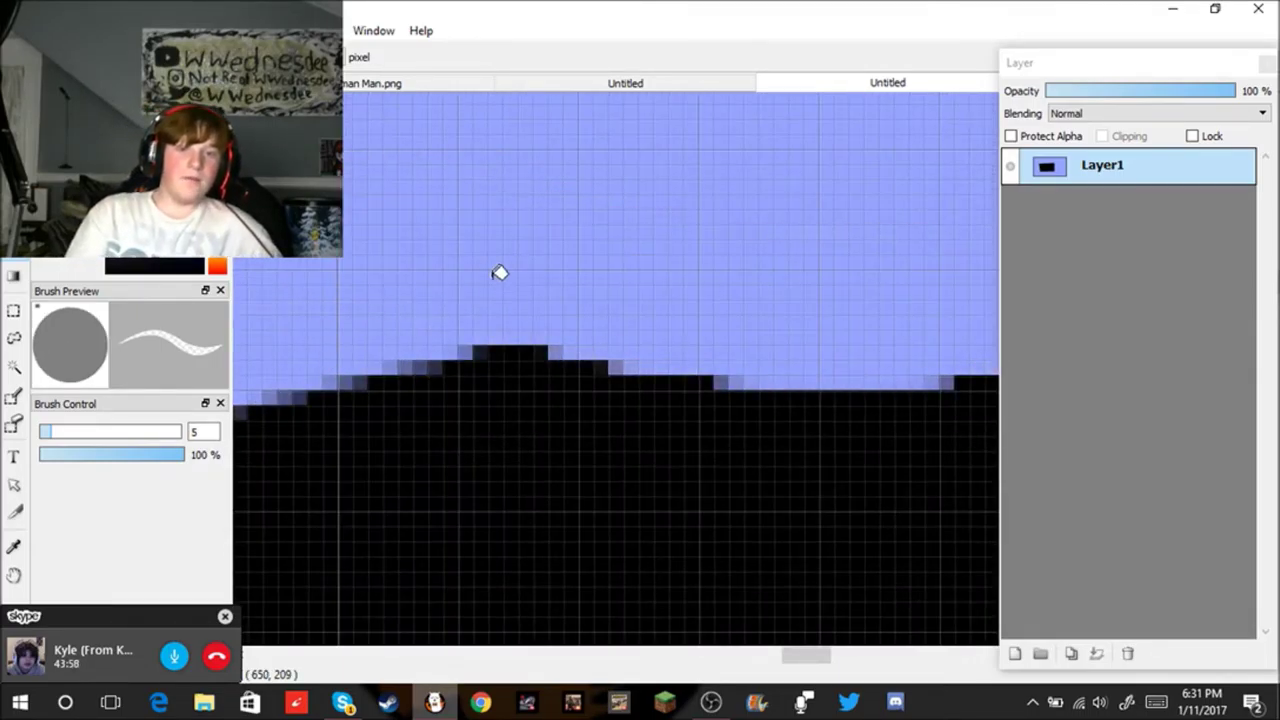
scroll(497, 300, "down", 2)
scroll(494, 354, "up", 2)
scroll(506, 366, "down", 5)
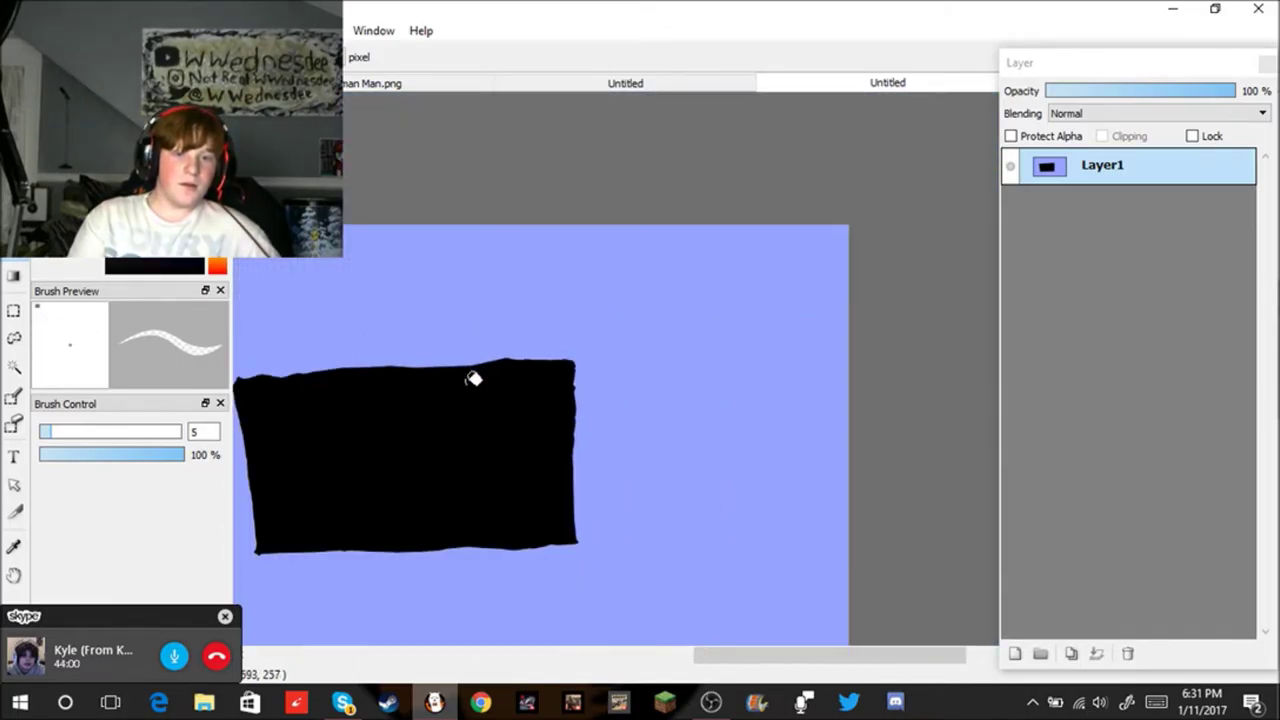
scroll(331, 423, "down", 1)
key("b")
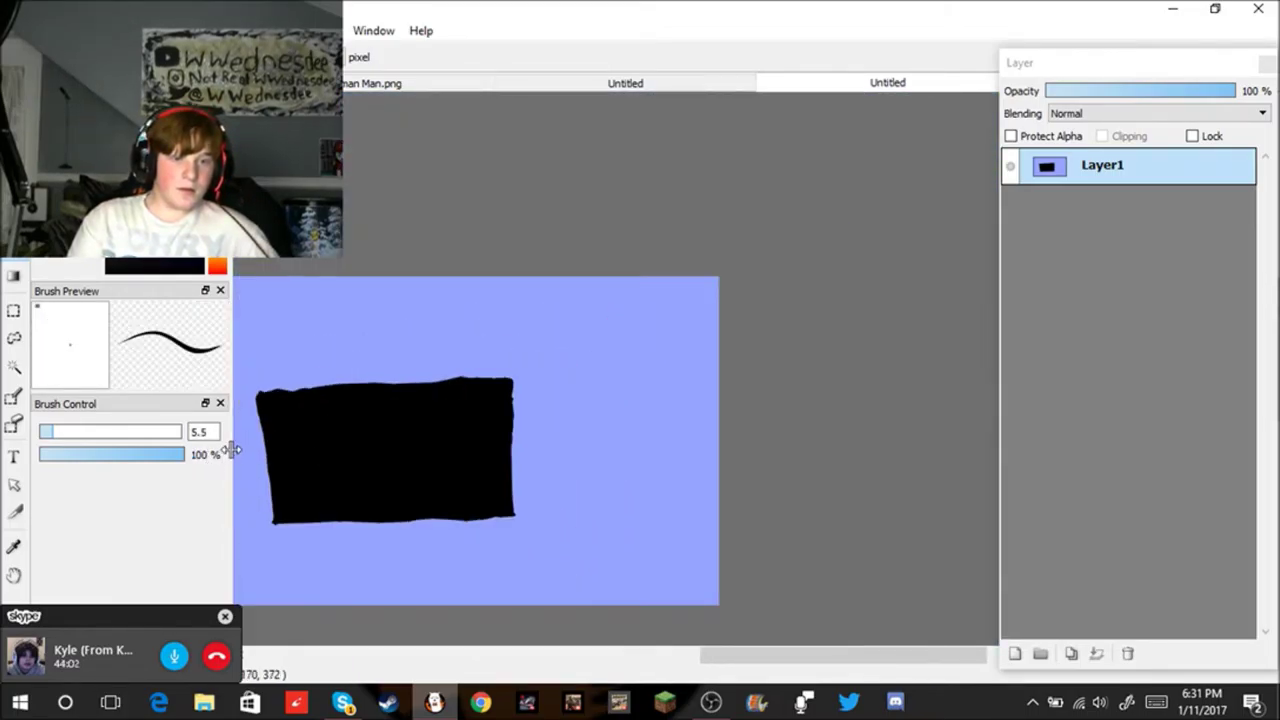
Step: Drag the Layer panel out into a floating window and nudge it slightly right
scroll(429, 423, "down", 4)
scroll(342, 418, "up", 2)
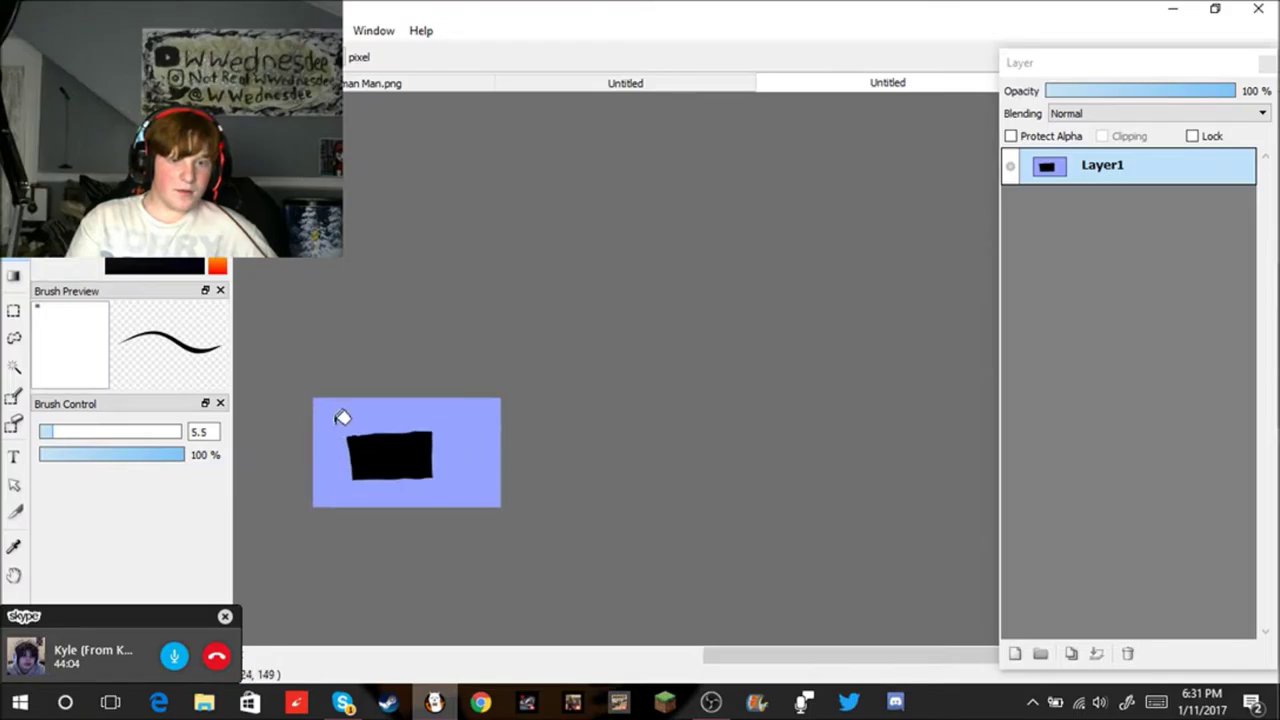
scroll(342, 418, "up", 3)
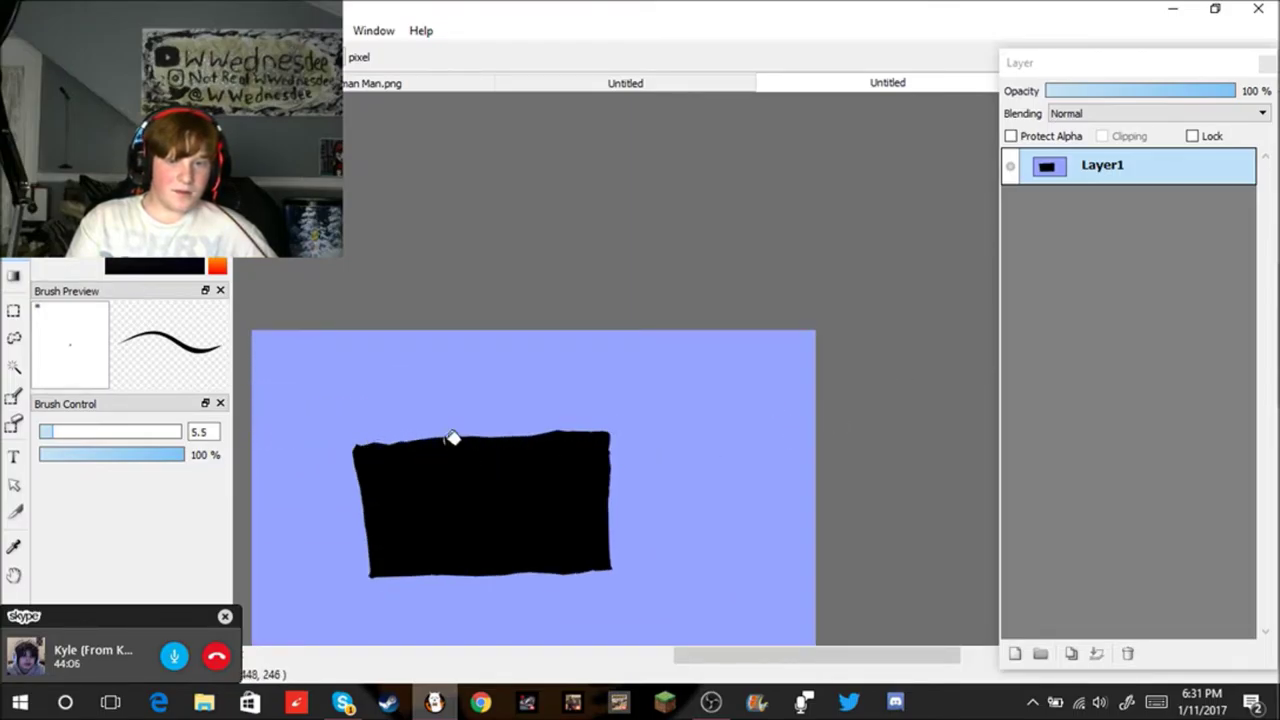
scroll(351, 460, "up", 1)
scroll(343, 471, "down", 1)
scroll(377, 477, "up", 3)
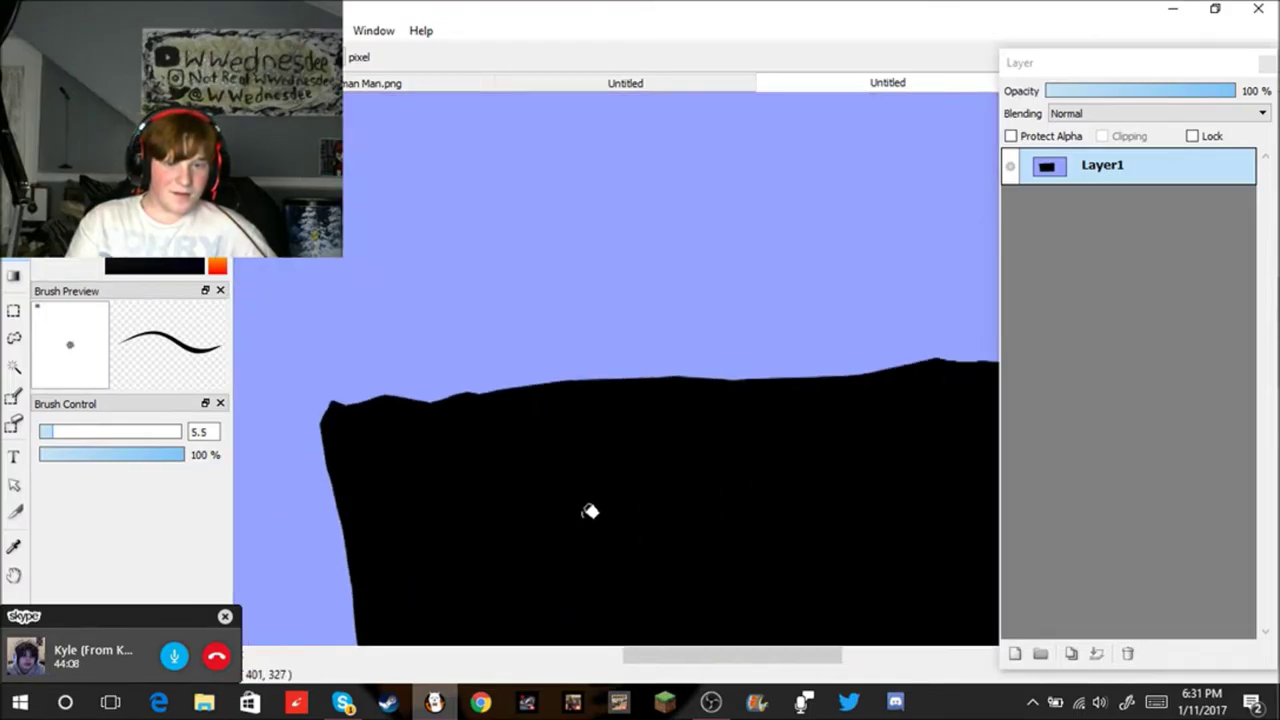
scroll(590, 511, "down", 3)
left_click_drag(753, 663, 771, 666)
scroll(694, 589, "up", 2)
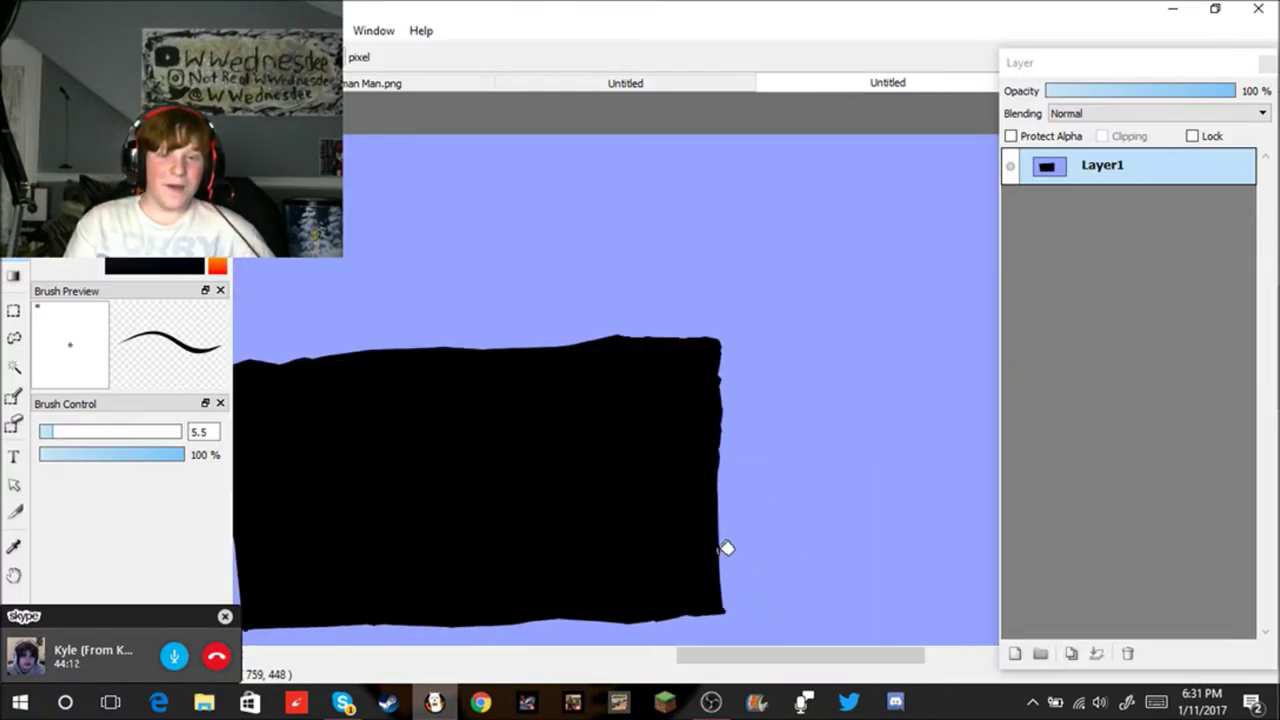
scroll(726, 548, "down", 1)
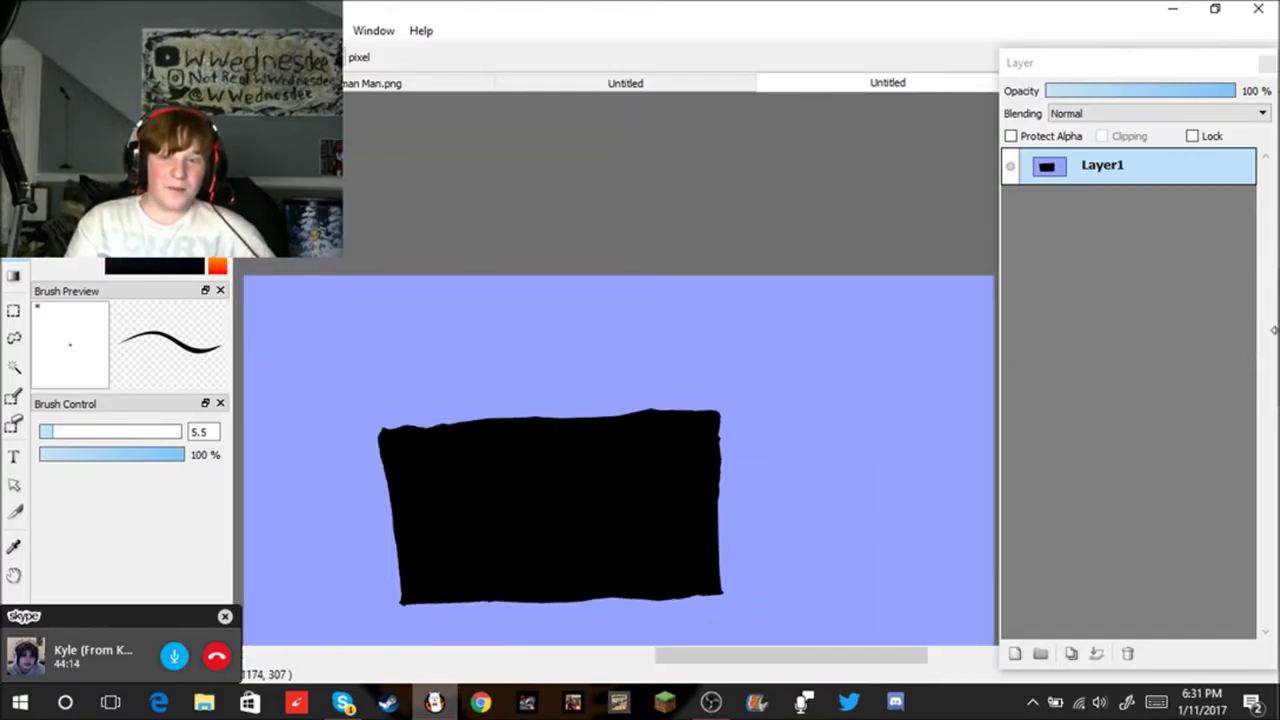
left_click_drag(1184, 66, 1152, 70)
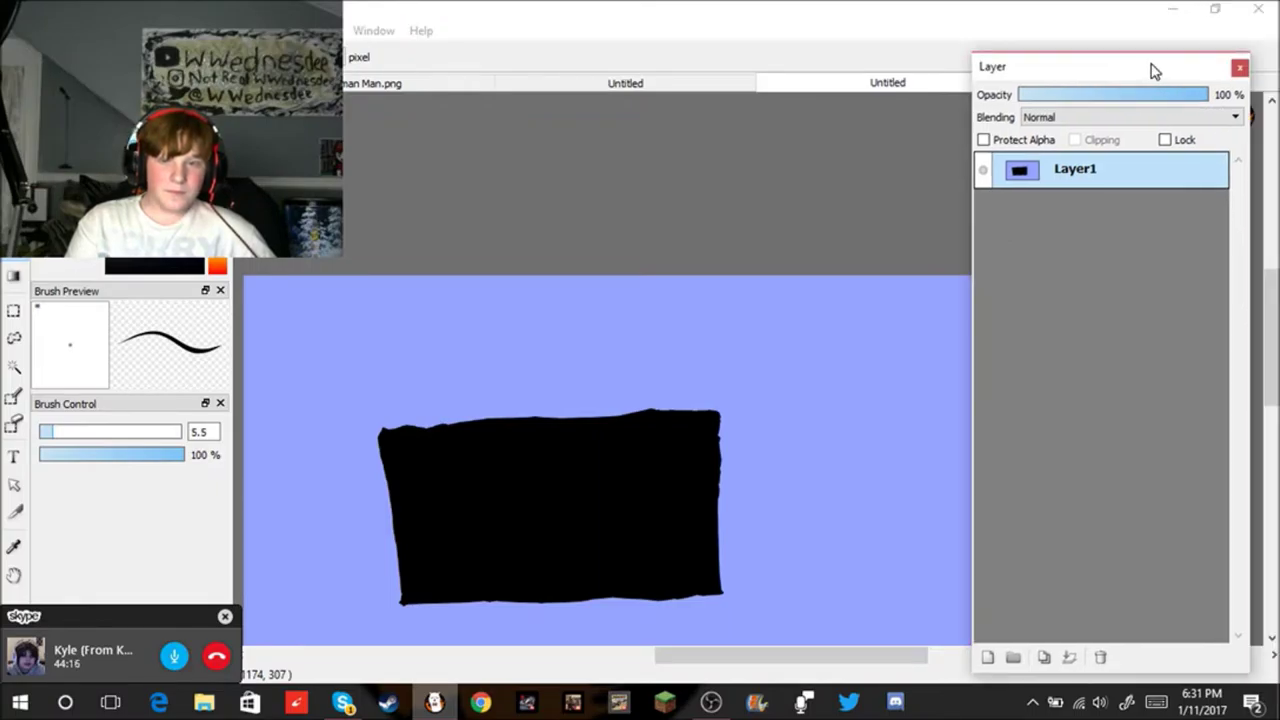
left_click_drag(1271, 338, 1271, 366)
left_click_drag(1128, 73, 1146, 75)
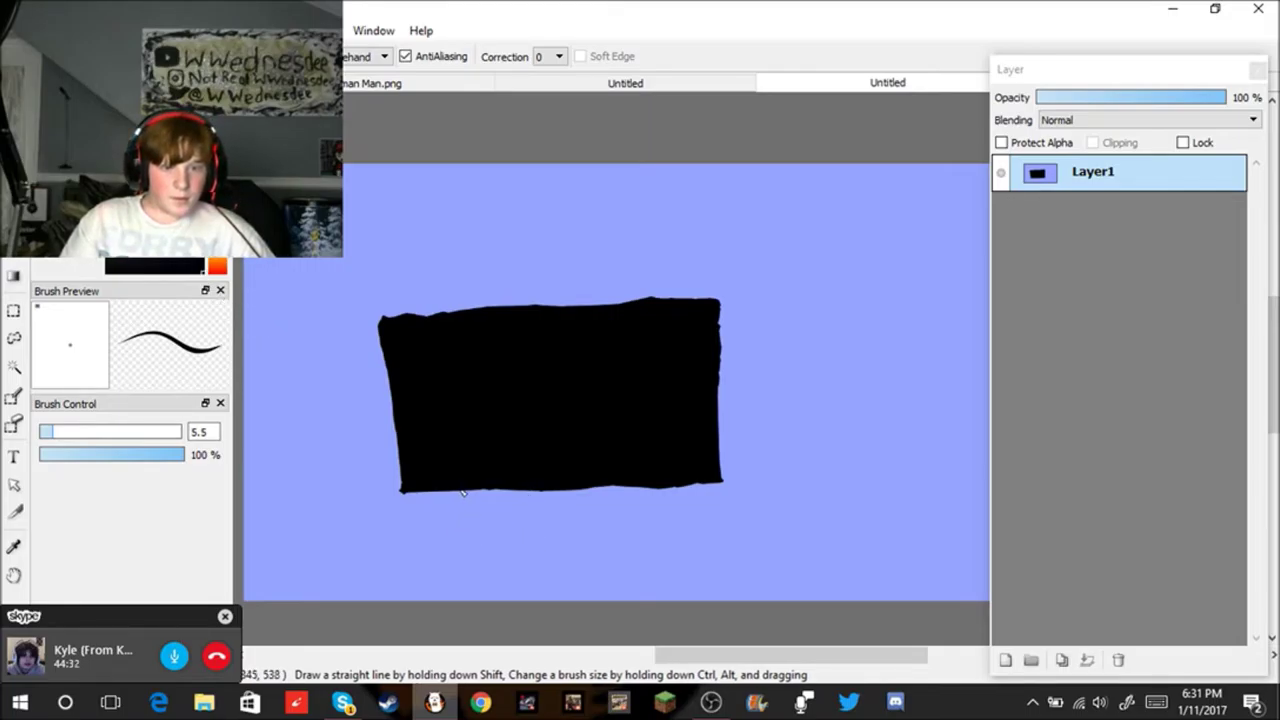
Step: Draw angled black legs under the rectangle's left and right sides, plus a line between them
left_click_drag(475, 491, 465, 522)
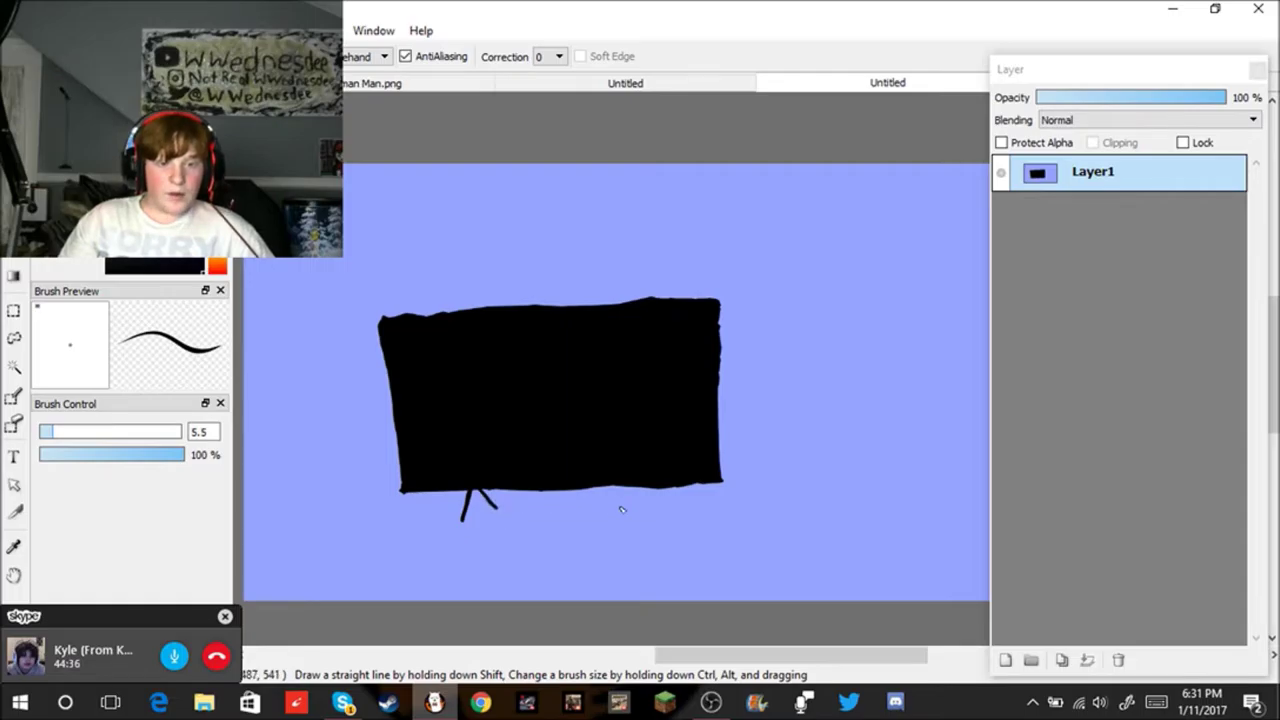
left_click_drag(683, 490, 692, 522)
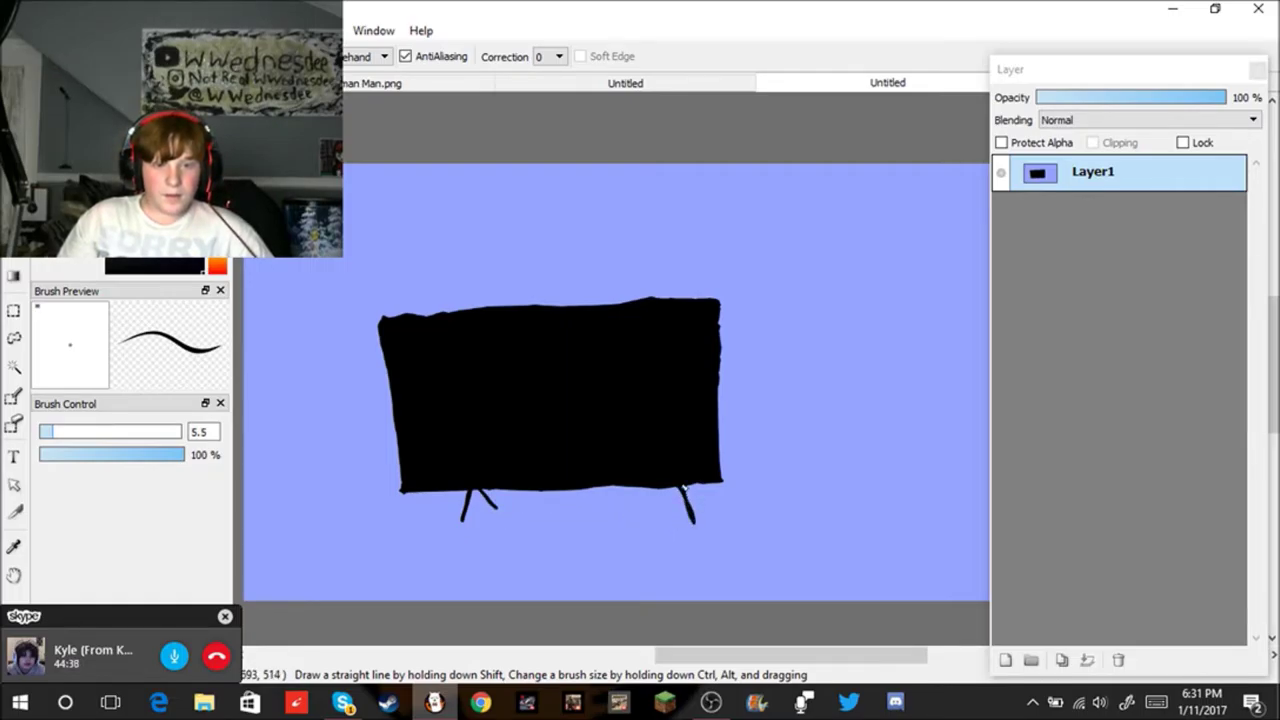
left_click_drag(671, 490, 664, 508)
key("ctrl+z")
key("ctrl+z")
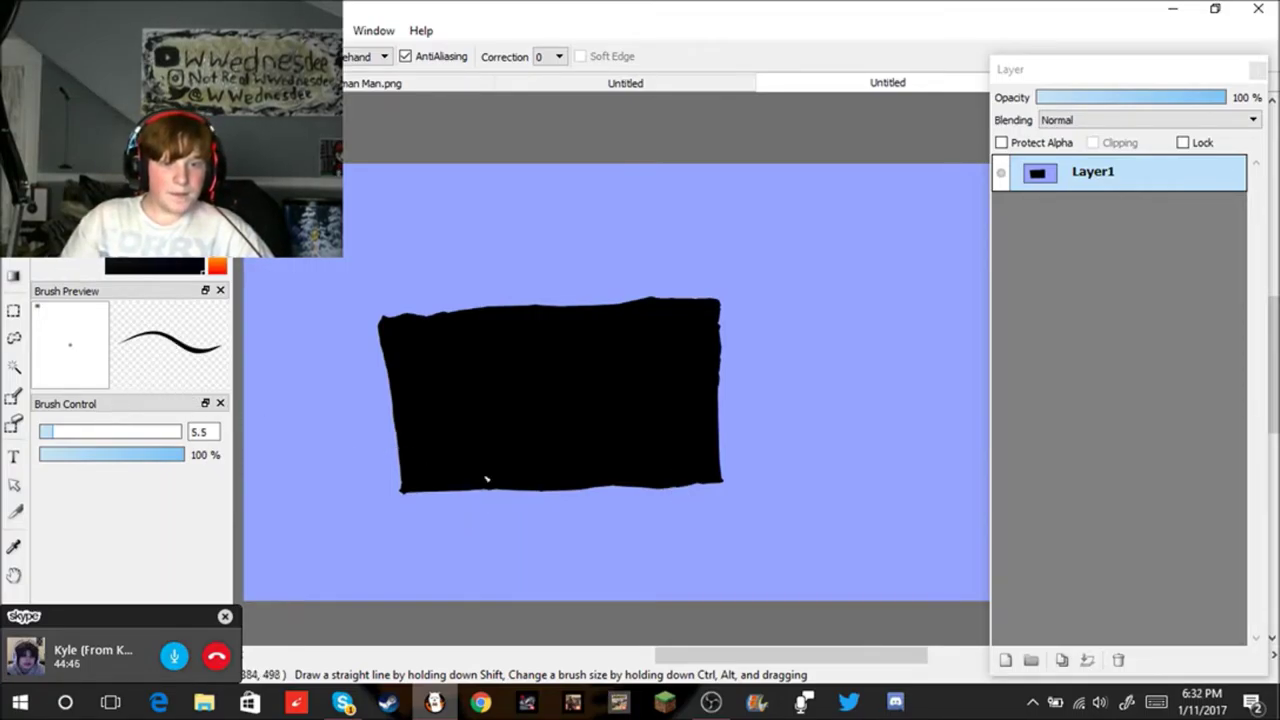
left_click_drag(476, 493, 475, 528)
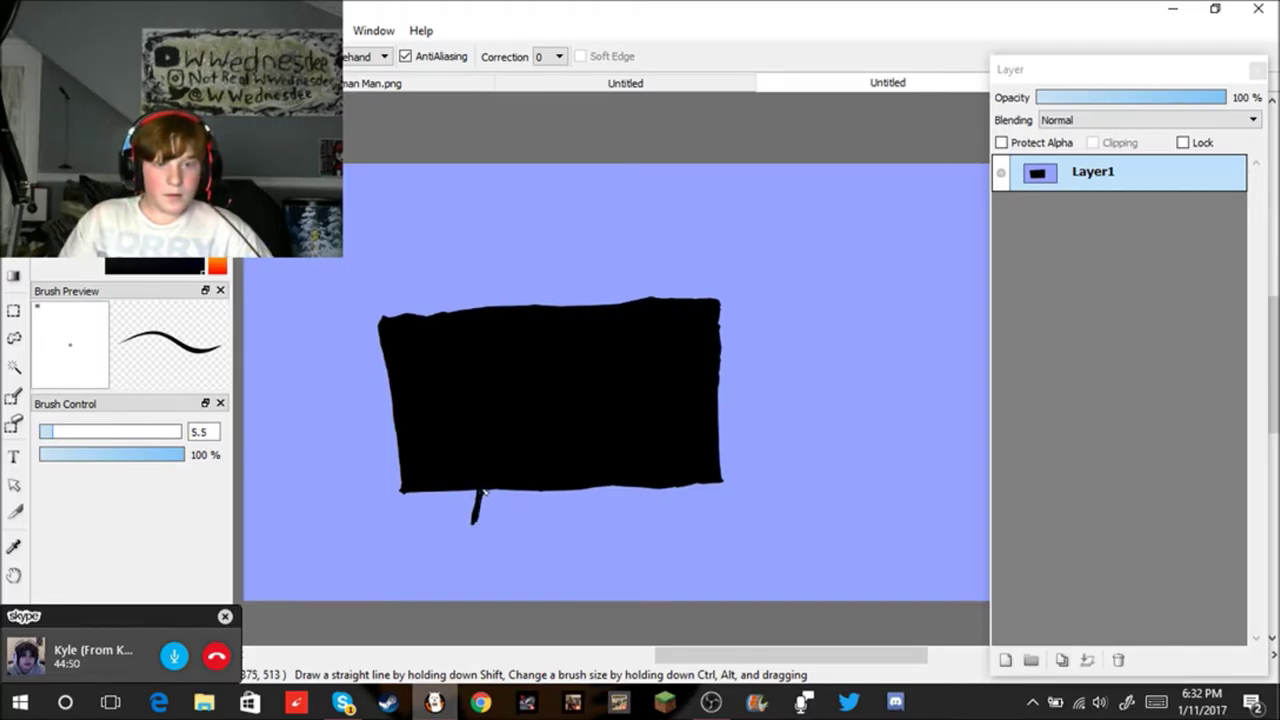
left_click_drag(484, 492, 507, 519)
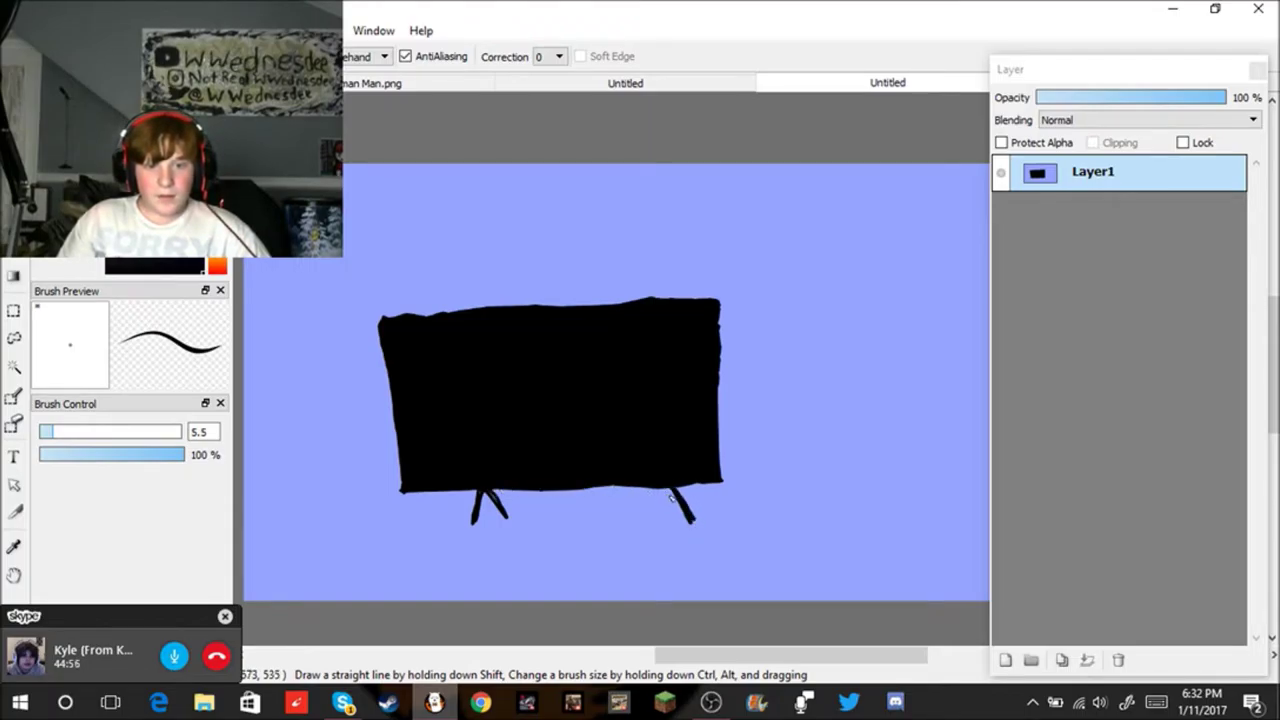
left_click_drag(665, 524, 678, 484)
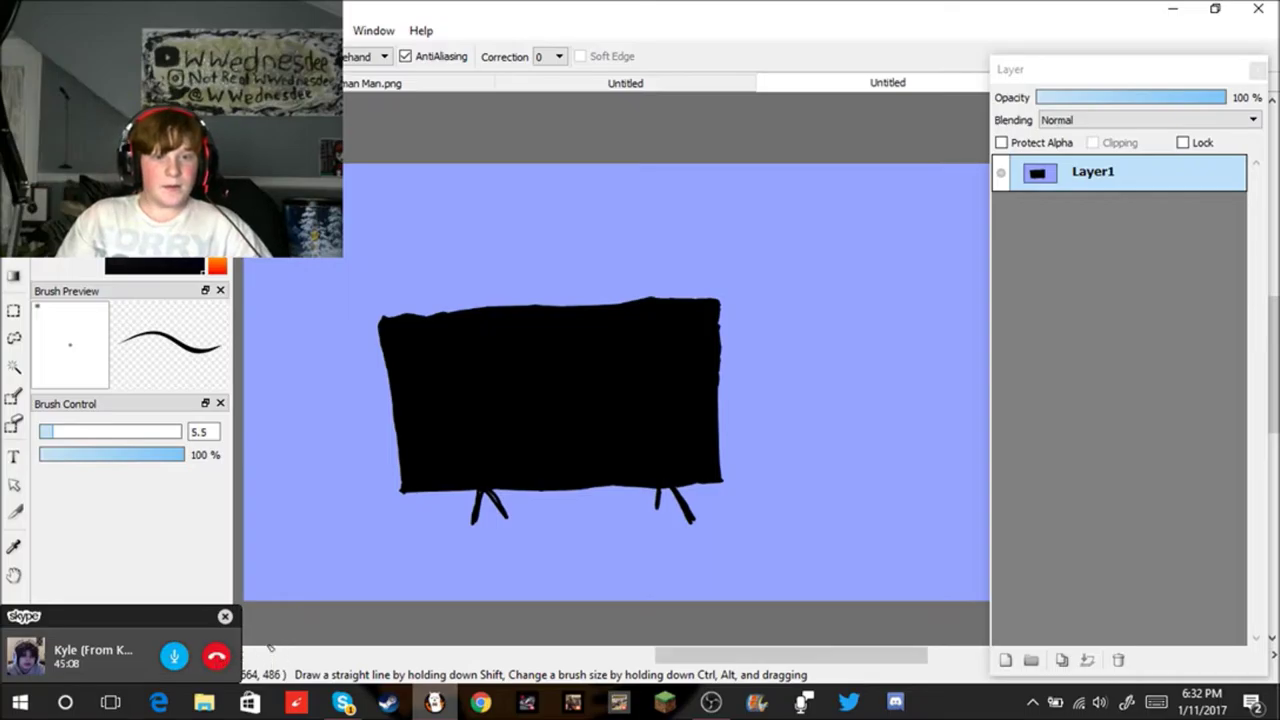
left_click_drag(567, 512, 621, 510)
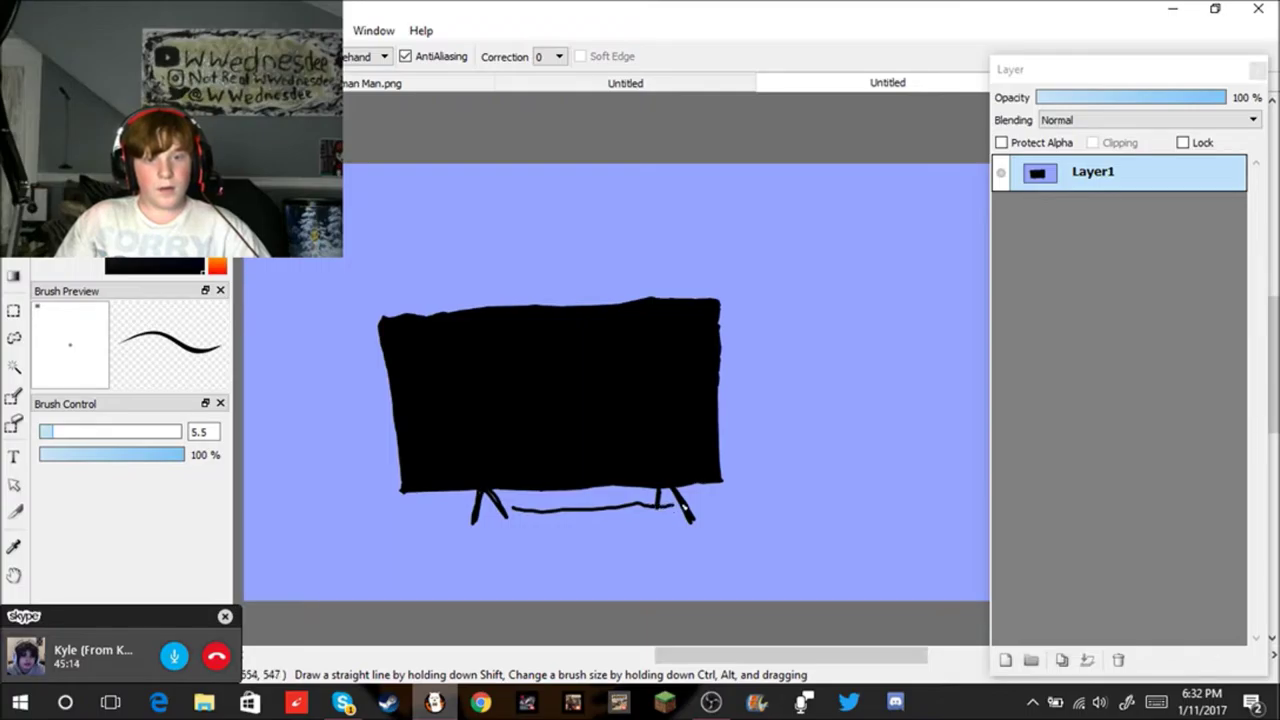
Step: Brush the table's right side and front edge, then two legs down to the canvas bottom
left_click_drag(746, 561, 747, 562)
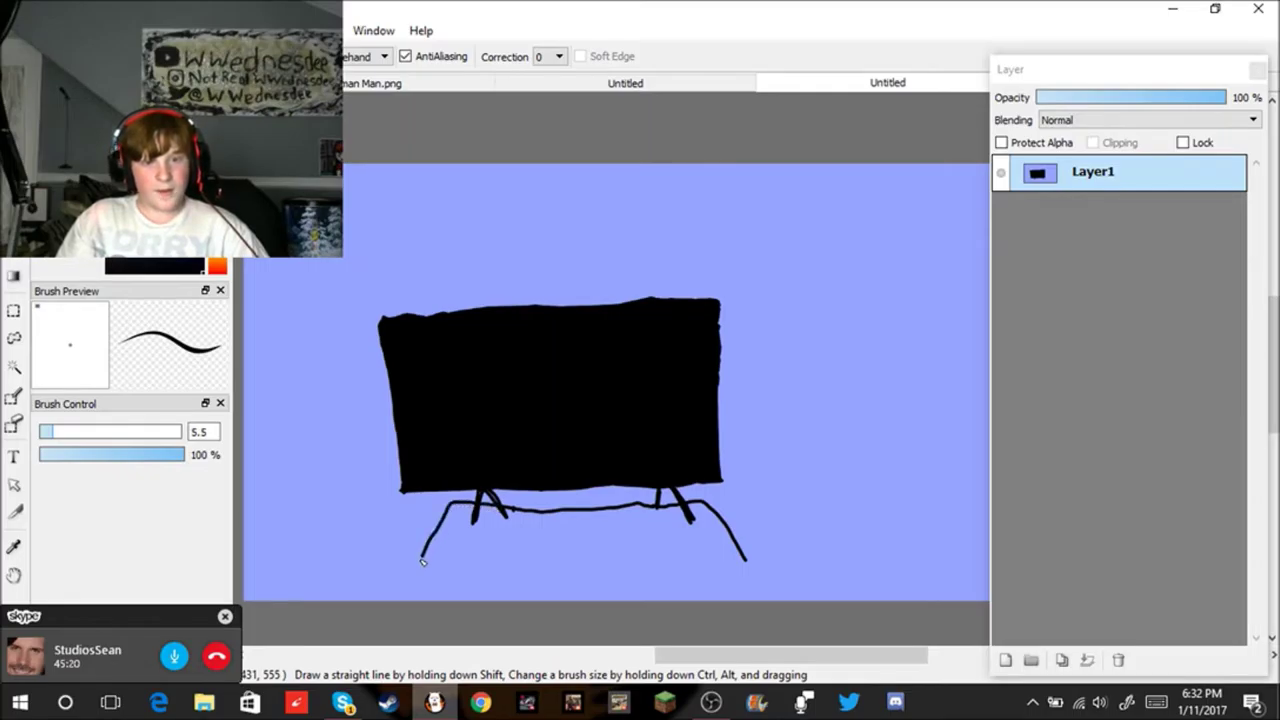
left_click_drag(458, 562, 568, 561)
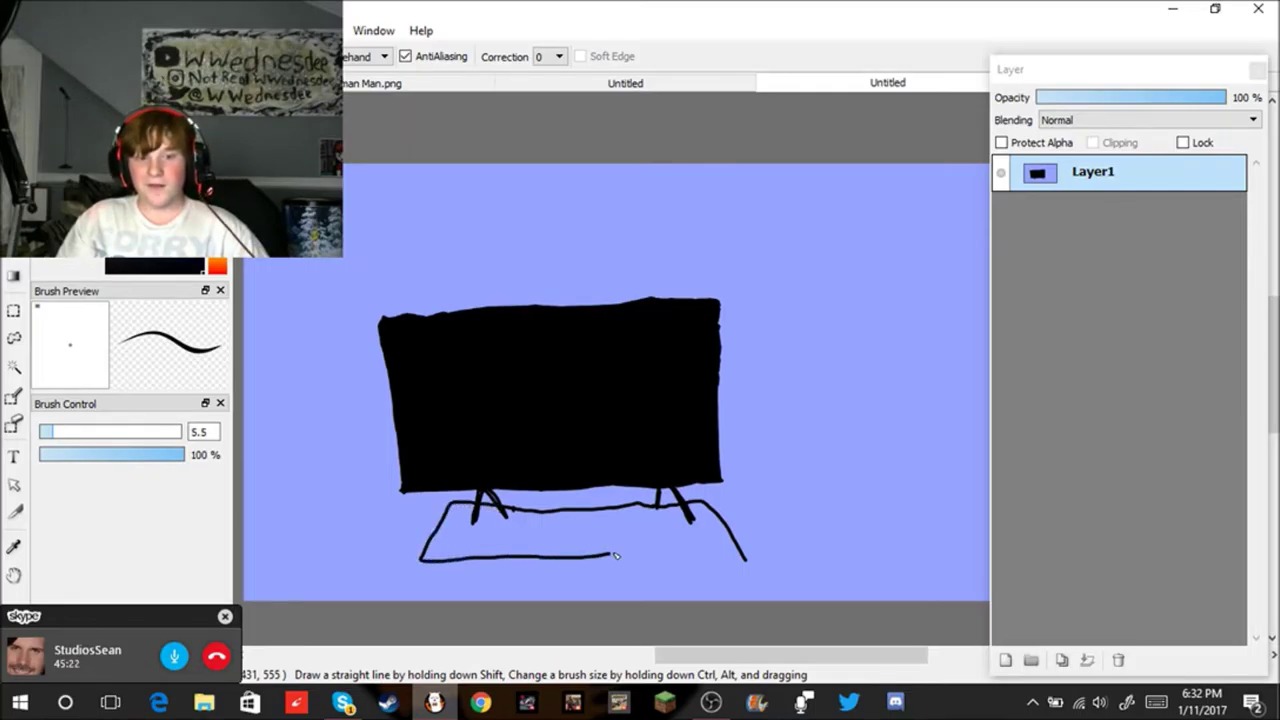
left_click_drag(738, 554, 745, 559)
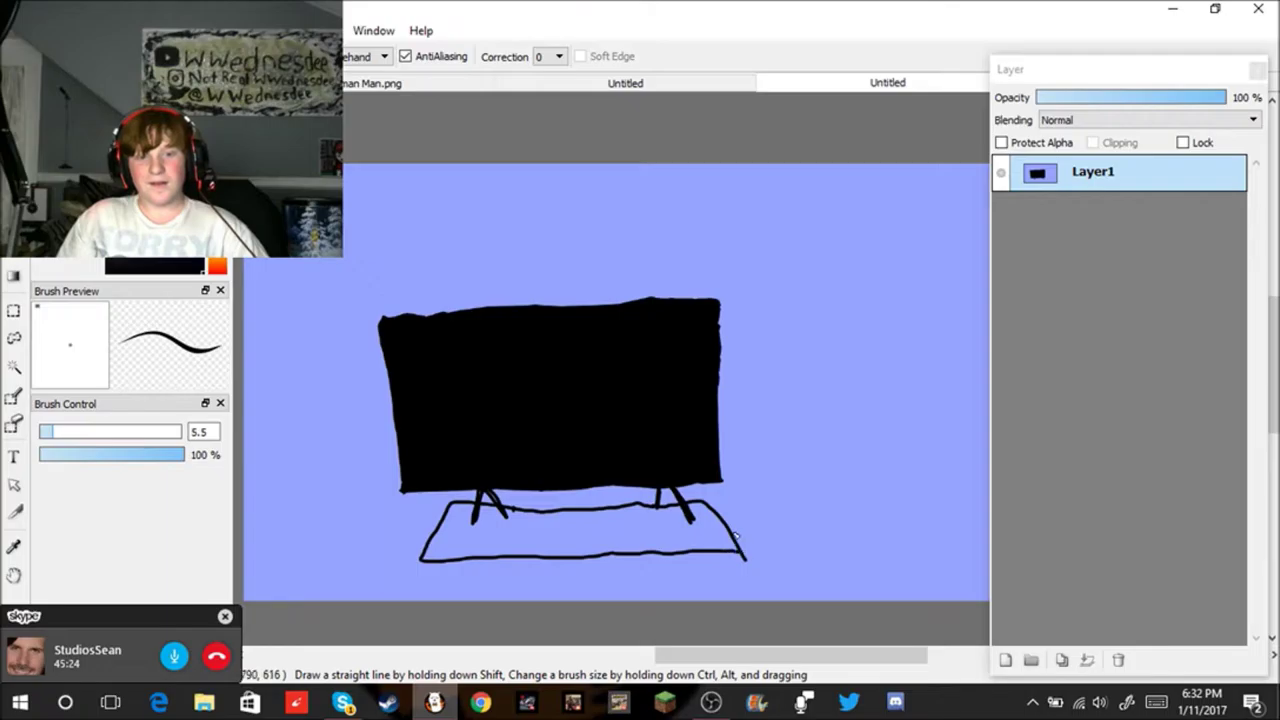
left_click_drag(422, 562, 439, 638)
left_click_drag(745, 558, 729, 648)
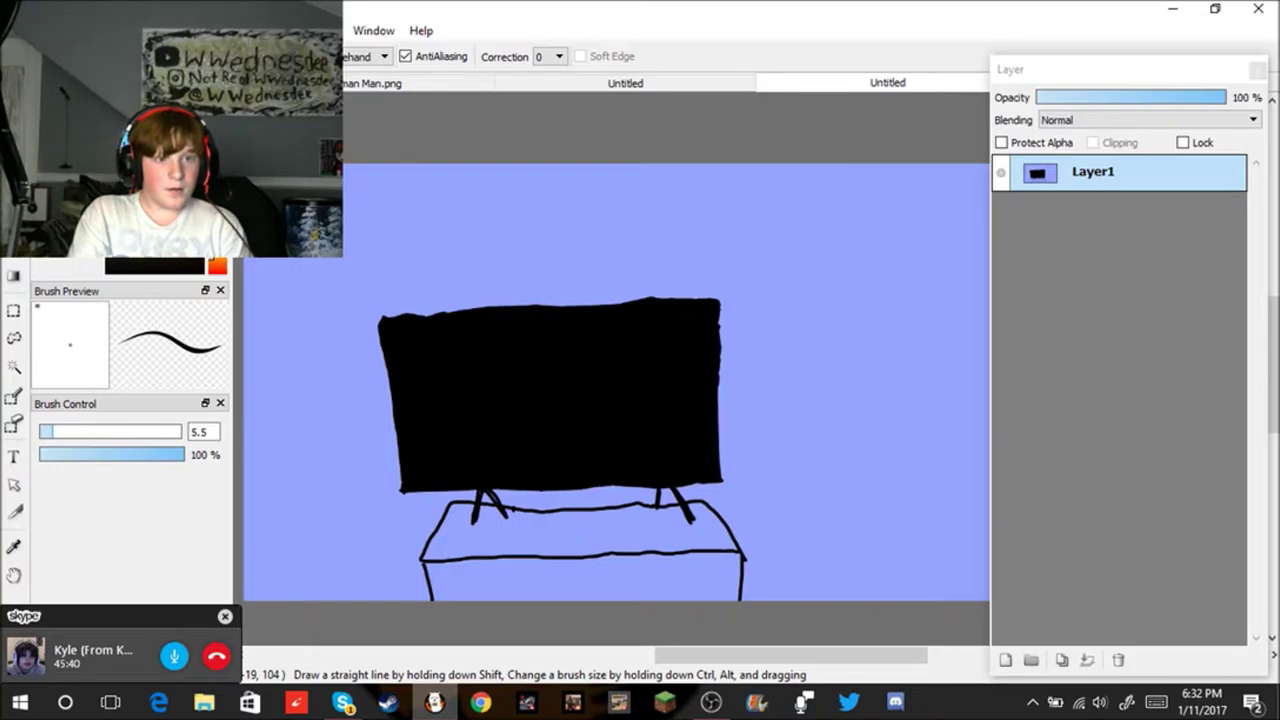
Step: Bucket-fill the table top and front face tan-brown, then bring up the Save As dialog
key("g")
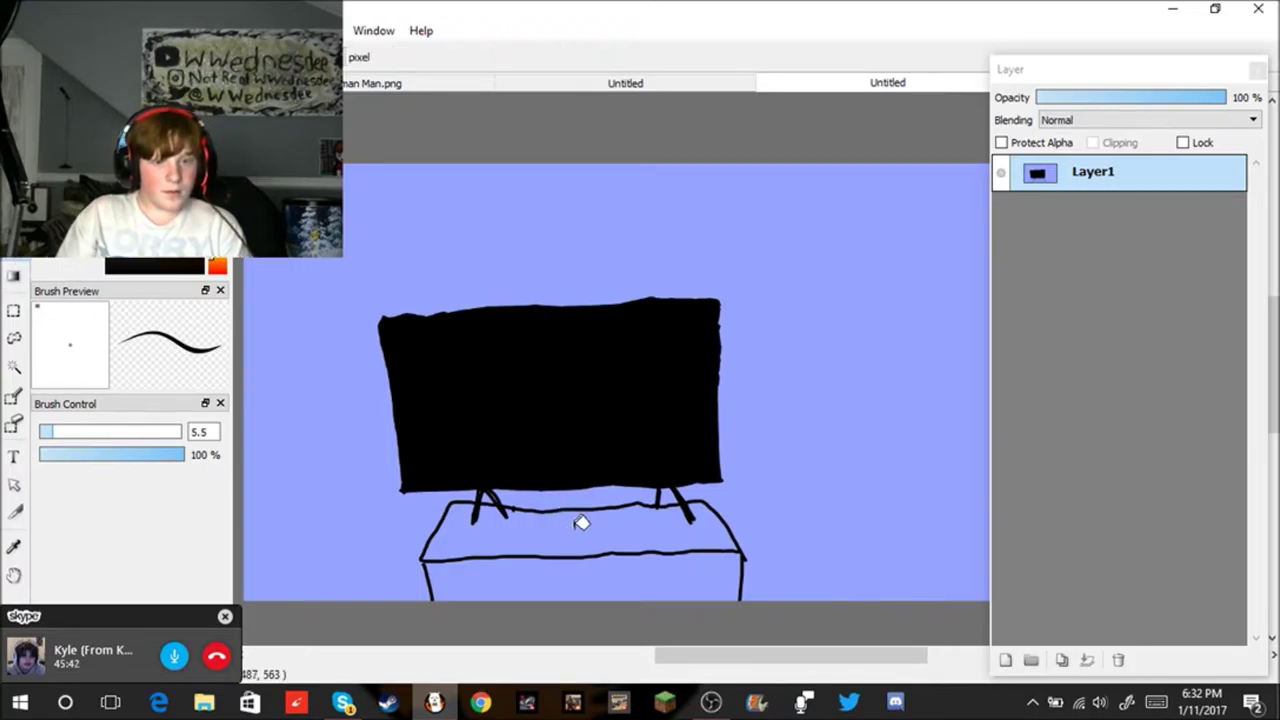
left_click(578, 528)
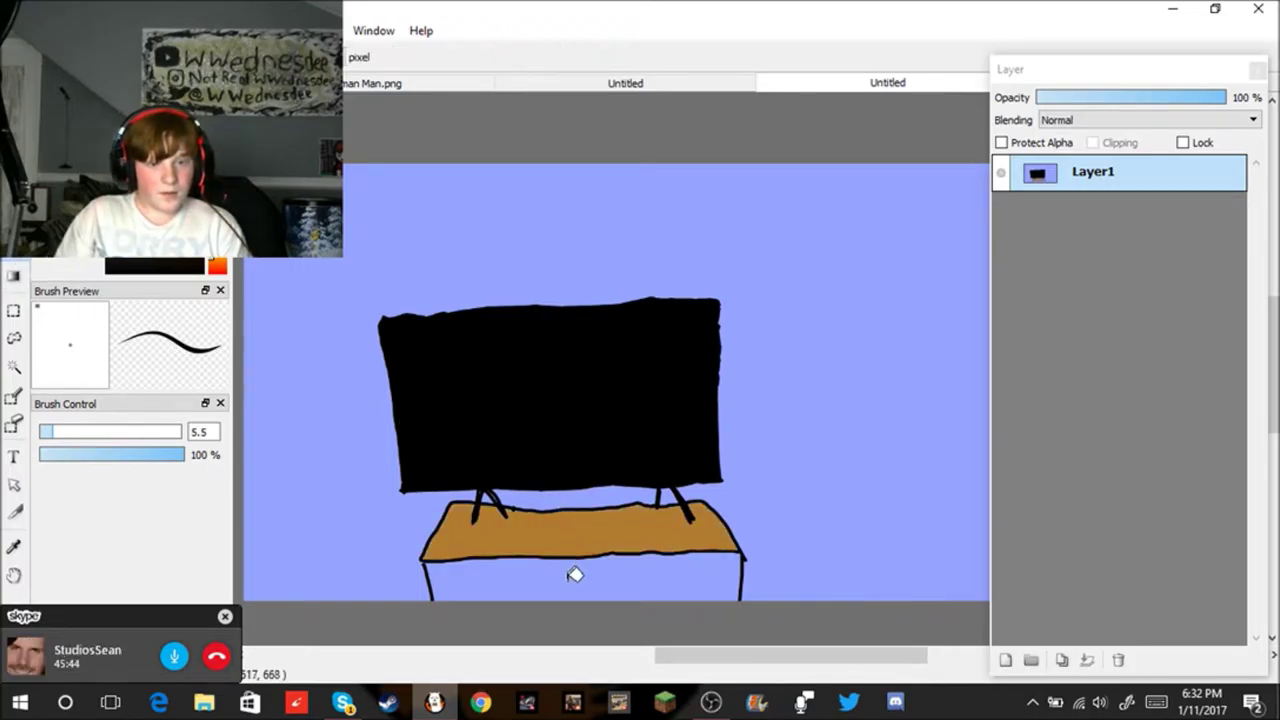
left_click(574, 575)
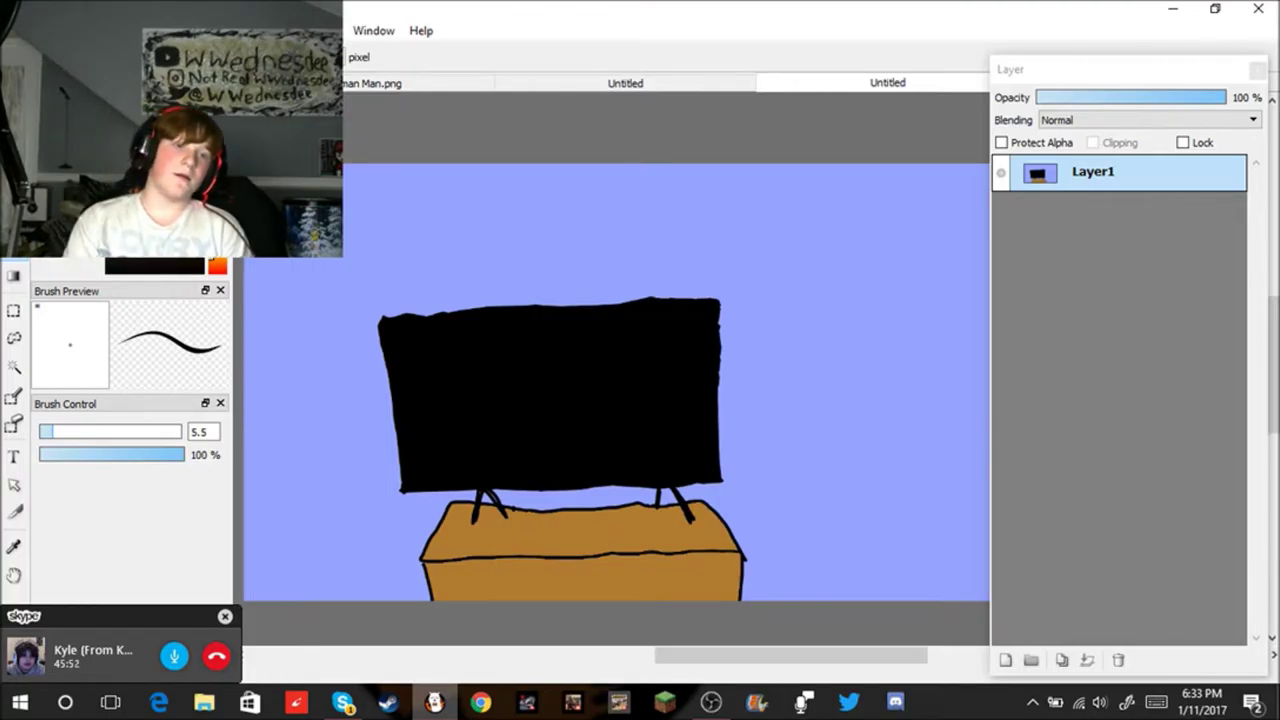
left_click(30, 30)
left_click(80, 271)
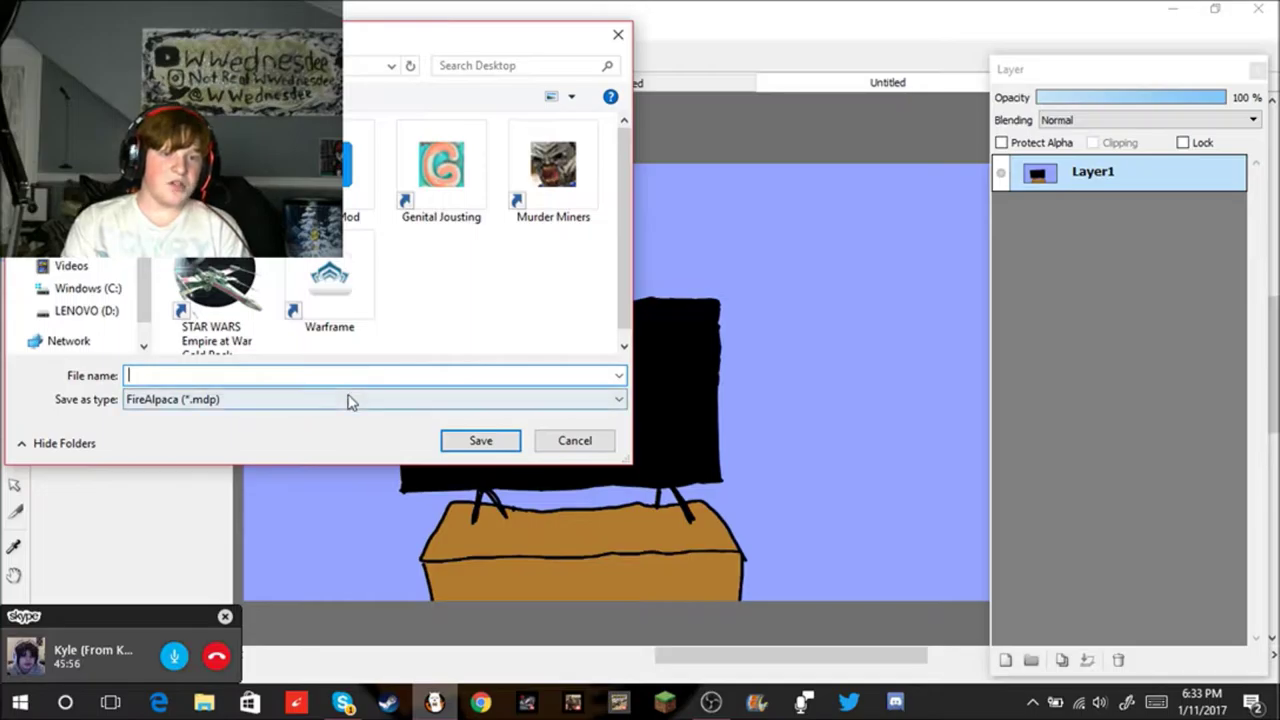
Step: Save the TV drawing as game.png in 24-bit PNG format, then minimize FireAlpaca
left_click(351, 399)
left_click(305, 432)
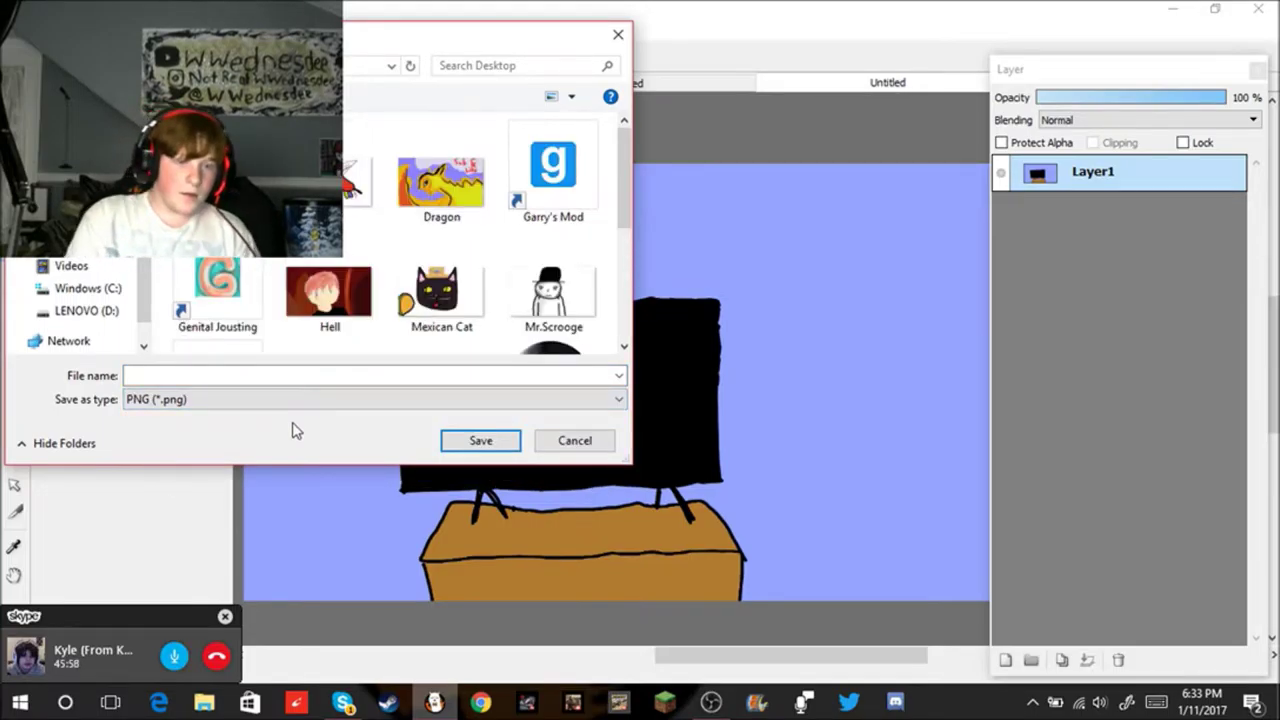
left_click(340, 378)
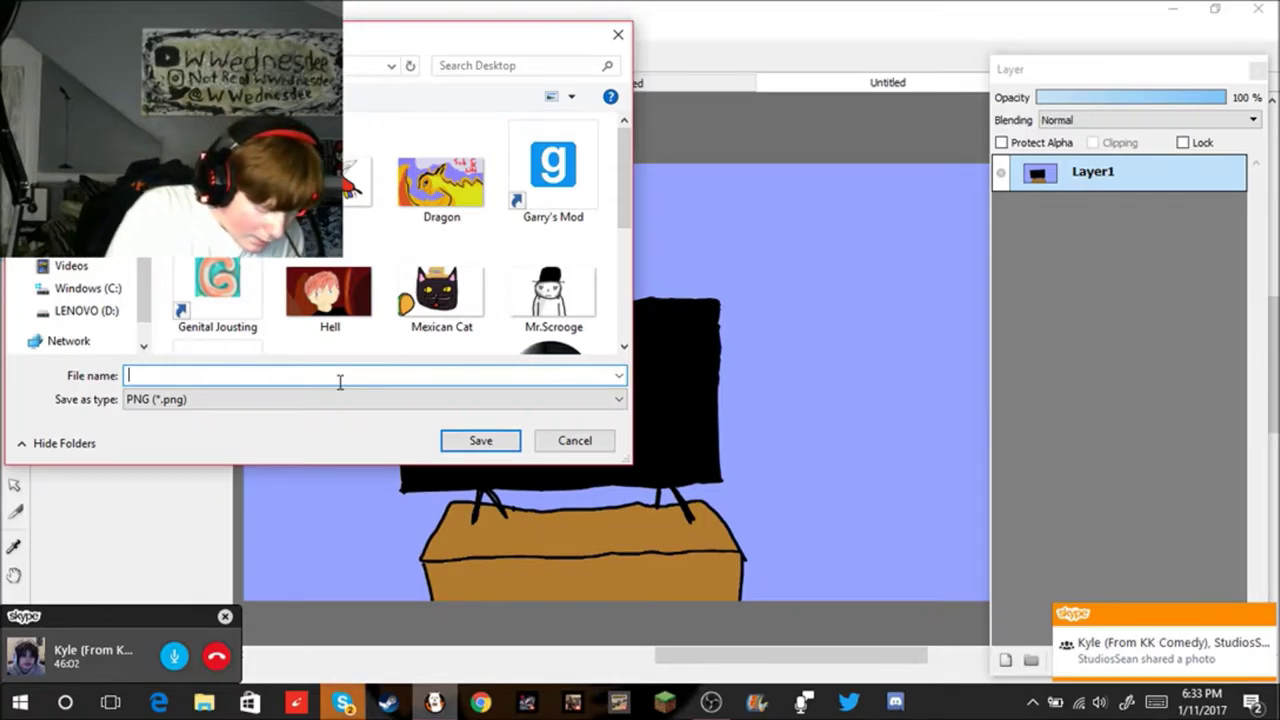
type("game")
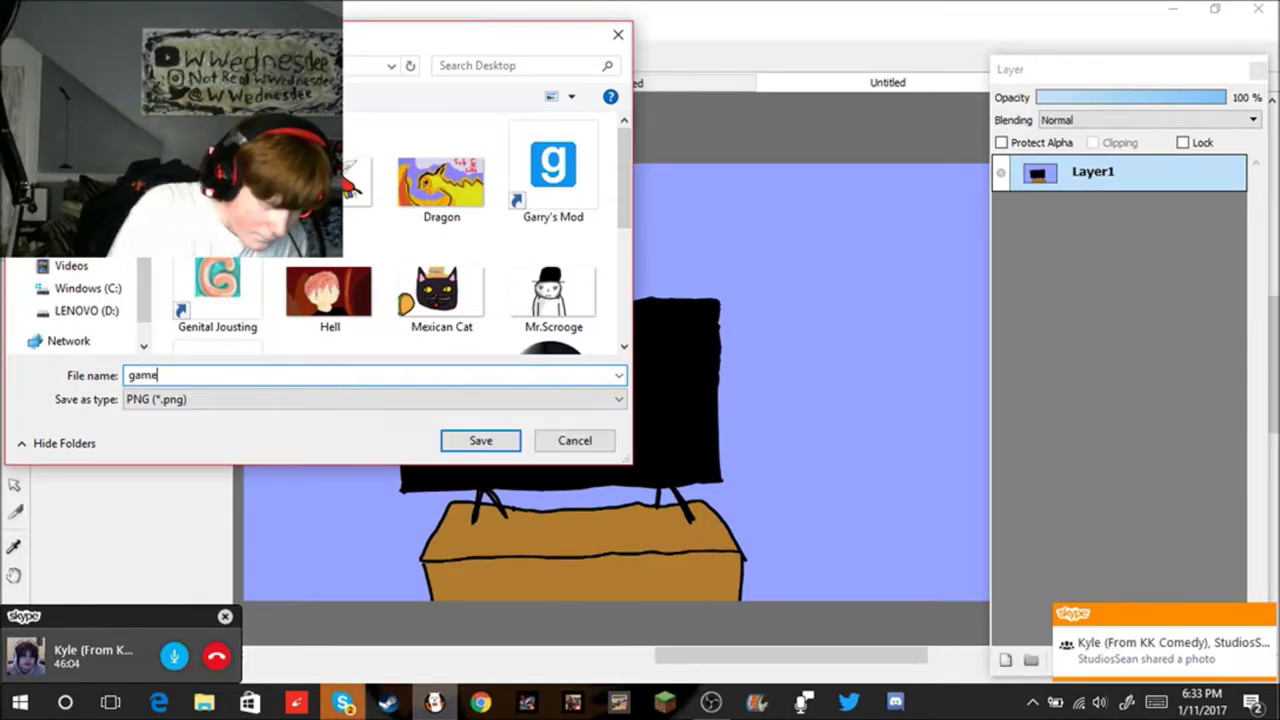
left_click(465, 441)
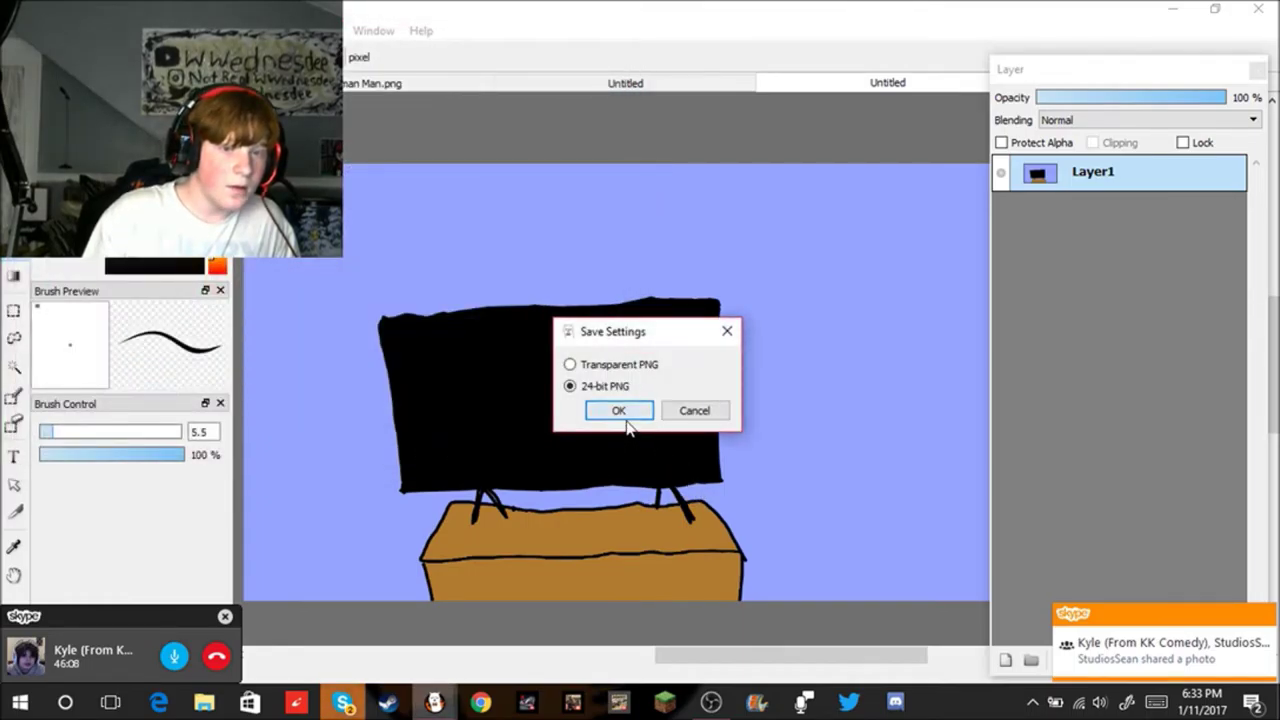
left_click(620, 412)
left_click(1173, 9)
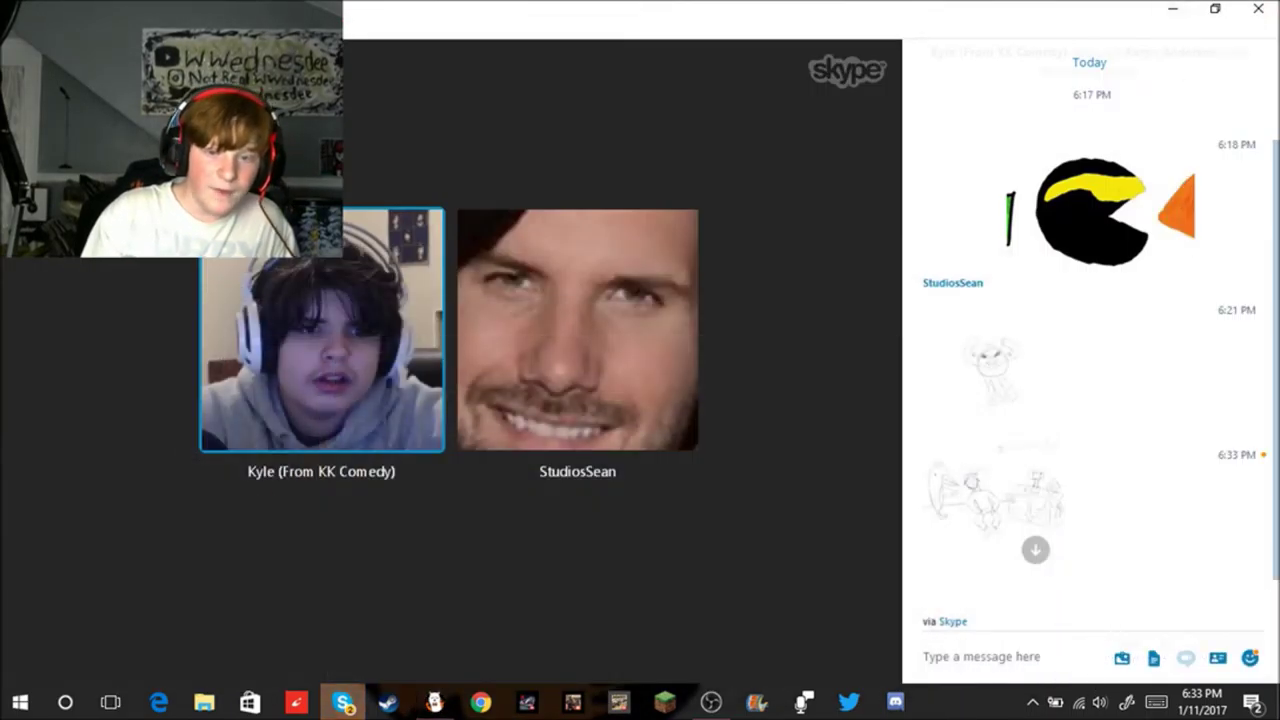
Step: Send game.png from the Desktop into the Skype group chat and open it in Photos
left_click(1120, 659)
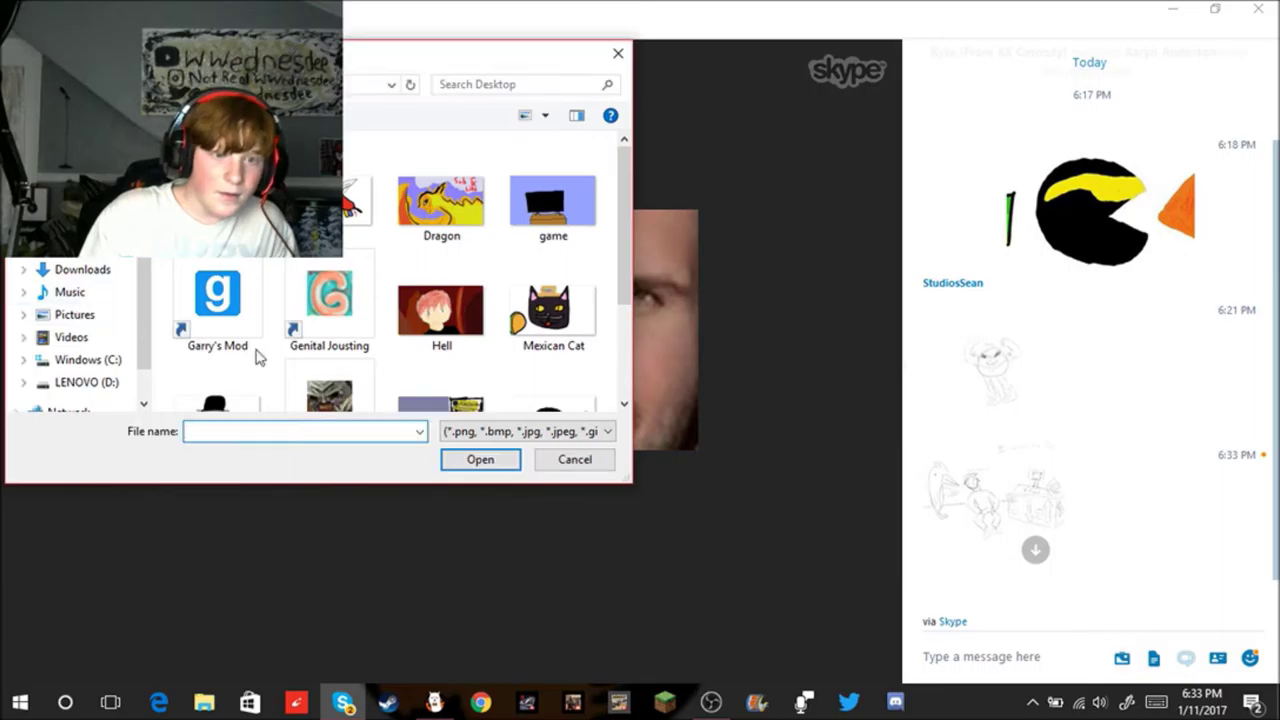
double_click(566, 176)
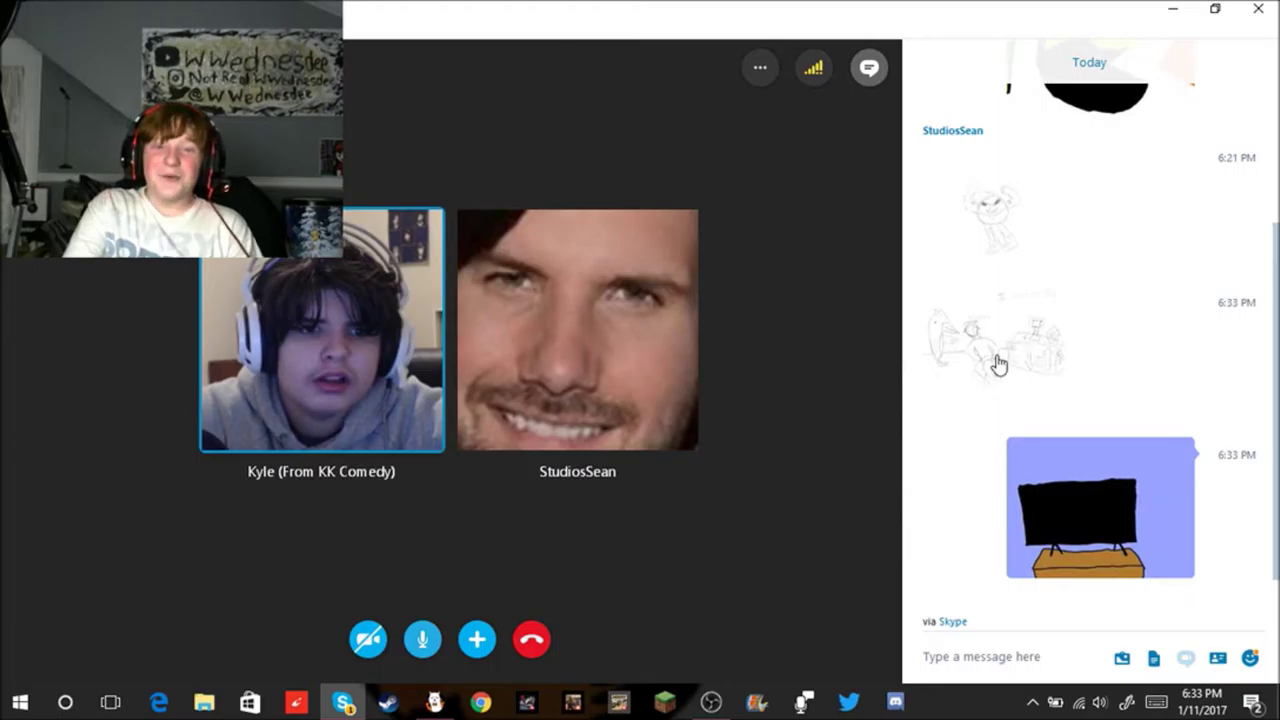
left_click(998, 363)
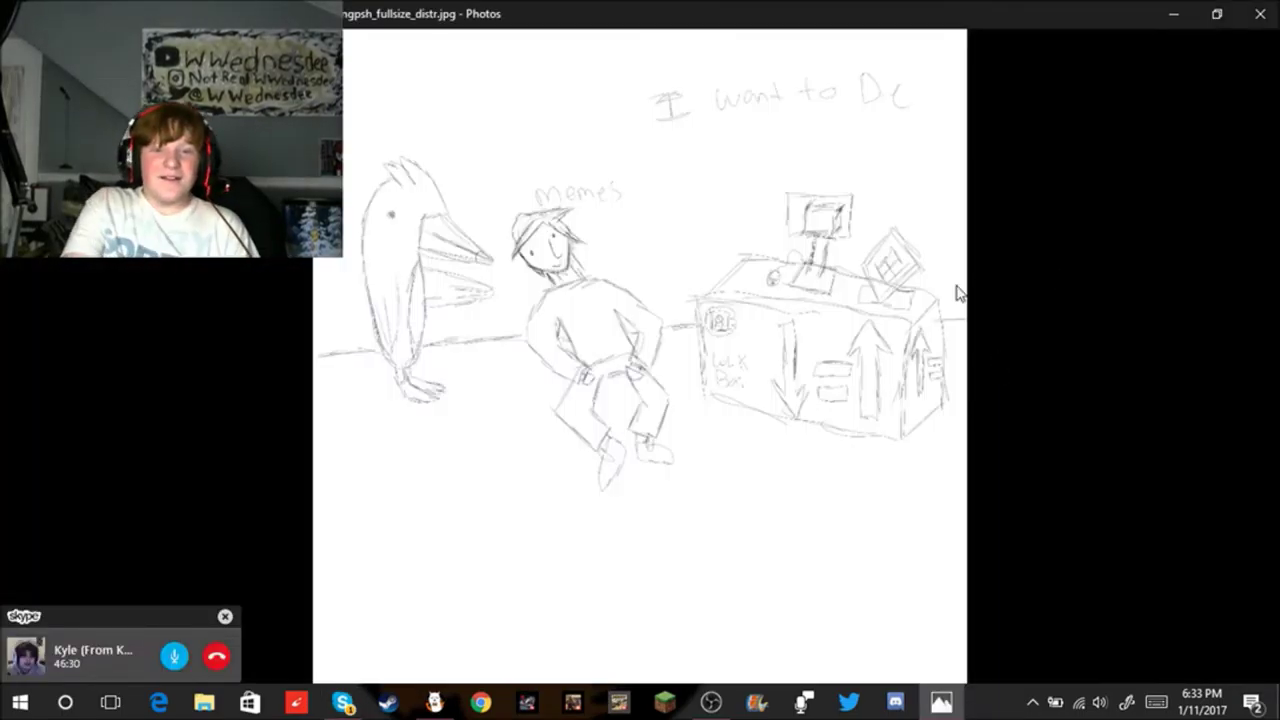
Step: Zoom and pan around the shared sketch in Photos, then close the viewer
mouse_move(486, 243)
scroll(686, 283, "up", 2)
scroll(703, 205, "down", 3)
scroll(717, 131, "up", 1)
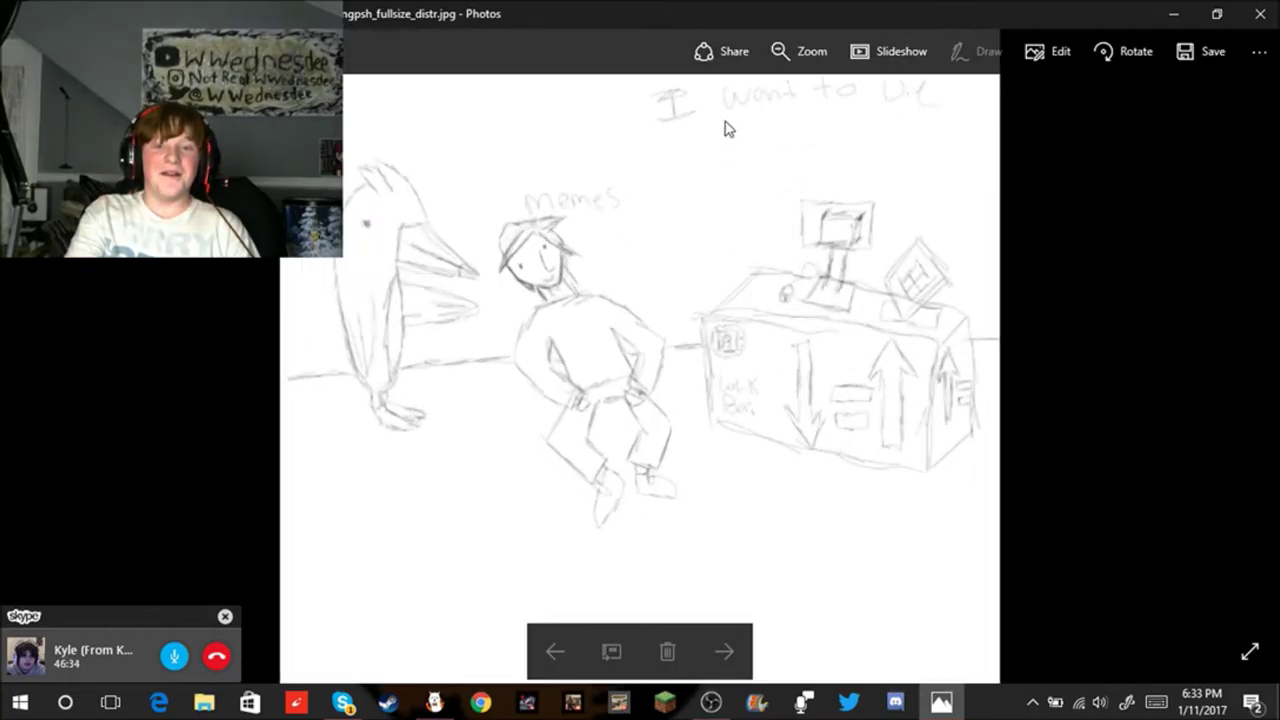
scroll(726, 128, "up", 3)
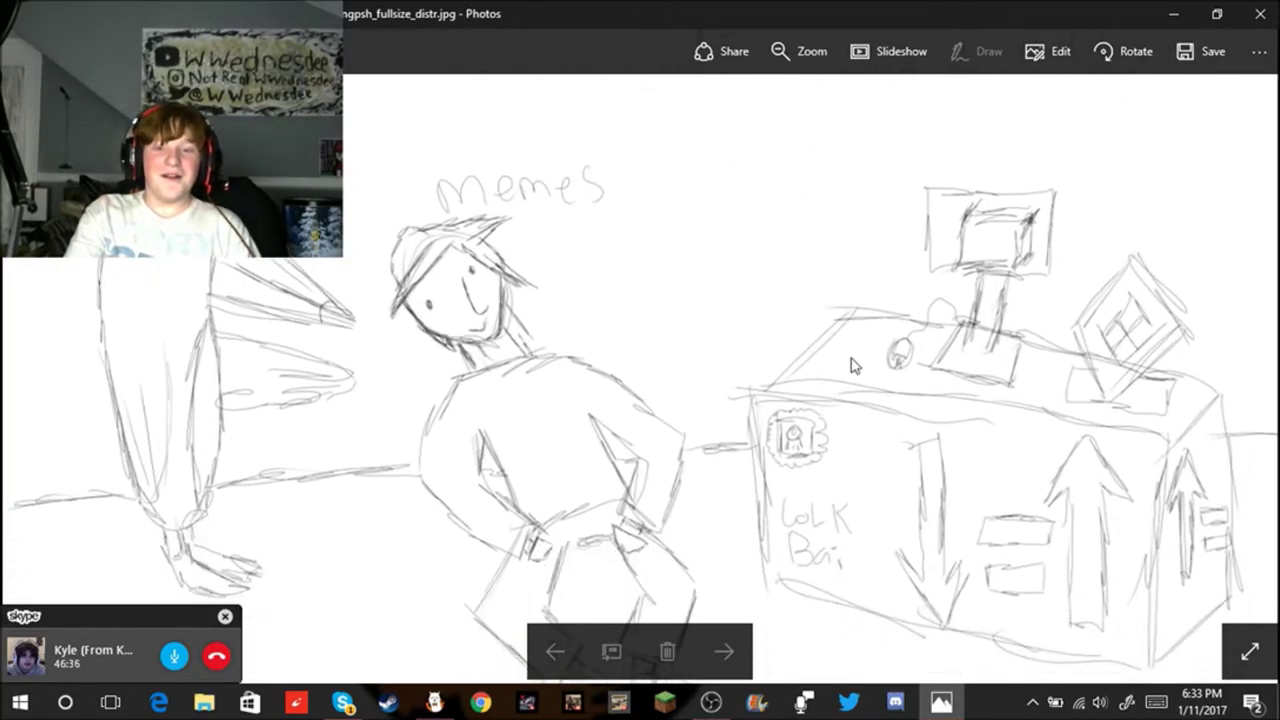
left_click_drag(851, 362, 900, 168)
left_click_drag(880, 303, 877, 497)
left_click_drag(1038, 355, 1029, 449)
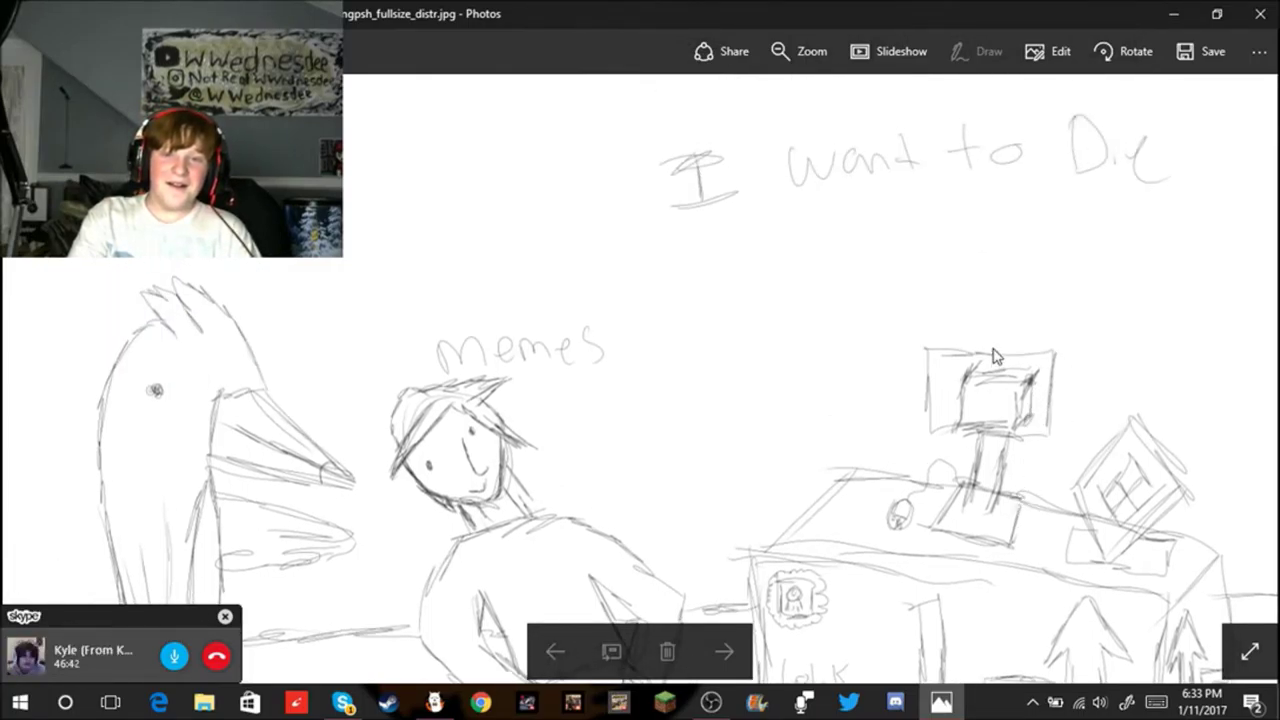
scroll(995, 357, "up", 1)
scroll(997, 346, "down", 5)
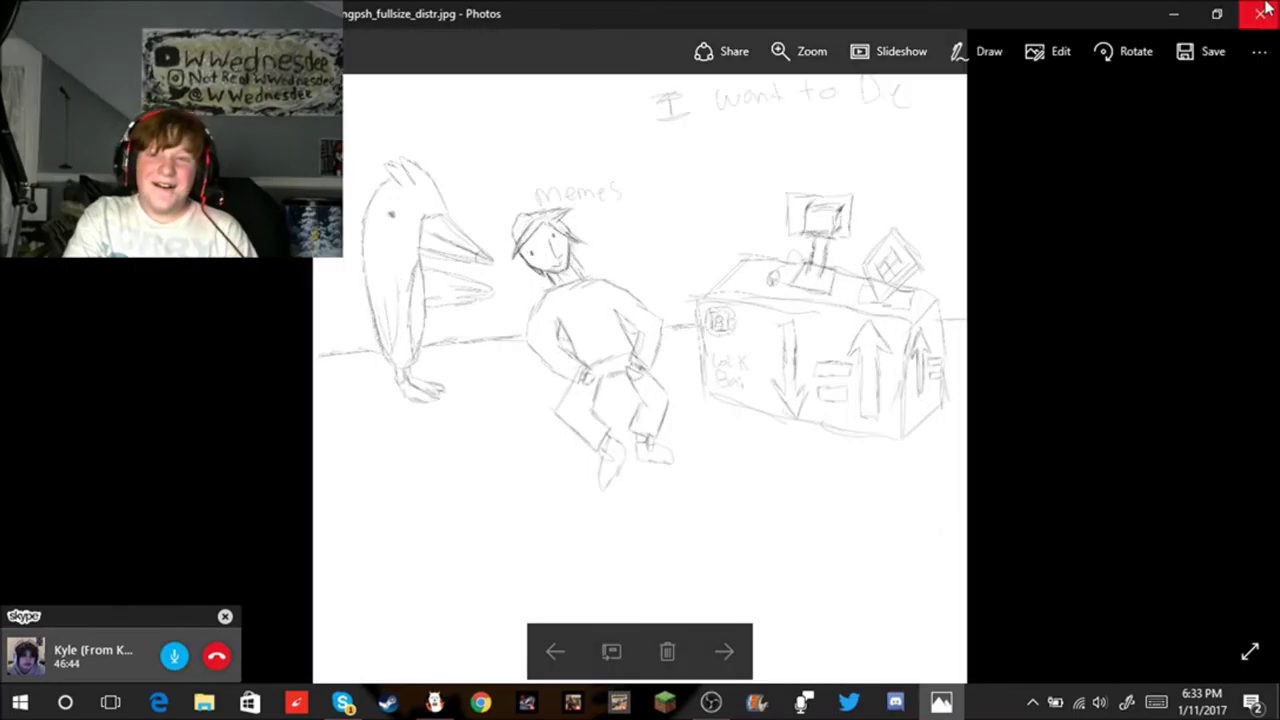
left_click(1262, 12)
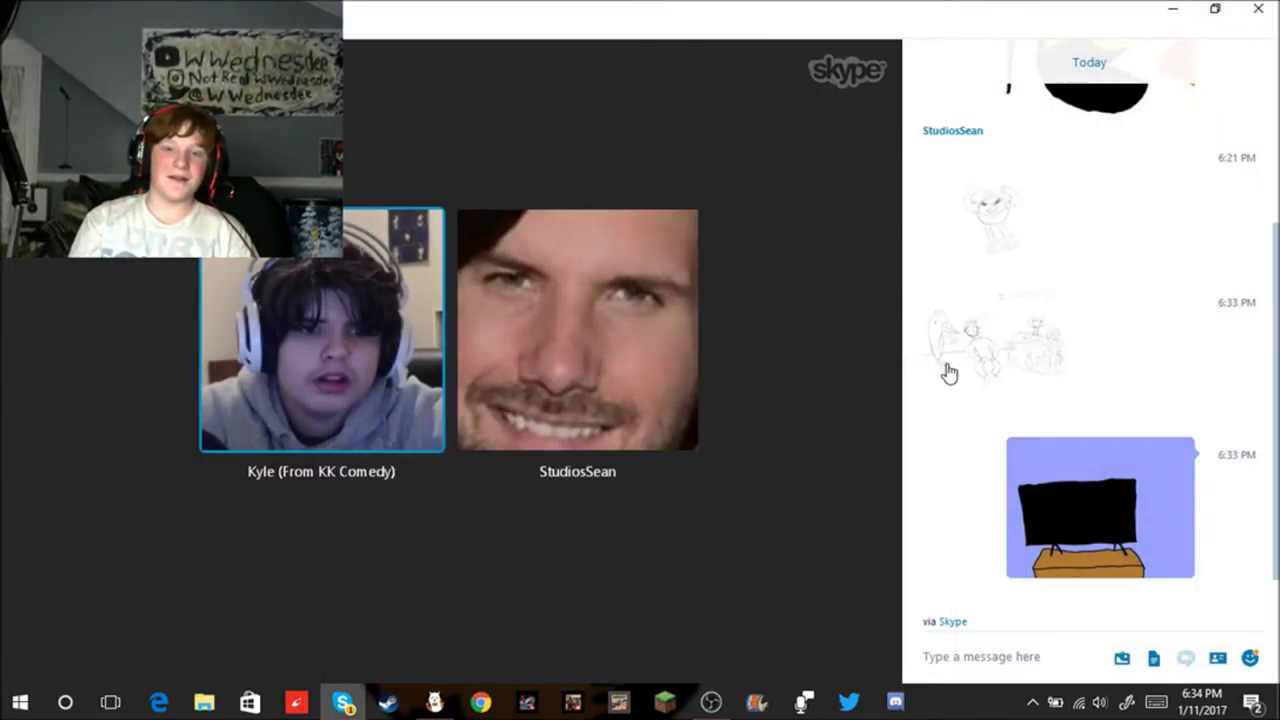
Step: Reopen the sent sketch from the chat, zoom in and out, and close Photos
left_click(948, 372)
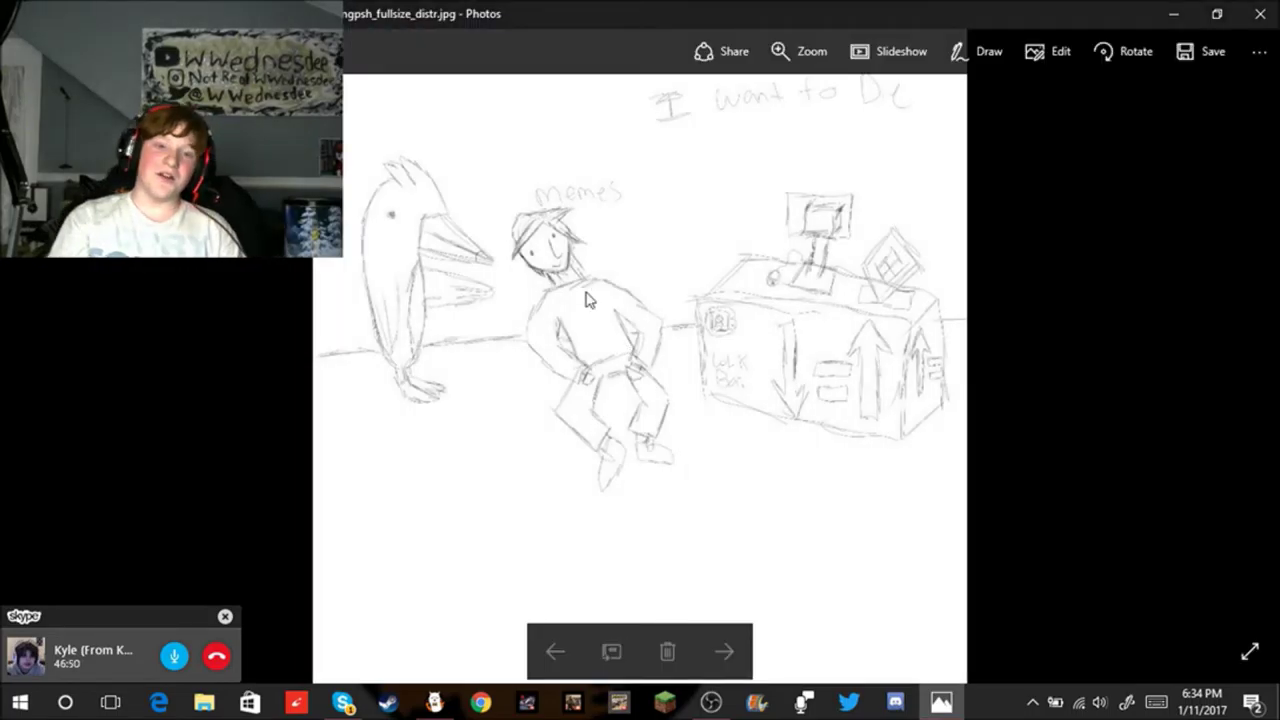
scroll(540, 271, "up", 3)
scroll(716, 354, "down", 4)
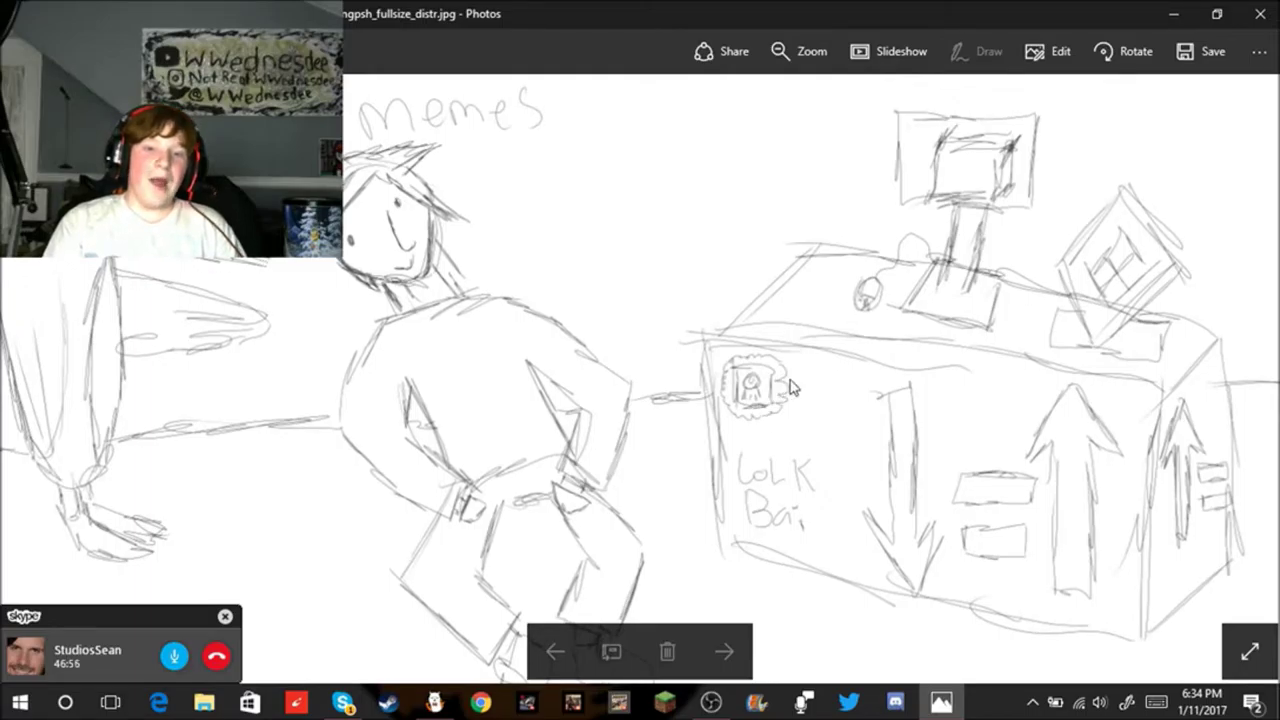
scroll(870, 388, "down", 3)
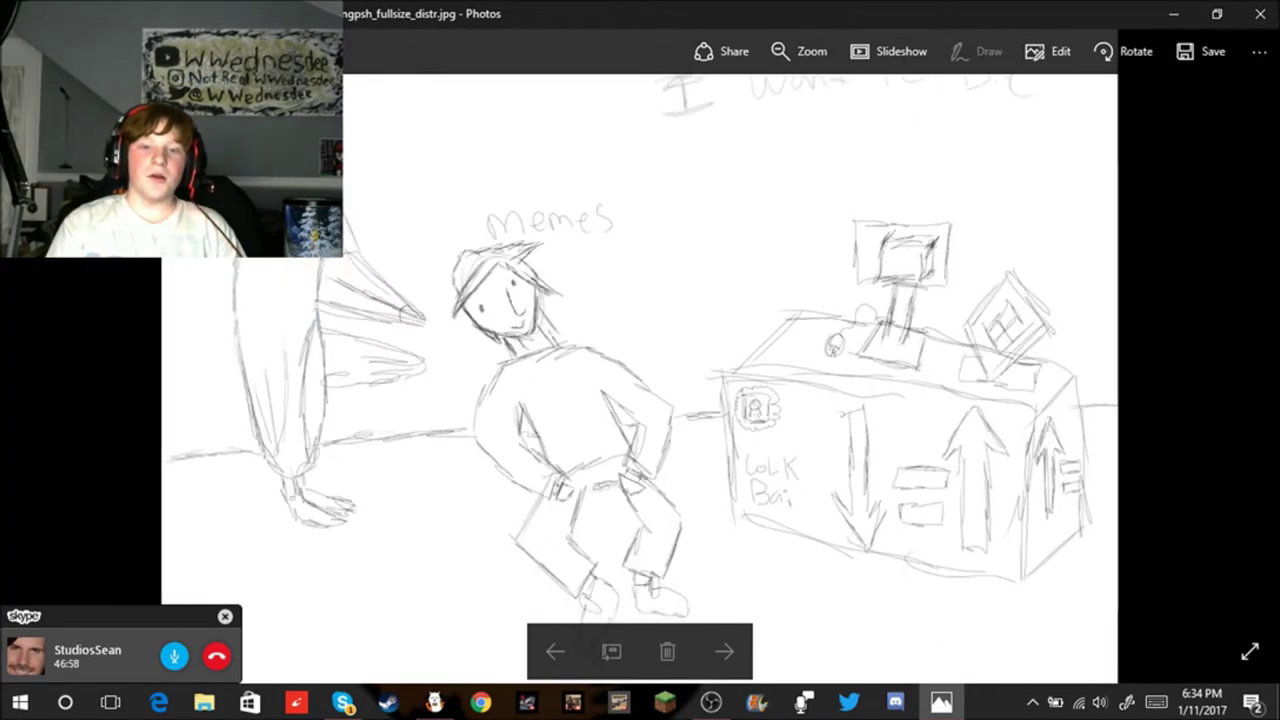
scroll(1210, 420, "up", 5)
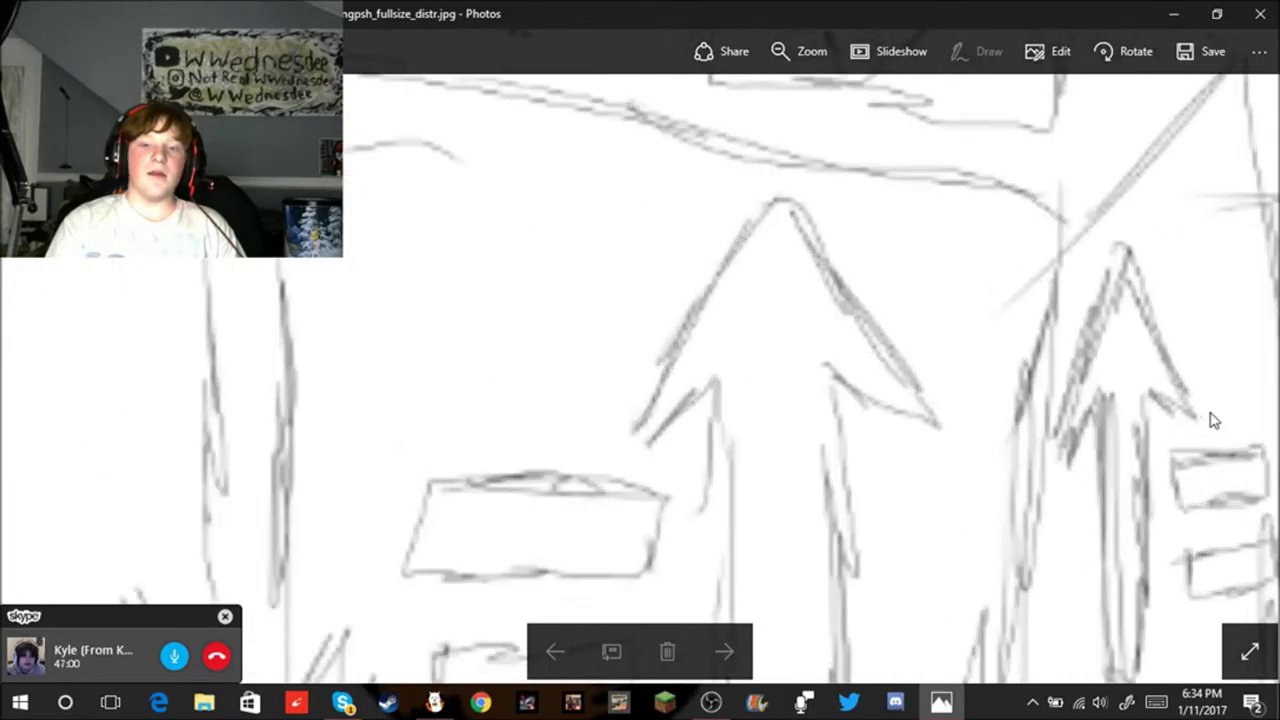
scroll(1210, 420, "up", 5)
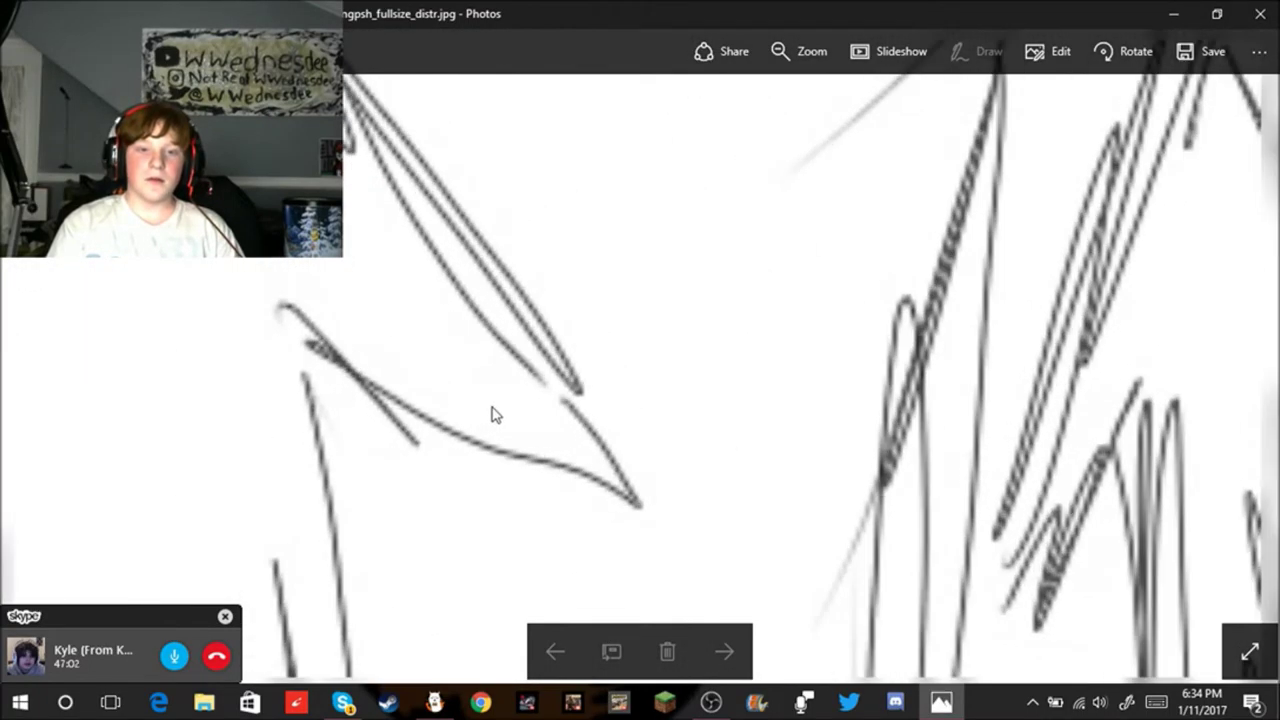
scroll(677, 428, "down", 8)
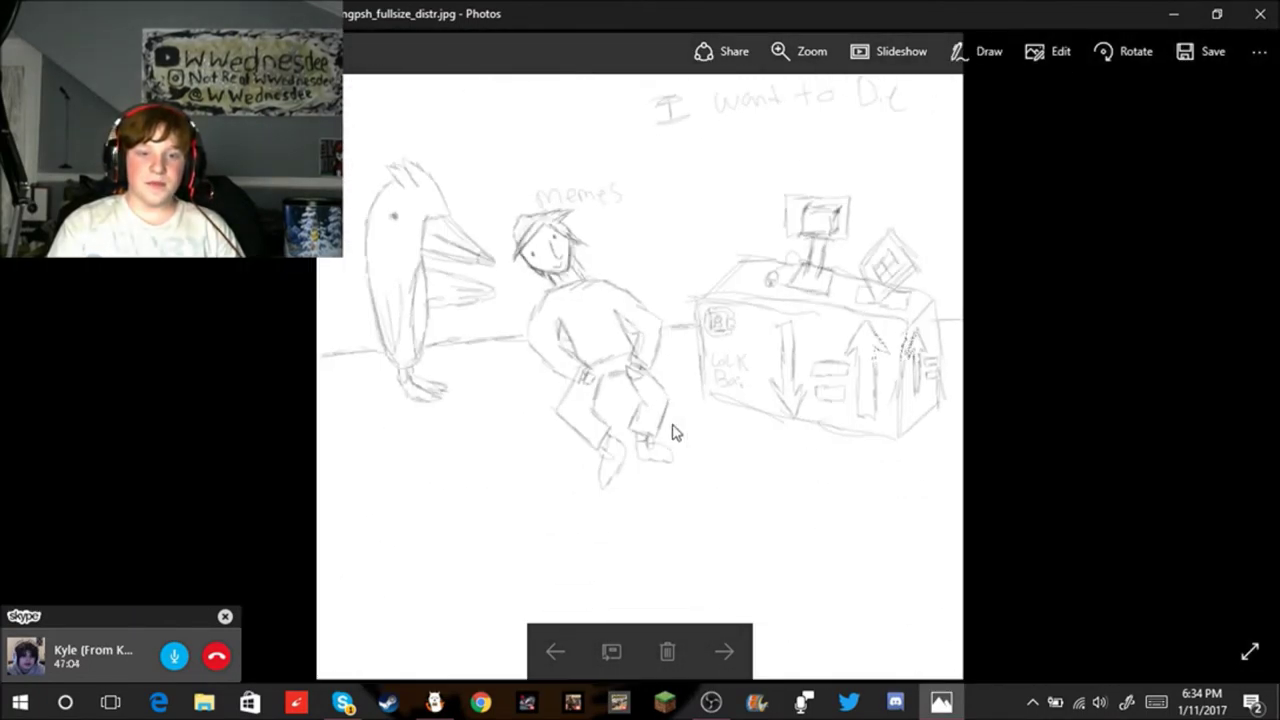
scroll(590, 340, "down", 2)
scroll(660, 199, "up", 2)
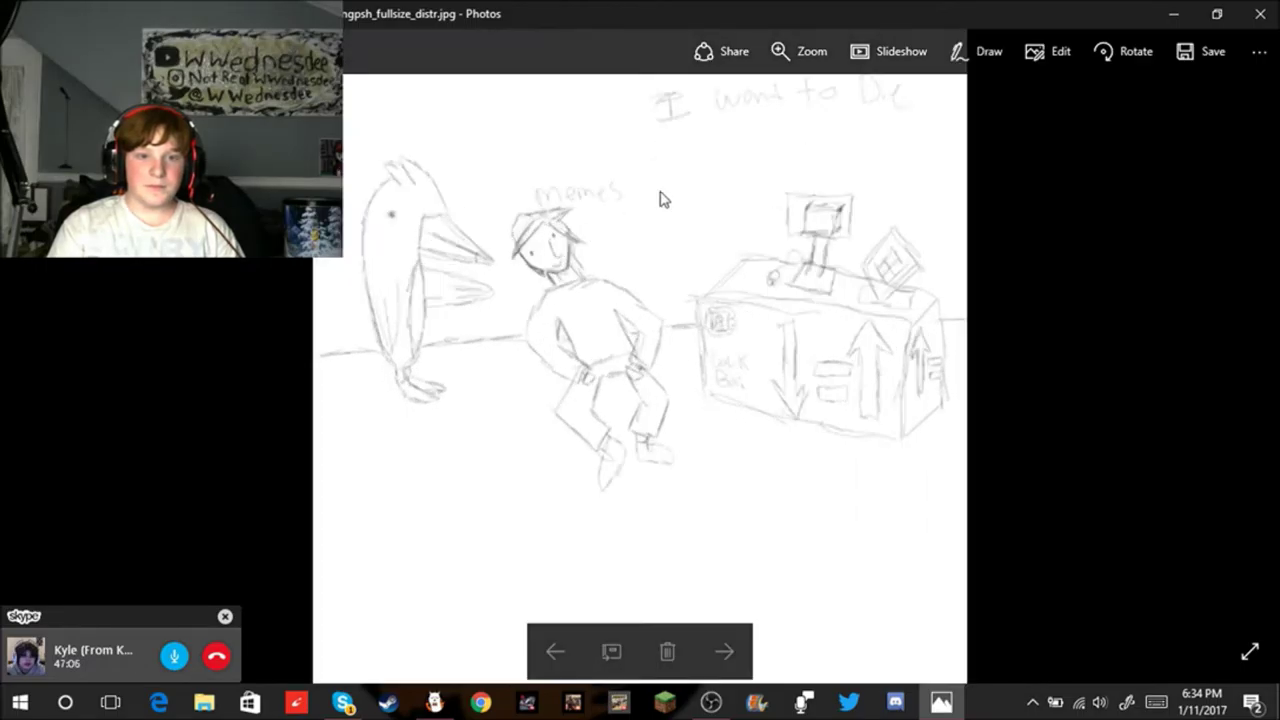
left_click(1256, 14)
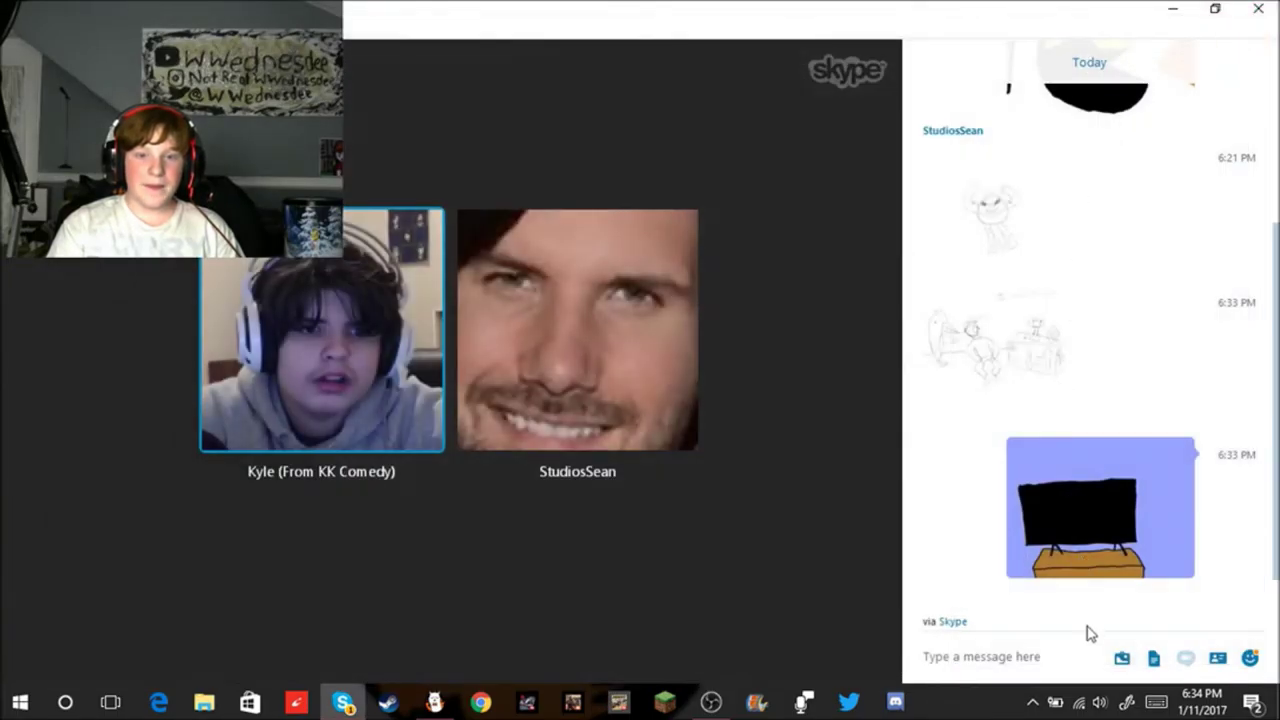
Step: Send two short chat messages naming call participants, then minimise Skype and return to FireAlpaca
left_click(1059, 645)
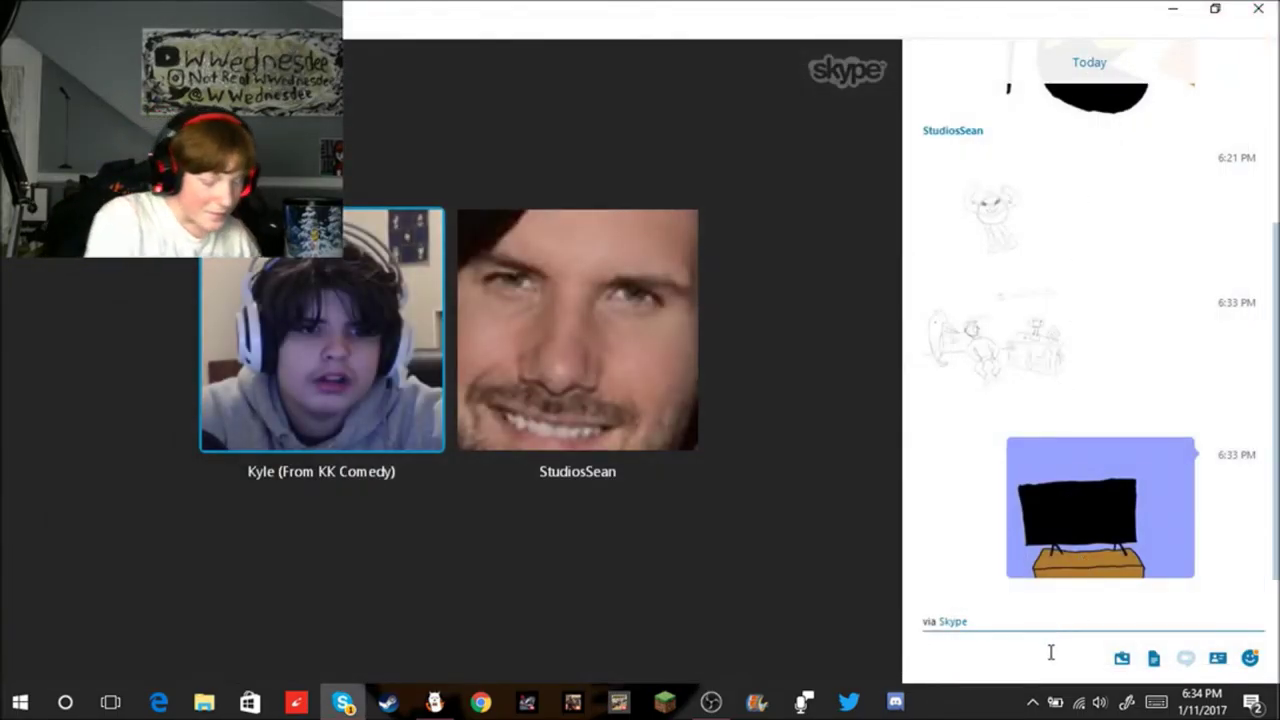
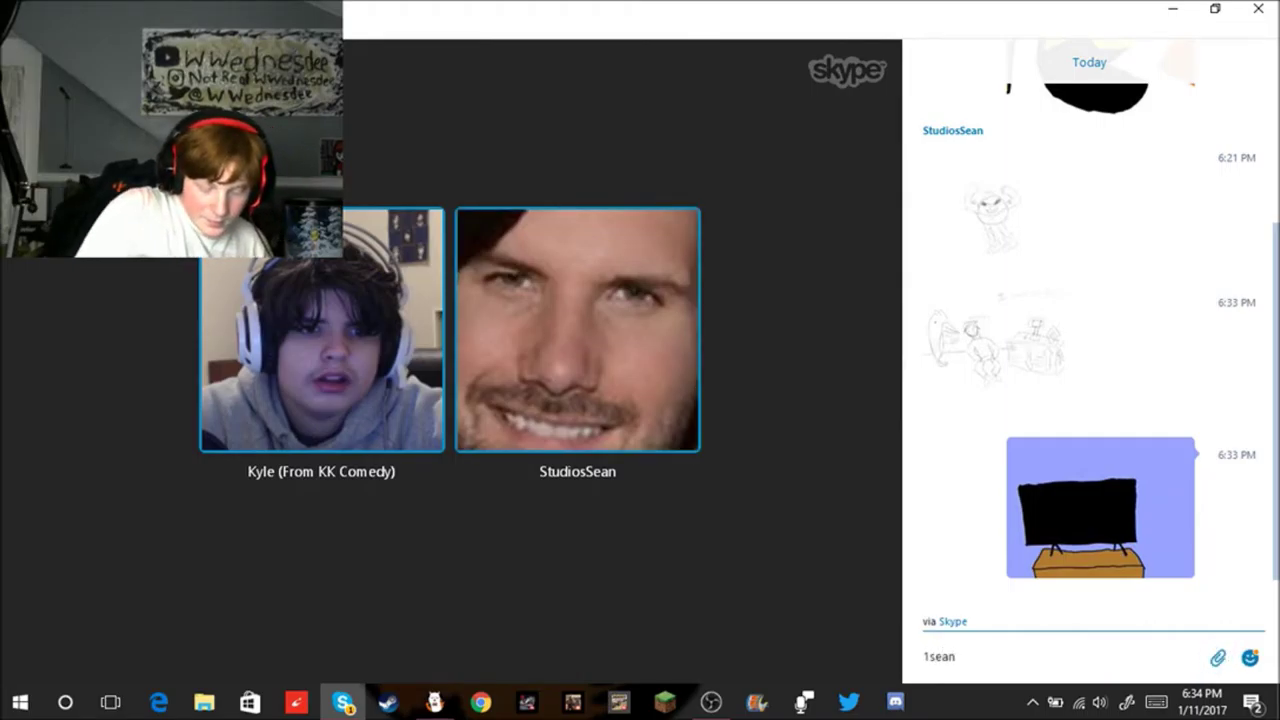
key("Return")
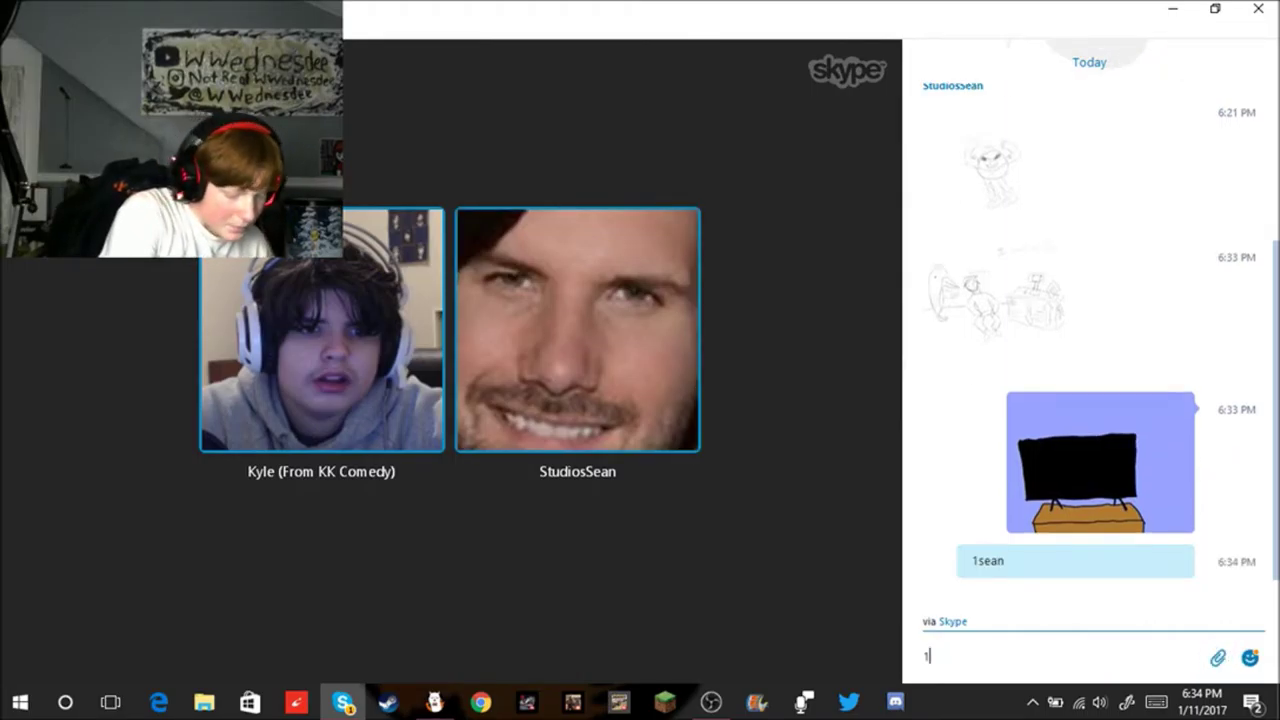
key("Return")
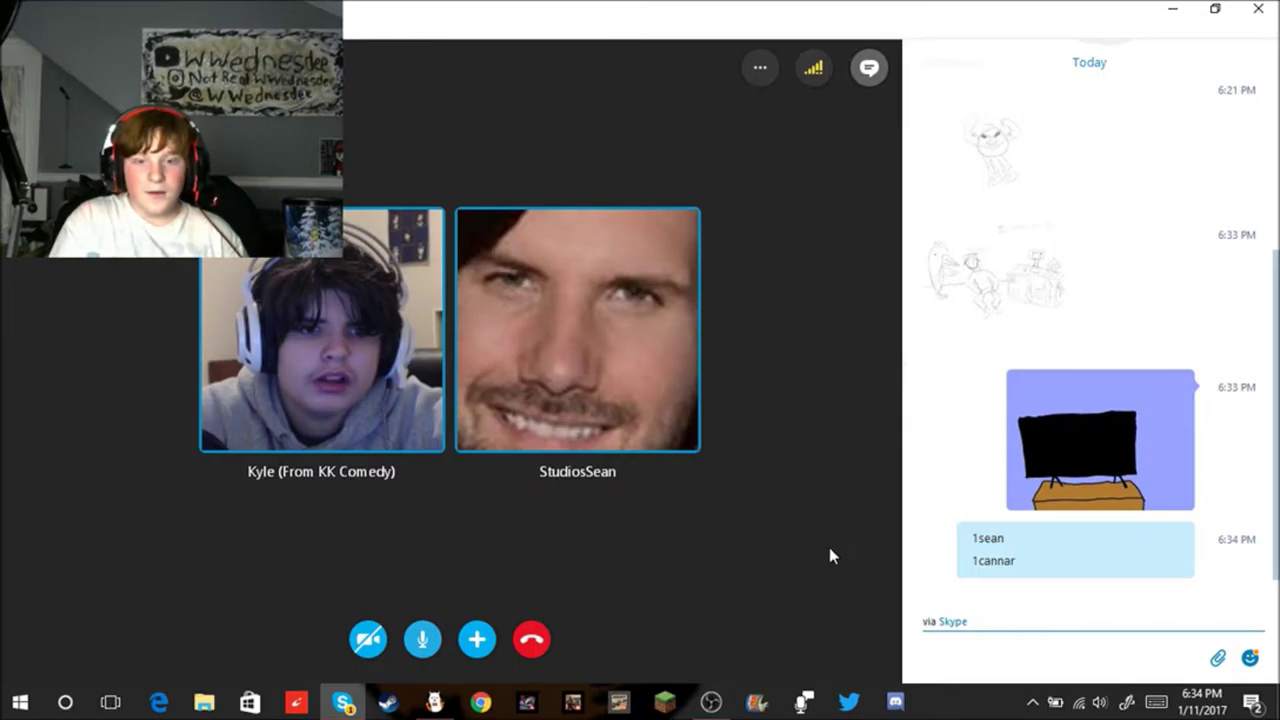
left_click(1164, 8)
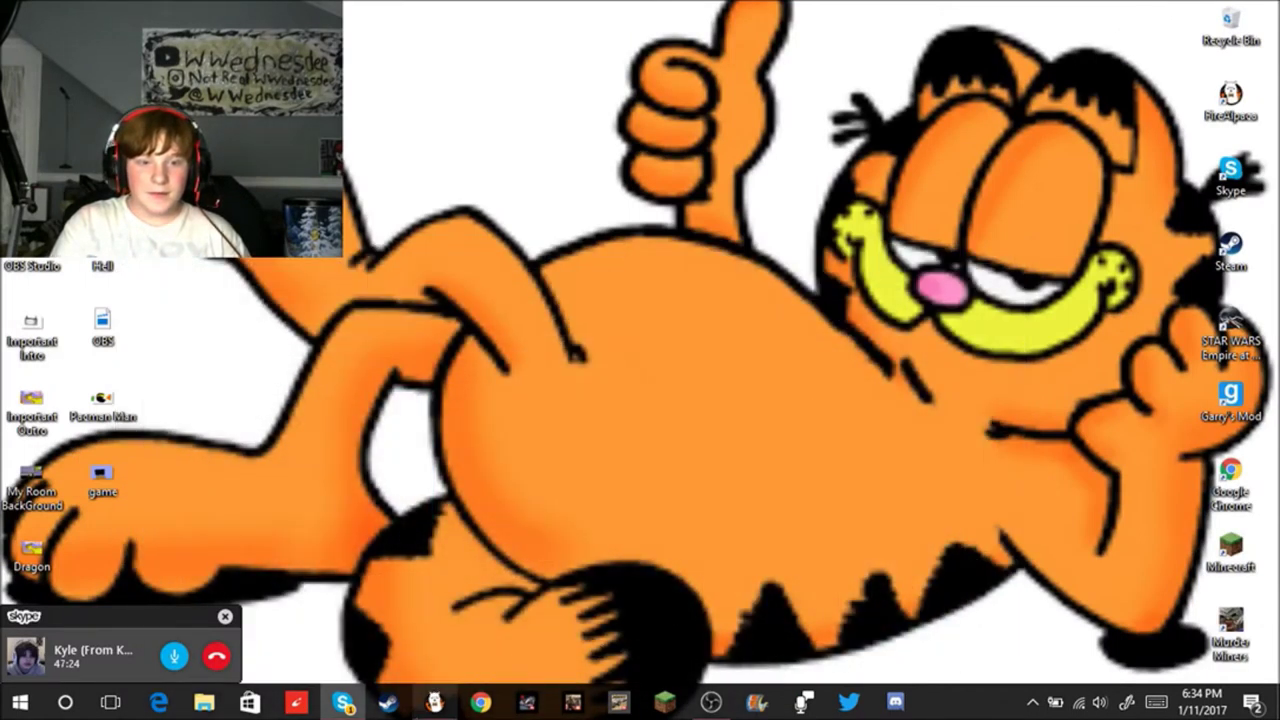
left_click(434, 702)
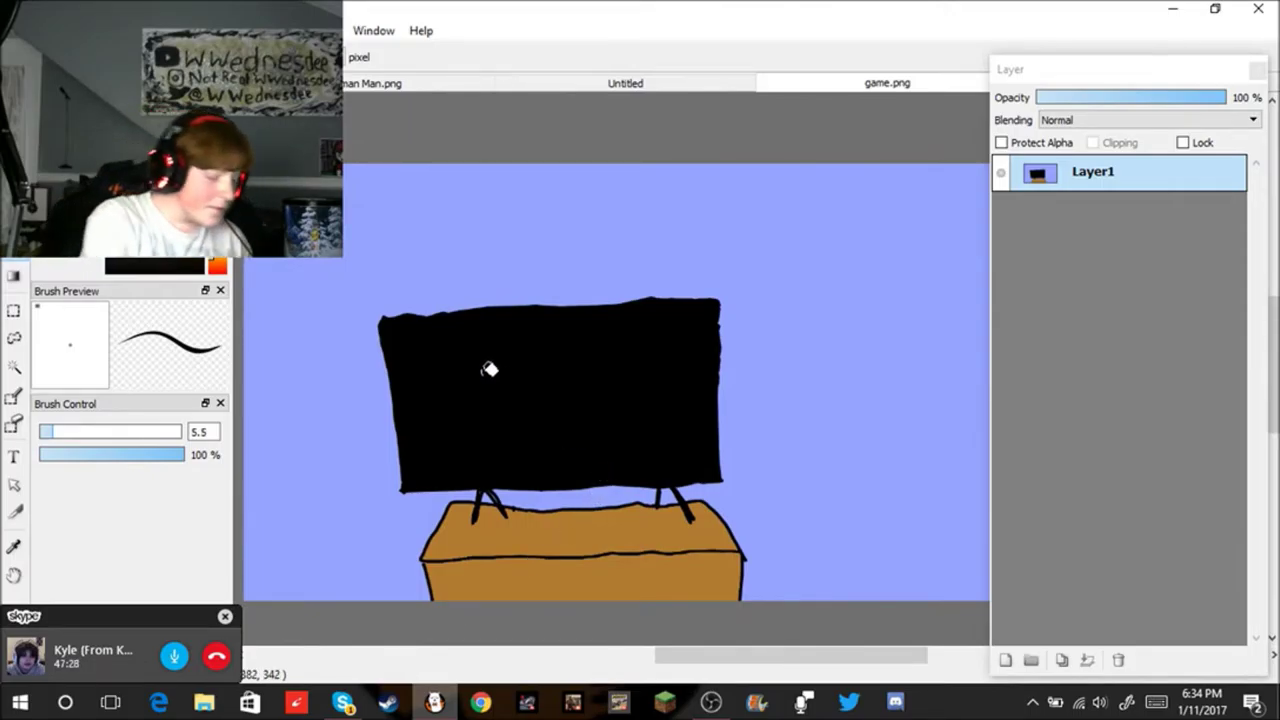
Step: Undo the TV drawing to a blank canvas, set brush size 5, and fill it light blue
key("ctrl+z")
key("ctrl+z")
key("ctrl+z")
key("ctrl+z")
key("ctrl+z")
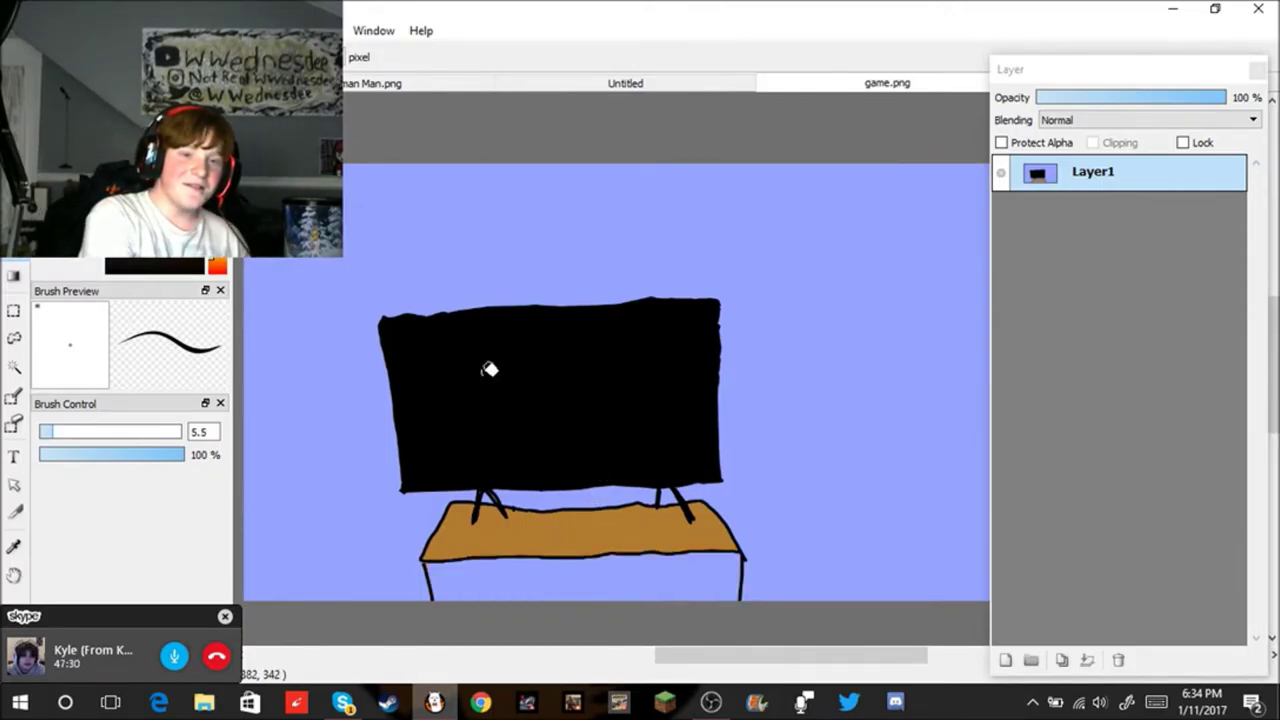
key("ctrl+z")
key("ctrl+z")
key("ctrl+z")
key("ctrl+z")
key("ctrl+z")
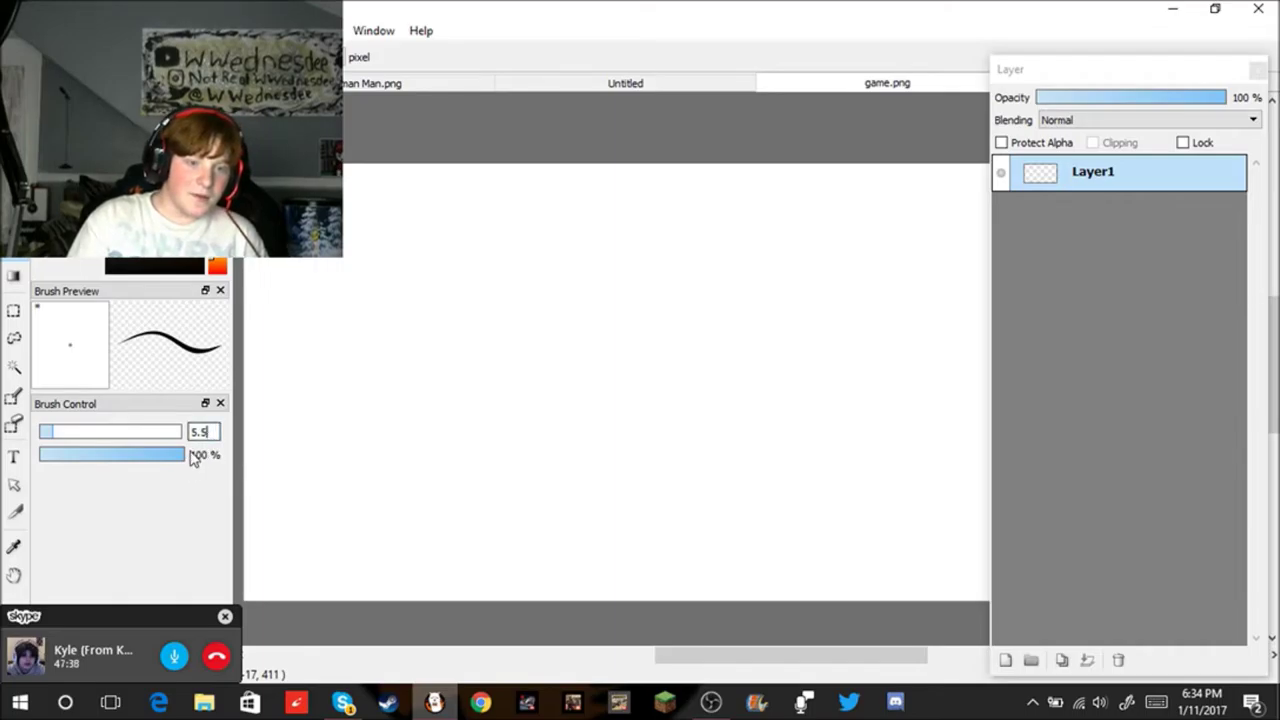
key("BackSpace")
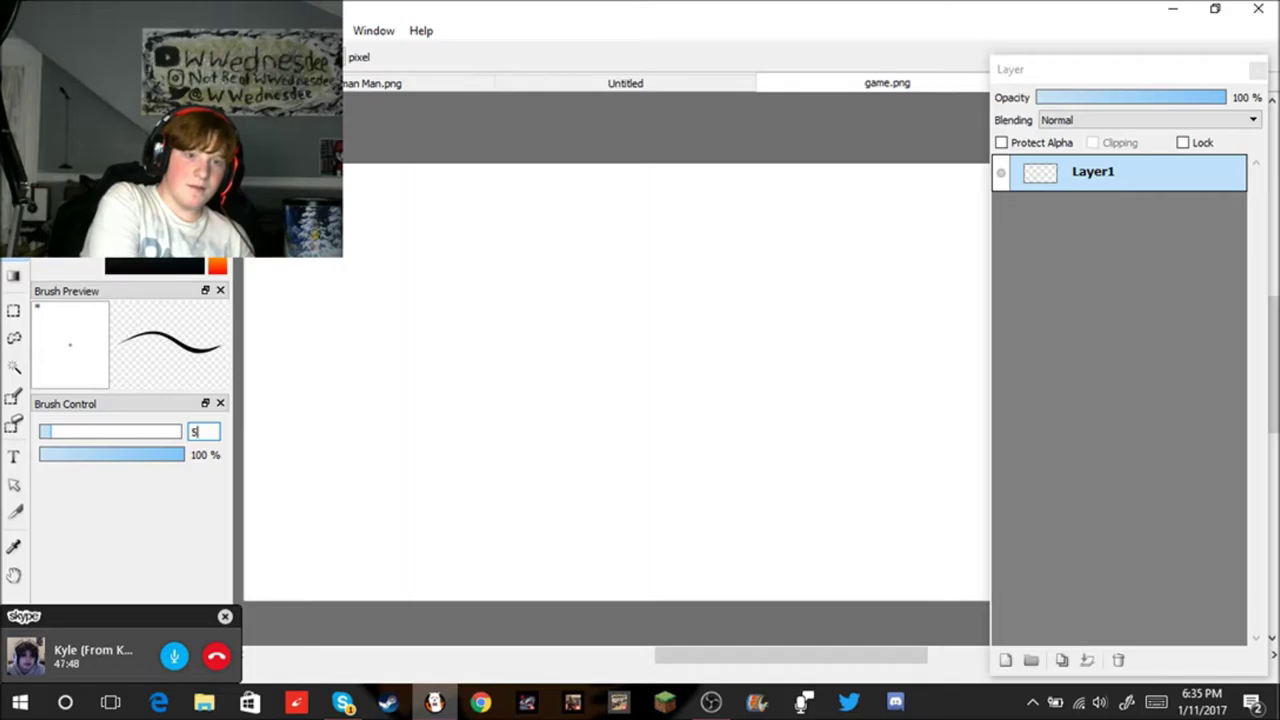
left_click(463, 322)
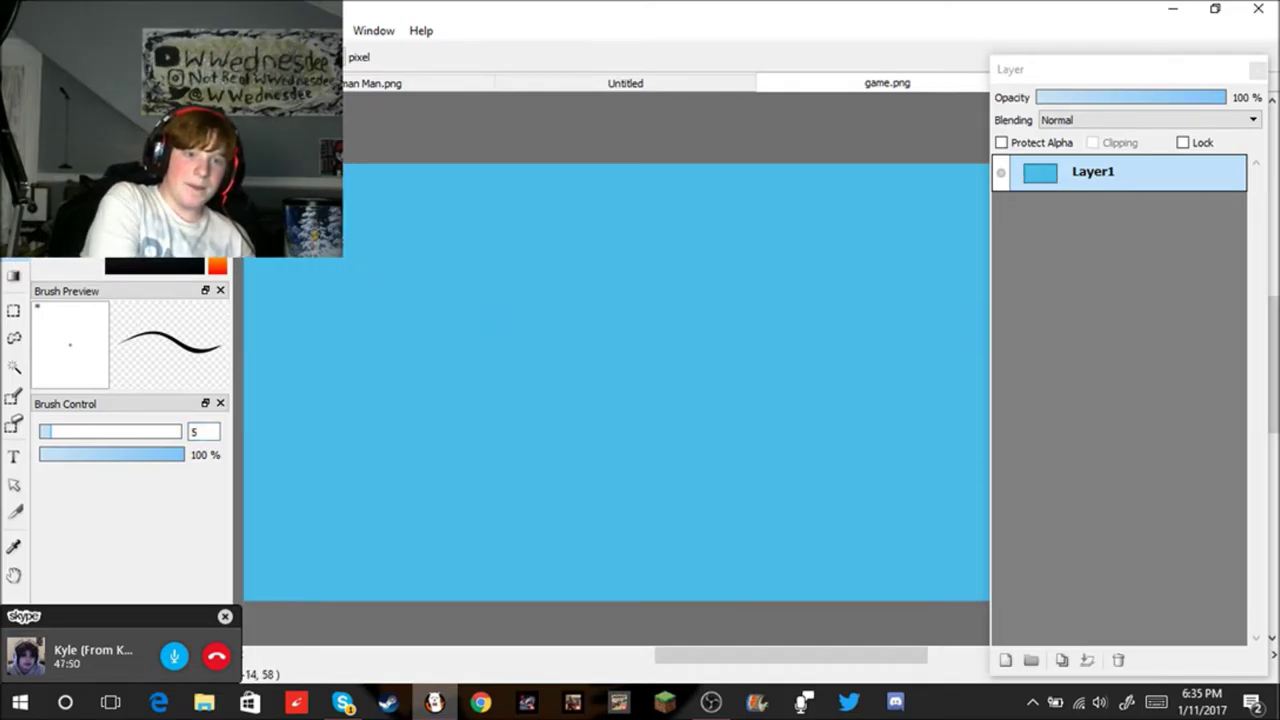
key("b")
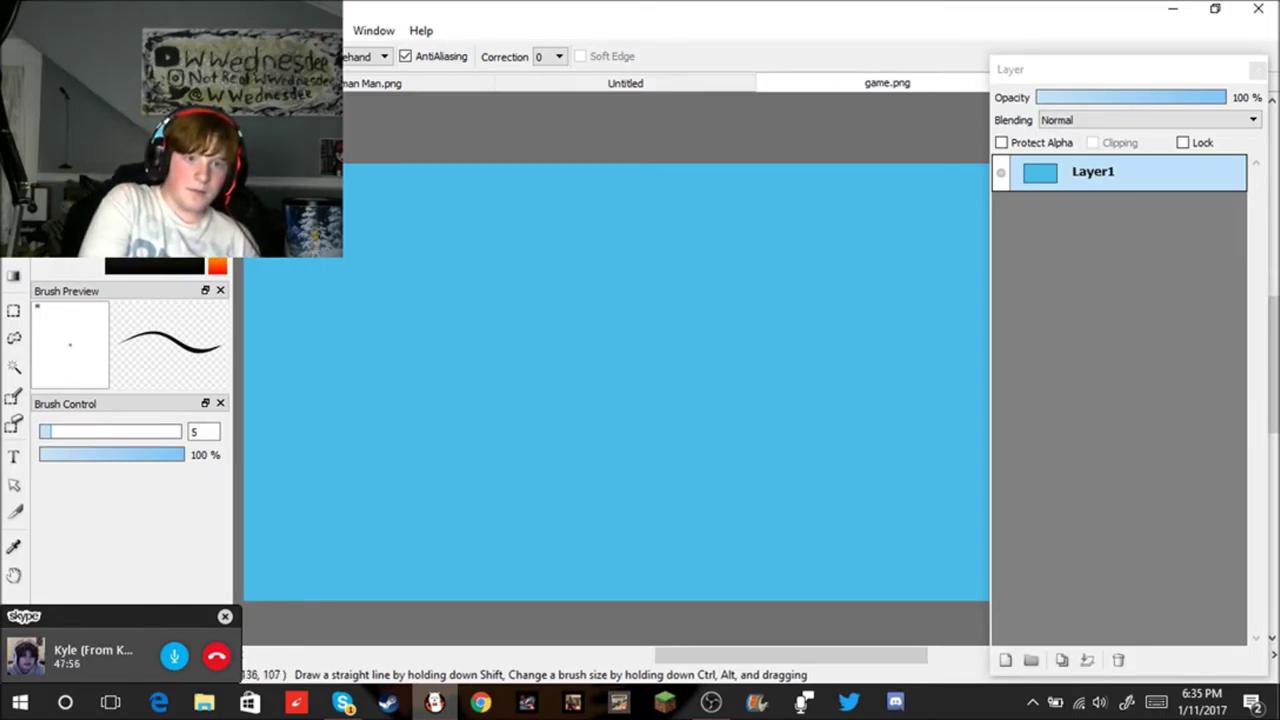
Step: Draw a yellow outlined L on the blue canvas, redrawing it after a first attempt
left_click_drag(385, 222, 366, 306)
left_click_drag(388, 208, 360, 311)
left_click_drag(422, 343, 410, 305)
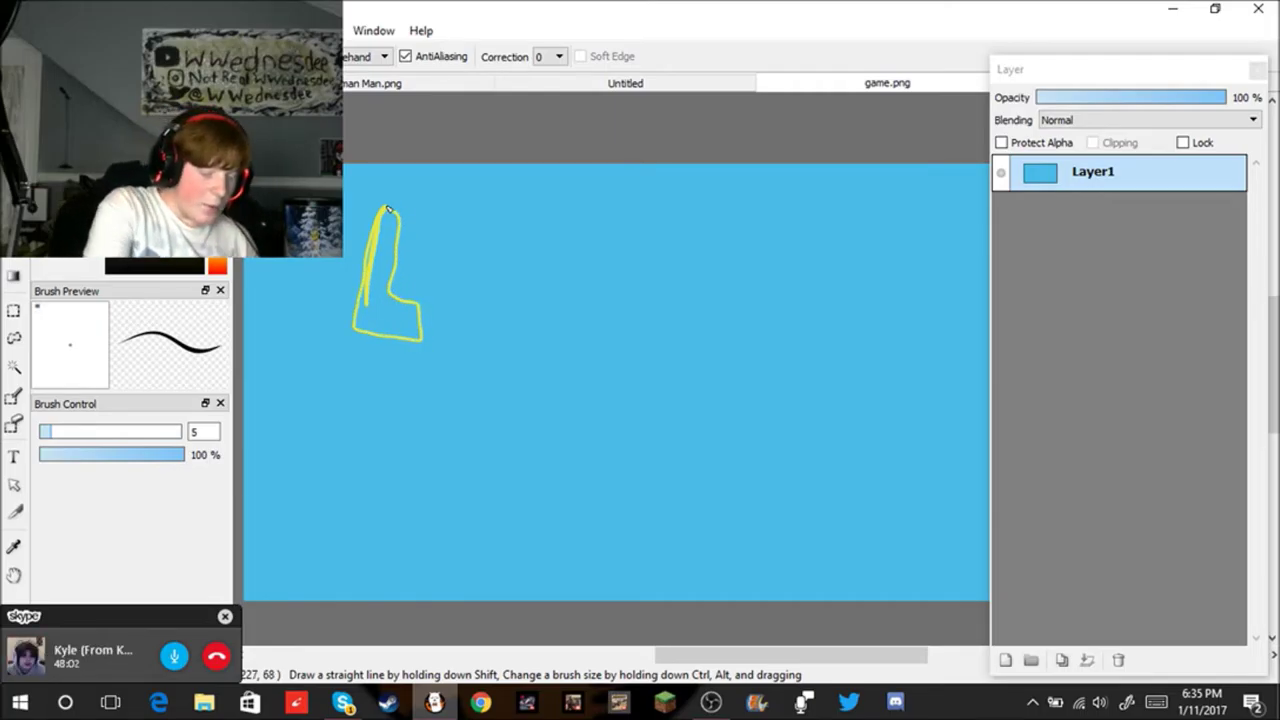
key("Delete")
key("ctrl+z")
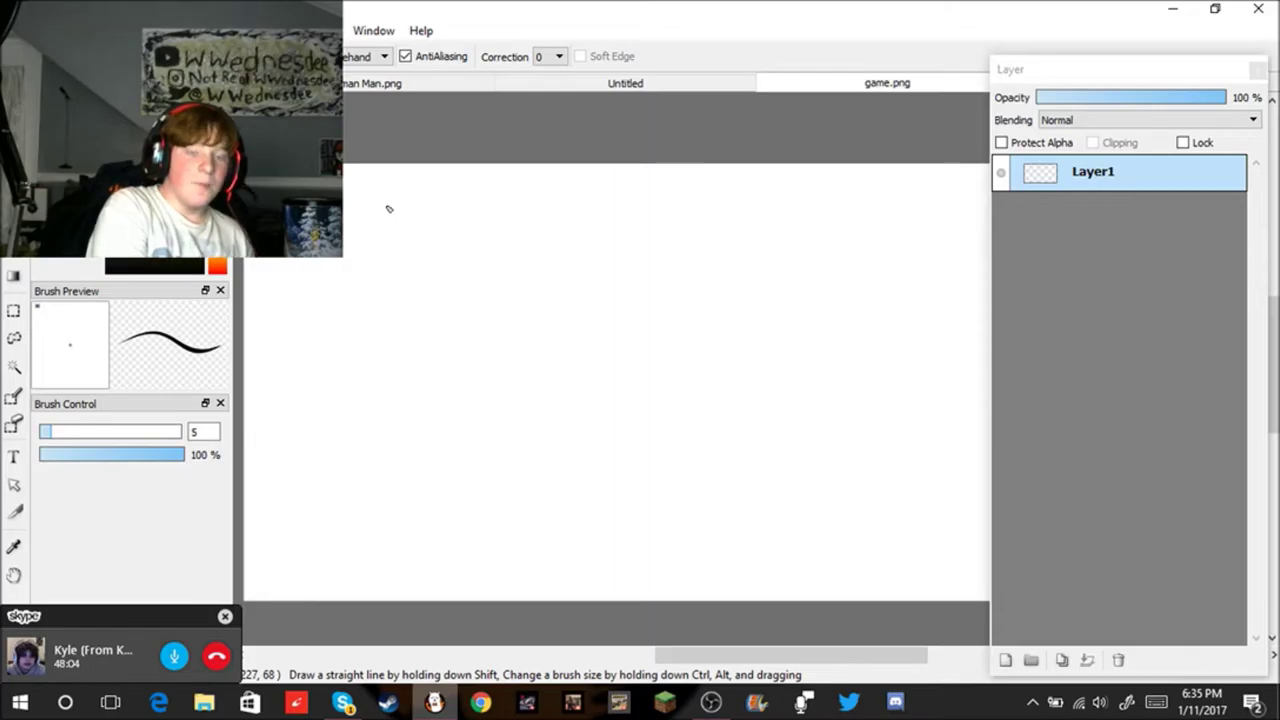
key("ctrl+y")
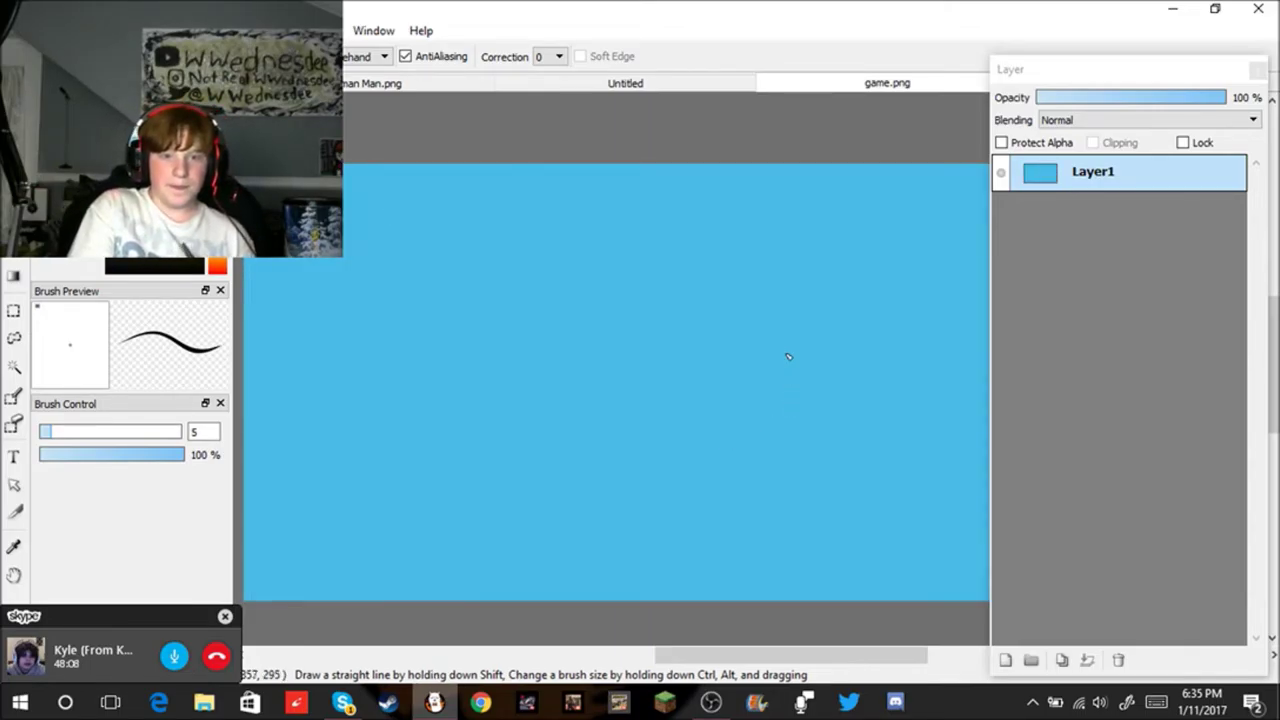
left_click_drag(473, 236, 461, 352)
left_click_drag(540, 318, 504, 309)
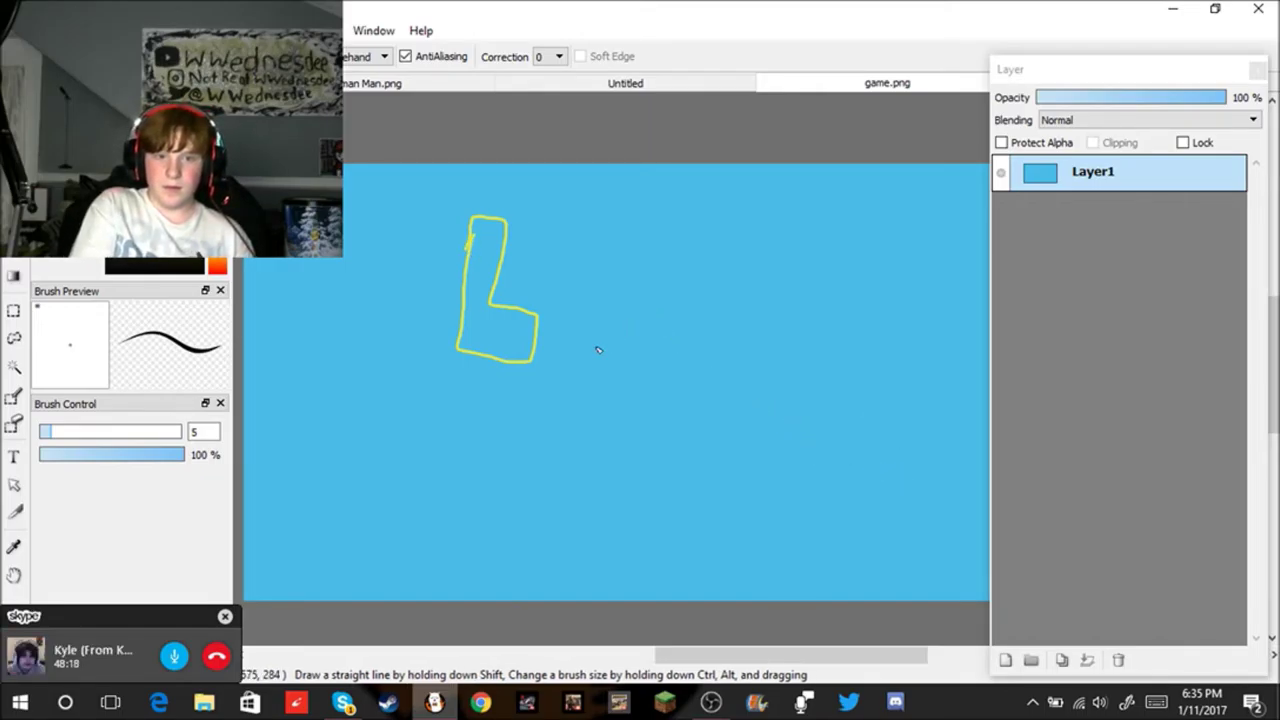
Step: Attempt a yellow A beside the L, undoing the unwanted strokes
mouse_move(560, 370)
left_mouse_down()
mouse_move(605, 240)
mouse_move(601, 370)
left_mouse_up()
left_click_drag(587, 302, 603, 330)
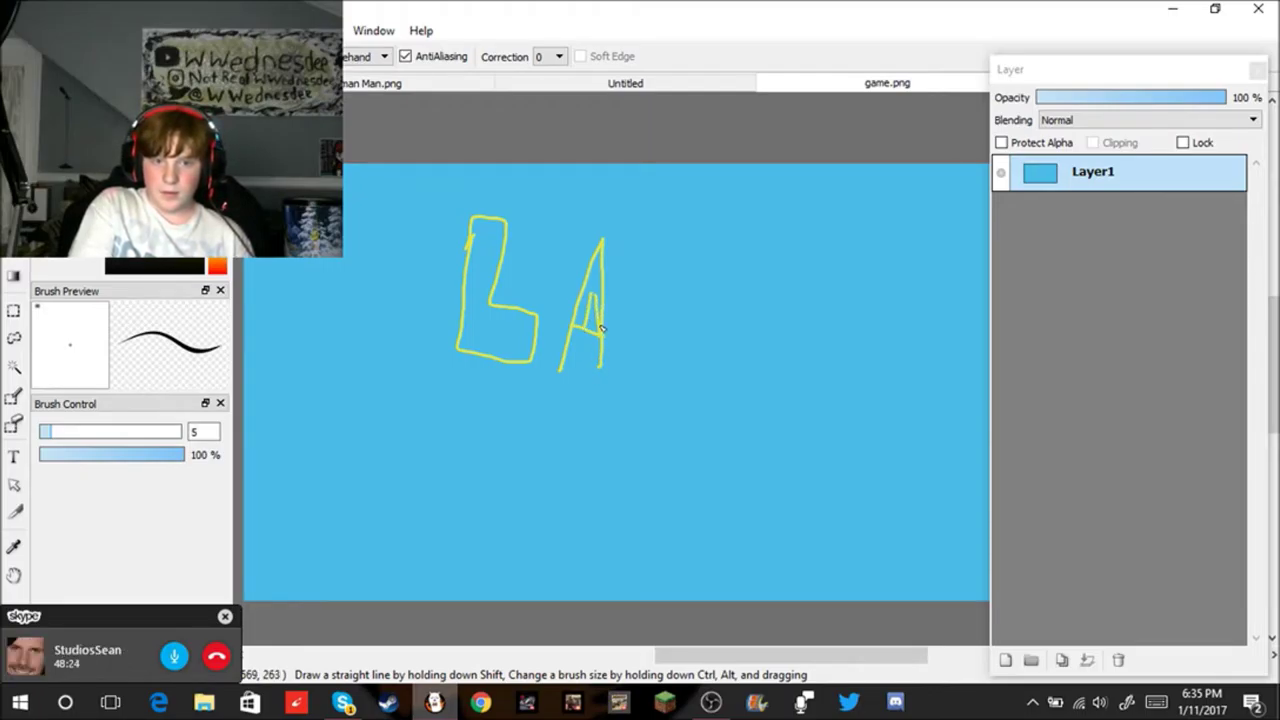
key("ctrl+z")
key("ctrl+z")
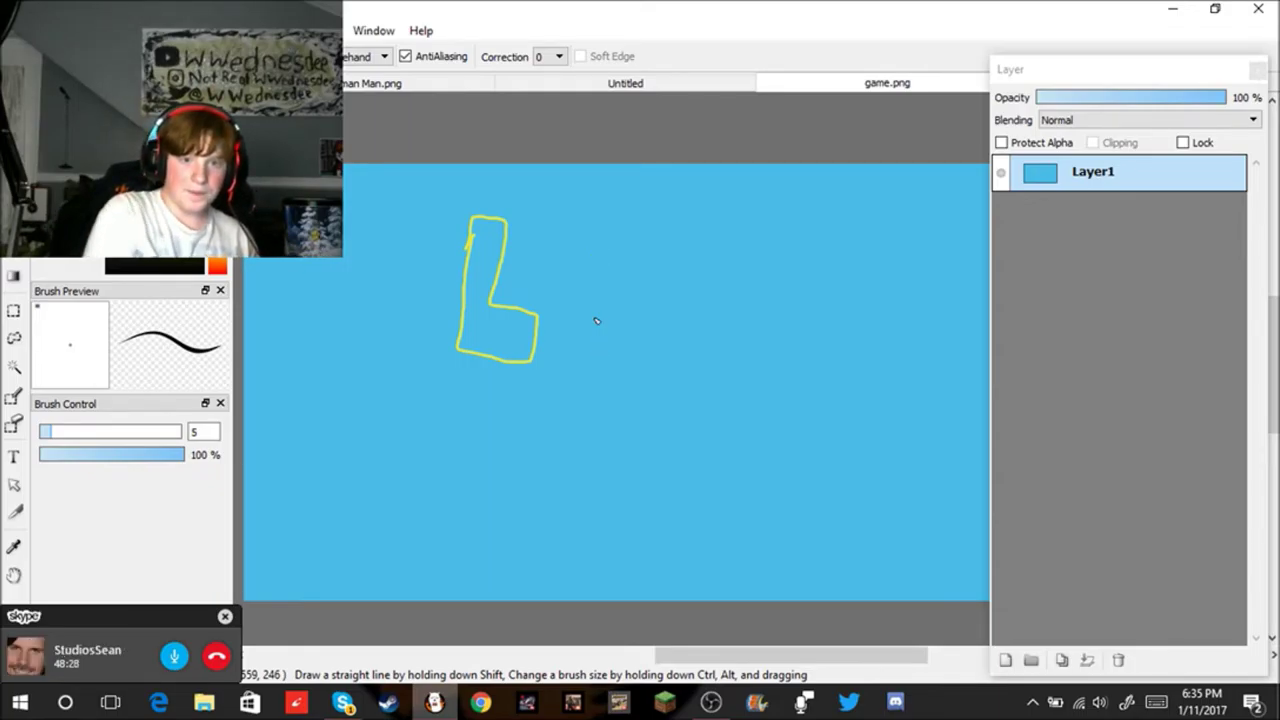
mouse_move(565, 367)
left_mouse_down()
mouse_move(610, 368)
mouse_move(634, 264)
mouse_move(647, 370)
mouse_move(689, 367)
mouse_move(688, 266)
left_mouse_up()
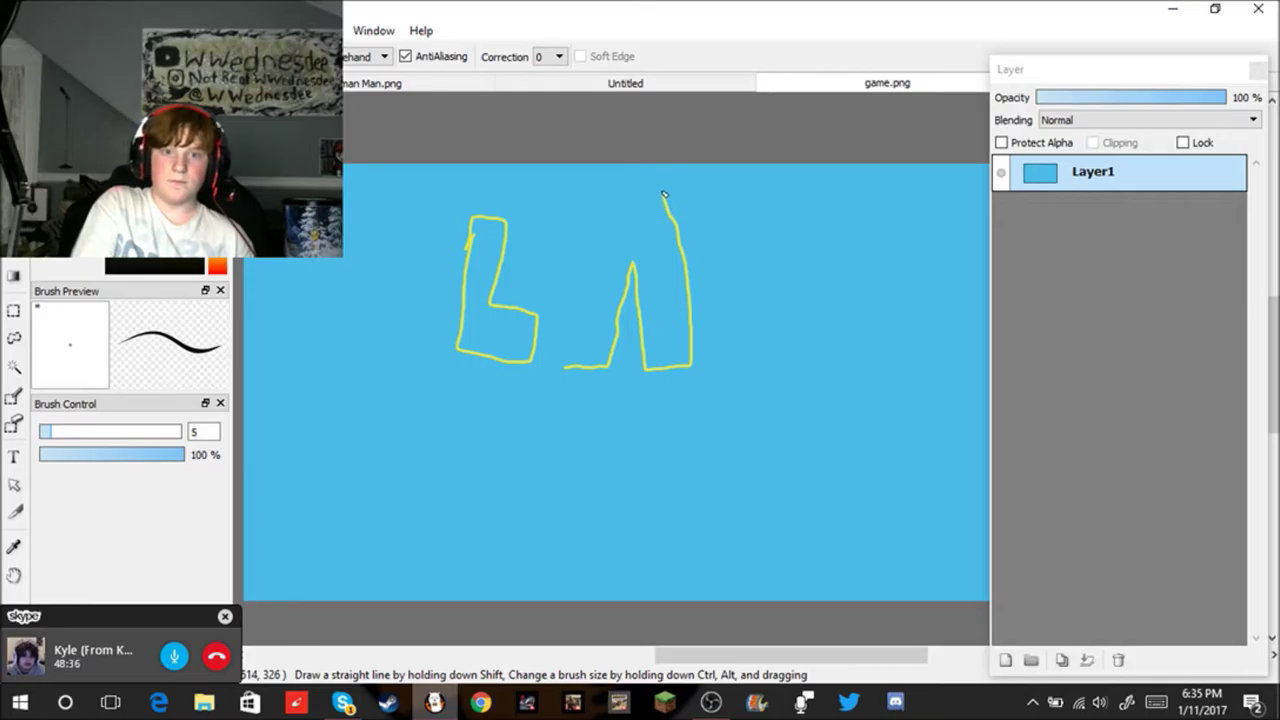
mouse_move(650, 187)
left_mouse_down()
mouse_move(602, 246)
mouse_move(574, 355)
left_mouse_up()
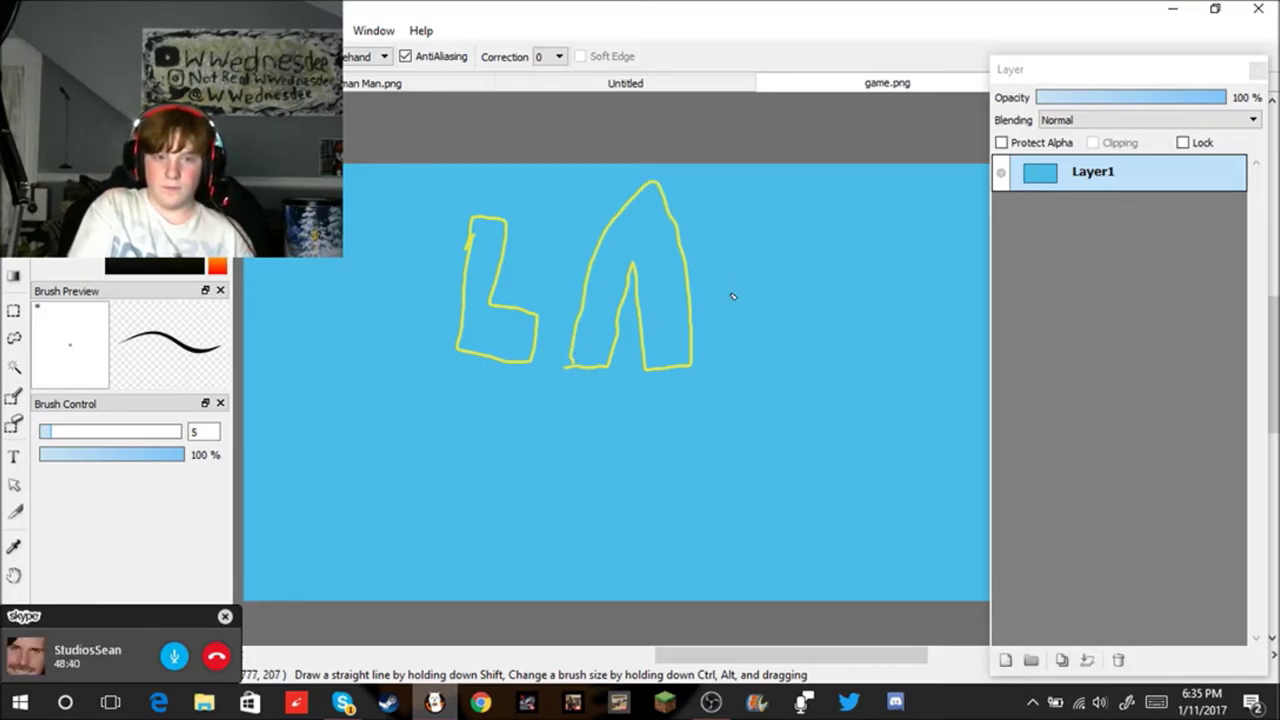
key("ctrl+z")
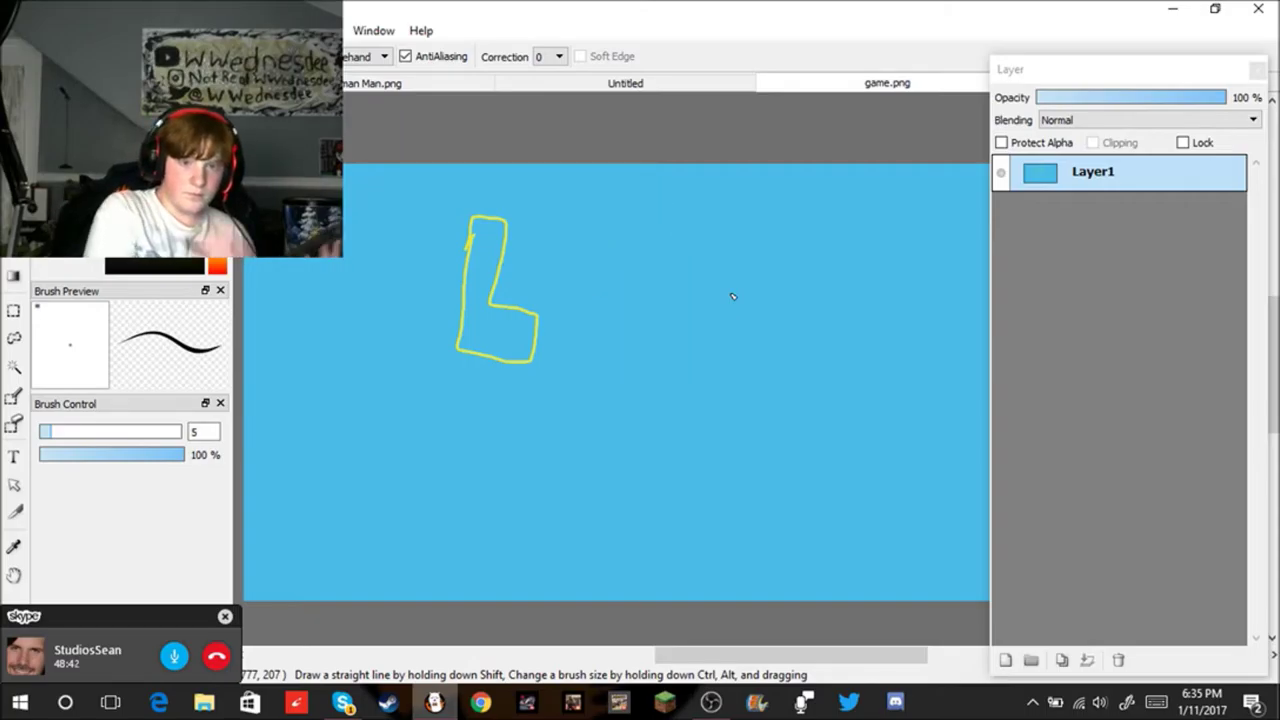
Step: Make further A attempts beside the L and undo them all, leaving only the L
mouse_move(541, 357)
left_mouse_down()
mouse_move(603, 370)
mouse_move(624, 293)
left_mouse_up()
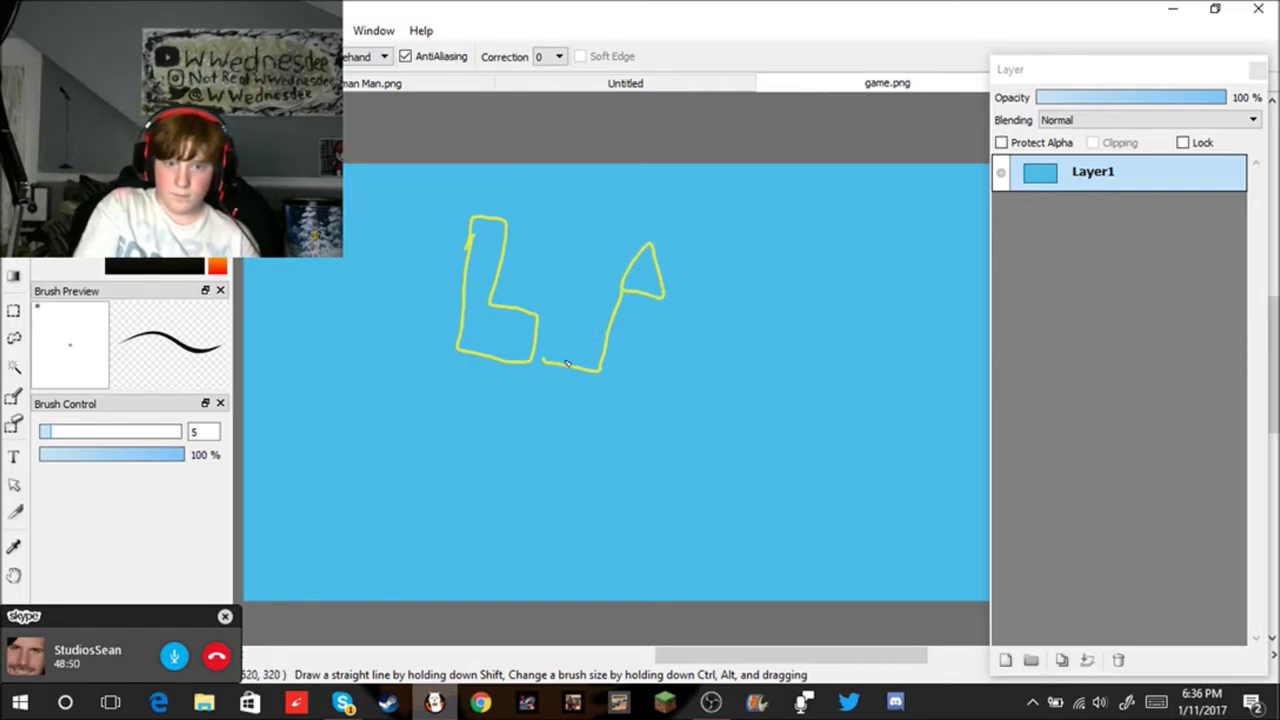
mouse_move(544, 360)
left_mouse_down()
mouse_move(631, 204)
mouse_move(661, 249)
left_mouse_up()
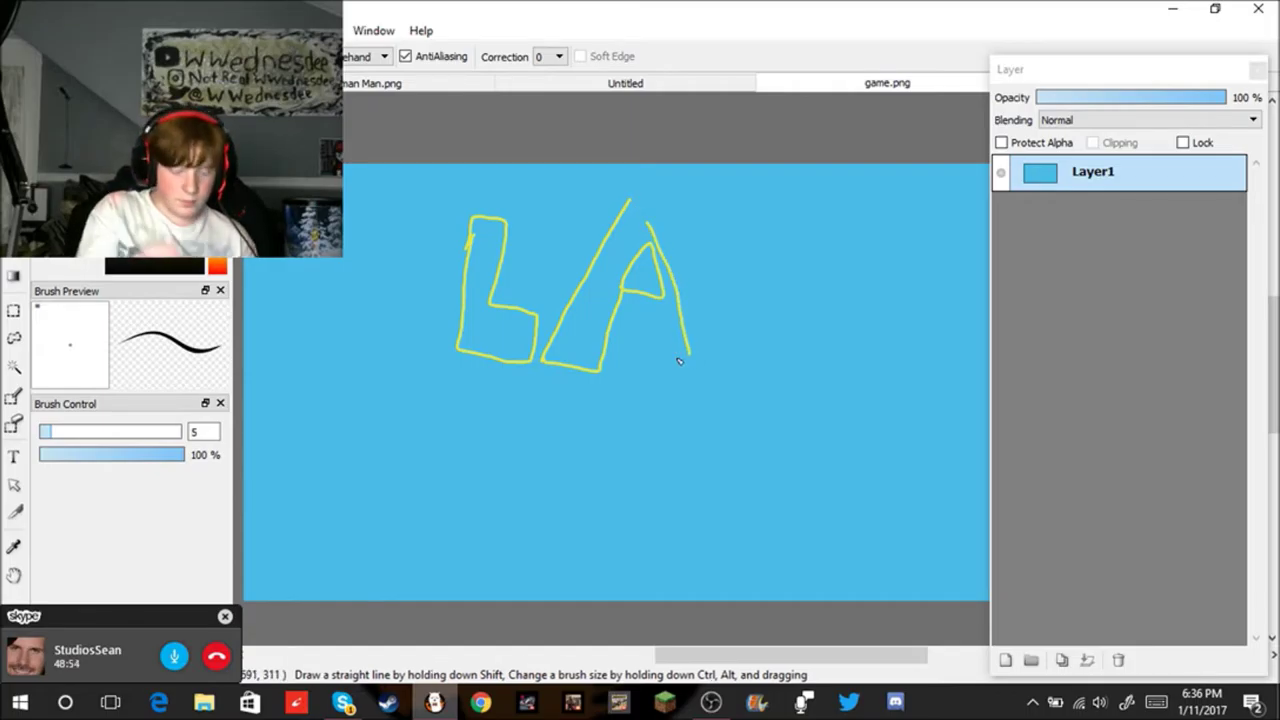
key("ctrl+z")
key("ctrl+z")
key("ctrl+z")
key("ctrl+z")
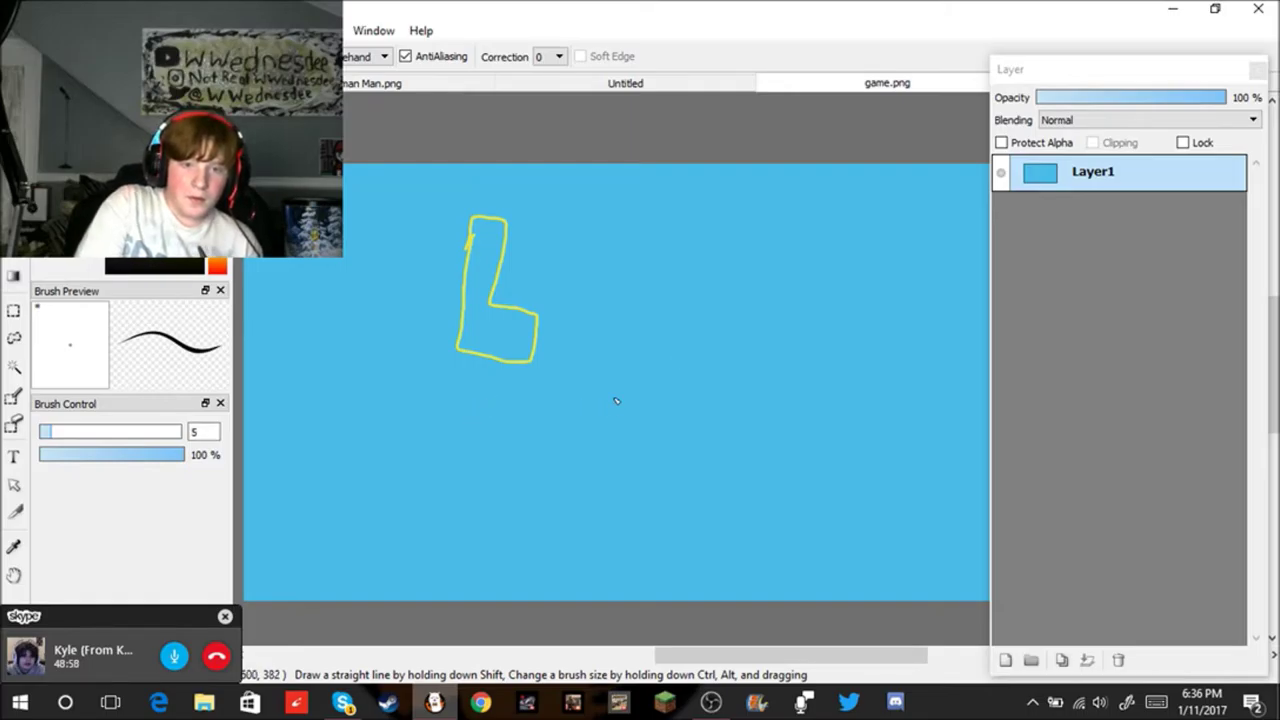
mouse_move(551, 355)
left_mouse_down()
mouse_move(592, 372)
mouse_move(622, 343)
left_mouse_up()
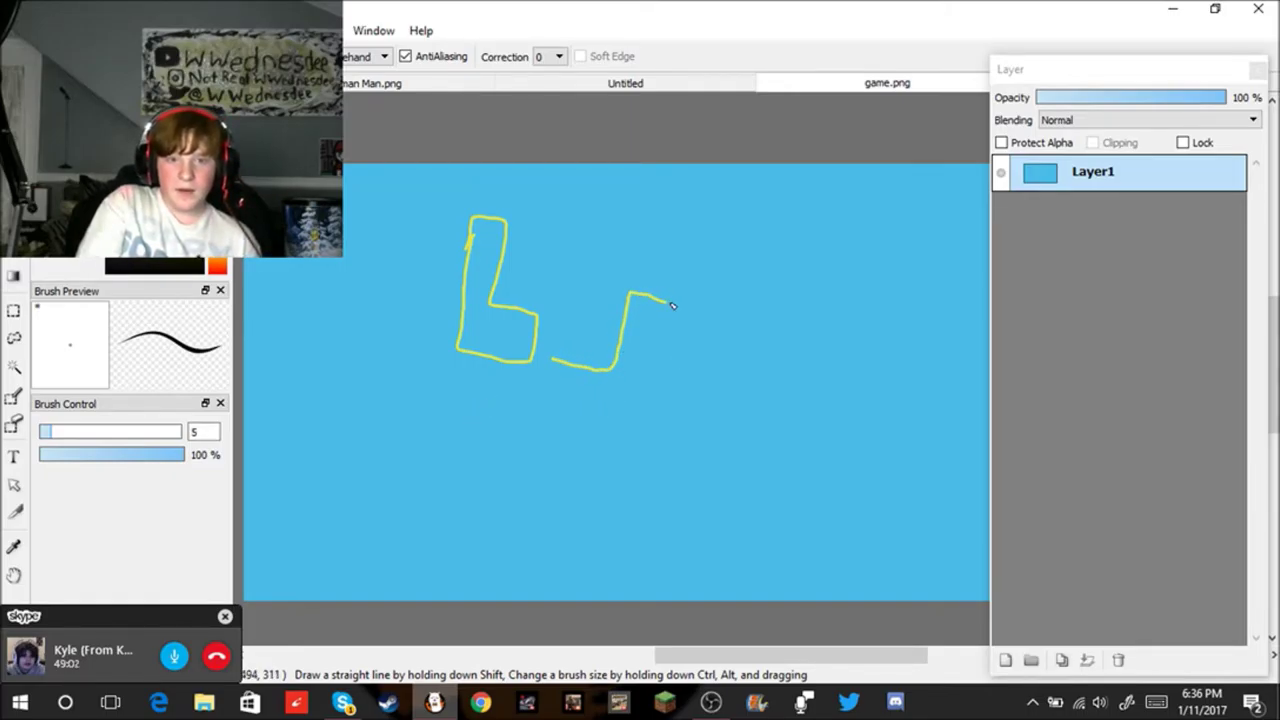
key("ctrl+z")
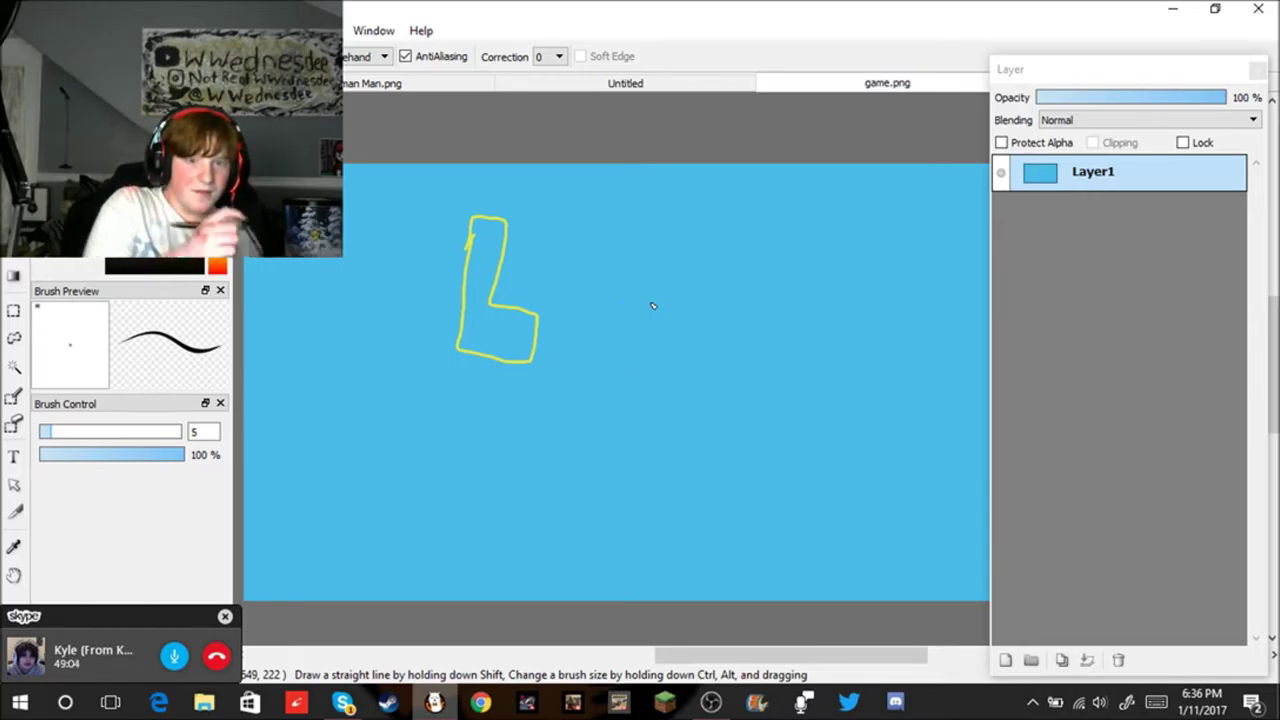
left_click_drag(564, 366, 631, 377)
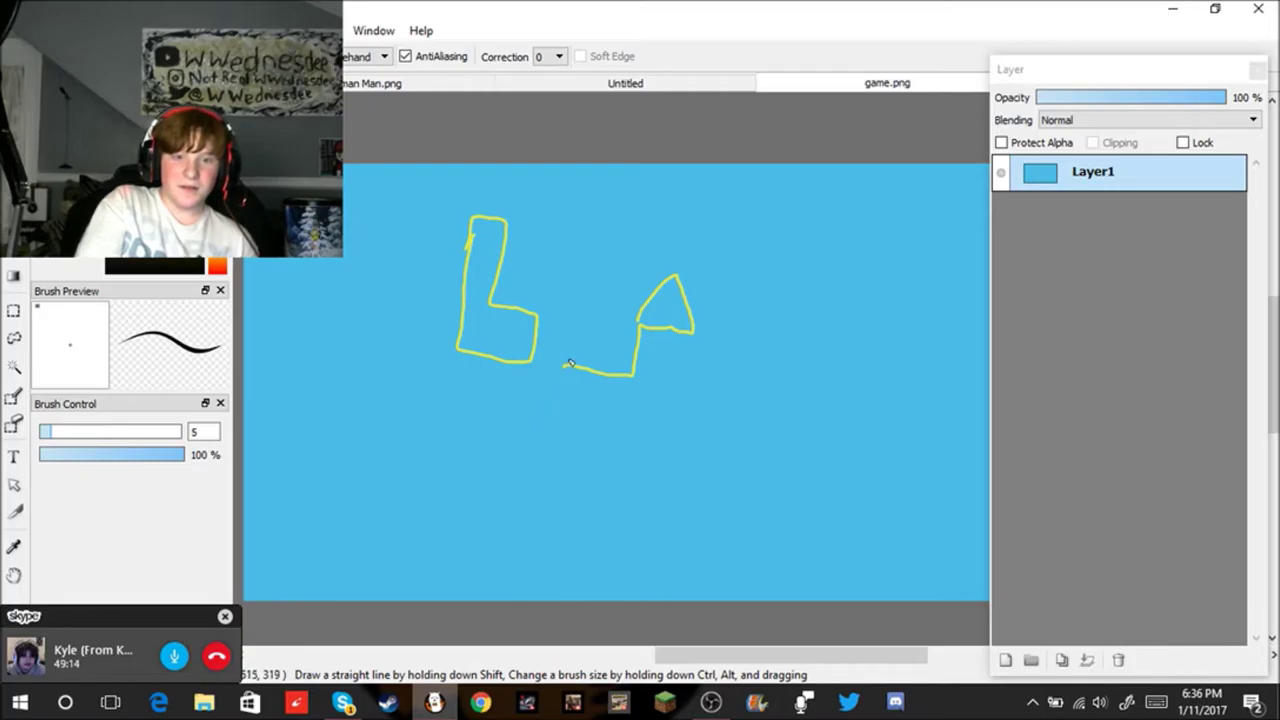
left_click_drag(566, 367, 633, 229)
key("ctrl+z")
key("ctrl+z")
key("ctrl+z")
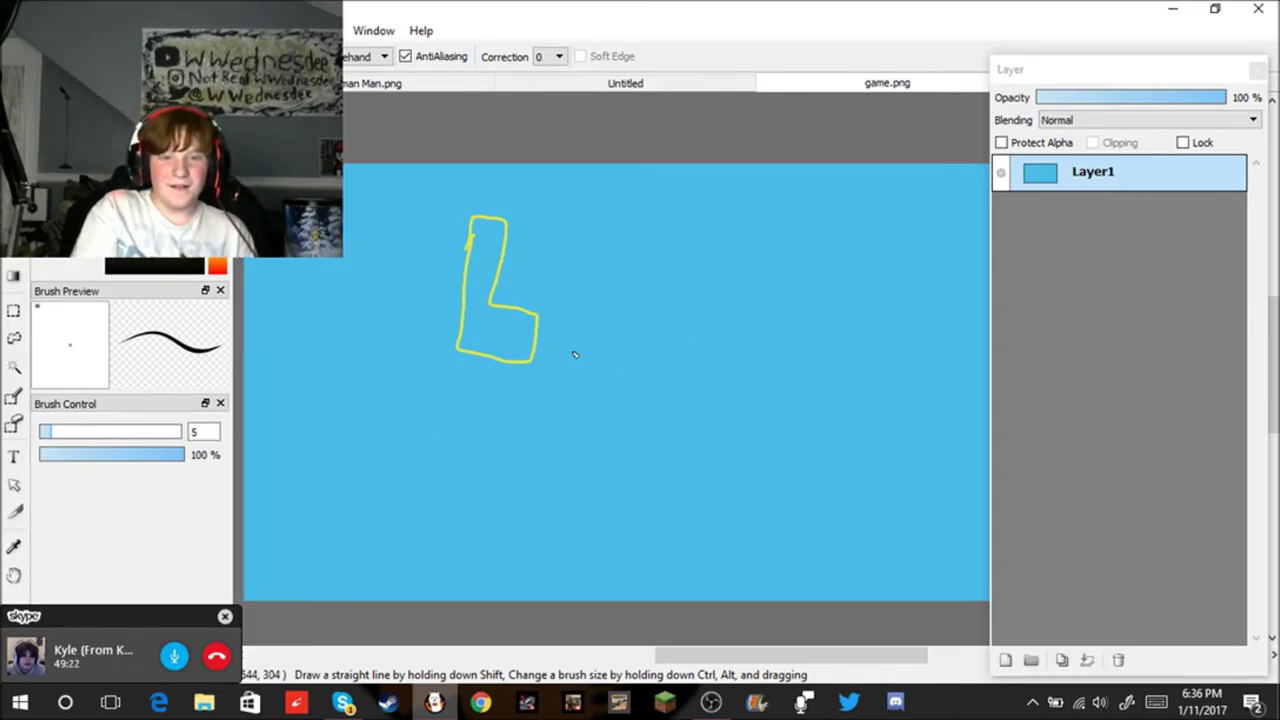
Step: Outline the letters a, z and y after the L to spell Lazy, and start an outlined T below
mouse_move(566, 357)
left_mouse_down()
mouse_move(583, 301)
mouse_move(613, 299)
left_mouse_up()
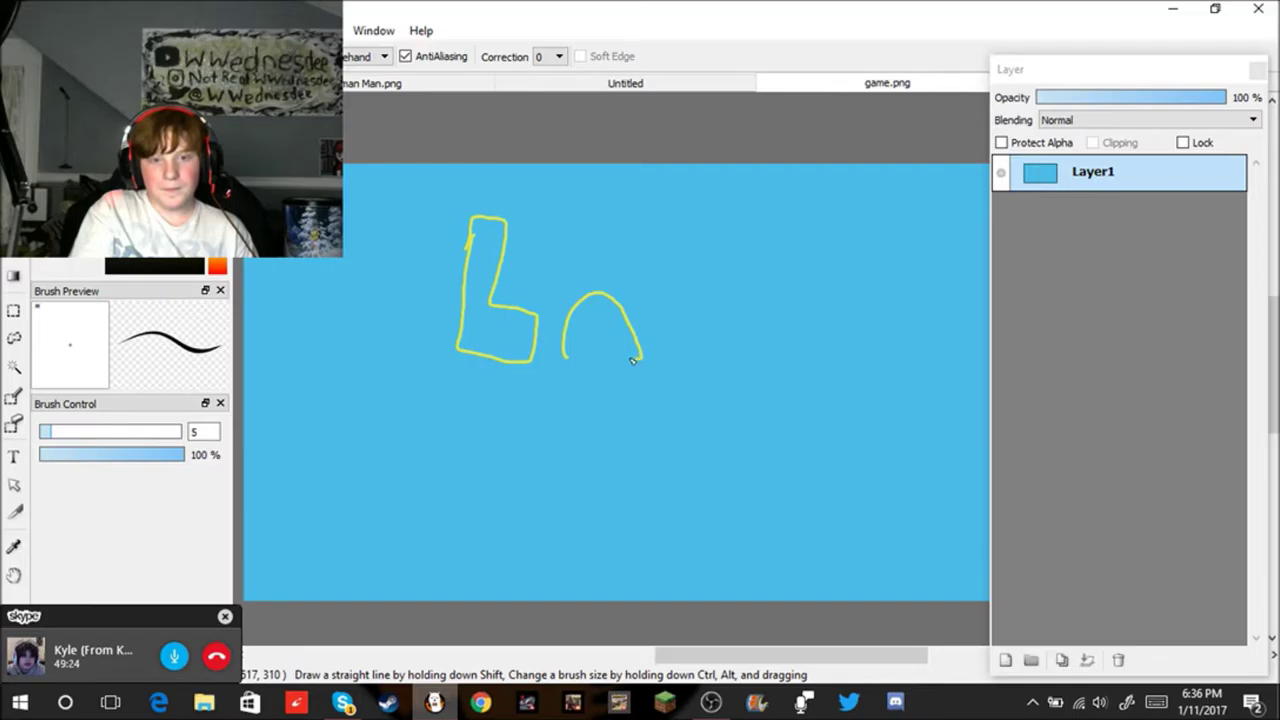
left_click_drag(593, 318, 591, 307)
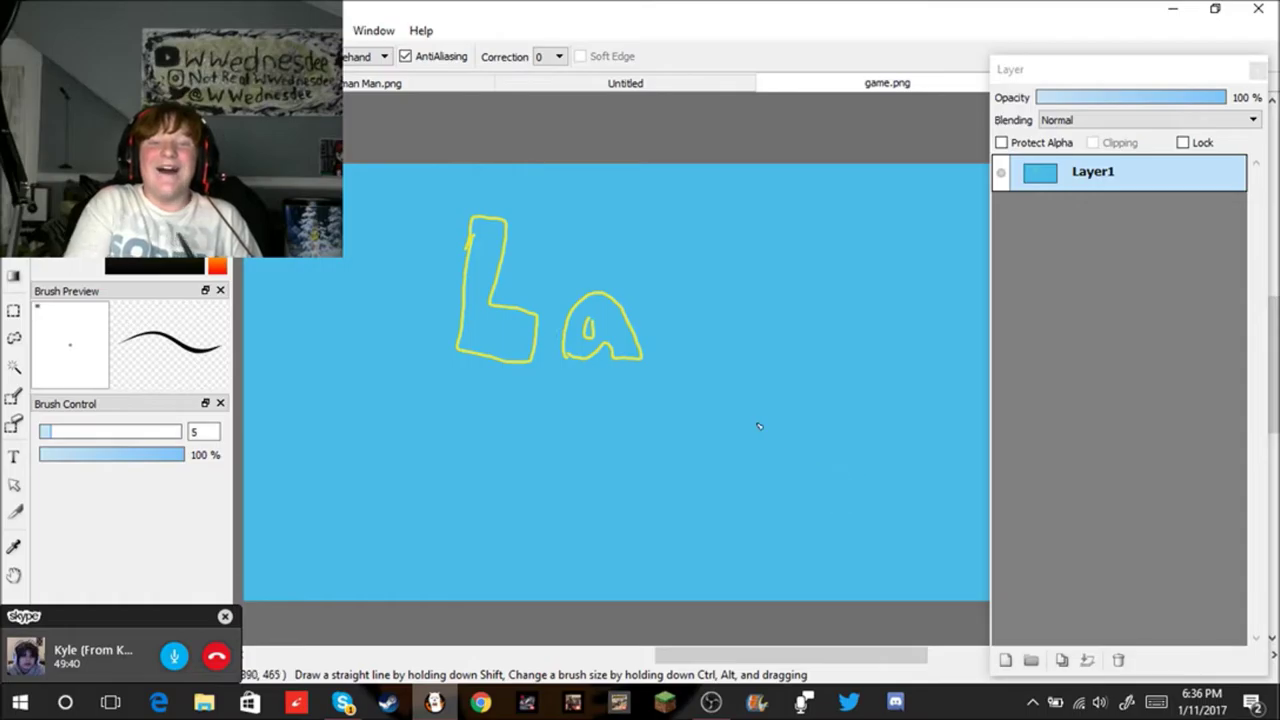
mouse_move(660, 298)
left_mouse_down()
mouse_move(712, 323)
mouse_move(676, 357)
left_mouse_up()
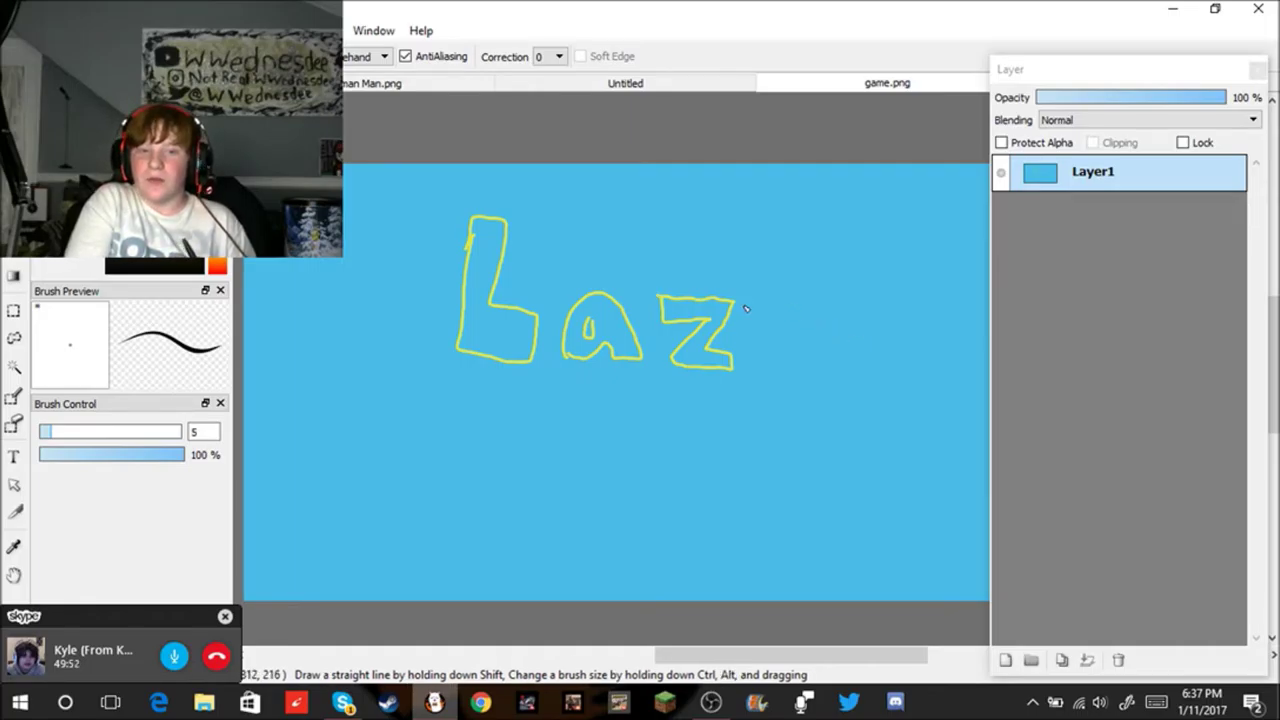
mouse_move(763, 321)
left_mouse_down()
mouse_move(774, 351)
mouse_move(806, 335)
mouse_move(815, 299)
mouse_move(803, 393)
left_mouse_up()
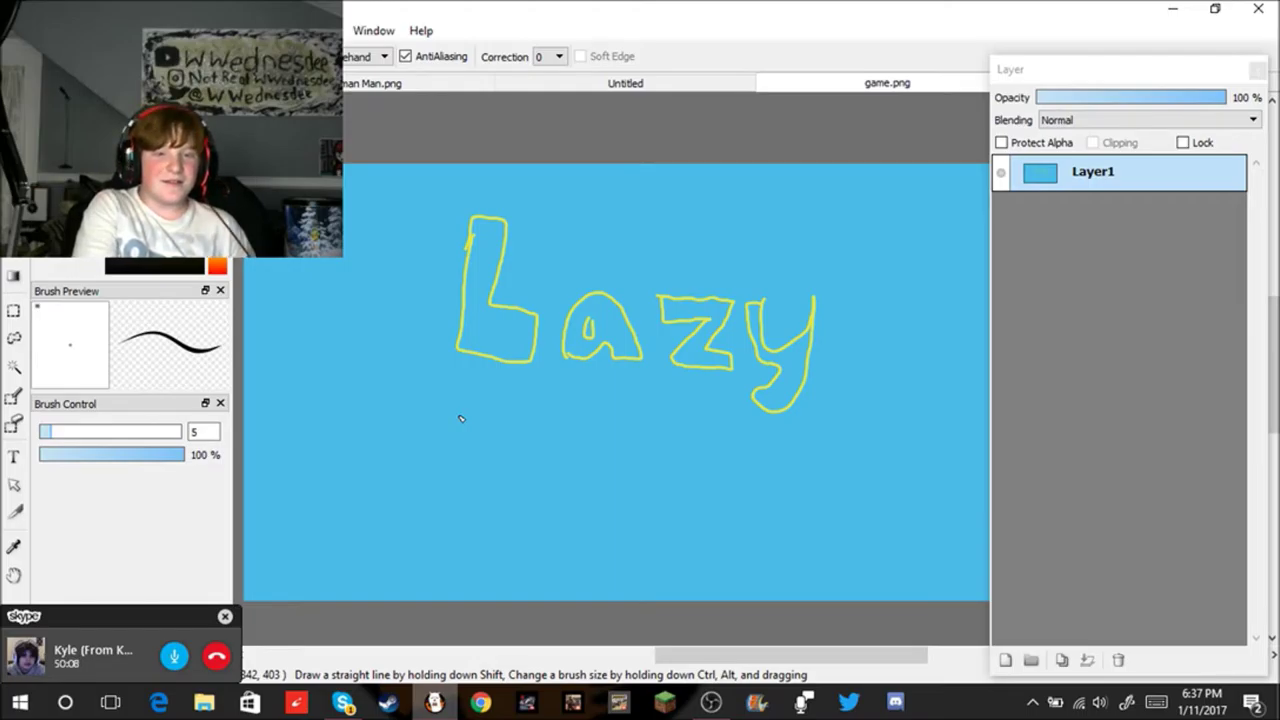
left_click_drag(401, 428, 492, 428)
mouse_move(403, 427)
left_mouse_down()
mouse_move(412, 477)
mouse_move(452, 474)
mouse_move(446, 558)
mouse_move(498, 547)
mouse_move(485, 476)
left_mouse_up()
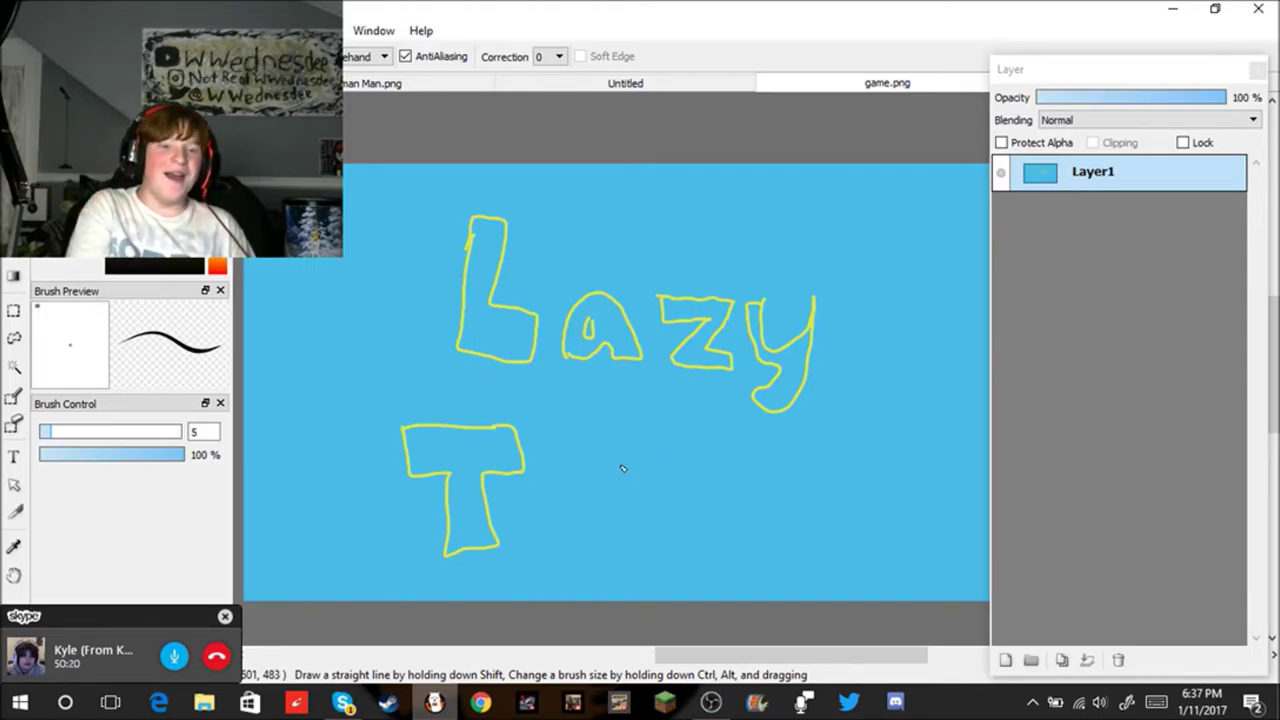
mouse_move(551, 537)
left_mouse_down()
mouse_move(581, 527)
mouse_move(538, 531)
mouse_move(562, 549)
mouse_move(582, 549)
mouse_move(600, 518)
mouse_move(577, 493)
mouse_move(530, 490)
left_mouse_up()
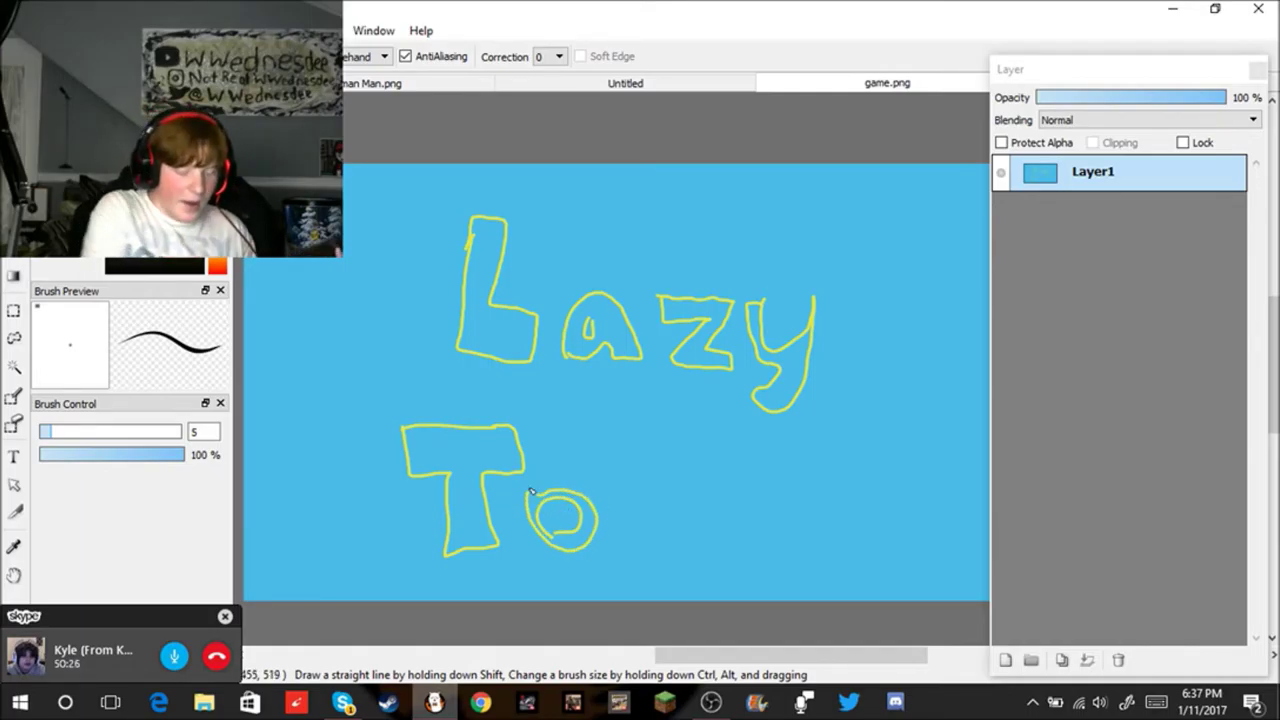
key("ctrl+z")
key("ctrl+z")
key("ctrl+z")
key("ctrl+z")
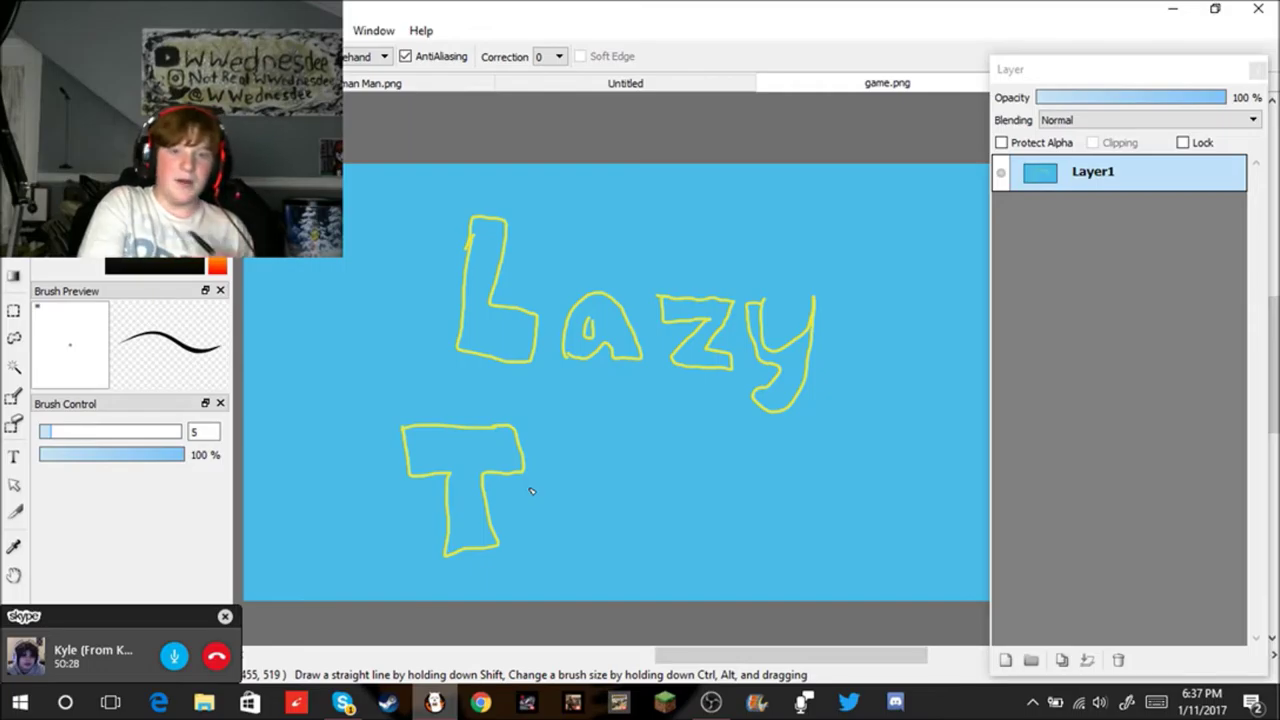
left_click_drag(546, 530, 559, 509)
key("ctrl+z")
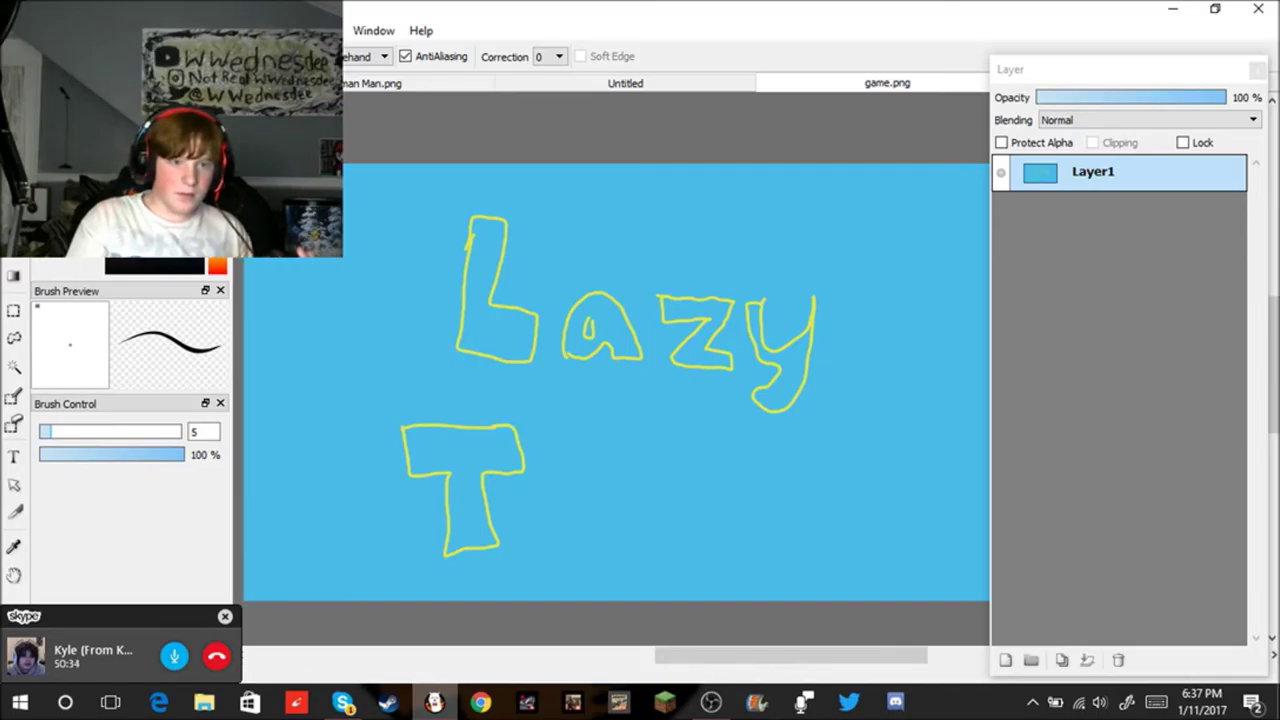
scroll(449, 449, "up", 6)
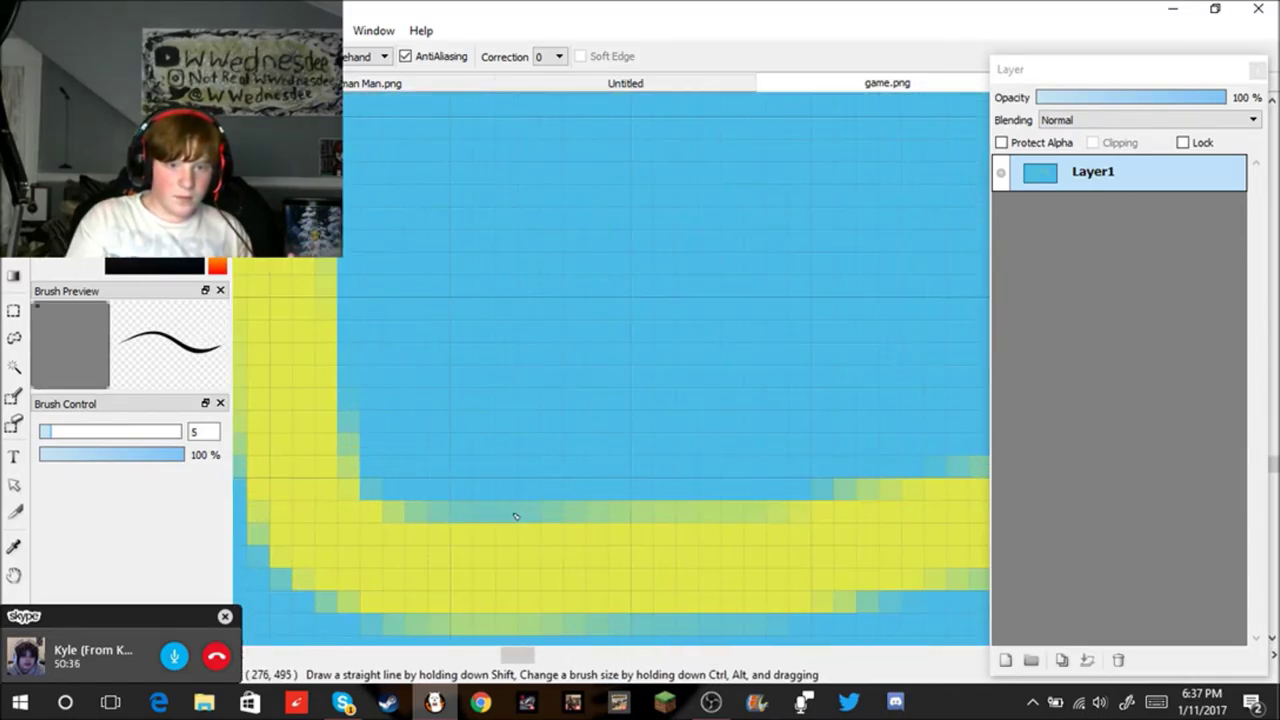
left_click(14, 546)
scroll(600, 520, "down", 8)
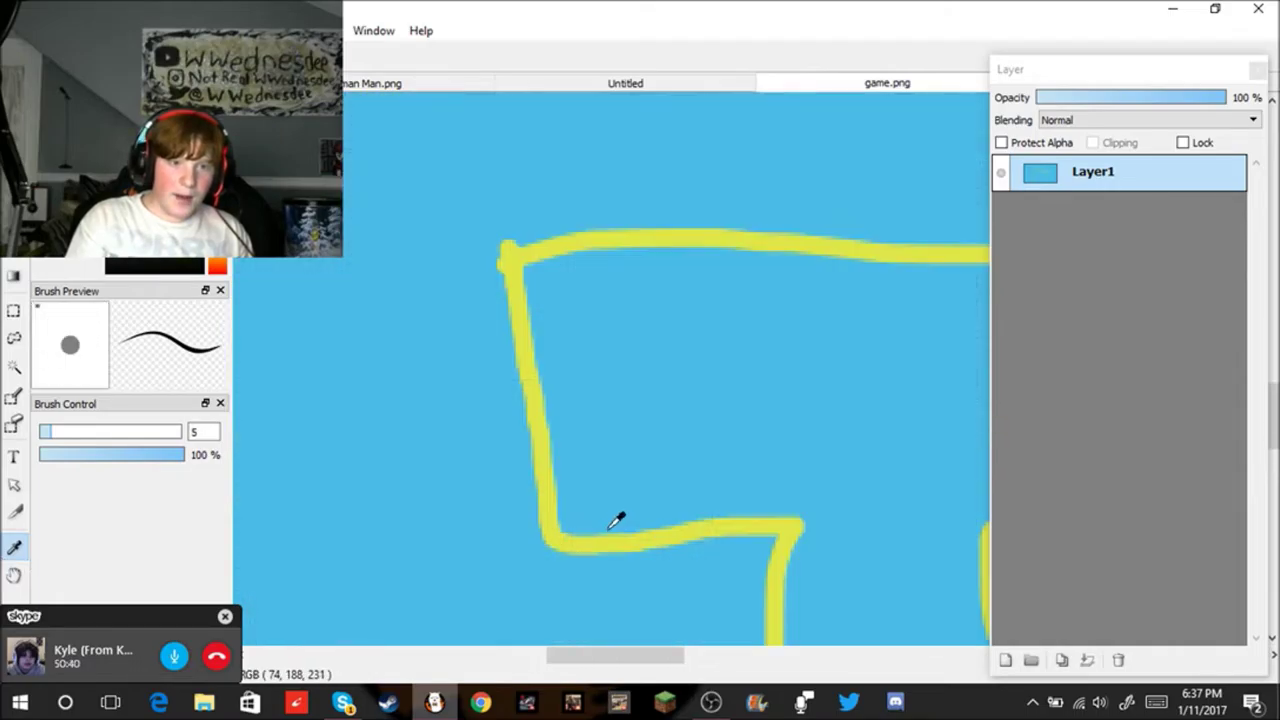
scroll(884, 545, "up", 6)
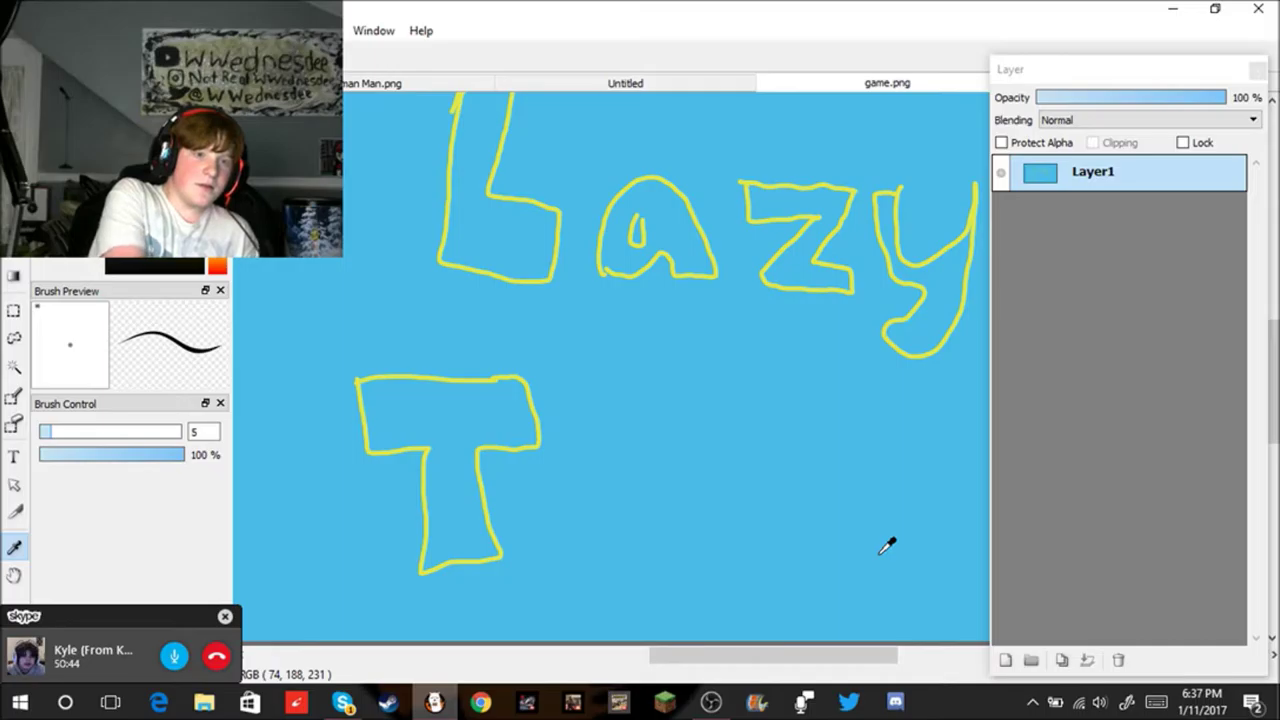
key("b")
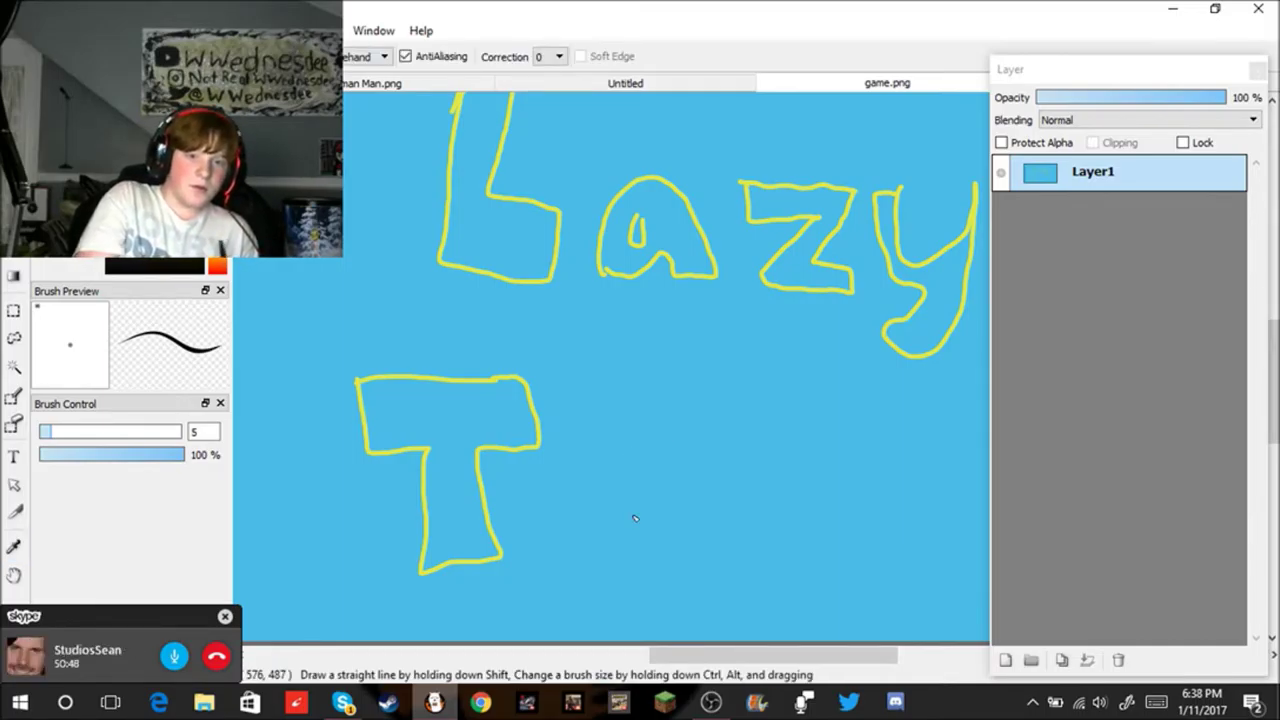
Step: Outline the letters o, w and n after the T to spell Town
mouse_move(574, 547)
left_mouse_down()
mouse_move(568, 503)
mouse_move(595, 481)
mouse_move(628, 515)
mouse_move(620, 549)
mouse_move(594, 528)
left_mouse_up()
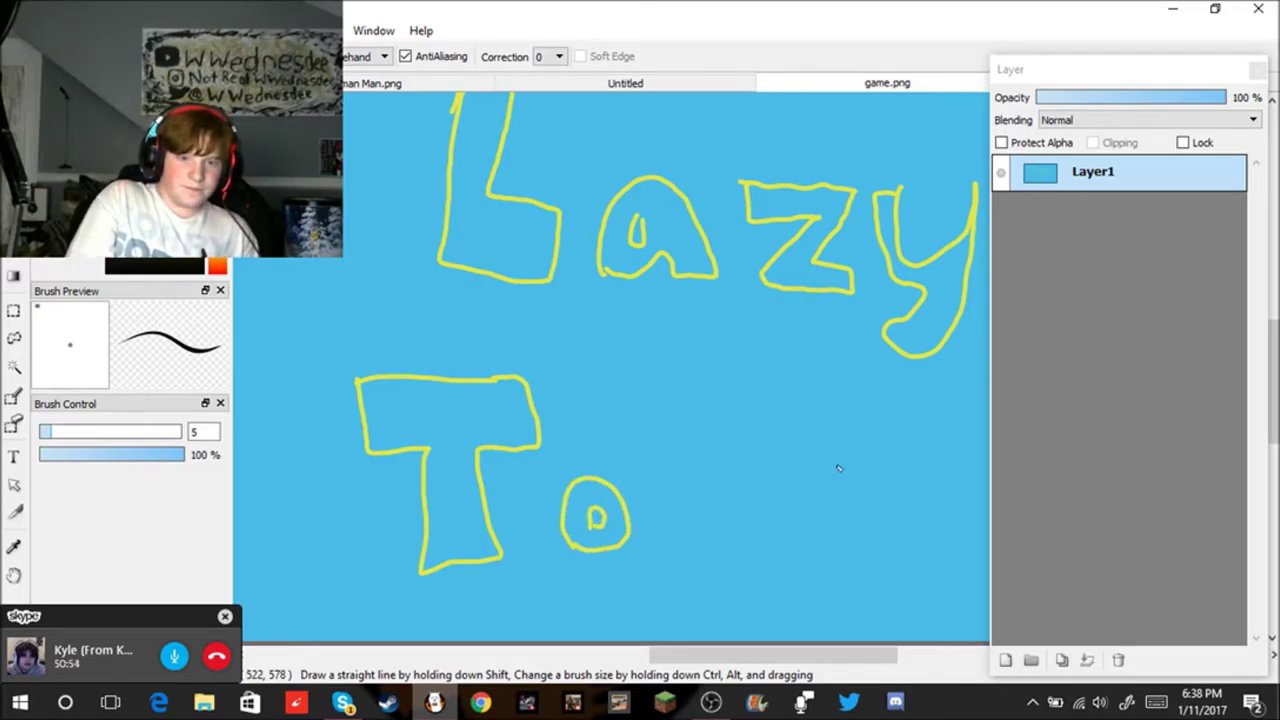
mouse_move(656, 482)
left_mouse_down()
mouse_move(681, 551)
mouse_move(709, 545)
mouse_move(725, 510)
mouse_move(747, 541)
mouse_move(783, 538)
mouse_move(784, 484)
left_mouse_up()
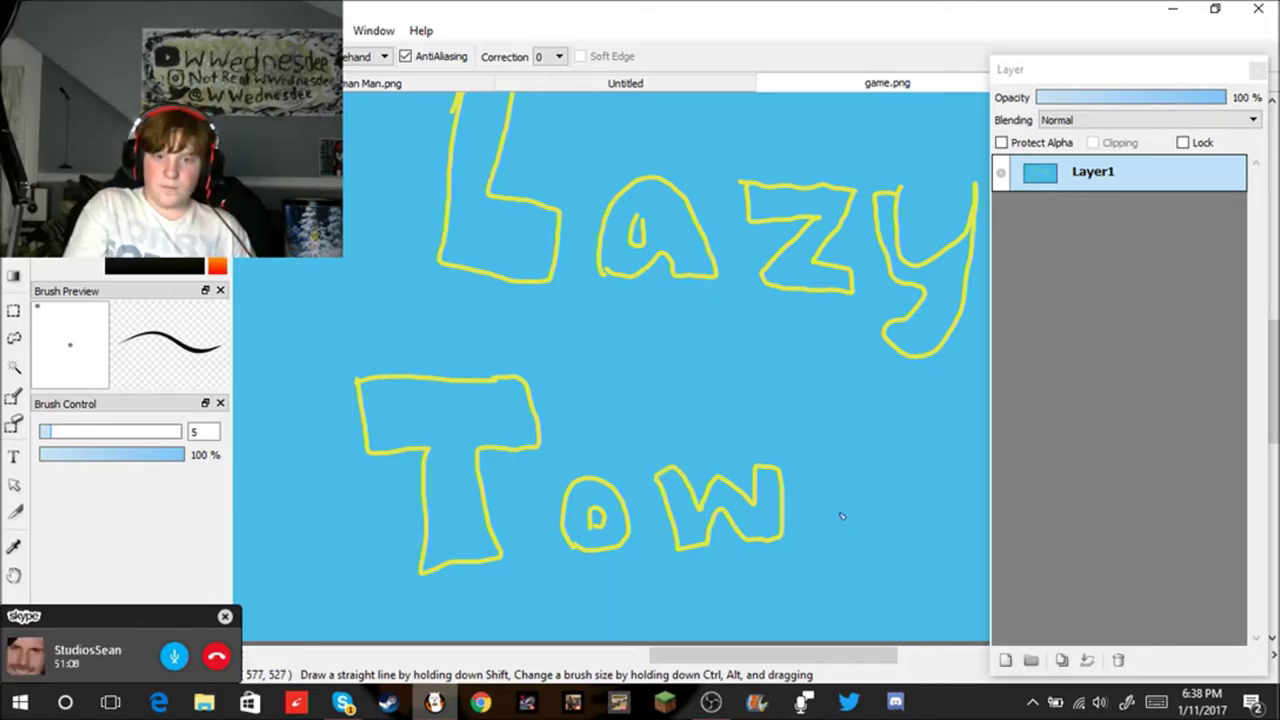
mouse_move(813, 470)
left_mouse_down()
mouse_move(813, 524)
mouse_move(845, 531)
mouse_move(853, 500)
mouse_move(878, 533)
mouse_move(905, 536)
mouse_move(899, 490)
left_mouse_up()
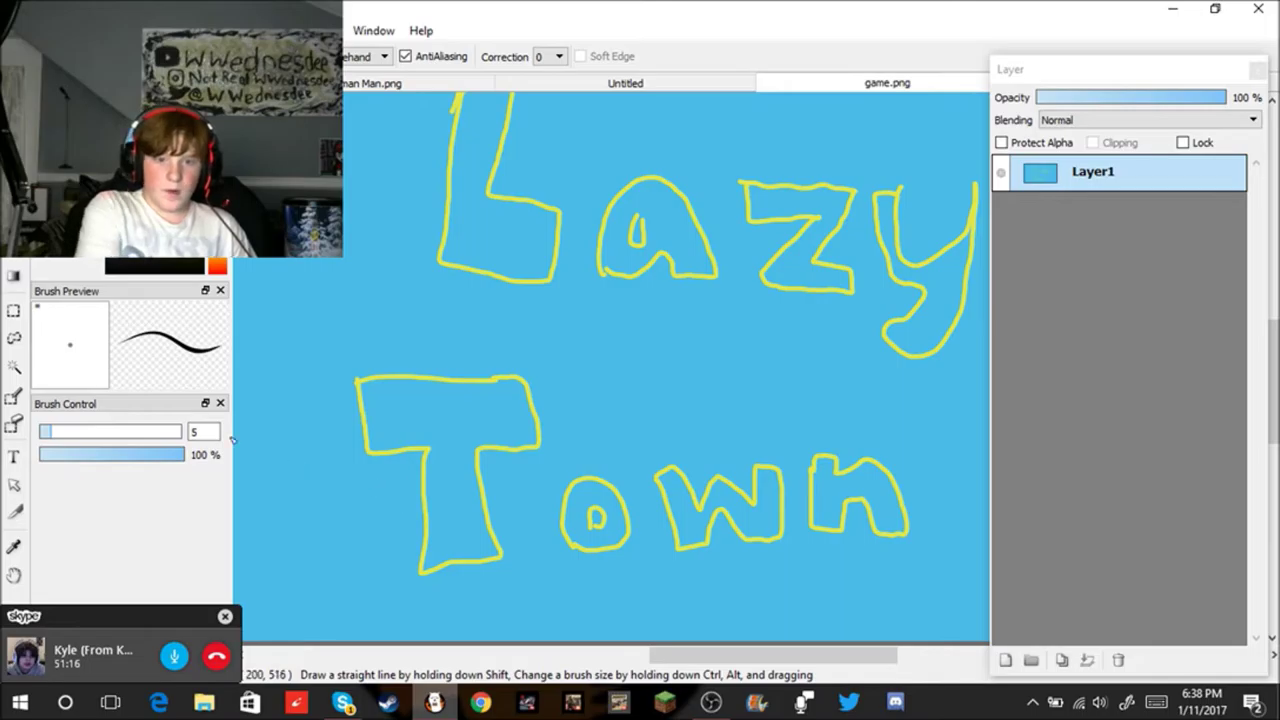
Step: Bucket-fill the T and o of Town with solid yellow
left_click(15, 277)
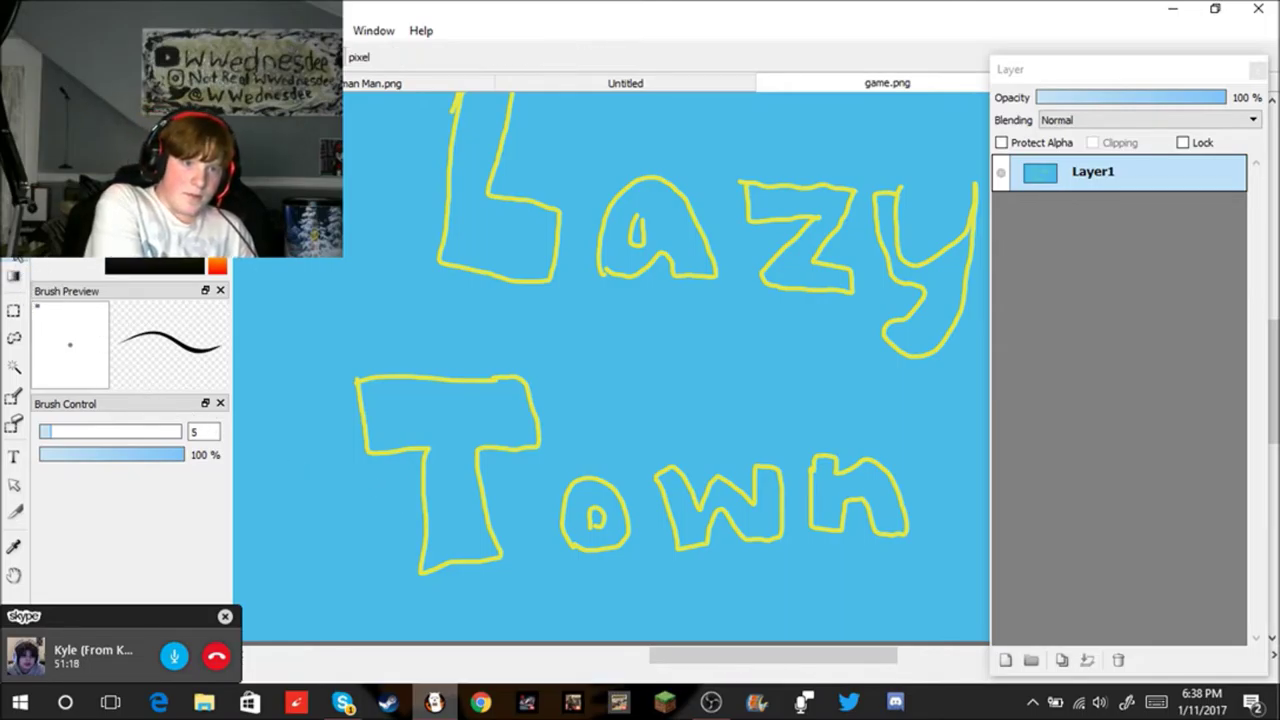
left_click(458, 468)
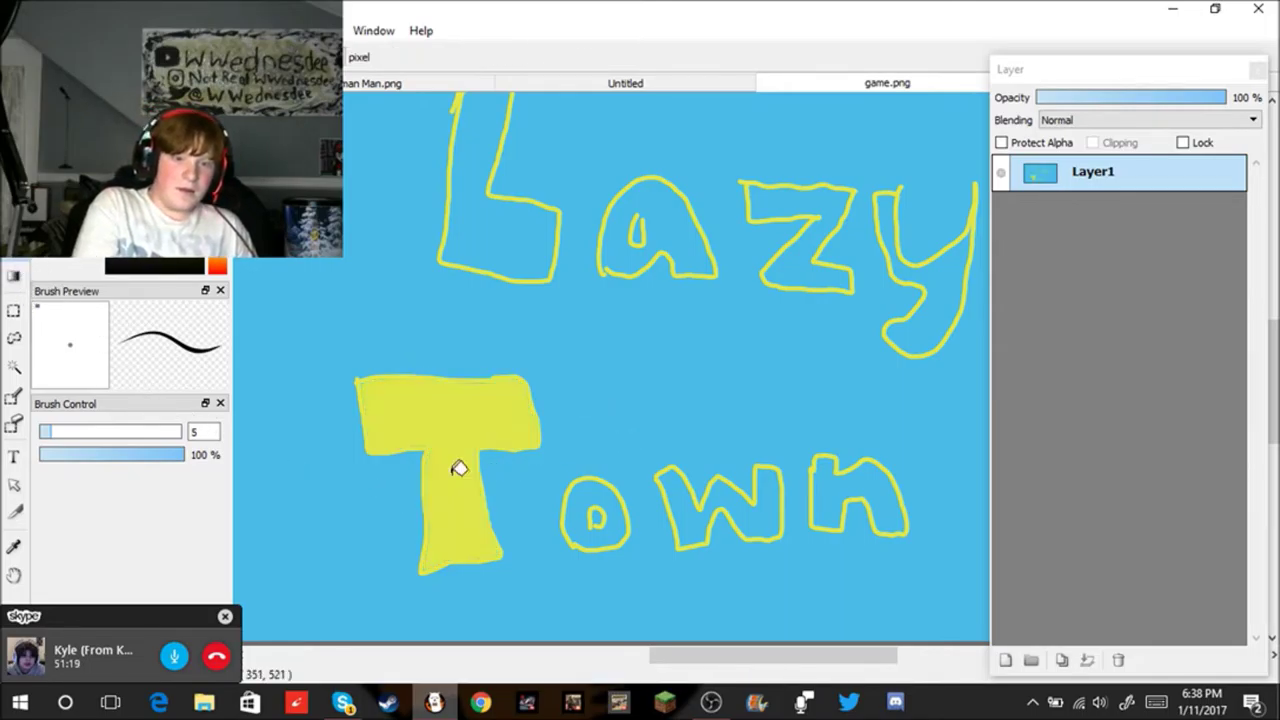
left_click(620, 504)
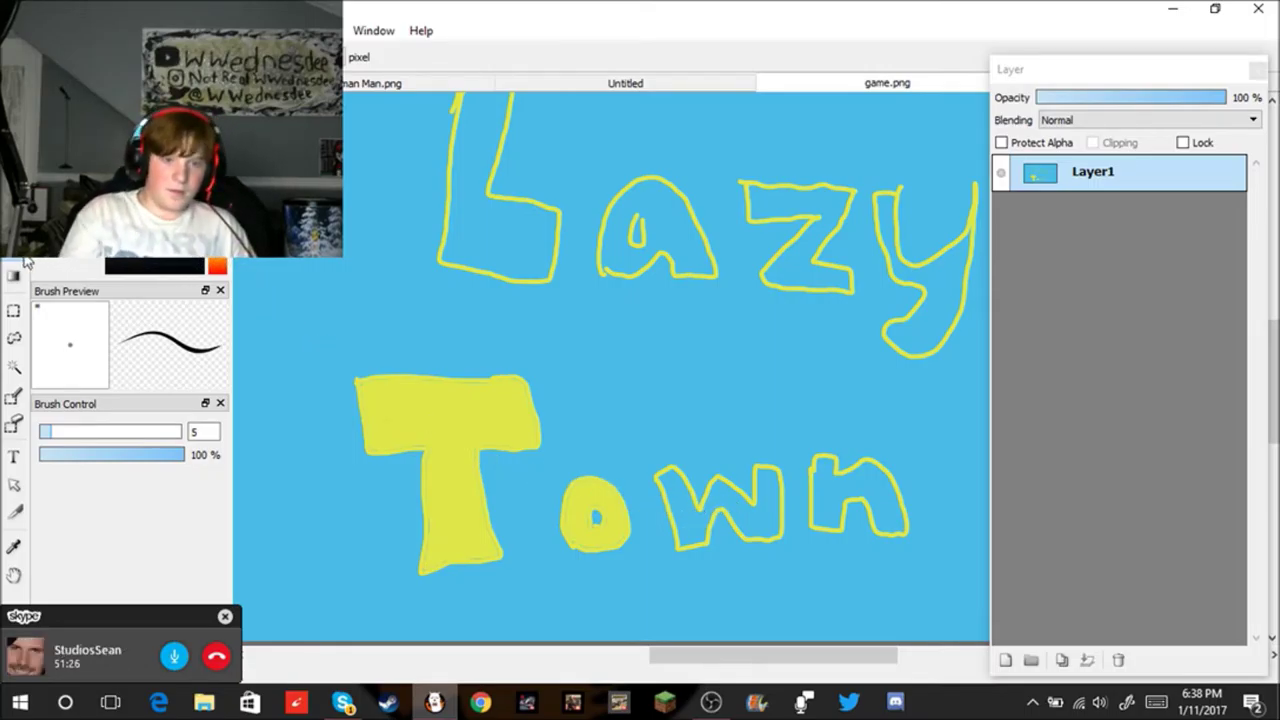
Step: Fill the z, a, L and y of Lazy with solid yellow
left_click(13, 548)
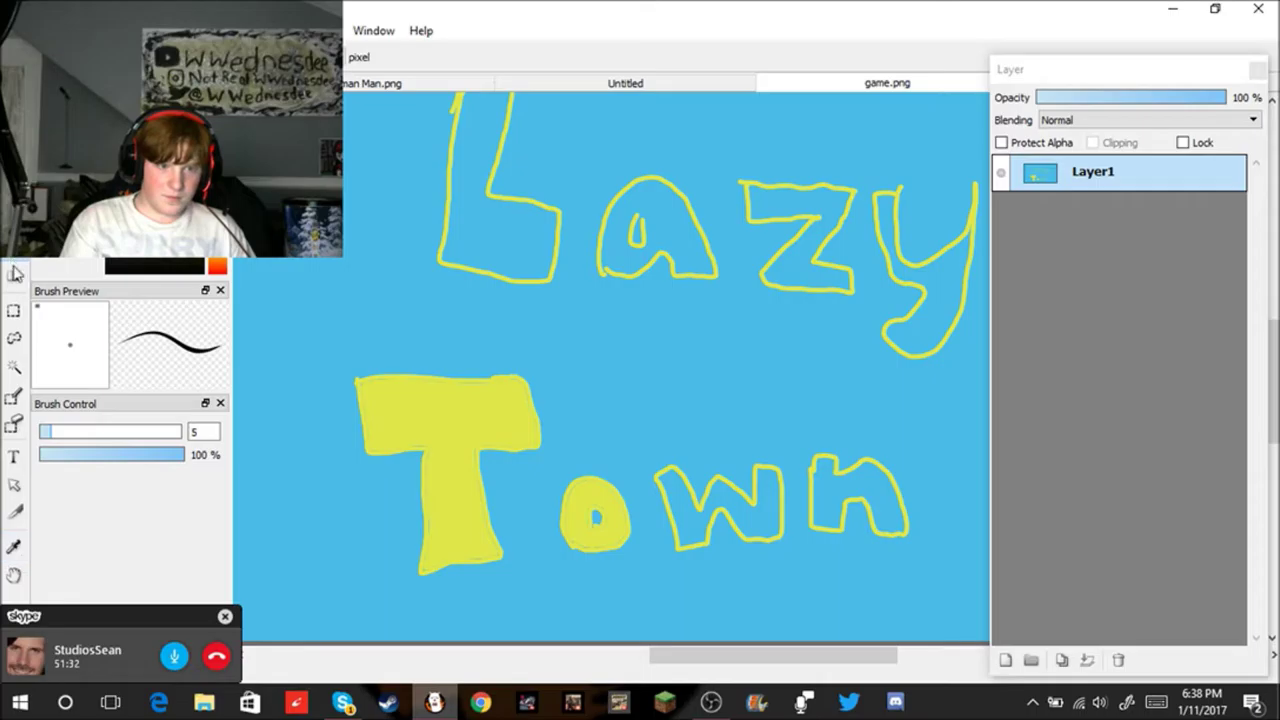
scroll(586, 527, "up", 3)
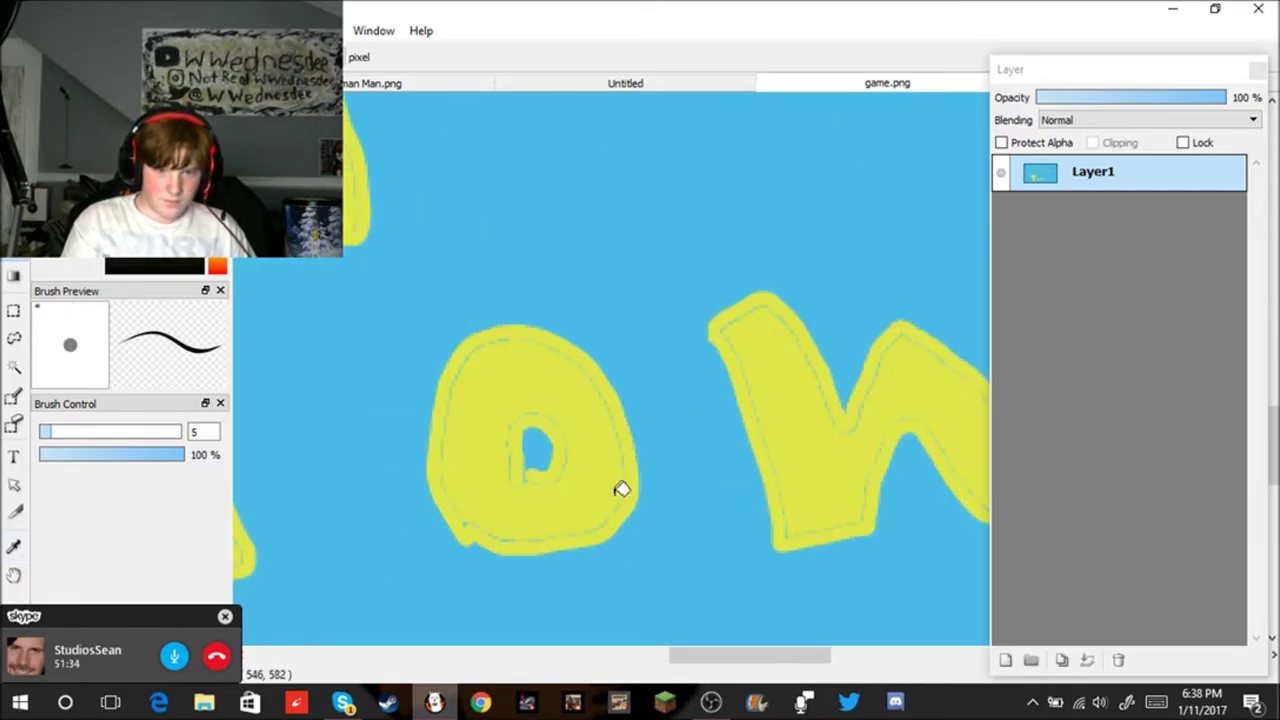
scroll(840, 460, "down", 3)
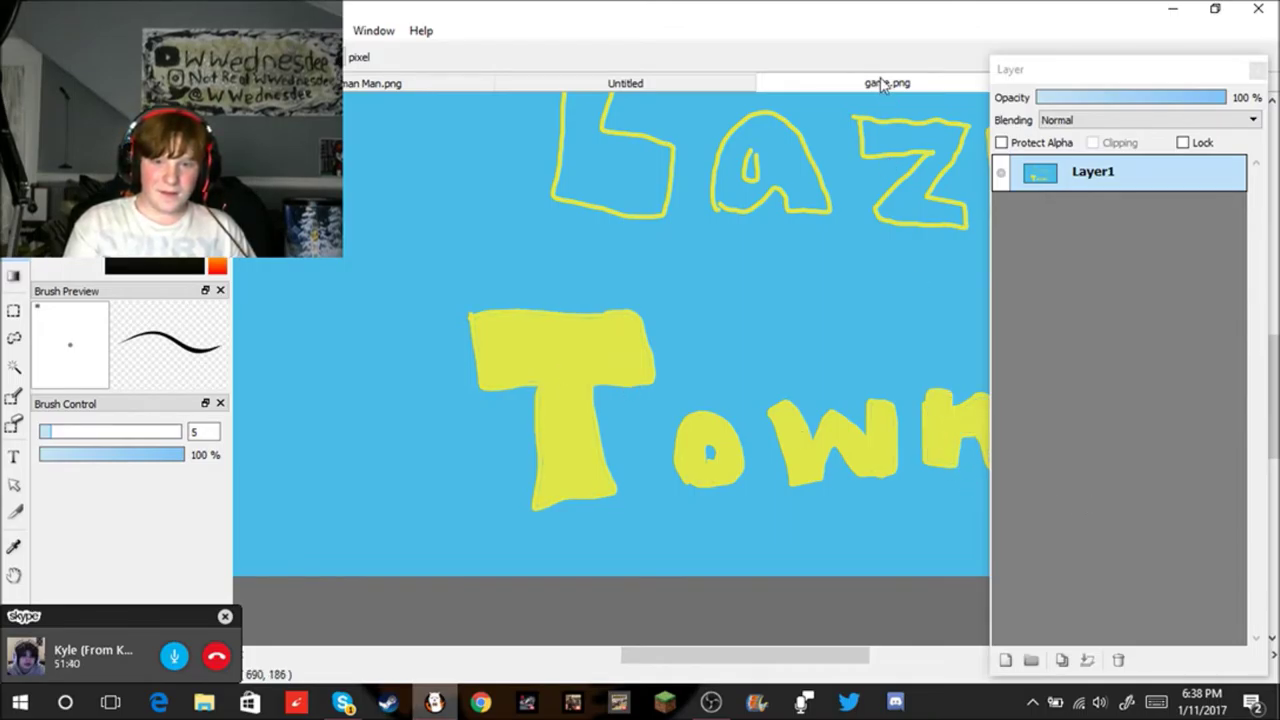
left_click(925, 178)
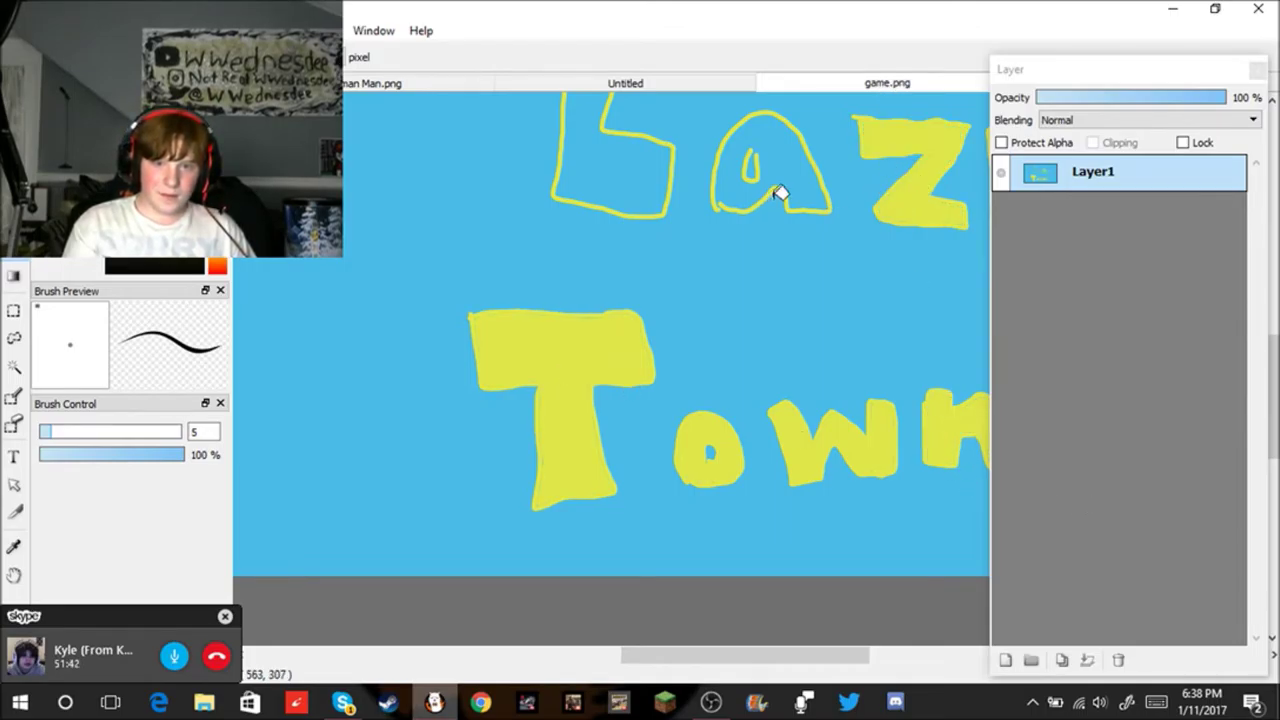
left_click(796, 162)
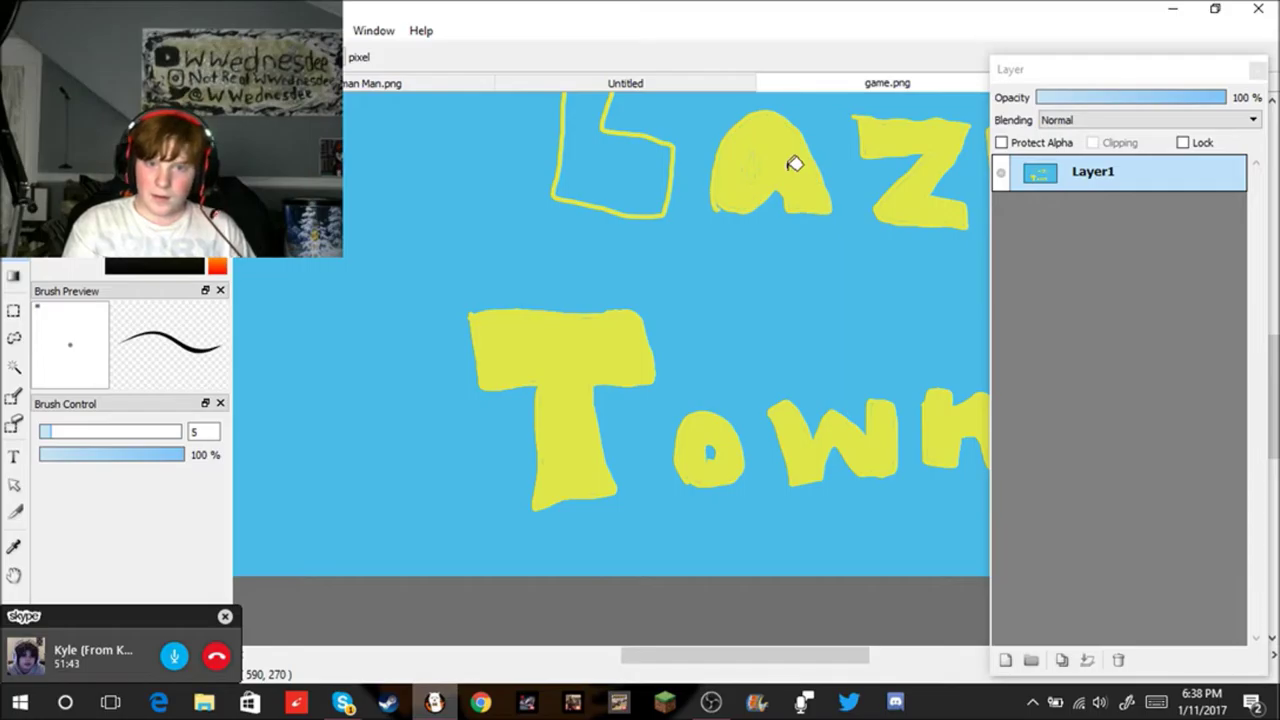
left_click(617, 169)
scroll(780, 205, "down", 3)
scroll(845, 232, "up", 3)
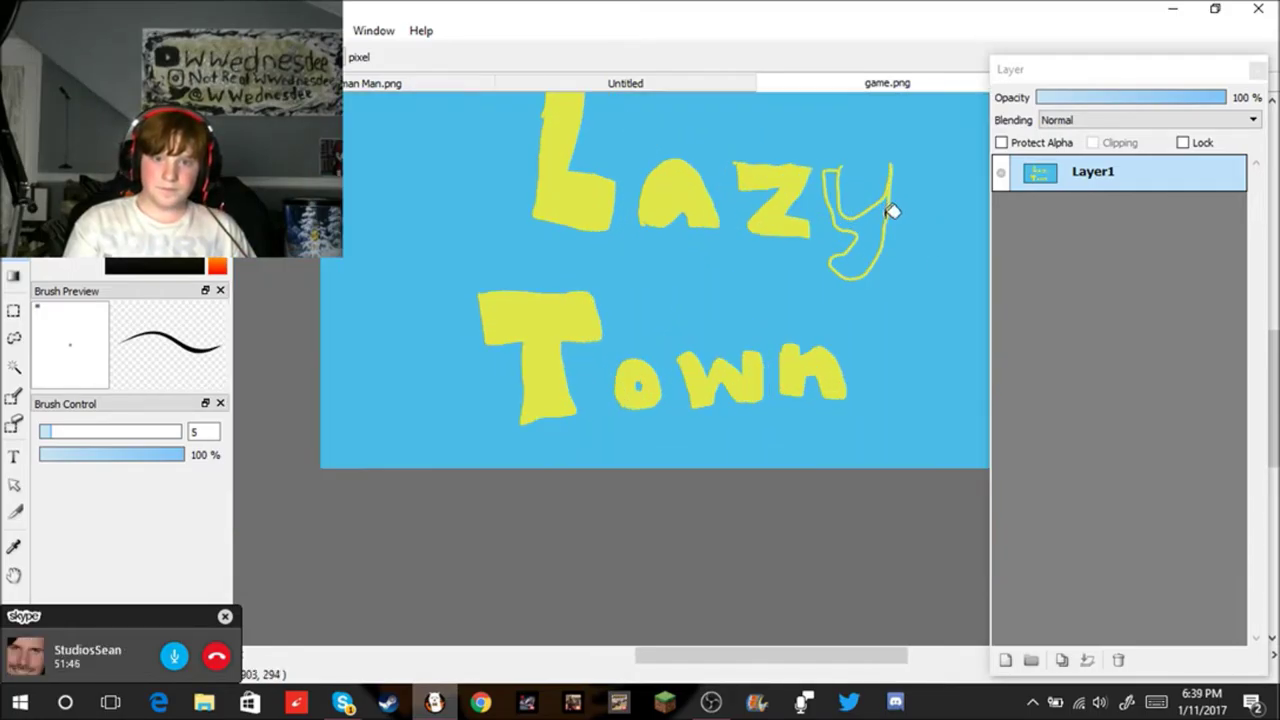
left_click(871, 224)
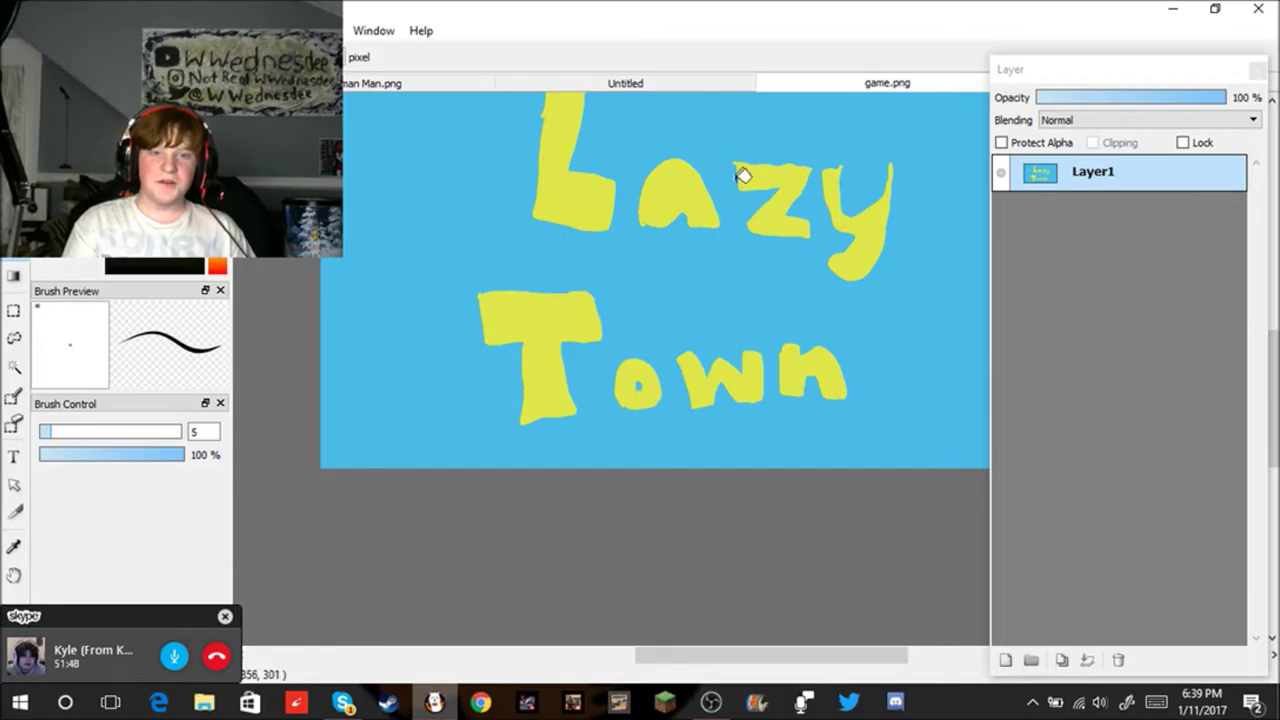
left_click(55, 30)
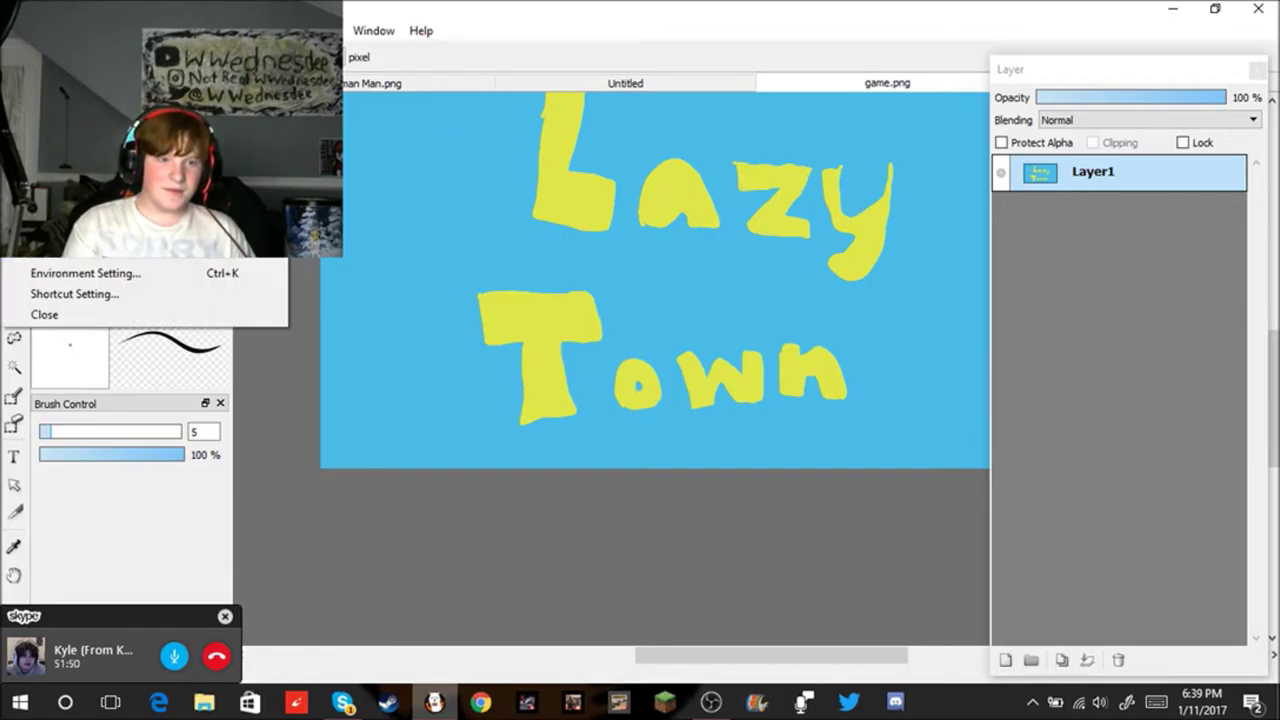
Step: Overwrite game.png with the Lazy Town drawing as a 24-bit PNG, then minimise FireAlpaca
left_click(75, 200)
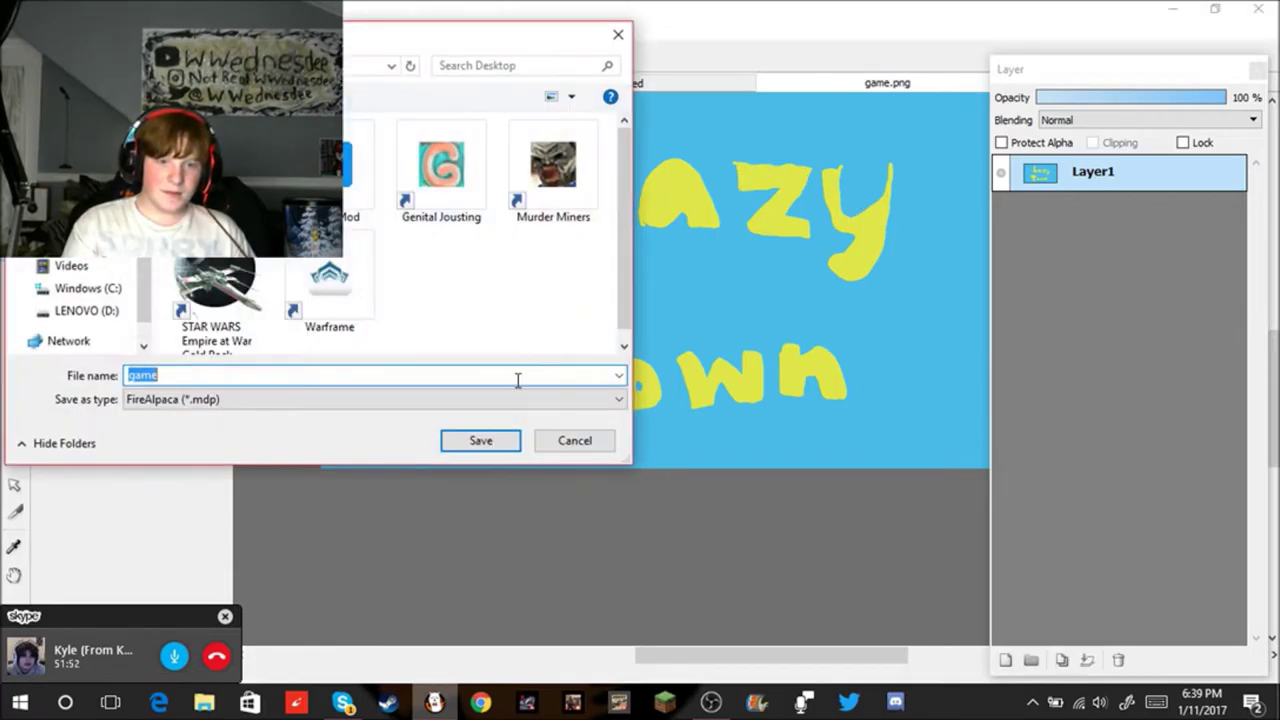
left_click(375, 401)
left_click(337, 432)
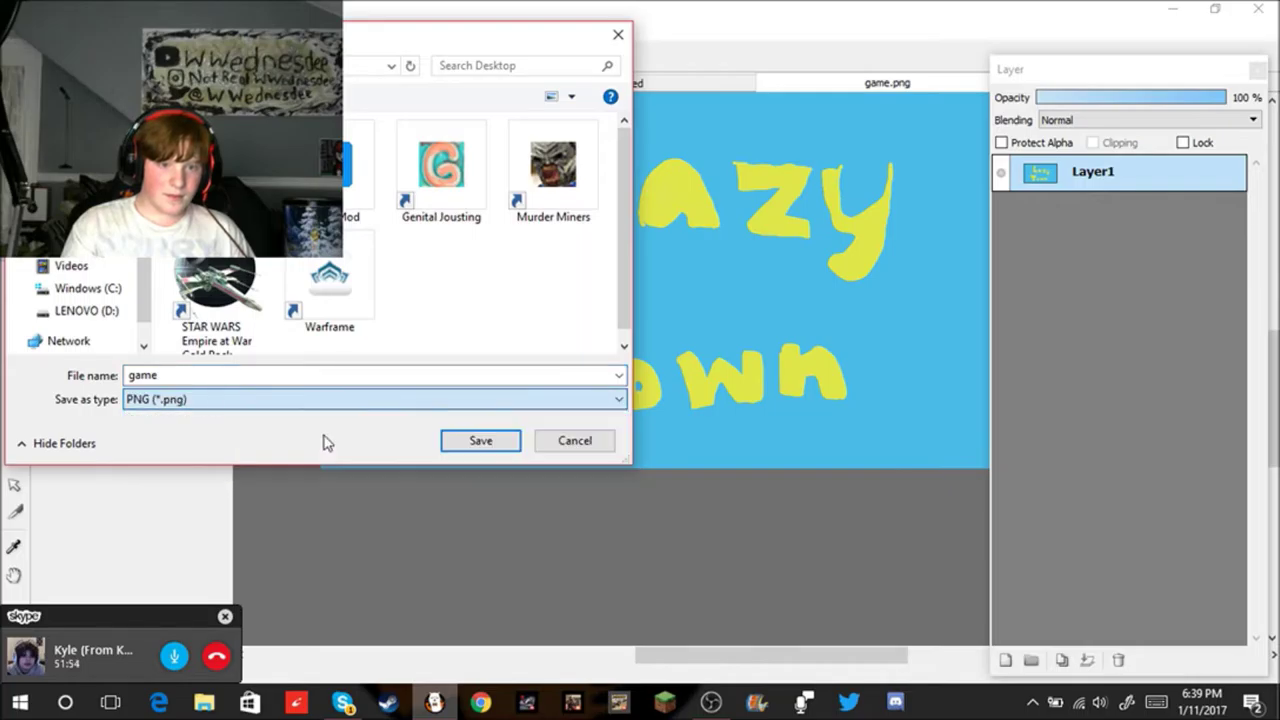
left_click(481, 441)
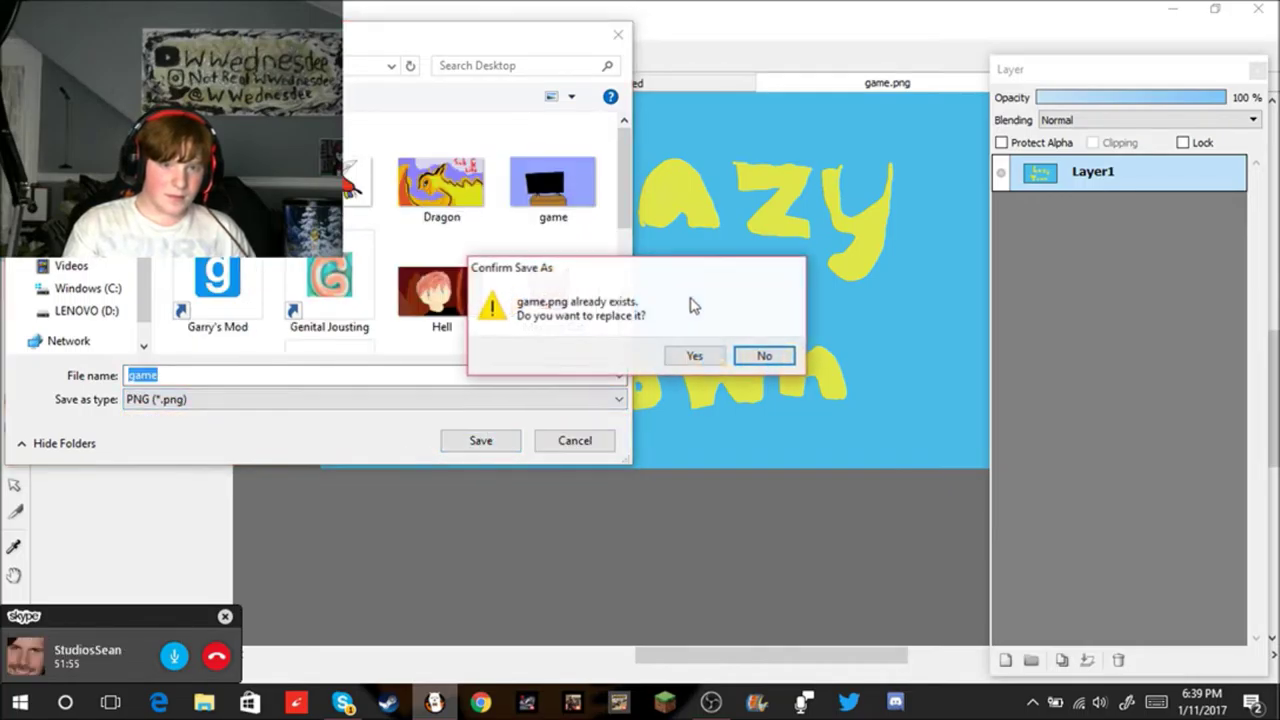
left_click(694, 358)
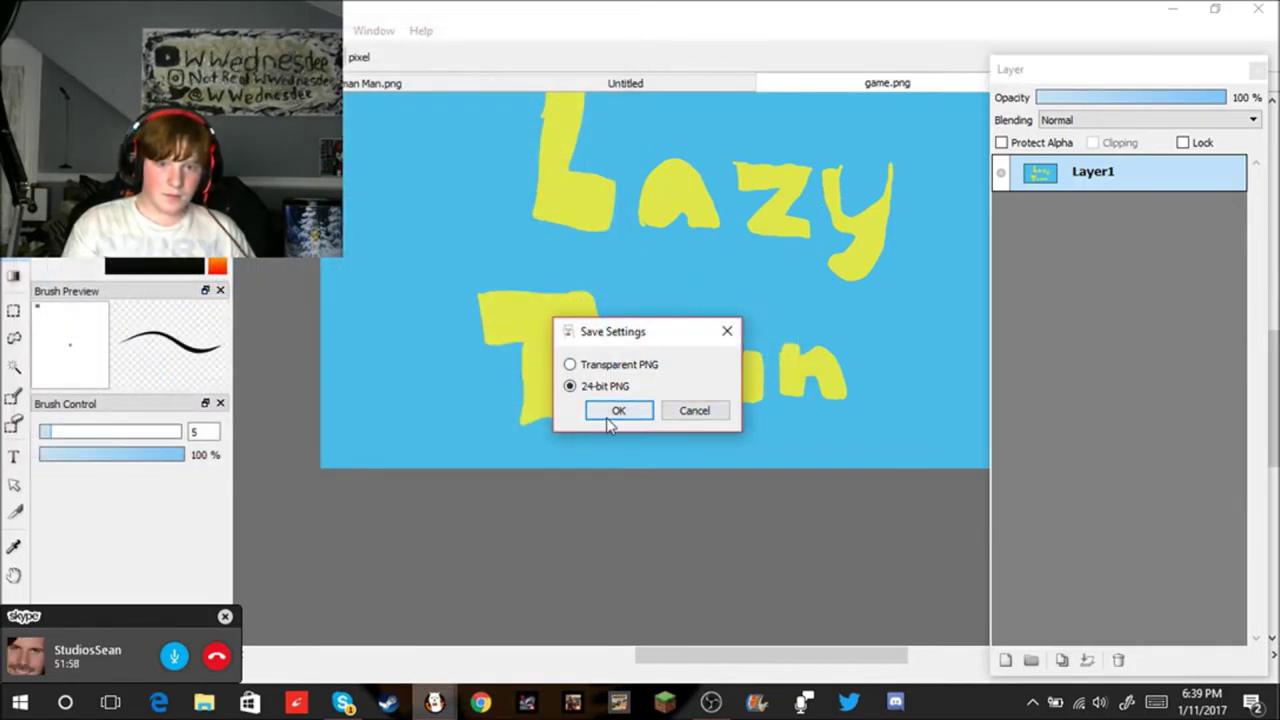
left_click(609, 419)
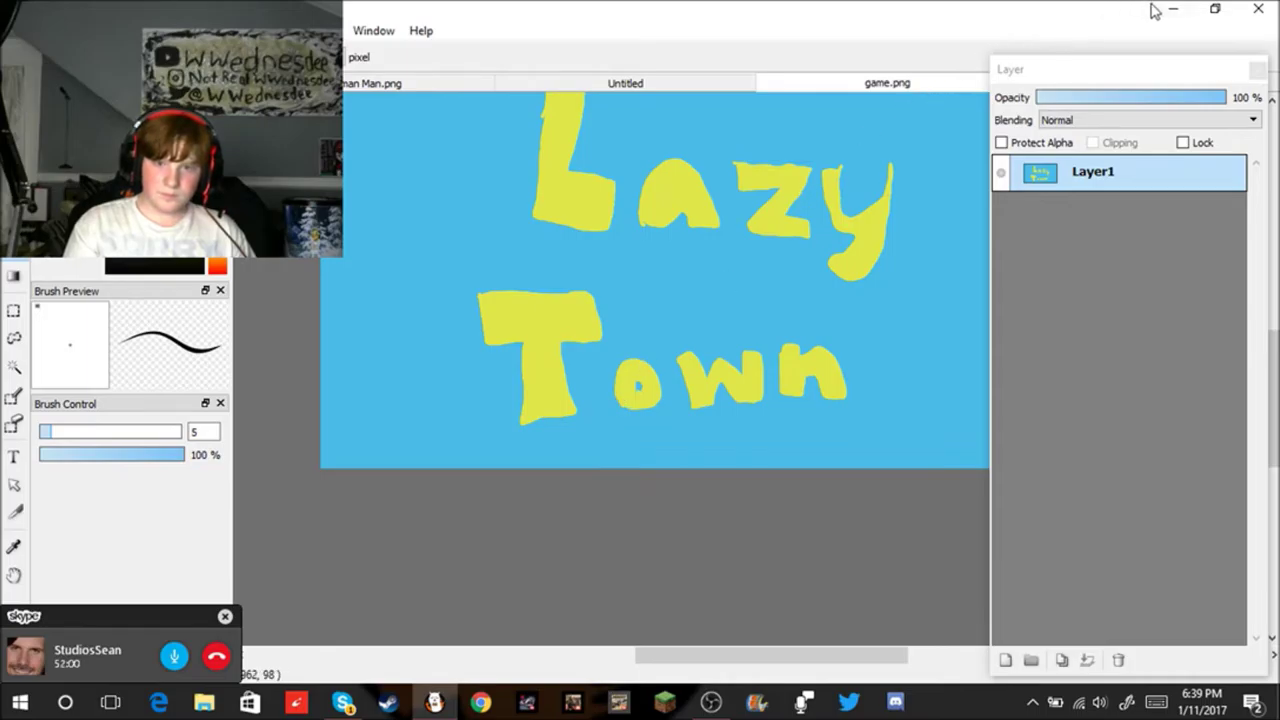
left_click(1172, 10)
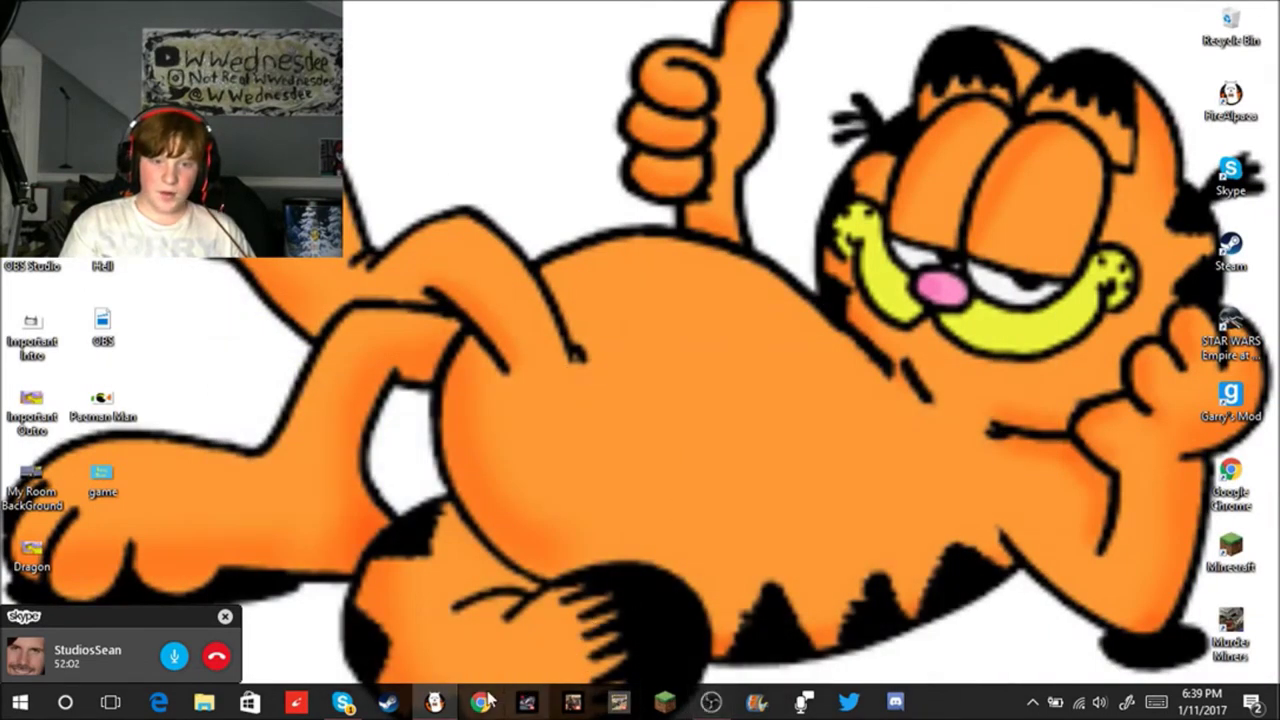
Step: Send the saved Lazy Town game image into the Skype call chat
left_click(356, 702)
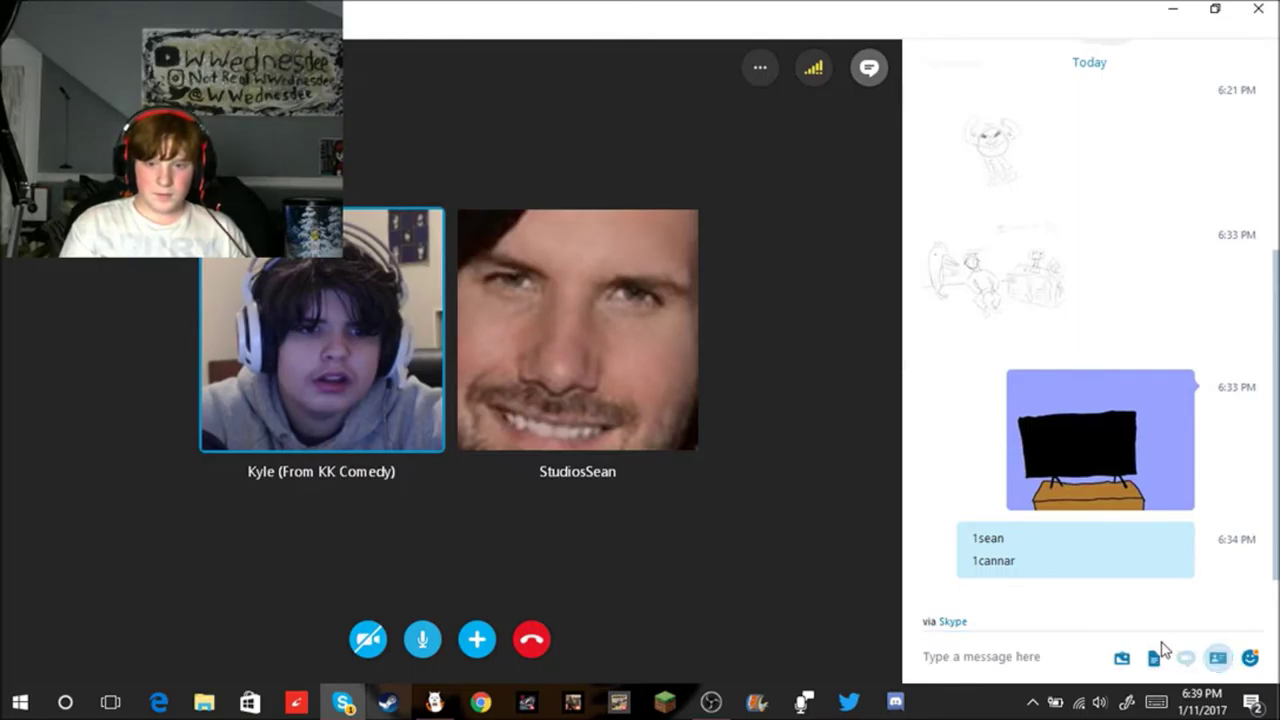
left_click(1150, 655)
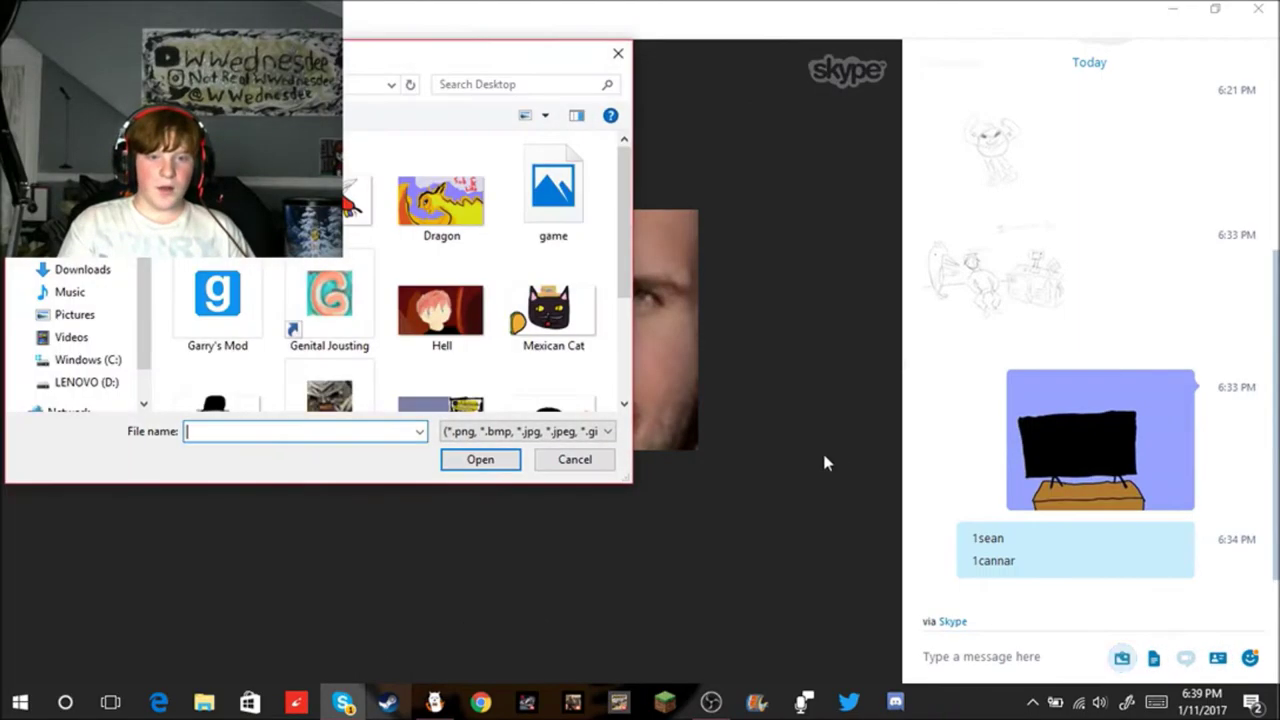
scroll(495, 280, "down", 1)
scroll(560, 278, "up", 1)
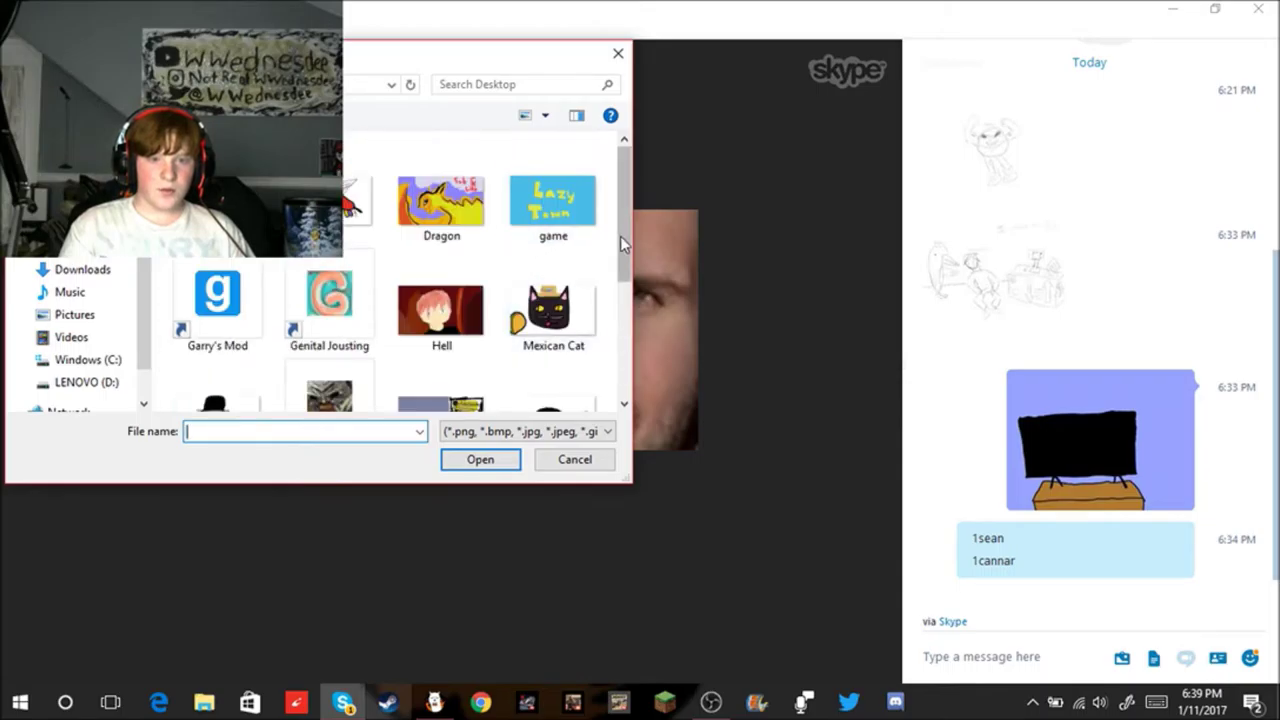
double_click(560, 217)
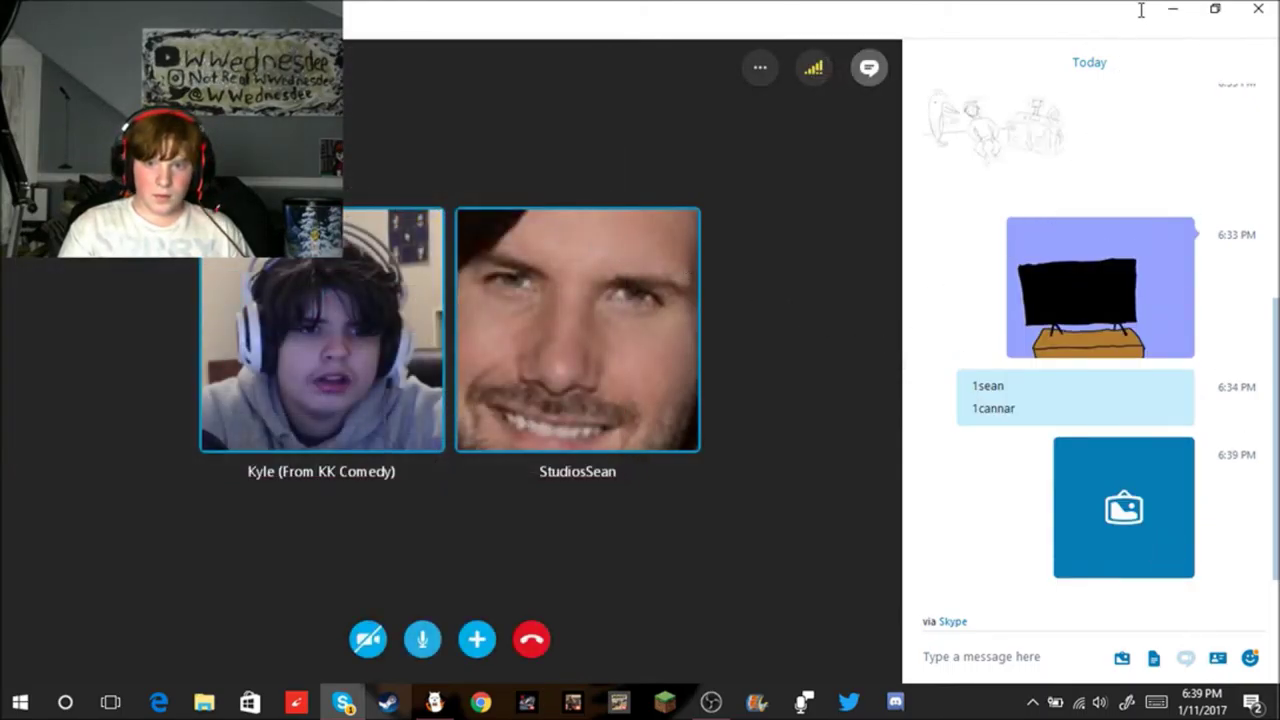
Step: Minimise Skype, tidy the desktop, and undo the FireAlpaca canvas back to blank white
left_click(1175, 12)
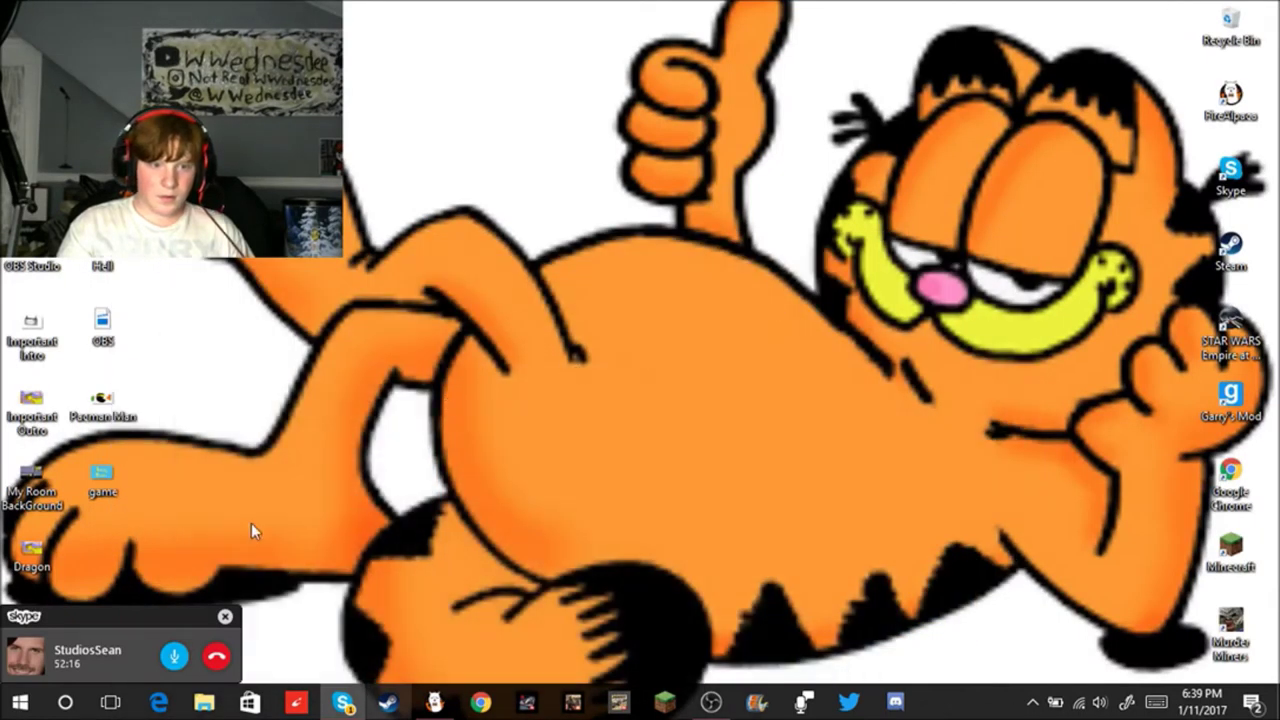
left_click_drag(100, 490, 1226, 36)
left_click_drag(63, 620, 150, 110)
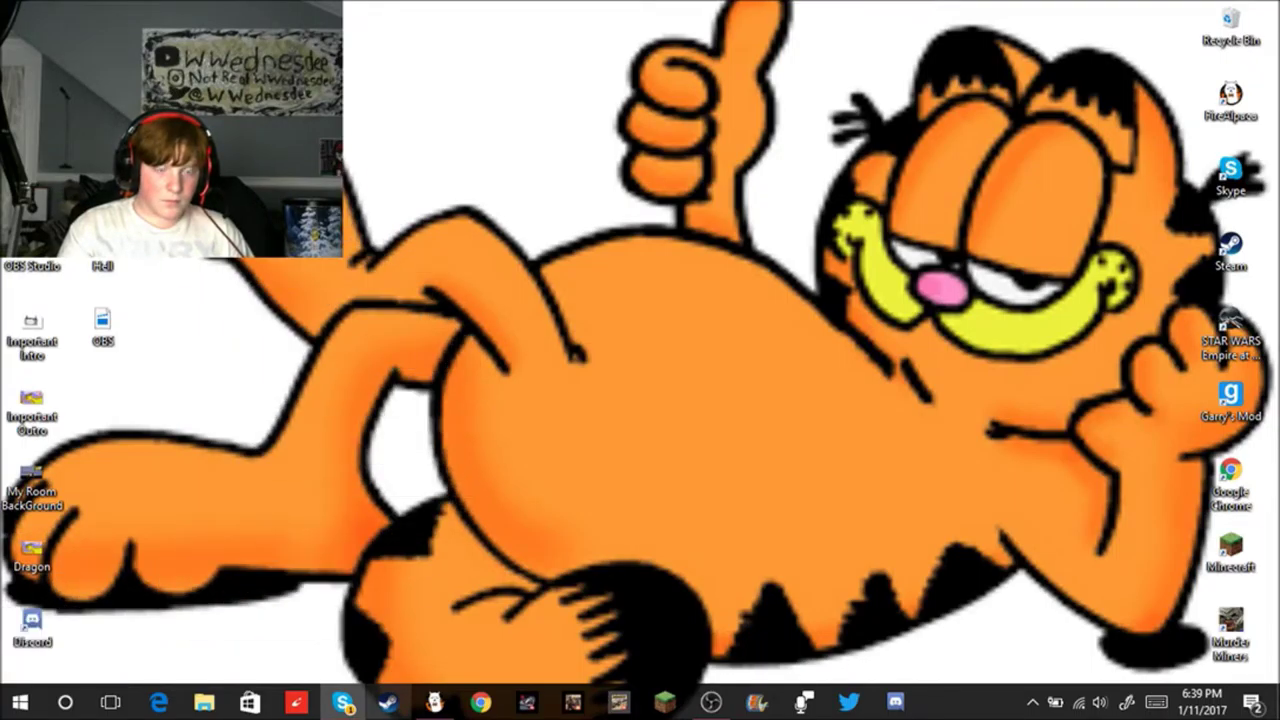
left_click(435, 704)
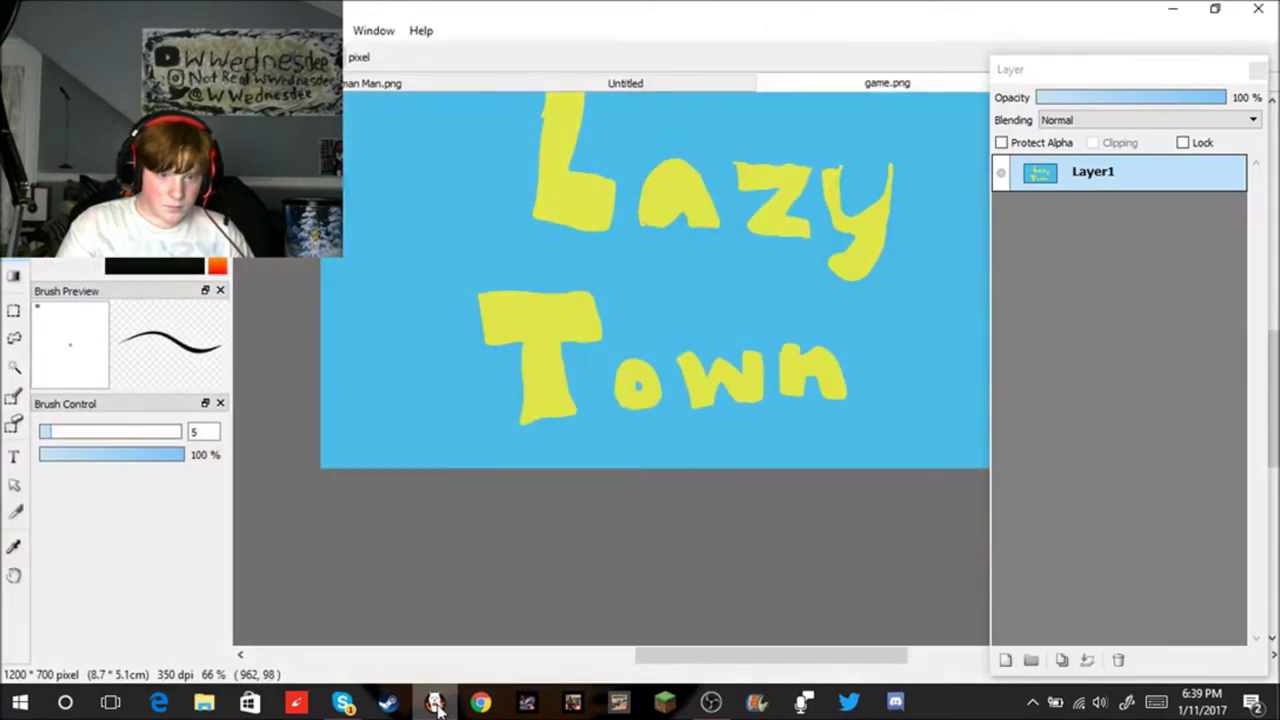
key("ctrl+z")
key("ctrl+z")
key("ctrl+z")
key("ctrl+z")
key("ctrl+z")
key("ctrl+z")
key("ctrl+z")
key("ctrl+z")
key("ctrl+z")
key("ctrl+z")
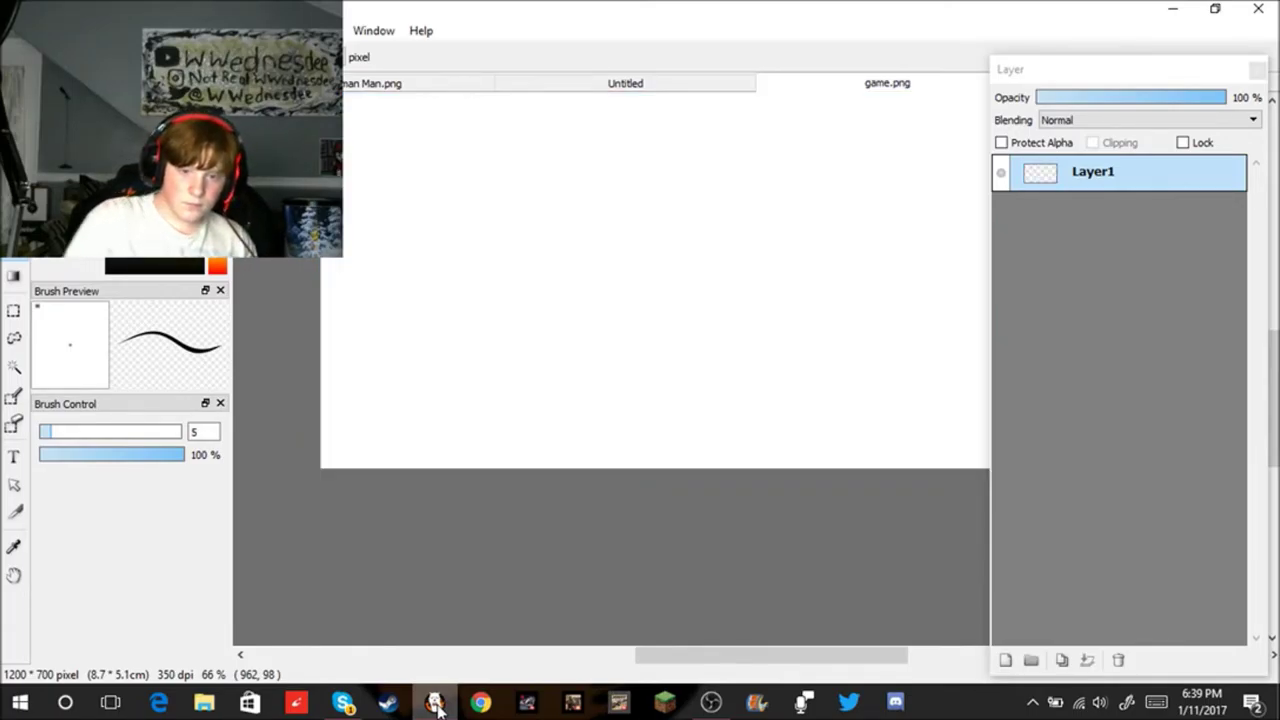
left_click(710, 702)
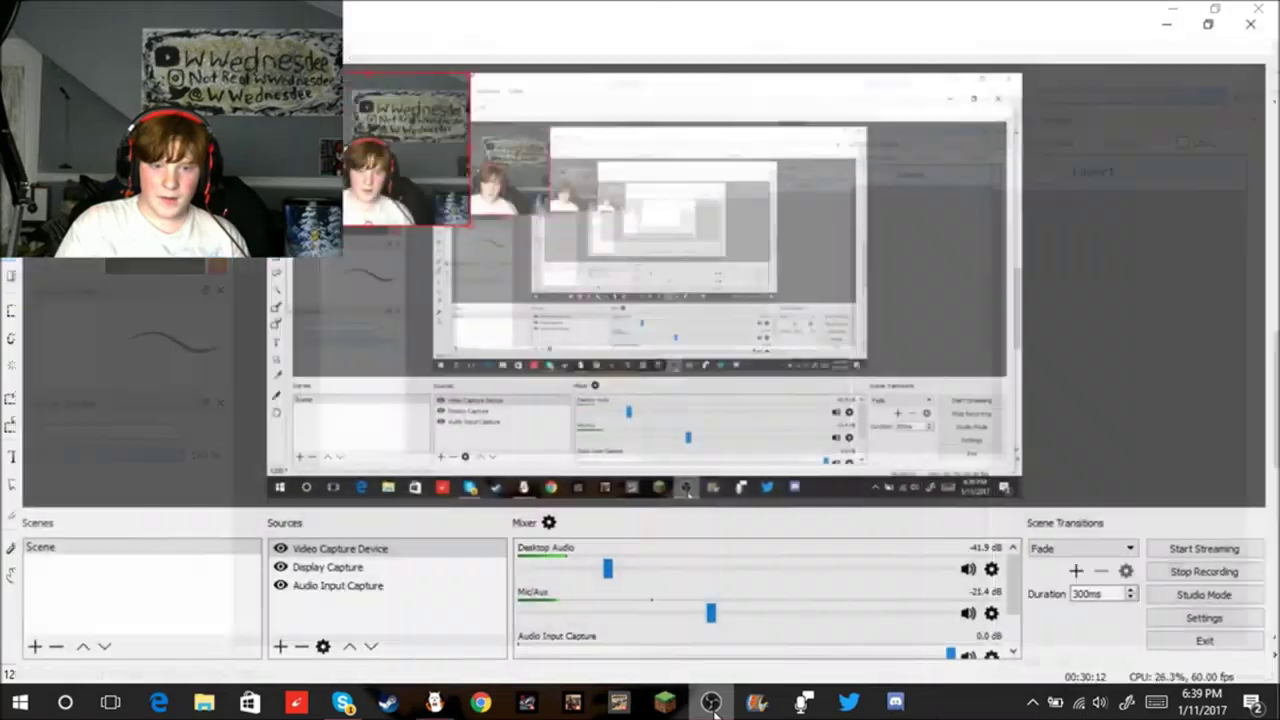
Step: Switch from OBS Studio back to the Skype call window
mouse_move(445, 703)
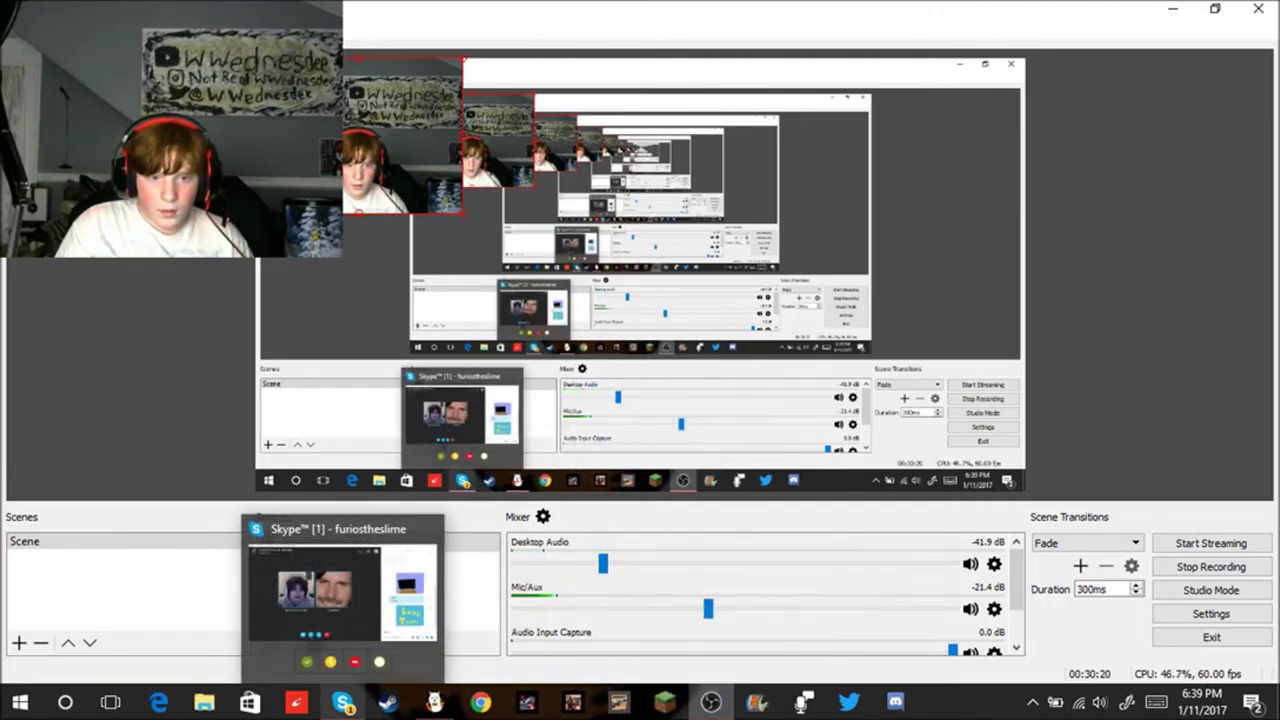
left_click(343, 703)
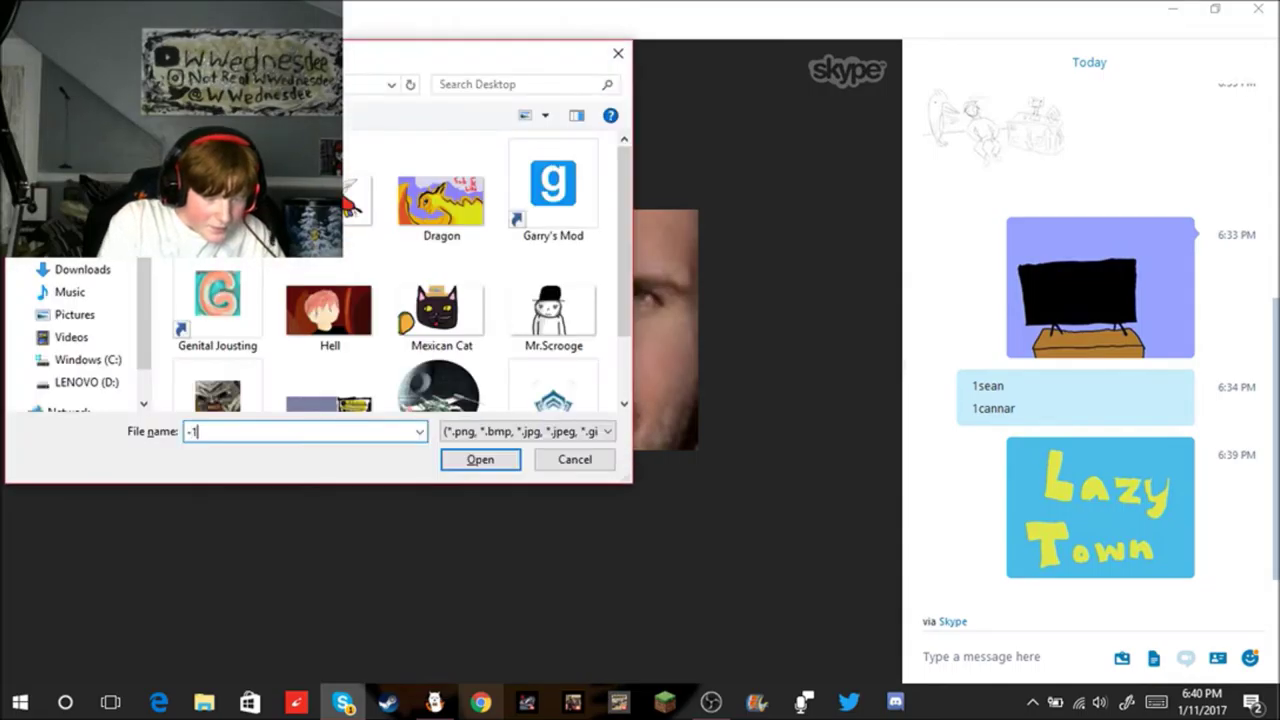
type("0000")
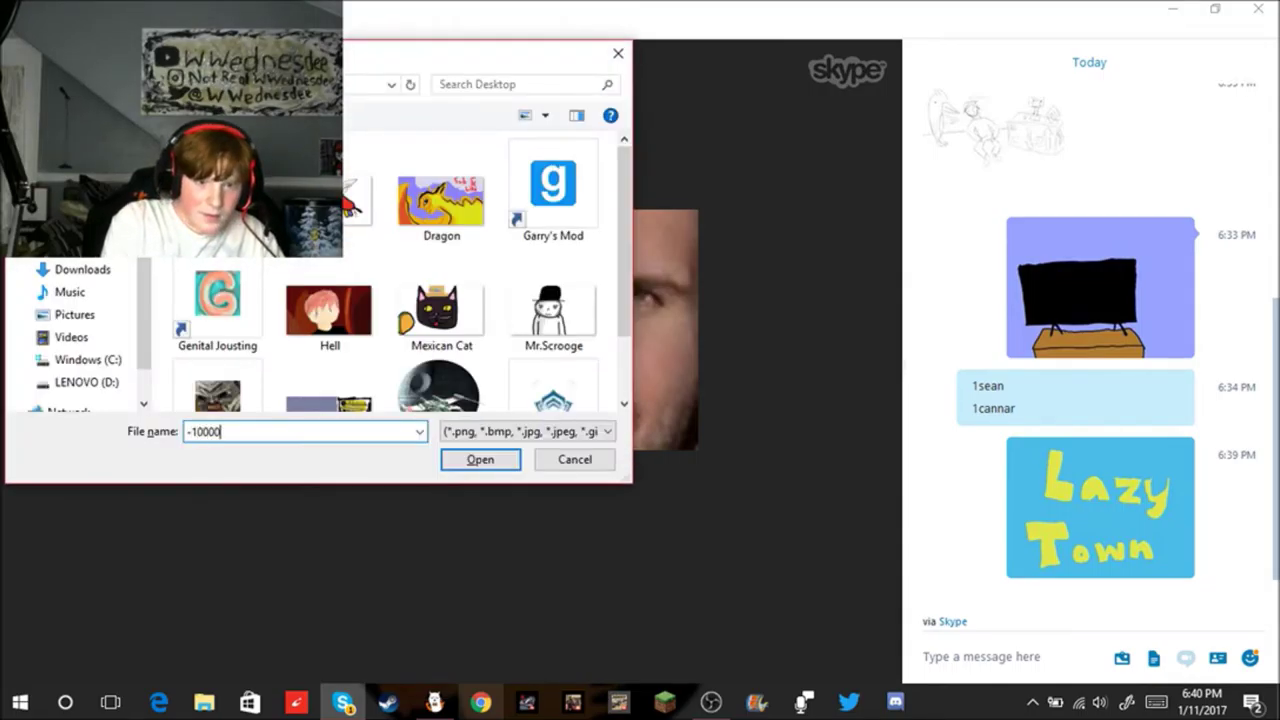
left_click(594, 462)
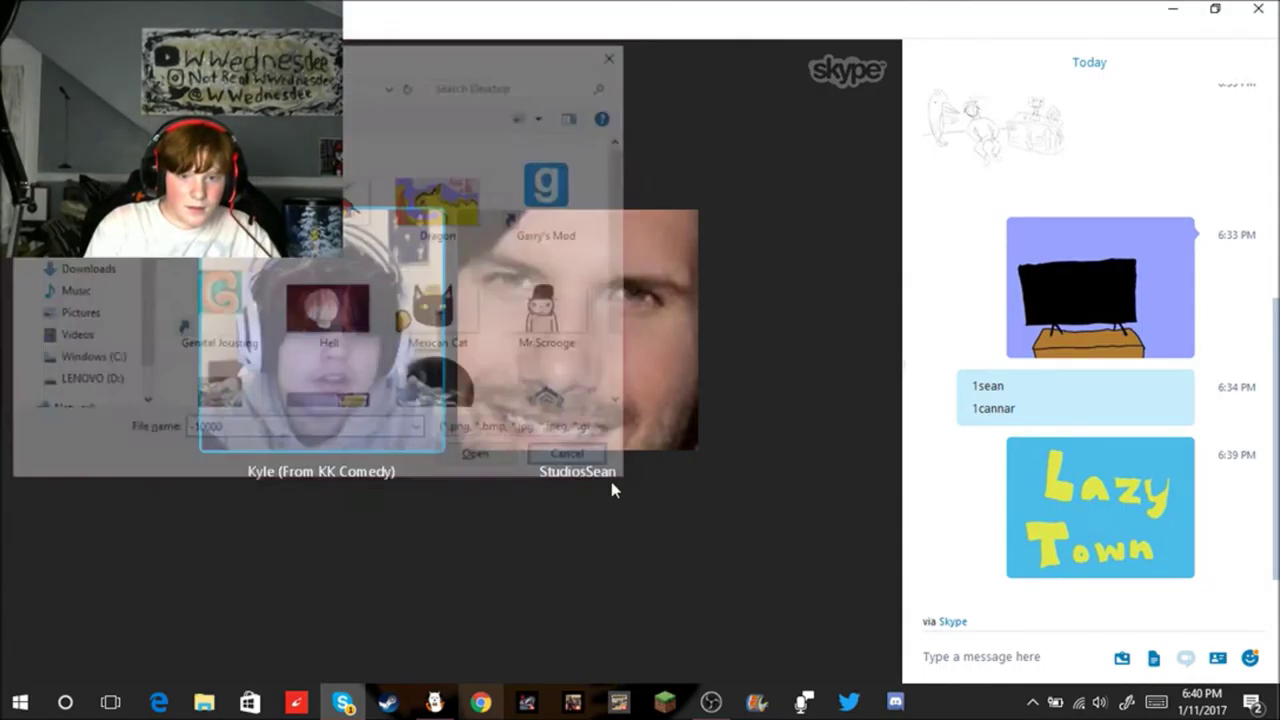
left_click(962, 658)
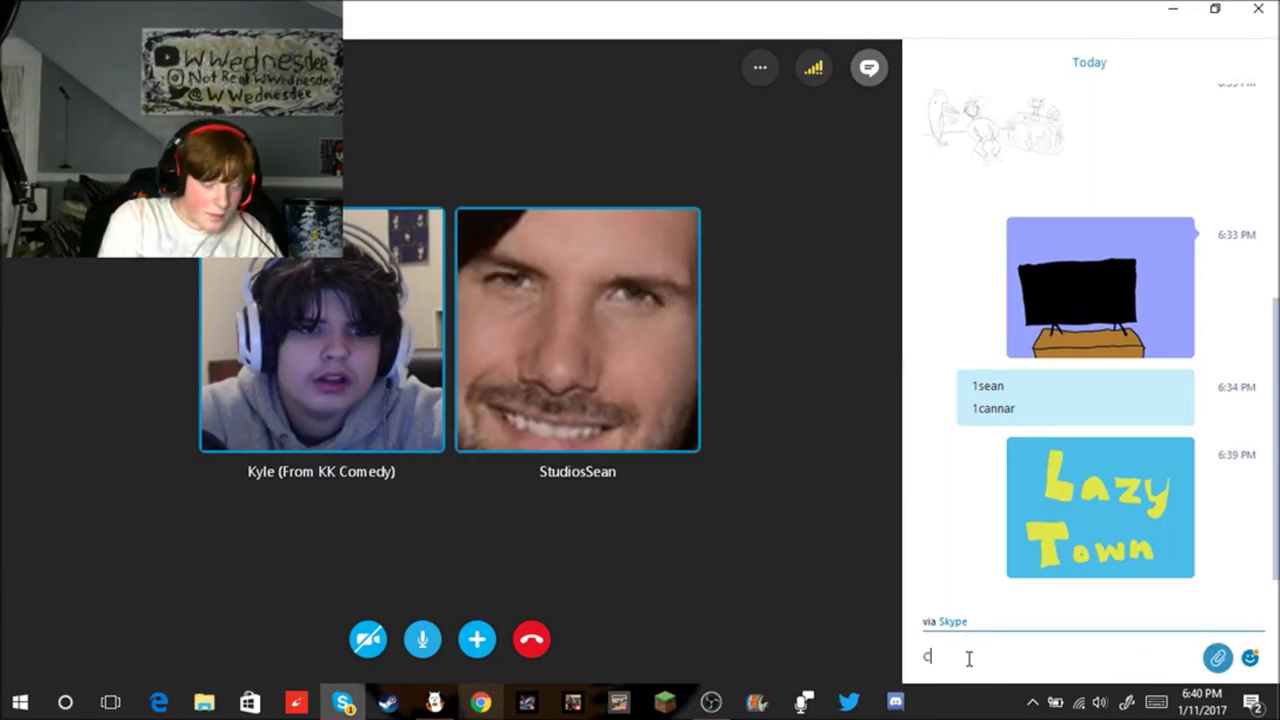
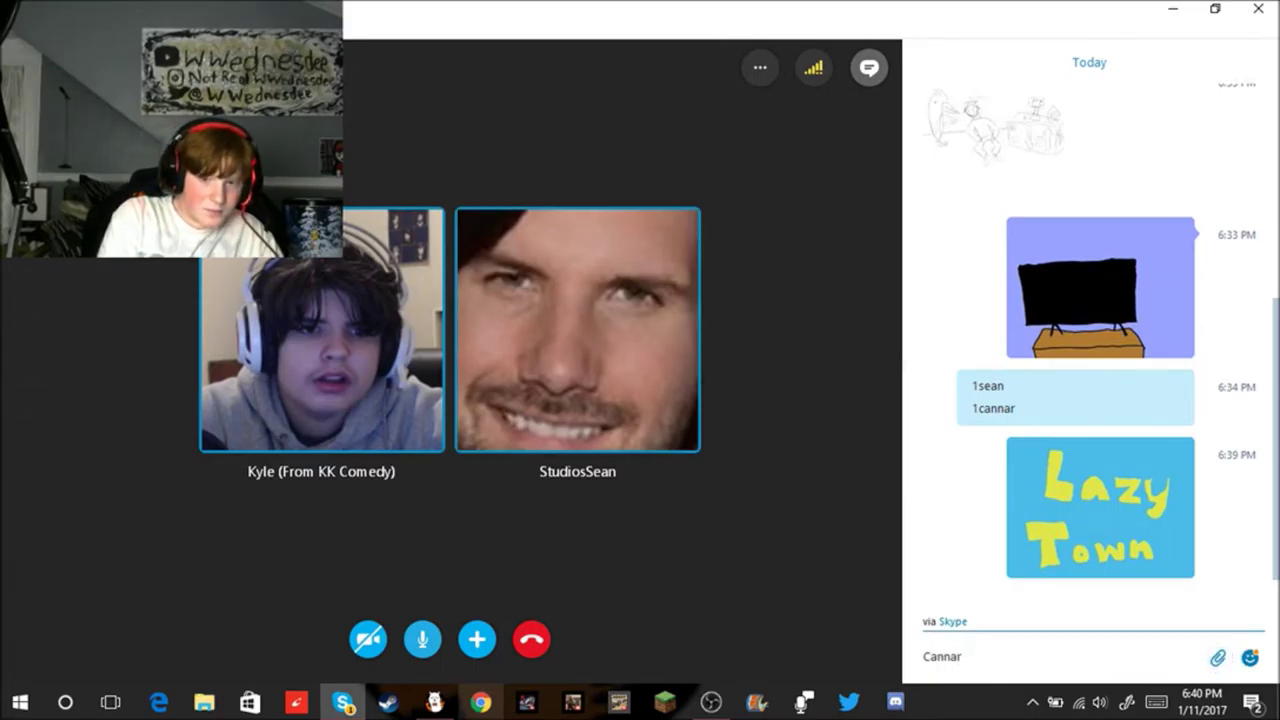
type(" -1000000000")
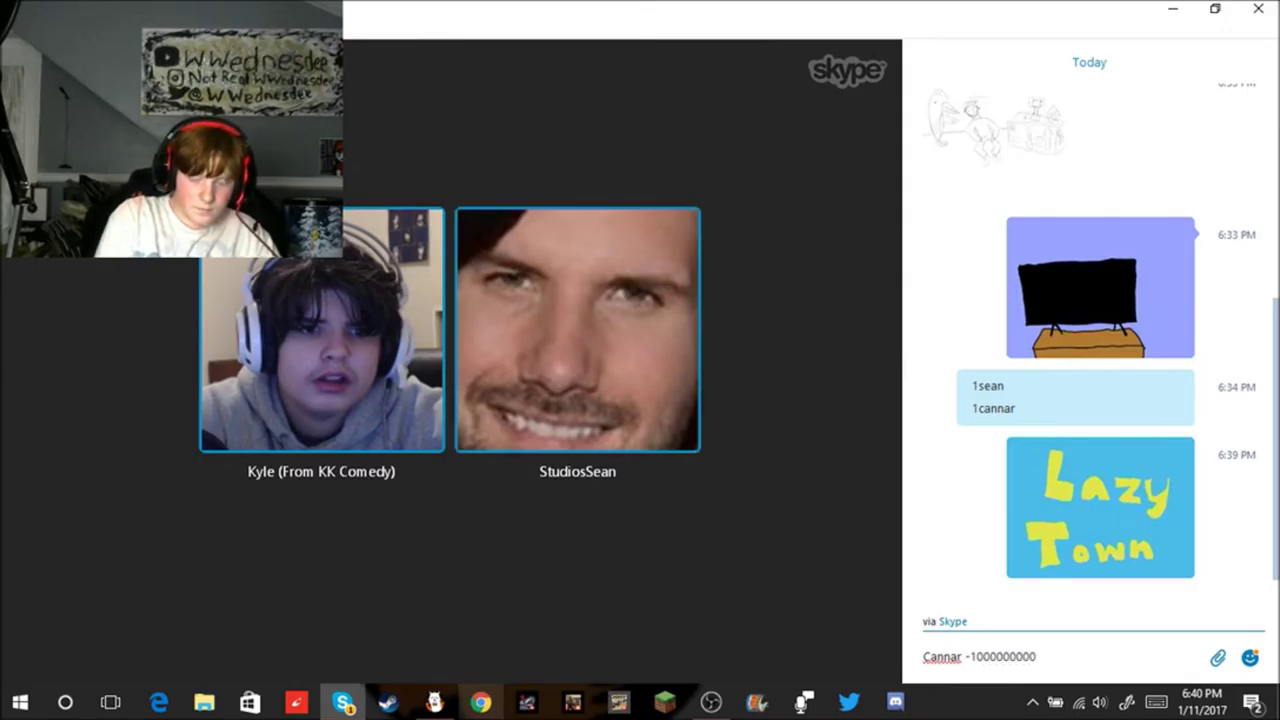
key("Return")
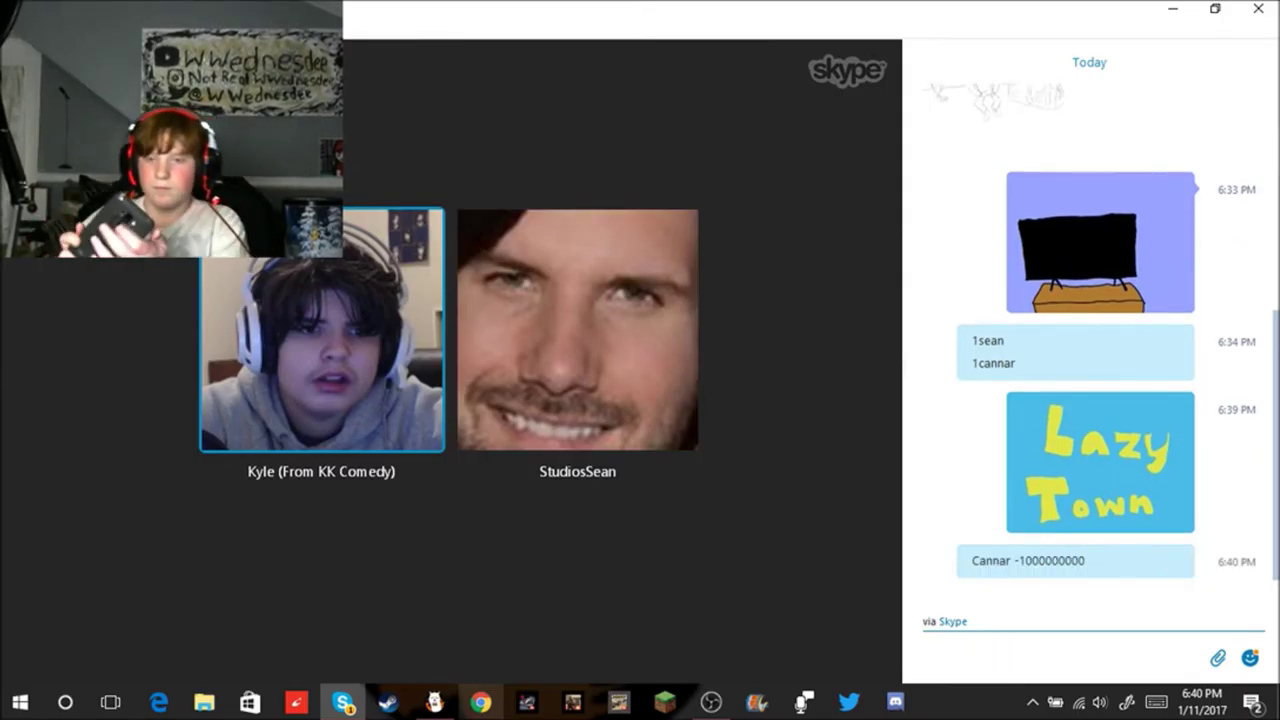
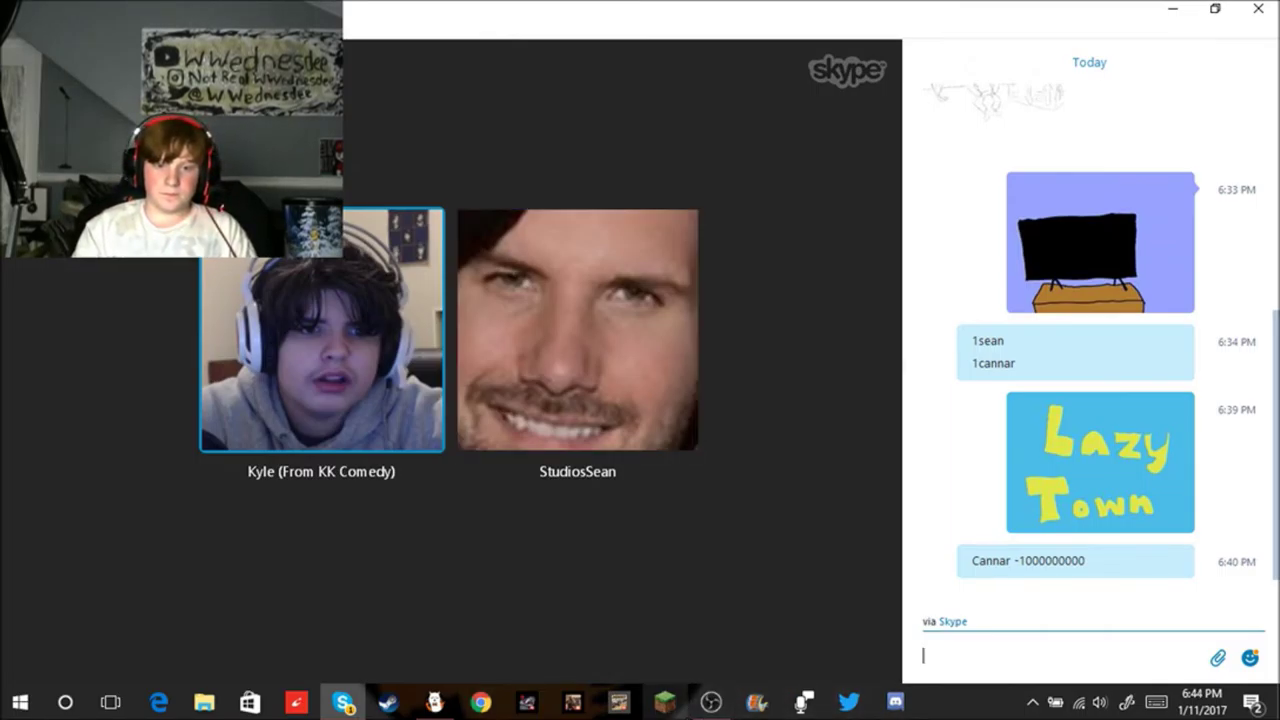
Step: Raise OBS Desktop Audio from -41.9 dB to -36.1 dB, minimize OBS, and download the shared sketch
mouse_move(711, 702)
left_click(783, 625)
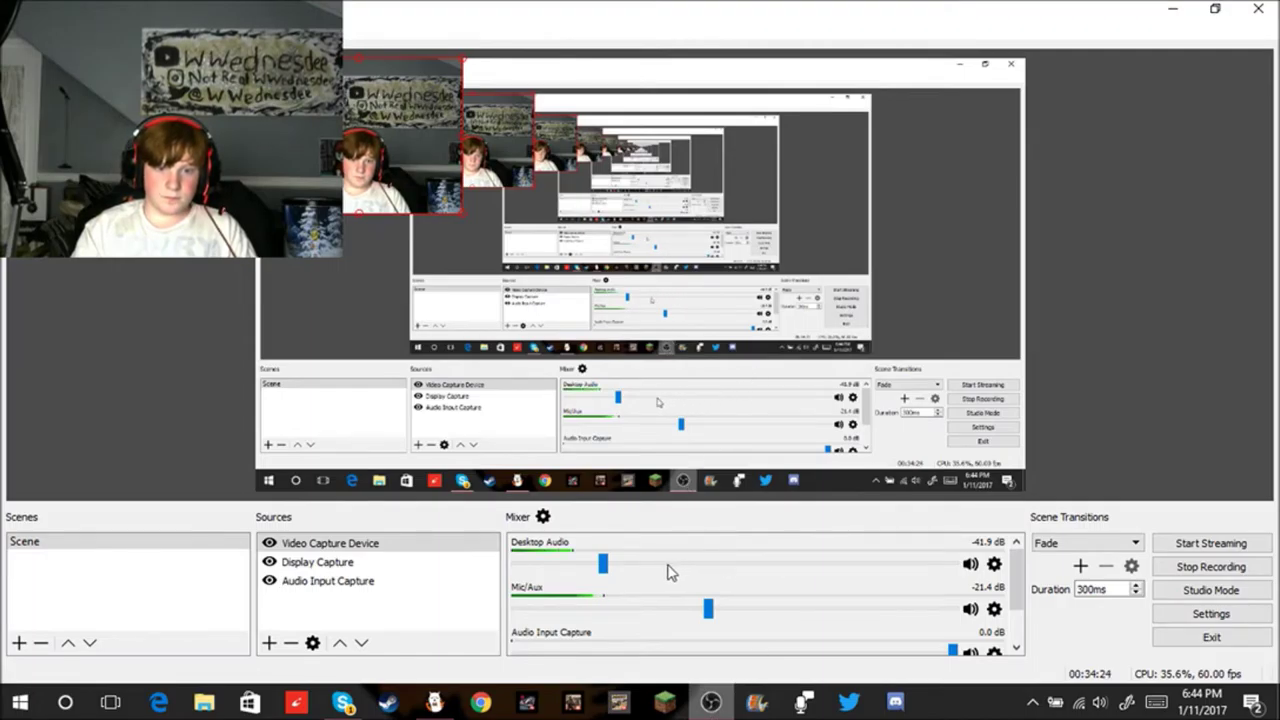
left_click_drag(610, 566, 608, 566)
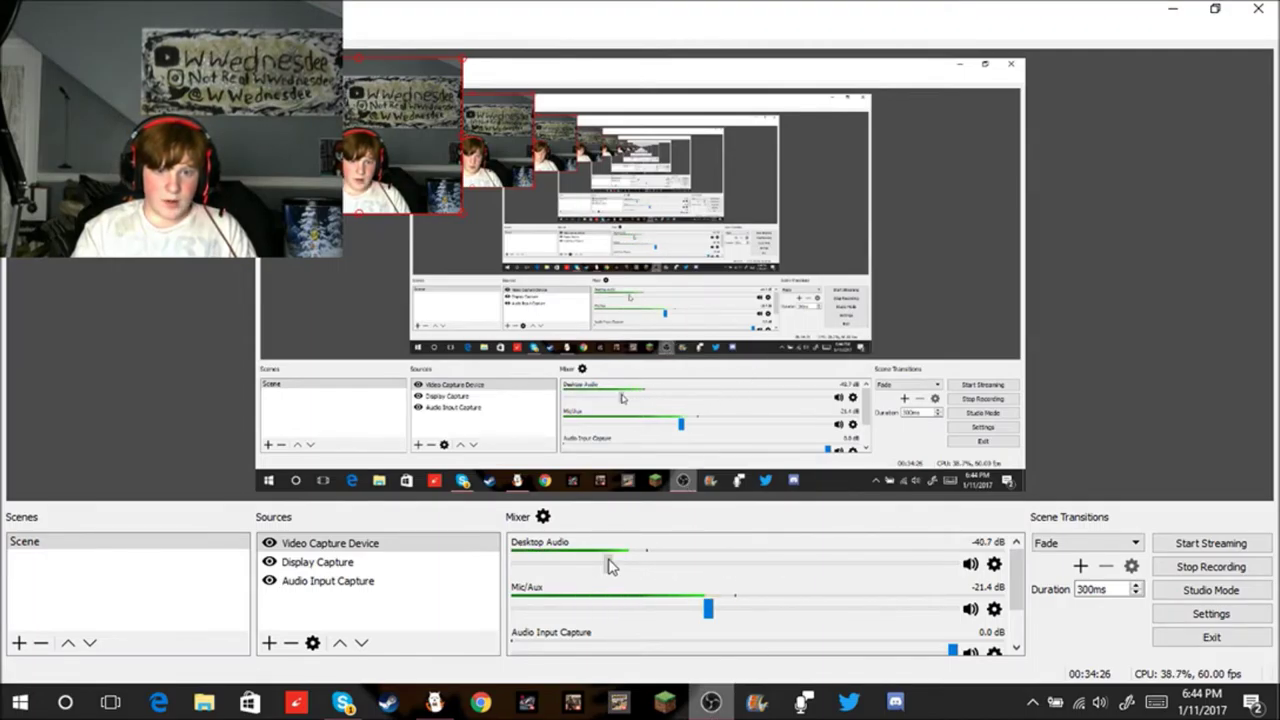
left_click_drag(608, 566, 622, 566)
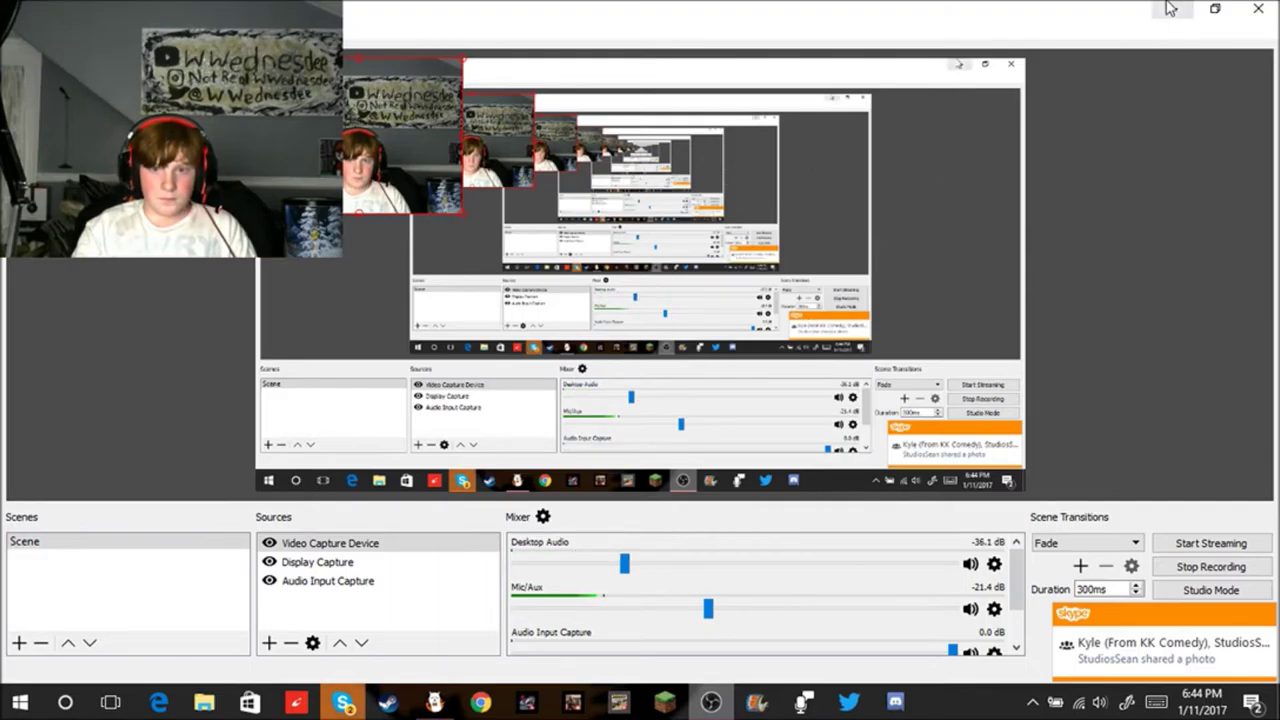
left_click(1173, 8)
left_click(1033, 548)
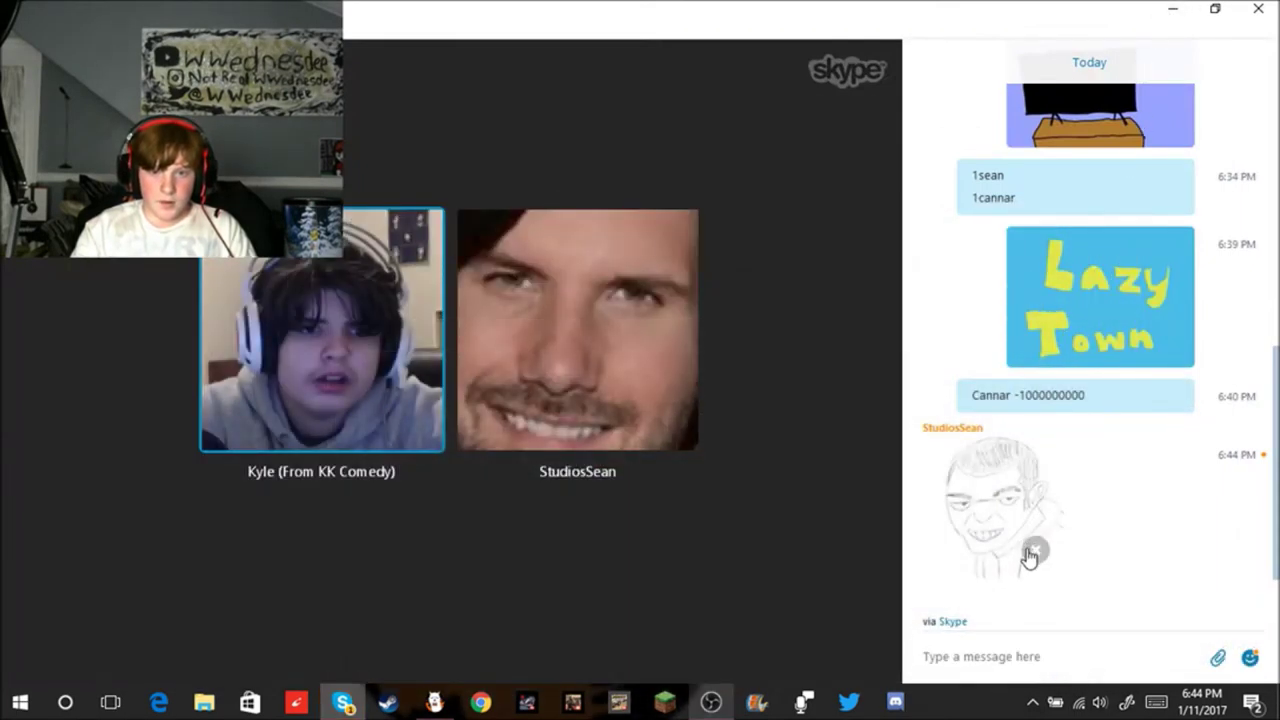
left_click(1033, 552)
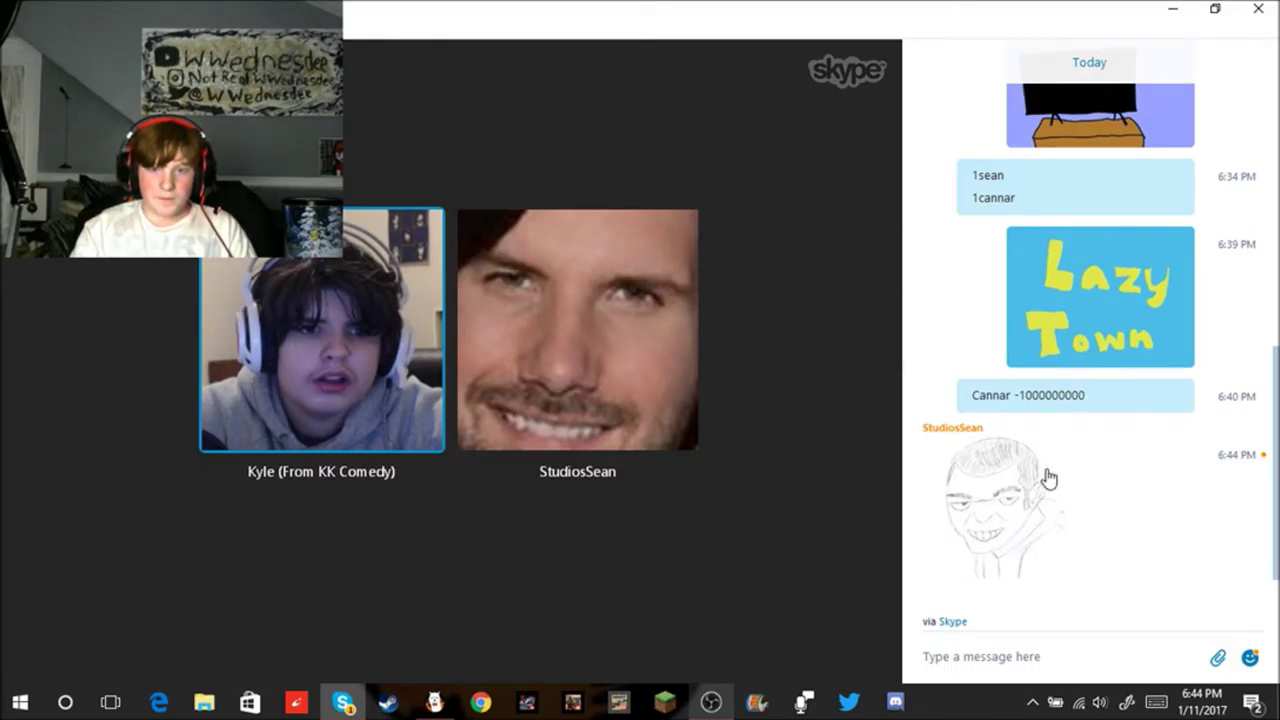
left_click(1023, 514)
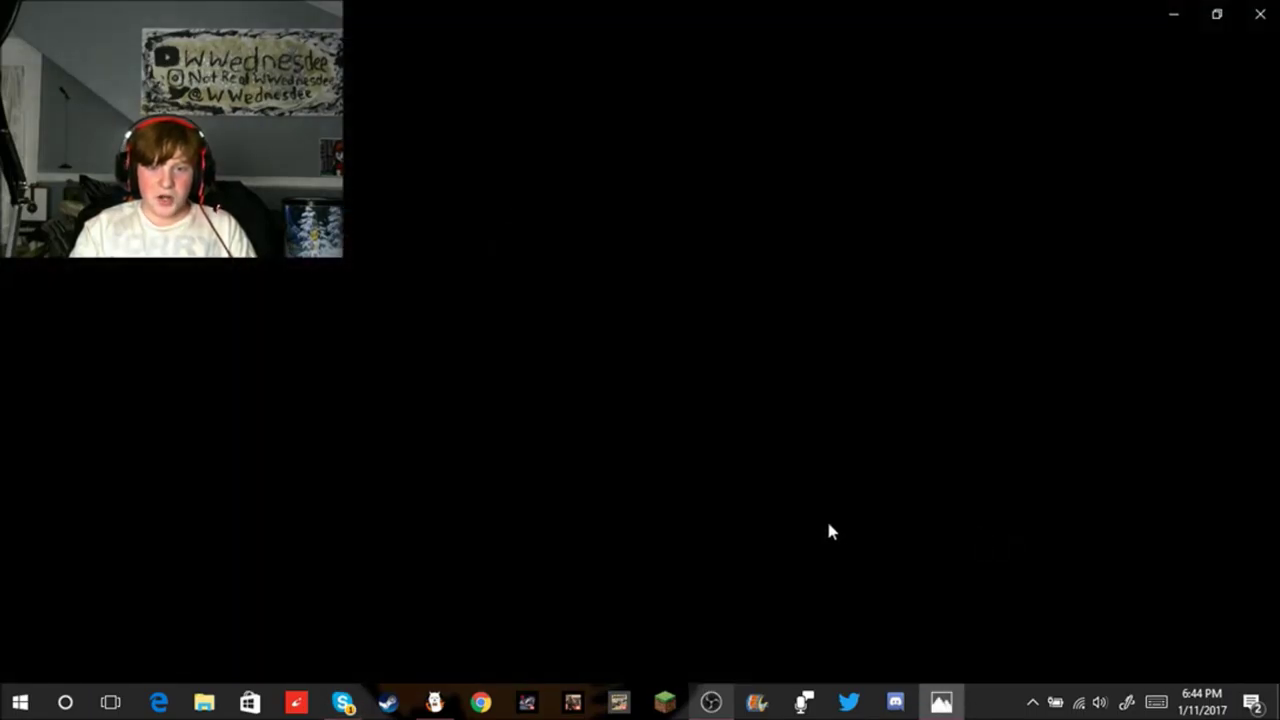
scroll(697, 414, "up", 3)
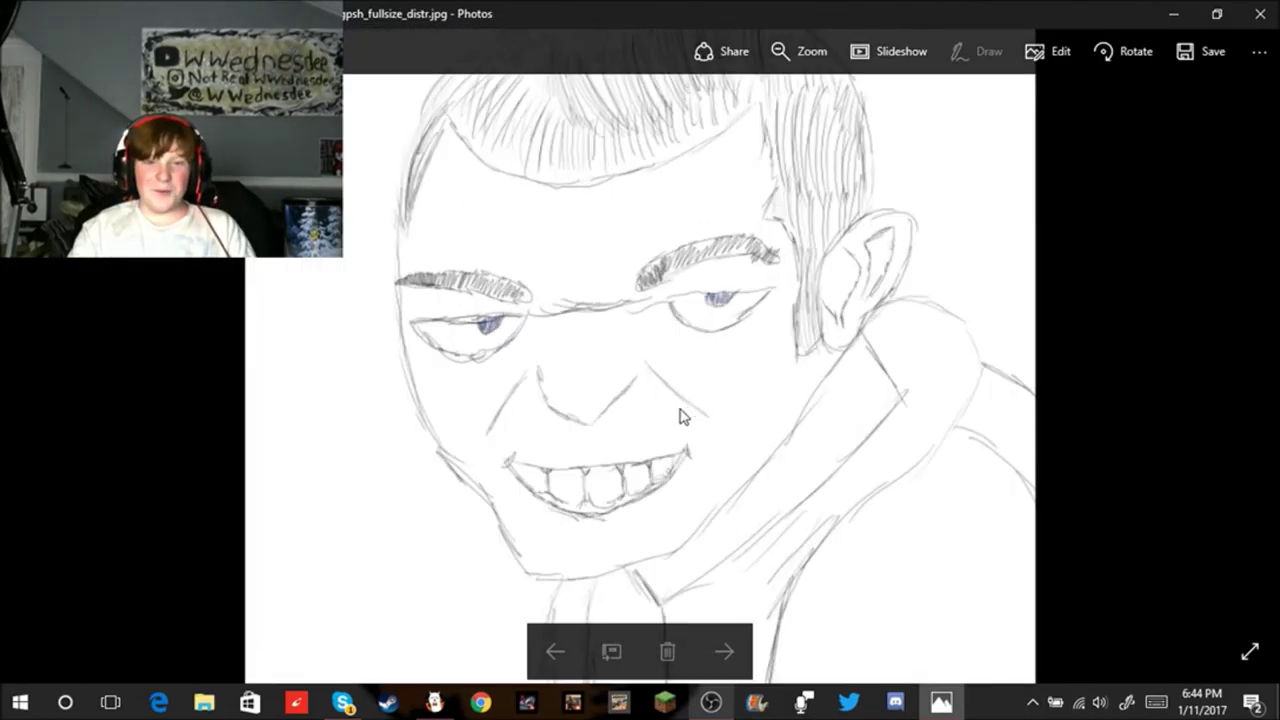
scroll(679, 416, "down", 5)
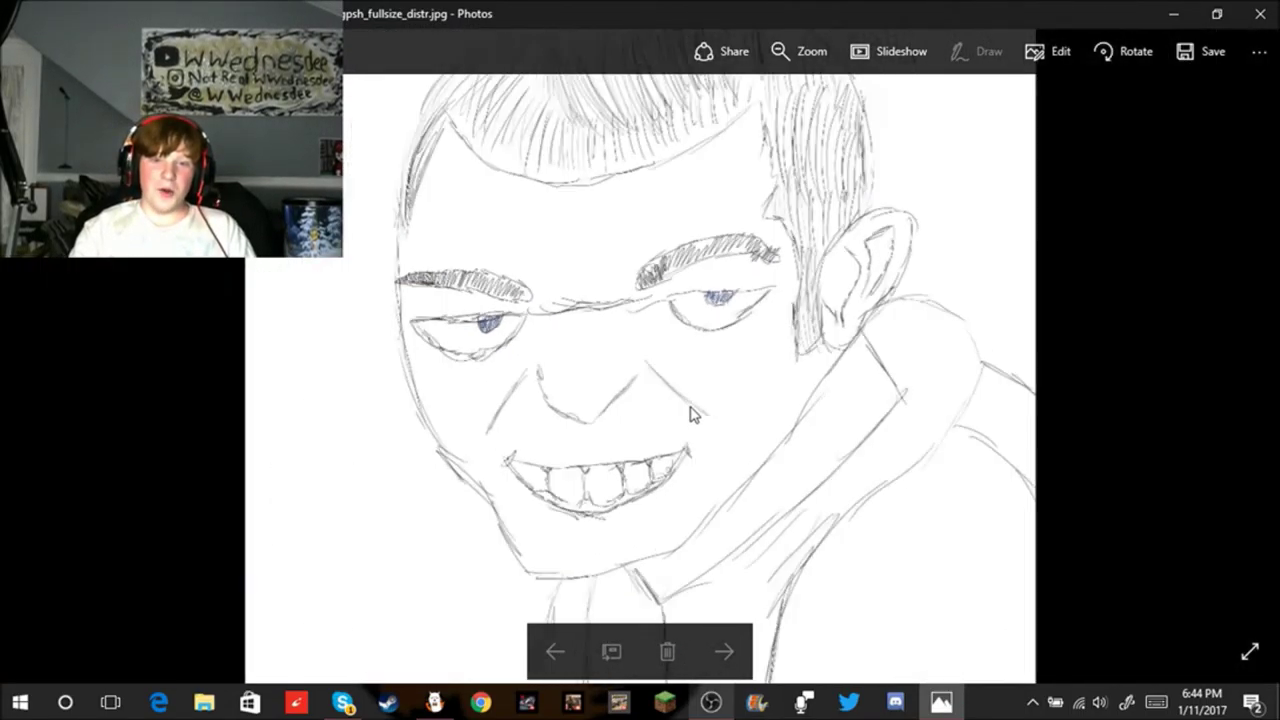
scroll(716, 360, "up", 2)
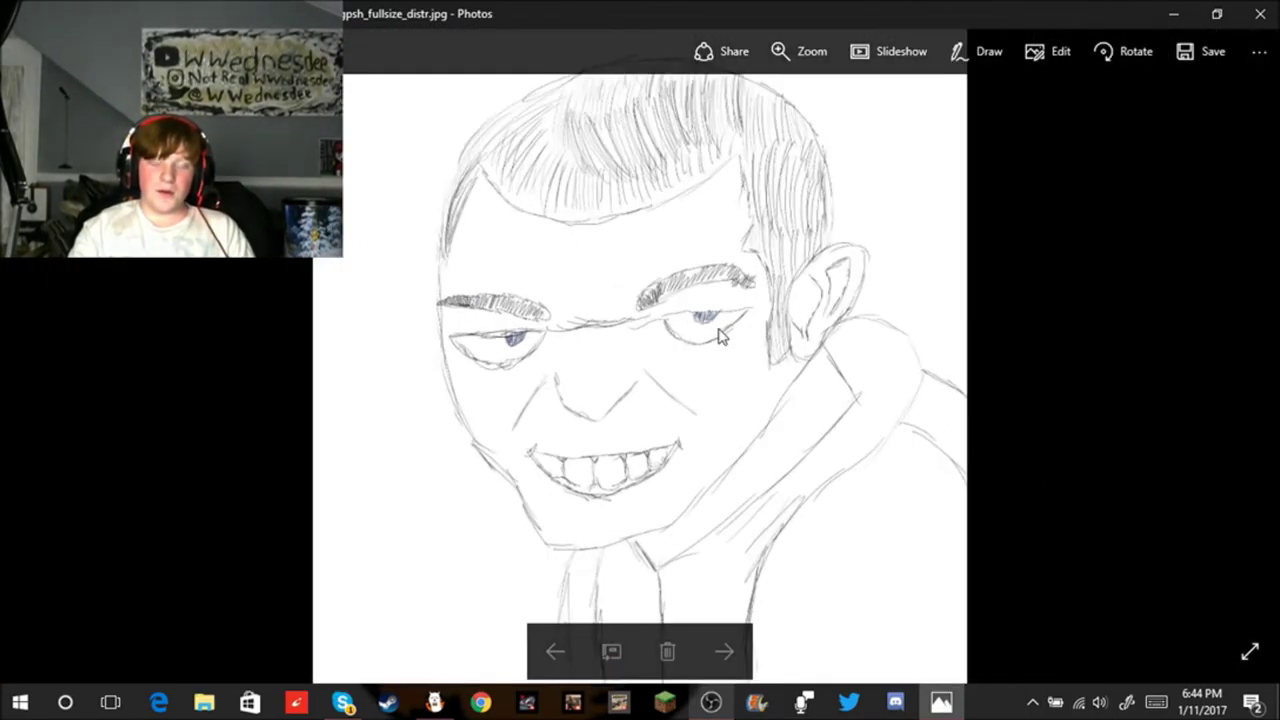
scroll(697, 392, "down", 1)
scroll(697, 390, "up", 1)
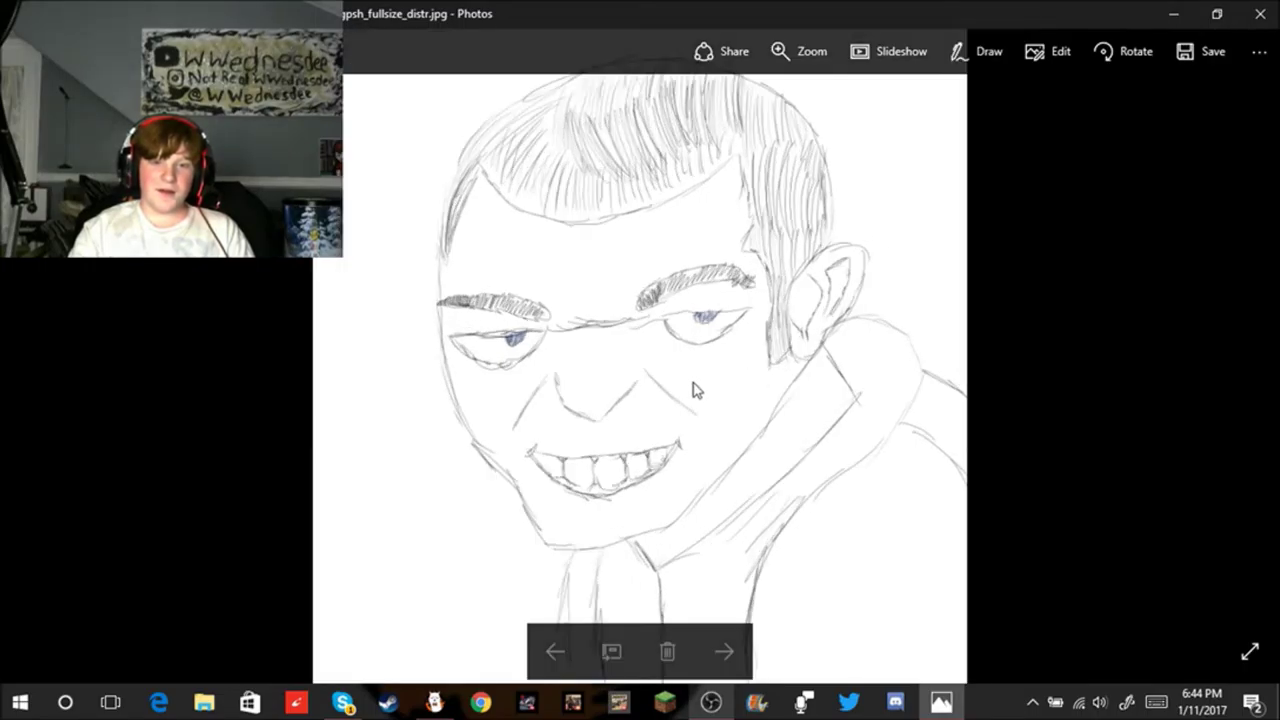
scroll(695, 390, "down", 1)
scroll(673, 418, "up", 1)
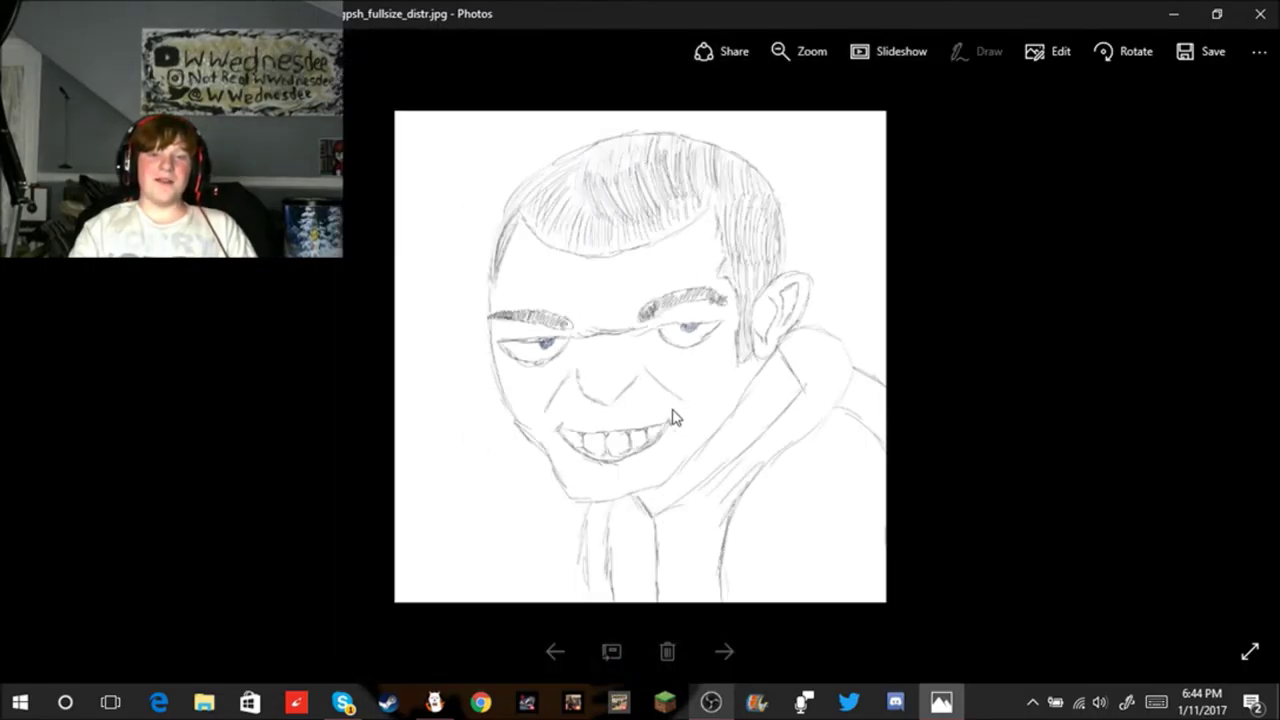
scroll(673, 418, "down", 1)
scroll(600, 422, "up", 3)
scroll(600, 422, "up", 4)
scroll(572, 342, "down", 5)
scroll(585, 320, "down", 1)
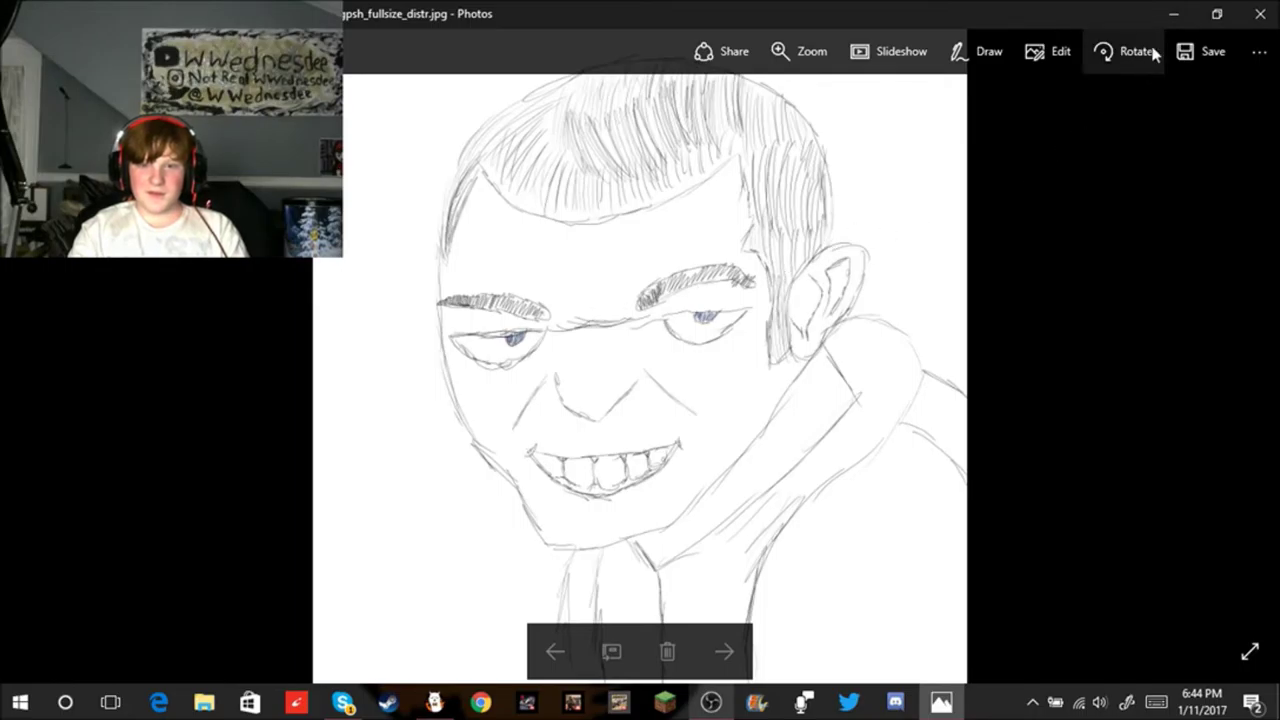
left_click(1104, 58)
left_click(1105, 58)
left_click(1105, 58)
left_click(1106, 60)
left_click(1105, 58)
left_click(1105, 58)
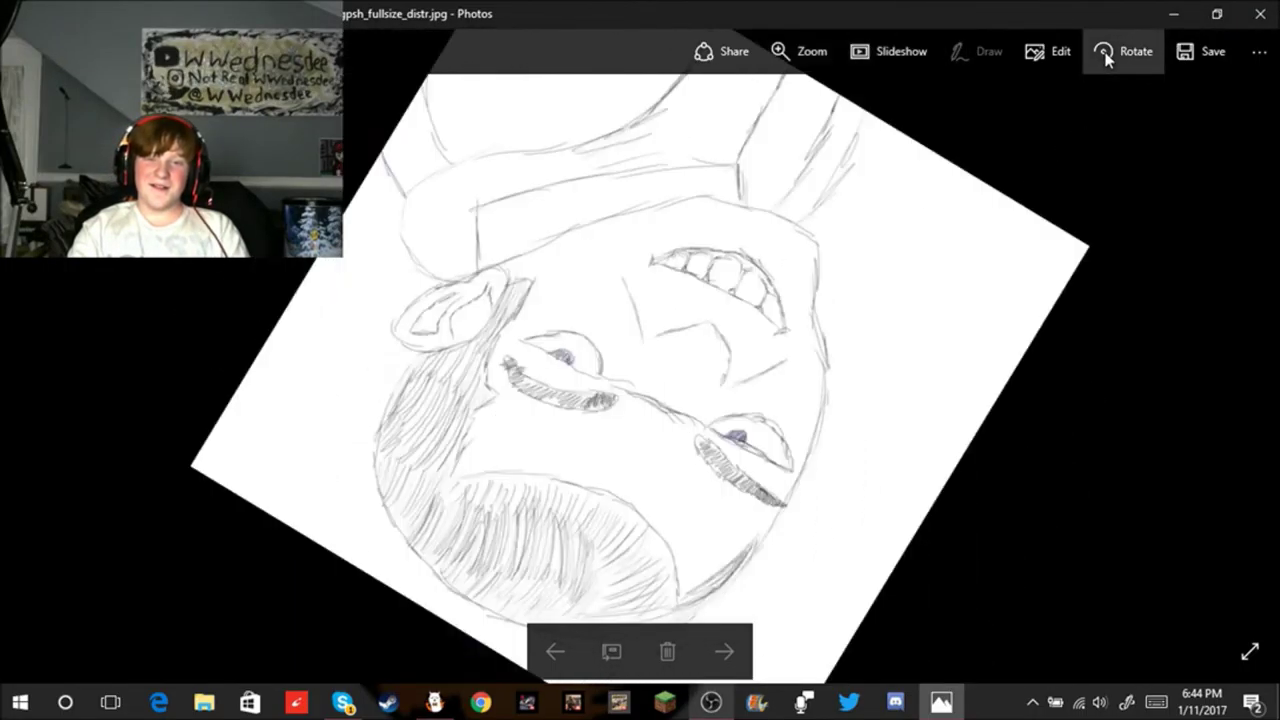
left_click(1105, 58)
left_click(1105, 58)
left_click(1106, 55)
left_click(1258, 18)
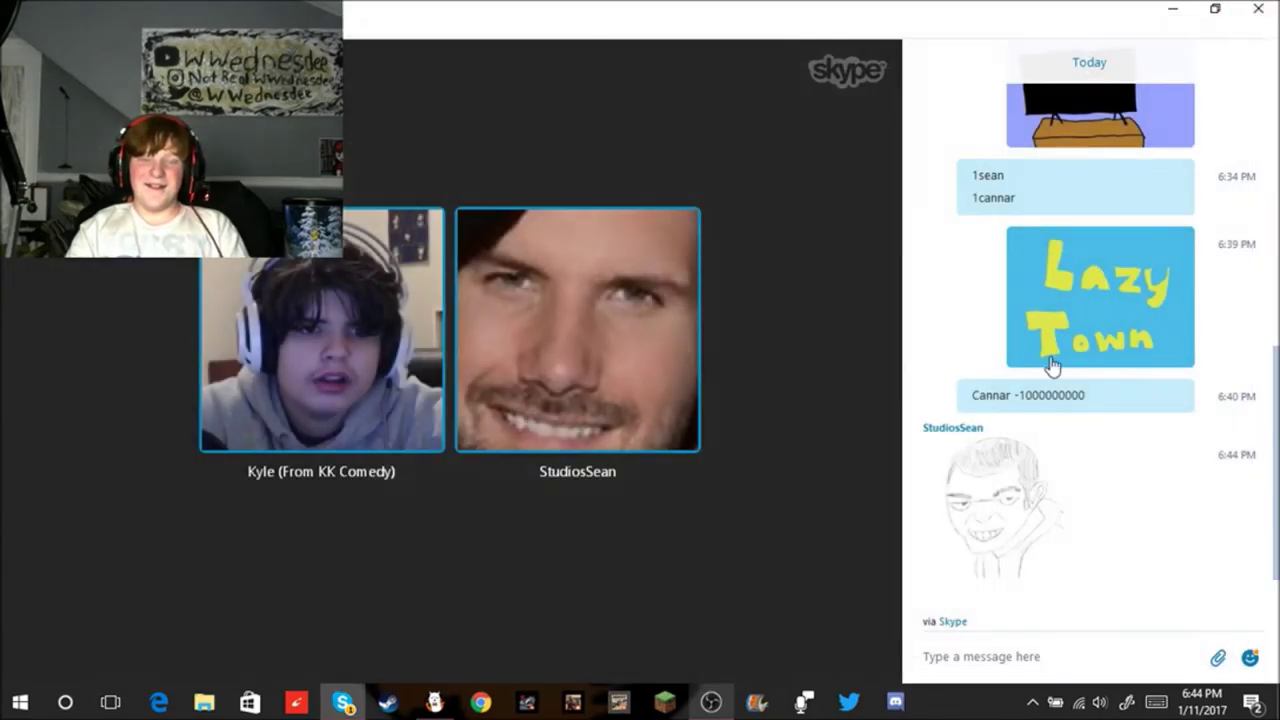
Step: Focus the Skype message box and scroll through the group chat history
left_click(958, 652)
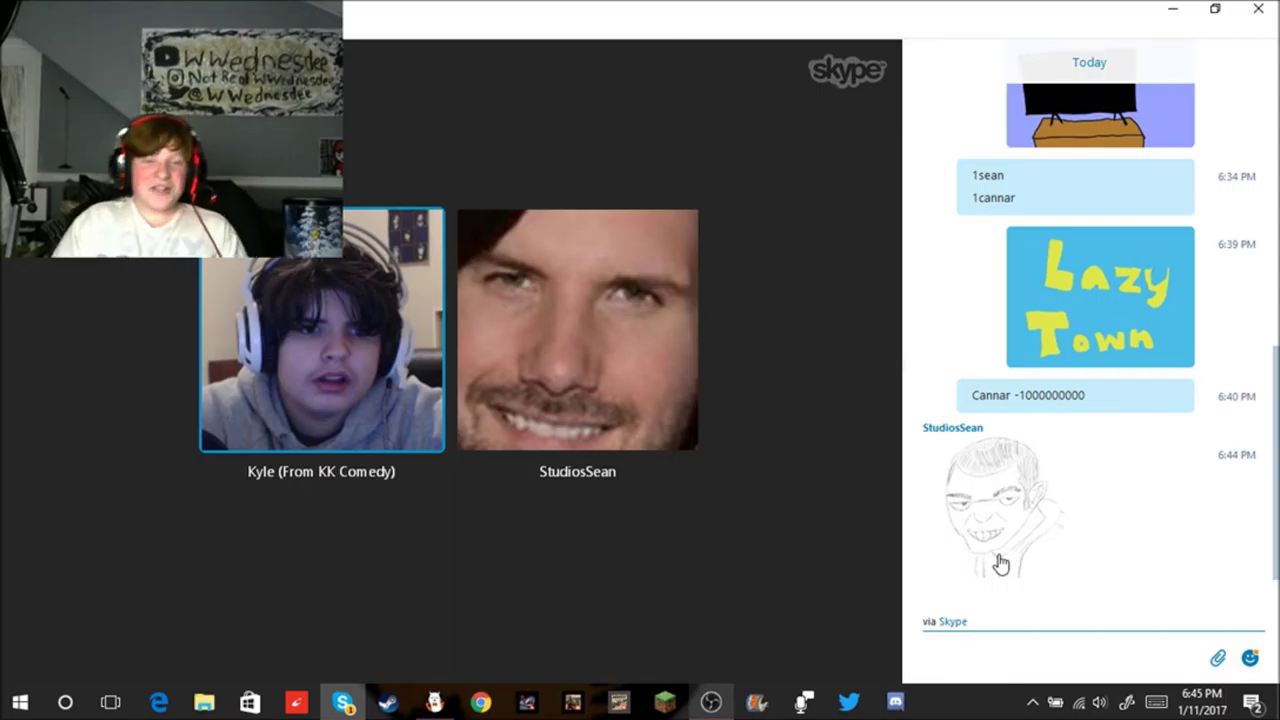
mouse_move(890, 620)
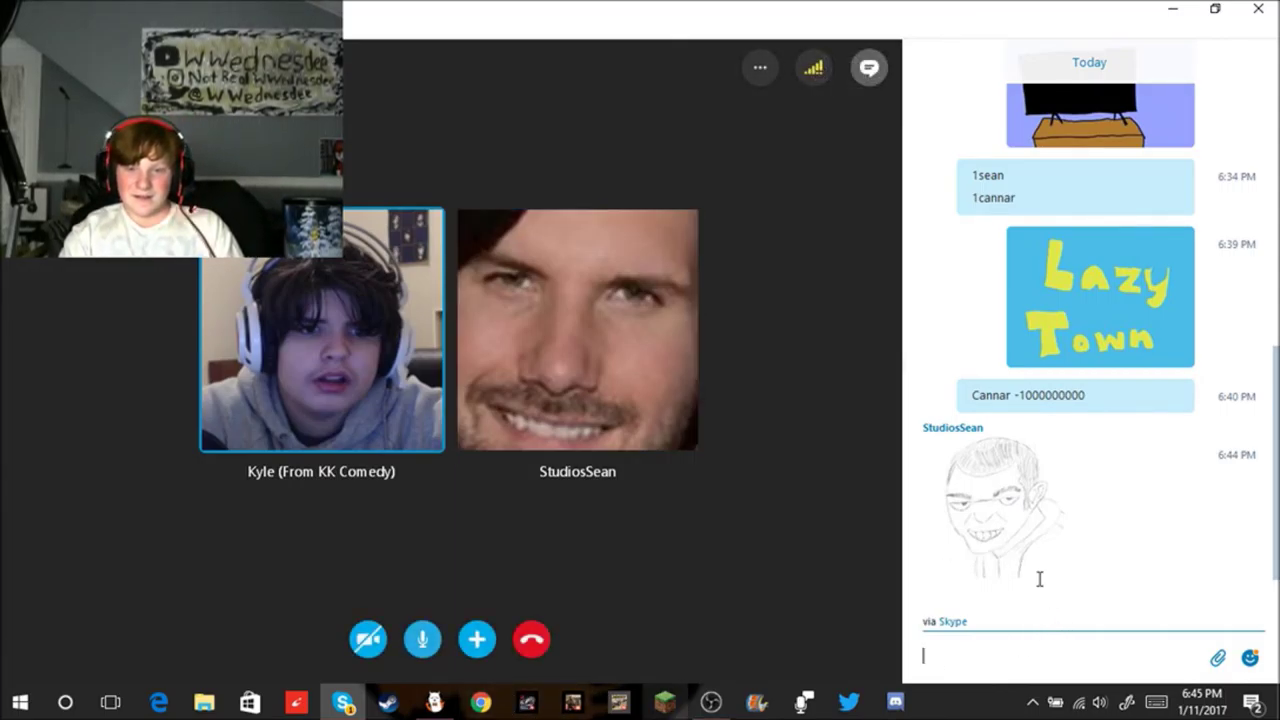
scroll(1040, 540, "up", 2)
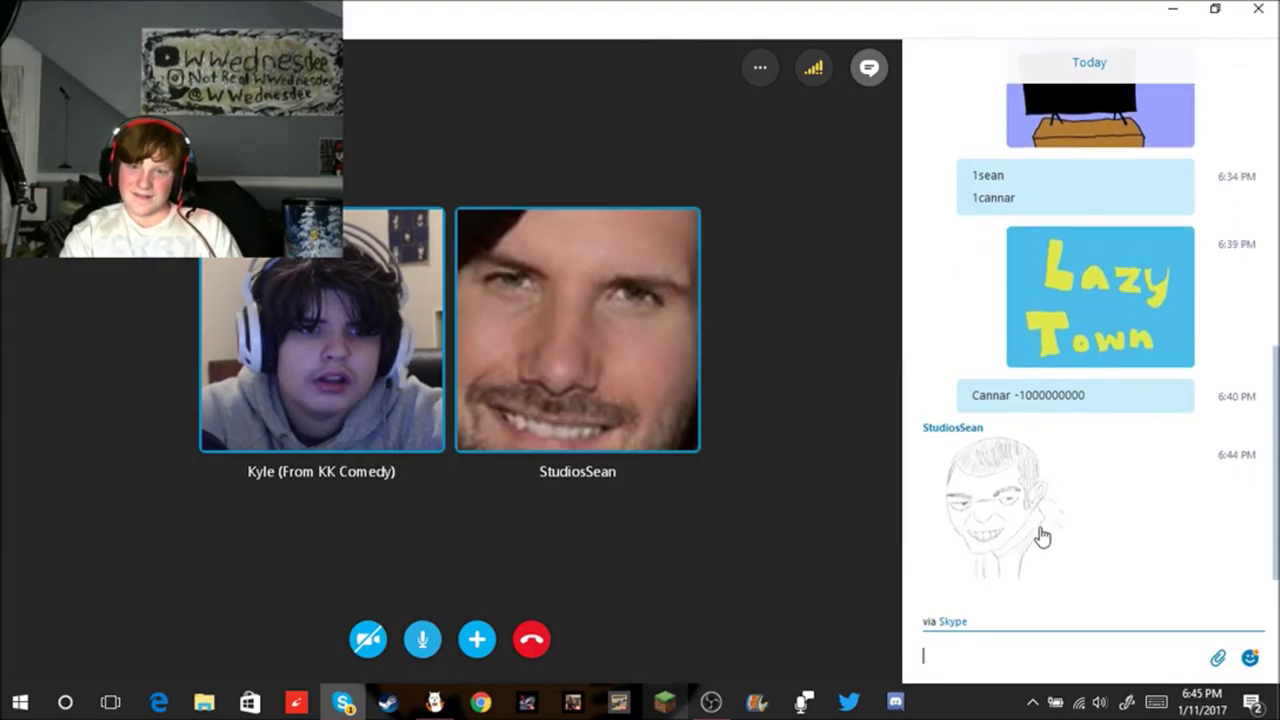
scroll(1043, 530, "up", 1)
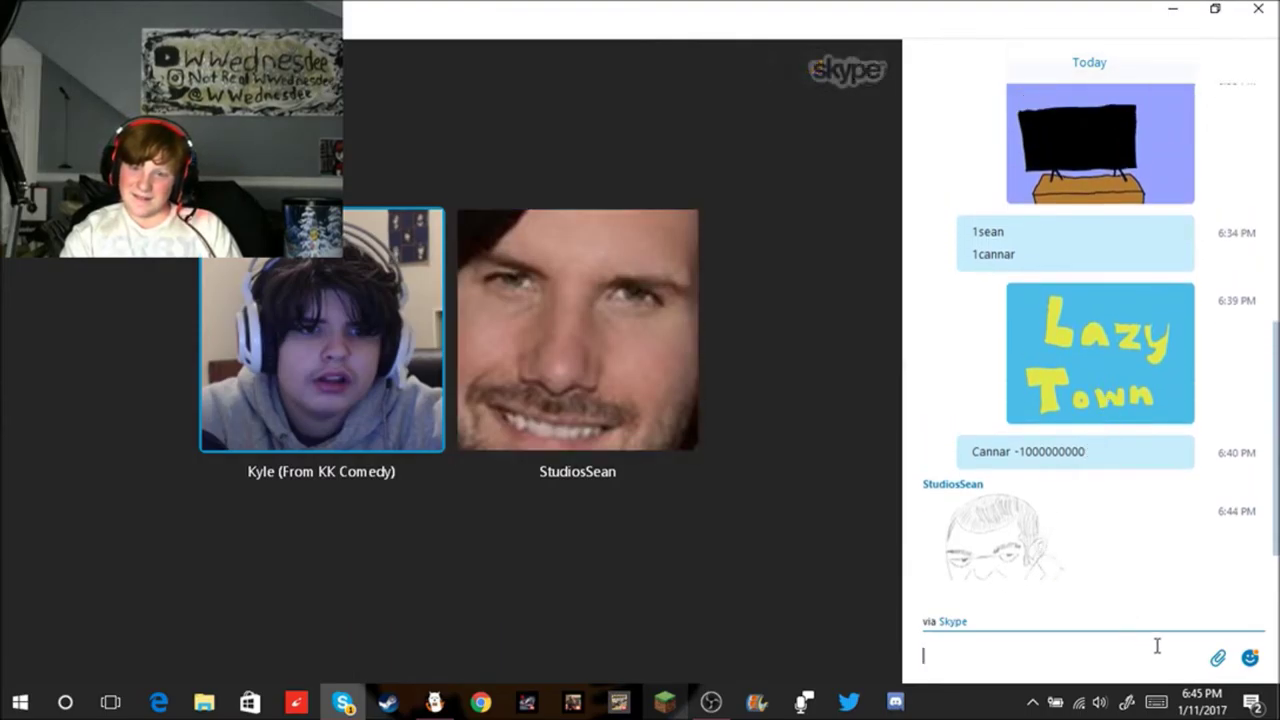
scroll(1152, 600, "down", 1)
mouse_move(1211, 666)
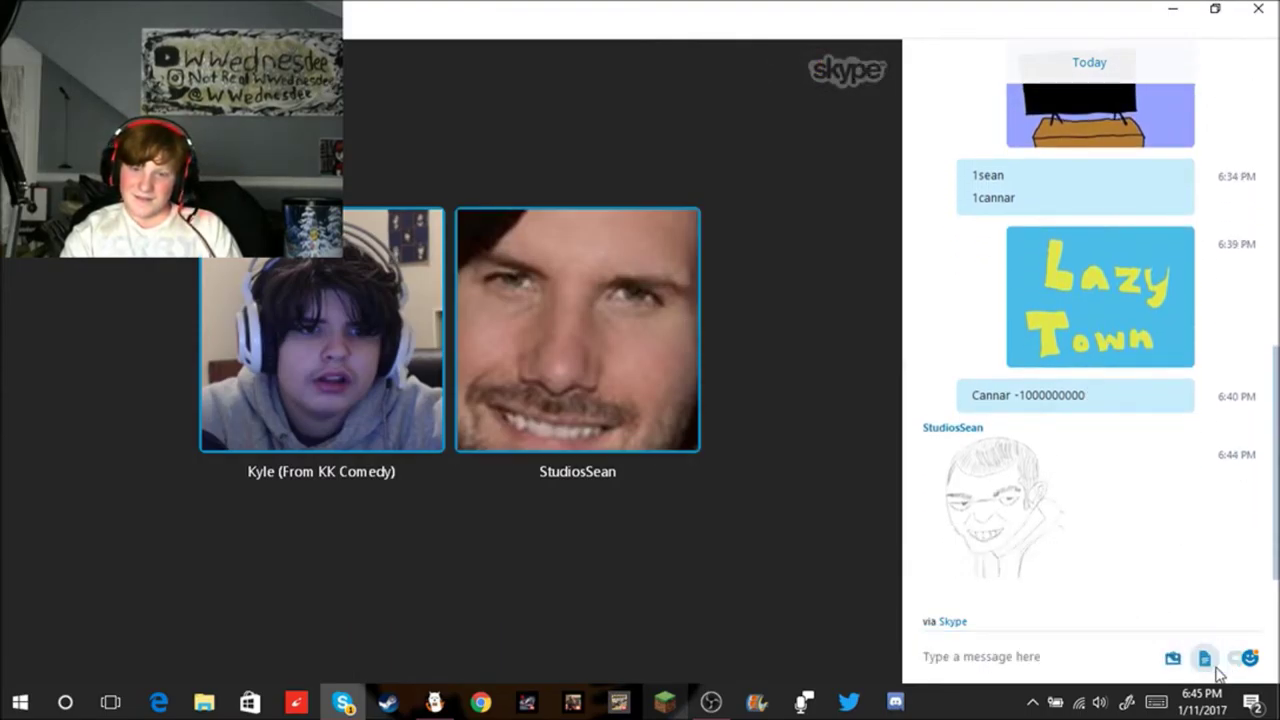
Step: Send the My Room BackGround picture into the Skype group chat
left_click(1122, 658)
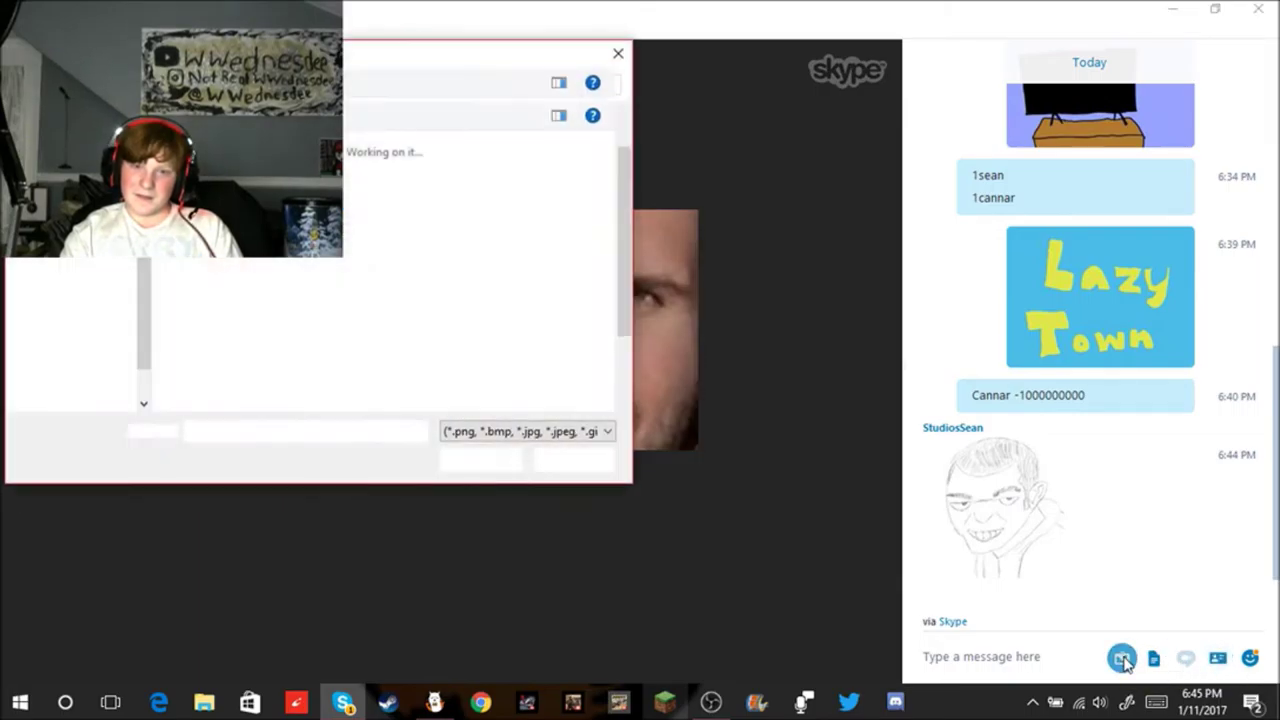
scroll(518, 320, "down", 1)
scroll(518, 328, "up", 1)
scroll(518, 328, "down", 1)
left_click(329, 340)
left_click(480, 459)
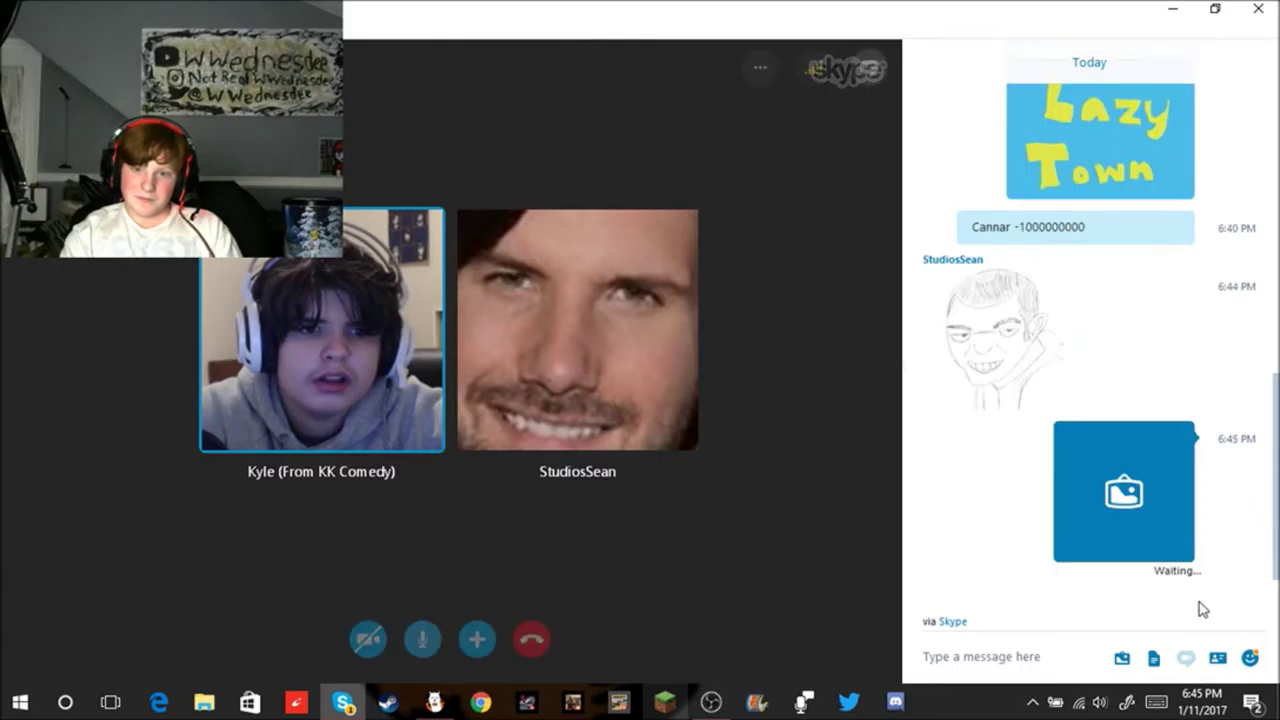
Step: Send the Dragon drawing into the chat as well
left_click(1122, 658)
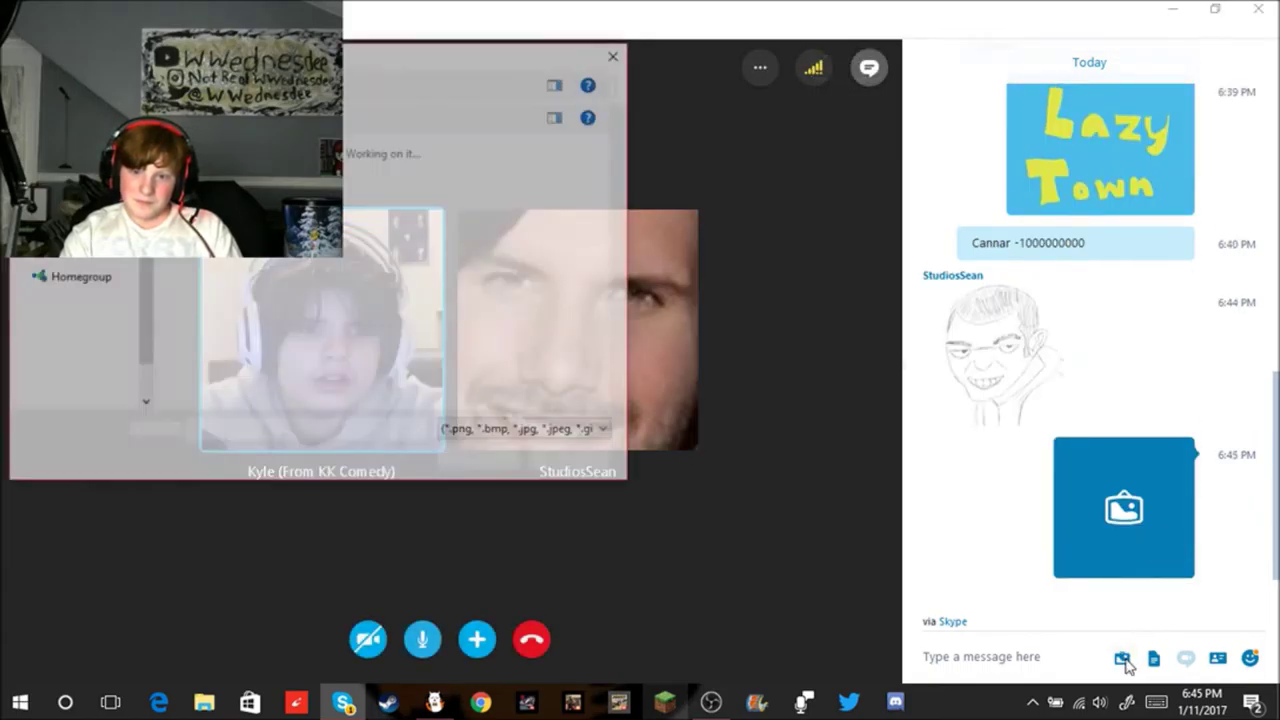
left_click(440, 235)
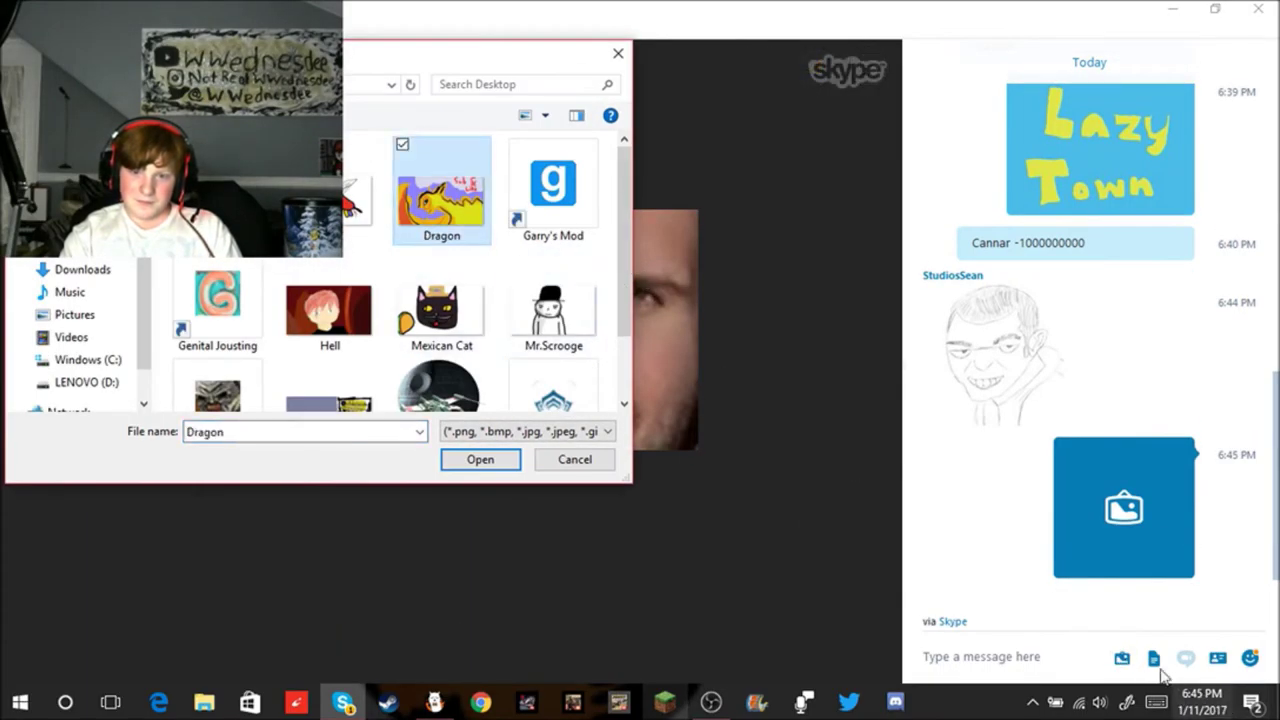
double_click(471, 219)
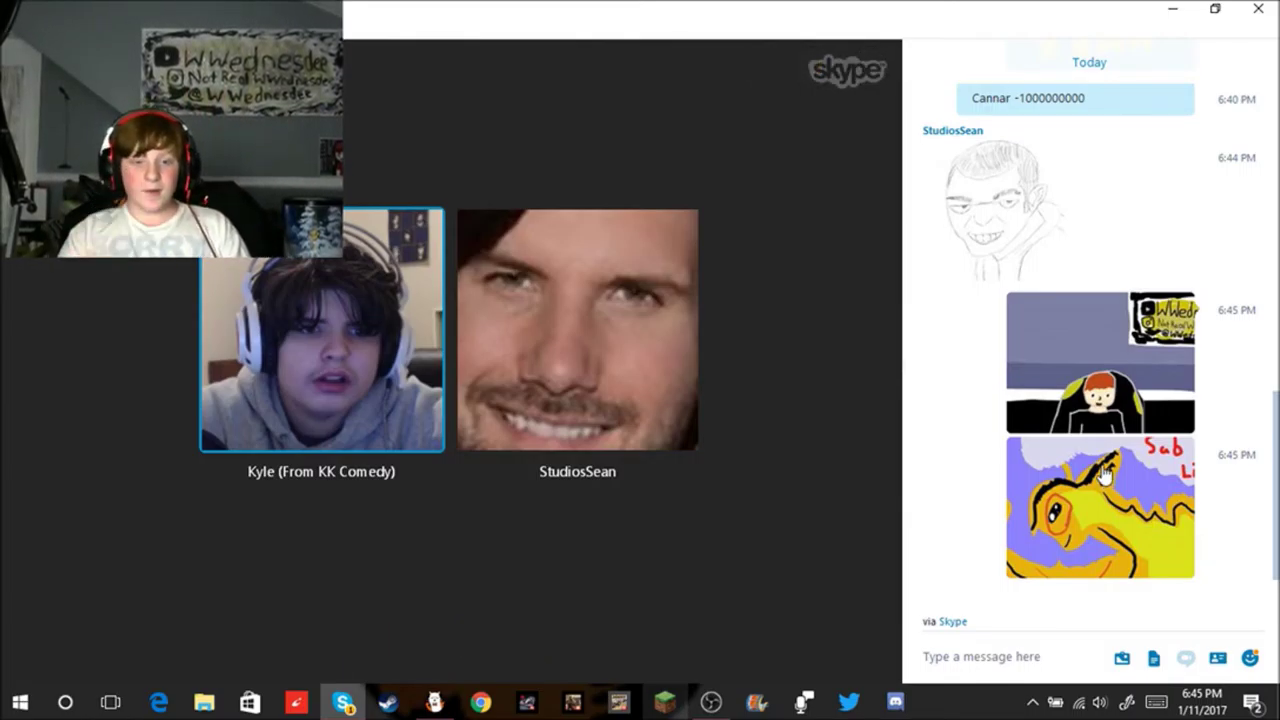
Step: Switch to FireAlpaca with the blank 1200 × 700 game.png canvas
left_click(434, 702)
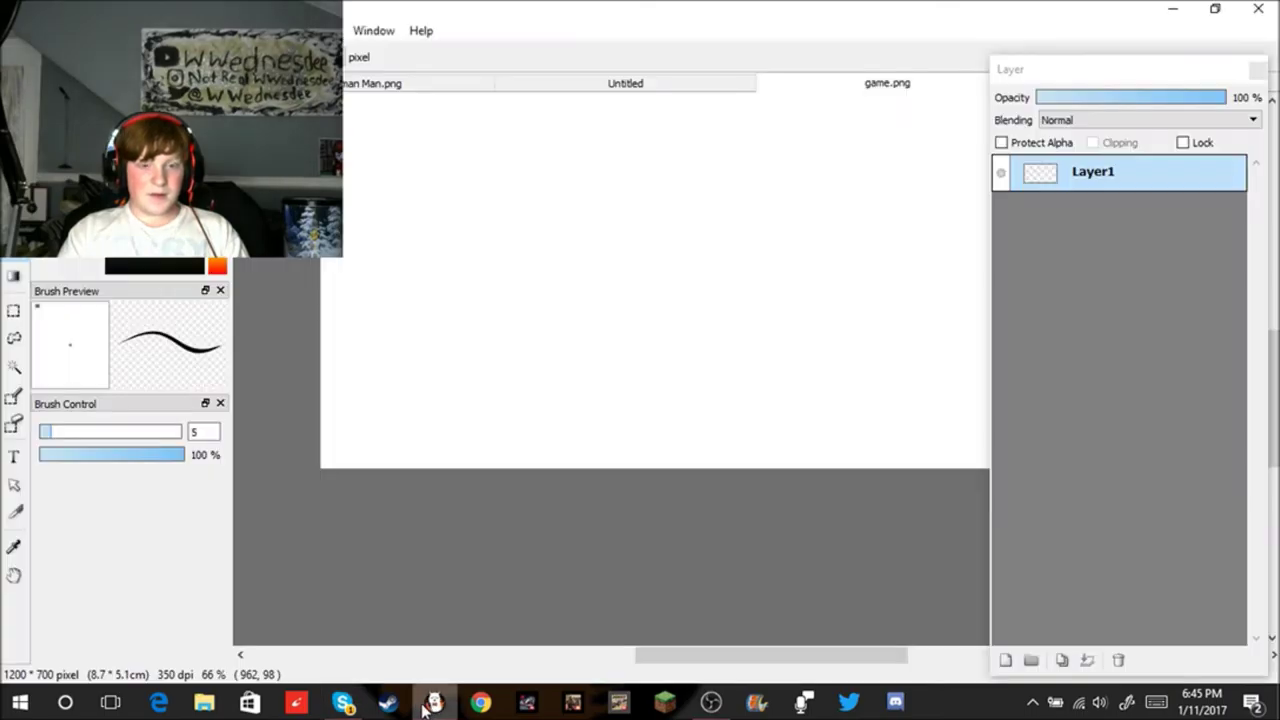
scroll(543, 491, "down", 1)
scroll(543, 491, "up", 2)
scroll(543, 491, "down", 2)
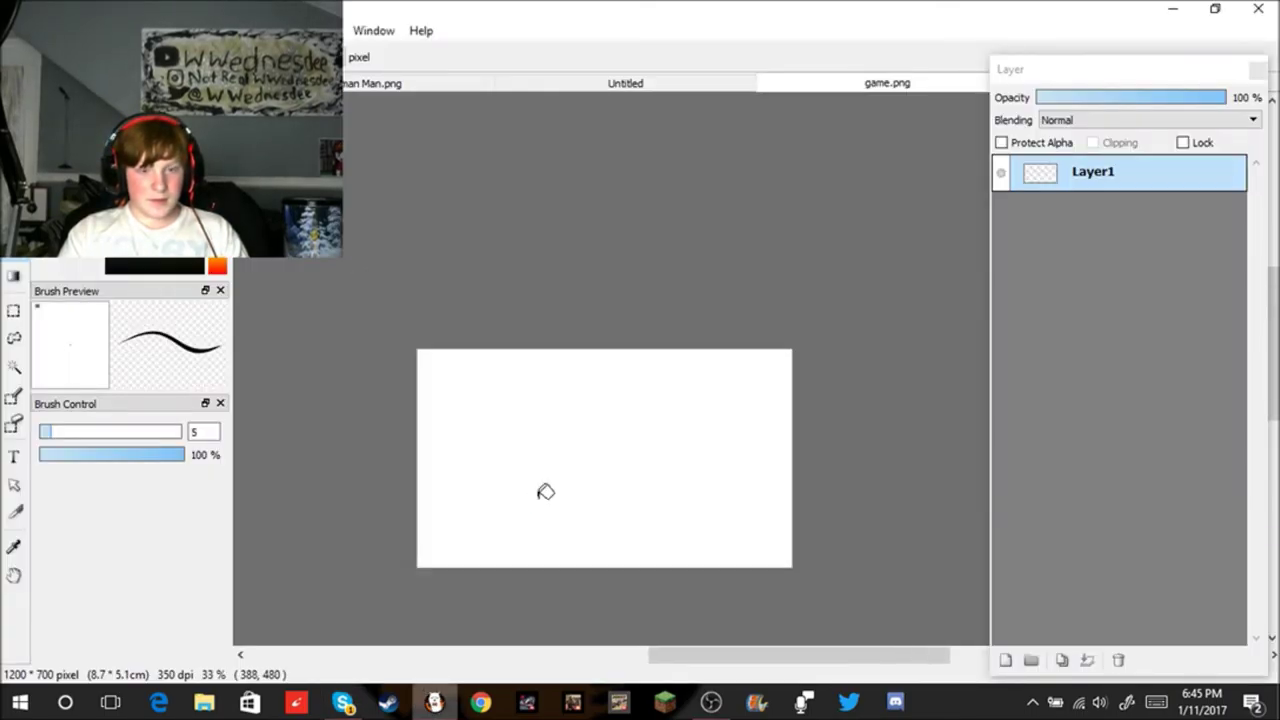
Step: Pick the Brush tool (B) and change its size from 5 to 1
key("b")
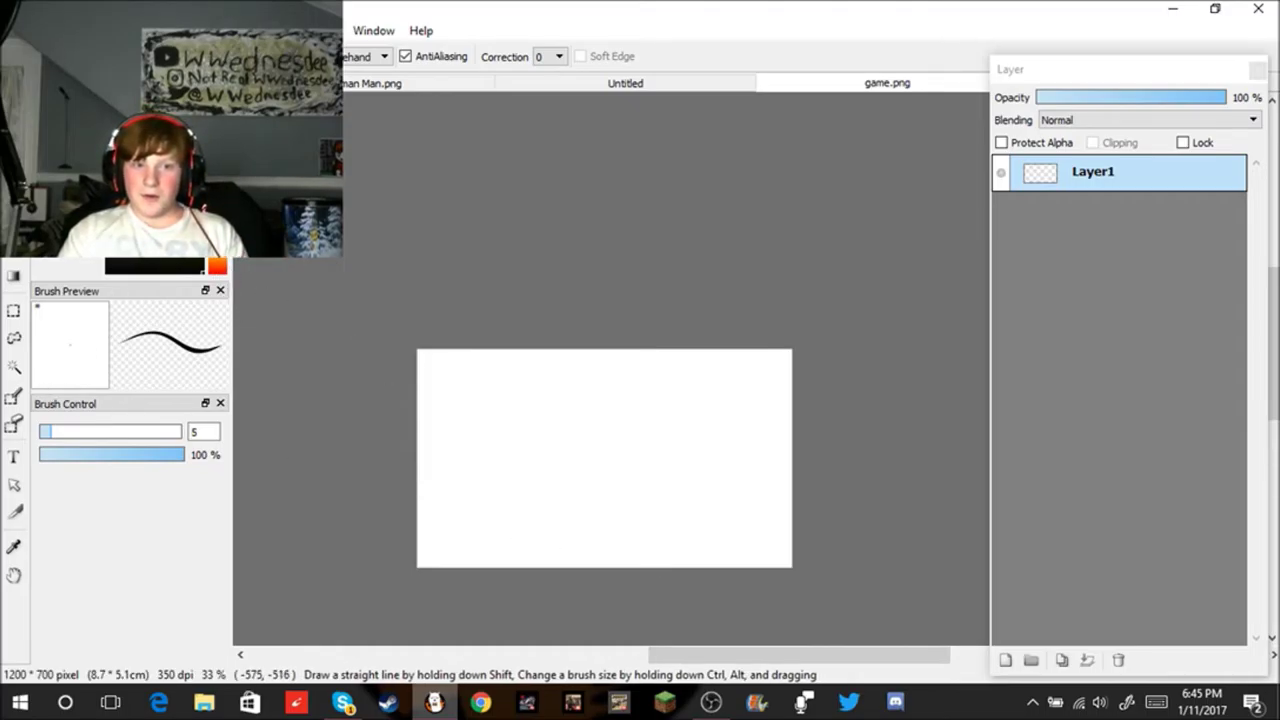
left_click(210, 430)
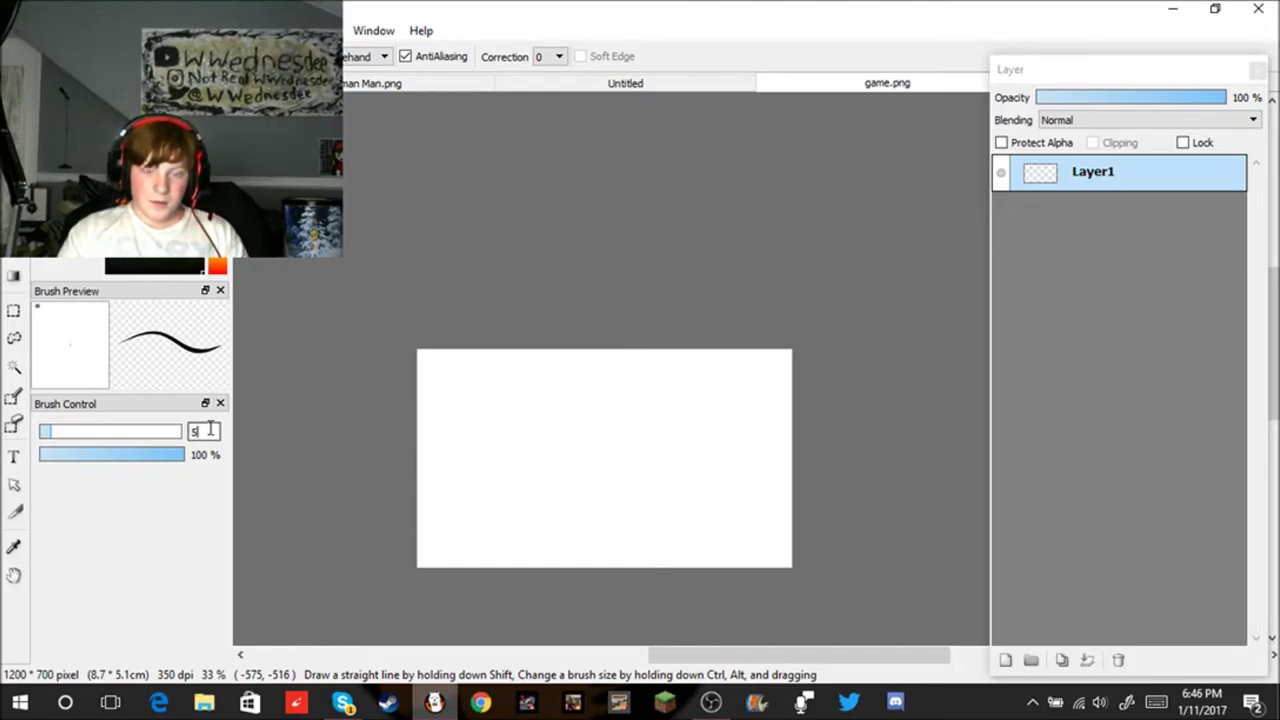
key("BackSpace")
type("1")
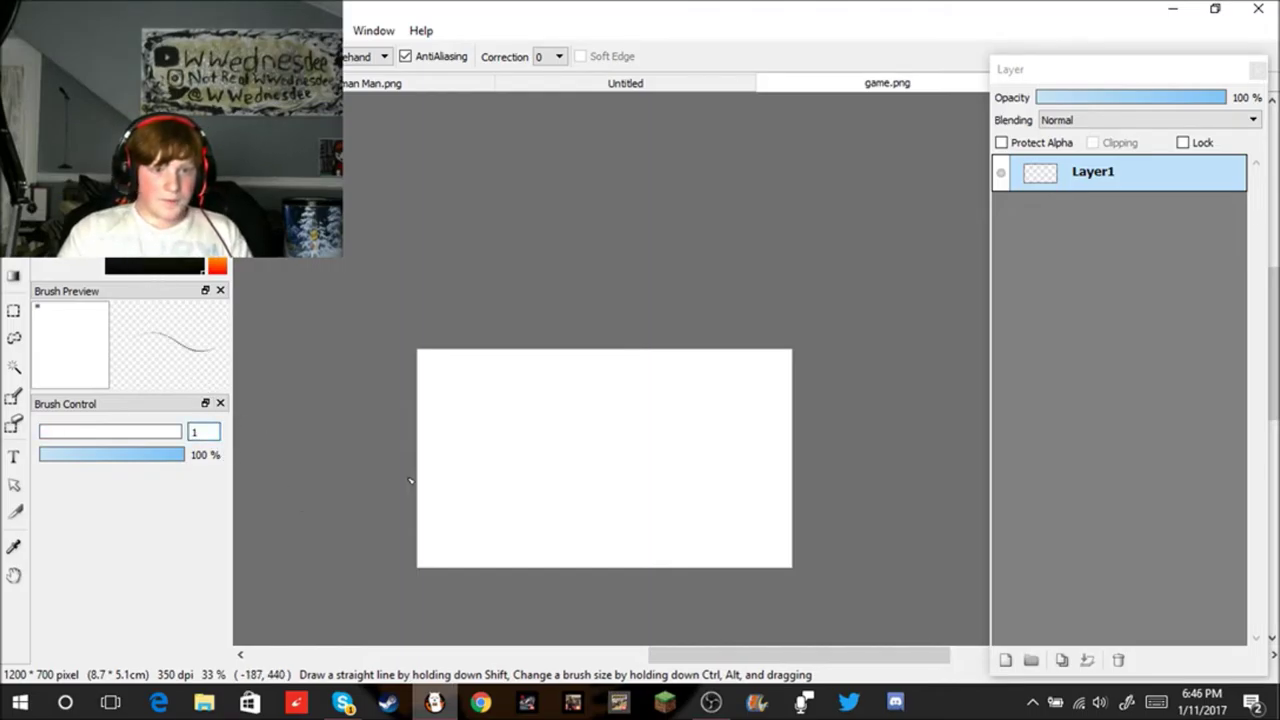
scroll(531, 511, "up", 1)
Step: Sketch first vertical strokes and an up-right cap outline, undoing the last two
left_click_drag(569, 593, 567, 575)
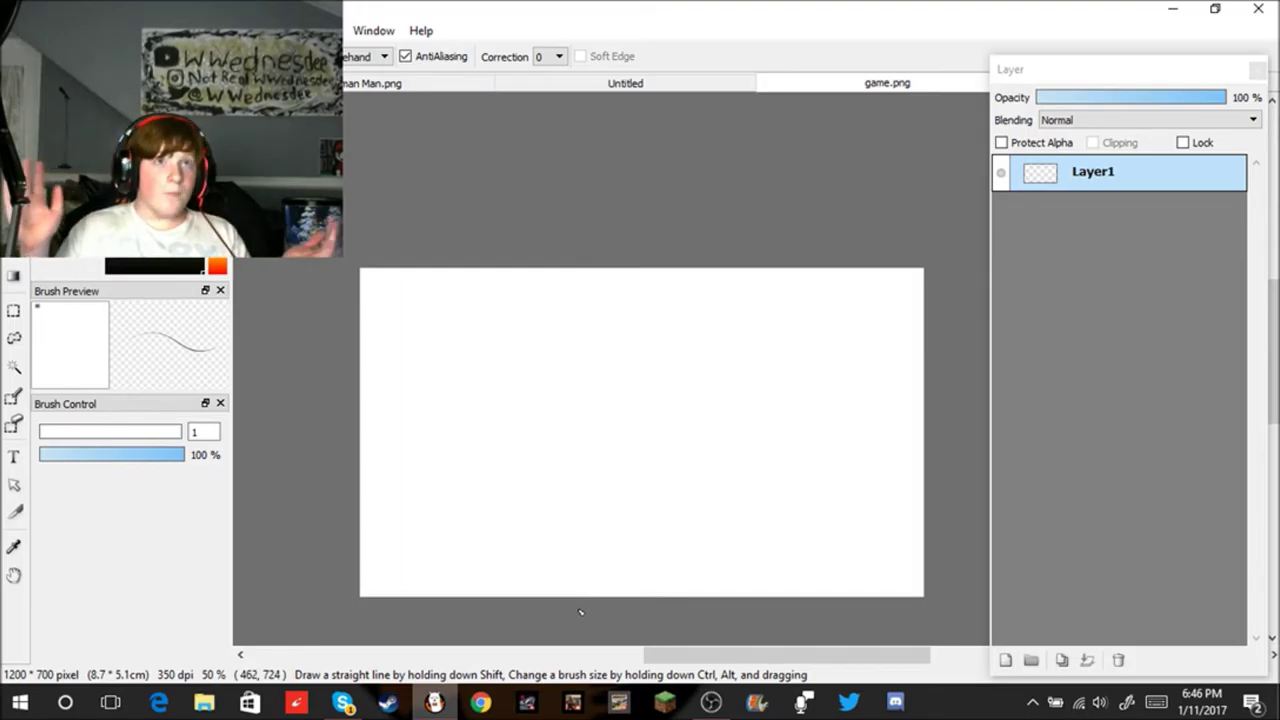
left_click_drag(563, 543, 569, 602)
scroll(581, 570, "up", 1)
scroll(581, 570, "up", 3)
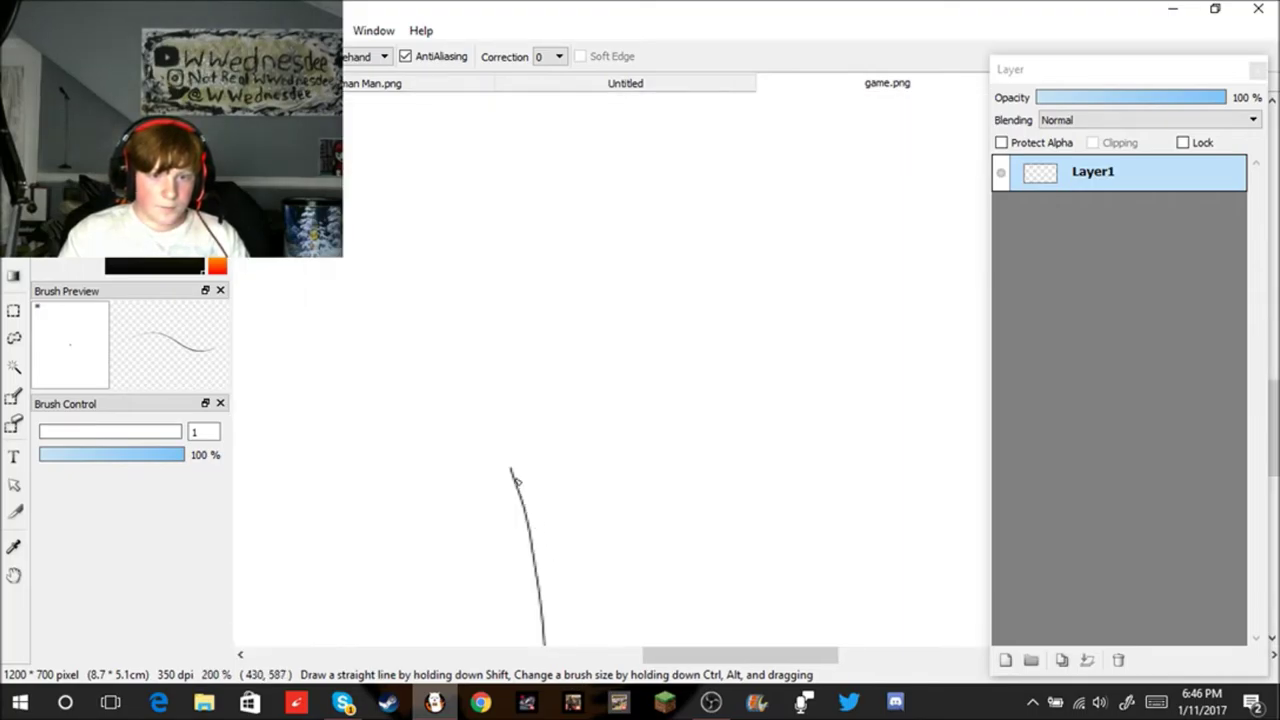
mouse_move(513, 468)
left_mouse_down()
mouse_move(585, 435)
mouse_move(744, 407)
mouse_move(838, 558)
mouse_move(830, 546)
left_mouse_up()
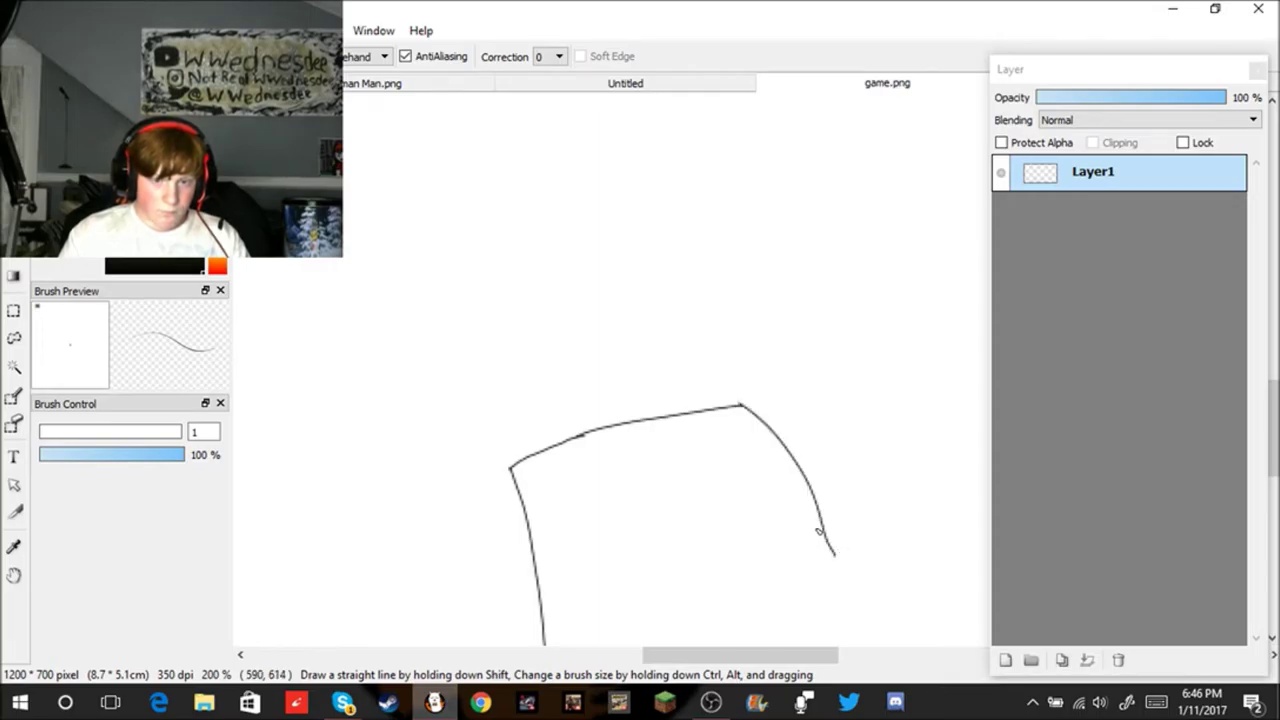
scroll(818, 532, "down", 5)
scroll(857, 586, "up", 4)
key("ctrl+z")
key("ctrl+z")
key("ctrl+z")
Step: Retry the cap arc and right side several times, then undo everything until the canvas is blank
mouse_move(426, 424)
left_mouse_down()
mouse_move(500, 340)
mouse_move(632, 436)
left_mouse_up()
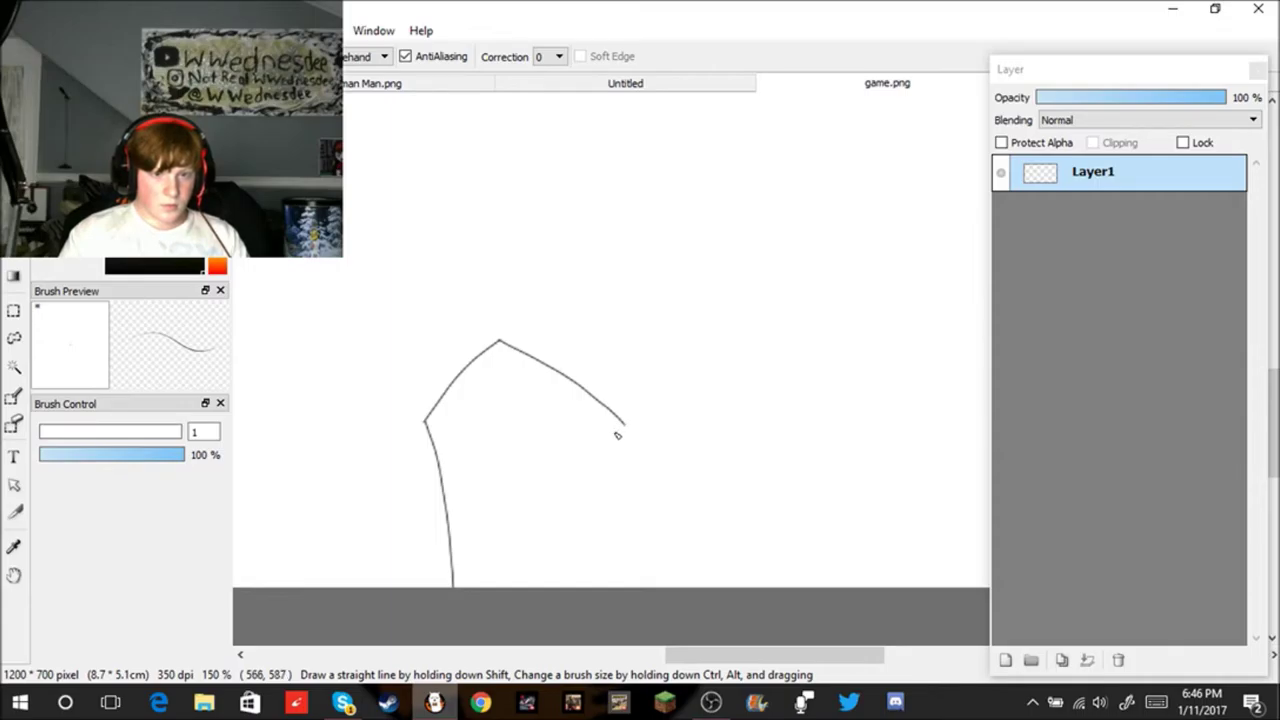
left_click_drag(616, 358, 634, 680)
key("ctrl+z")
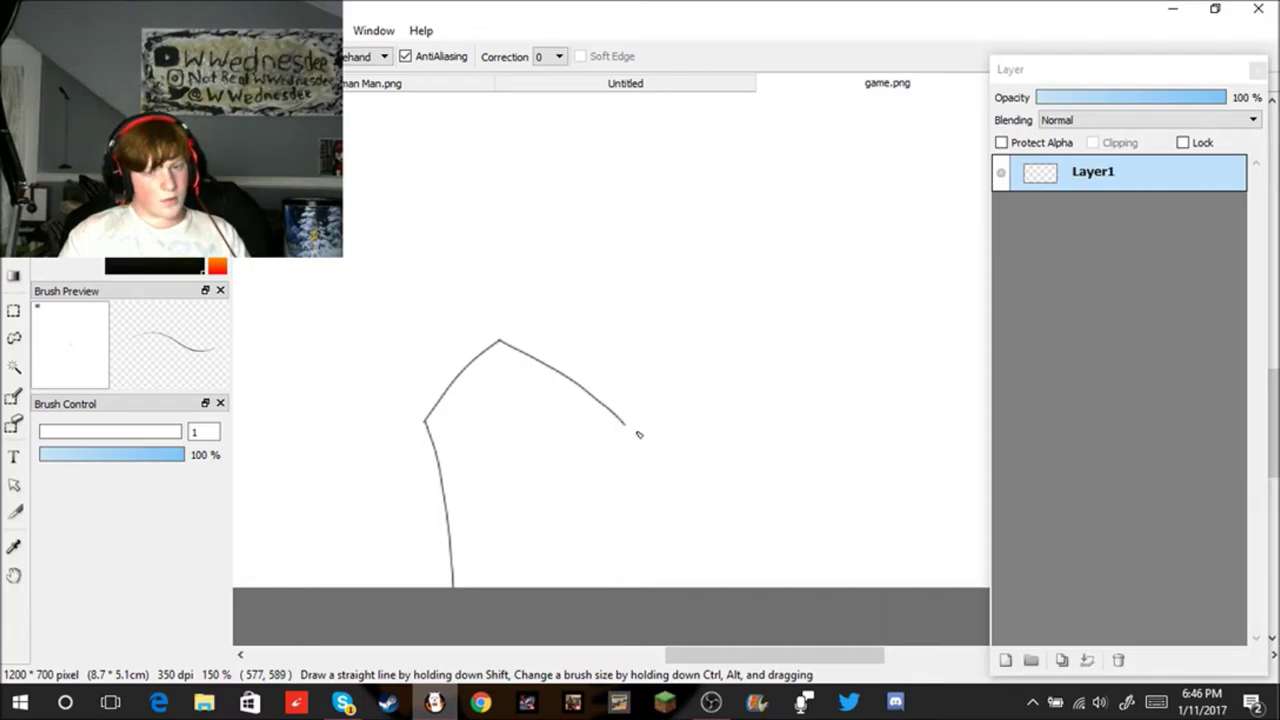
left_click_drag(626, 430, 602, 600)
scroll(640, 434, "down", 4)
scroll(655, 408, "up", 4)
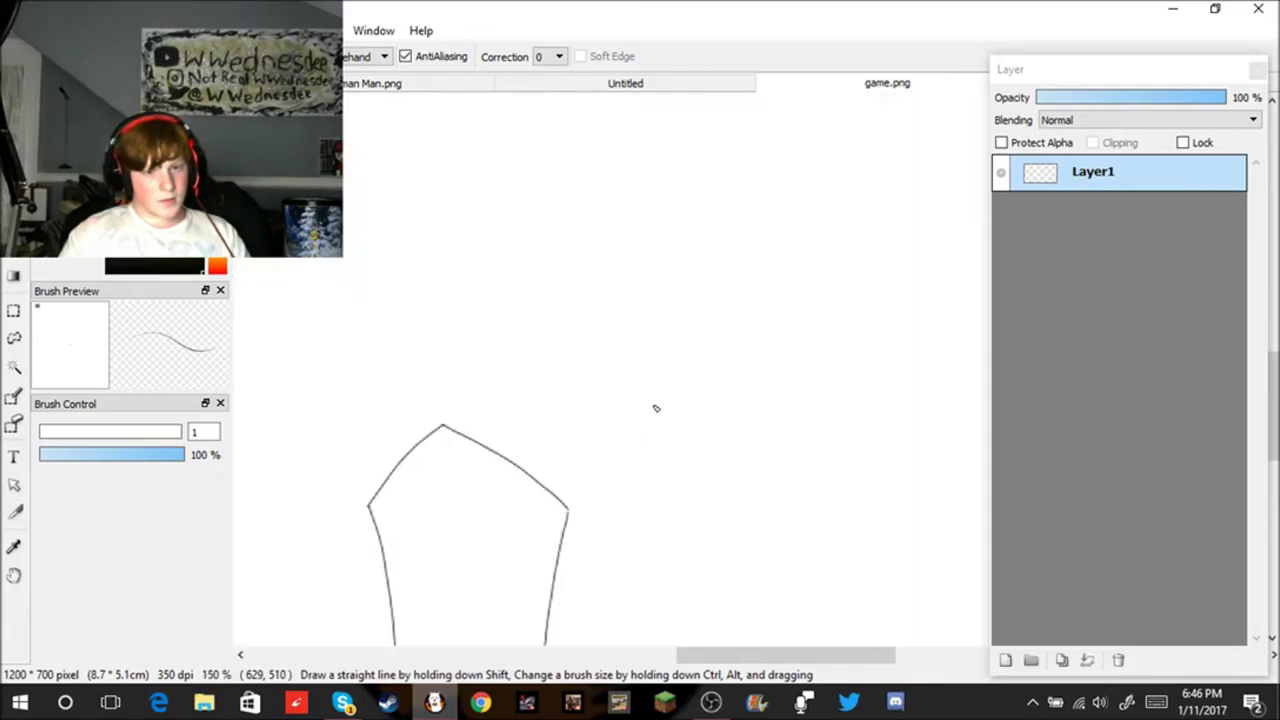
key("ctrl+z")
left_click_drag(573, 510, 586, 622)
key("ctrl+z")
scroll(562, 583, "down", 3)
scroll(570, 608, "up", 1)
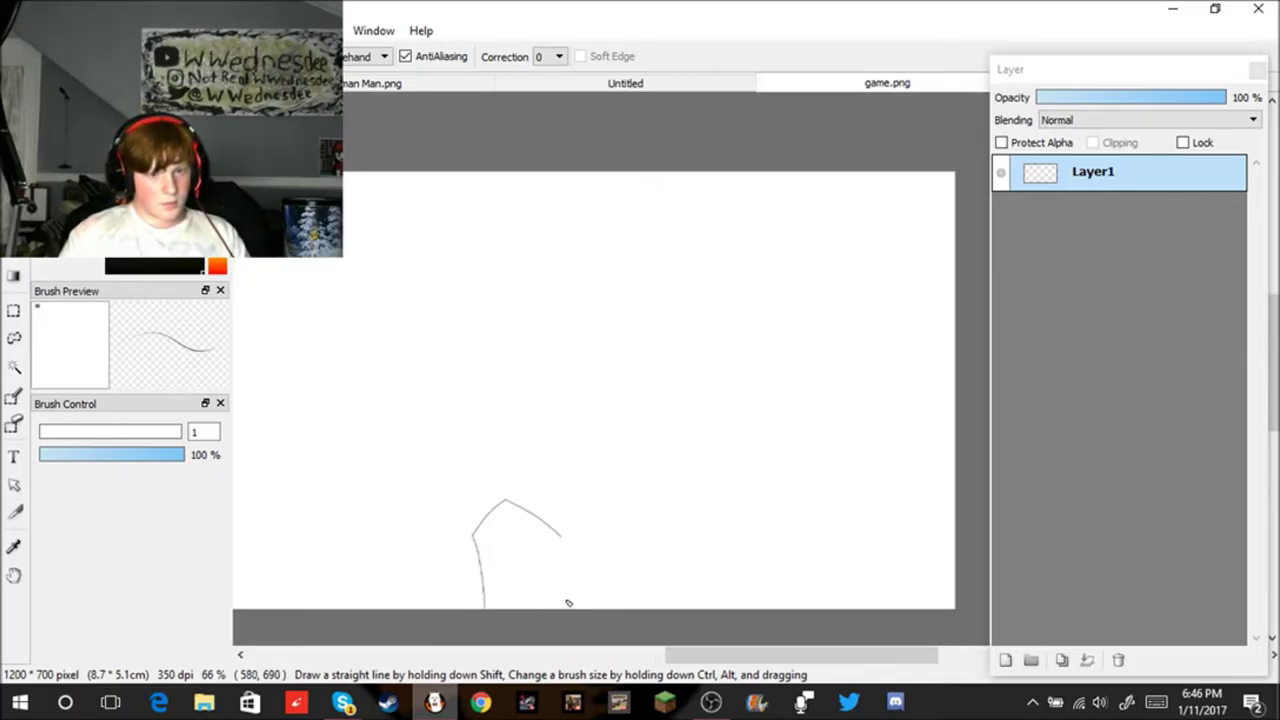
left_click_drag(565, 540, 579, 648)
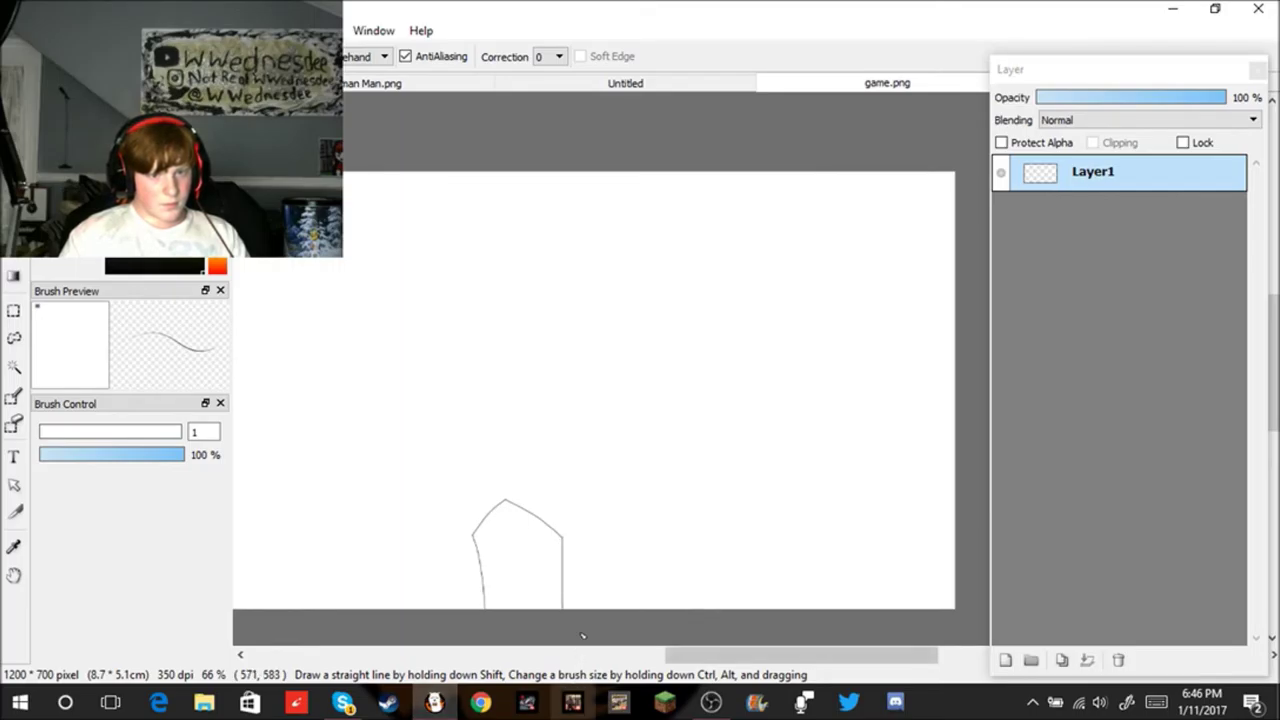
scroll(512, 557, "up", 3)
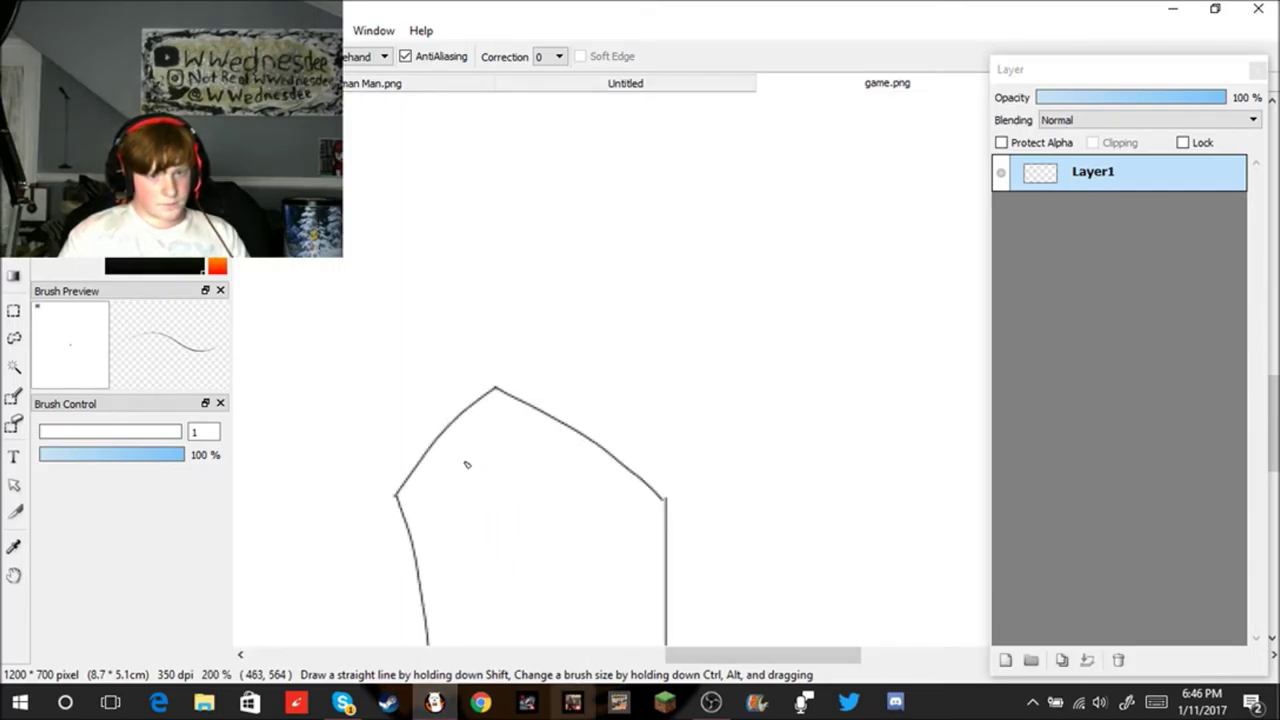
scroll(430, 490, "down", 3)
key("ctrl+z")
key("ctrl+z")
key("ctrl+z")
key("ctrl+z")
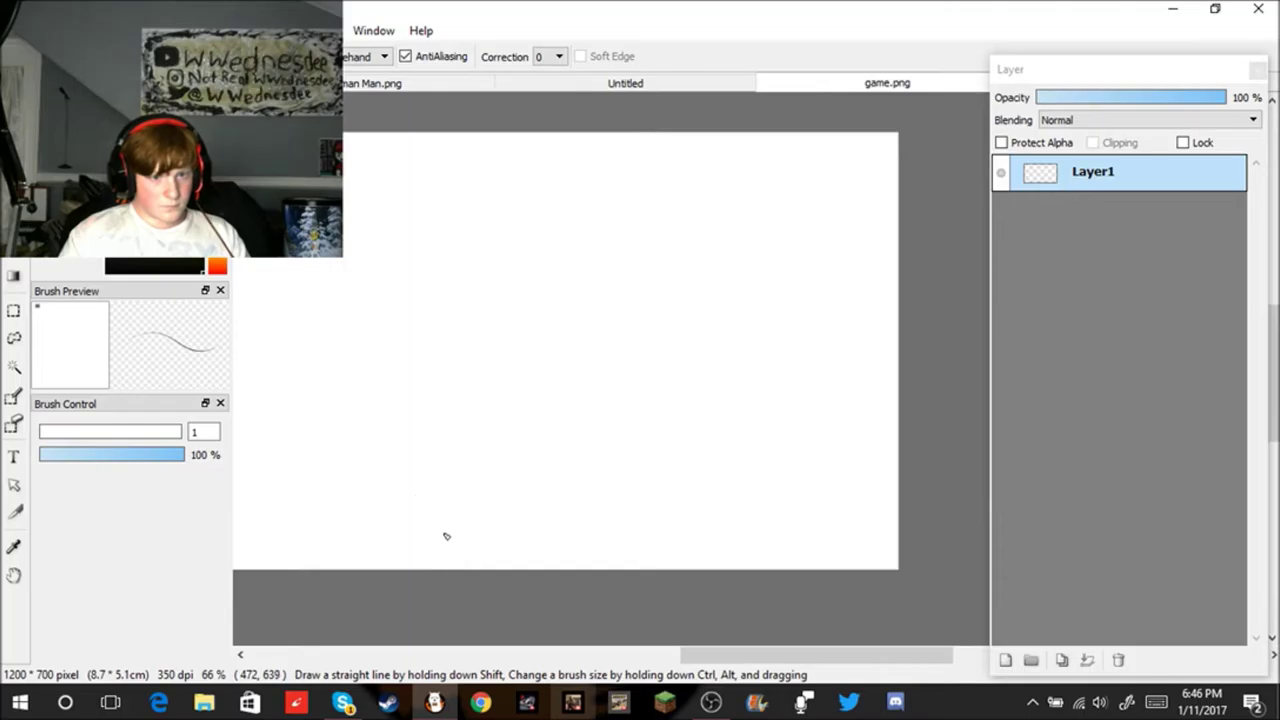
Step: Draw a left side and top edge outline, then undo it stroke by stroke
scroll(431, 540, "up", 2)
left_click_drag(417, 357, 423, 606)
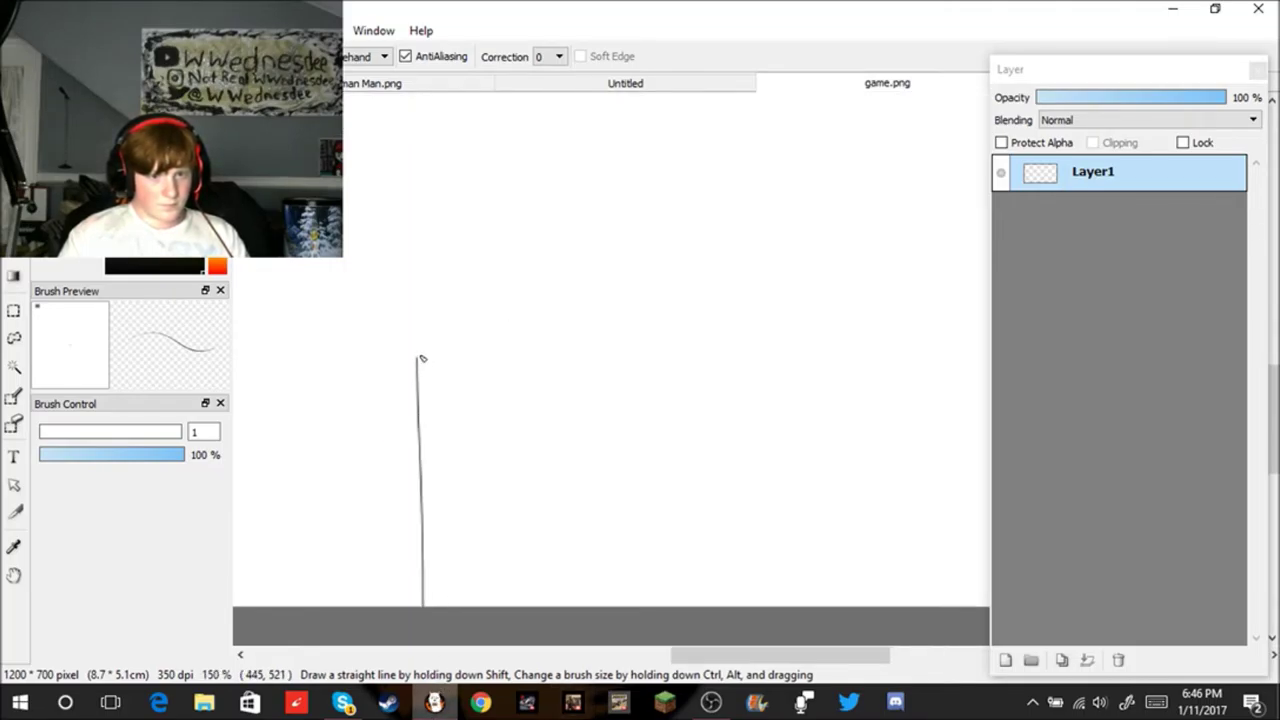
mouse_move(427, 355)
left_mouse_down()
mouse_move(494, 268)
mouse_move(727, 225)
left_mouse_up()
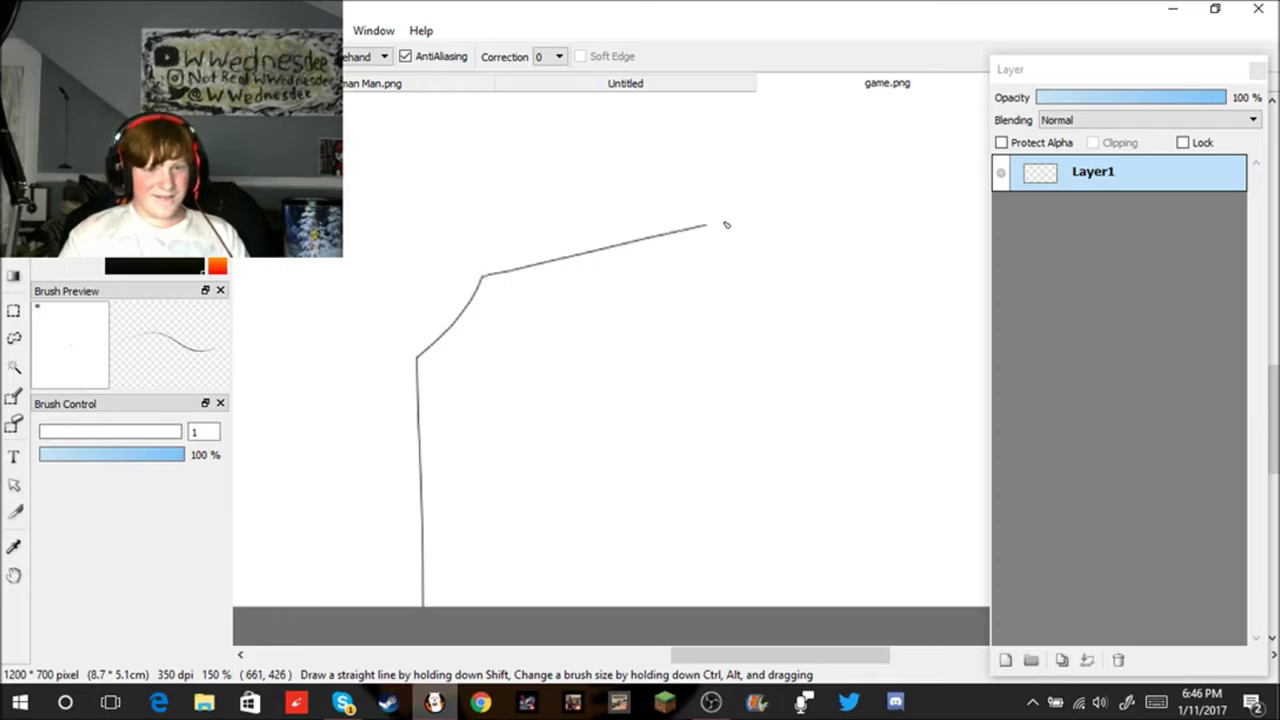
key("ctrl+z")
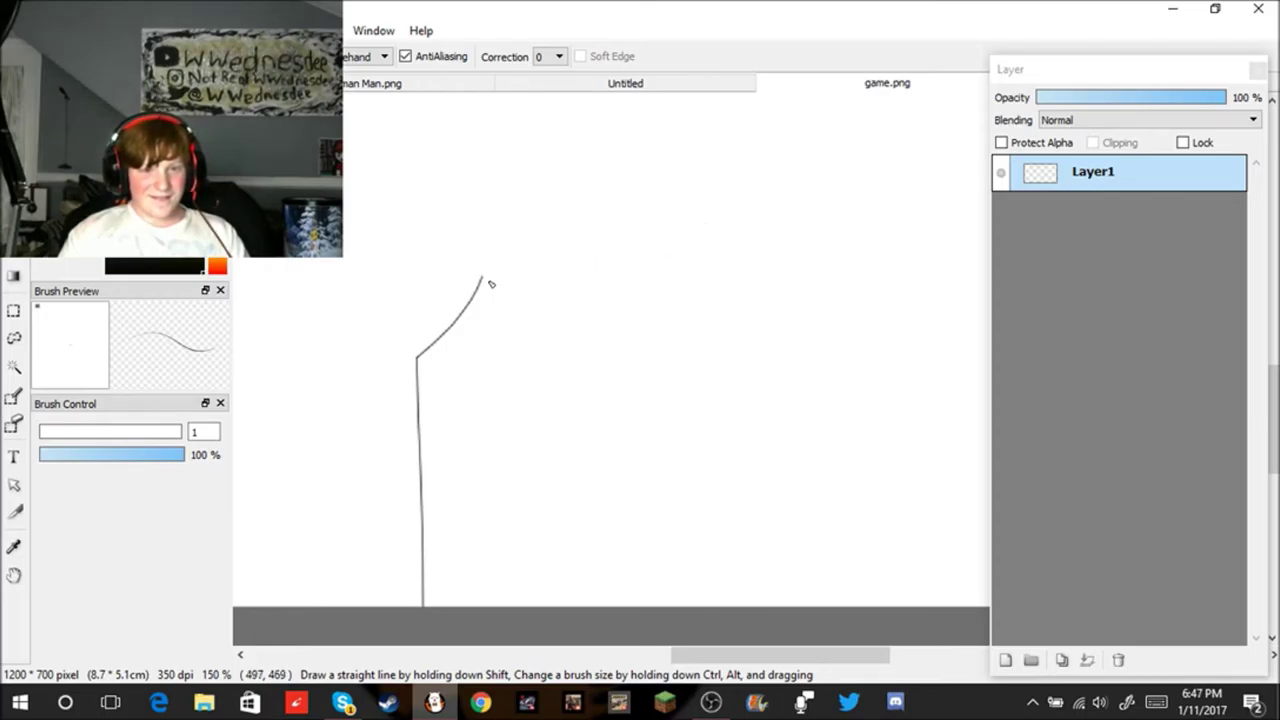
mouse_move(487, 282)
left_mouse_down()
mouse_move(593, 224)
mouse_move(741, 389)
mouse_move(727, 592)
left_mouse_up()
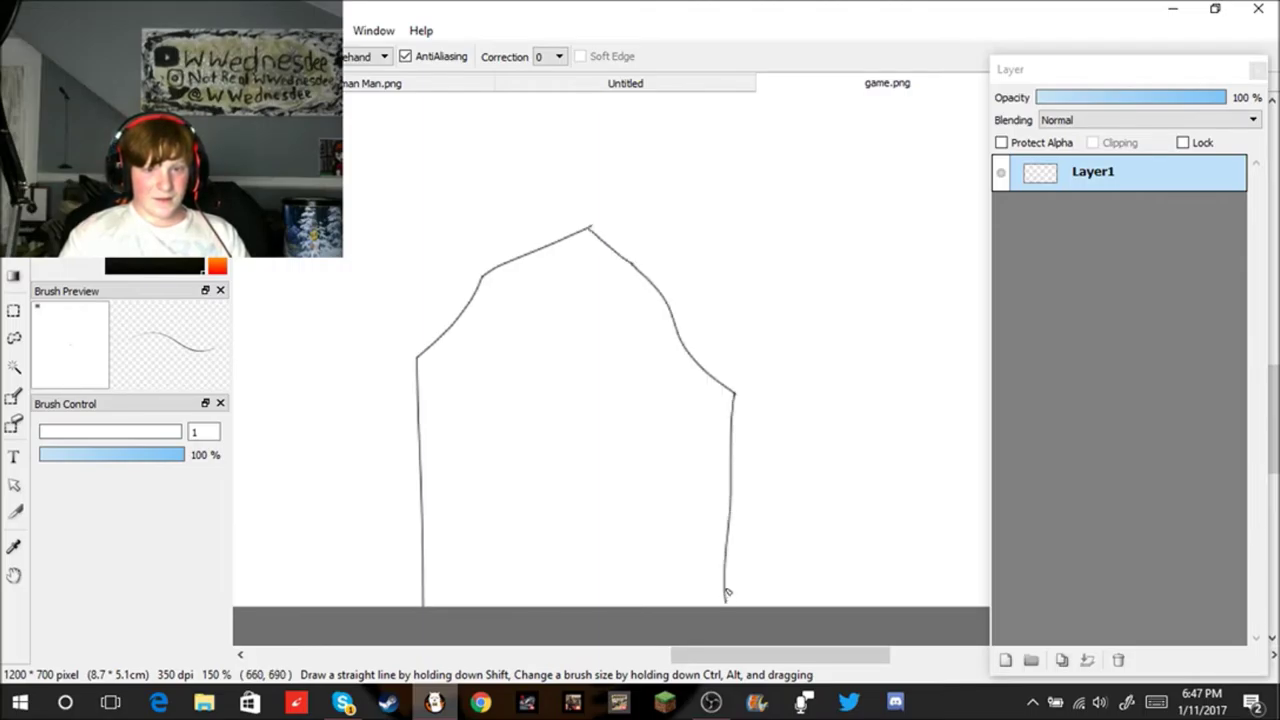
scroll(744, 557, "down", 4)
scroll(744, 557, "up", 3)
key("ctrl+z")
key("ctrl+z")
key("ctrl+z")
key("ctrl+z")
key("ctrl+z")
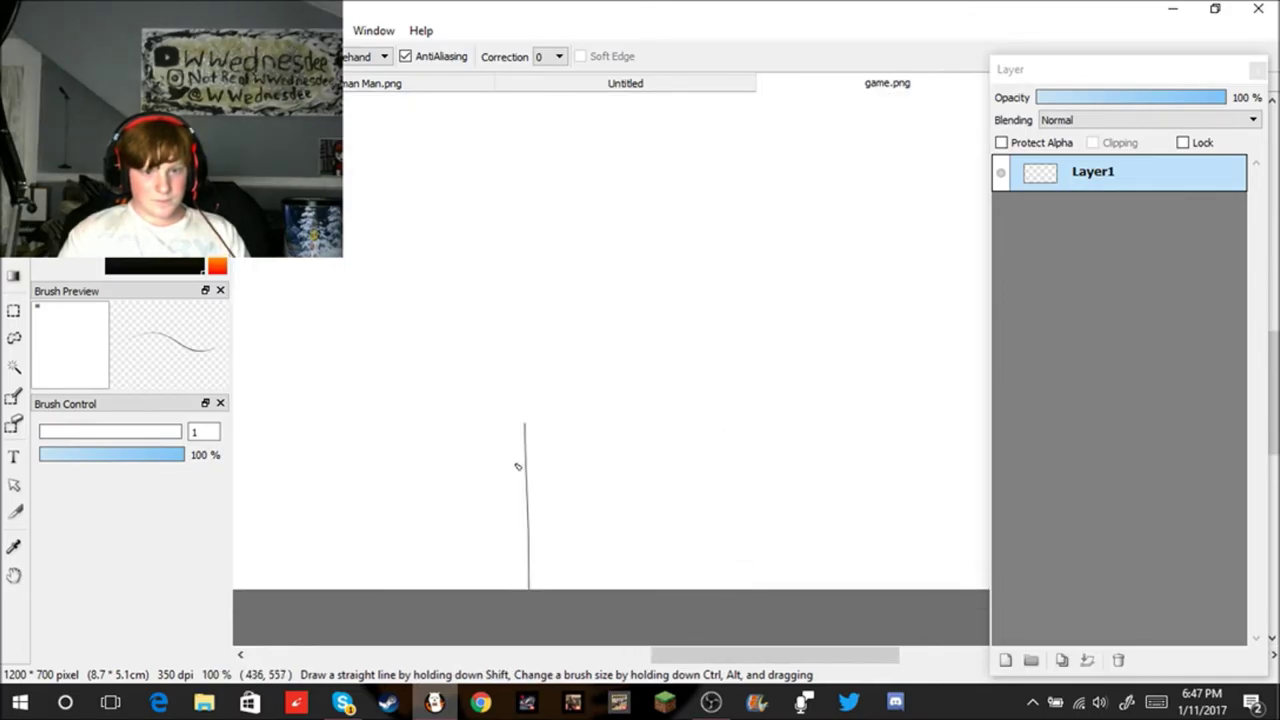
Step: Try several slanted strokes, undoing them and cancelling the accidental Save Settings dialog
left_click_drag(471, 410, 427, 590)
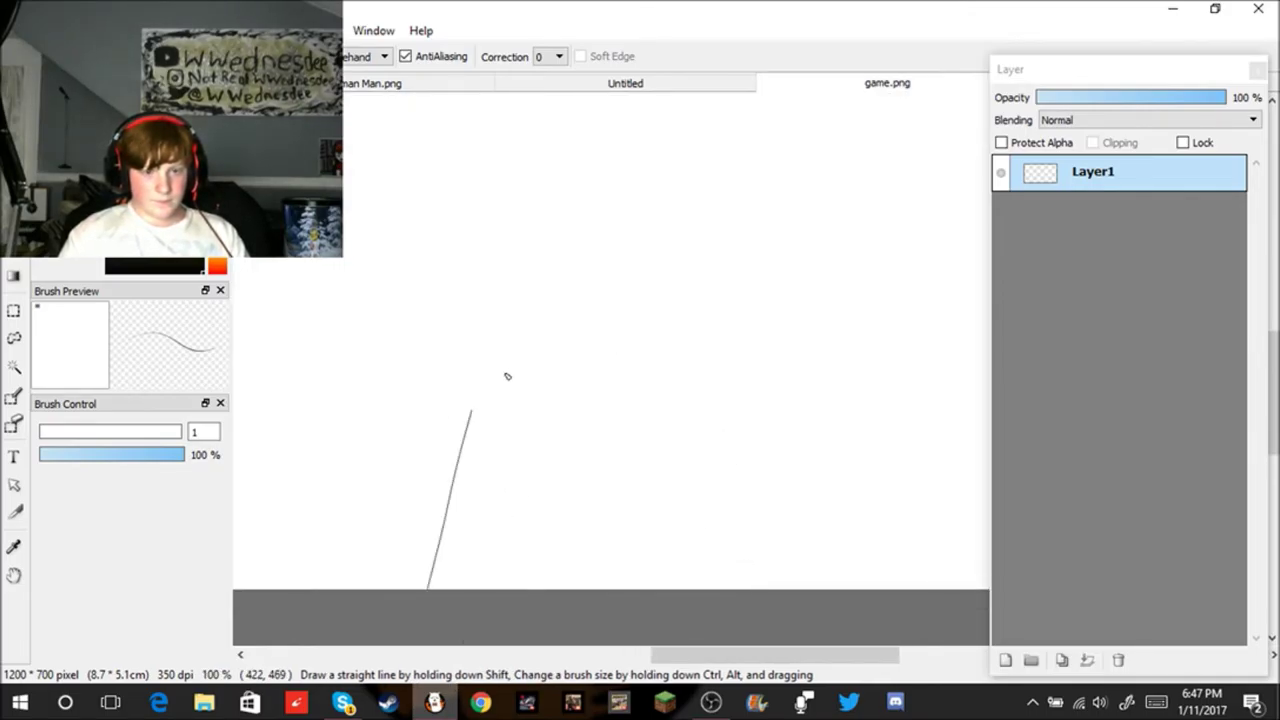
left_click_drag(561, 400, 584, 589)
key("ctrl+z")
key("ctrl+z")
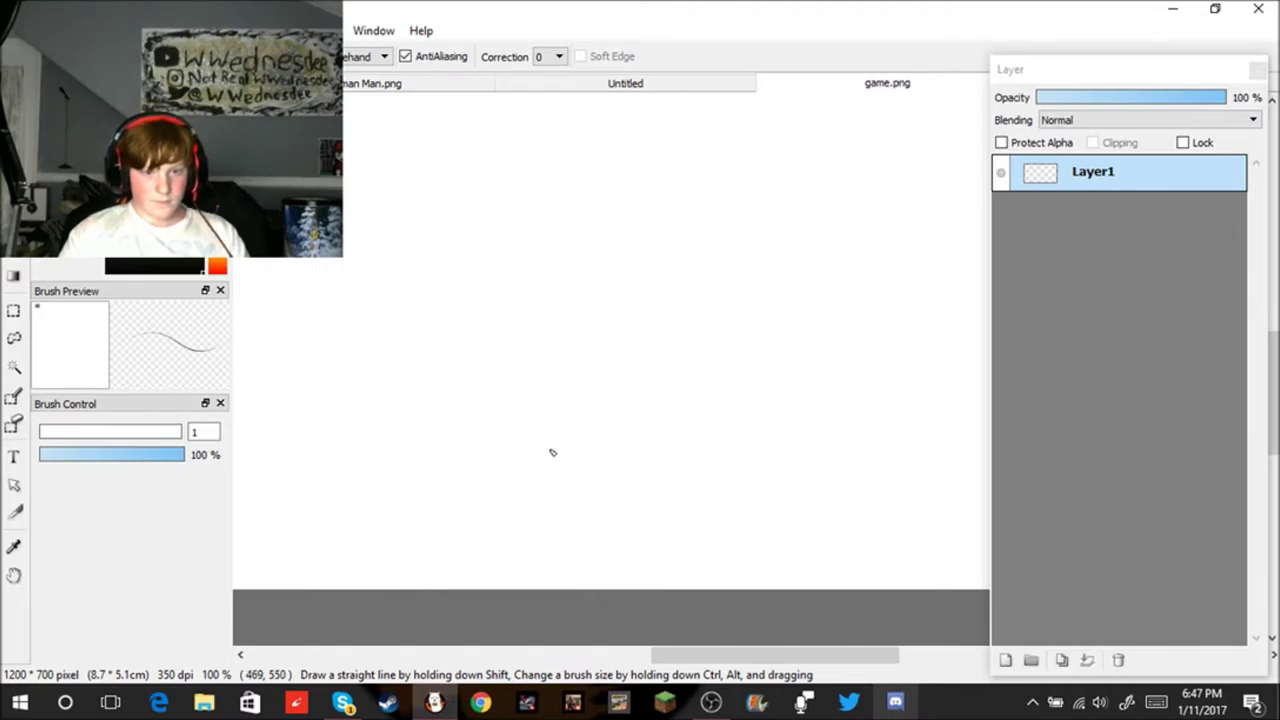
left_click_drag(479, 395, 531, 589)
left_click_drag(624, 349, 640, 589)
key("ctrl+z")
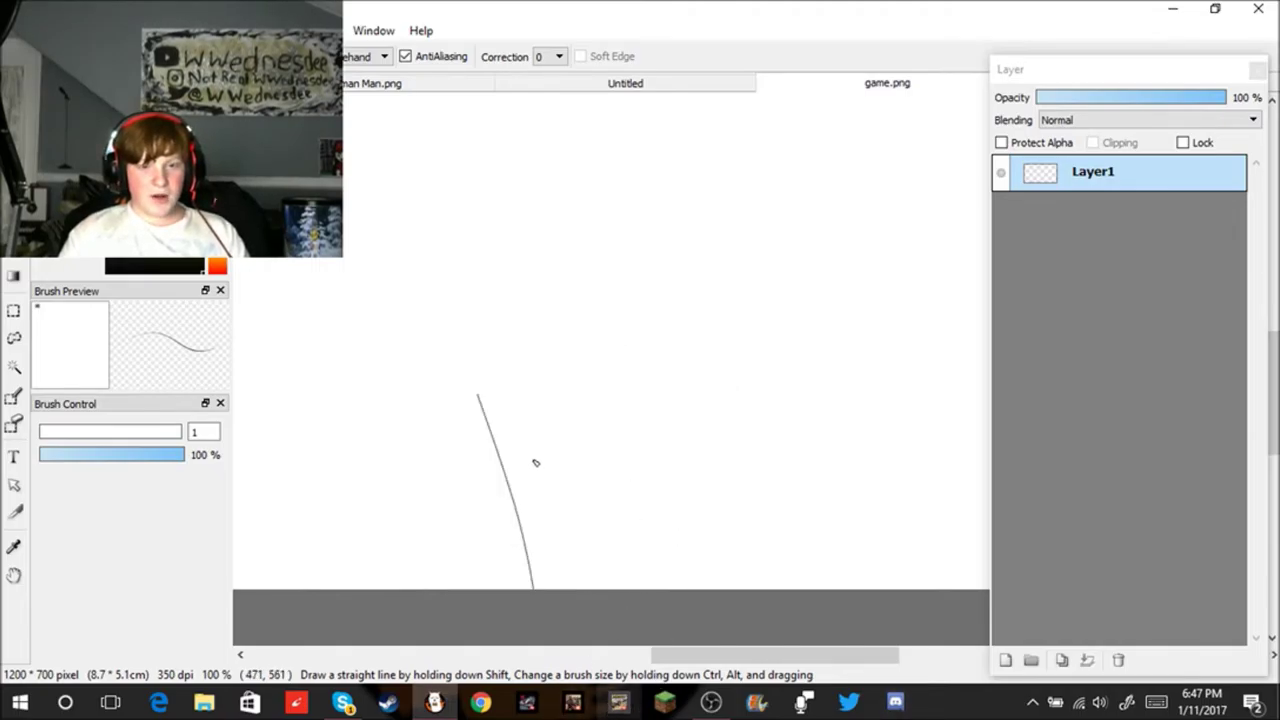
key("ctrl+s")
left_click(697, 410)
key("ctrl+z")
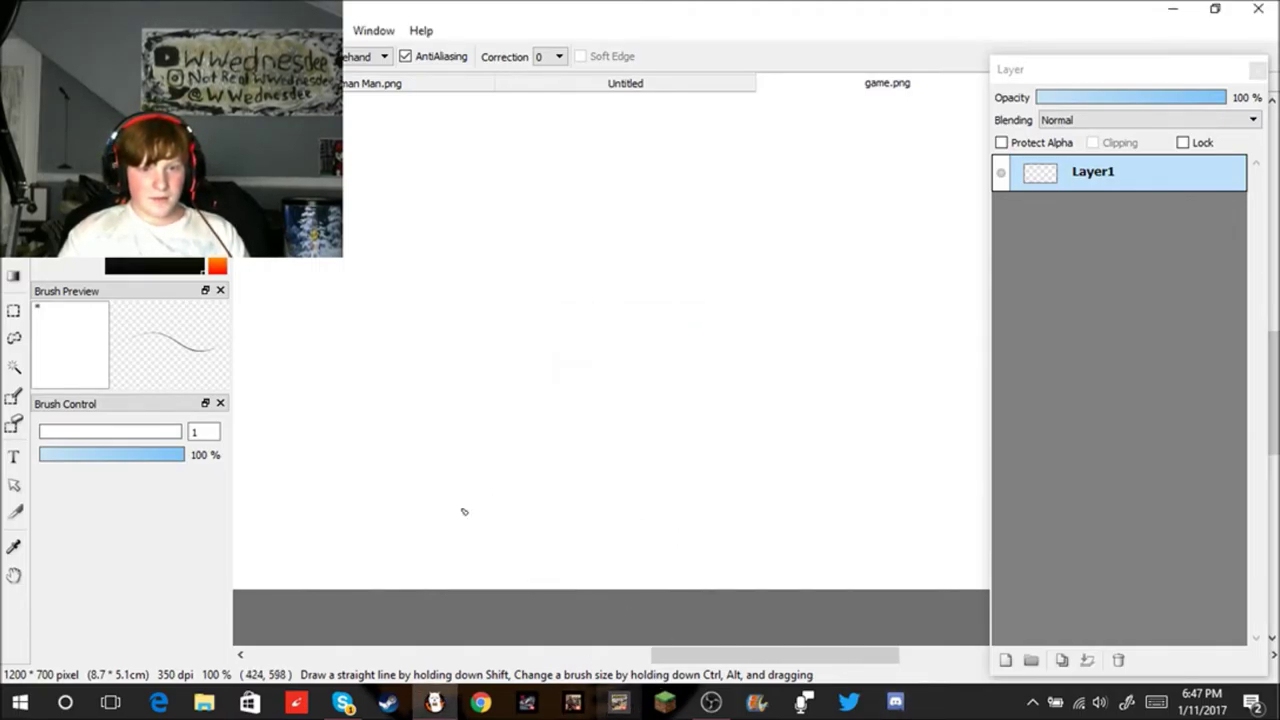
left_click_drag(561, 429, 570, 589)
key("ctrl+z")
left_click_drag(577, 445, 669, 589)
key("ctrl+z")
Step: Draw four spaced, near-vertical finger lines rising from the canvas bottom edge
left_click_drag(644, 435, 636, 589)
left_click_drag(766, 432, 796, 590)
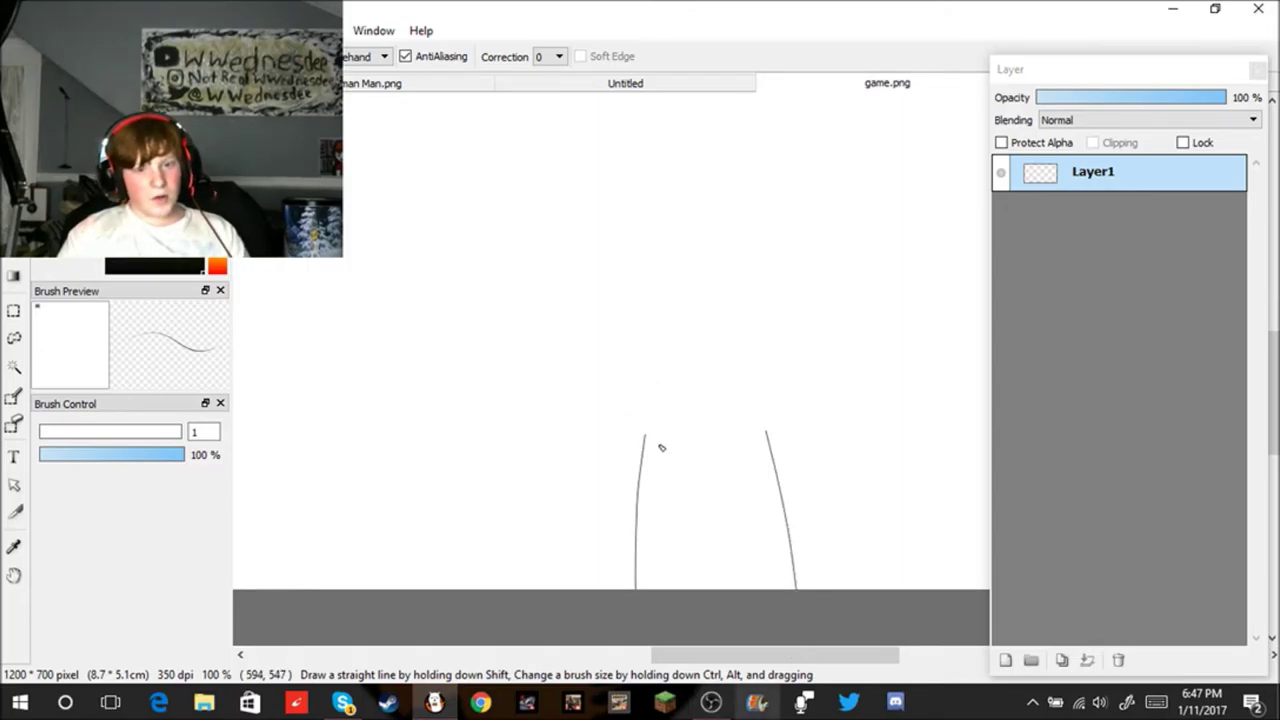
left_click_drag(645, 437, 570, 589)
key("ctrl+z")
left_click_drag(548, 406, 537, 589)
key("ctrl+z")
left_click_drag(553, 407, 529, 589)
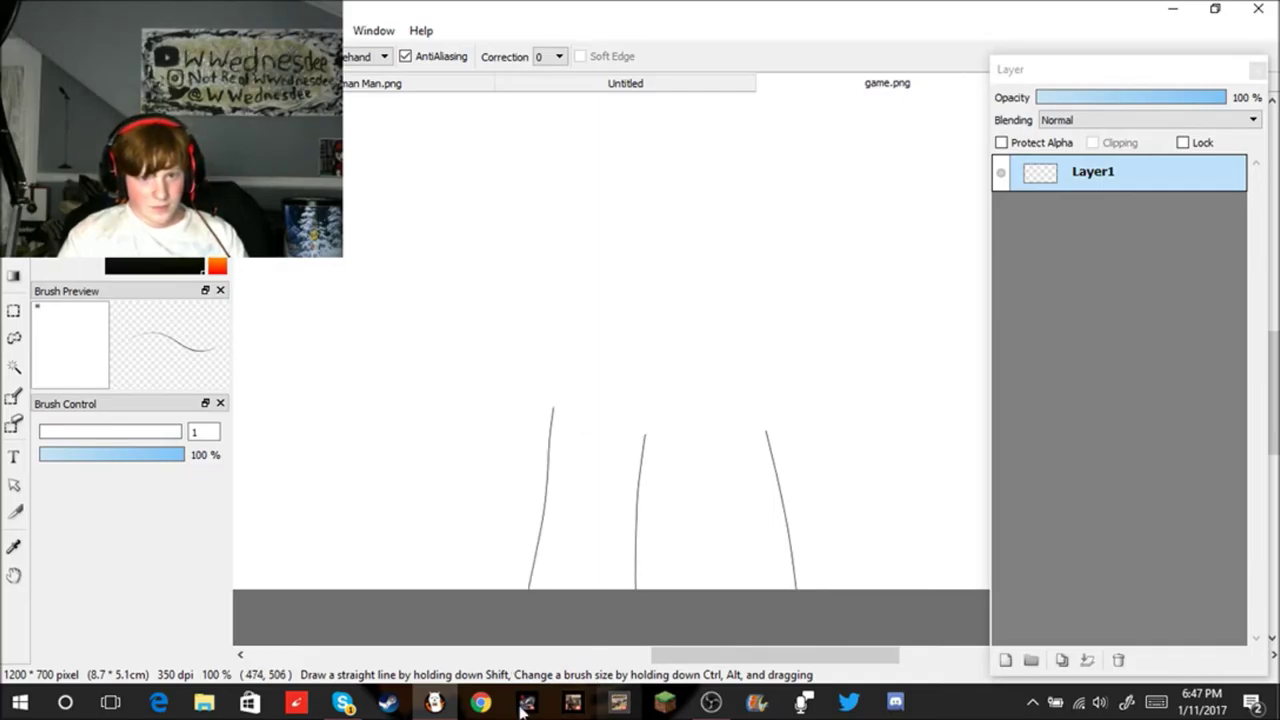
left_click_drag(543, 420, 490, 589)
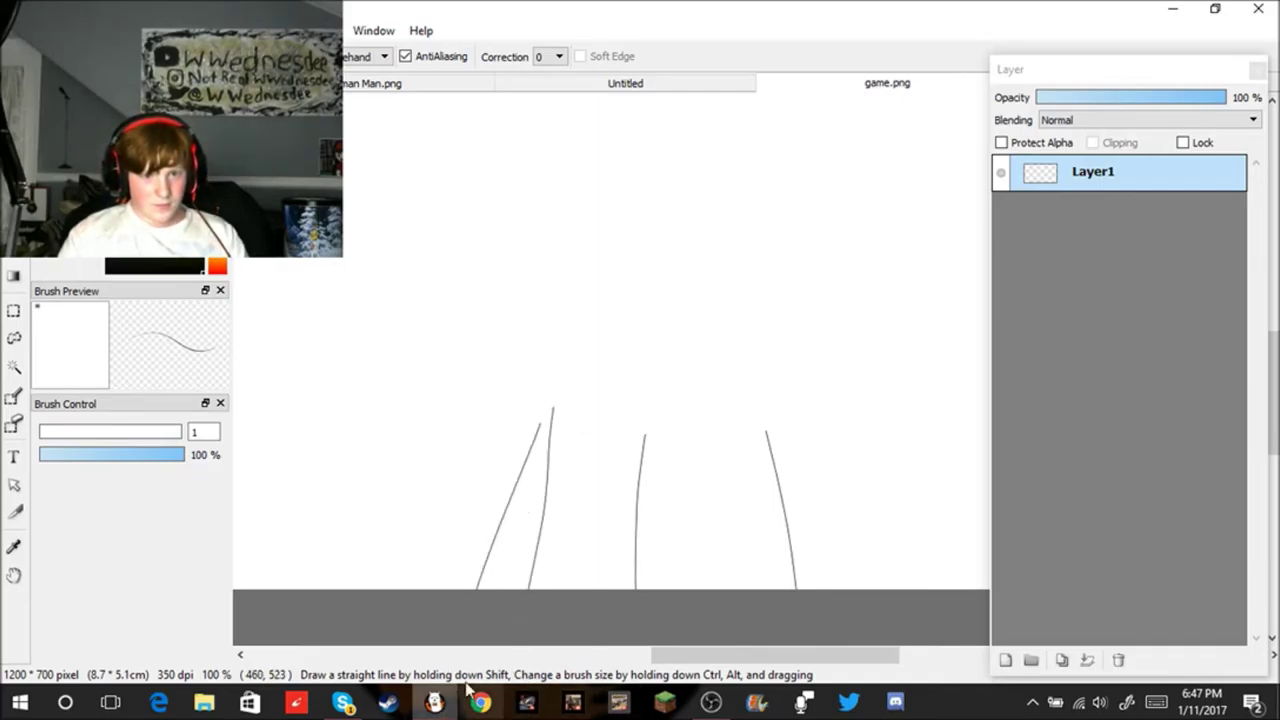
key("ctrl+z")
key("ctrl+z")
left_click_drag(565, 399, 545, 589)
left_click_drag(845, 376, 890, 589)
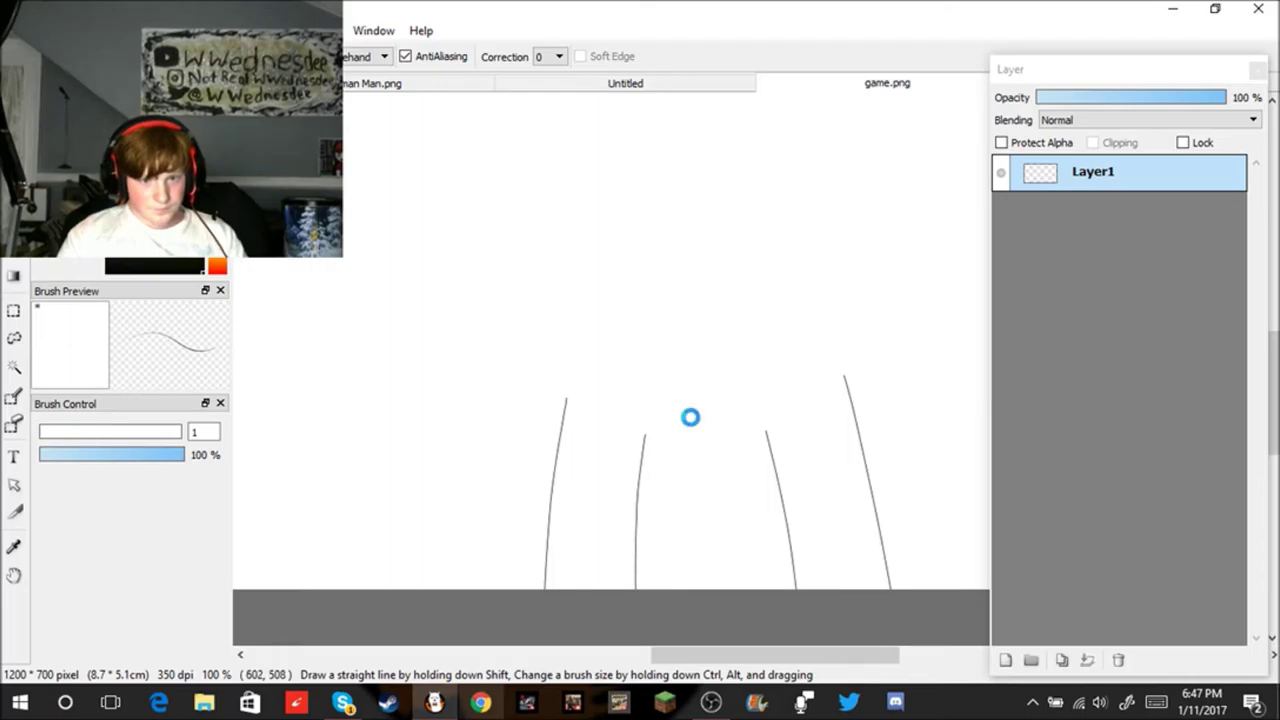
Step: Join the middle lines with an arch meeting in a point, redrawing the right descent
scroll(706, 431, "down", 2)
scroll(808, 372, "up", 2)
scroll(809, 374, "up", 1)
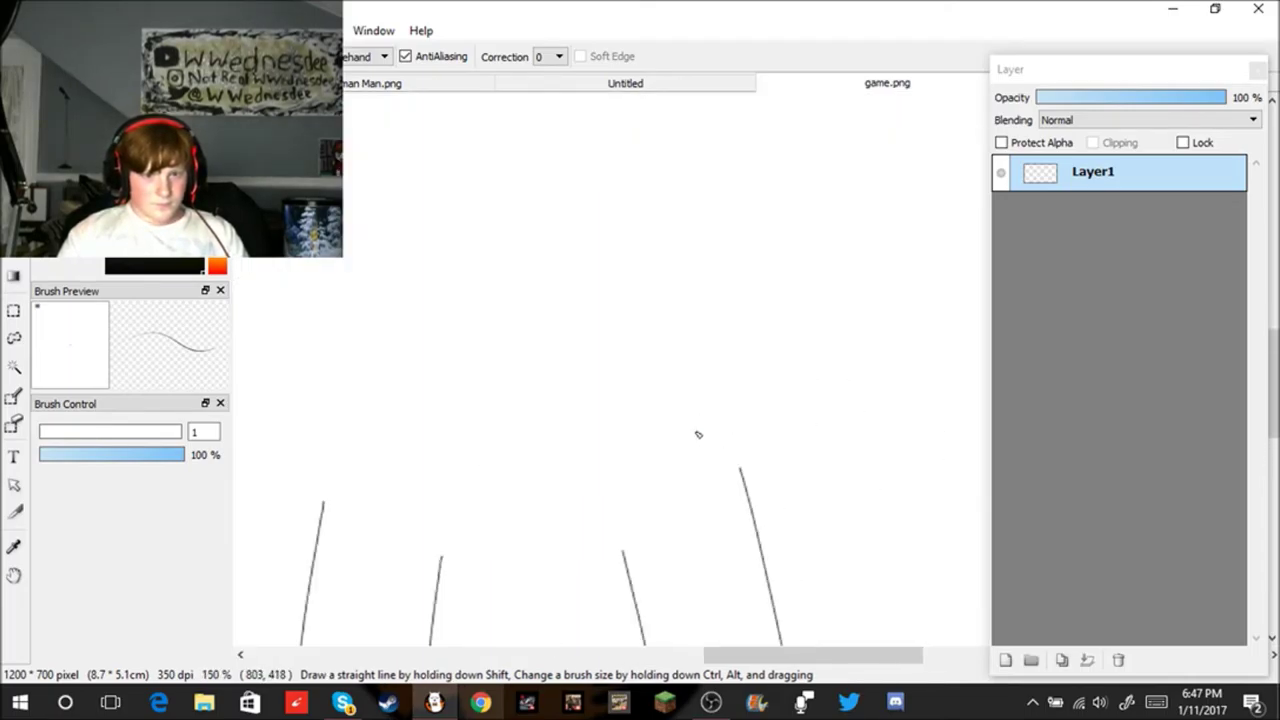
mouse_move(442, 556)
left_mouse_down()
mouse_move(546, 448)
mouse_move(609, 543)
left_mouse_up()
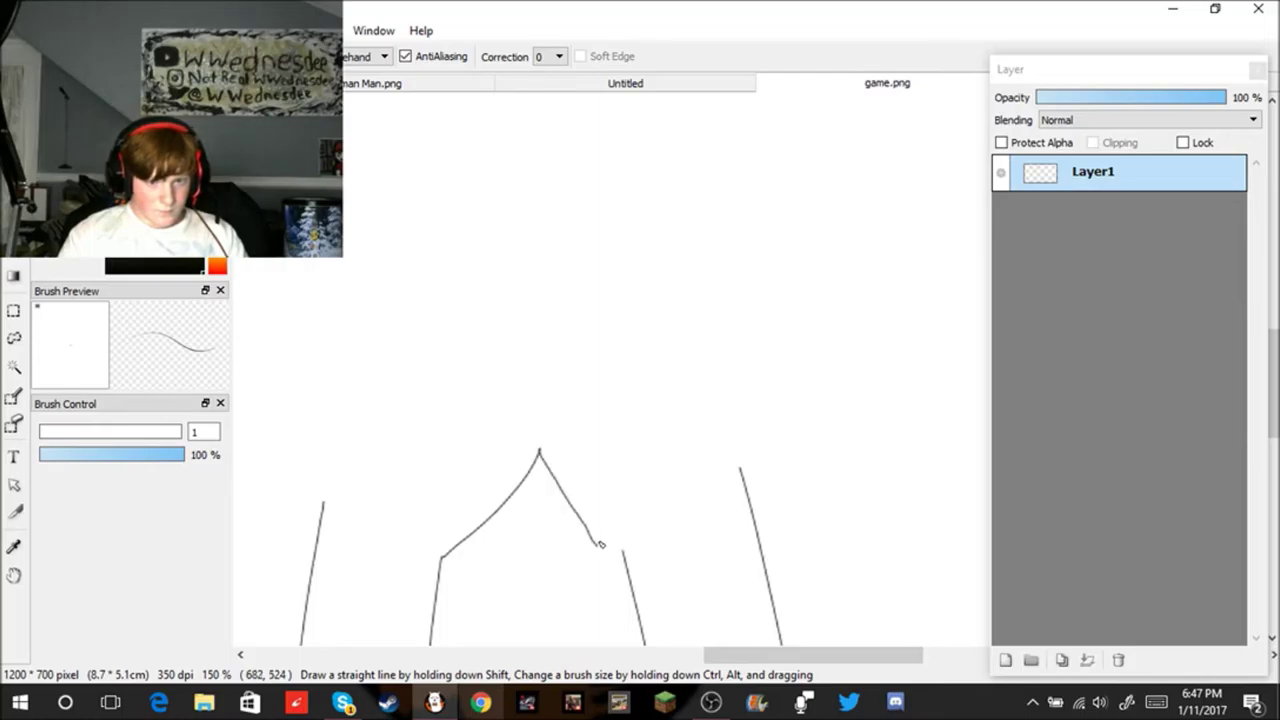
key("ctrl+z")
left_click_drag(540, 453, 589, 583)
key("ctrl+z")
left_click_drag(537, 452, 634, 565)
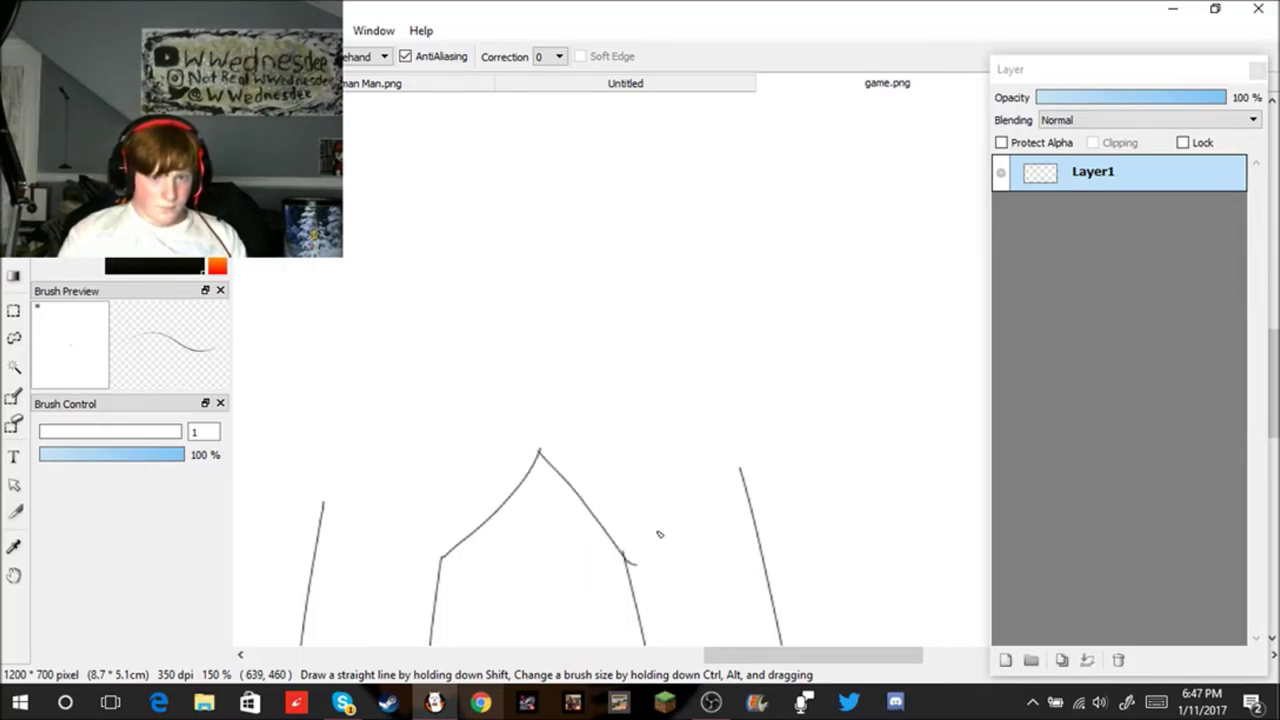
scroll(628, 560, "down", 4)
scroll(615, 566, "up", 2)
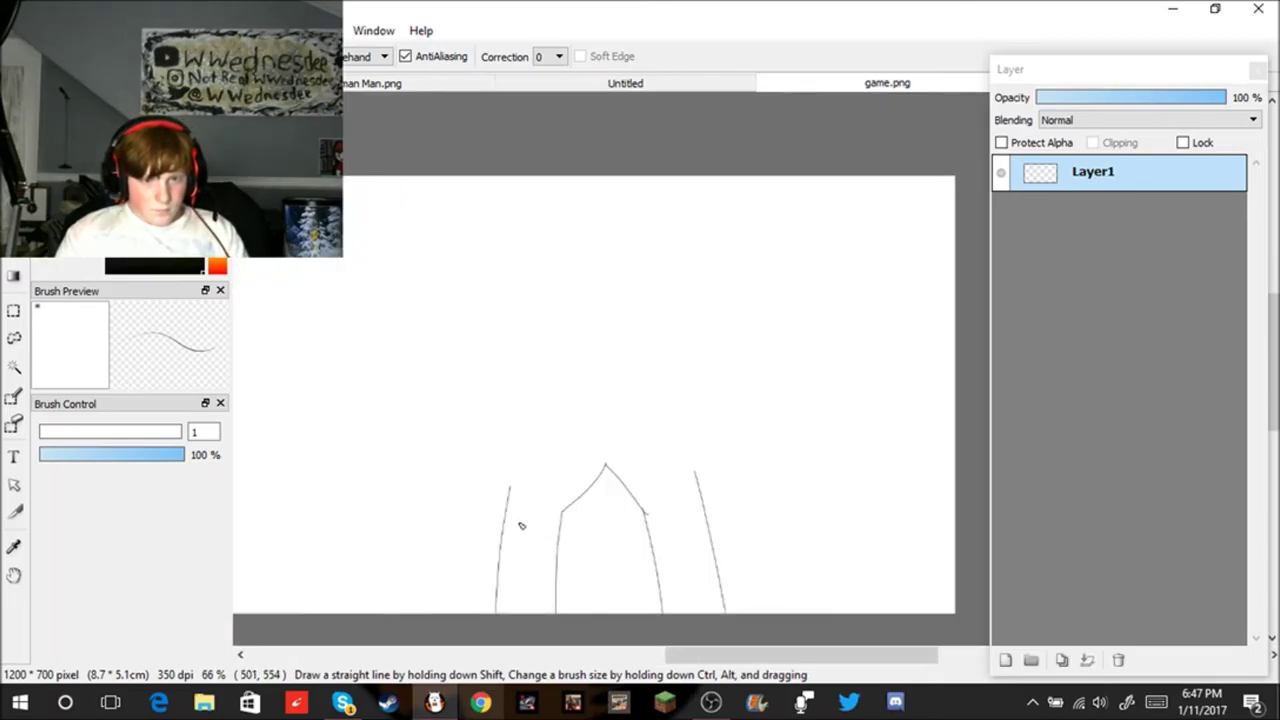
Step: Add a right outline curving down to the bottom and a short stroke at upper left
left_click_drag(455, 458, 478, 612)
key("ctrl+z")
left_click_drag(468, 432, 476, 486)
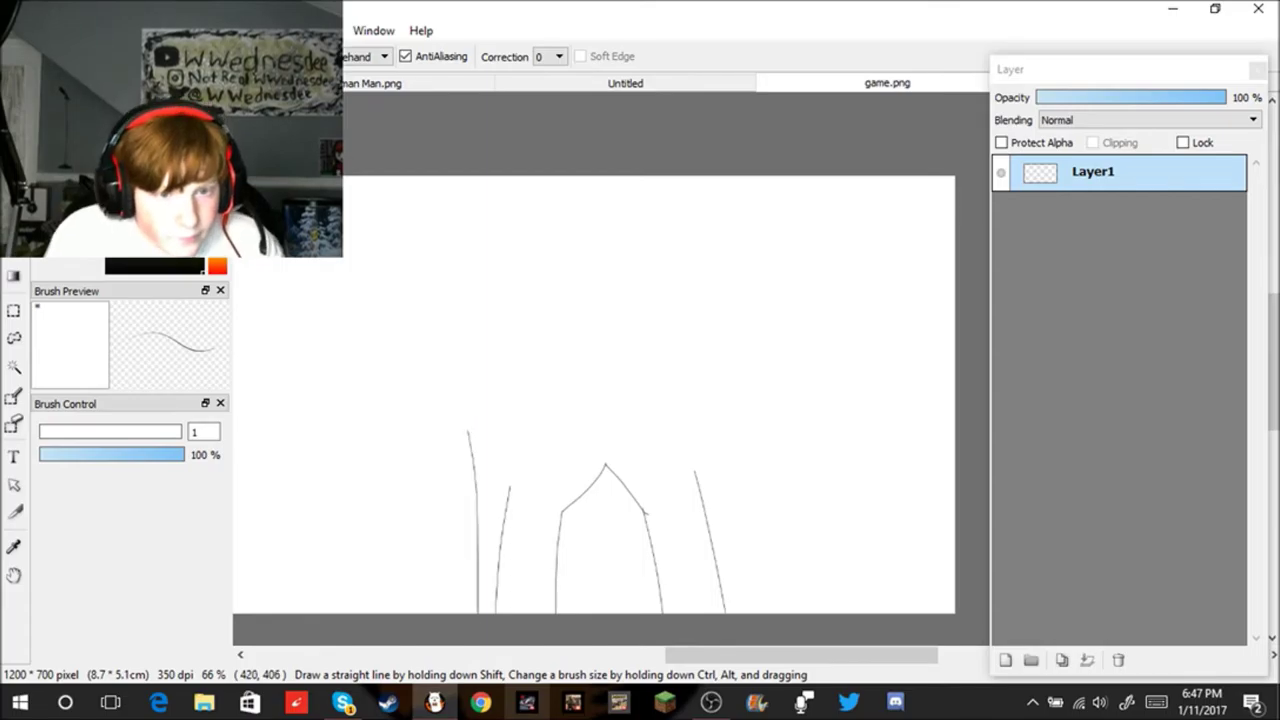
left_click(480, 630, "shift")
key("ctrl+z")
key("ctrl+z")
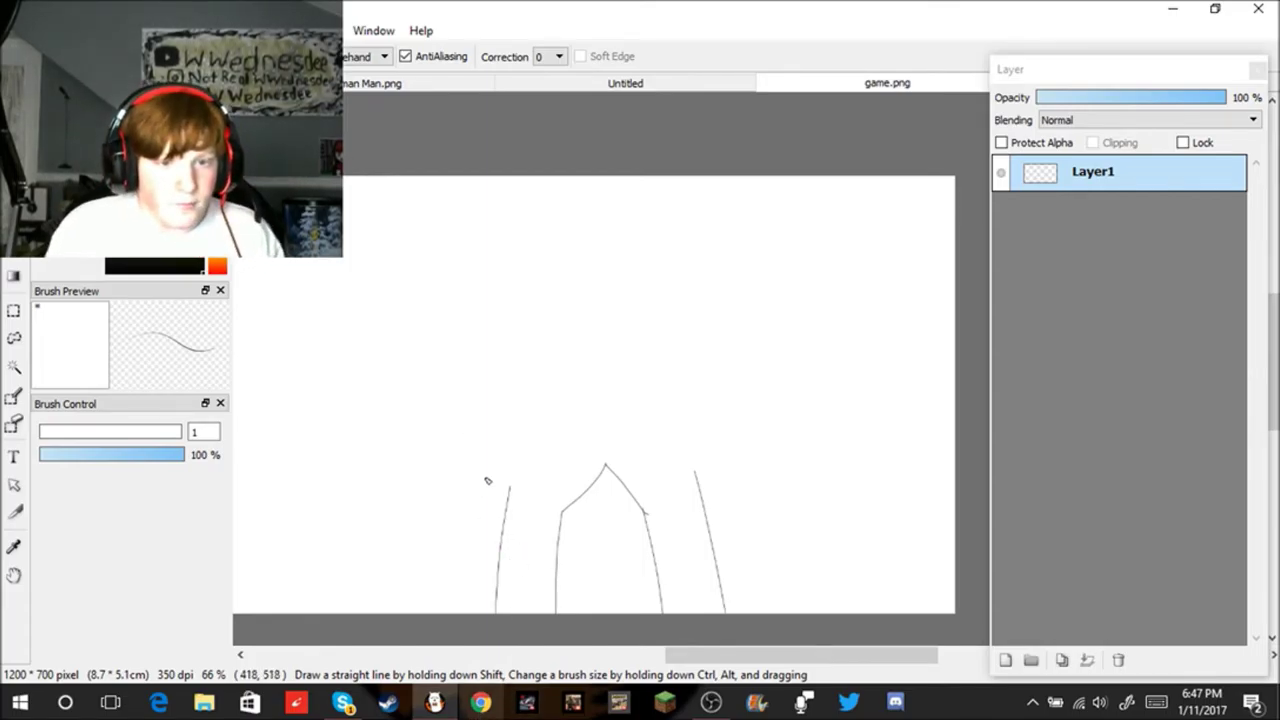
left_click_drag(463, 426, 420, 612)
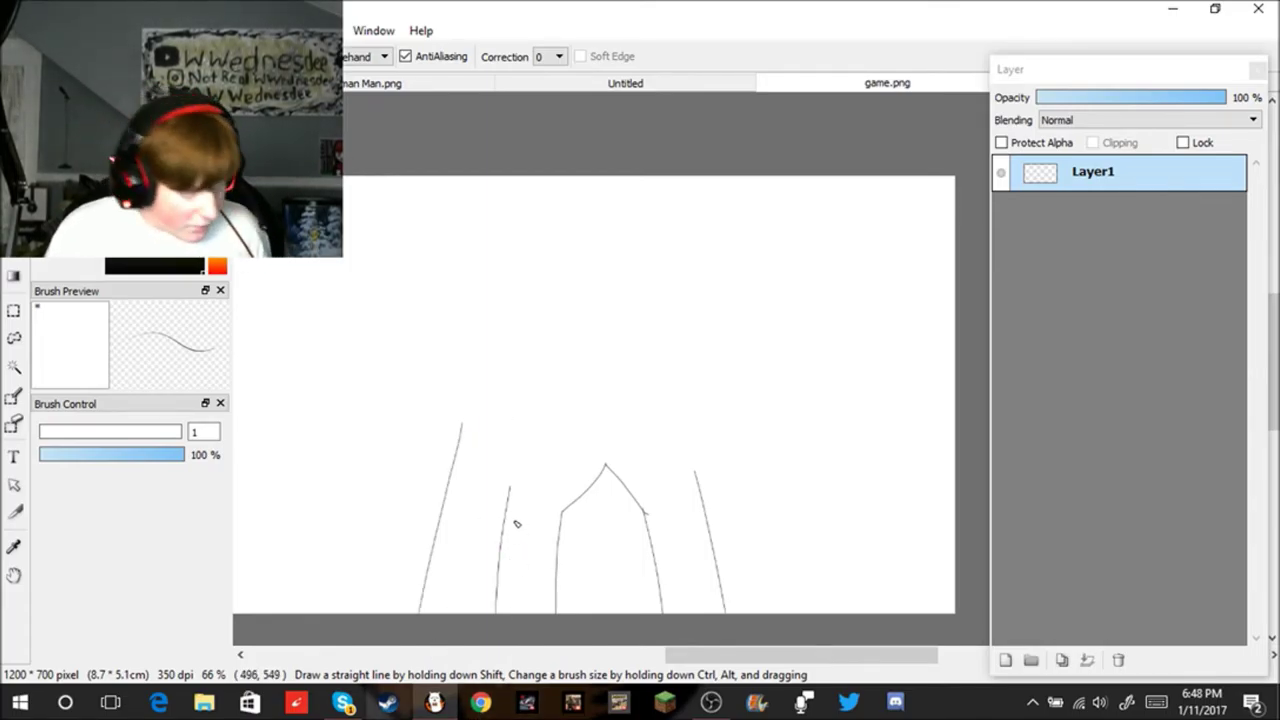
key("ctrl+z")
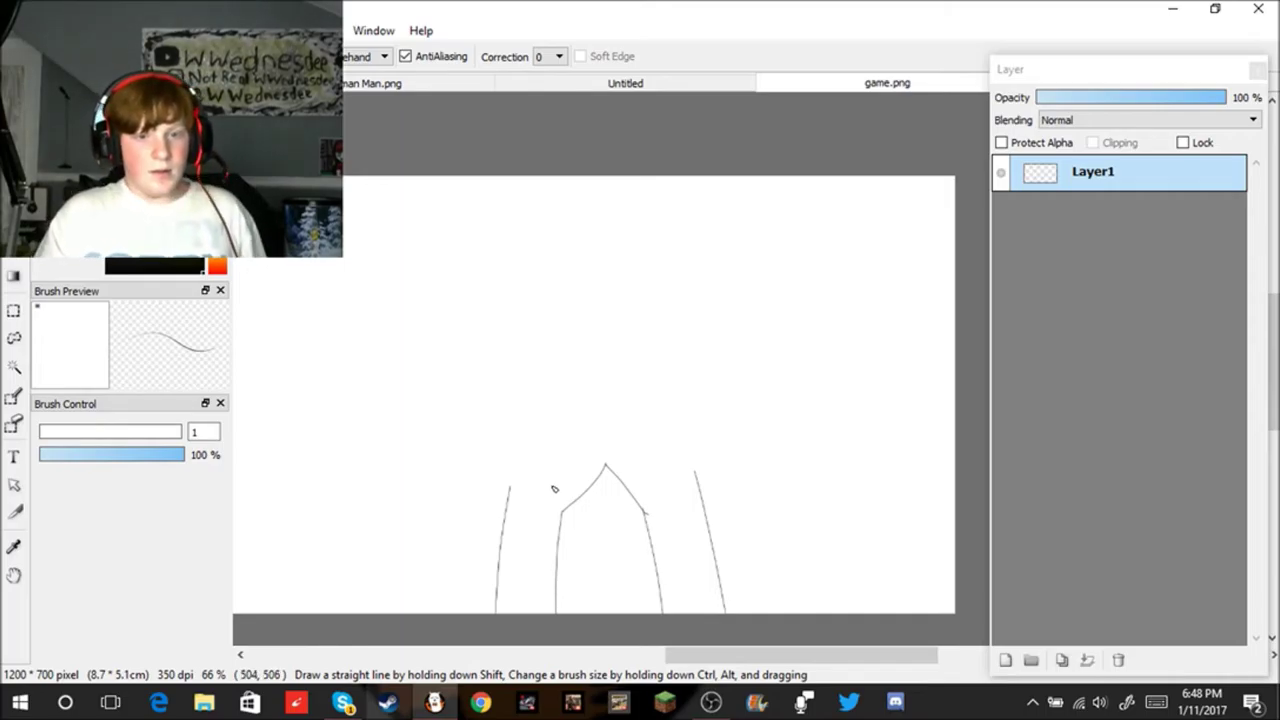
mouse_move(721, 413)
left_mouse_down()
mouse_move(761, 520)
mouse_move(773, 612)
left_mouse_up()
key("ctrl+z")
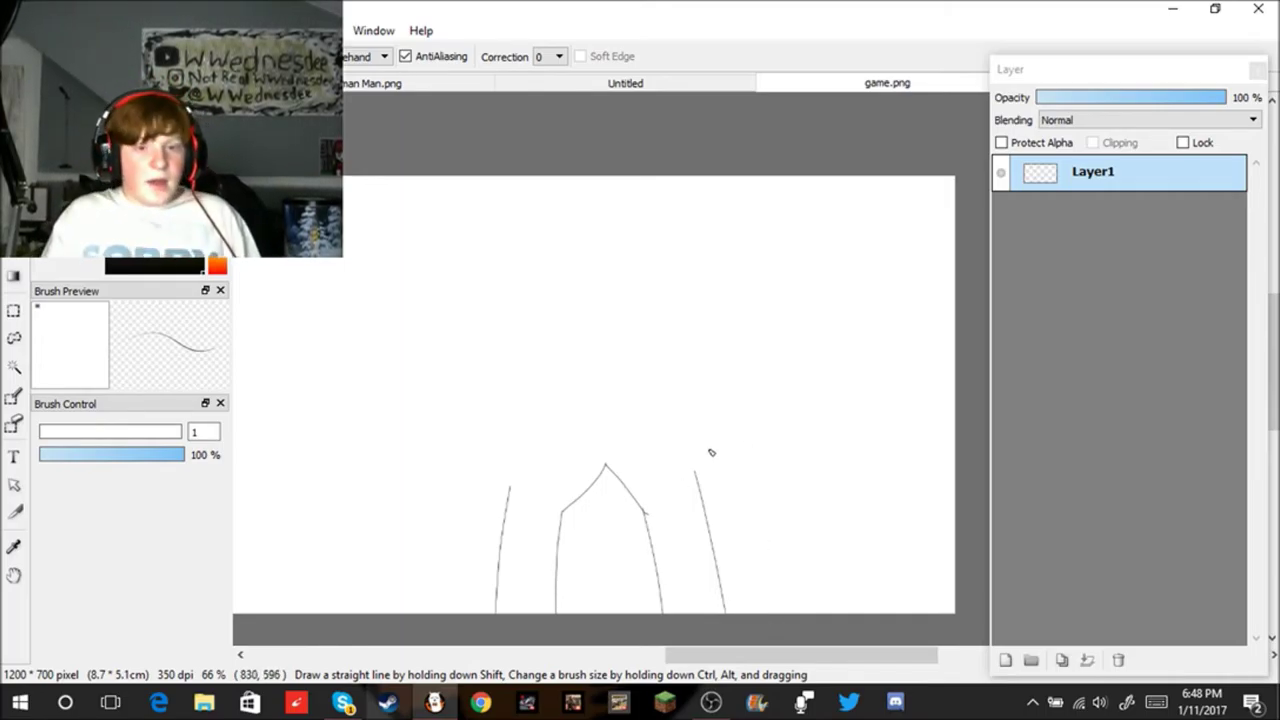
mouse_move(664, 406)
left_mouse_down()
mouse_move(731, 420)
mouse_move(757, 686)
left_mouse_up()
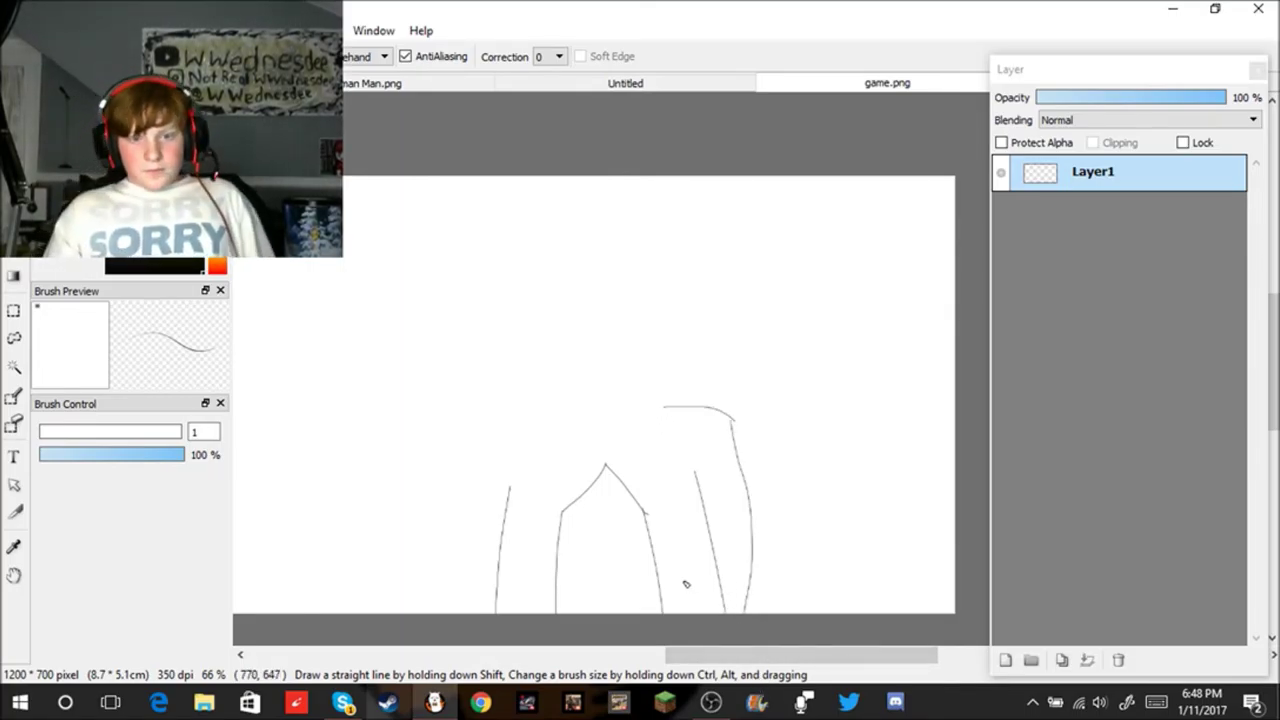
left_click_drag(514, 415, 415, 430)
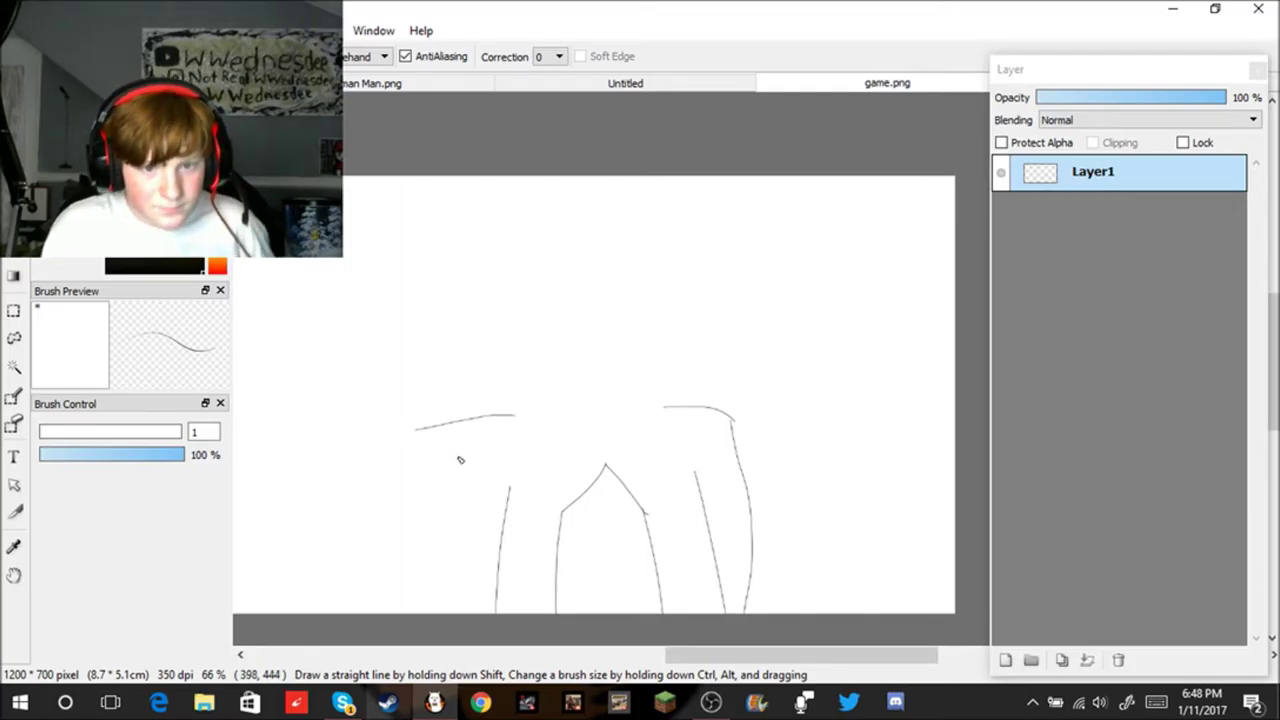
Step: Replace the upper-left stroke with a left contour curving down to the lower left
scroll(525, 505, "up", 2)
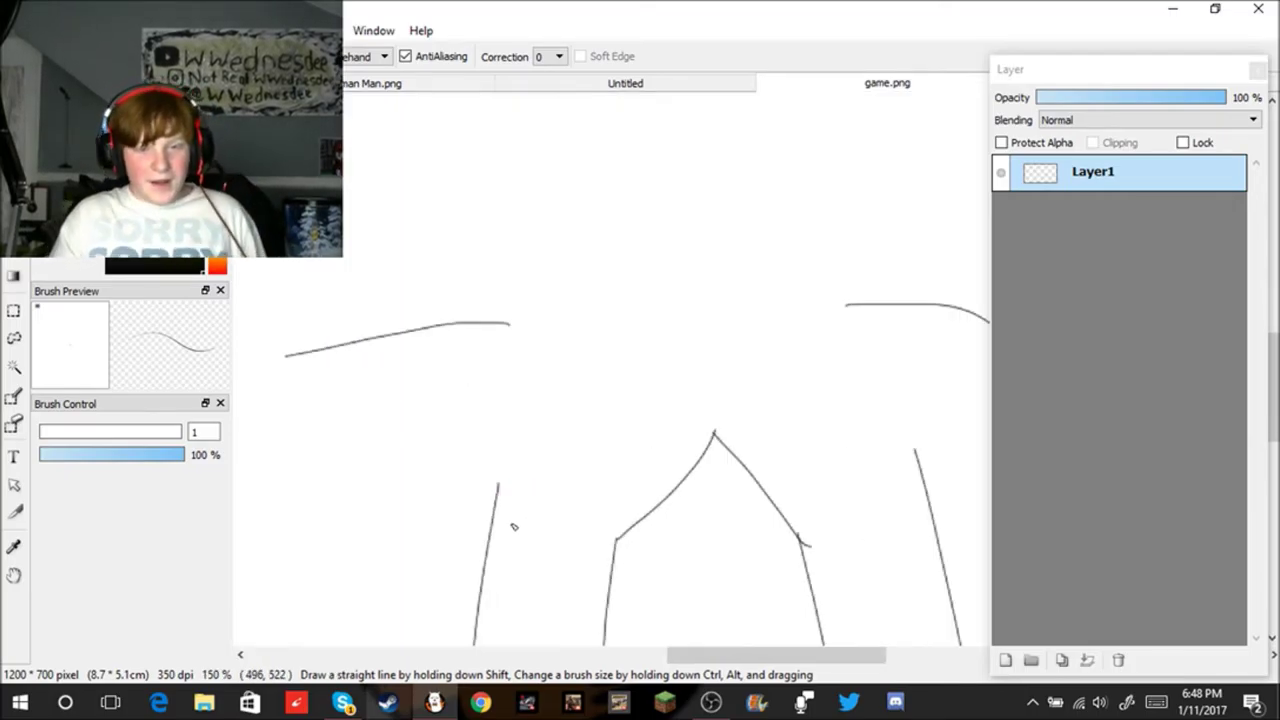
scroll(502, 505, "down", 2)
key("super")
key("super")
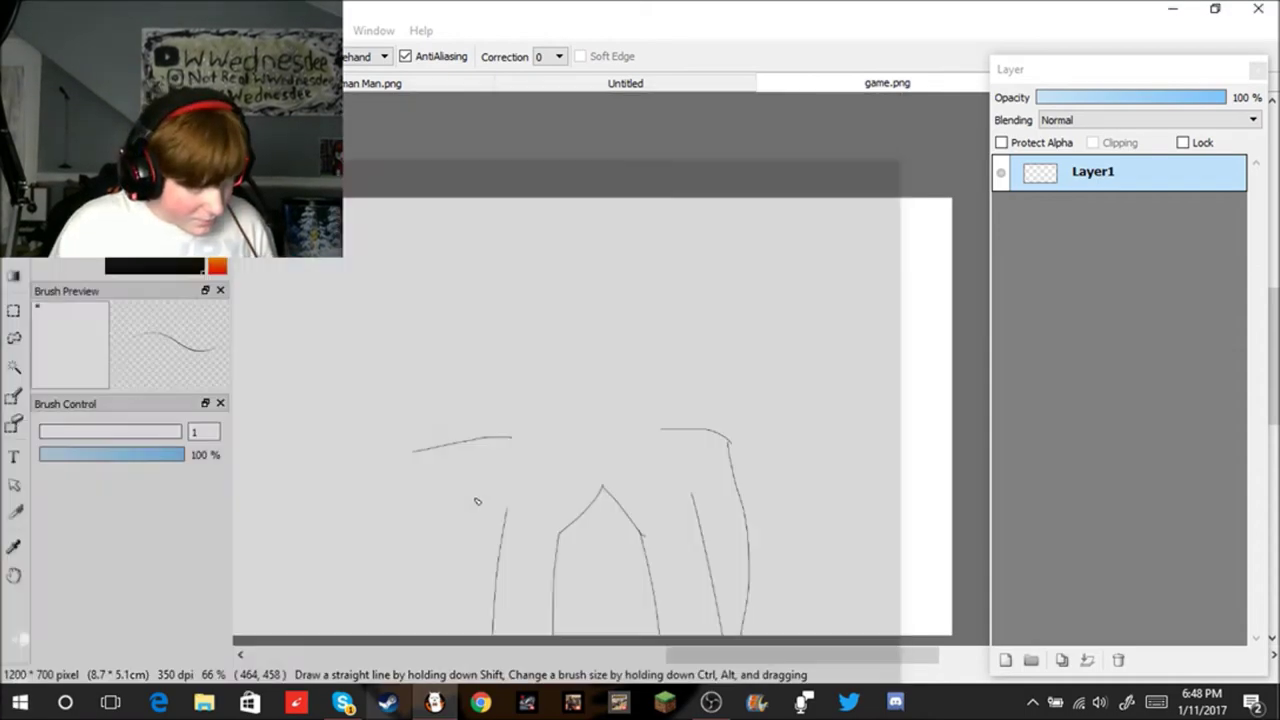
key("super+x")
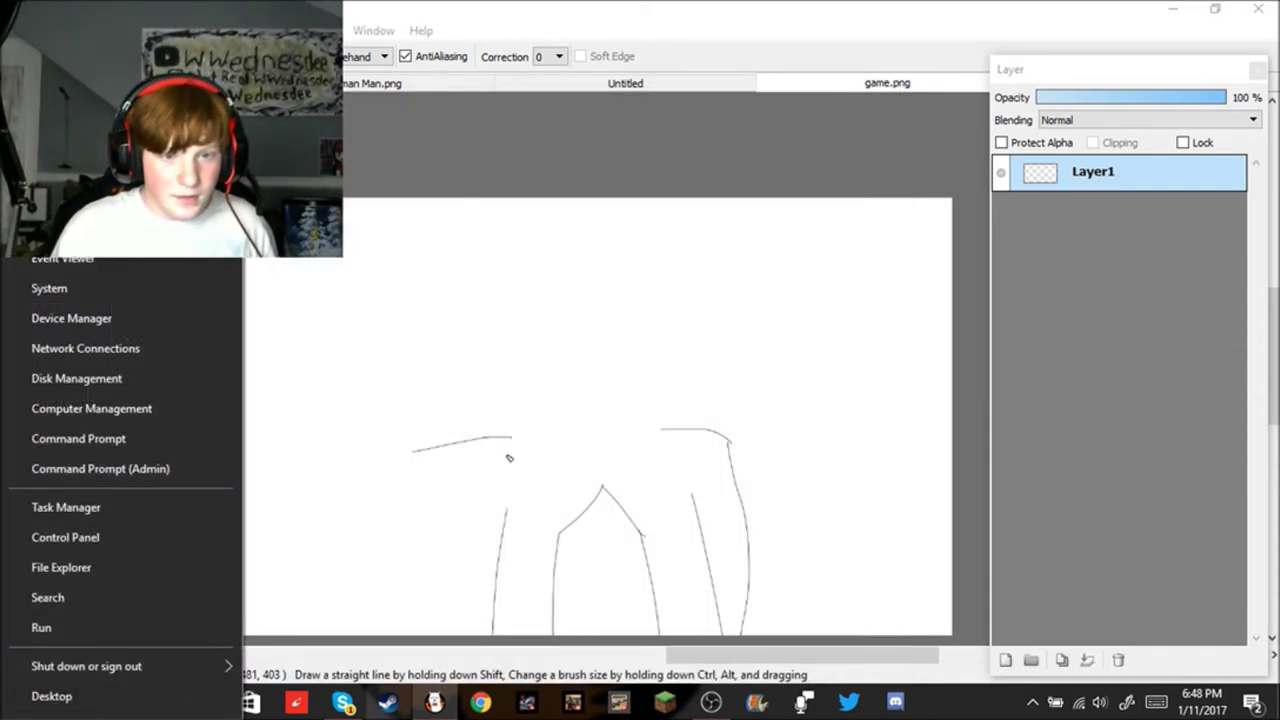
key("Escape")
key("ctrl+z")
mouse_move(517, 432)
left_mouse_down()
mouse_move(488, 444)
mouse_move(430, 572)
left_mouse_up()
key("ctrl+z")
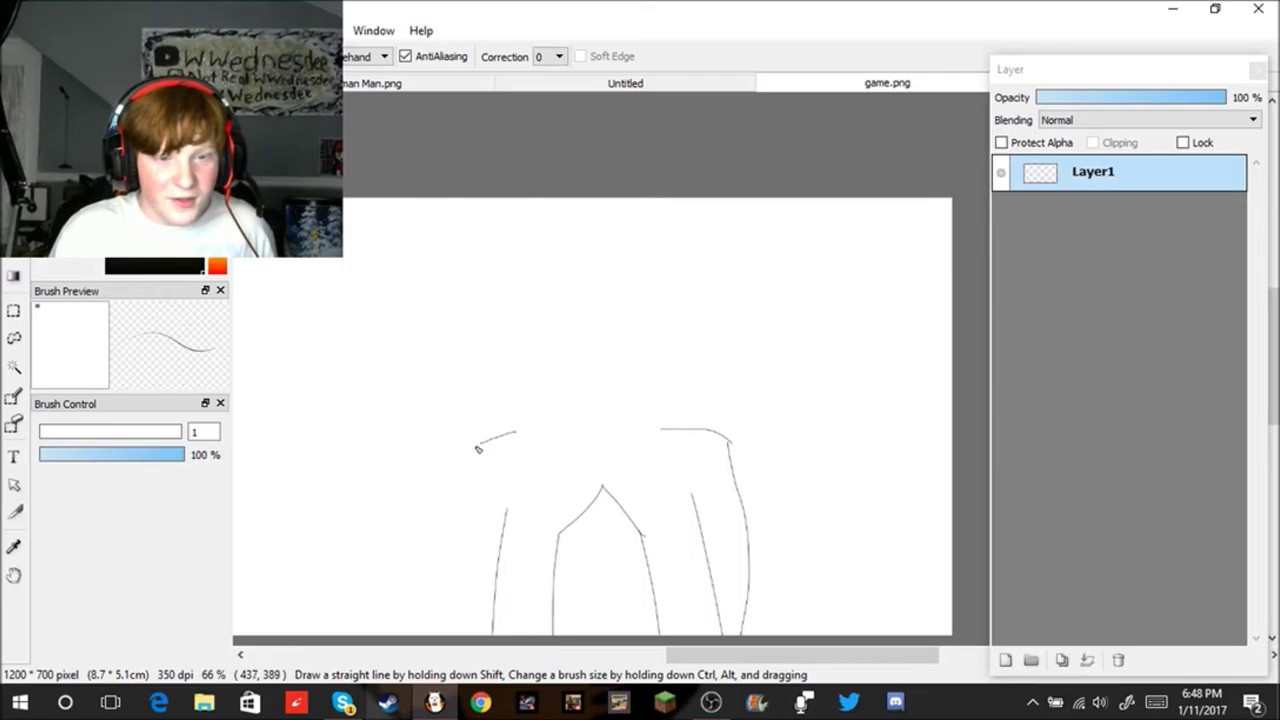
left_click_drag(481, 447, 364, 587)
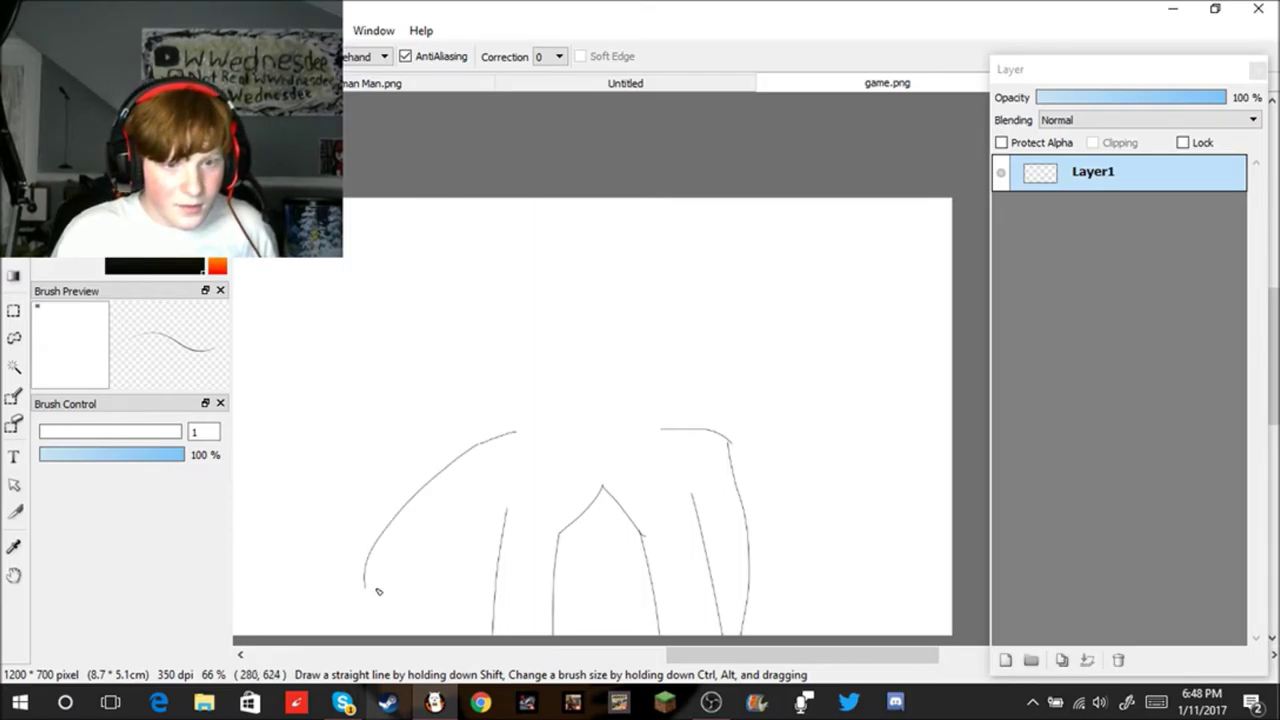
key("ctrl+z")
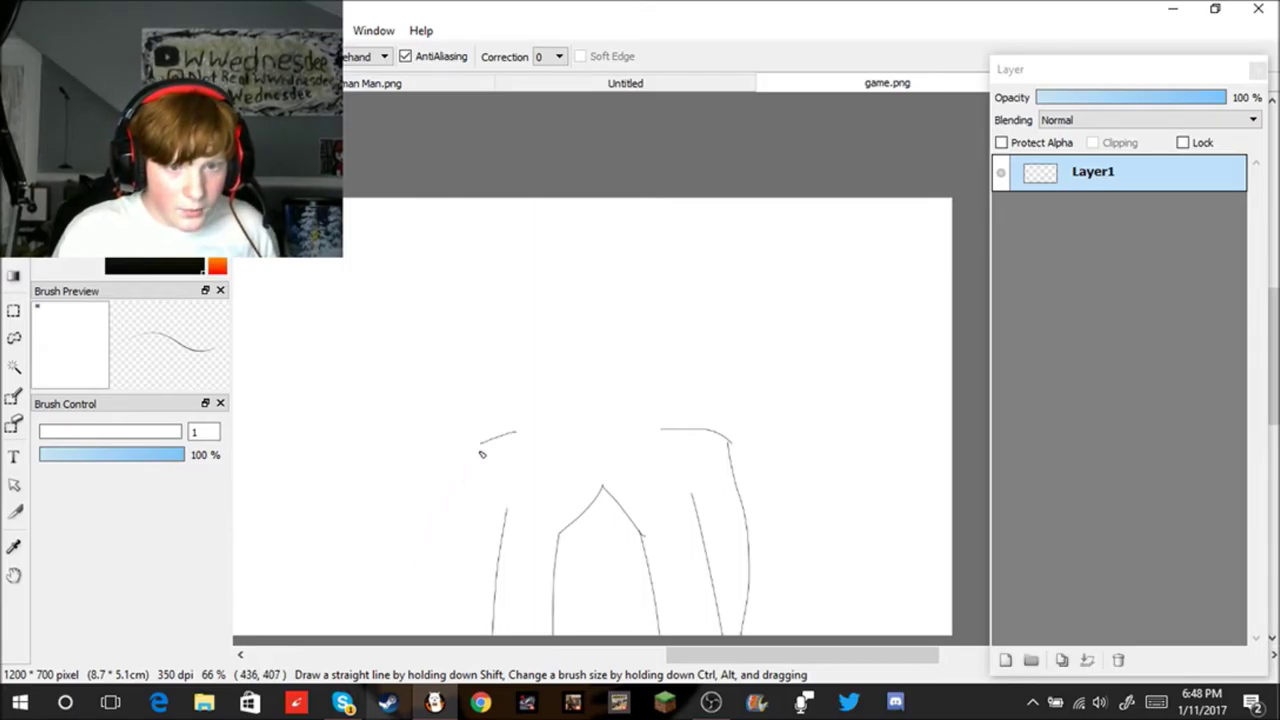
left_click_drag(484, 445, 436, 609)
key("ctrl+z")
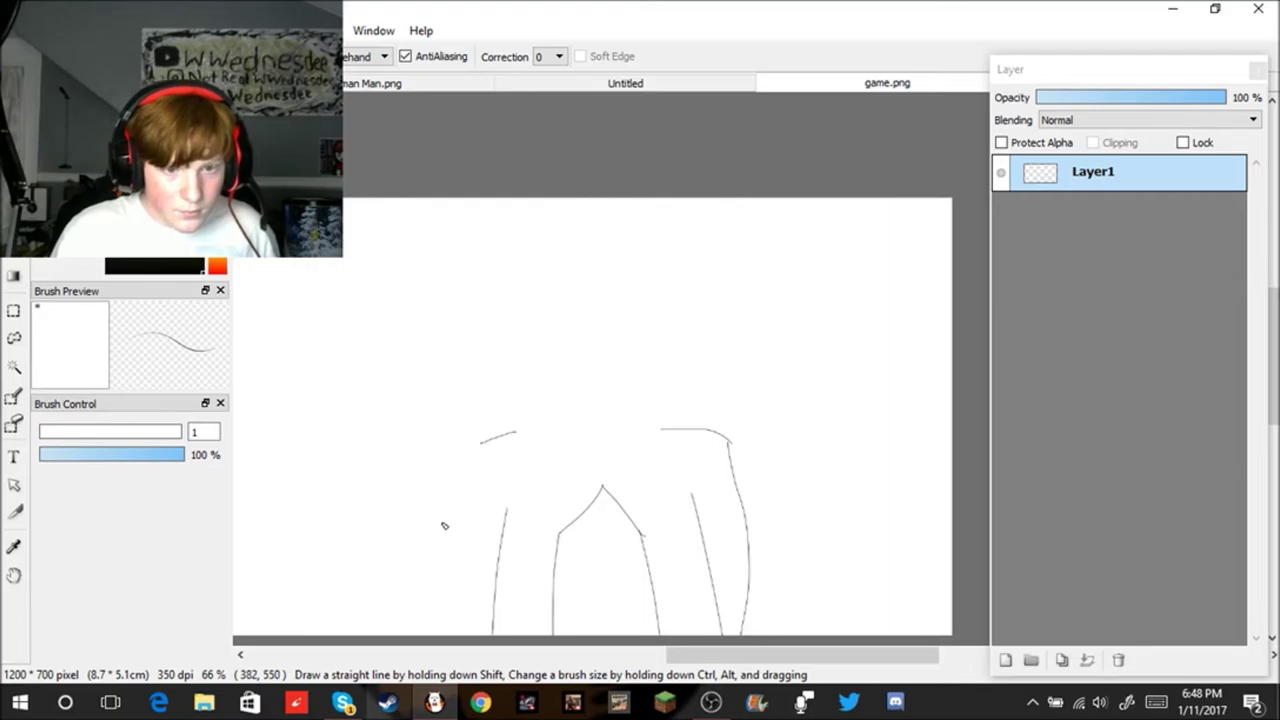
mouse_move(484, 449)
left_mouse_down()
mouse_move(443, 483)
mouse_move(407, 627)
left_mouse_up()
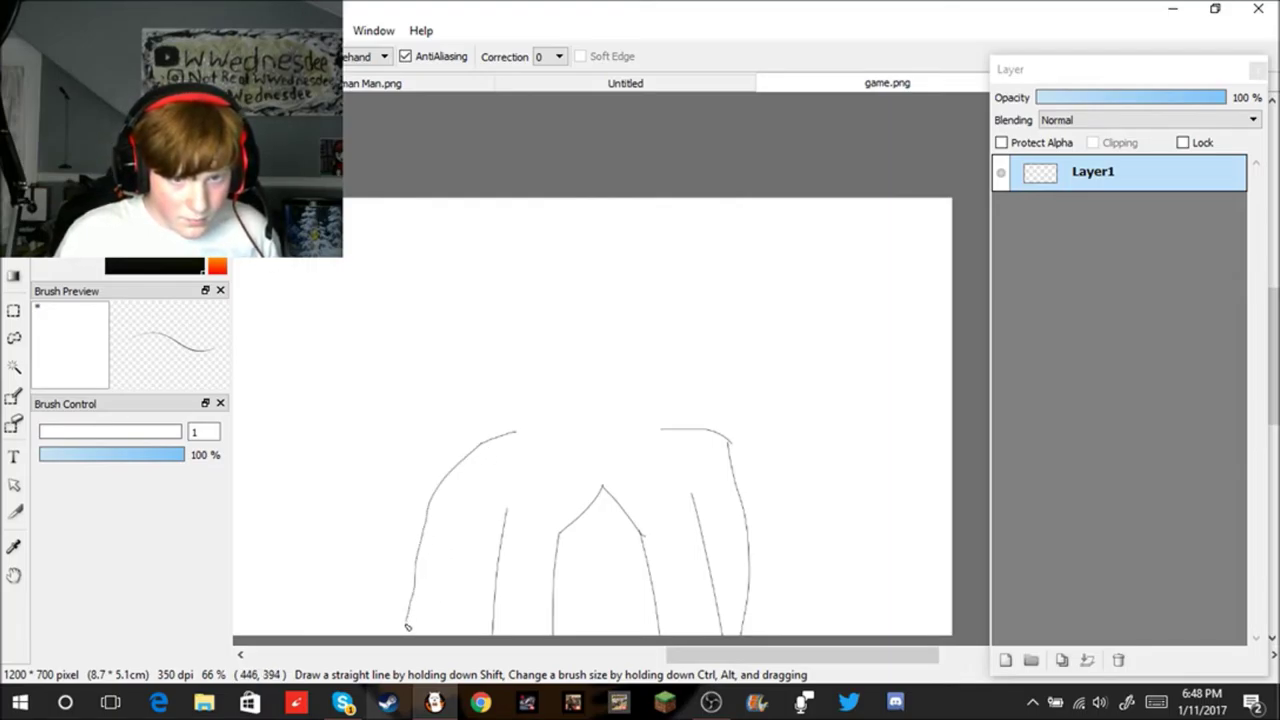
key("ctrl+z")
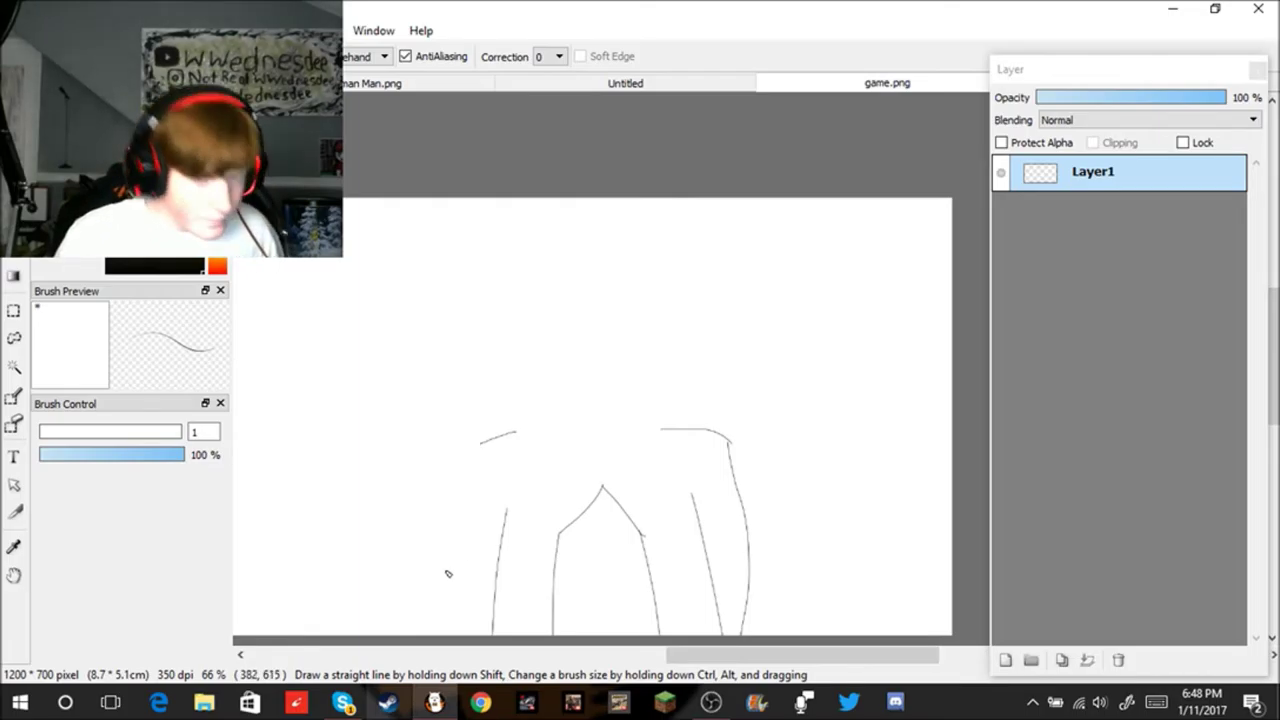
mouse_move(480, 449)
left_mouse_down()
mouse_move(406, 536)
mouse_move(408, 587)
left_mouse_up()
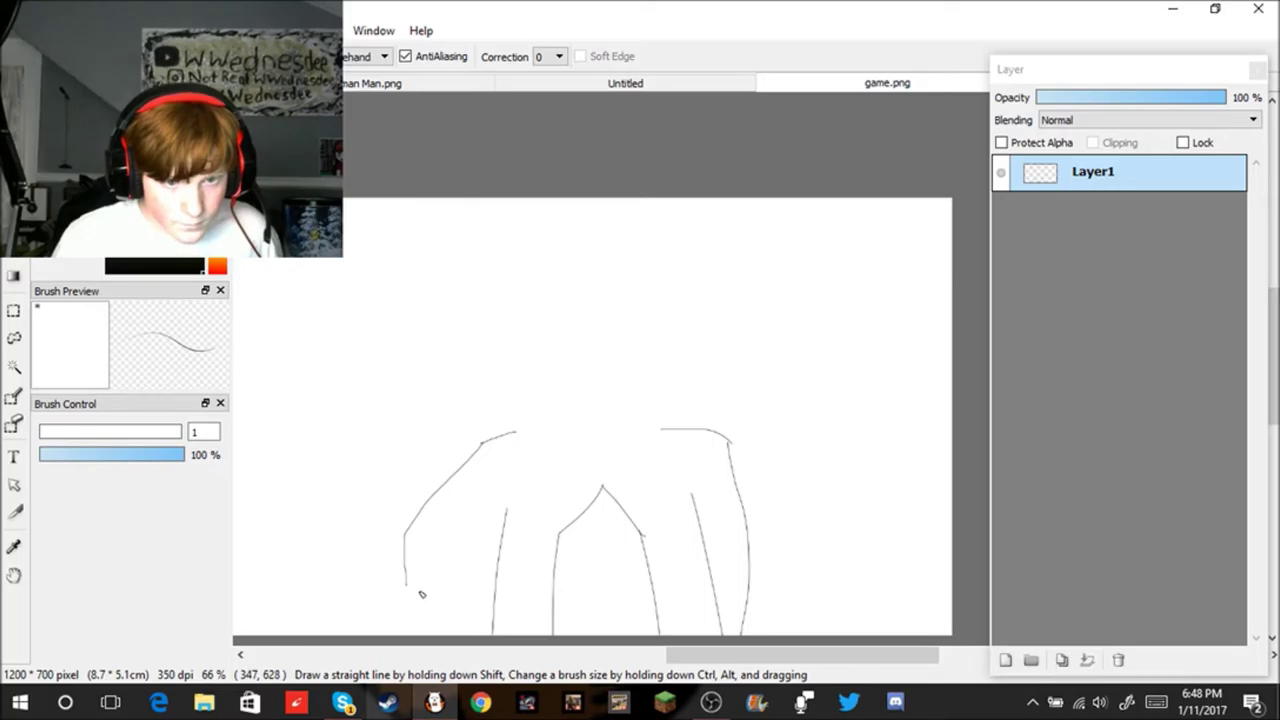
Step: Draw an arch rising from the left contour's bottom tip and dropping back down on the right
scroll(420, 594, "up", 2)
scroll(400, 603, "up", 1)
mouse_move(390, 563)
left_mouse_down()
mouse_move(411, 479)
mouse_move(473, 441)
left_mouse_up()
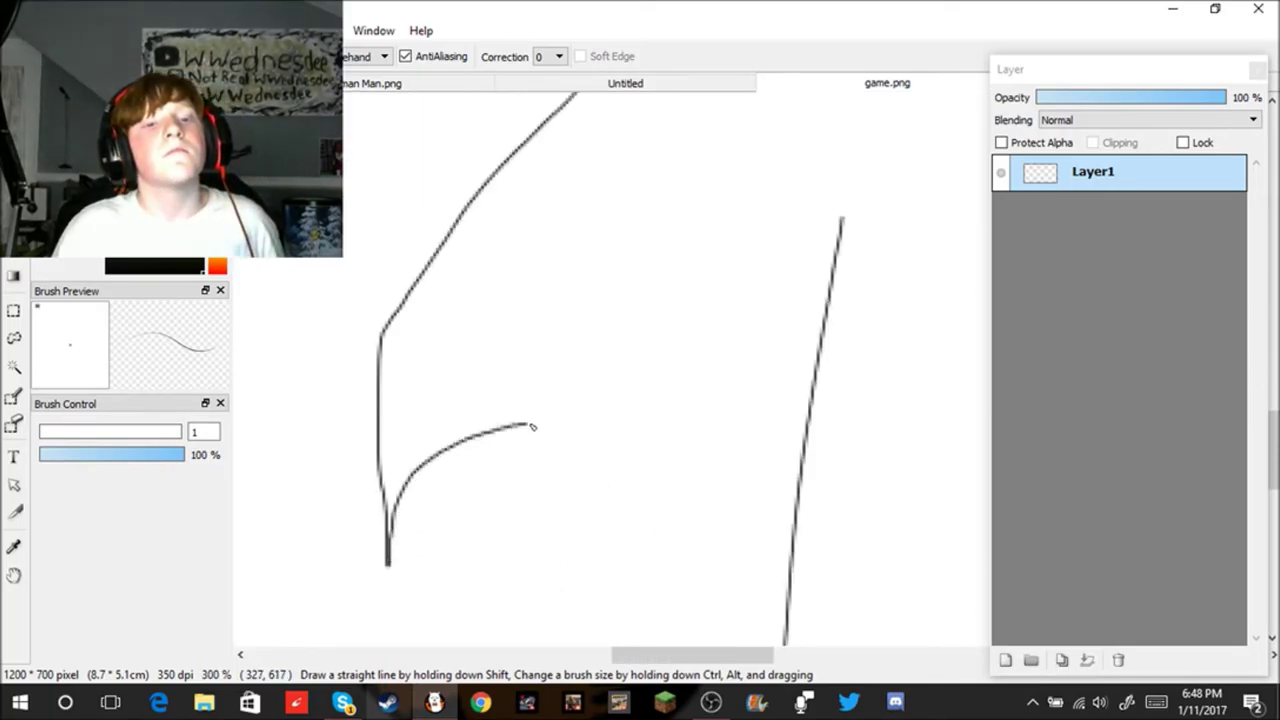
mouse_move(550, 425)
left_mouse_down()
mouse_move(611, 431)
mouse_move(640, 474)
mouse_move(675, 617)
left_mouse_up()
key("ctrl+z")
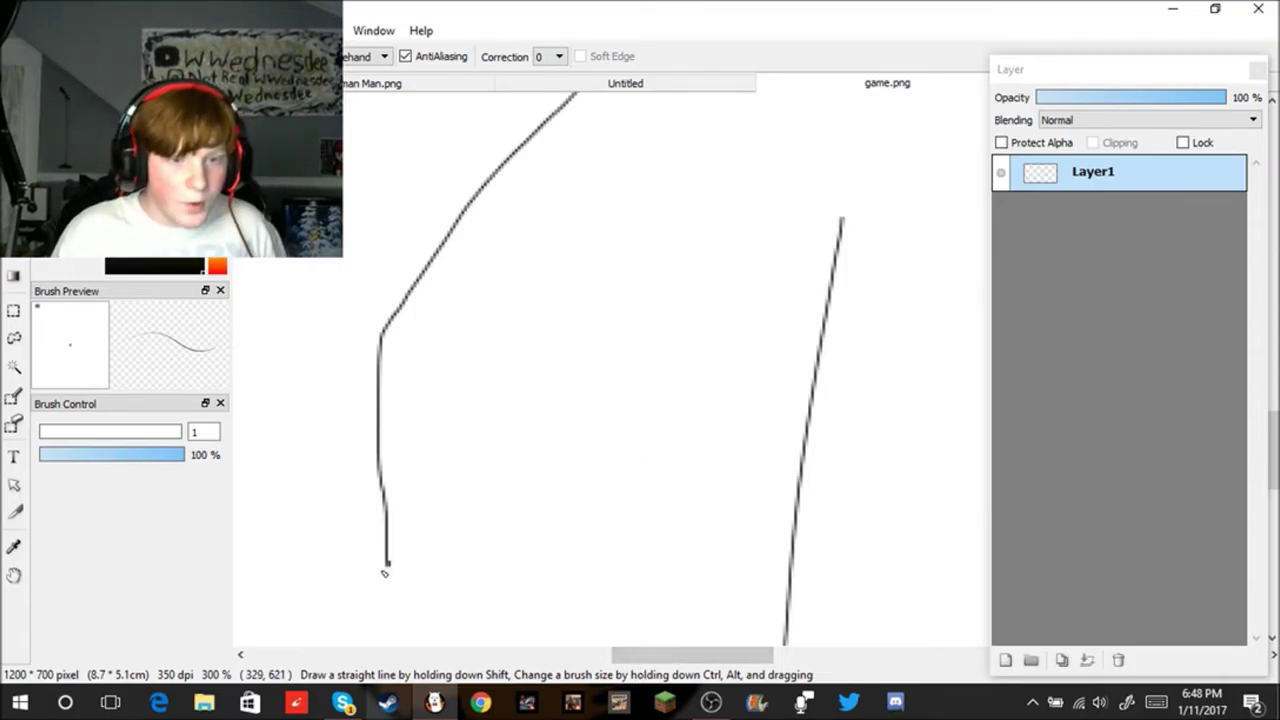
mouse_move(390, 565)
left_mouse_down()
mouse_move(444, 430)
mouse_move(465, 415)
left_mouse_up()
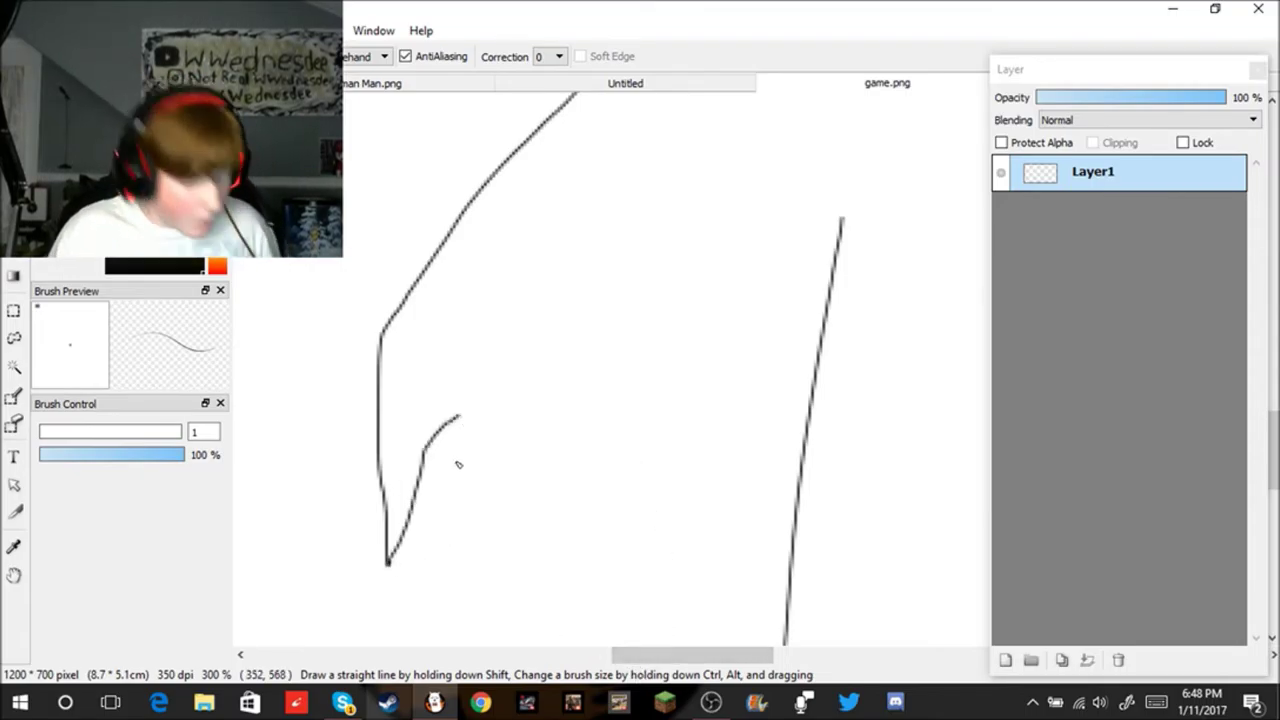
key("ctrl+z")
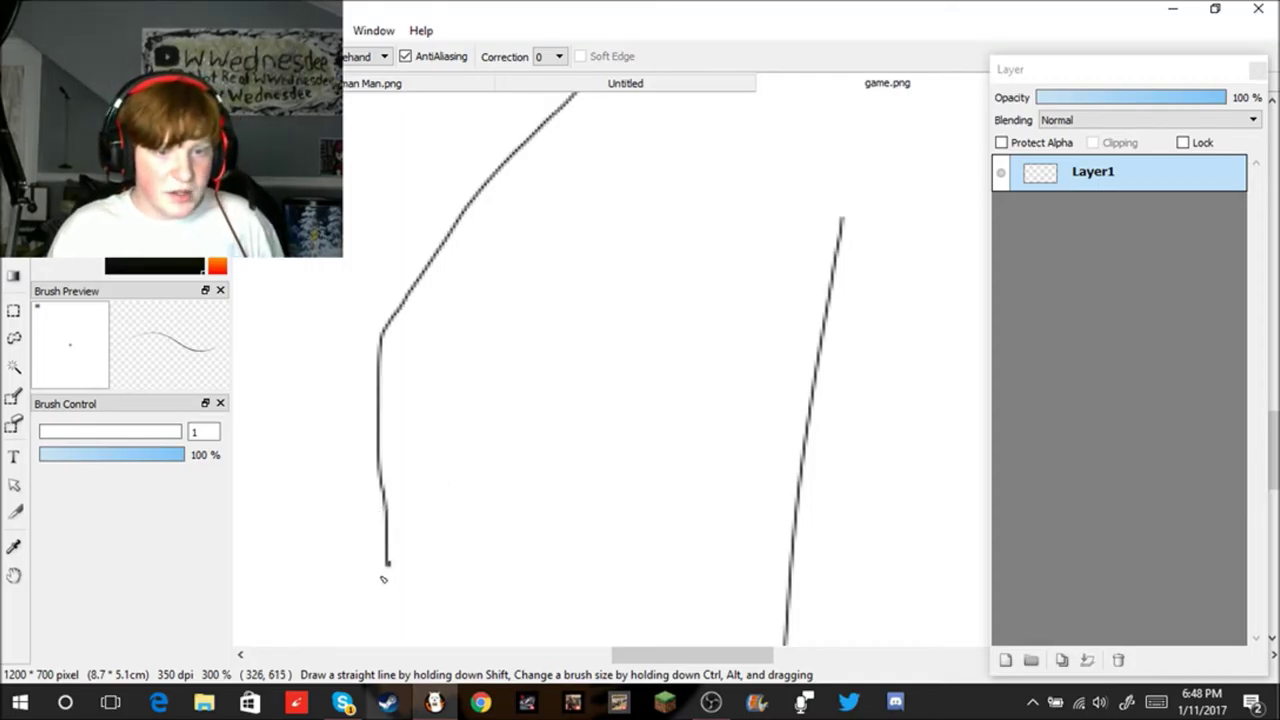
mouse_move(390, 565)
left_mouse_down()
mouse_move(452, 452)
mouse_move(522, 419)
mouse_move(589, 413)
mouse_move(678, 436)
mouse_move(703, 493)
left_mouse_up()
left_click_drag(707, 544, 705, 557)
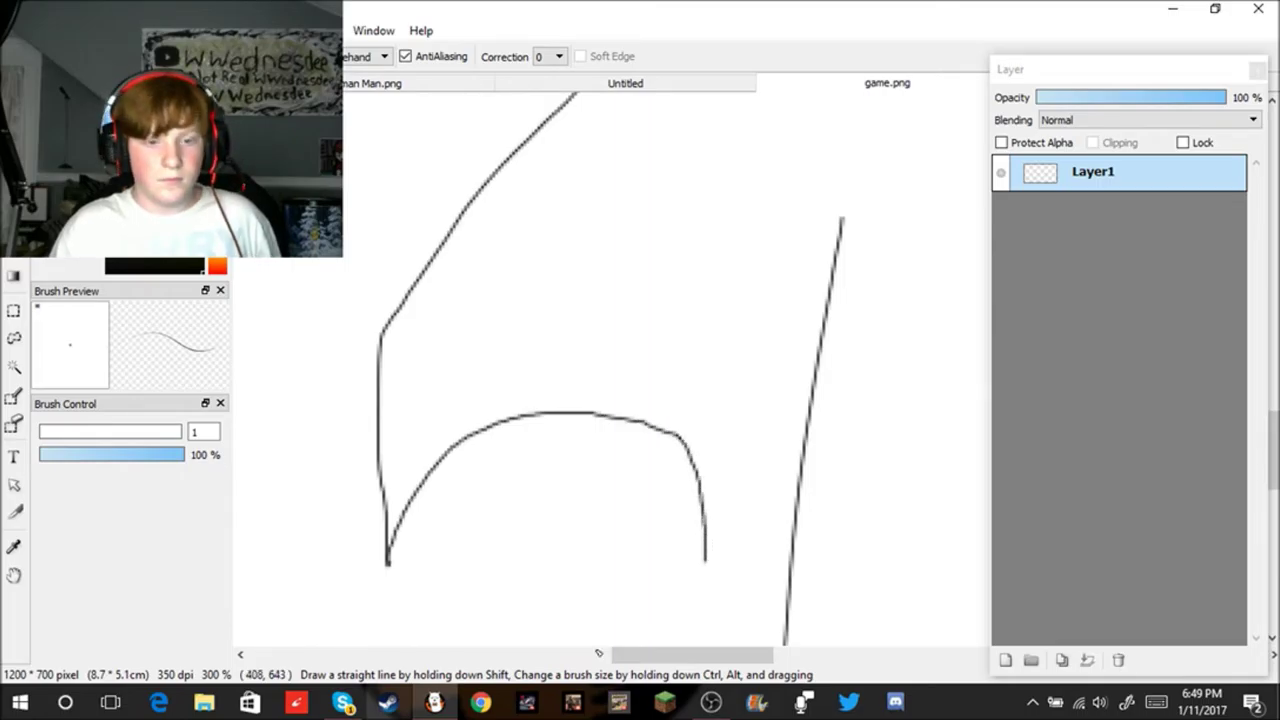
Step: Bring Skype forward briefly, then minimize it to return to the drawing
left_click(343, 703)
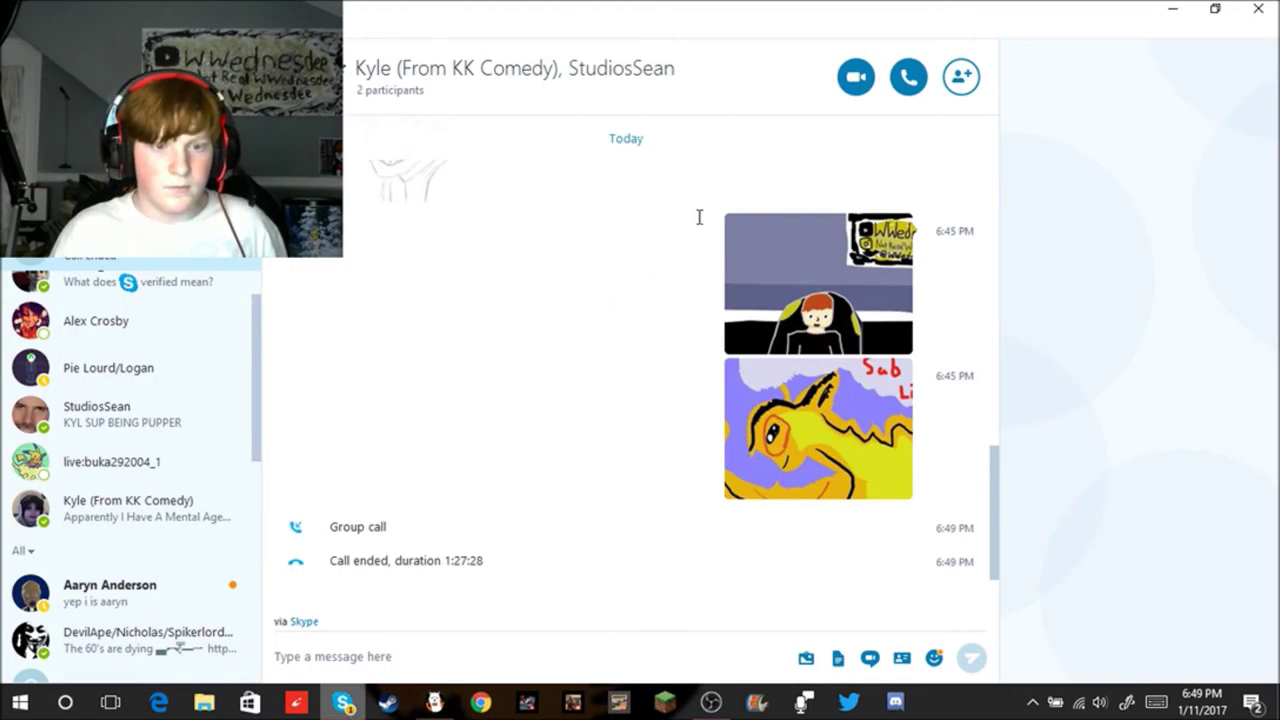
left_click(1257, 8)
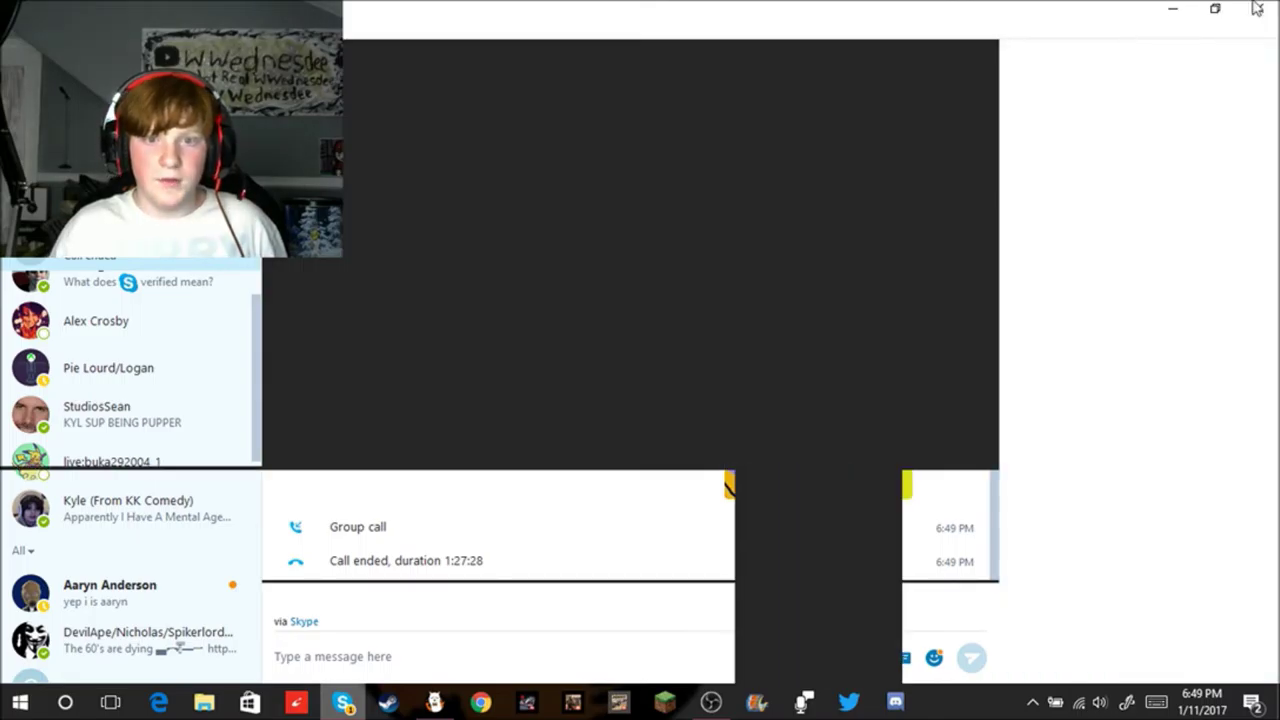
left_click(1173, 8)
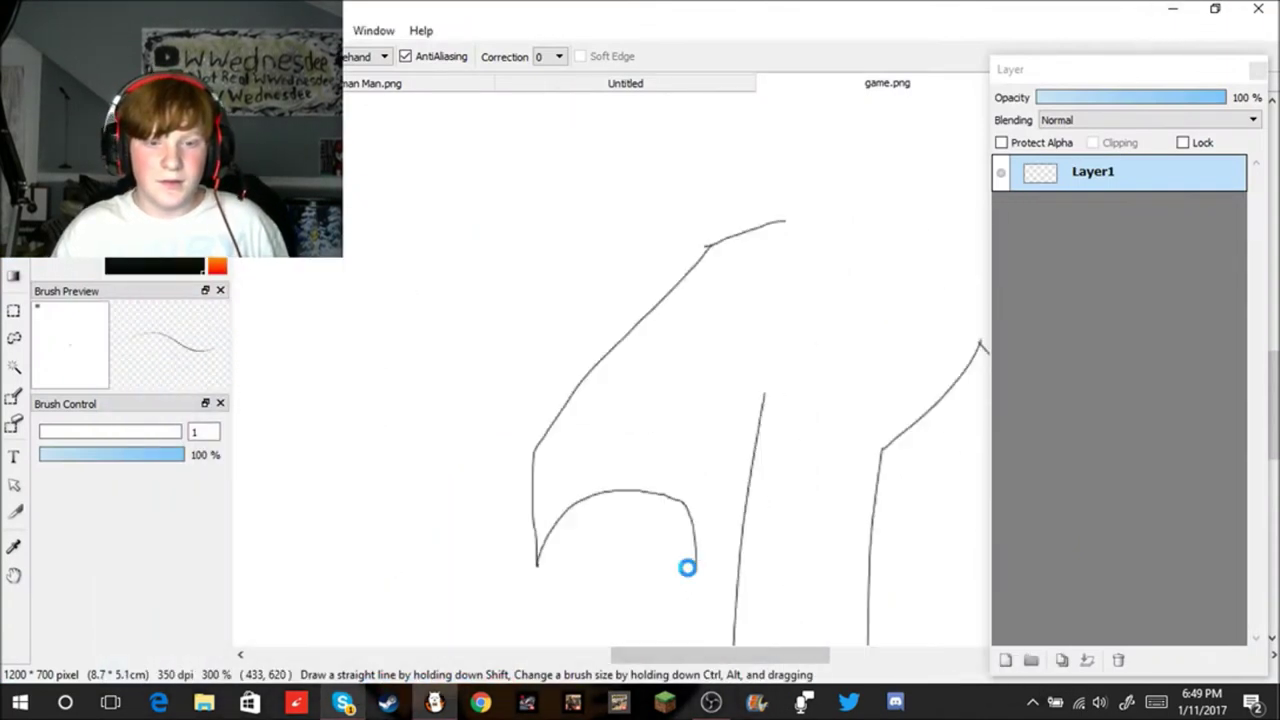
Step: Remove the old U-shaped arch at the bottom of the left contour
scroll(690, 575, "down", 5)
key("ctrl+z")
scroll(746, 591, "up", 2)
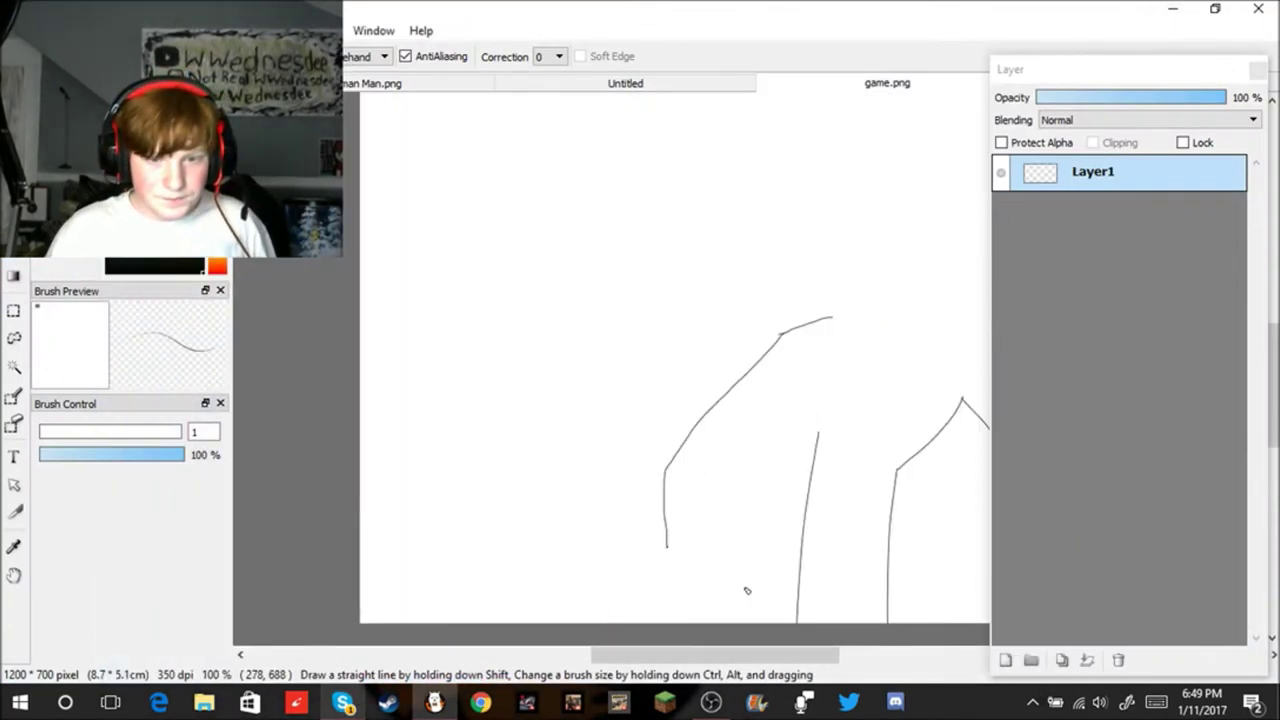
scroll(776, 557, "up", 1)
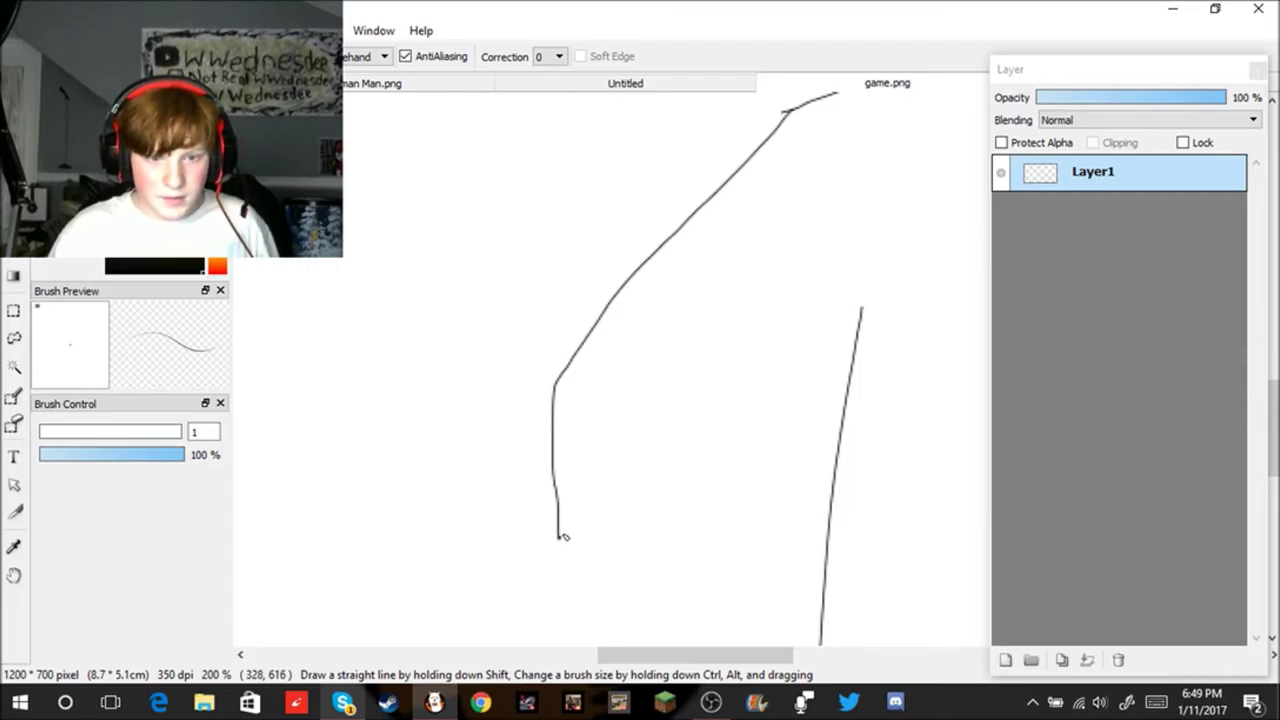
mouse_move(586, 519)
left_mouse_down()
mouse_move(652, 473)
mouse_move(575, 518)
mouse_move(593, 500)
mouse_move(675, 479)
left_mouse_up()
key("ctrl+z")
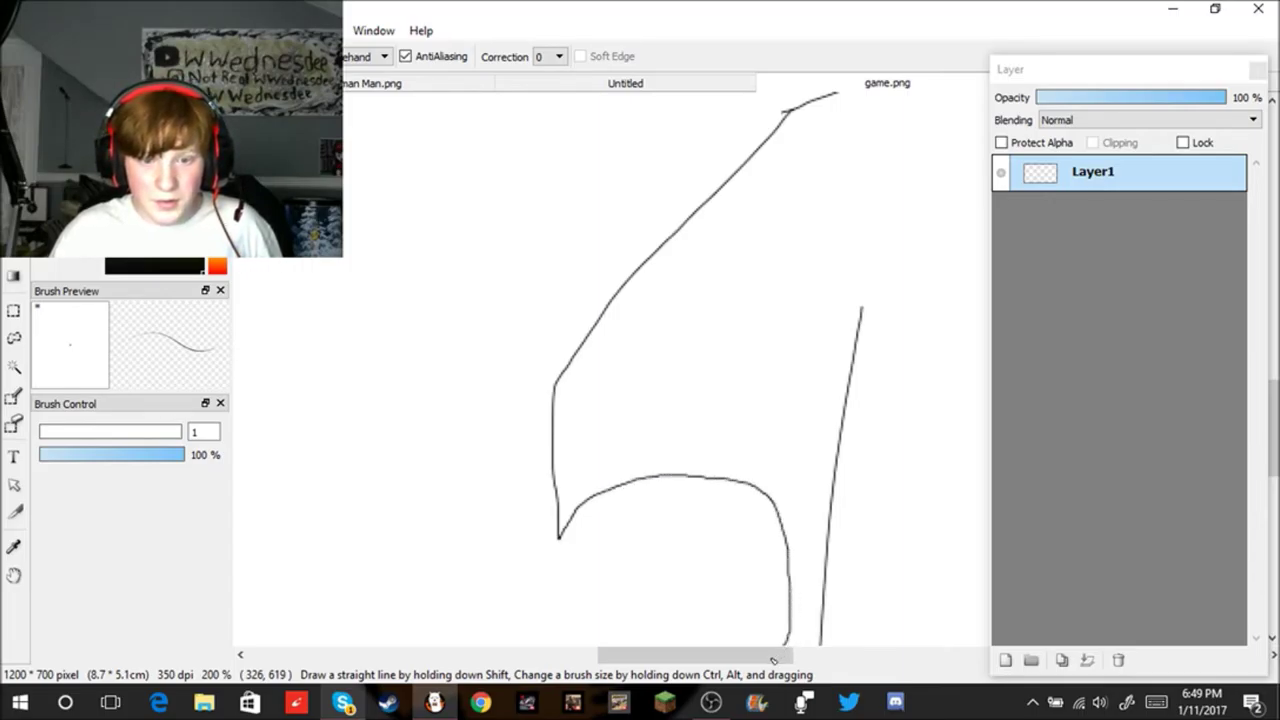
Step: Close the ball outline into a rounded loop joined to the left line, without the stray inner line
left_click_drag(595, 646, 569, 608)
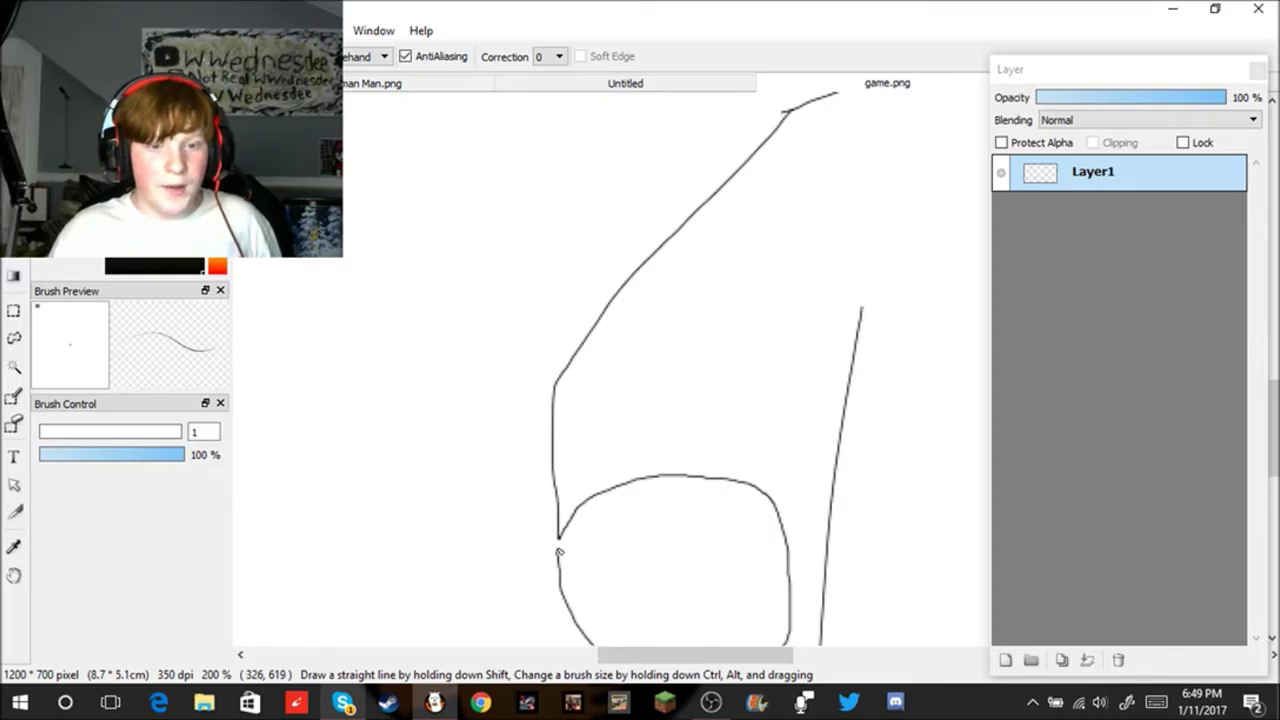
scroll(609, 591, "down", 3)
scroll(620, 593, "up", 4)
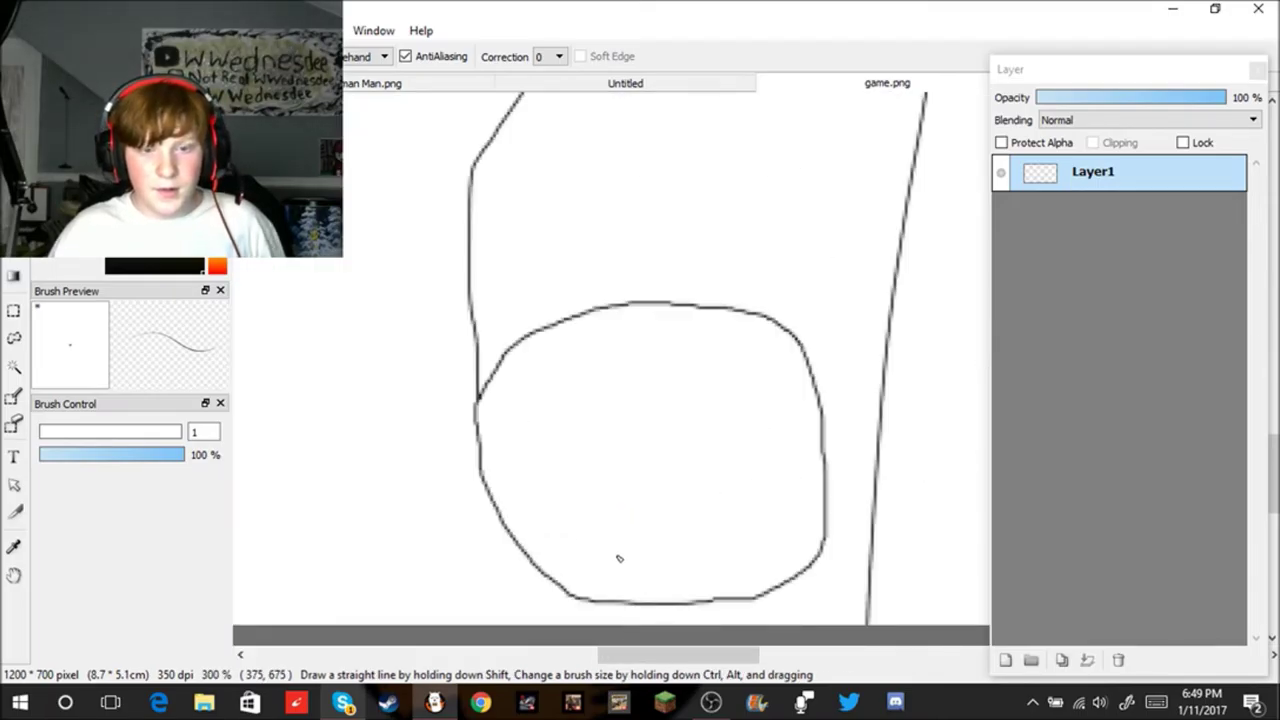
left_click_drag(484, 481, 558, 474)
key("ctrl+z")
scroll(594, 511, "up", 2)
scroll(694, 508, "down", 2)
Step: Draw the ball's middle band line from the left edge, extending it right to the outline
scroll(715, 557, "up", 2)
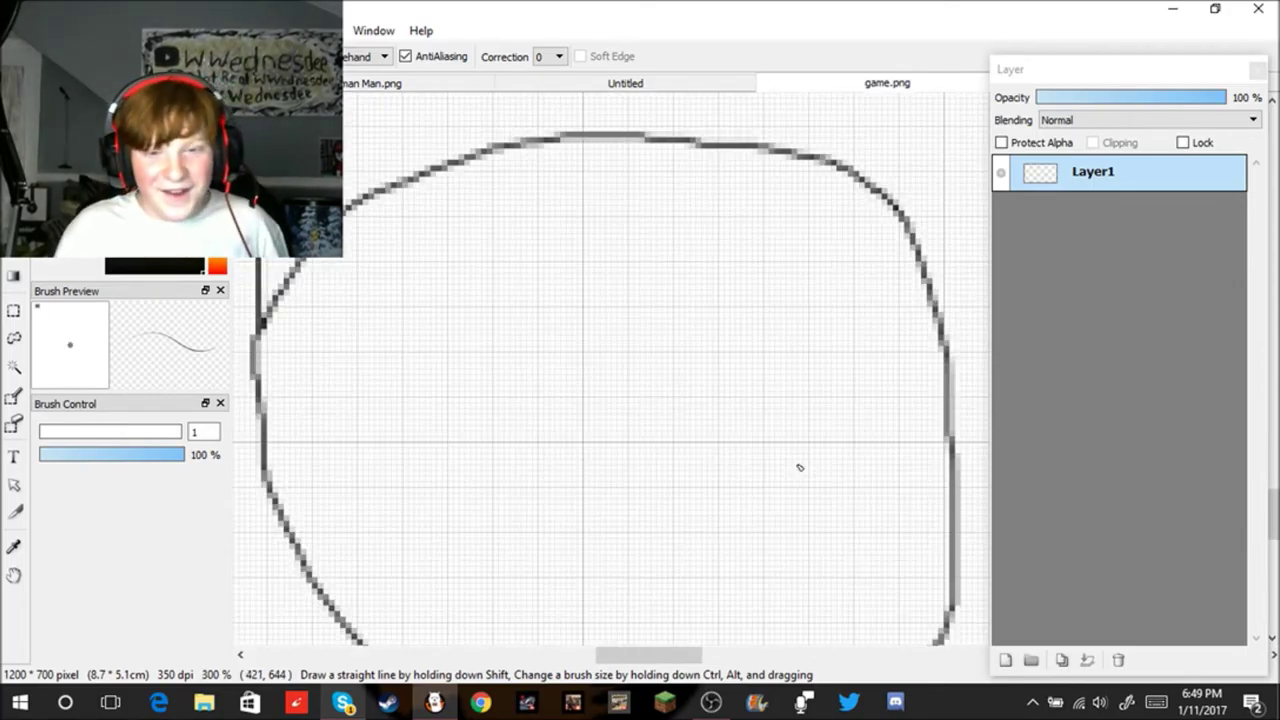
mouse_move(266, 474)
left_mouse_down()
mouse_move(528, 459)
mouse_move(604, 399)
mouse_move(663, 406)
mouse_move(678, 424)
mouse_move(688, 489)
mouse_move(670, 514)
mouse_move(559, 526)
mouse_move(527, 458)
left_mouse_up()
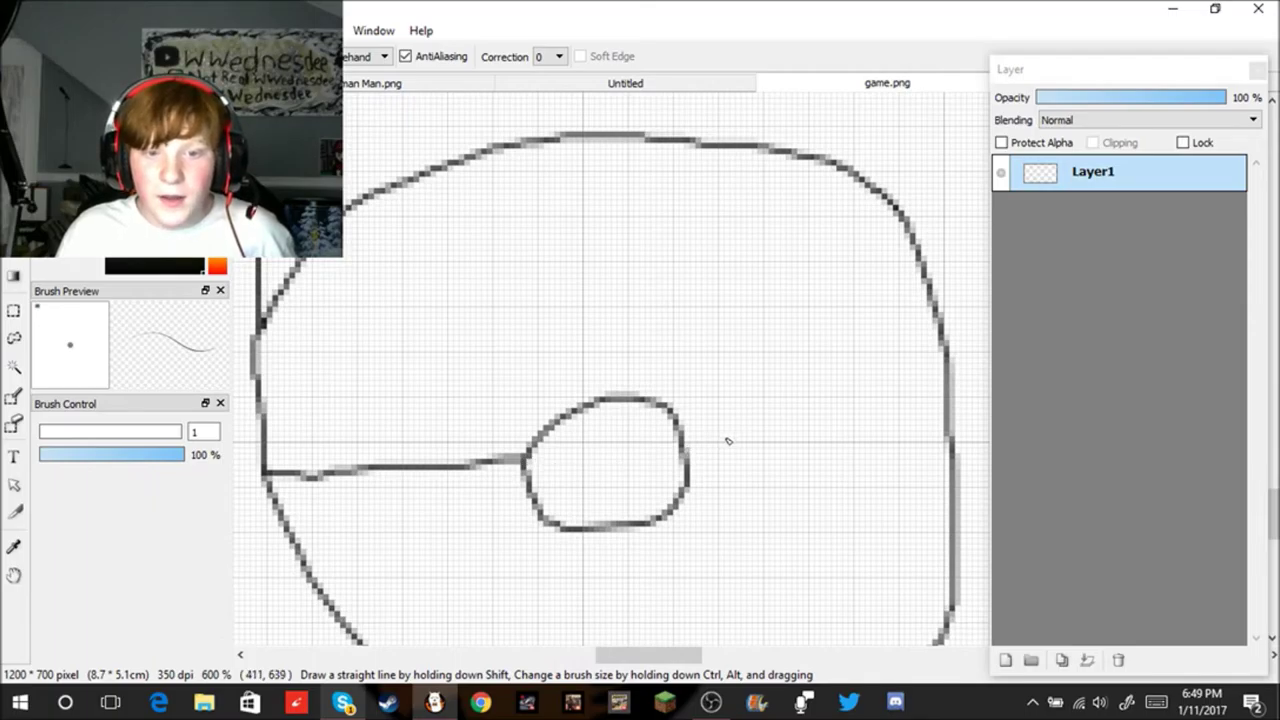
mouse_move(686, 458)
left_mouse_down()
mouse_move(928, 413)
mouse_move(940, 425)
mouse_move(690, 490)
left_mouse_up()
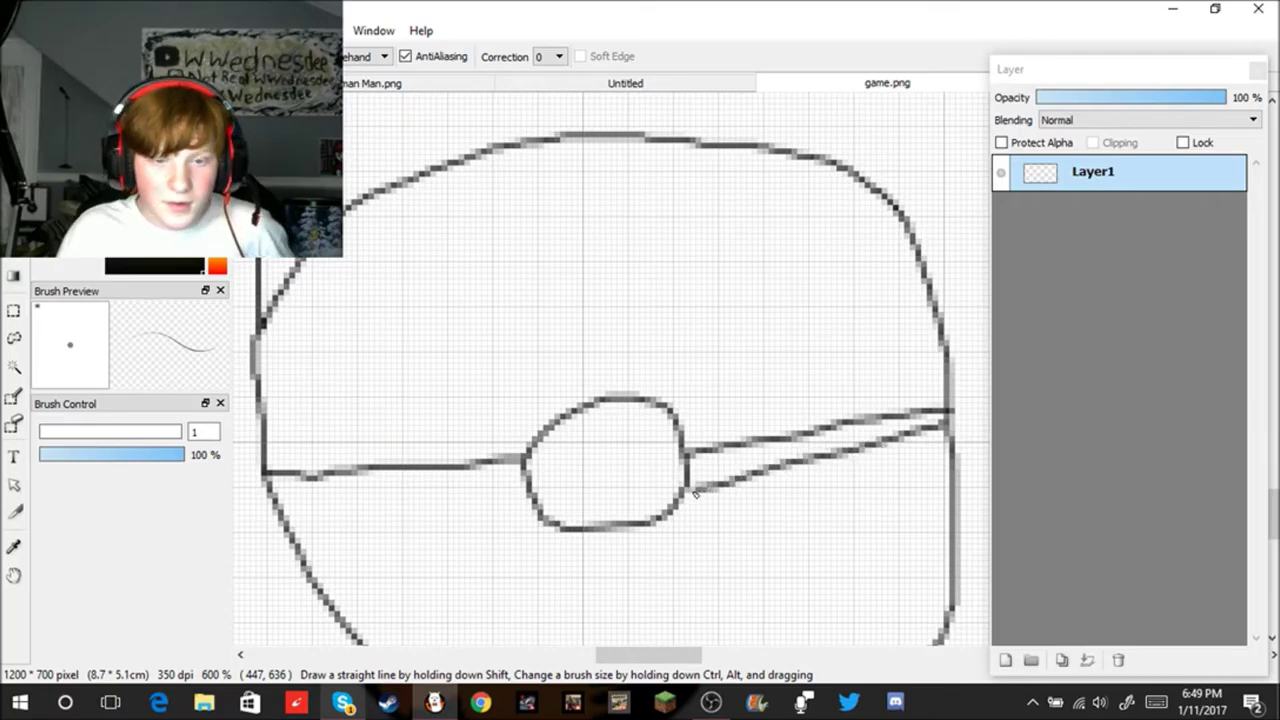
key("ctrl+z")
scroll(737, 534, "up", 3)
scroll(872, 381, "down", 4)
scroll(917, 366, "up", 3)
scroll(954, 357, "down", 3)
scroll(929, 366, "up", 1)
scroll(767, 370, "up", 1)
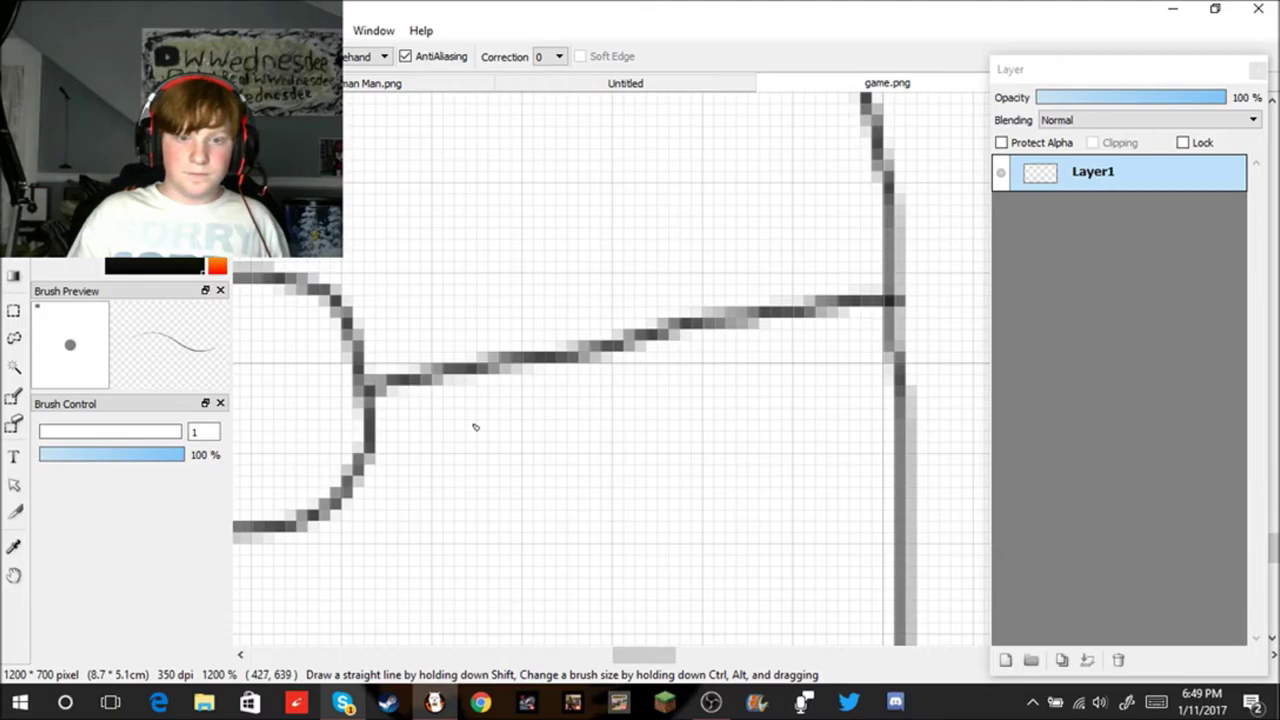
mouse_move(372, 420)
left_mouse_down()
mouse_move(889, 310)
mouse_move(388, 411)
mouse_move(421, 385)
mouse_move(445, 386)
mouse_move(402, 401)
mouse_move(905, 301)
mouse_move(716, 326)
mouse_move(425, 394)
mouse_move(503, 378)
mouse_move(405, 407)
mouse_move(448, 409)
mouse_move(437, 412)
mouse_move(651, 340)
mouse_move(882, 316)
mouse_move(414, 420)
left_mouse_up()
Step: Draw the band from the centre circle across to the ball's left edge
scroll(414, 420, "down", 3)
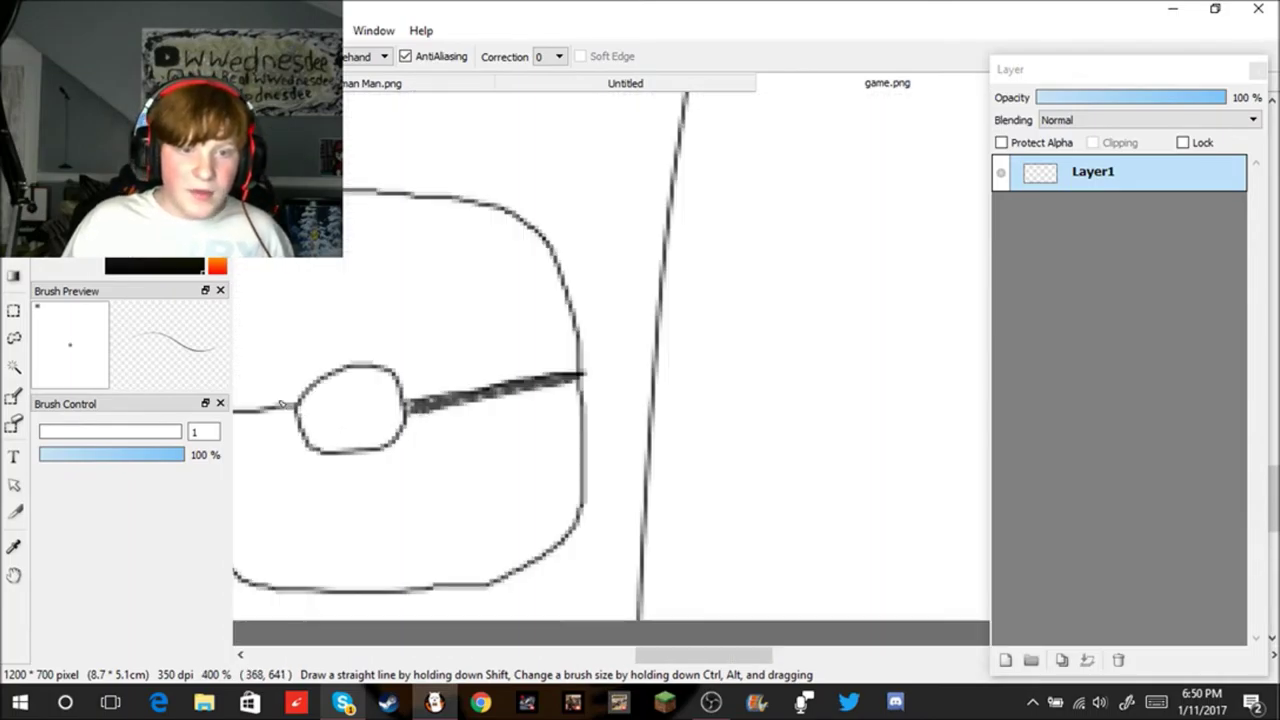
scroll(362, 413, "up", 2)
scroll(362, 413, "down", 3)
scroll(286, 446, "up", 2)
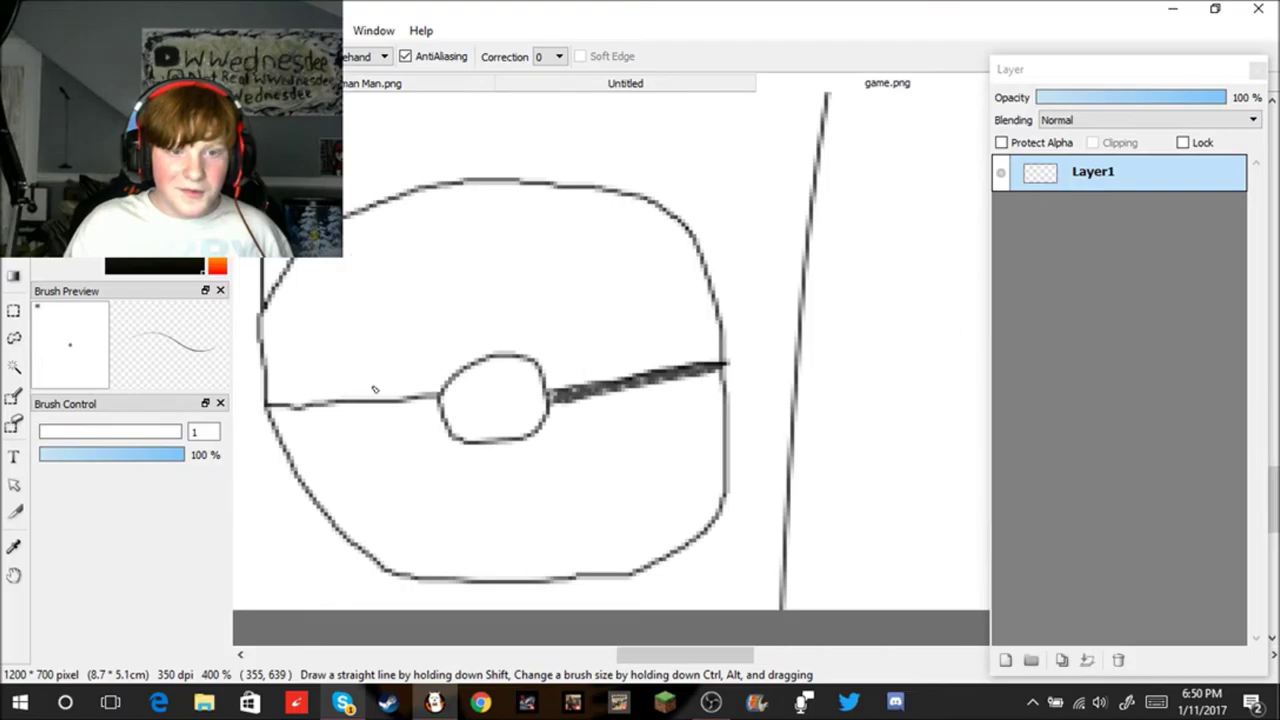
scroll(391, 410, "up", 1)
left_click_drag(466, 404, 184, 442)
scroll(295, 397, "down", 4)
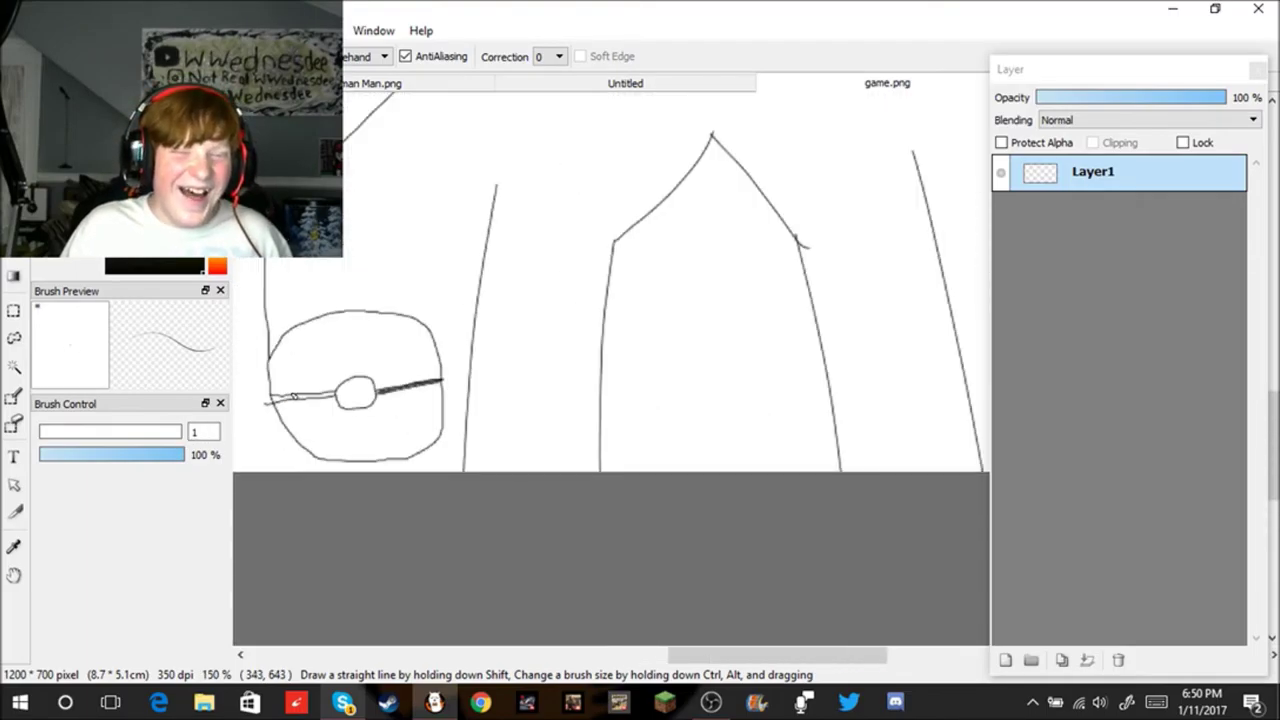
scroll(295, 397, "up", 3)
key("super+x")
key("Escape")
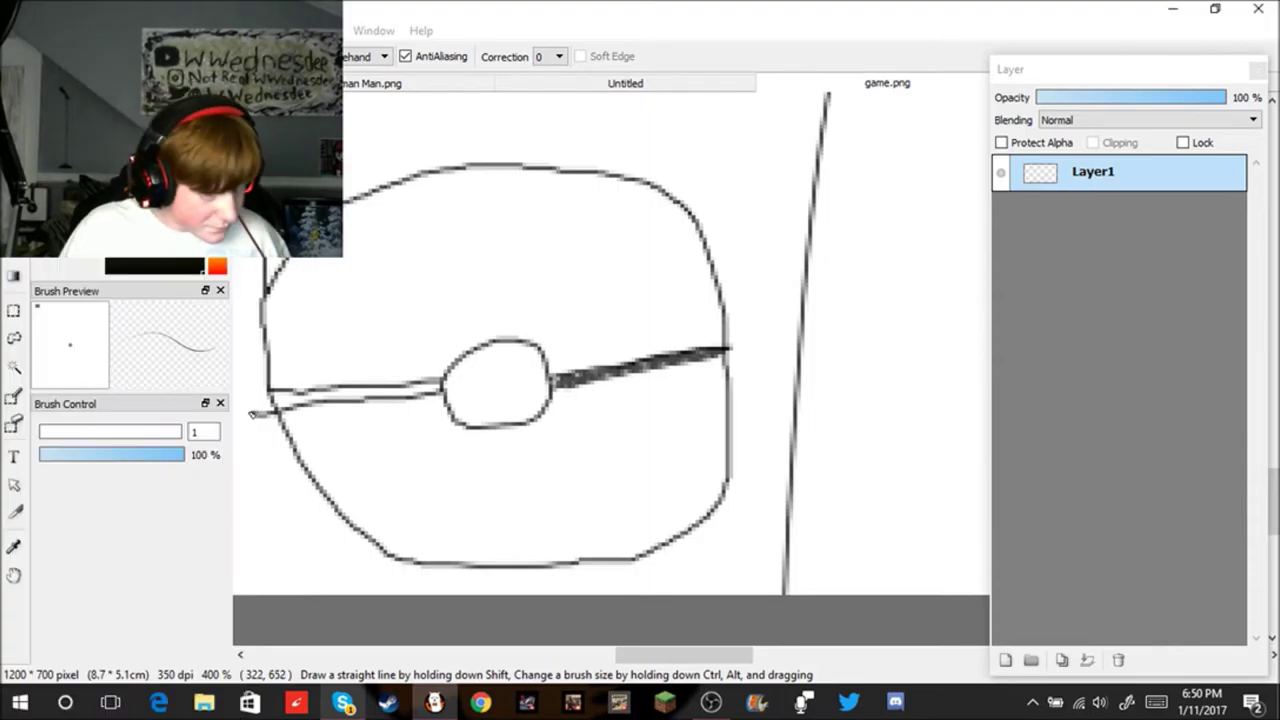
Step: Thicken and darken the band along the ball's left half toward the centre button
scroll(274, 420, "up", 3)
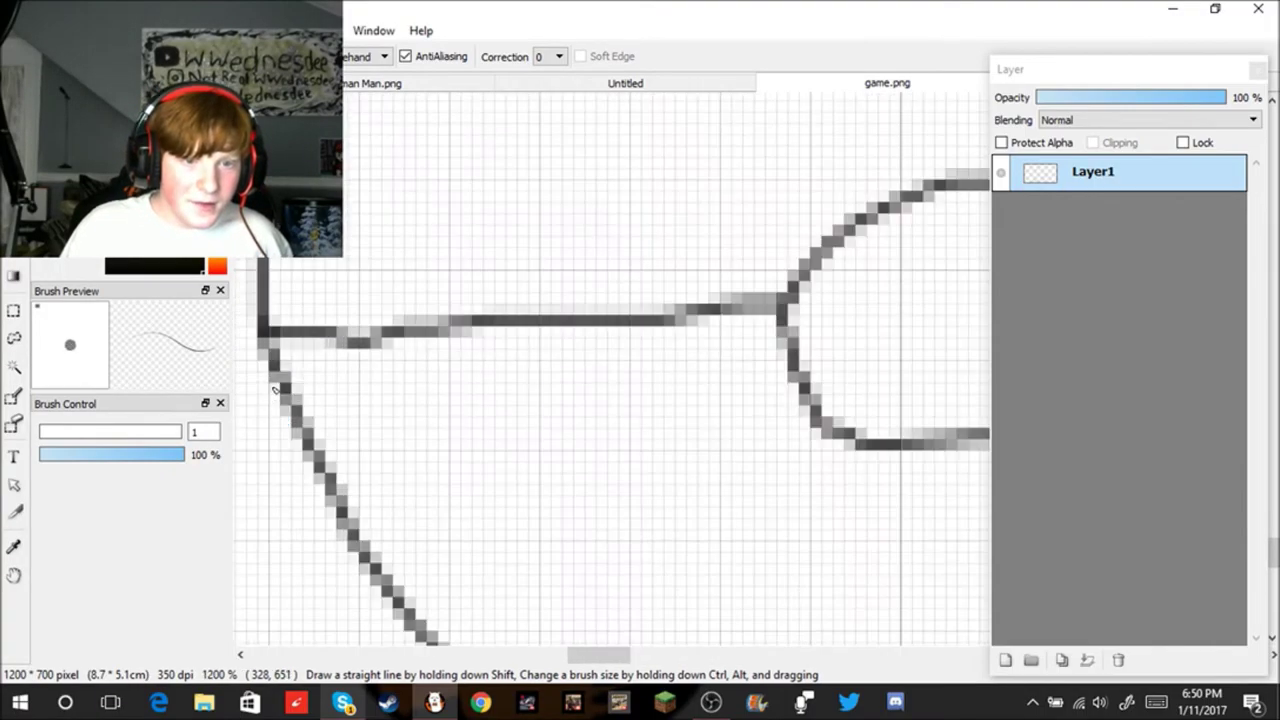
mouse_move(262, 350)
left_mouse_down()
mouse_move(385, 361)
mouse_move(617, 326)
mouse_move(777, 320)
mouse_move(578, 362)
left_mouse_up()
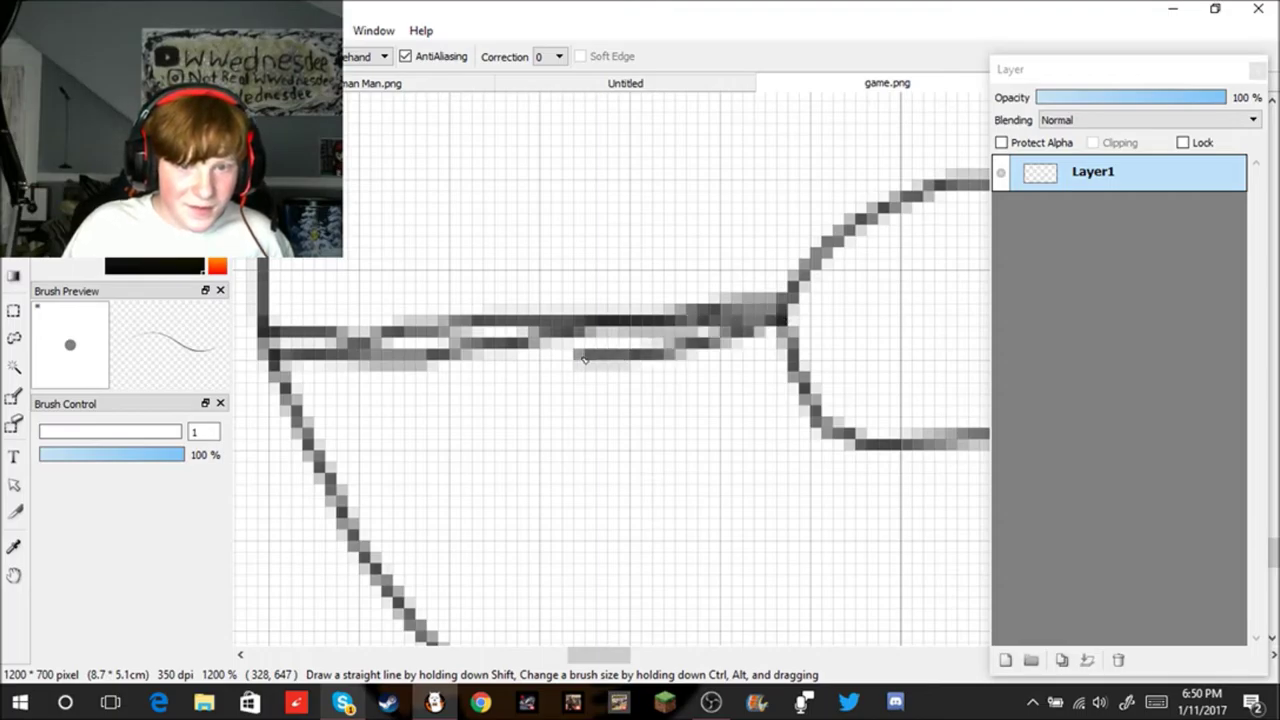
key("ctrl+z")
mouse_move(270, 364)
left_mouse_down()
mouse_move(477, 322)
mouse_move(787, 315)
mouse_move(745, 334)
mouse_move(619, 349)
mouse_move(270, 372)
left_mouse_up()
mouse_move(337, 350)
left_mouse_down()
mouse_move(418, 362)
mouse_move(595, 313)
mouse_move(565, 342)
mouse_move(770, 319)
mouse_move(632, 344)
mouse_move(560, 332)
mouse_move(336, 364)
mouse_move(332, 348)
mouse_move(261, 344)
mouse_move(328, 345)
mouse_move(367, 364)
mouse_move(296, 368)
mouse_move(322, 376)
mouse_move(410, 378)
mouse_move(413, 366)
mouse_move(368, 349)
mouse_move(404, 333)
mouse_move(600, 318)
left_mouse_up()
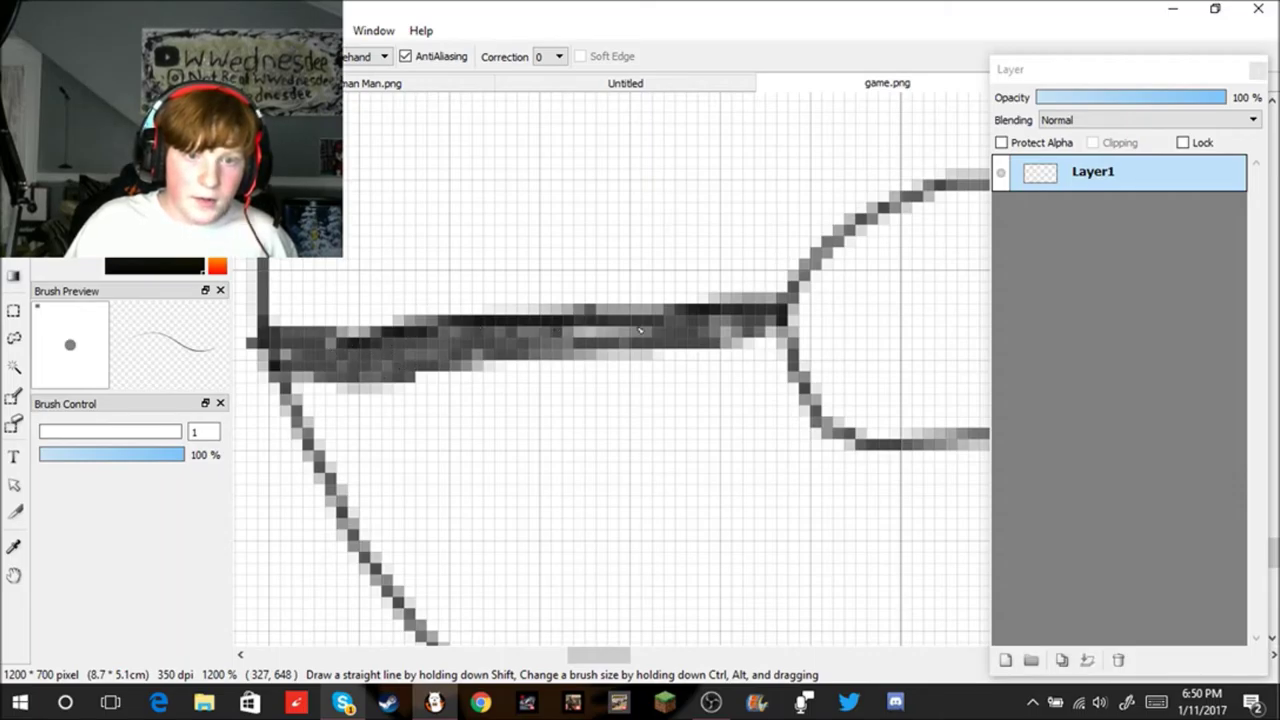
scroll(794, 351, "down", 5)
scroll(863, 323, "up", 3)
scroll(918, 322, "down", 5)
scroll(920, 322, "up", 2)
scroll(935, 330, "down", 1)
scroll(769, 326, "up", 4)
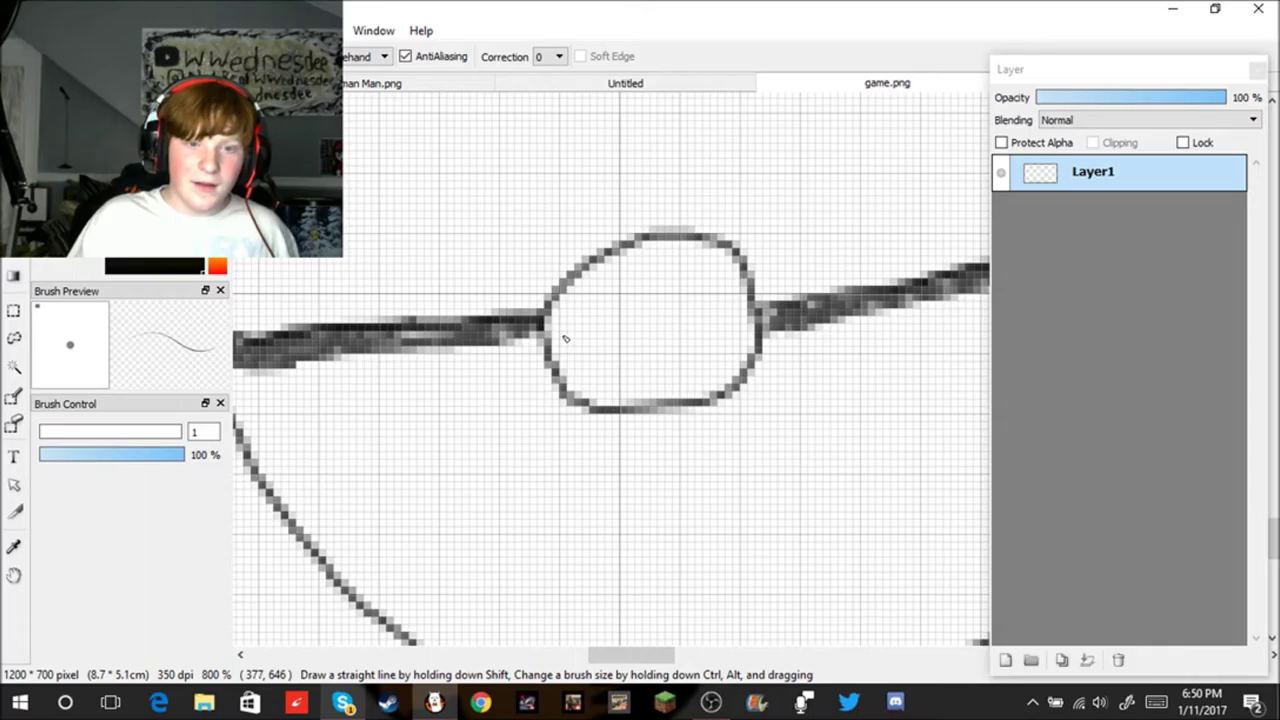
Step: Retrace the centre button's lower curve, removing the heavy strokes on its top
mouse_move(567, 343)
left_mouse_down()
mouse_move(600, 382)
mouse_move(665, 393)
mouse_move(727, 378)
mouse_move(740, 298)
mouse_move(716, 264)
mouse_move(674, 250)
mouse_move(566, 338)
mouse_move(586, 303)
mouse_move(630, 275)
mouse_move(574, 328)
mouse_move(627, 278)
mouse_move(684, 252)
mouse_move(724, 284)
mouse_move(744, 334)
mouse_move(727, 370)
mouse_move(684, 390)
mouse_move(622, 393)
mouse_move(576, 375)
mouse_move(563, 317)
mouse_move(605, 235)
mouse_move(665, 215)
mouse_move(729, 218)
left_mouse_up()
scroll(582, 305, "up", 1)
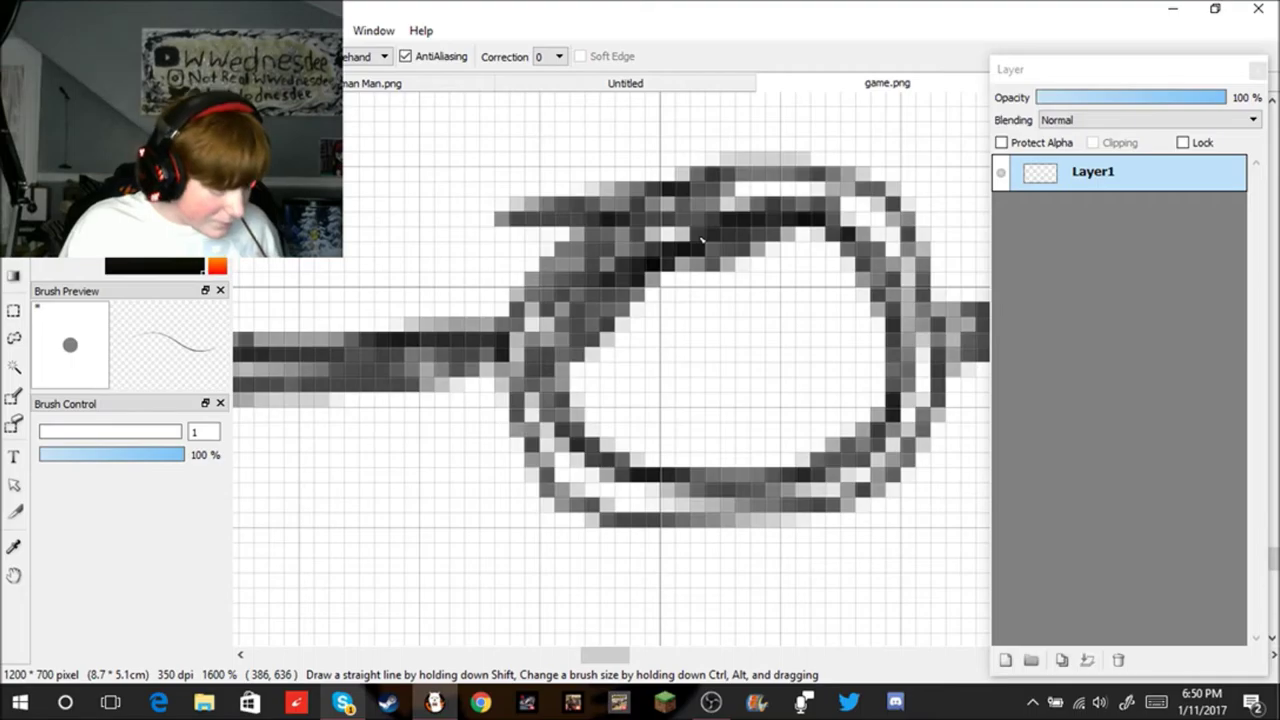
key("ctrl+z")
key("ctrl+z")
key("ctrl+z")
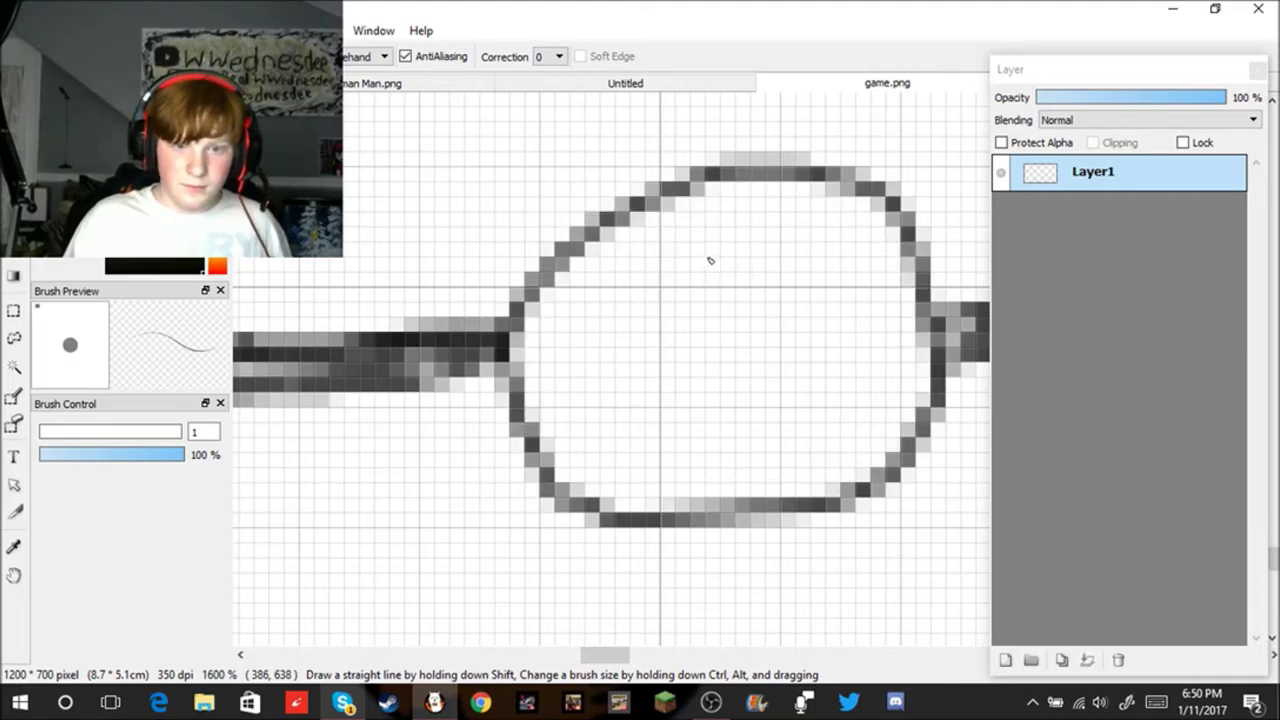
scroll(710, 262, "down", 4)
scroll(705, 275, "up", 2)
scroll(702, 272, "down", 2)
scroll(695, 285, "up", 2)
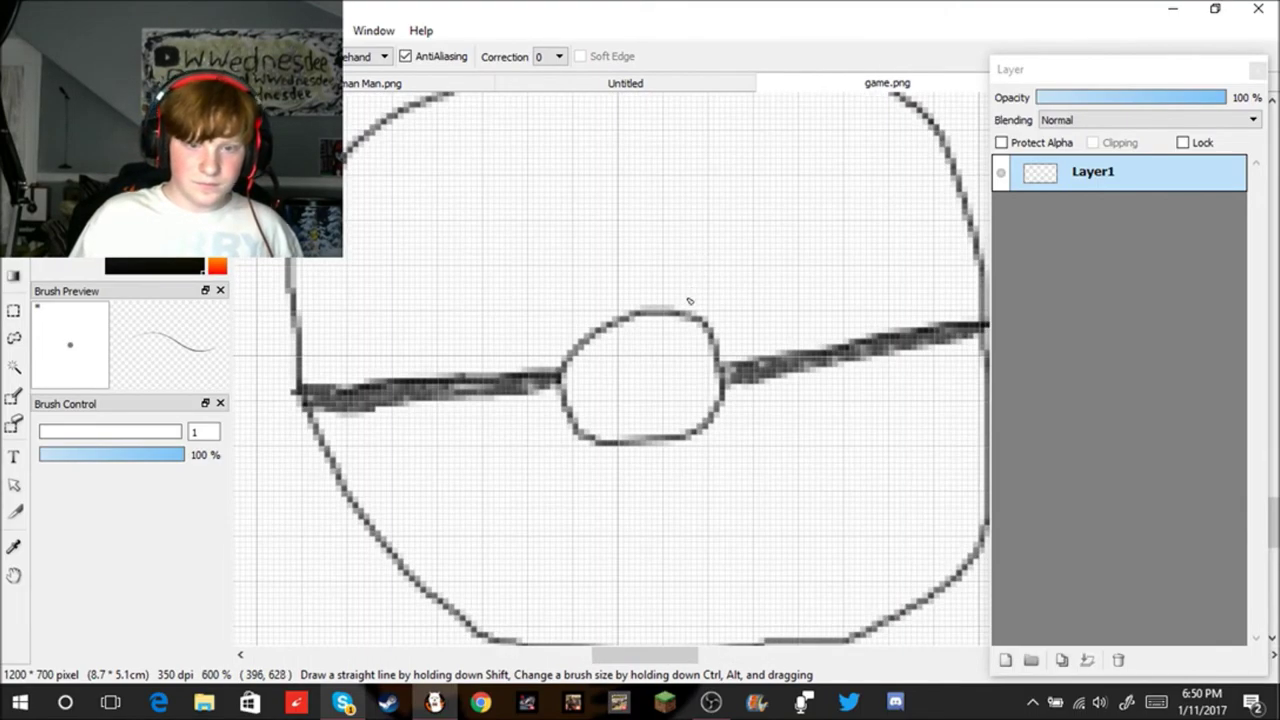
scroll(670, 210, "down", 8)
Step: Draw the inner arm line down to the ball's top, joined by a short stroke above
scroll(805, 117, "up", 4)
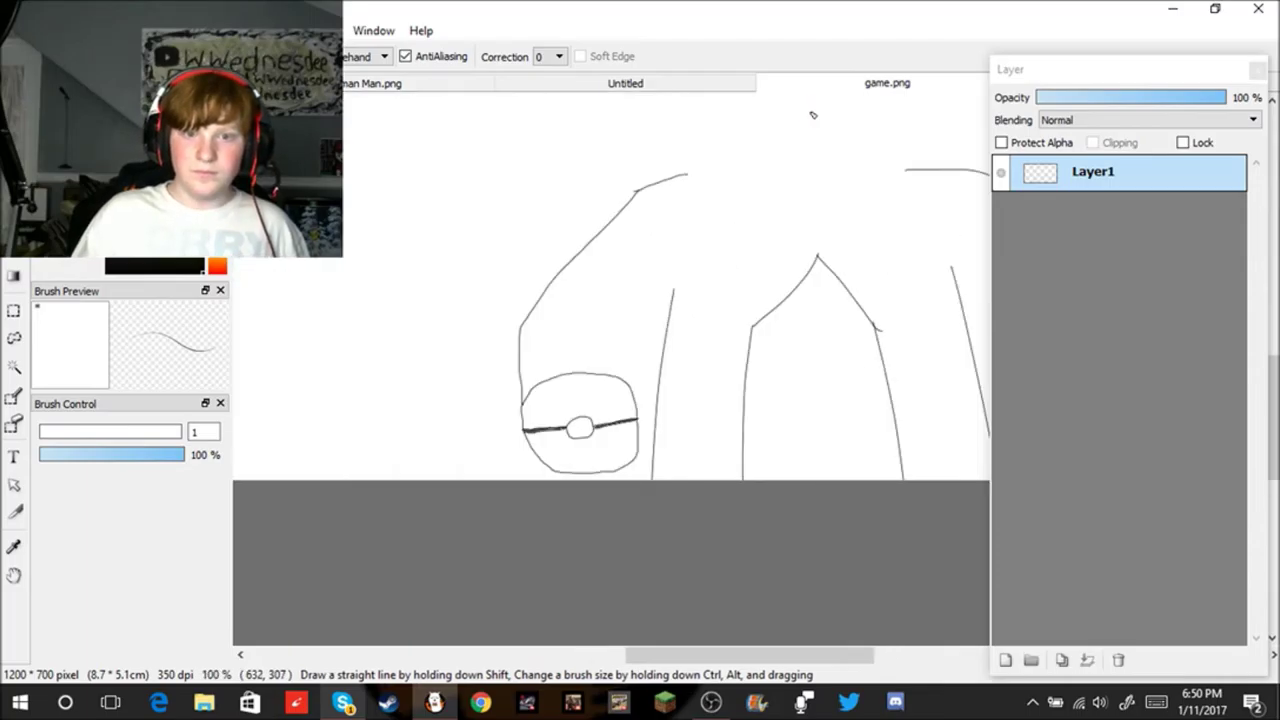
left_click_drag(637, 288, 619, 377)
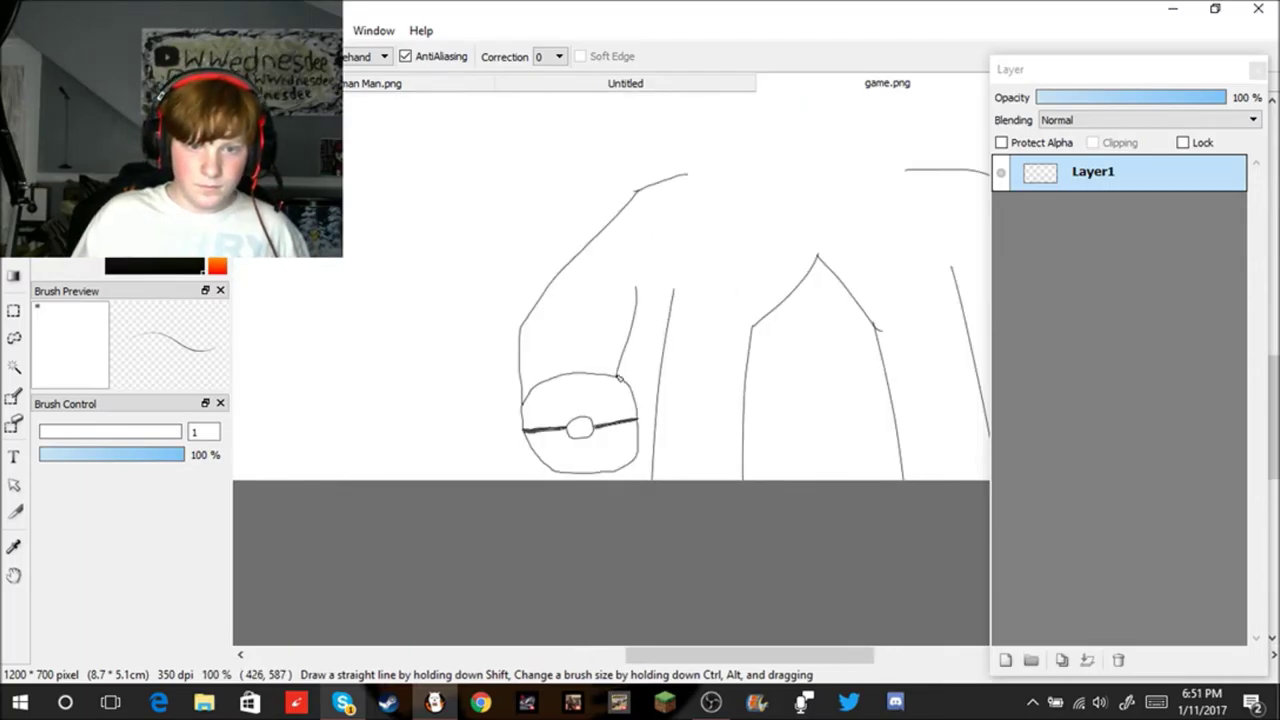
scroll(690, 255, "up", 1)
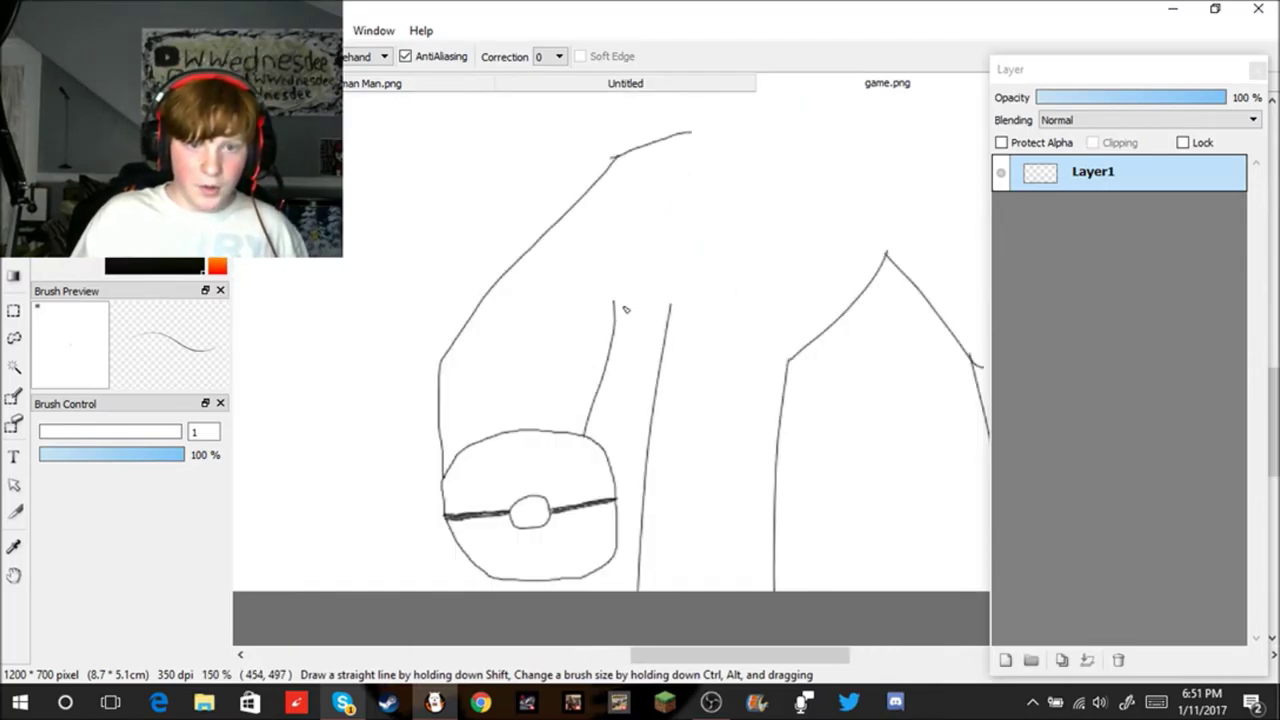
left_click_drag(614, 321, 675, 294)
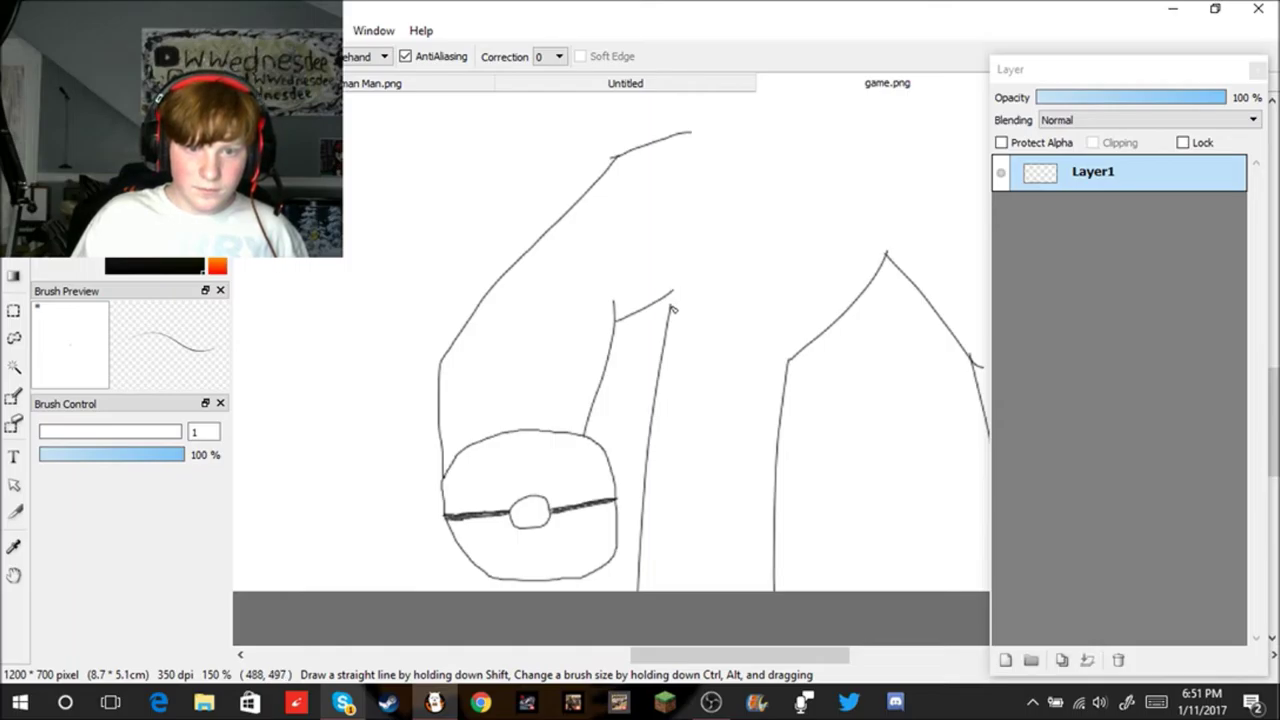
scroll(770, 294, "down", 4)
scroll(850, 272, "up", 3)
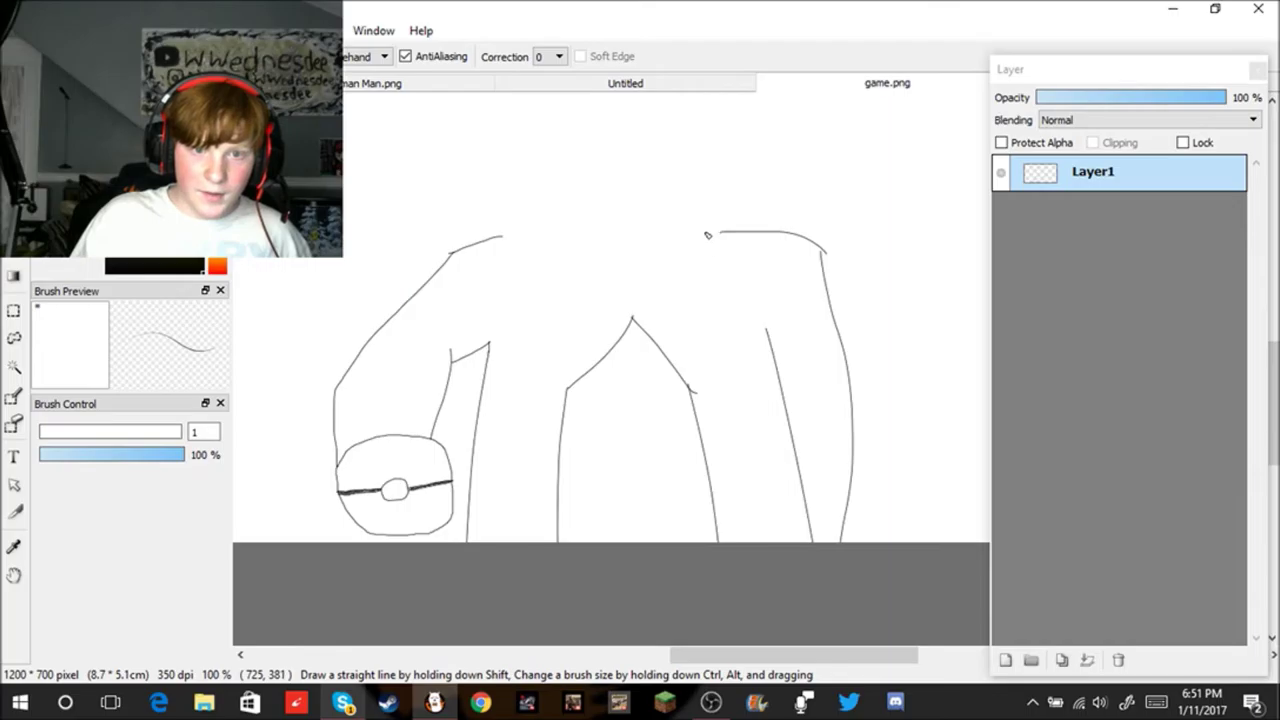
scroll(585, 190, "down", 3)
scroll(591, 150, "up", 4)
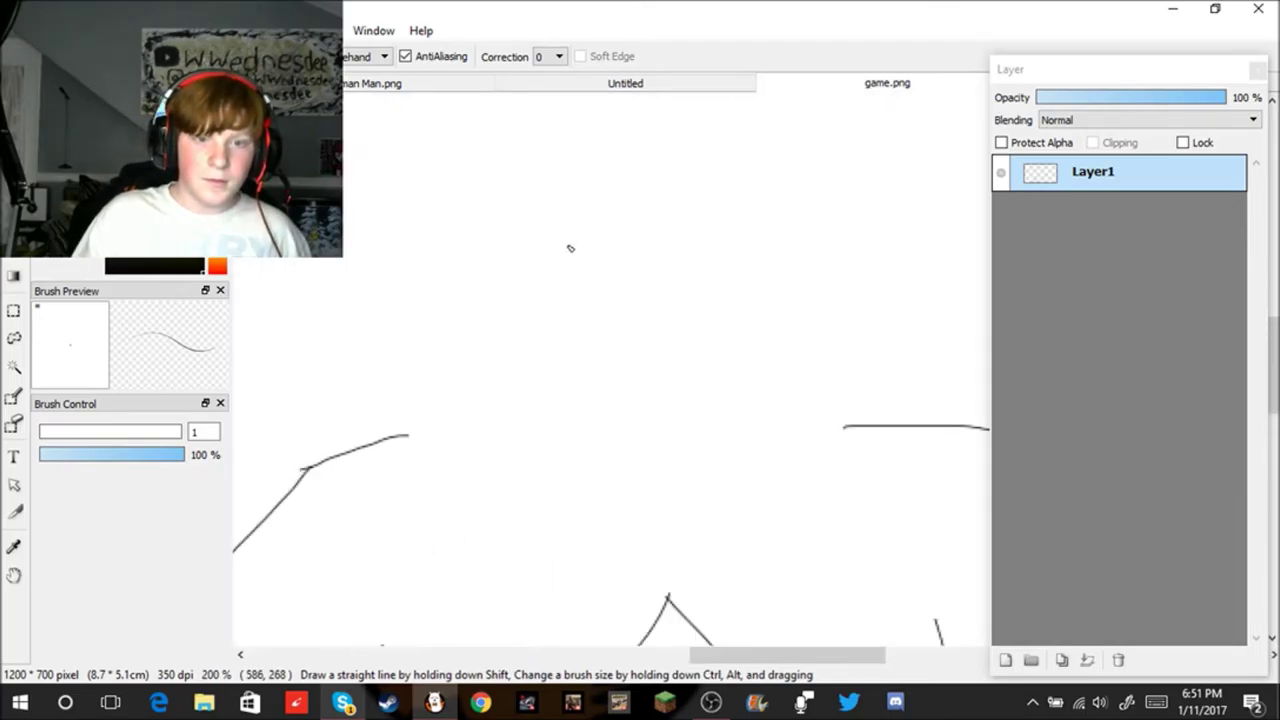
Step: Remove a misplaced long vertical line, then minimize and restore the FireAlpaca window
mouse_move(432, 301)
left_mouse_down()
mouse_move(432, 452)
mouse_move(476, 640)
left_mouse_up()
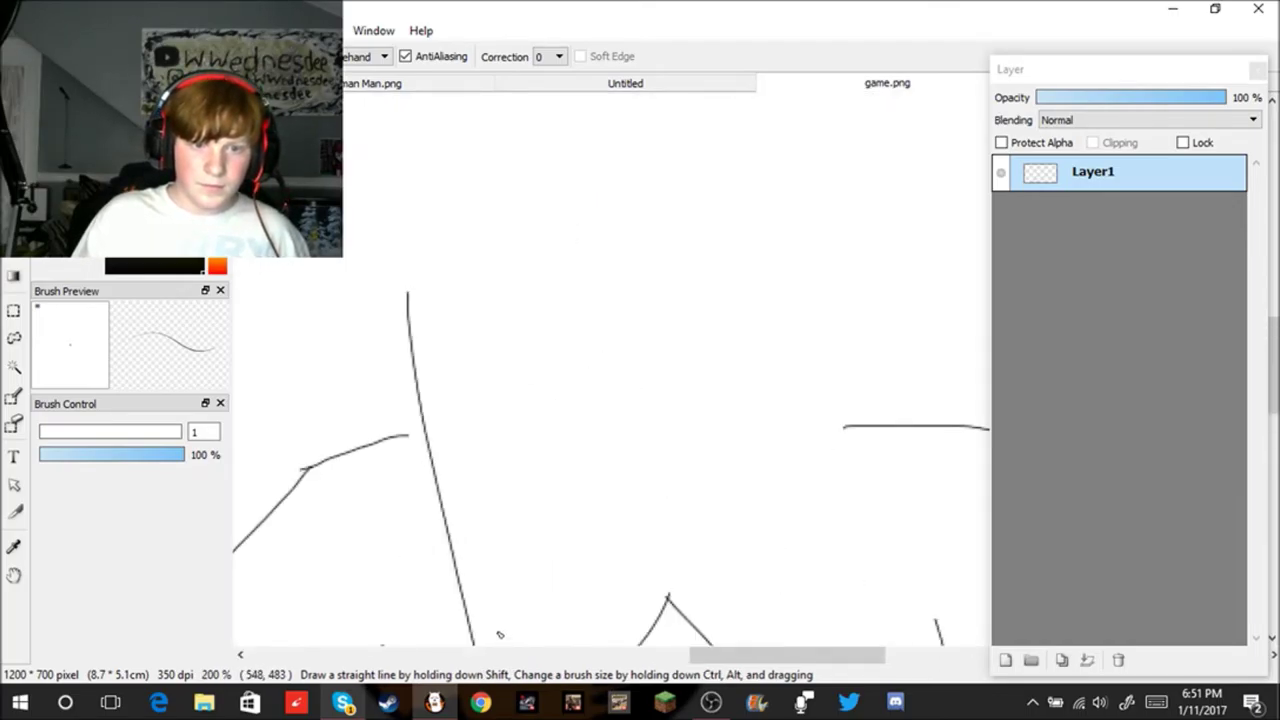
scroll(727, 437, "down", 2)
key("ctrl+z")
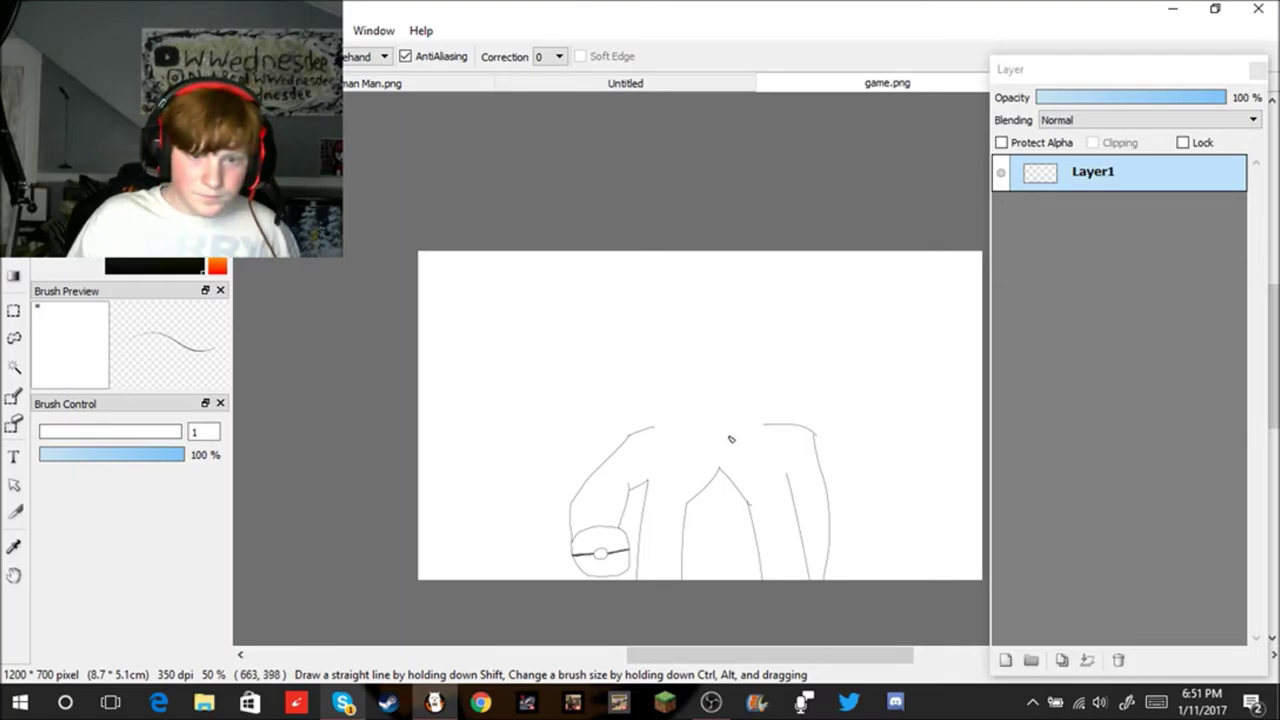
scroll(731, 377, "up", 4)
scroll(734, 383, "down", 2)
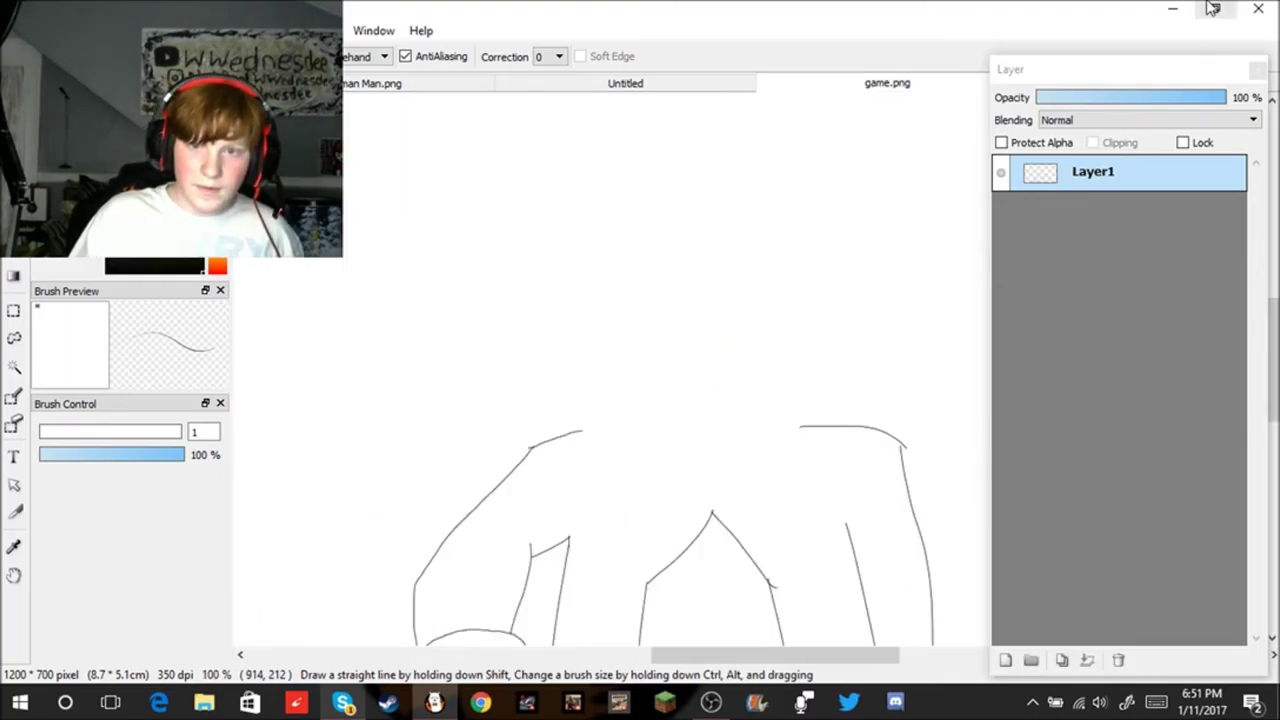
left_click(1173, 8)
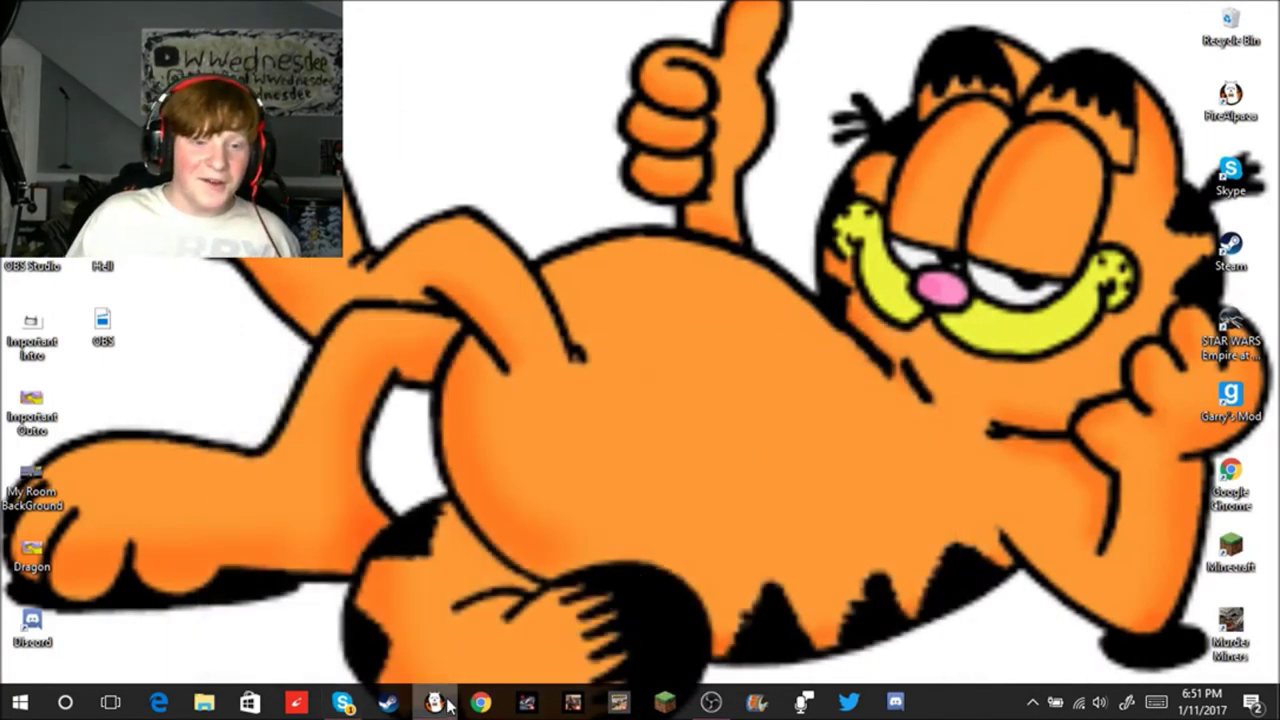
left_click(434, 703)
scroll(825, 335, "down", 1)
scroll(825, 335, "up", 2)
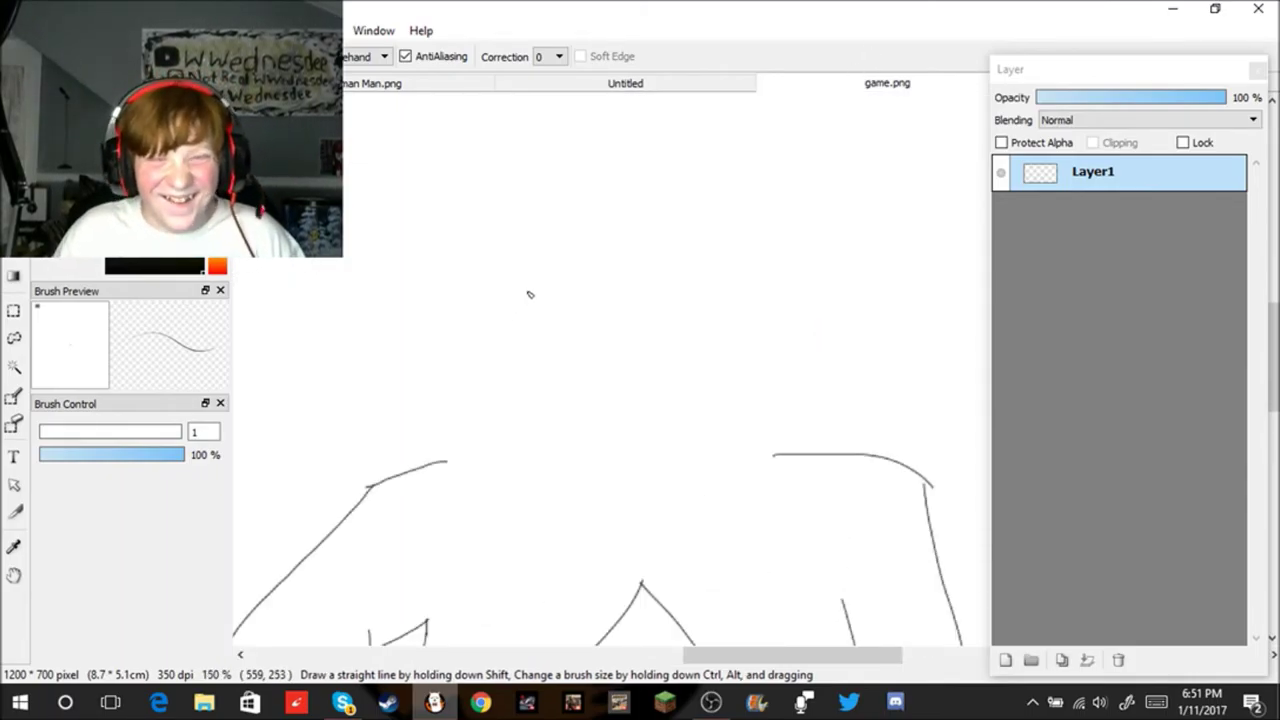
Step: Draw the left side of the face outline down toward the chin
left_click_drag(439, 197, 453, 270)
left_click_drag(492, 369, 532, 423)
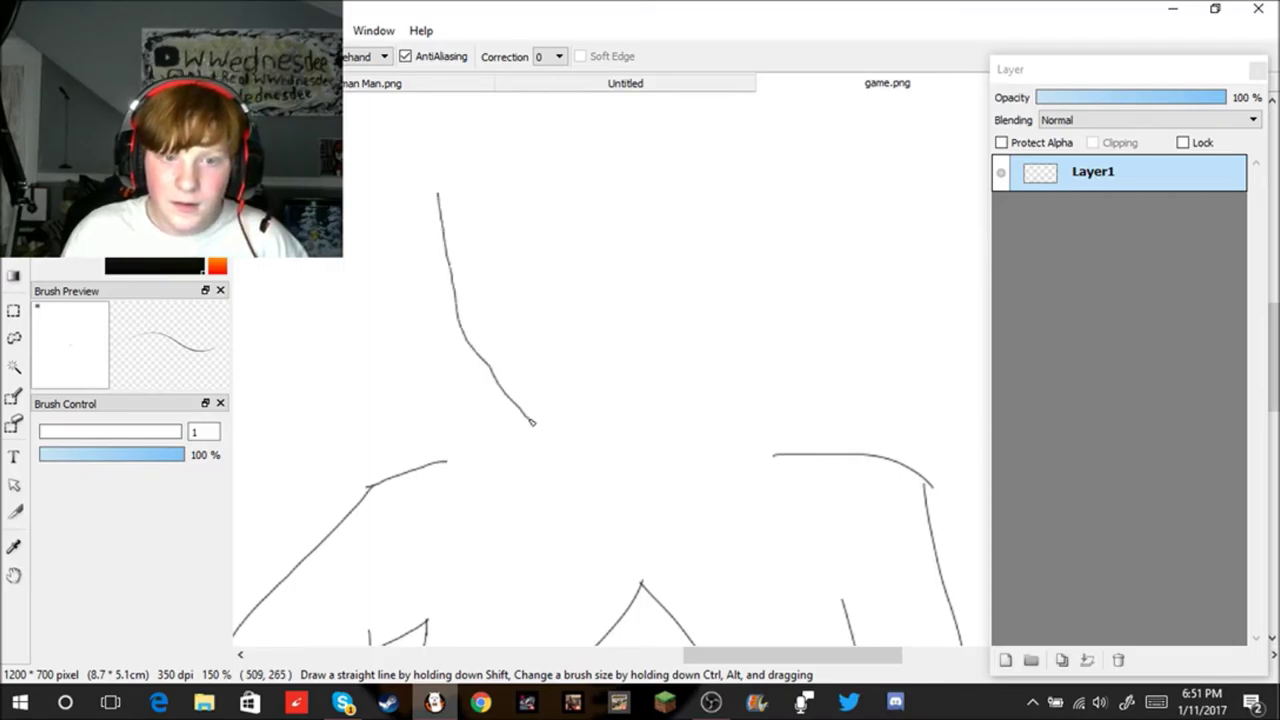
key("ctrl+z")
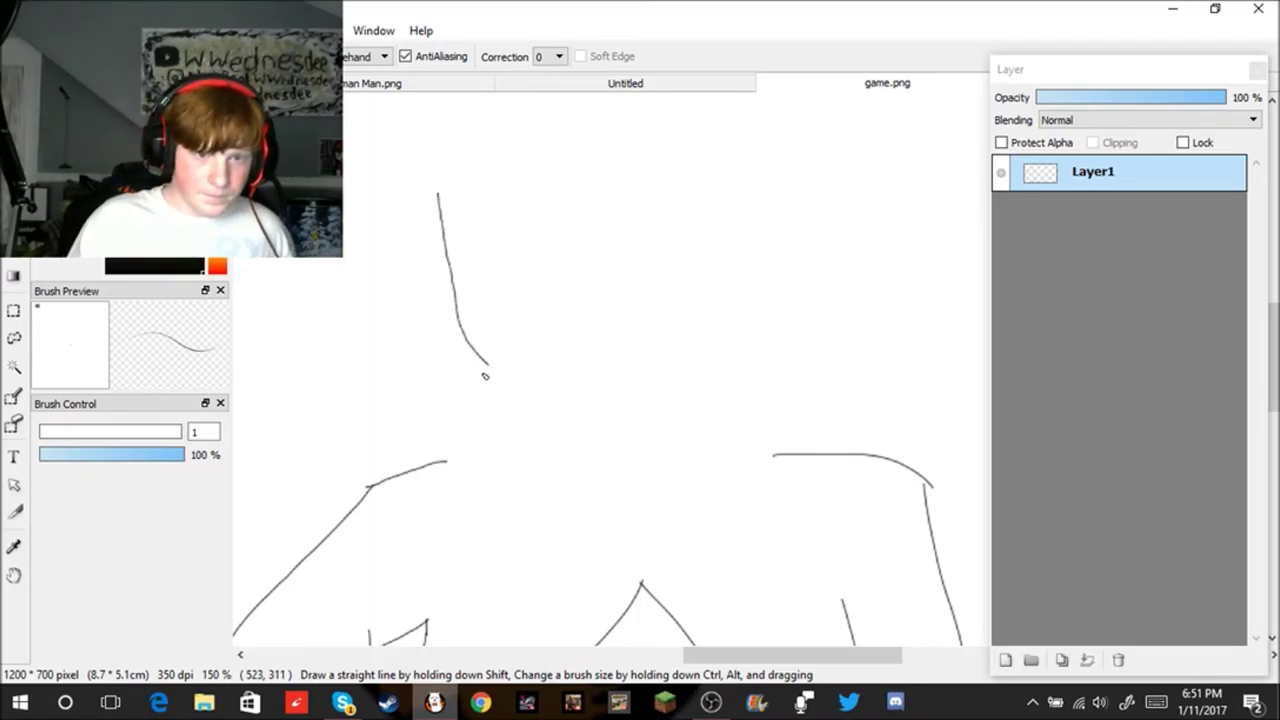
mouse_move(532, 410)
left_mouse_down()
mouse_move(630, 430)
mouse_move(738, 382)
left_mouse_up()
key("ctrl+z")
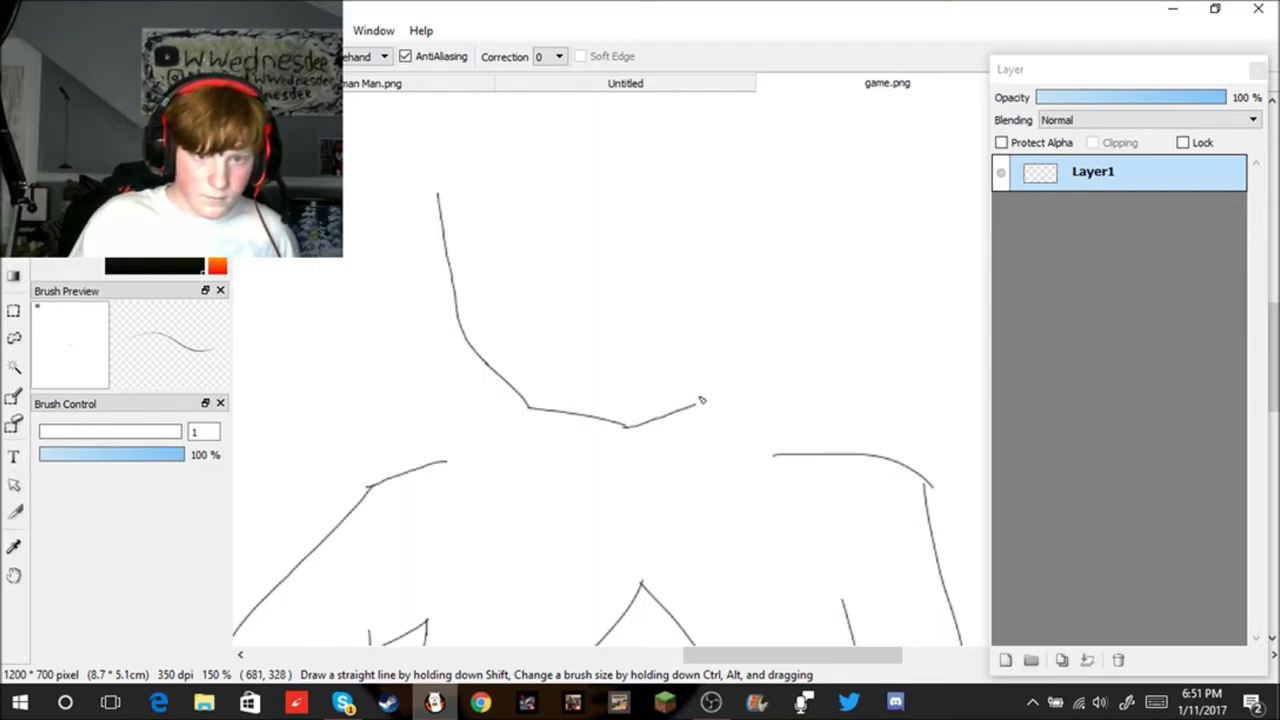
key("ctrl+z")
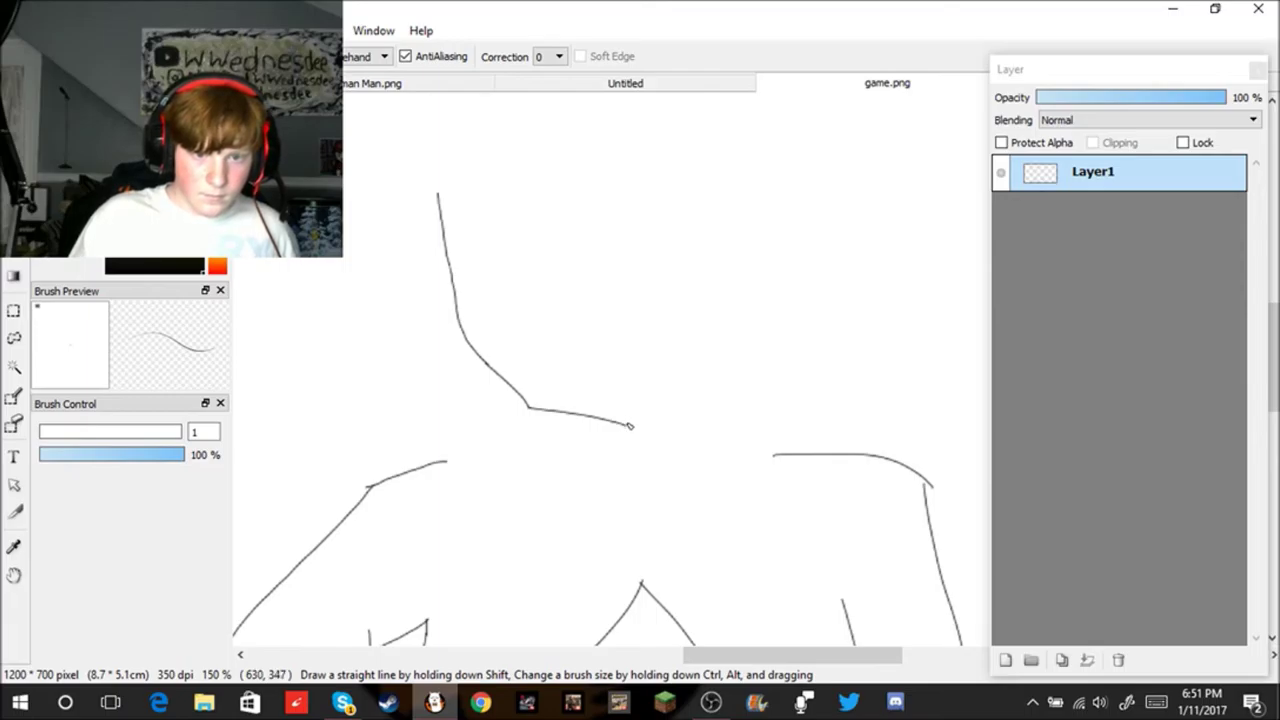
Step: Draw the chin rising into the right jaw and the right side of the face
mouse_move(629, 428)
left_mouse_down()
mouse_move(712, 402)
mouse_move(742, 322)
left_mouse_up()
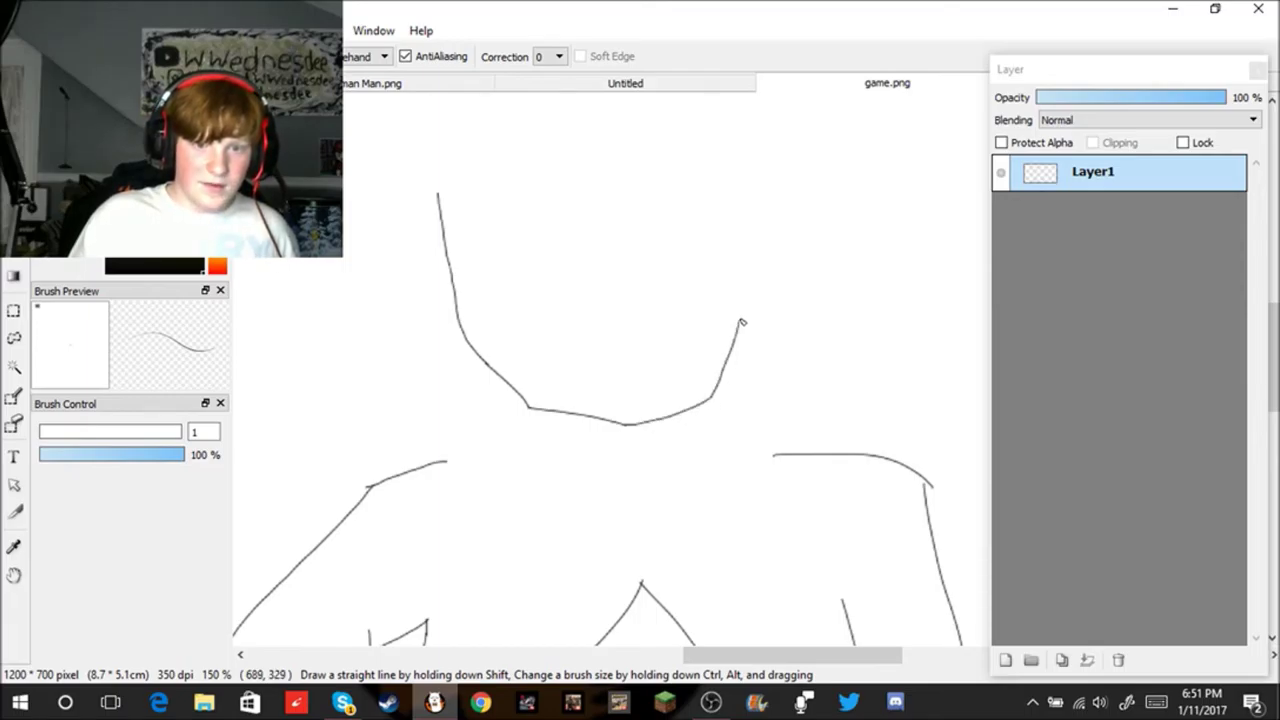
key("ctrl+z")
left_click_drag(711, 403, 734, 366)
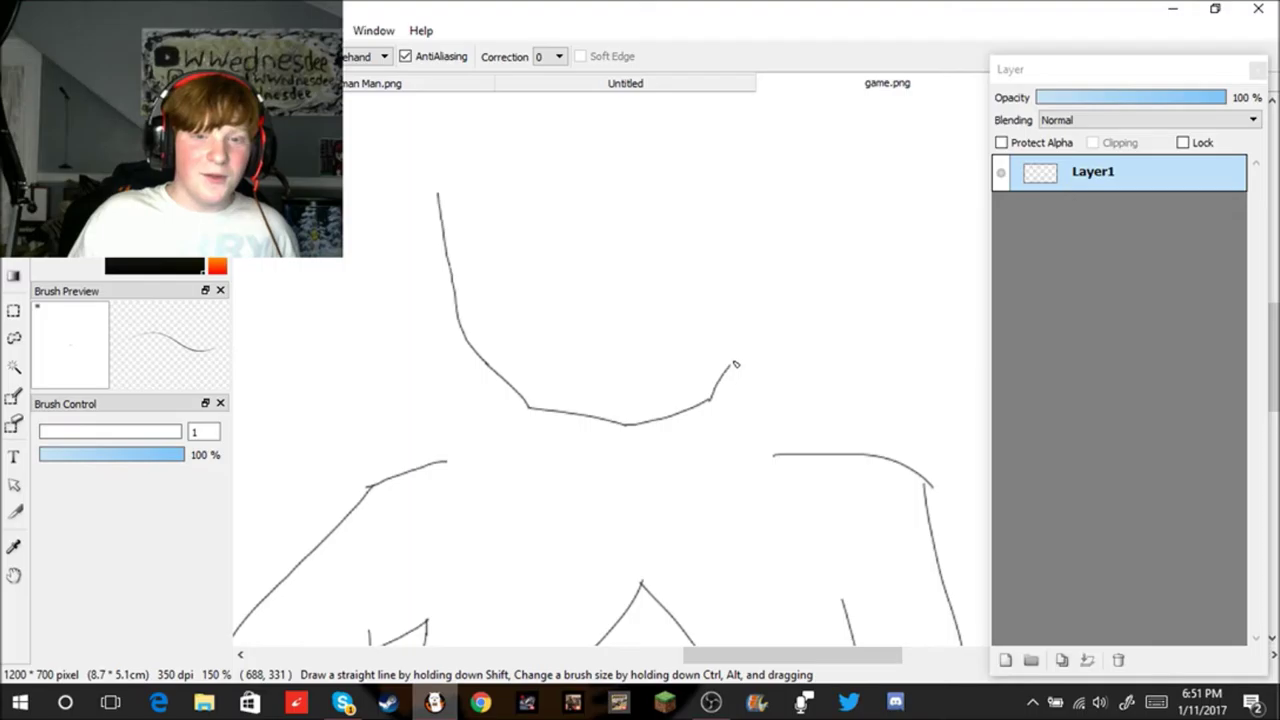
key("ctrl+z")
scroll(716, 396, "up", 3)
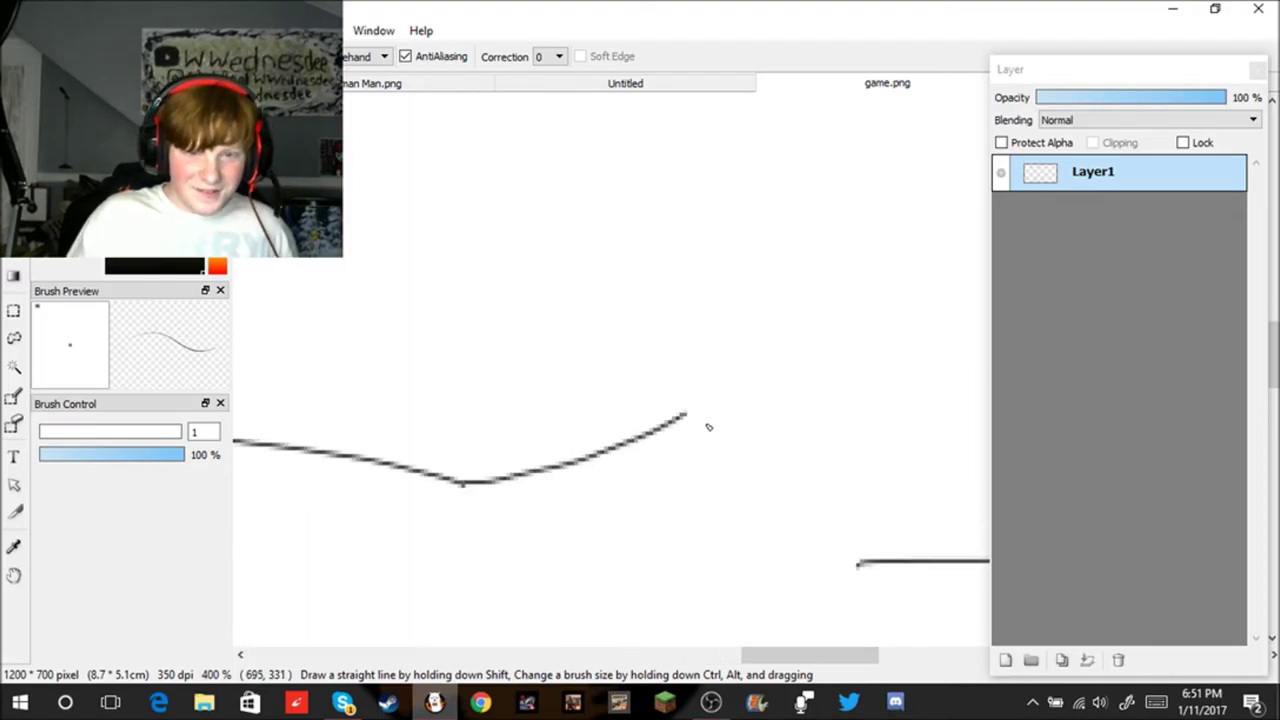
left_click_drag(688, 418, 789, 243)
scroll(753, 315, "down", 4)
scroll(760, 246, "up", 2)
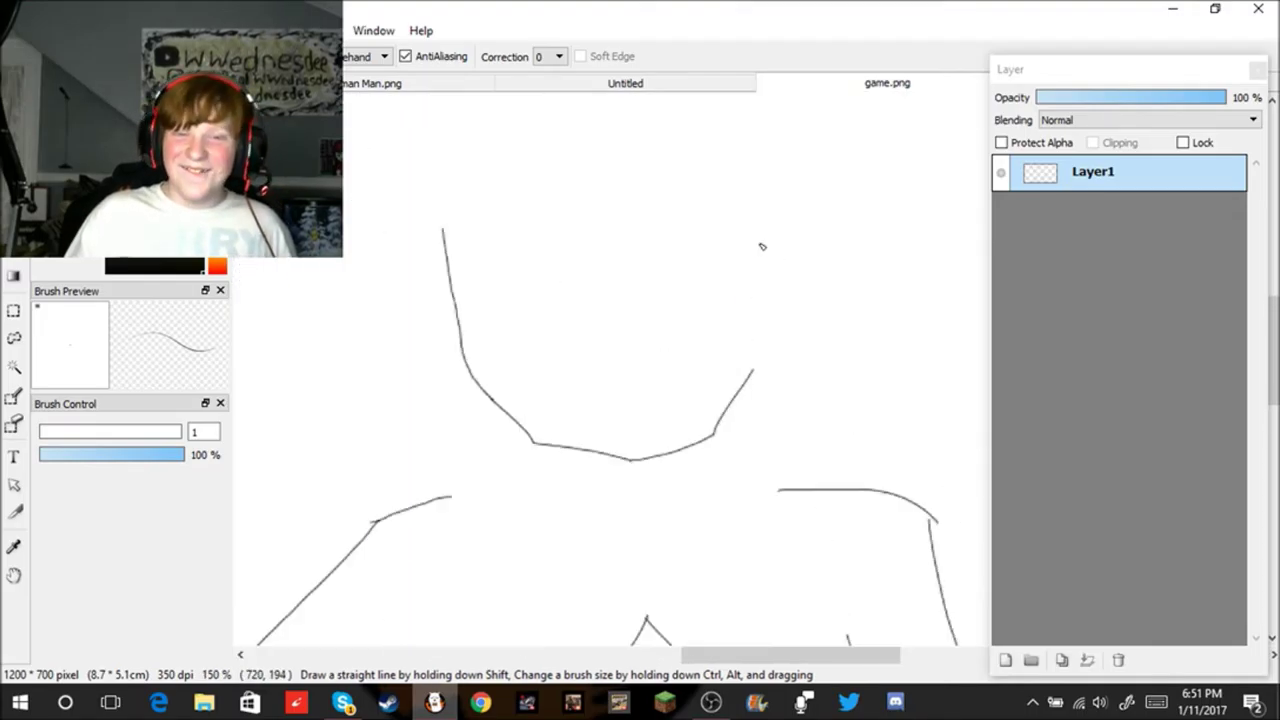
left_click_drag(754, 382, 757, 170)
key("ctrl+z")
left_click_drag(753, 413, 741, 300)
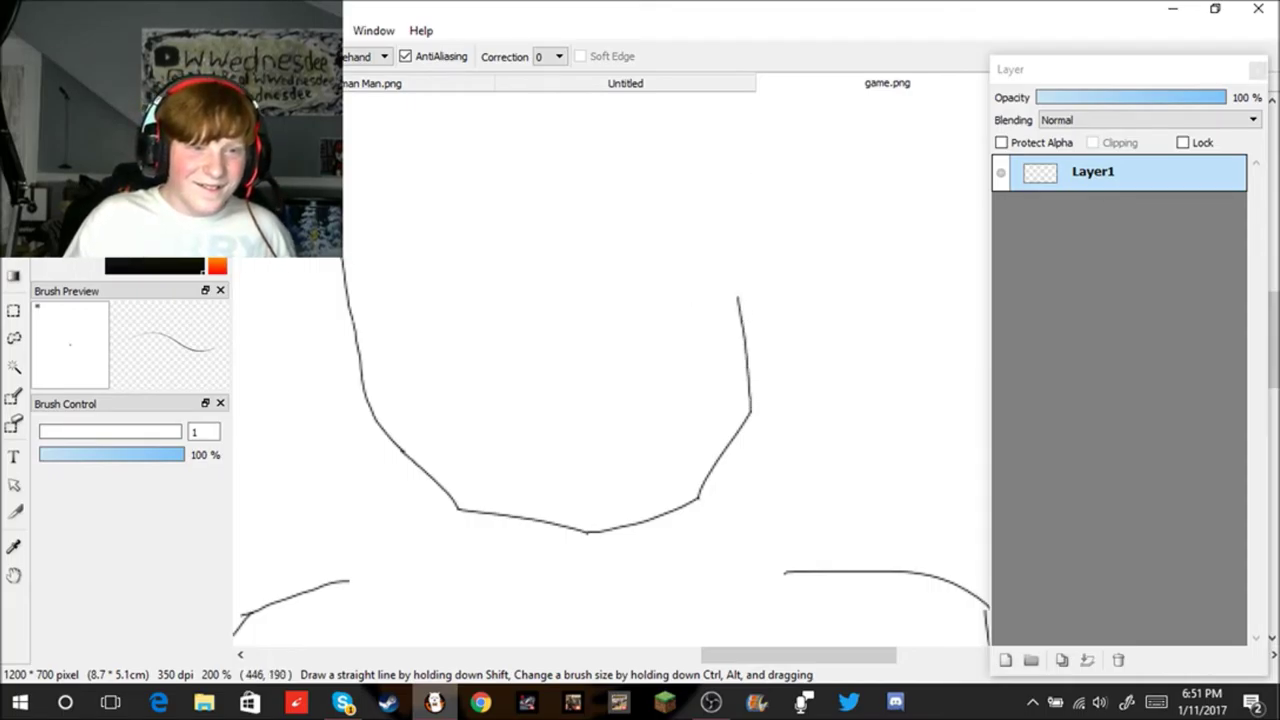
Step: Erase the top of the left face line with a size 10 eraser
left_click(13, 165)
left_click_drag(311, 329, 446, 318)
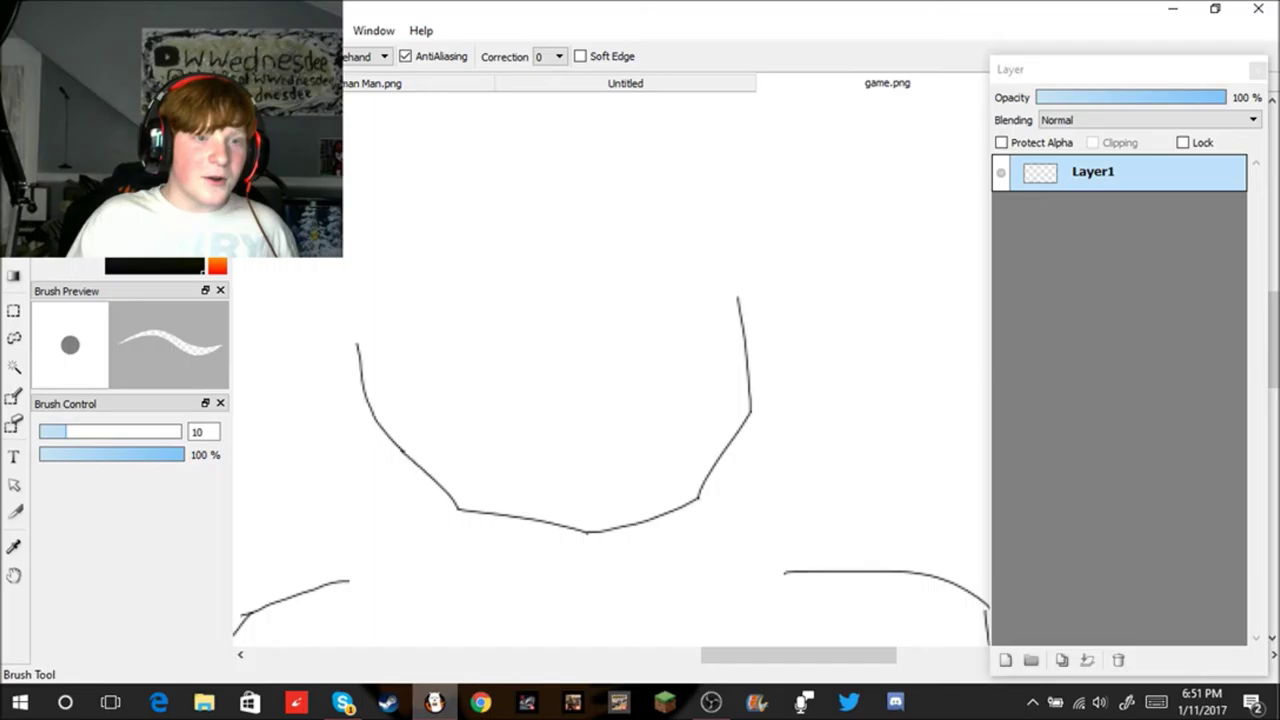
left_click(13, 137)
Step: Extend the left face line upward and add a slanted stroke inside the face
scroll(491, 320, "down", 3)
scroll(435, 345, "up", 4)
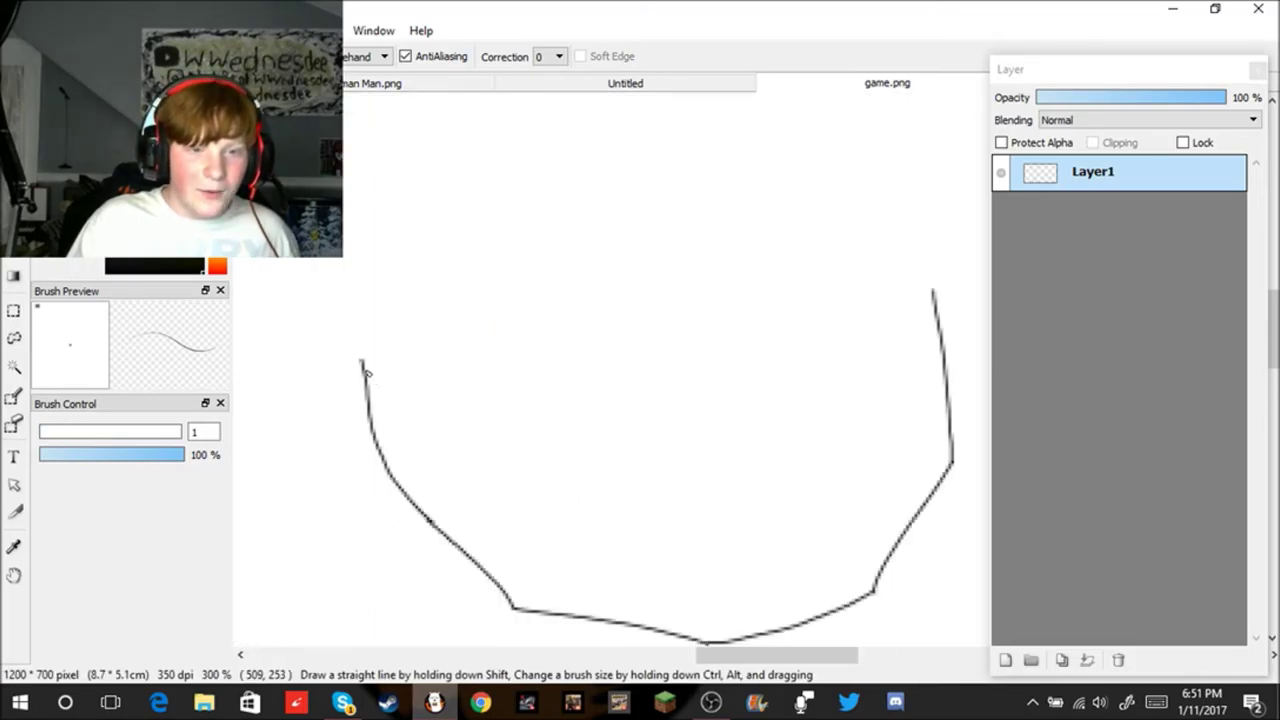
left_click_drag(363, 362, 389, 259)
key("ctrl+z")
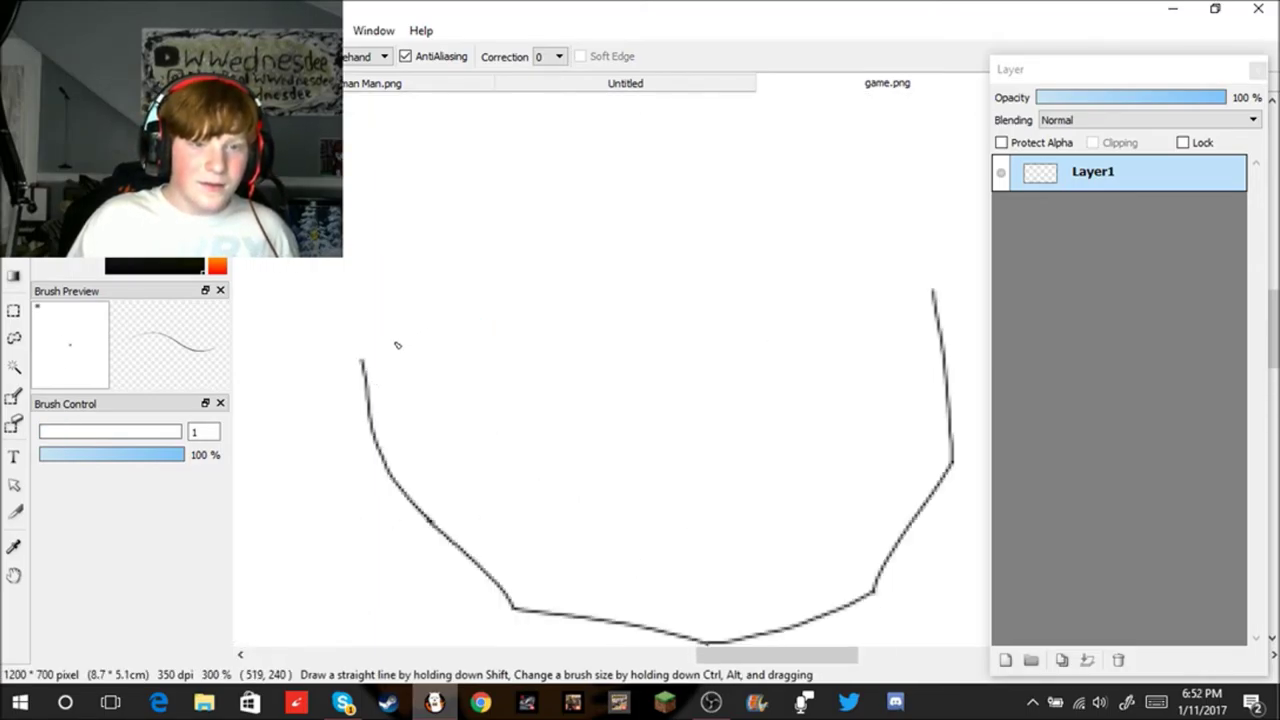
left_click_drag(365, 363, 389, 247)
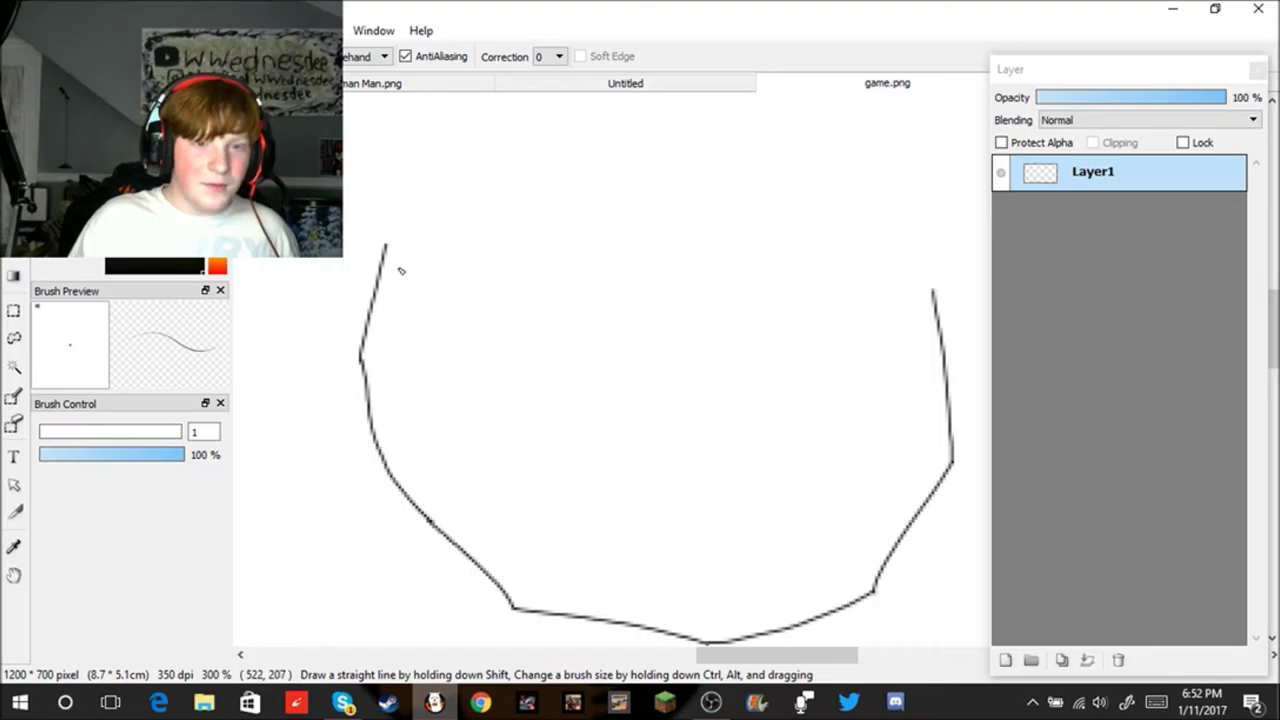
left_click_drag(485, 320, 505, 472)
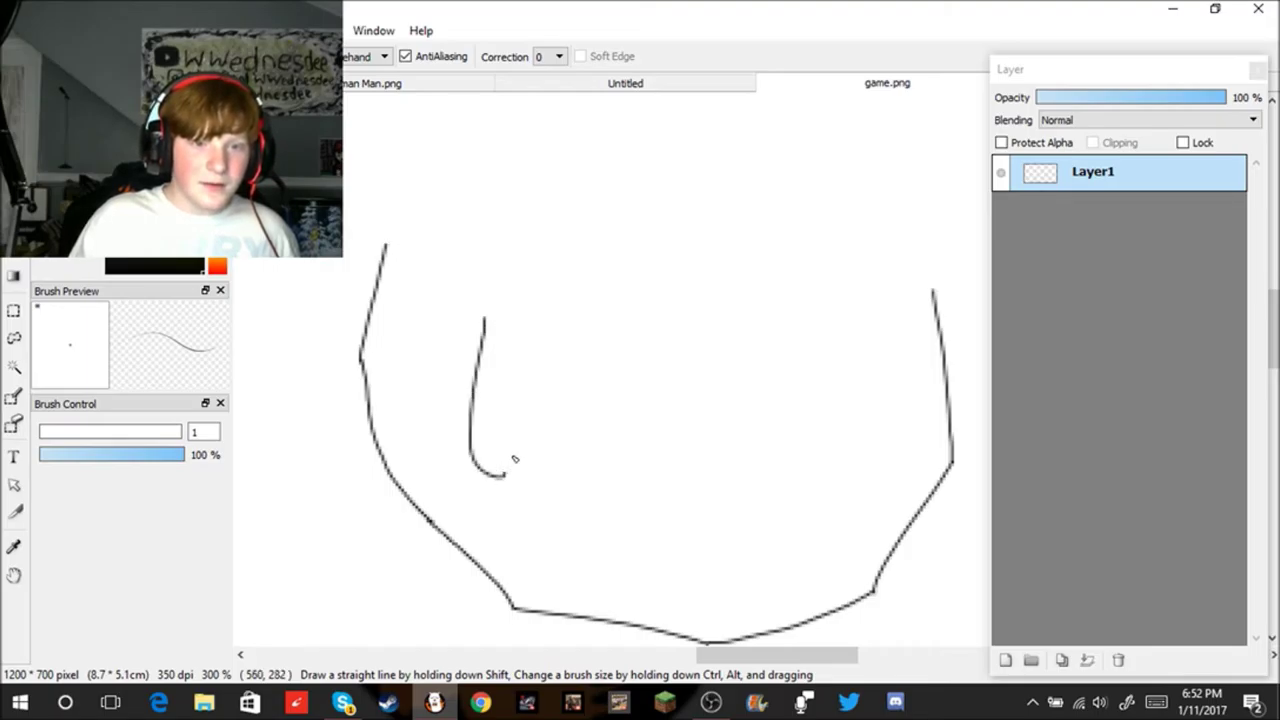
key("ctrl+z")
left_click_drag(541, 314, 481, 424)
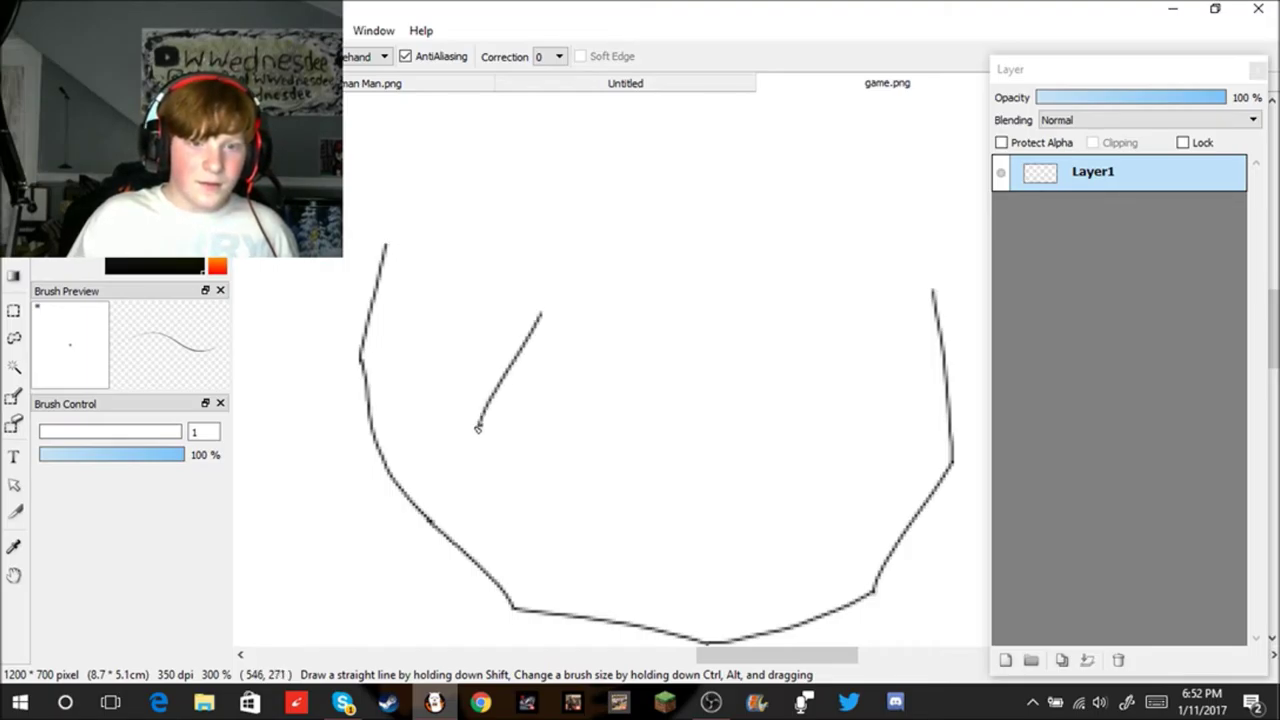
mouse_move(480, 426)
left_mouse_down()
mouse_move(479, 351)
mouse_move(506, 300)
left_mouse_up()
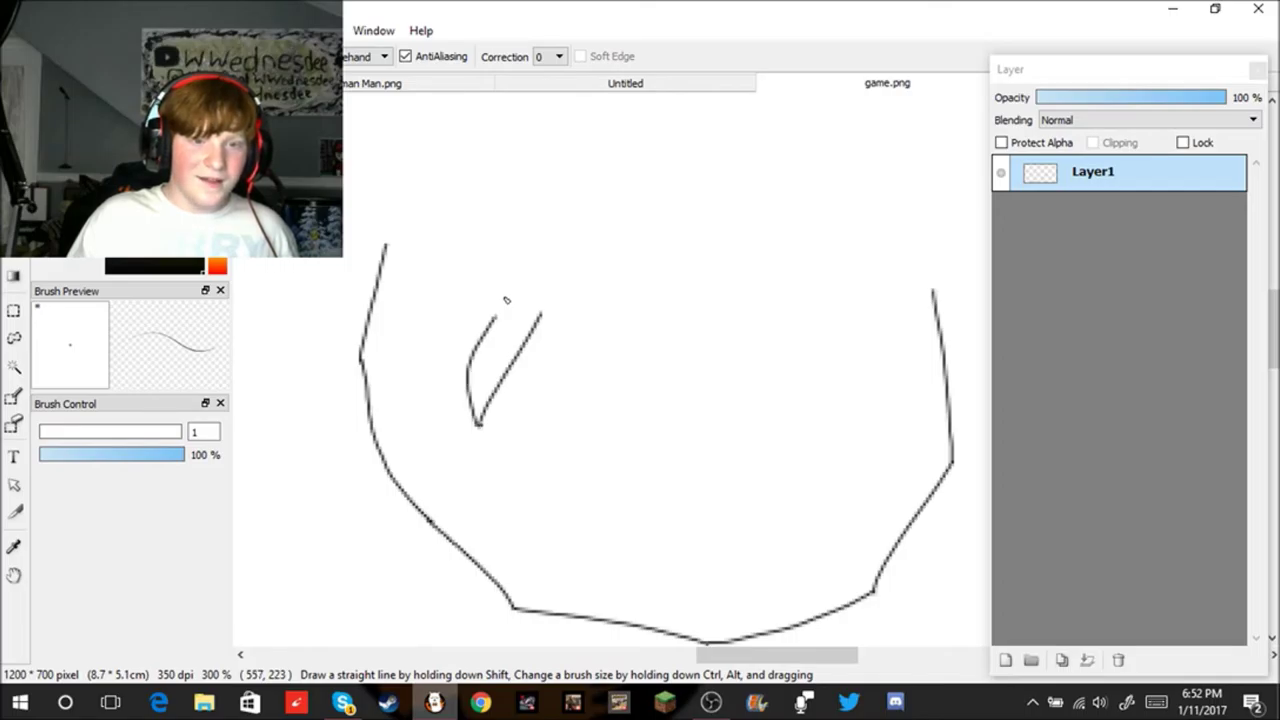
Step: Try curved and hooked strokes across the middle of the face, undoing most of them
mouse_move(605, 320)
left_mouse_down()
mouse_move(593, 422)
mouse_move(644, 402)
mouse_move(620, 417)
mouse_move(654, 331)
left_mouse_up()
key("ctrl+z")
key("ctrl+z")
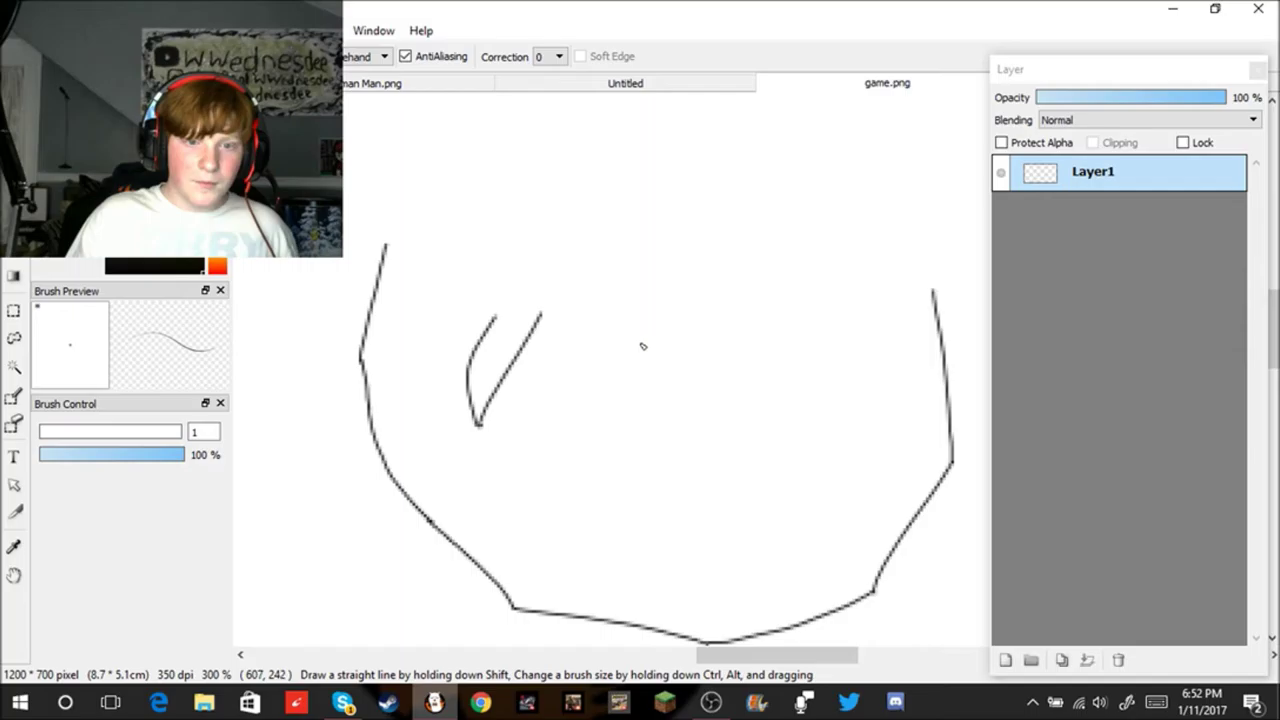
mouse_move(600, 325)
left_mouse_down()
mouse_move(637, 522)
mouse_move(706, 452)
left_mouse_up()
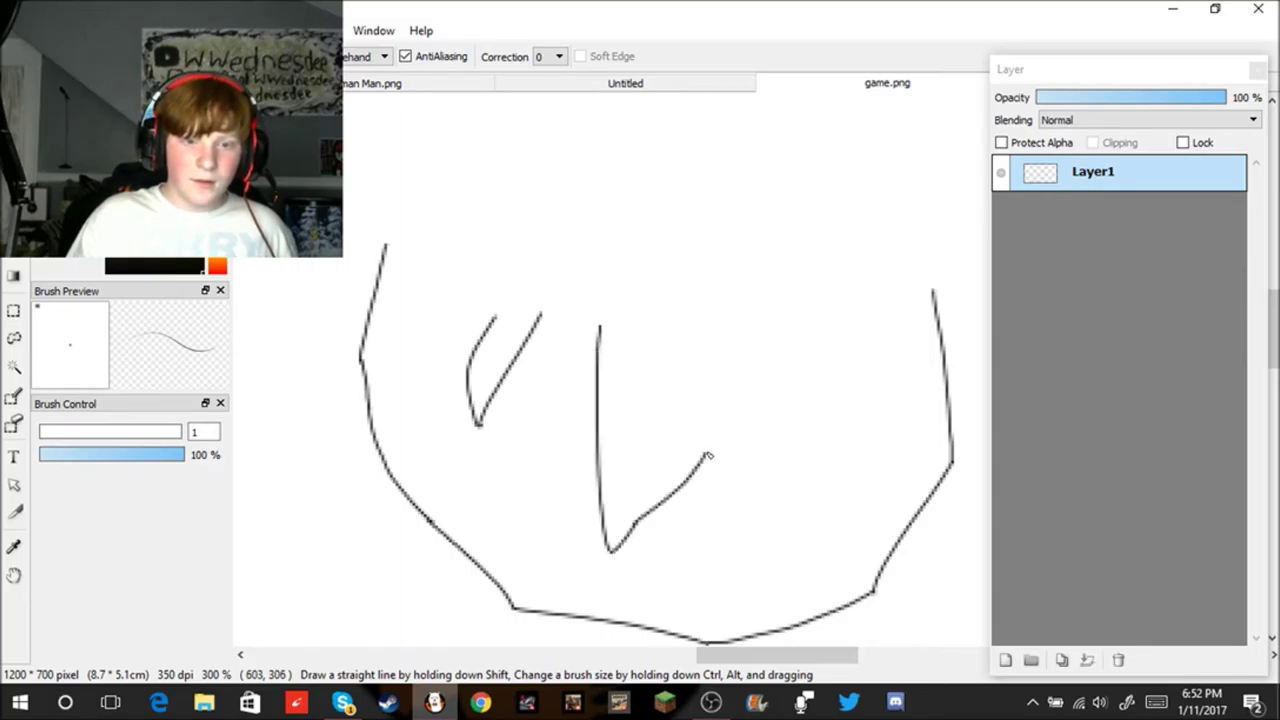
left_click_drag(650, 484, 732, 248)
key("ctrl+z")
key("ctrl+z")
key("ctrl+z")
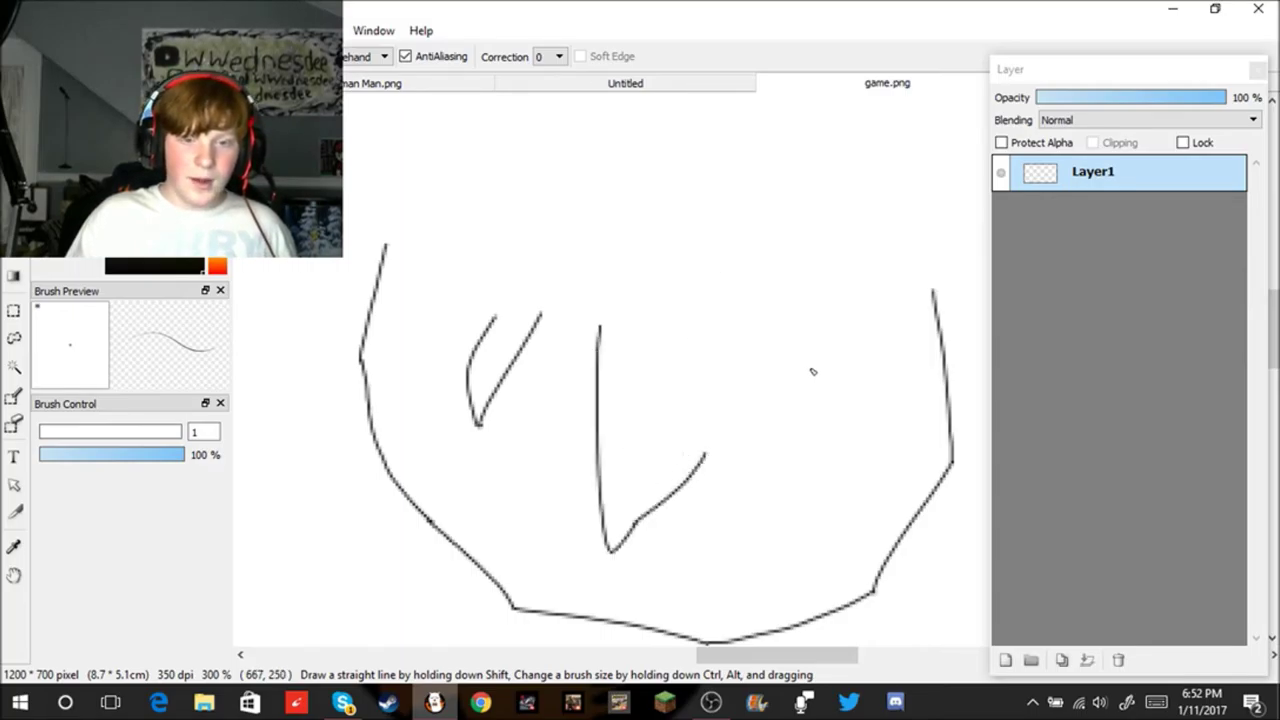
key("ctrl+z")
key("ctrl+z")
mouse_move(524, 316)
left_mouse_down()
mouse_move(509, 434)
mouse_move(476, 476)
left_mouse_up()
key("ctrl+z")
Step: Draw inner lines on the face's left side, then undo the extra strokes
left_click_drag(519, 300, 486, 518)
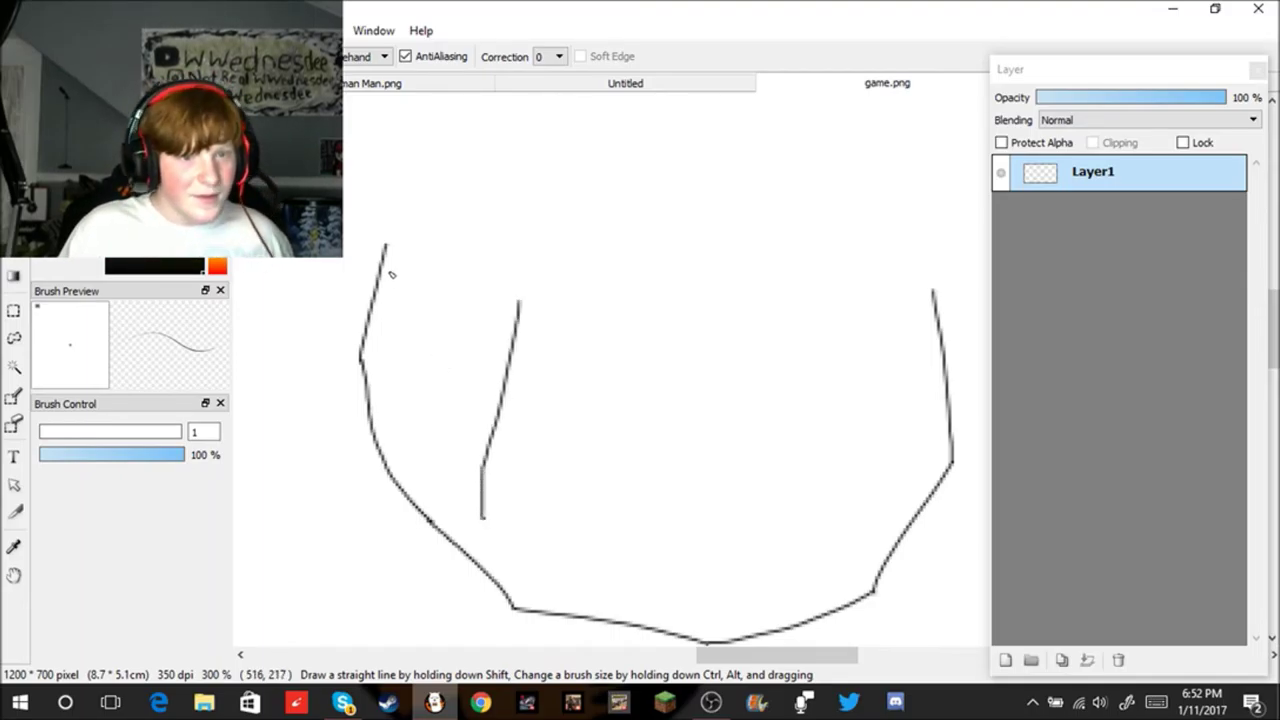
mouse_move(410, 306)
left_mouse_down()
mouse_move(410, 424)
mouse_move(425, 465)
mouse_move(467, 505)
left_mouse_up()
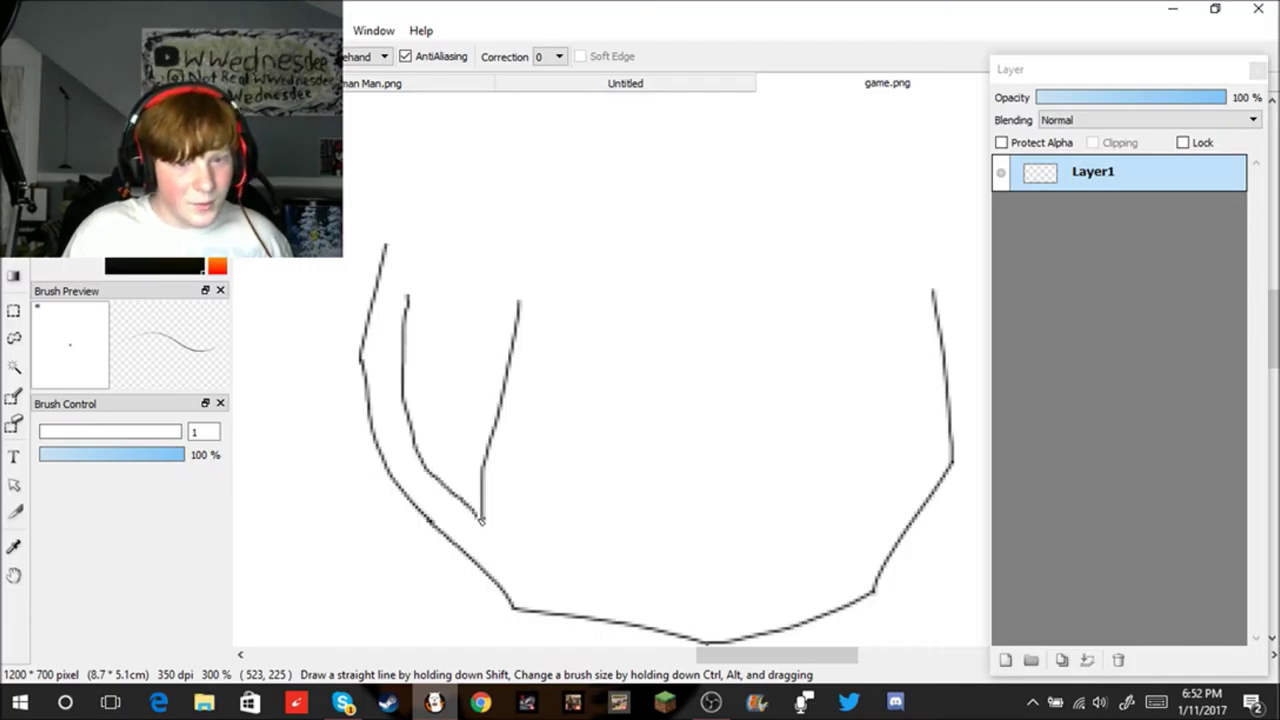
scroll(608, 443, "down", 3)
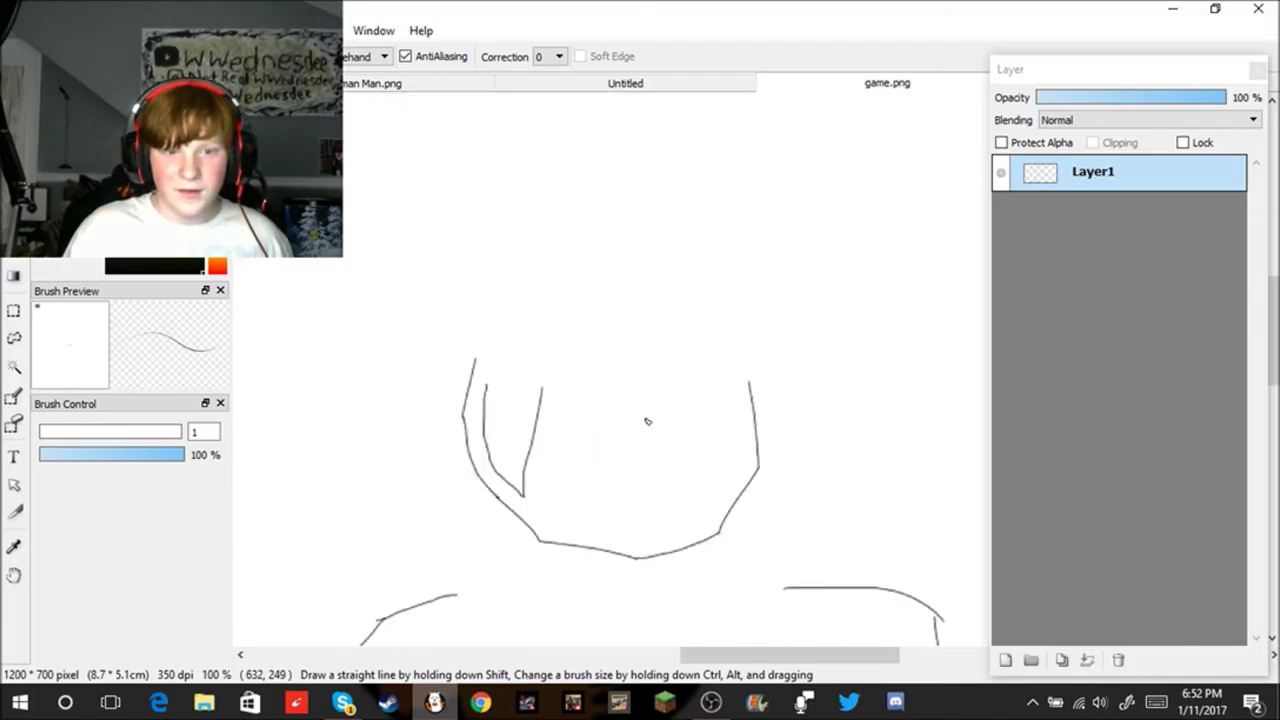
scroll(640, 425, "up", 1)
key("ctrl+z")
left_click_drag(485, 524, 477, 463)
key("ctrl+z")
left_click_drag(484, 518, 476, 386)
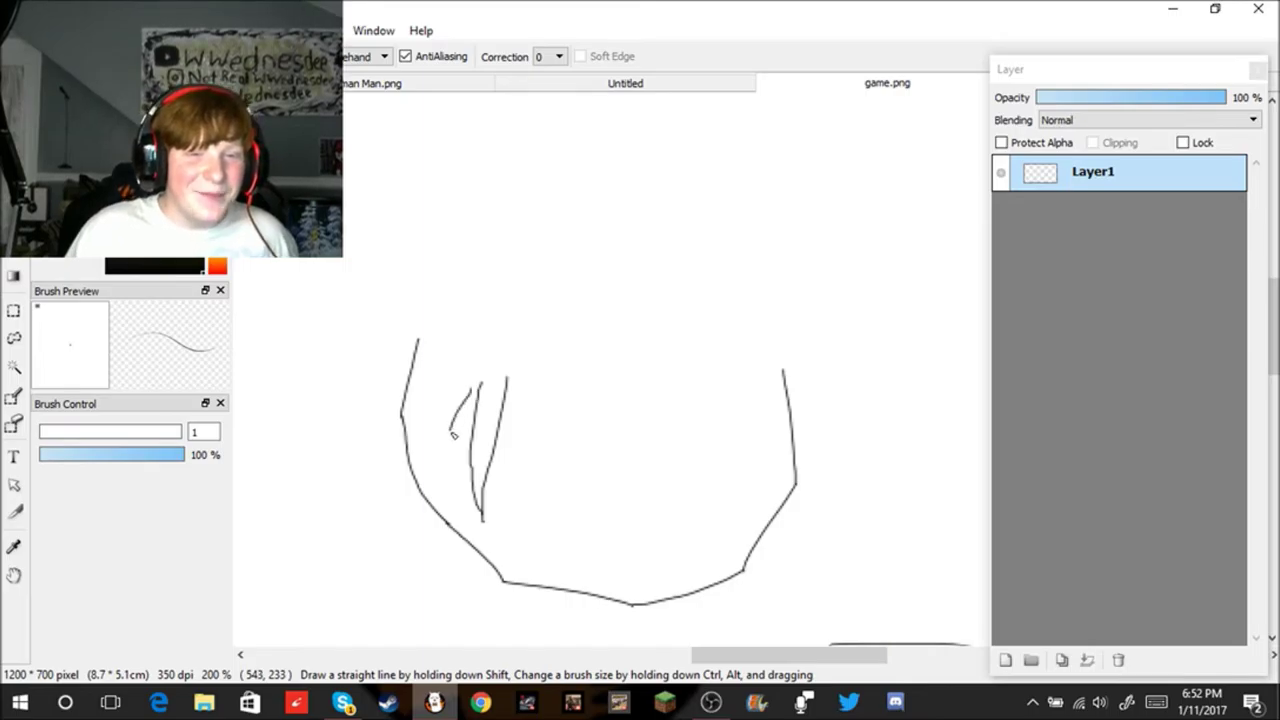
left_click_drag(475, 418, 433, 476)
key("ctrl+z")
key("ctrl+z")
key("ctrl+z")
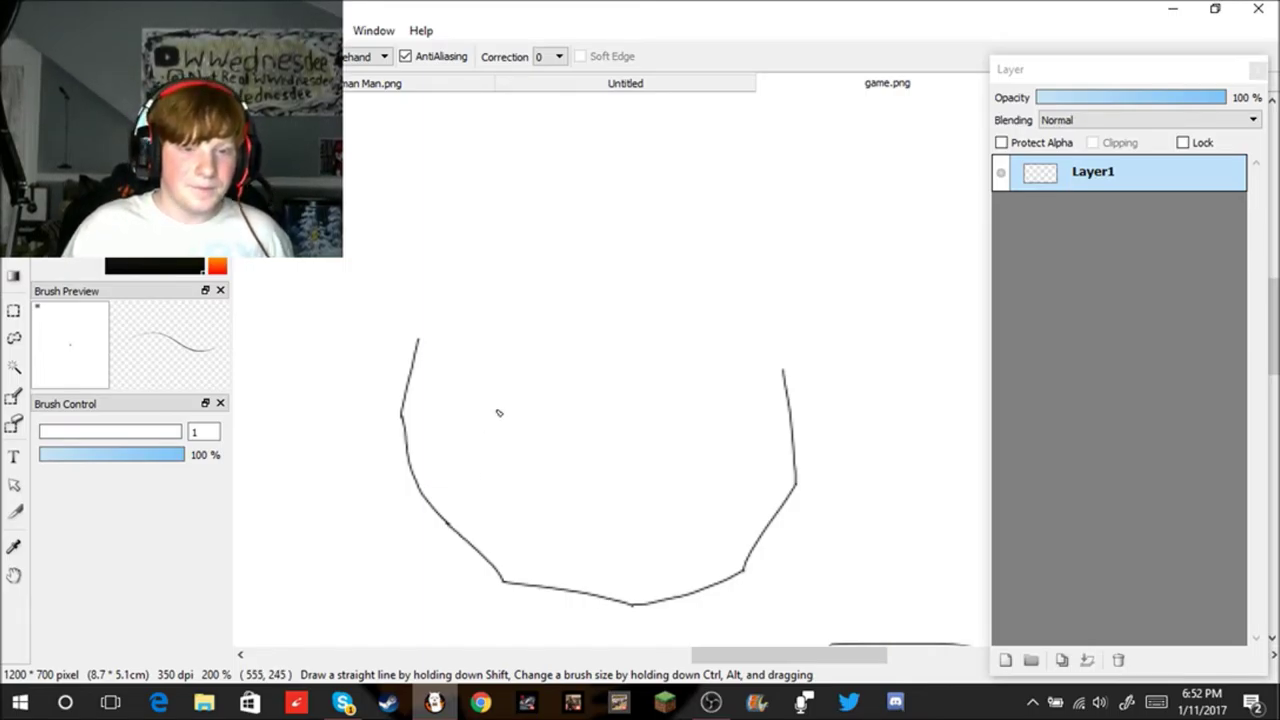
Step: Draw the jagged hair fringe across the face, extending it down-left to the outline
left_click_drag(462, 444, 483, 484)
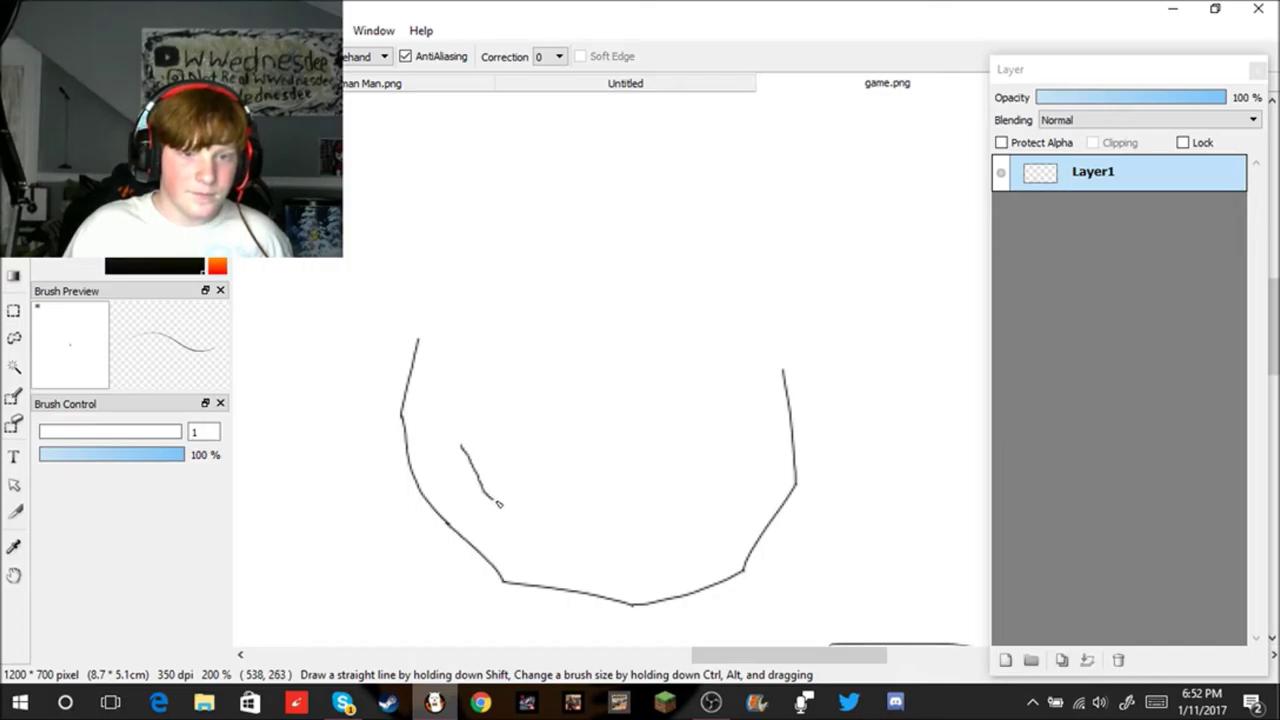
mouse_move(547, 519)
left_mouse_down()
mouse_move(527, 482)
mouse_move(563, 410)
mouse_move(597, 413)
mouse_move(605, 485)
mouse_move(660, 475)
mouse_move(629, 521)
mouse_move(755, 436)
mouse_move(760, 484)
mouse_move(790, 458)
left_mouse_up()
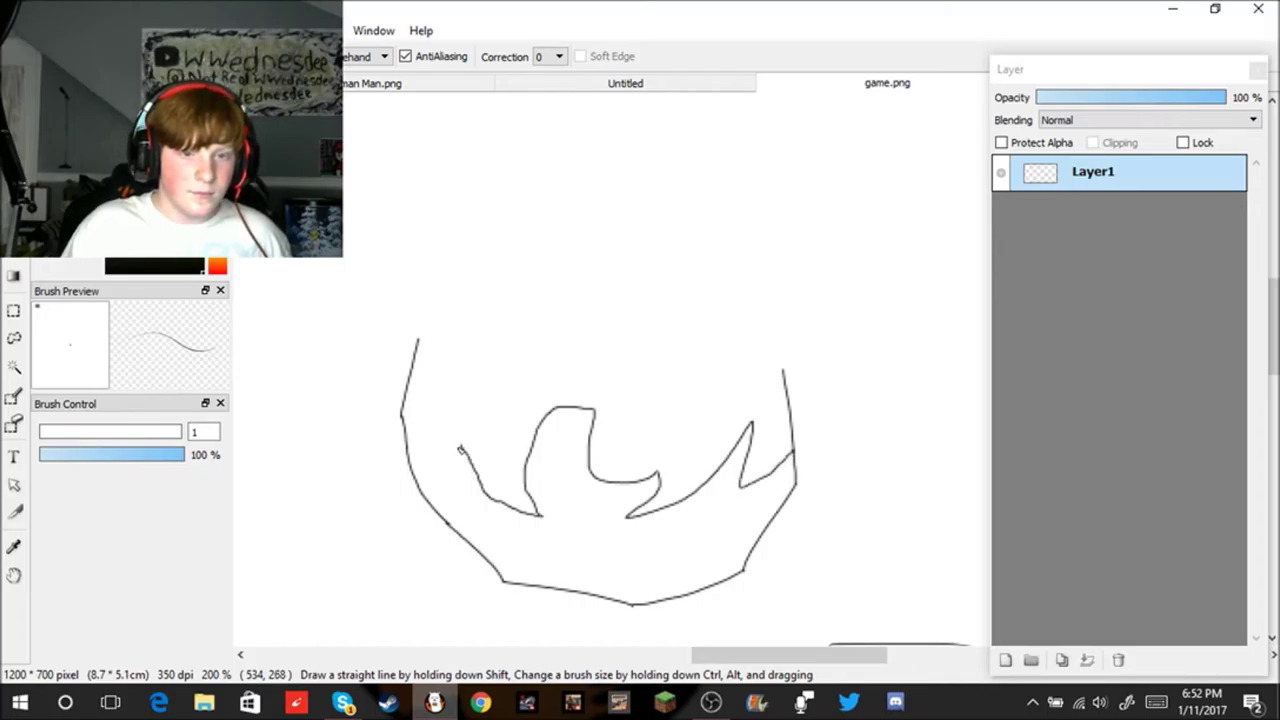
left_click_drag(462, 449, 440, 492)
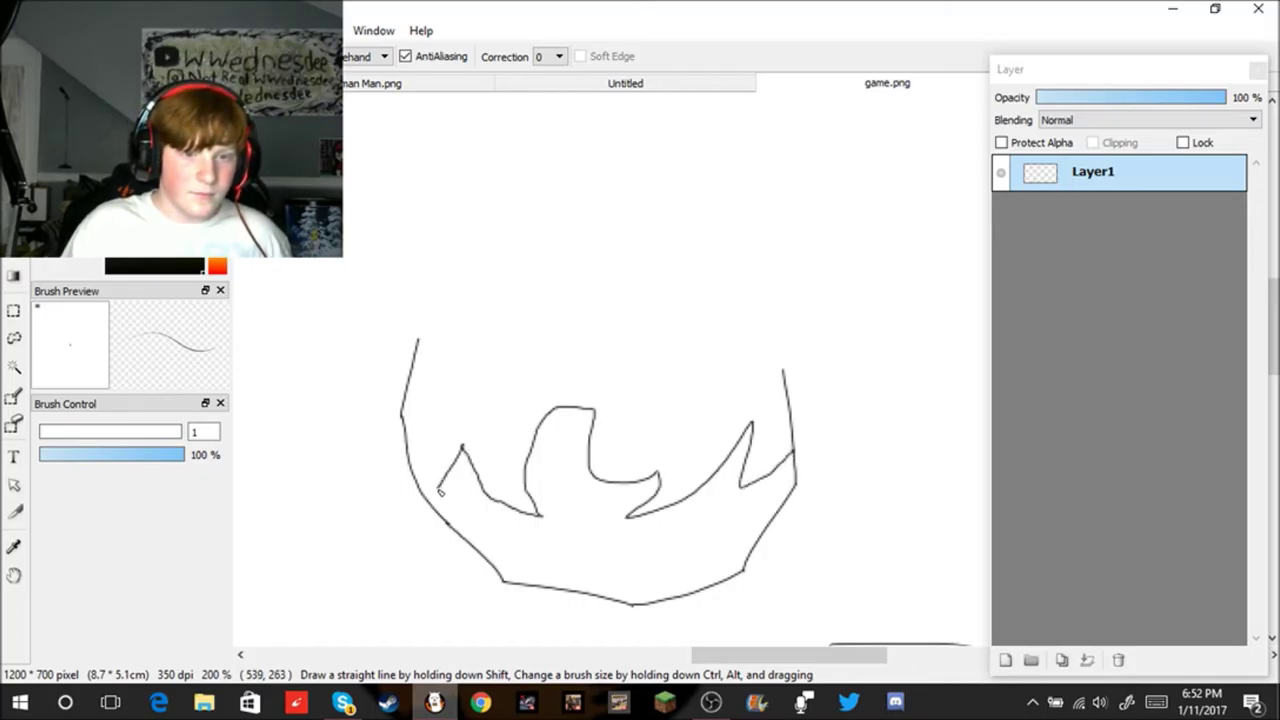
scroll(441, 511, "down", 5)
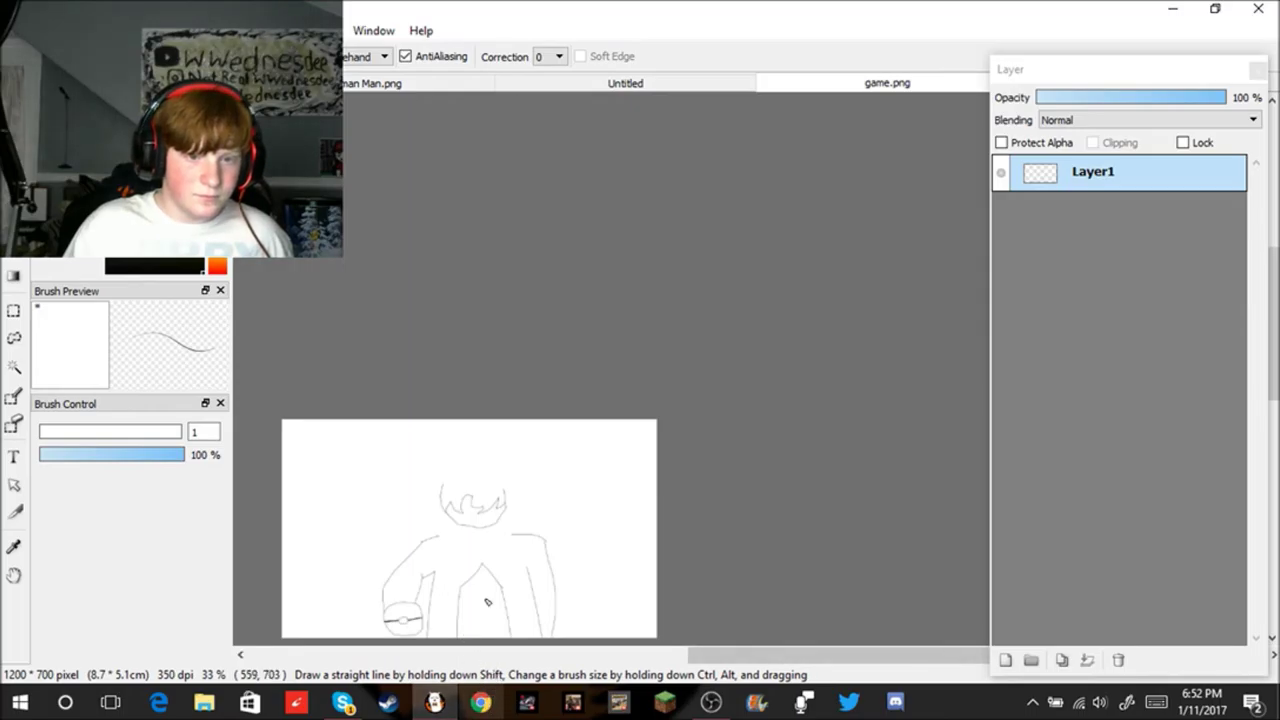
scroll(491, 571, "up", 3)
scroll(465, 494, "up", 1)
Step: Sketch neck lines down to both shoulders, then undo those outline strokes
scroll(425, 465, "up", 2)
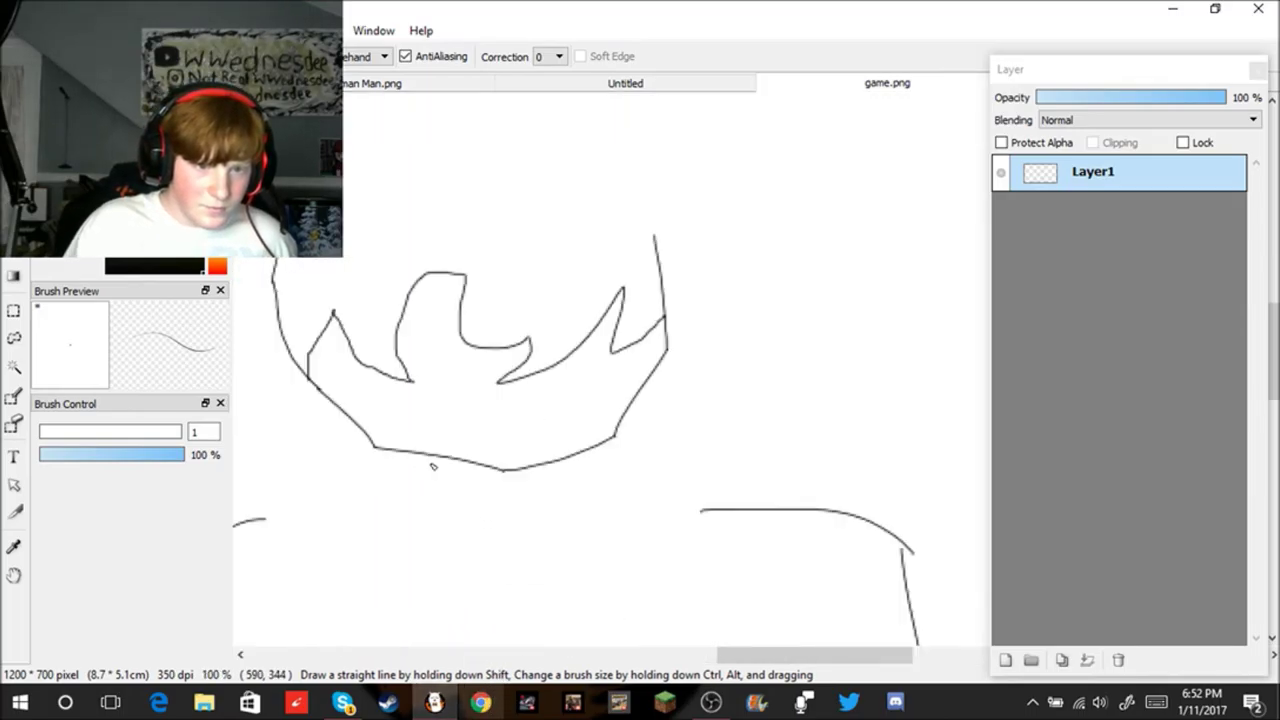
mouse_move(417, 456)
left_mouse_down()
mouse_move(366, 510)
mouse_move(264, 524)
left_mouse_up()
mouse_move(577, 461)
left_mouse_down()
mouse_move(608, 506)
mouse_move(721, 519)
left_mouse_up()
key("ctrl+z")
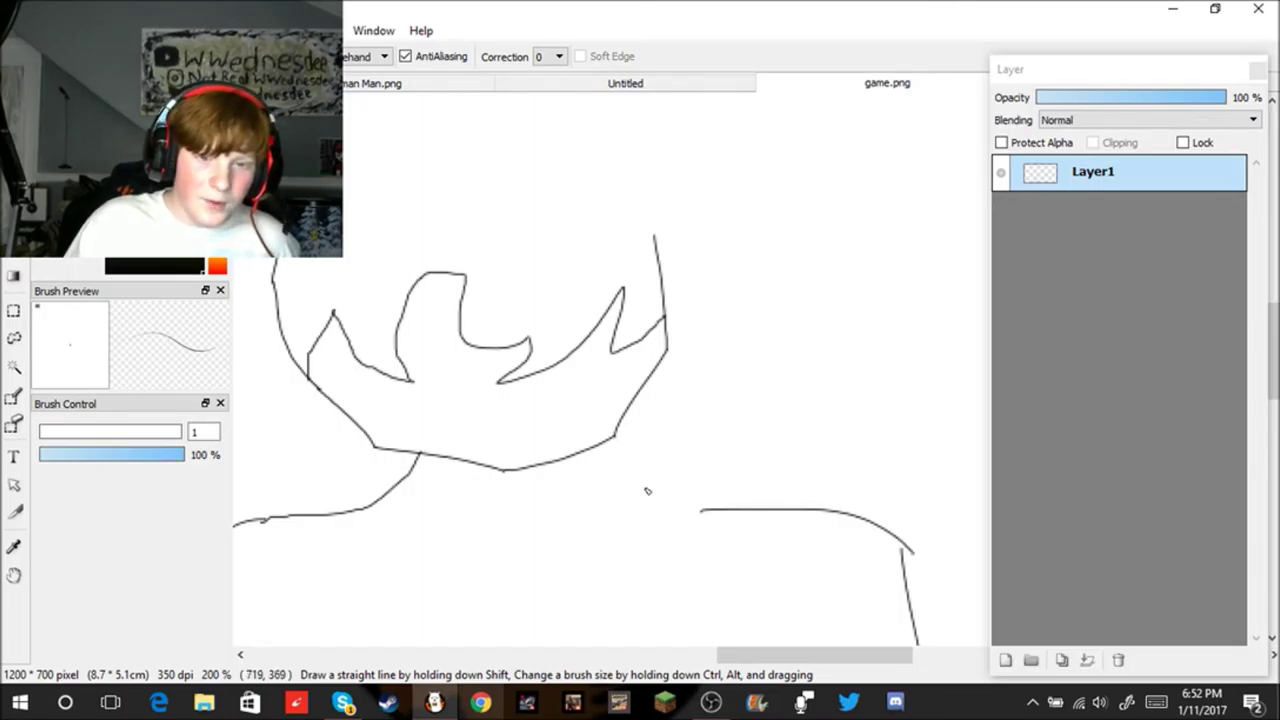
left_click_drag(591, 455, 720, 518)
scroll(698, 577, "down", 4)
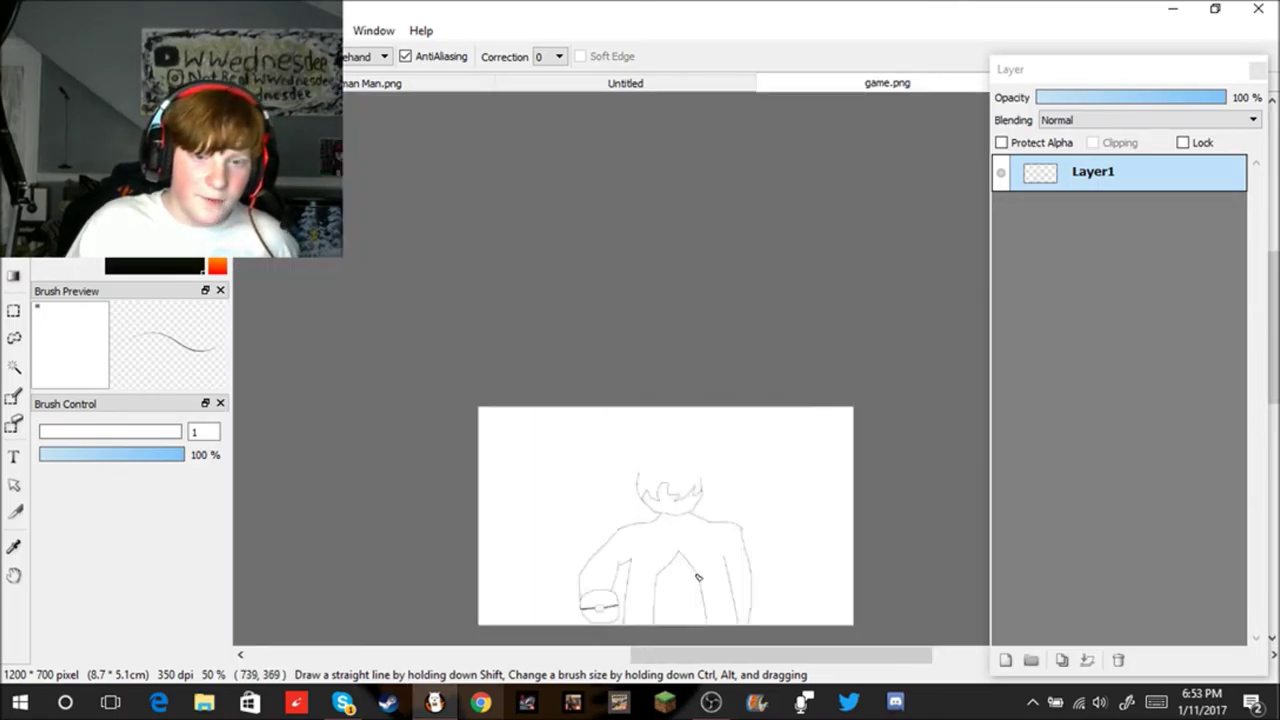
scroll(724, 556, "up", 2)
key("ctrl+z")
key("ctrl+z")
key("ctrl+z")
key("ctrl+z")
key("ctrl+z")
key("ctrl+z")
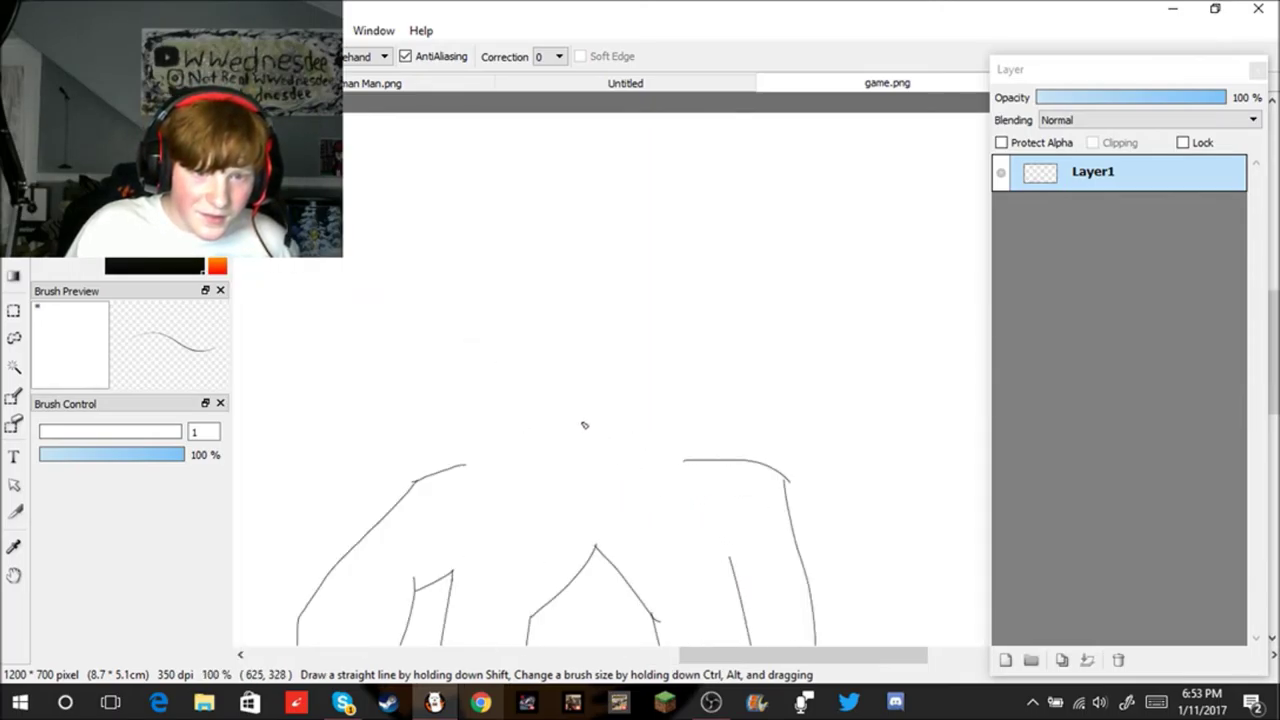
Step: Retry the left neck line and its link to the right shoulder, undoing each attempt
left_click_drag(511, 336, 508, 425)
key("ctrl+z")
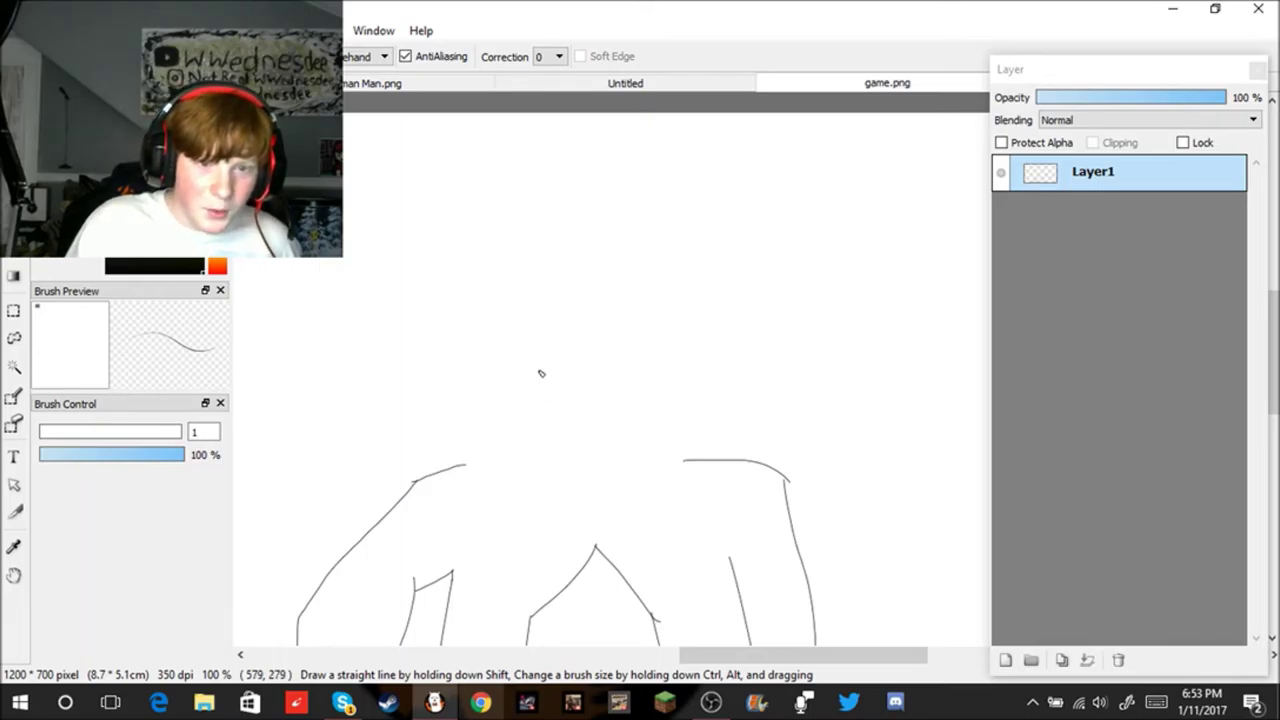
left_click_drag(514, 359, 533, 427)
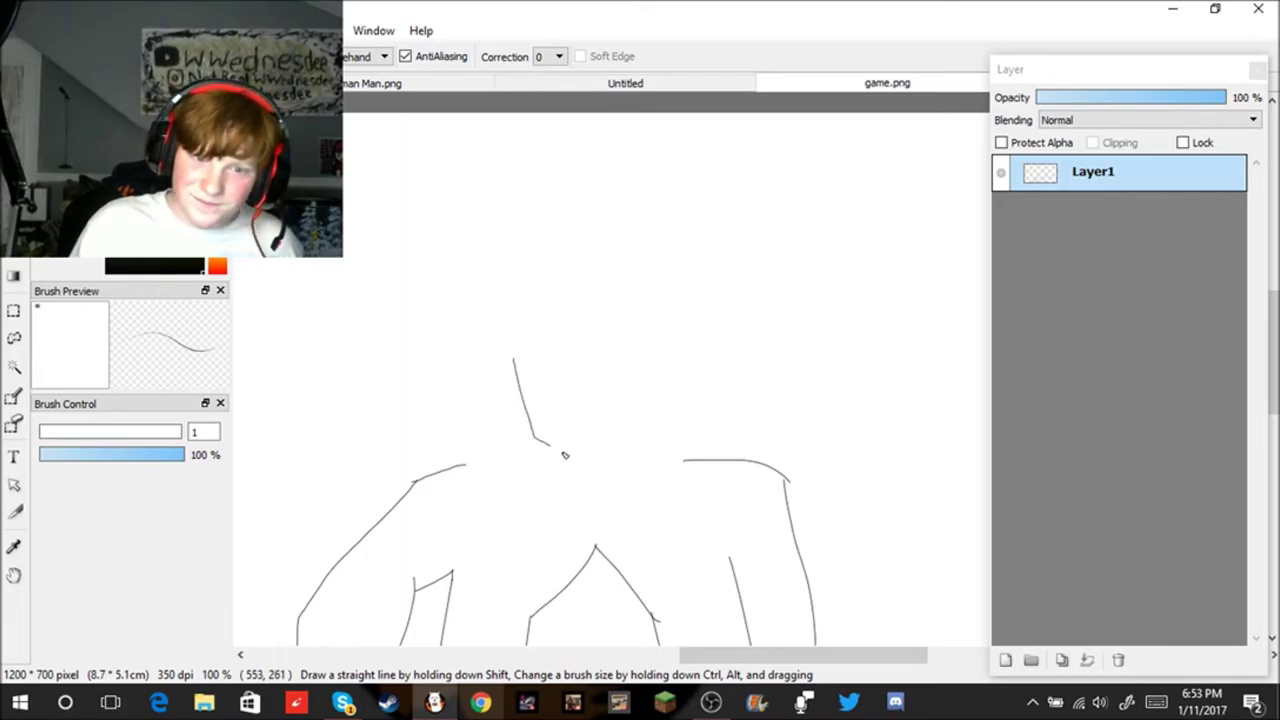
left_click_drag(599, 473, 640, 444)
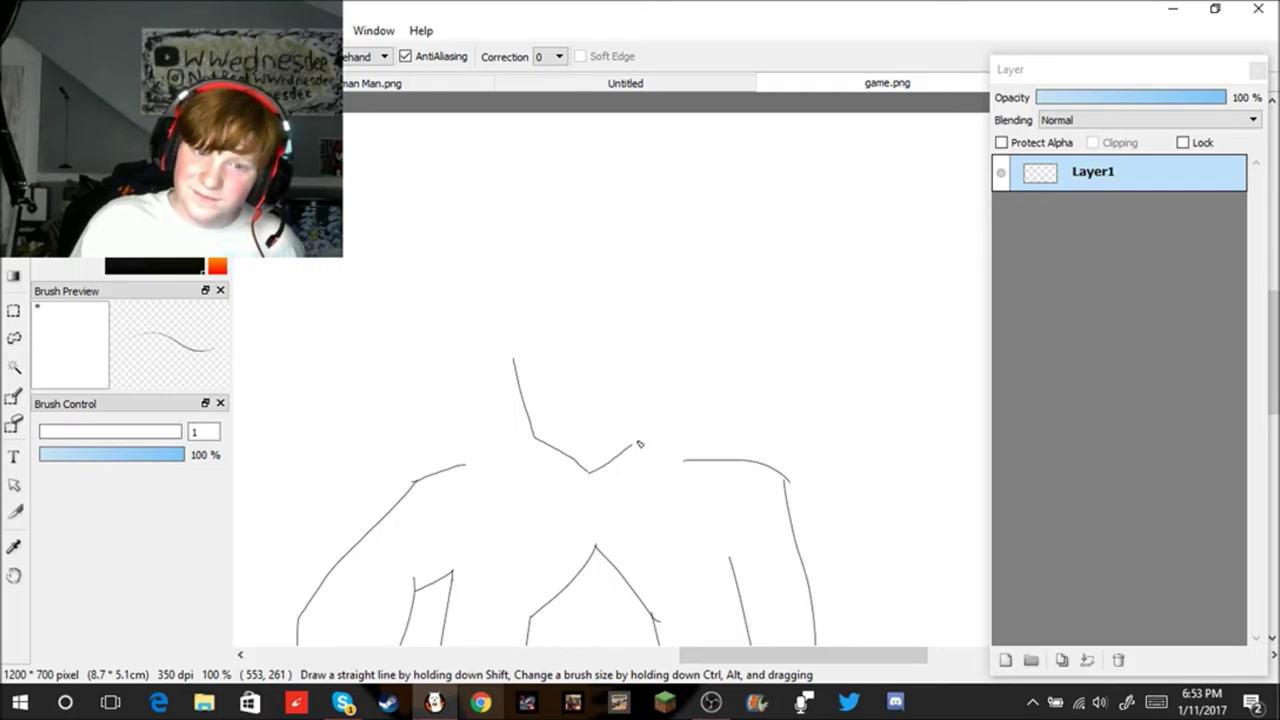
key("ctrl+z")
key("ctrl+z")
left_click_drag(463, 356, 485, 445)
key("ctrl+z")
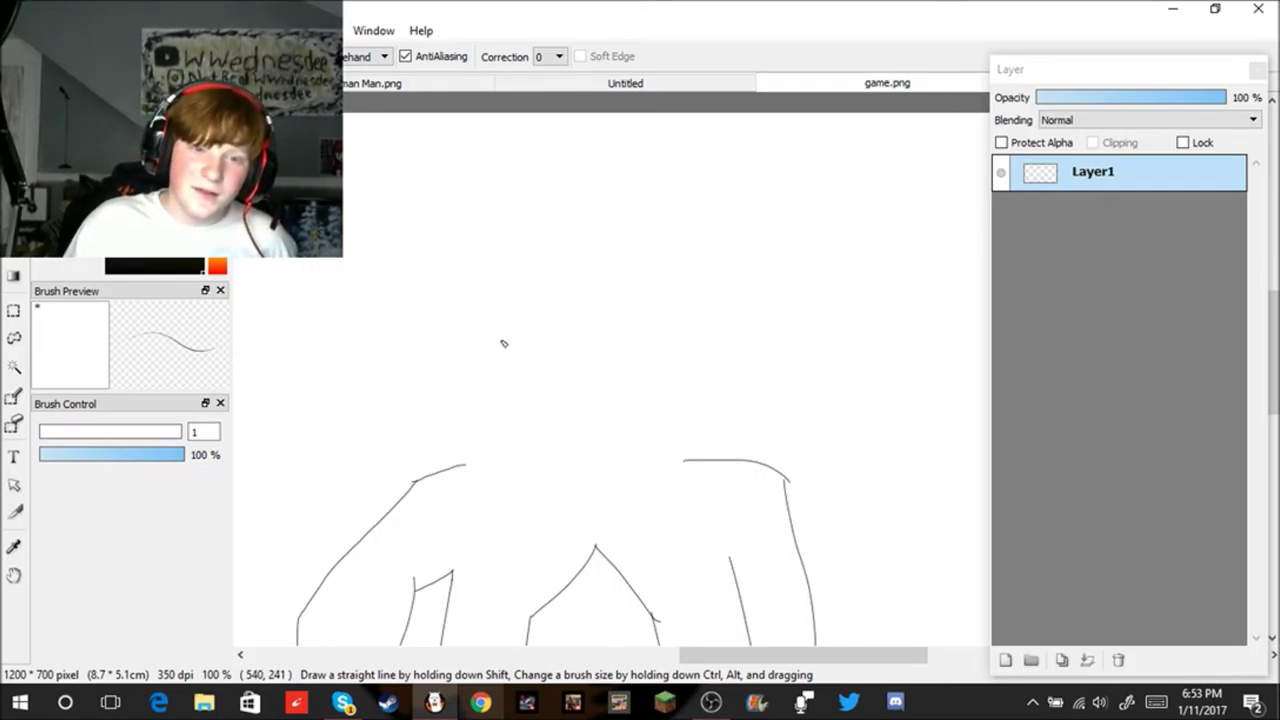
left_click_drag(492, 344, 521, 438)
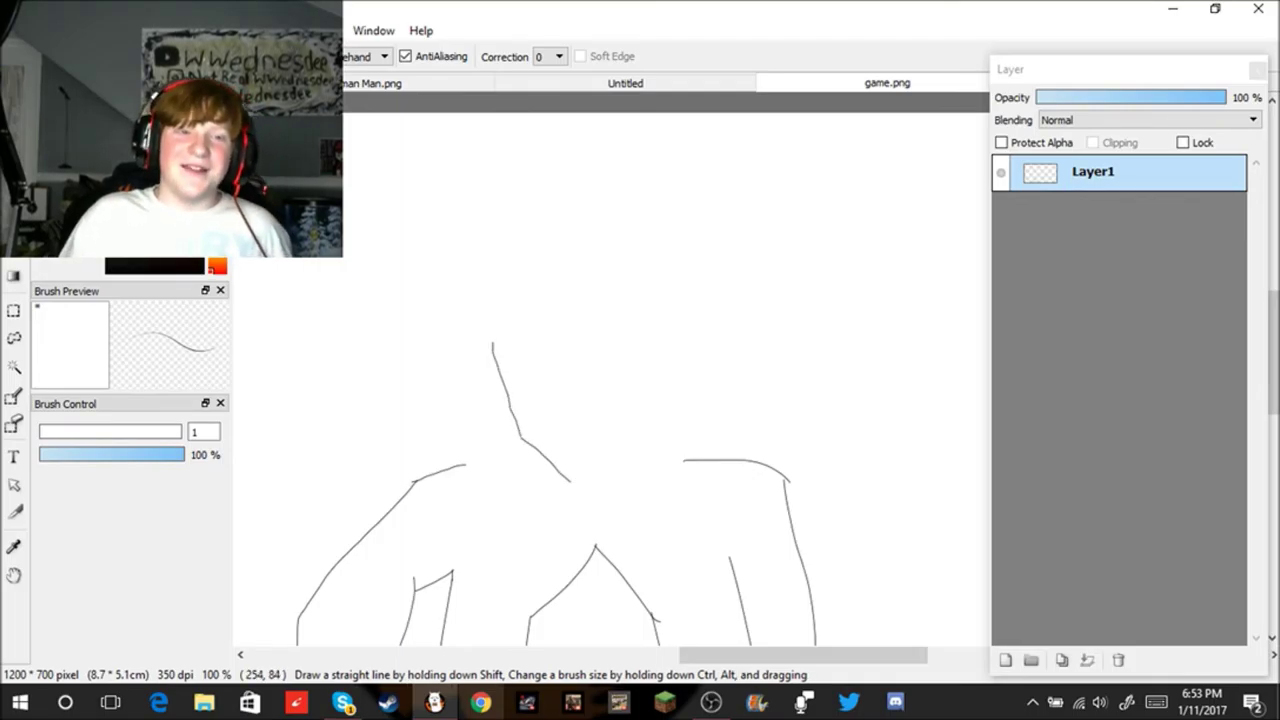
left_click_drag(576, 485, 730, 447)
key("ctrl+z")
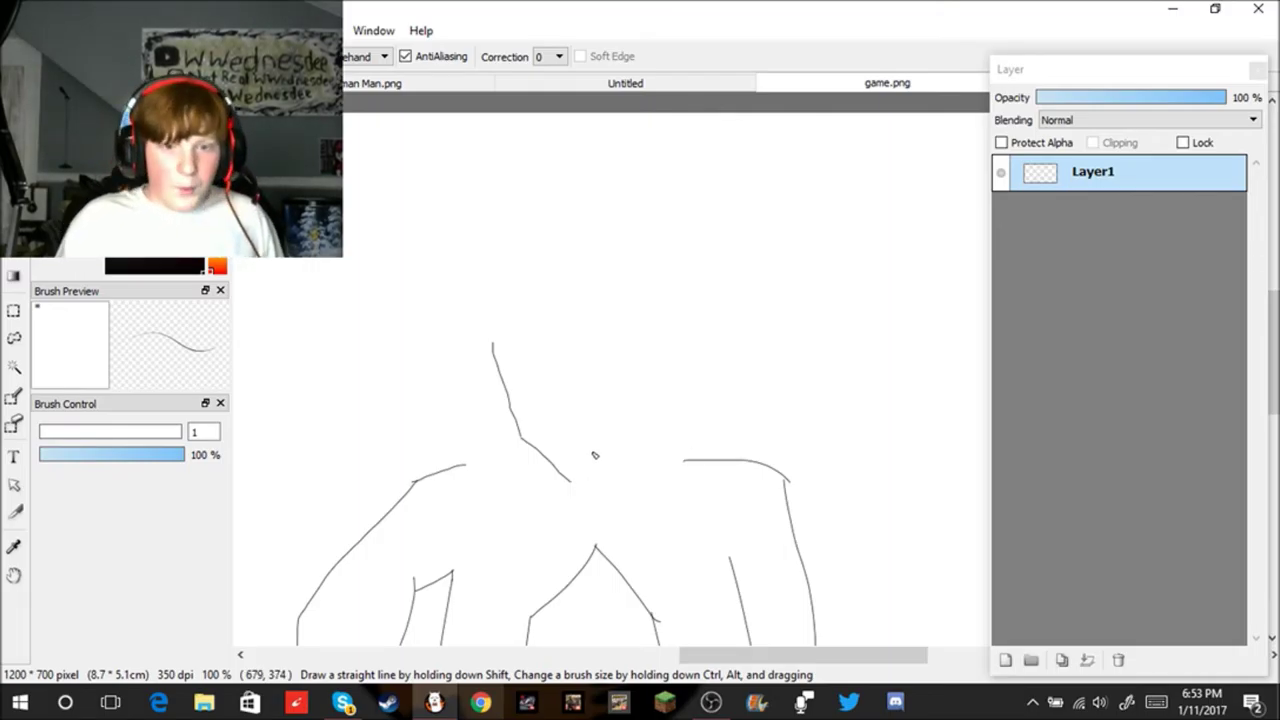
left_click_drag(570, 482, 665, 432)
key("ctrl+z")
key("ctrl+z")
key("ctrl+z")
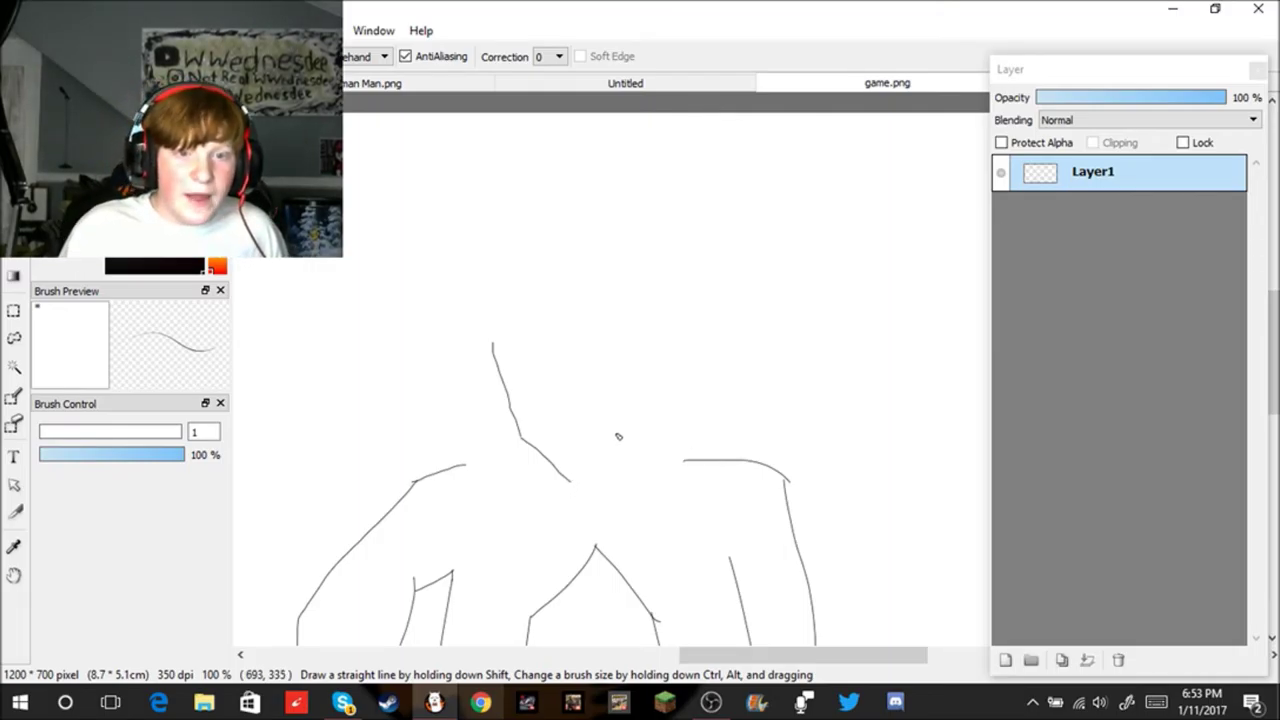
mouse_move(506, 358)
left_mouse_down()
mouse_move(528, 596)
mouse_move(540, 578)
left_mouse_up()
key("ctrl+z")
Step: Draw the curved left side of the face and trim its end with the eraser
scroll(565, 513, "up", 1)
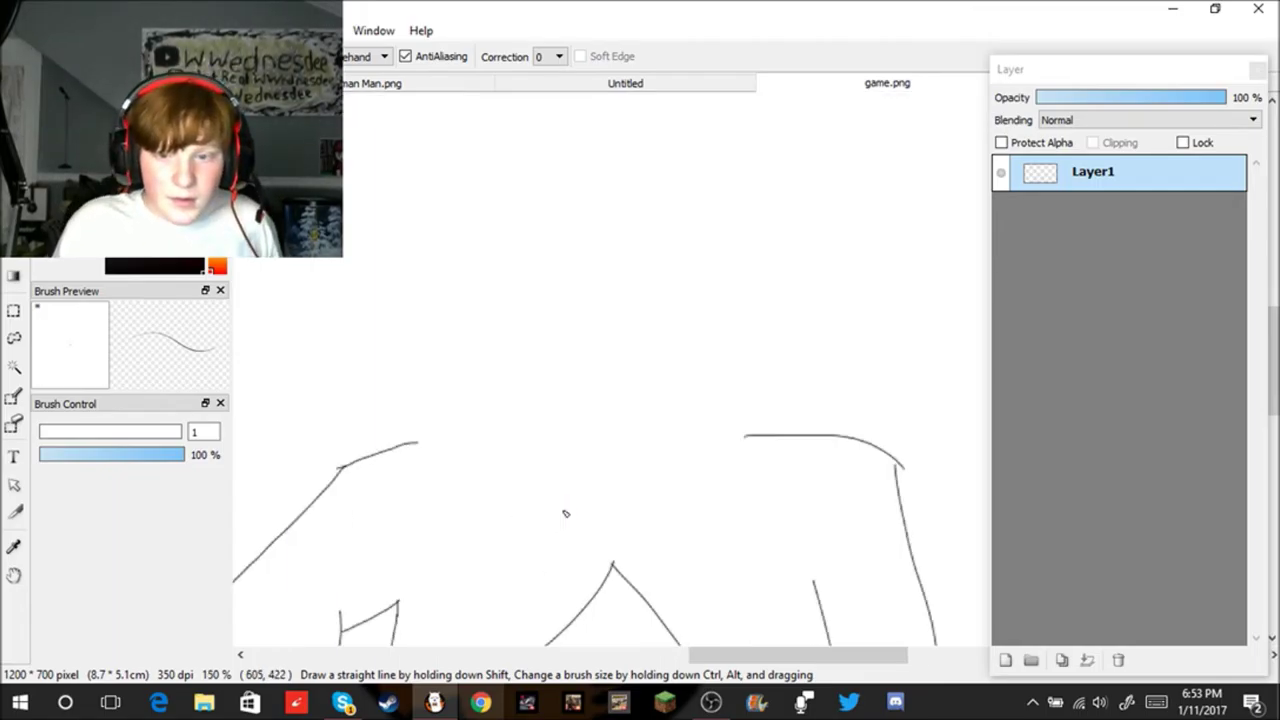
left_click_drag(496, 266, 571, 418)
key("ctrl+z")
mouse_move(478, 268)
left_mouse_down()
mouse_move(487, 359)
mouse_move(520, 408)
left_mouse_up()
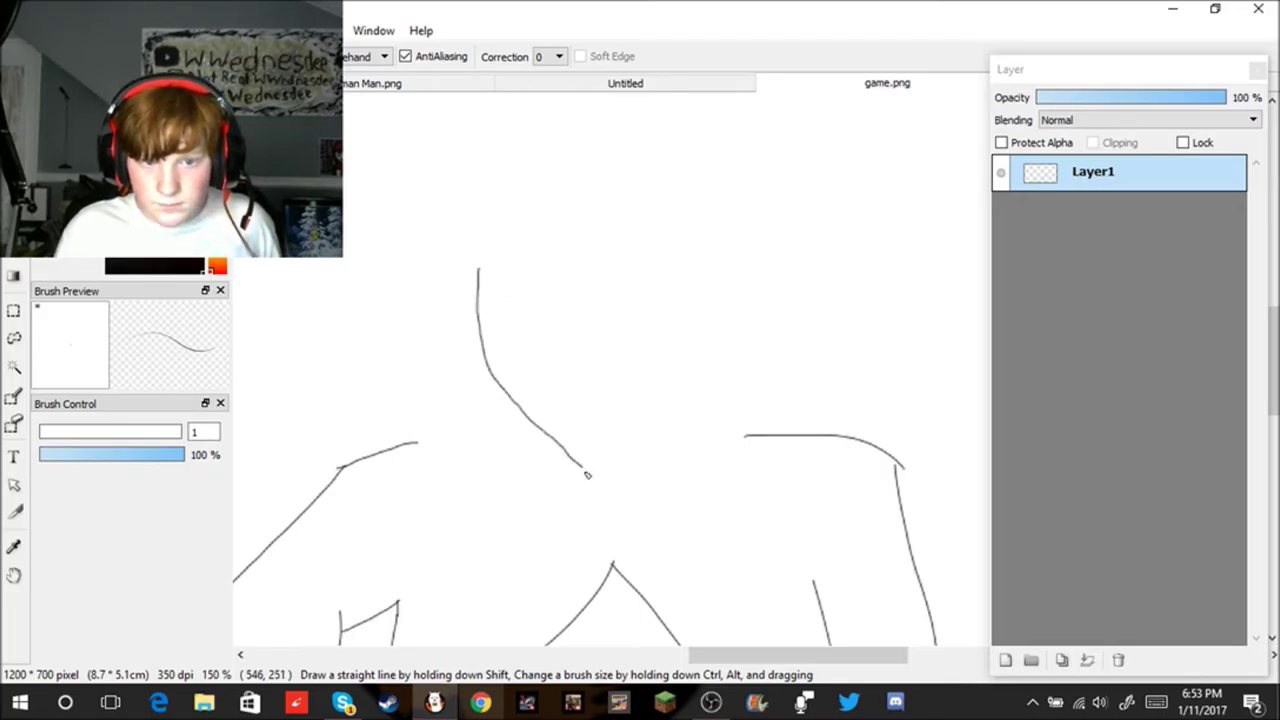
left_click_drag(589, 474, 589, 470)
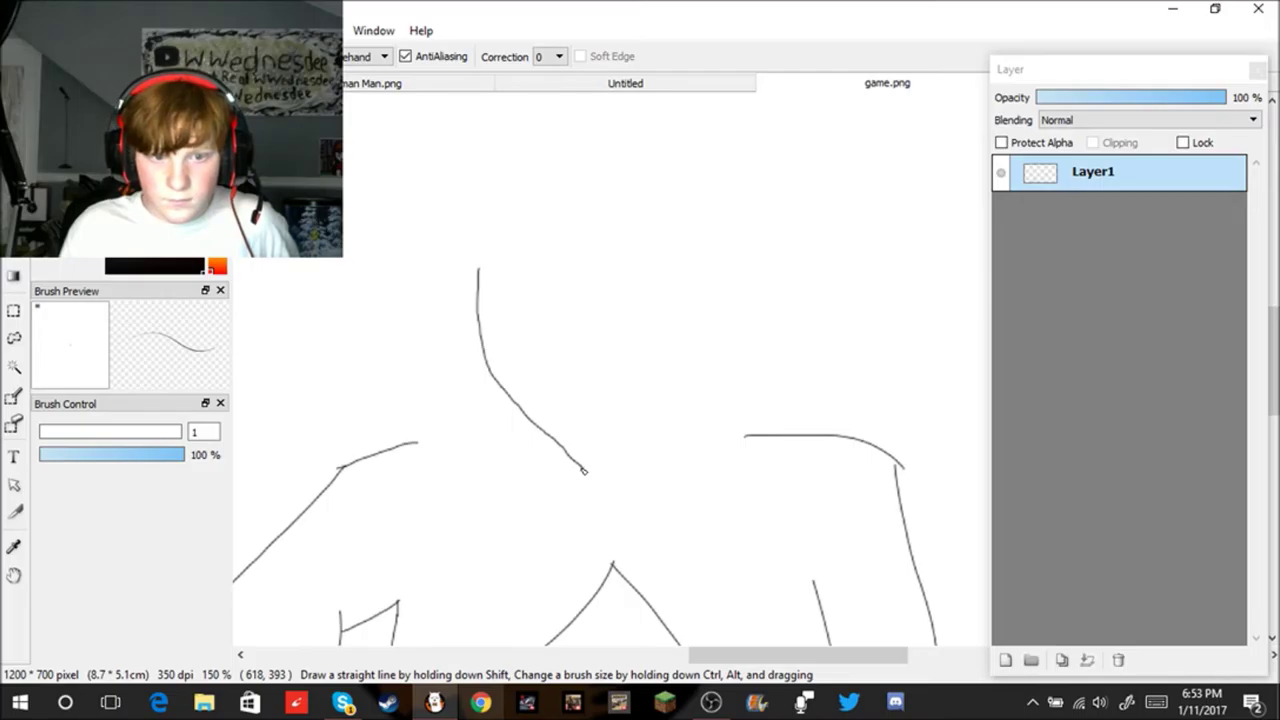
left_click(14, 425)
left_click_drag(620, 451, 591, 437)
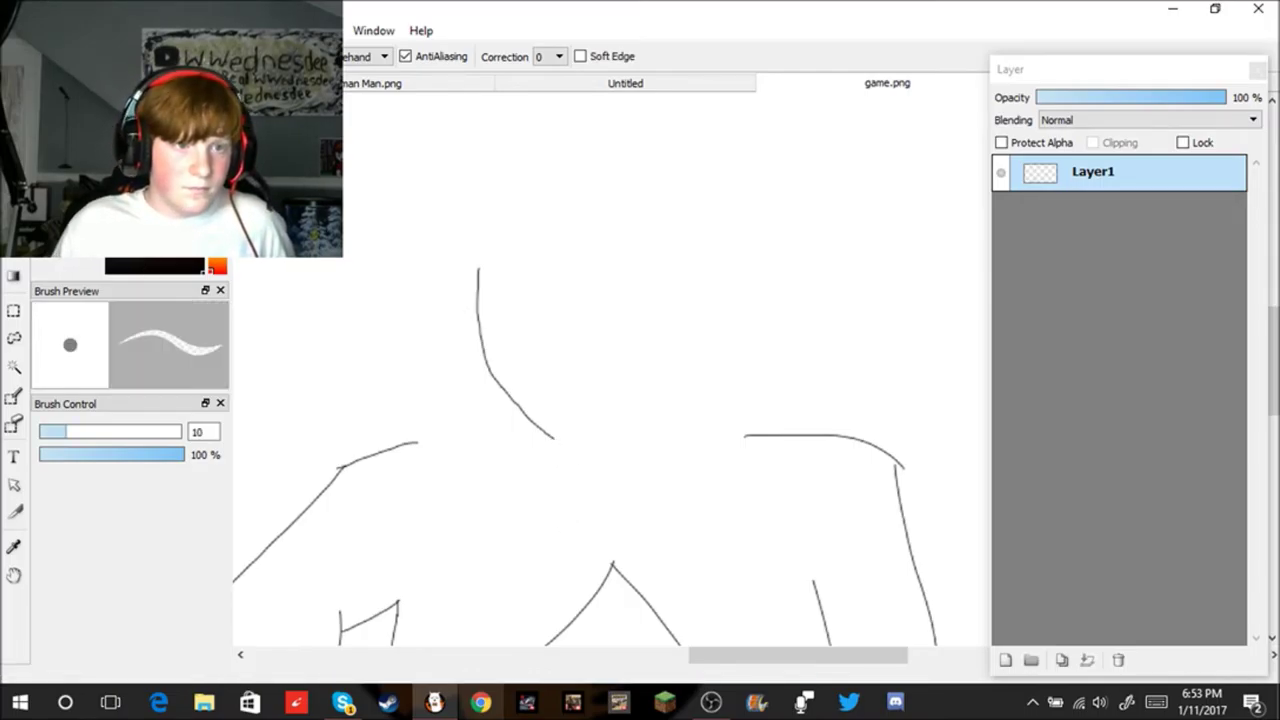
left_click(14, 397)
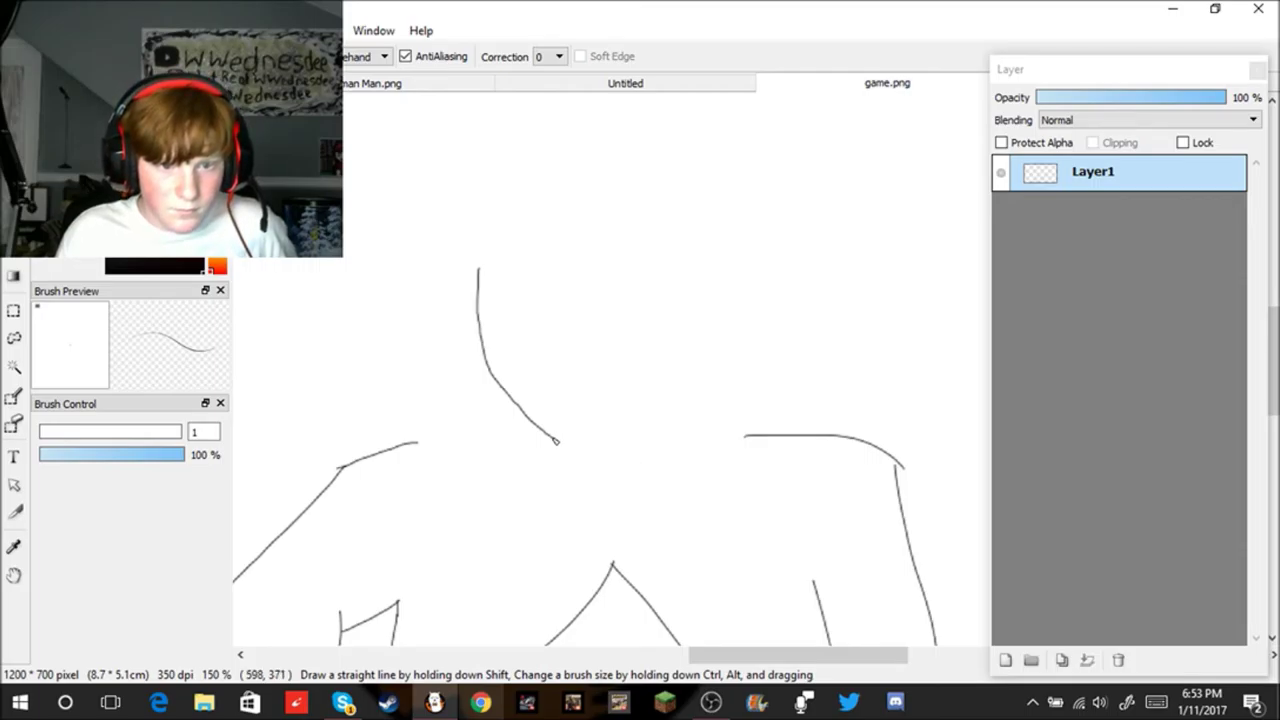
Step: Draw the left edge of the head, undoing the stray right curve and zigzag hair stroke
mouse_move(591, 452)
left_mouse_down()
mouse_move(658, 459)
mouse_move(700, 442)
mouse_move(734, 352)
left_mouse_up()
key("ctrl+z")
key("ctrl+z")
mouse_move(414, 235)
left_mouse_down()
mouse_move(471, 413)
mouse_move(530, 461)
mouse_move(601, 482)
mouse_move(709, 461)
mouse_move(738, 407)
mouse_move(751, 246)
mouse_move(738, 199)
left_mouse_up()
mouse_move(452, 358)
left_mouse_down()
mouse_move(566, 289)
mouse_move(615, 402)
mouse_move(661, 297)
mouse_move(663, 352)
mouse_move(717, 303)
left_mouse_up()
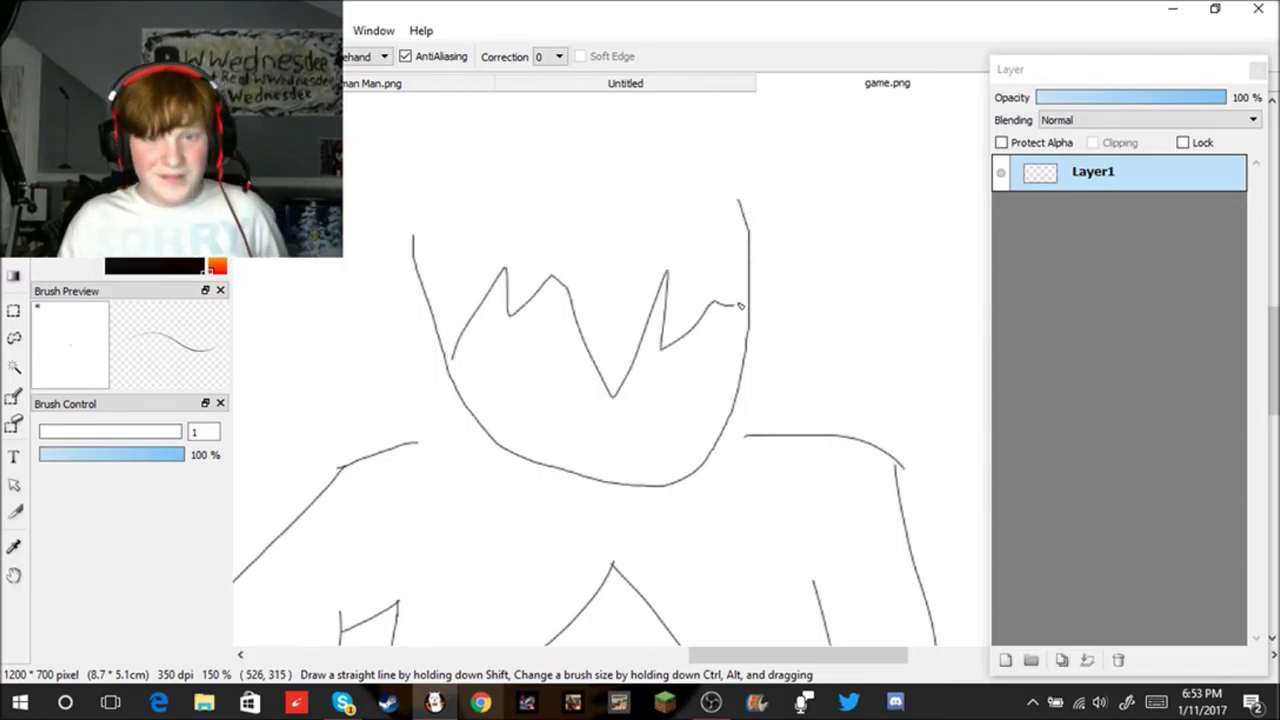
key("ctrl+z")
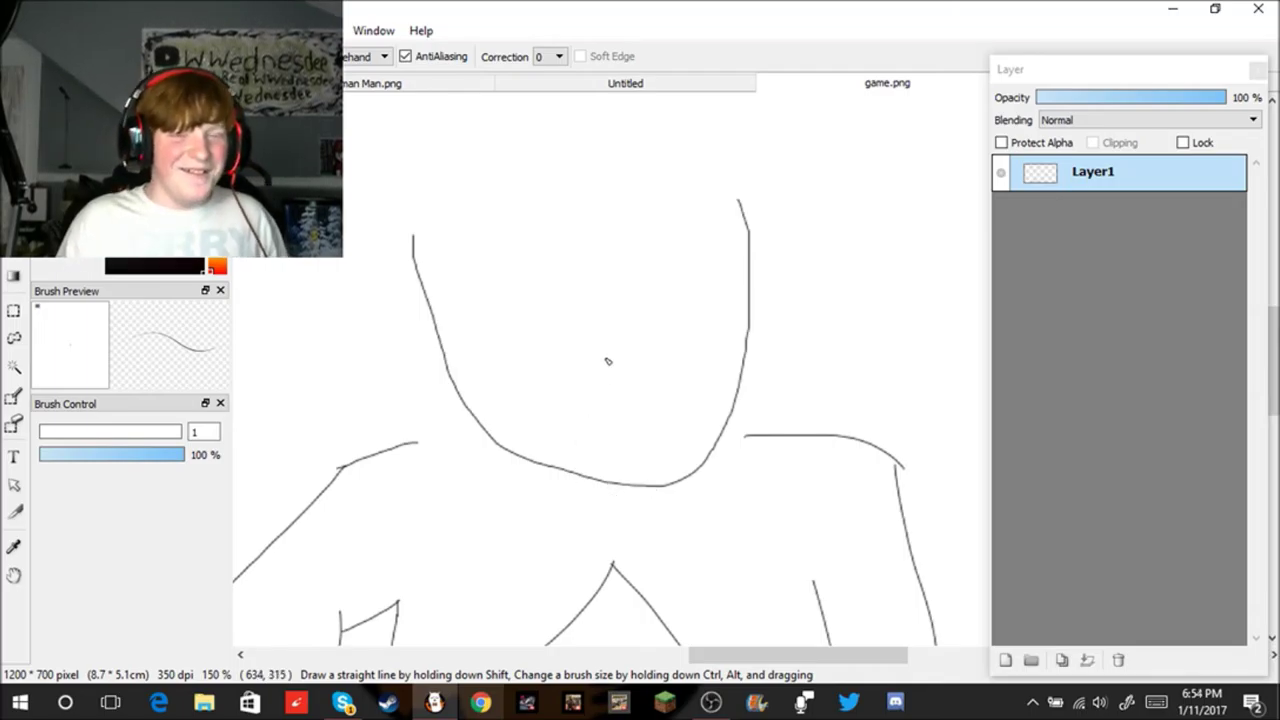
Step: Draw zigzag hair strands hanging inside the top of the head
scroll(603, 369, "down", 3)
scroll(686, 434, "down", 2)
scroll(700, 477, "up", 2)
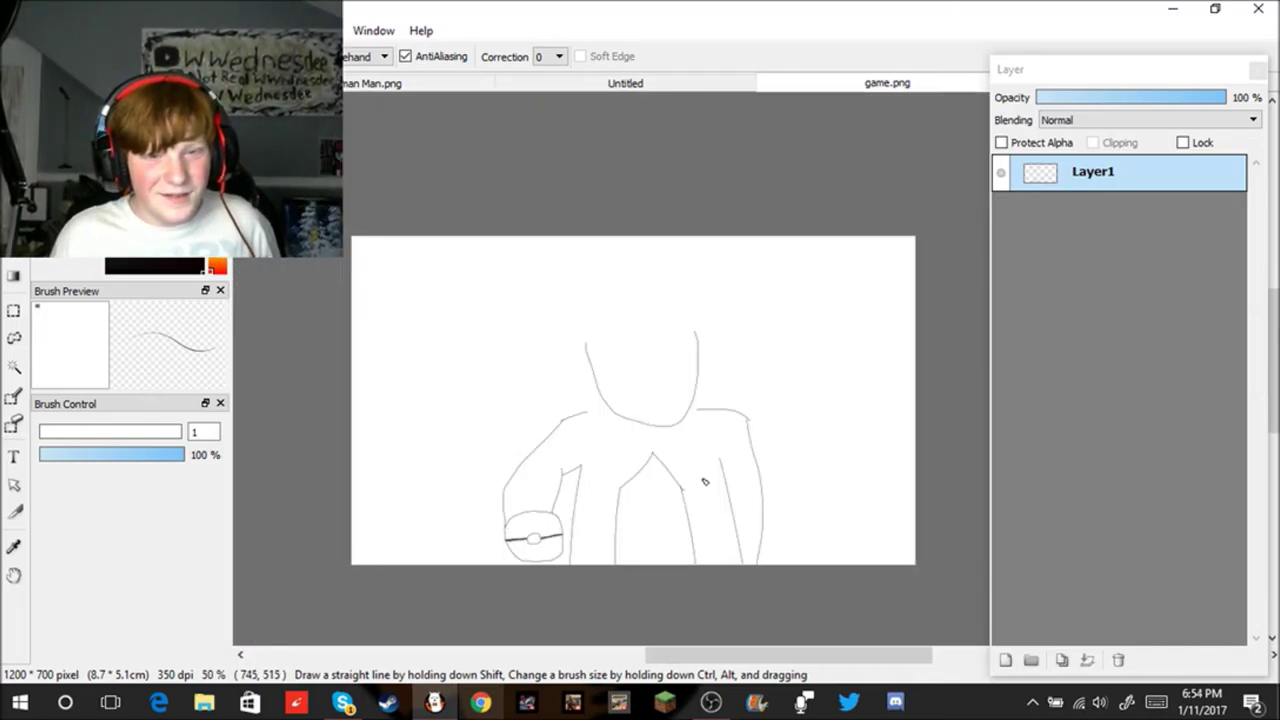
scroll(704, 482, "up", 3)
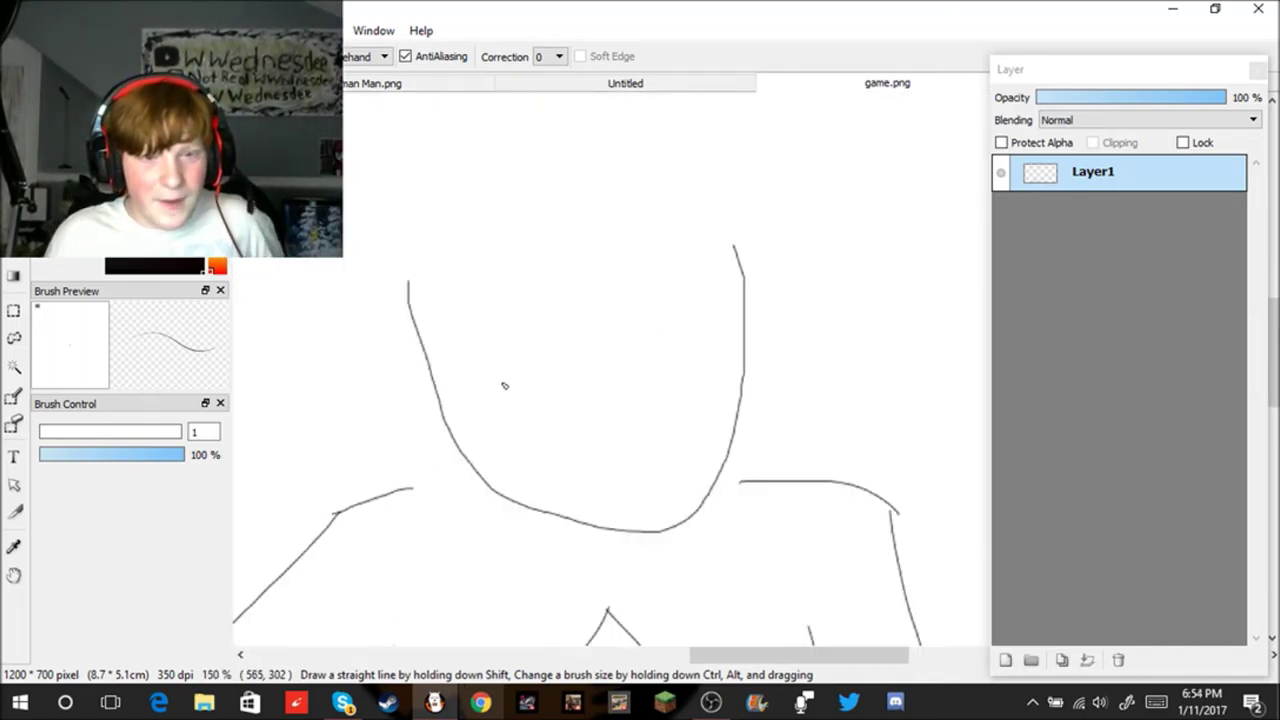
mouse_move(657, 316)
left_mouse_down()
mouse_move(691, 435)
mouse_move(721, 401)
mouse_move(692, 430)
mouse_move(722, 313)
left_mouse_up()
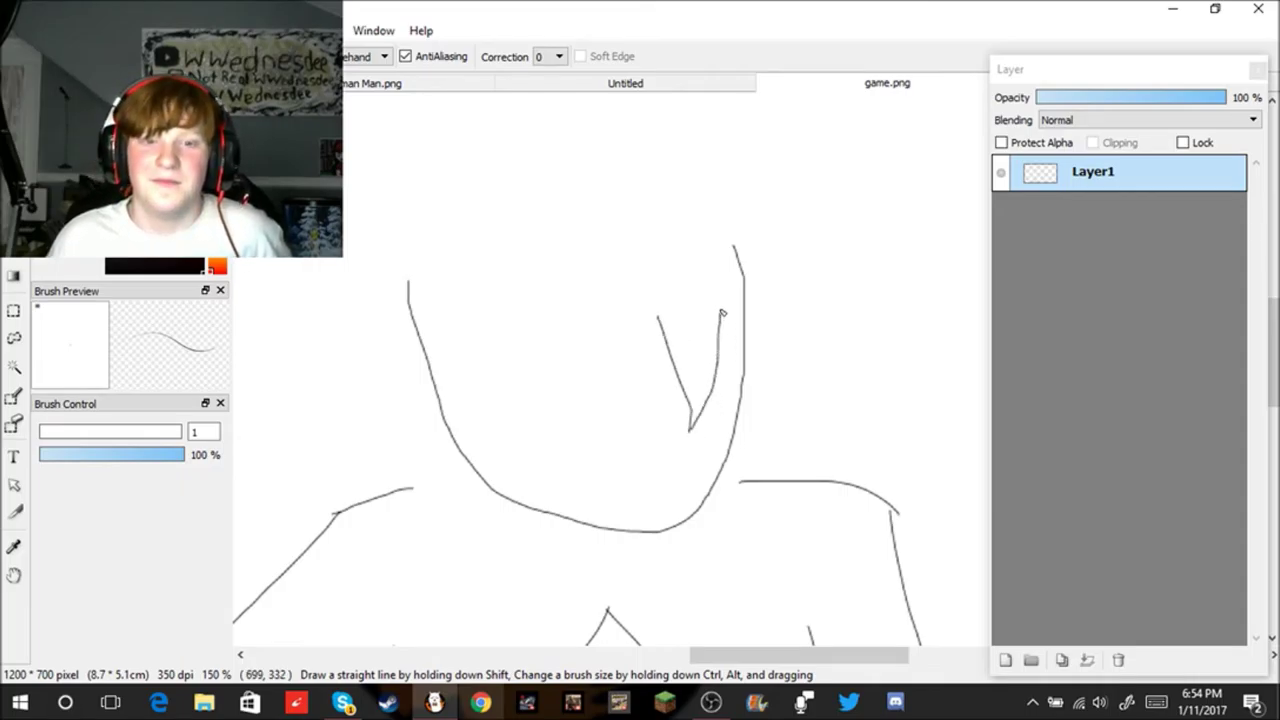
mouse_move(667, 350)
left_mouse_down()
mouse_move(638, 445)
mouse_move(593, 317)
mouse_move(595, 350)
left_mouse_up()
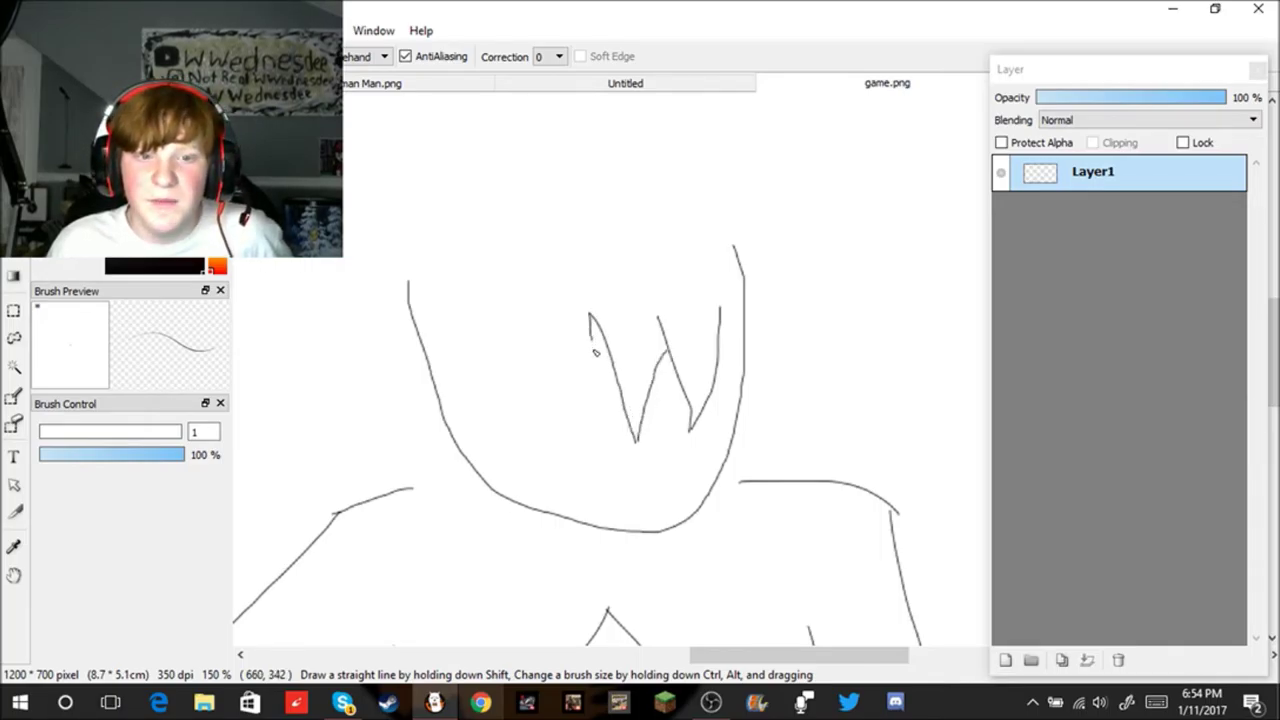
left_click_drag(600, 404, 536, 317)
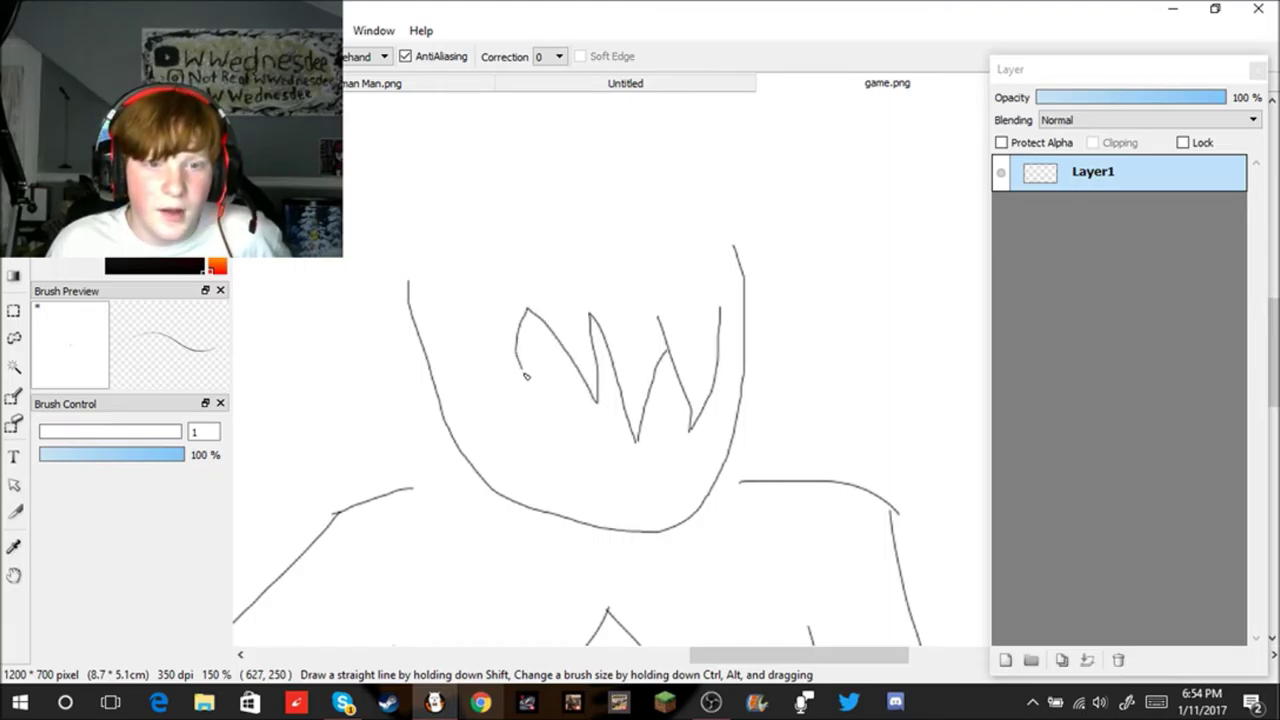
left_click_drag(500, 386, 468, 342)
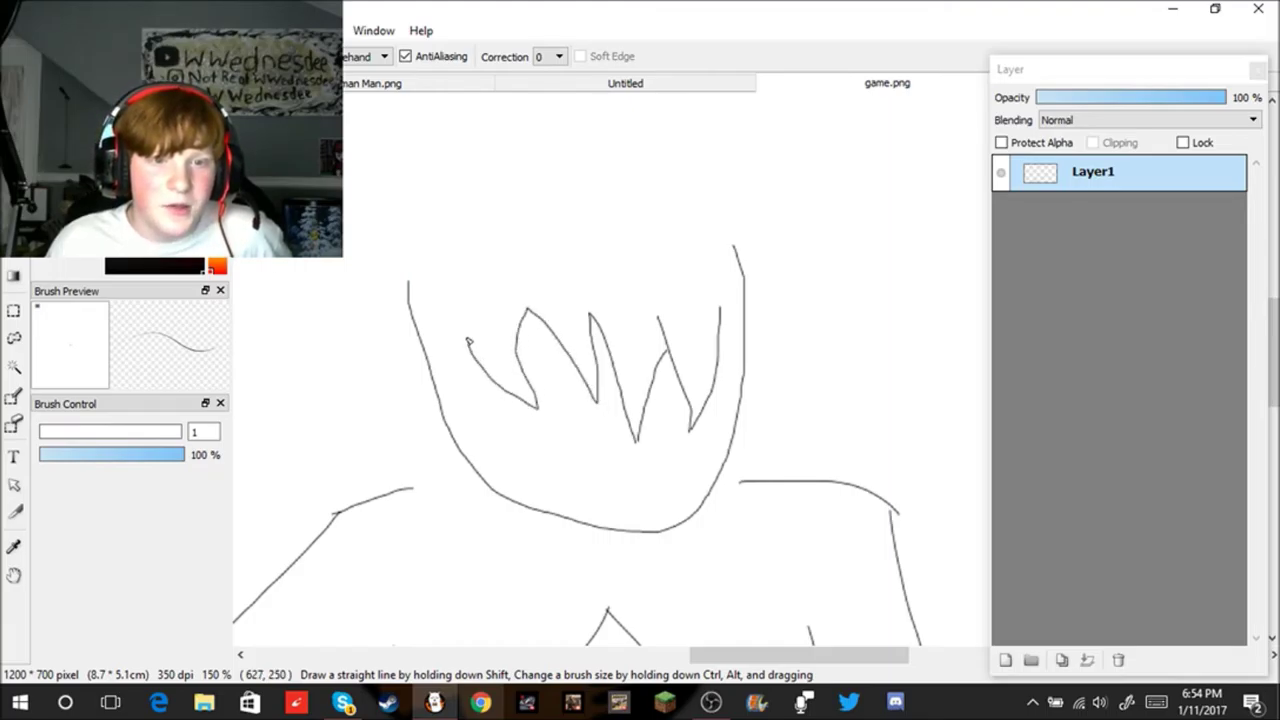
left_click_drag(466, 411, 466, 452)
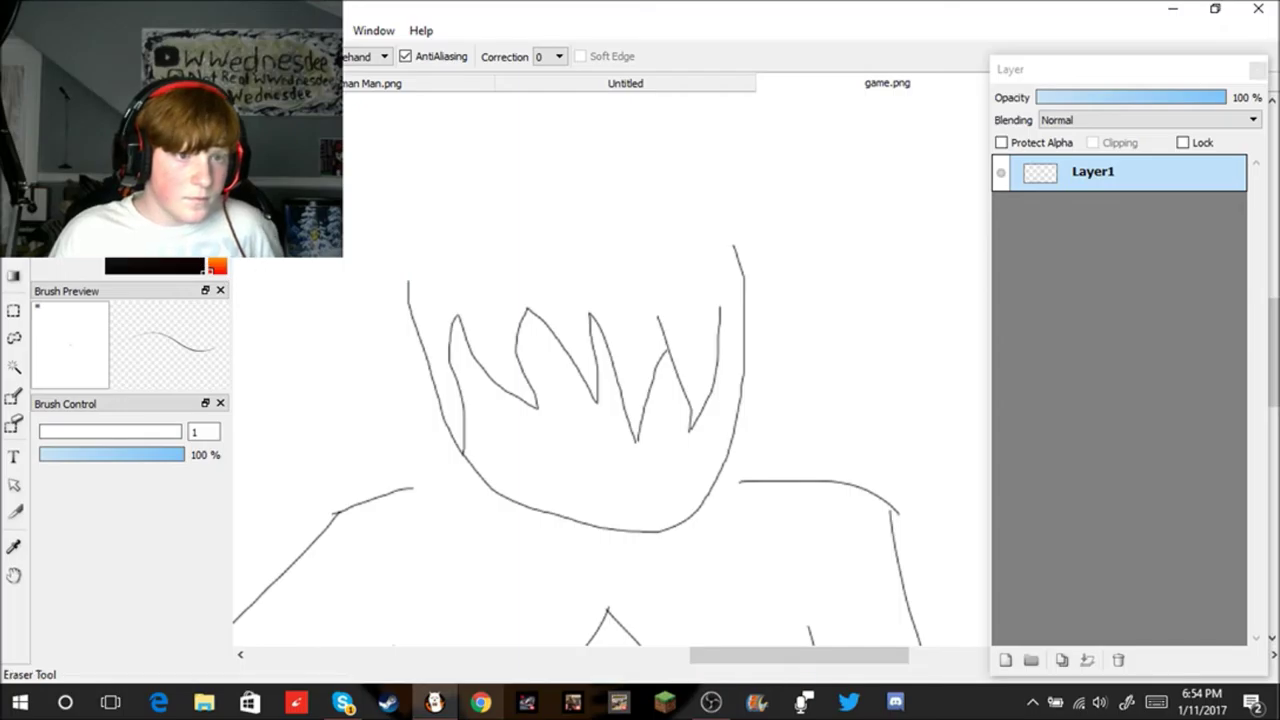
Step: Erase part of the inner left hair line and patch gaps in the face and head edges
left_click(14, 425)
mouse_move(455, 372)
left_mouse_down()
mouse_move(477, 394)
mouse_move(465, 387)
mouse_move(463, 452)
left_mouse_up()
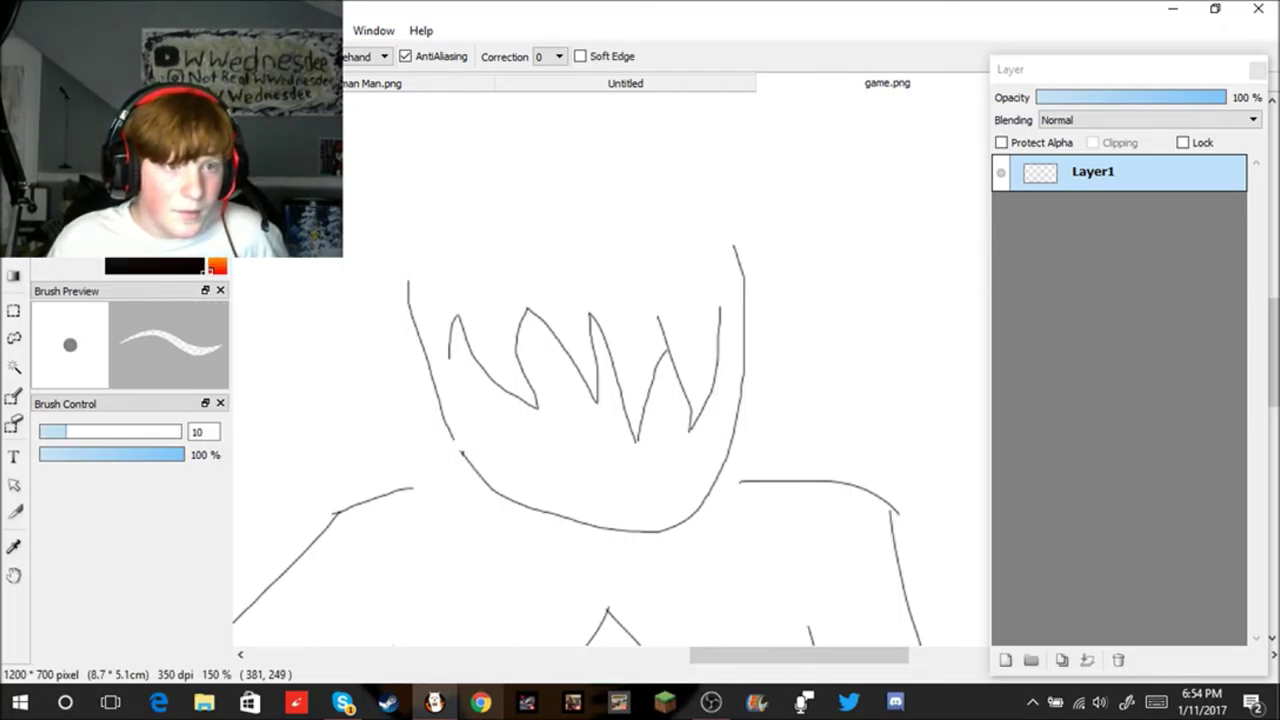
left_click(14, 397)
scroll(515, 468, "up", 2)
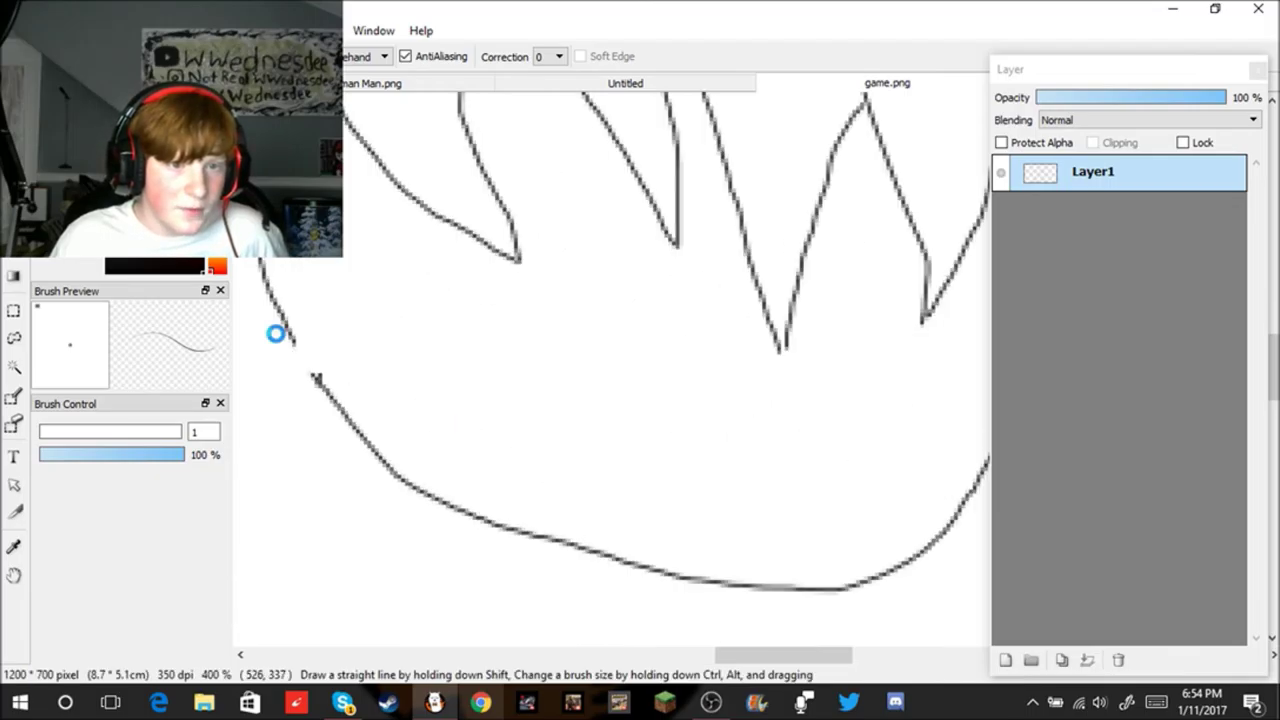
scroll(279, 337, "up", 3)
mouse_move(298, 340)
left_mouse_down()
mouse_move(385, 450)
mouse_move(391, 435)
left_mouse_up()
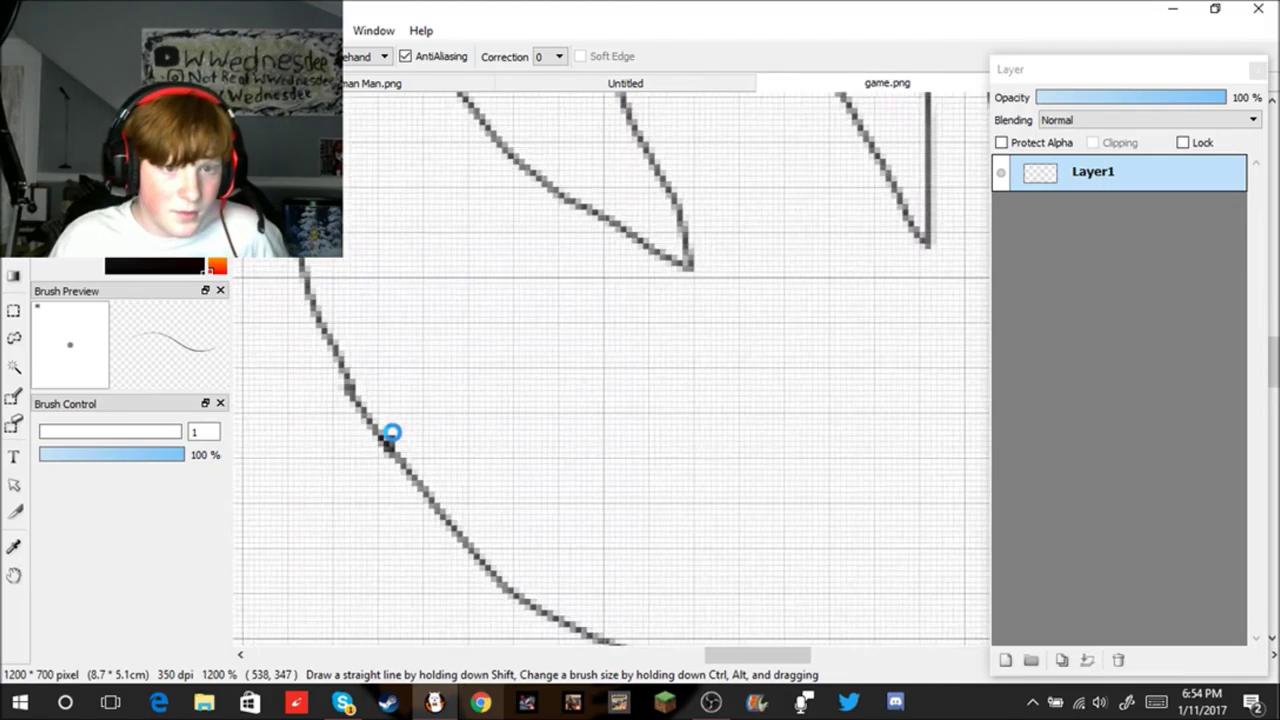
scroll(391, 435, "down", 6)
scroll(374, 257, "up", 3)
left_click_drag(391, 313, 379, 462)
scroll(432, 320, "down", 4)
scroll(431, 320, "up", 2)
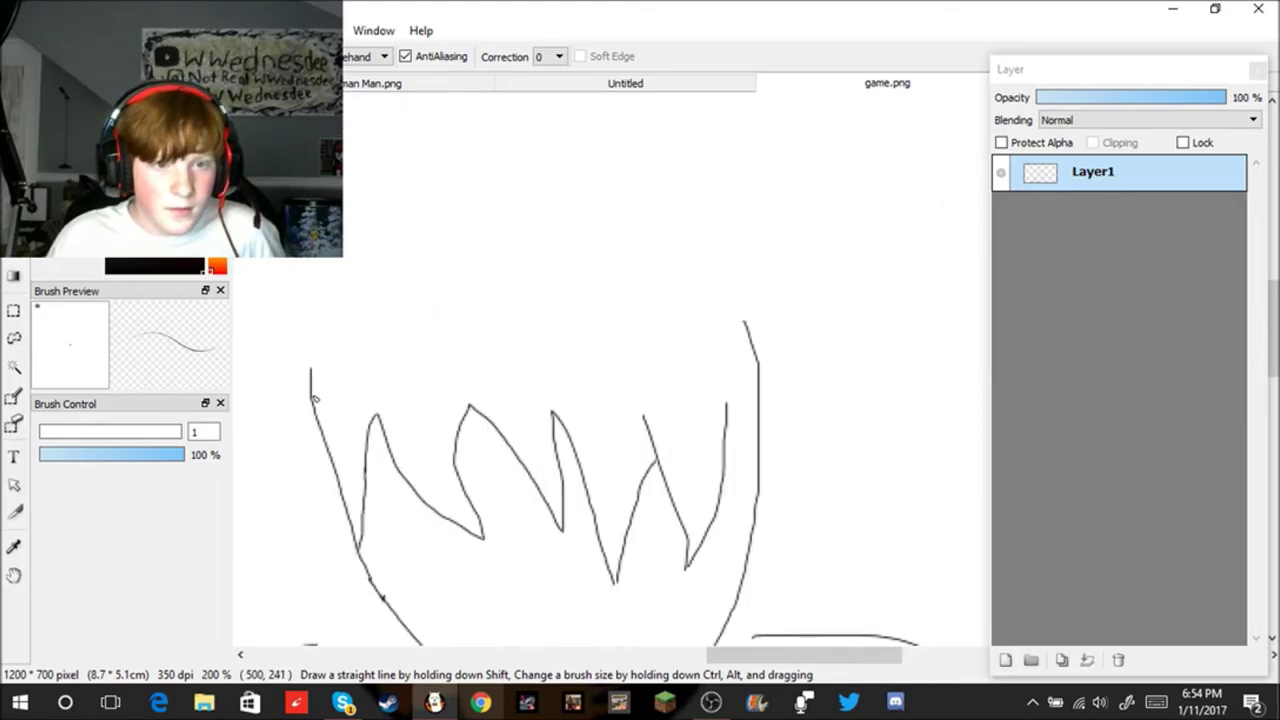
Step: Draw the cap brim above the hair, retrying the crossing line and the brim's left end
mouse_move(312, 400)
left_mouse_down()
mouse_move(689, 401)
mouse_move(770, 384)
left_mouse_up()
key("ctrl+z")
left_click_drag(316, 419, 763, 392)
key("ctrl+z")
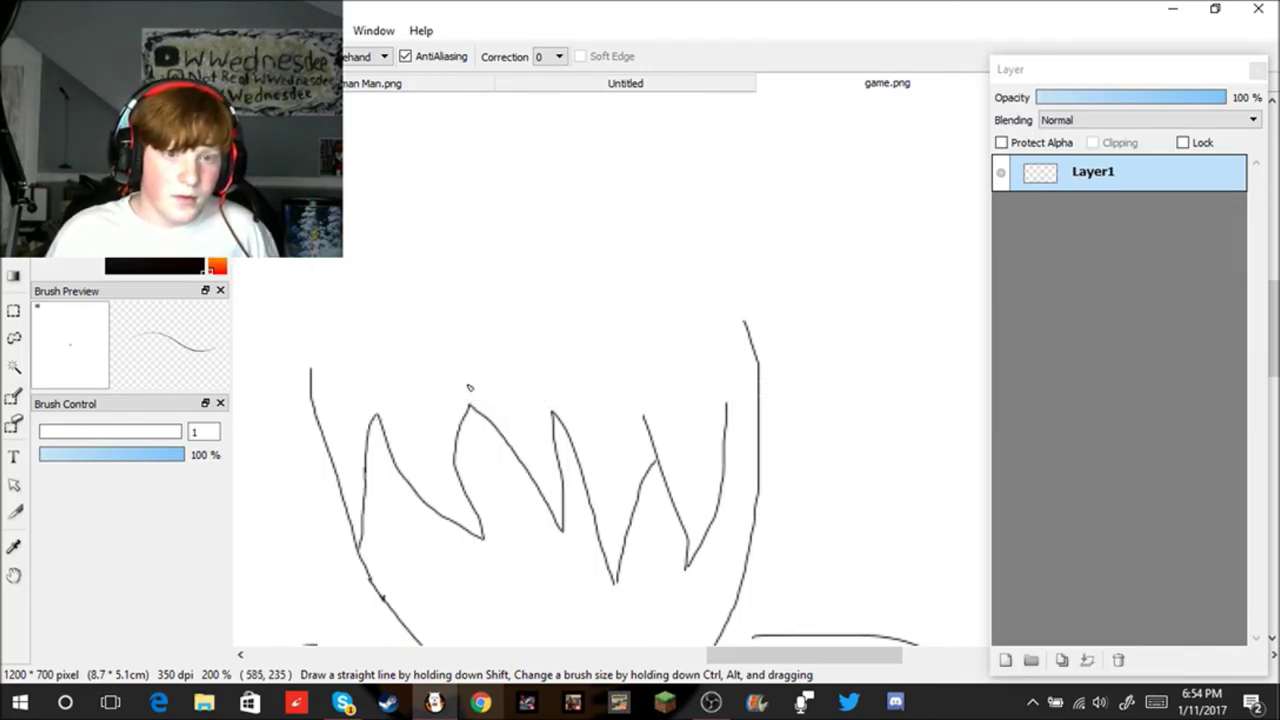
mouse_move(514, 355)
left_mouse_down()
mouse_move(604, 327)
mouse_move(806, 316)
mouse_move(721, 342)
mouse_move(555, 358)
mouse_move(488, 359)
mouse_move(355, 327)
left_mouse_up()
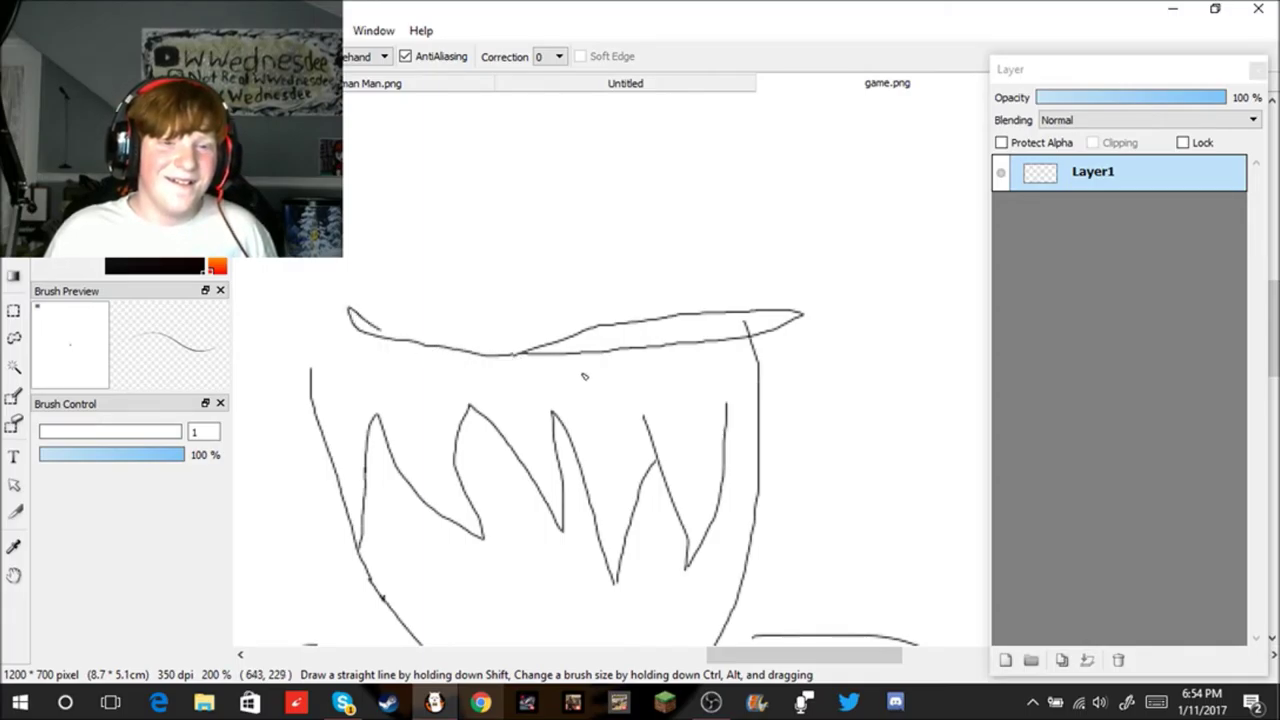
key("ctrl+z")
left_click_drag(517, 358, 294, 371)
key("ctrl+z")
mouse_move(518, 358)
left_mouse_down()
mouse_move(309, 369)
mouse_move(316, 292)
mouse_move(391, 138)
mouse_move(466, 114)
mouse_move(540, 116)
mouse_move(634, 146)
mouse_move(700, 204)
mouse_move(736, 296)
left_mouse_up()
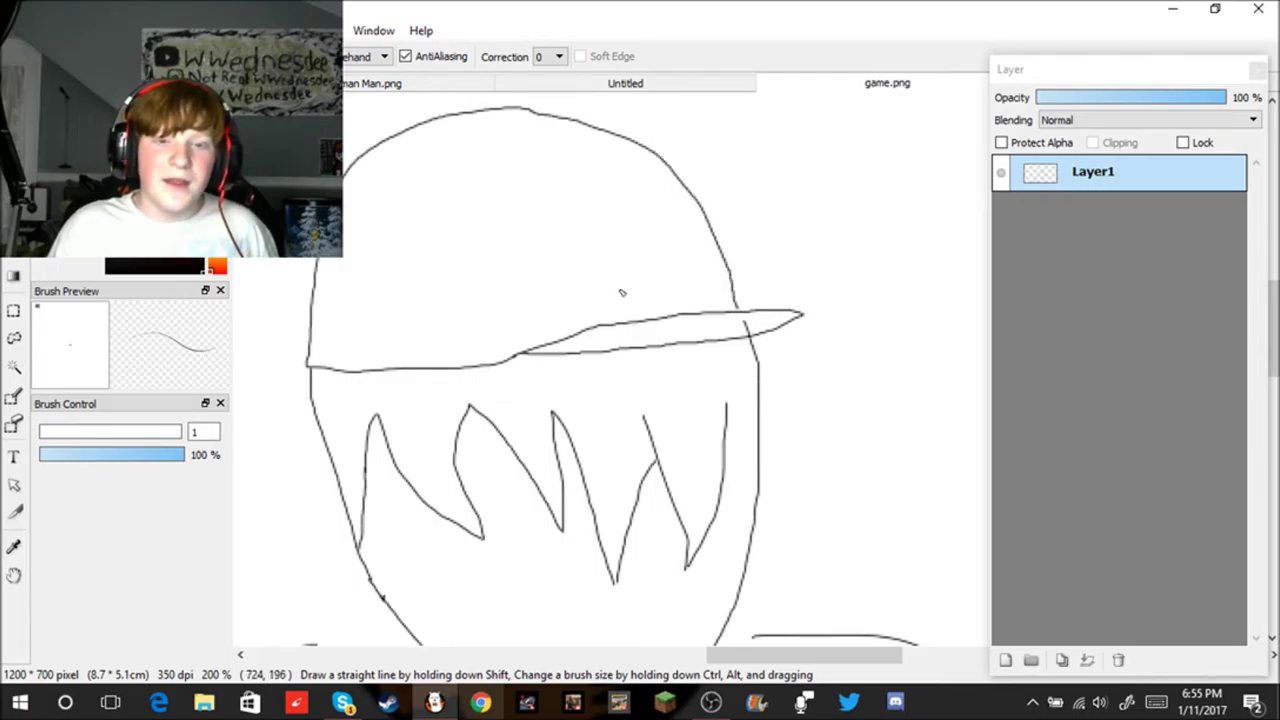
Step: Close up the brim tip and extend the head's side line below the brim
key("e")
scroll(762, 300, "up", 2)
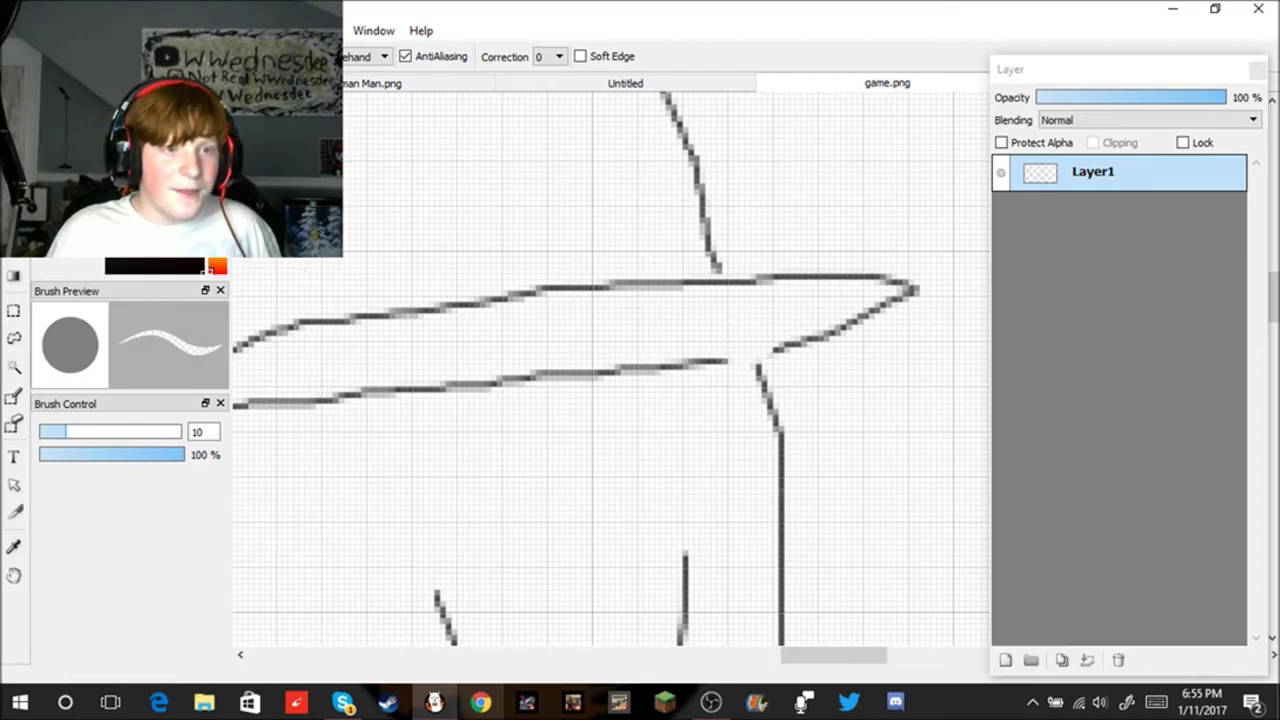
key("b")
scroll(800, 355, "up", 1)
mouse_move(736, 360)
left_mouse_down()
mouse_move(623, 385)
mouse_move(696, 394)
left_mouse_up()
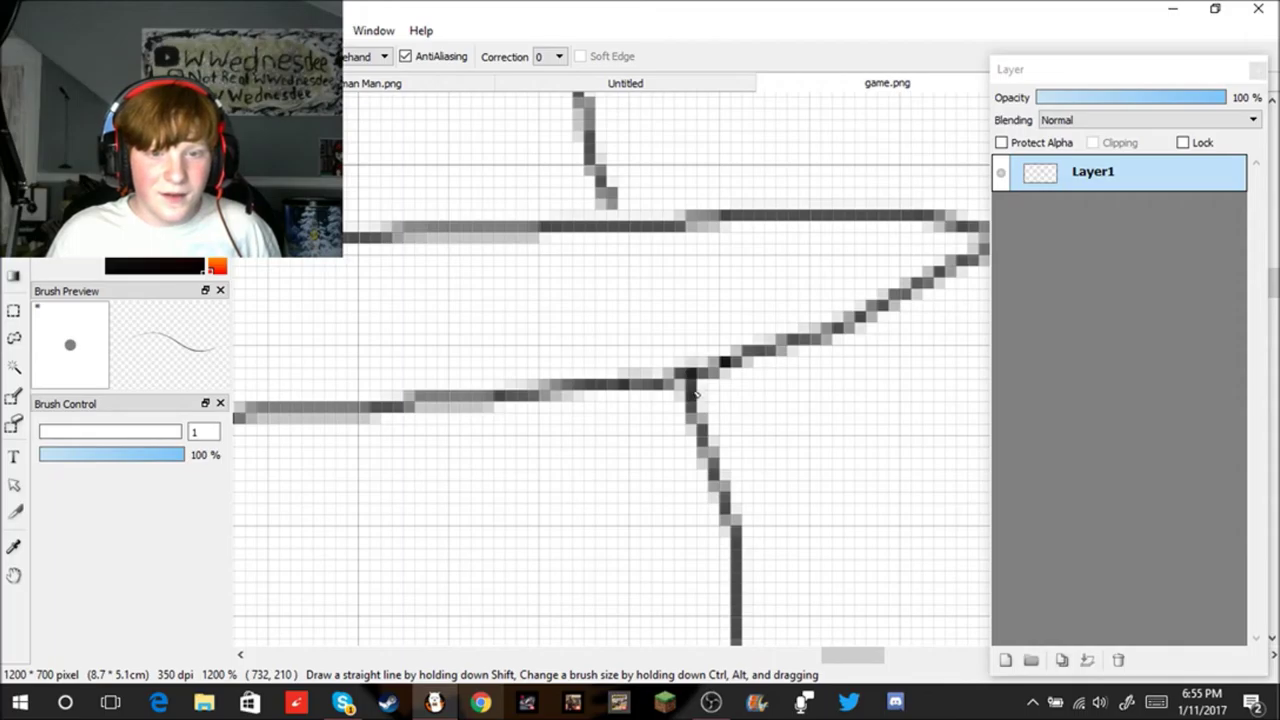
left_click_drag(593, 163, 628, 238)
scroll(620, 220, "down", 8)
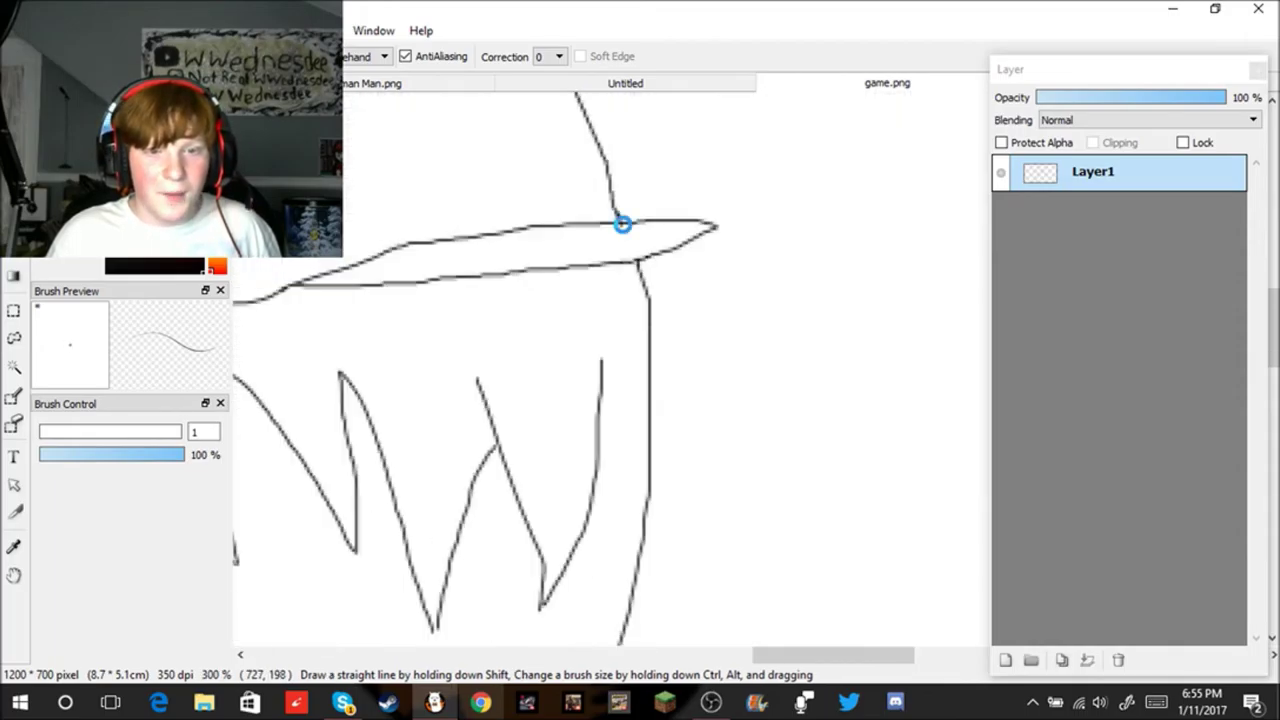
scroll(600, 210, "up", 2)
scroll(596, 212, "down", 2)
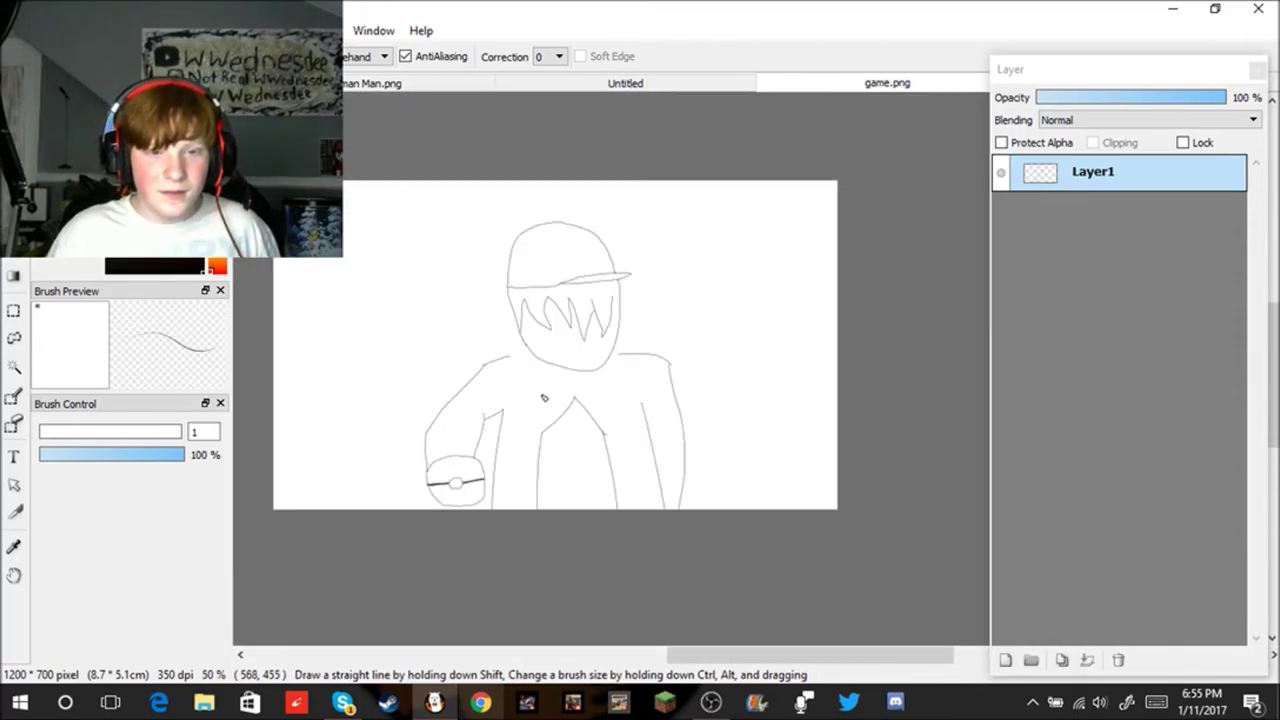
Step: Add a short line beside the chin and connect the shoulder line to the head outline
scroll(545, 398, "up", 3)
scroll(527, 375, "up", 1)
left_click_drag(362, 200, 516, 201)
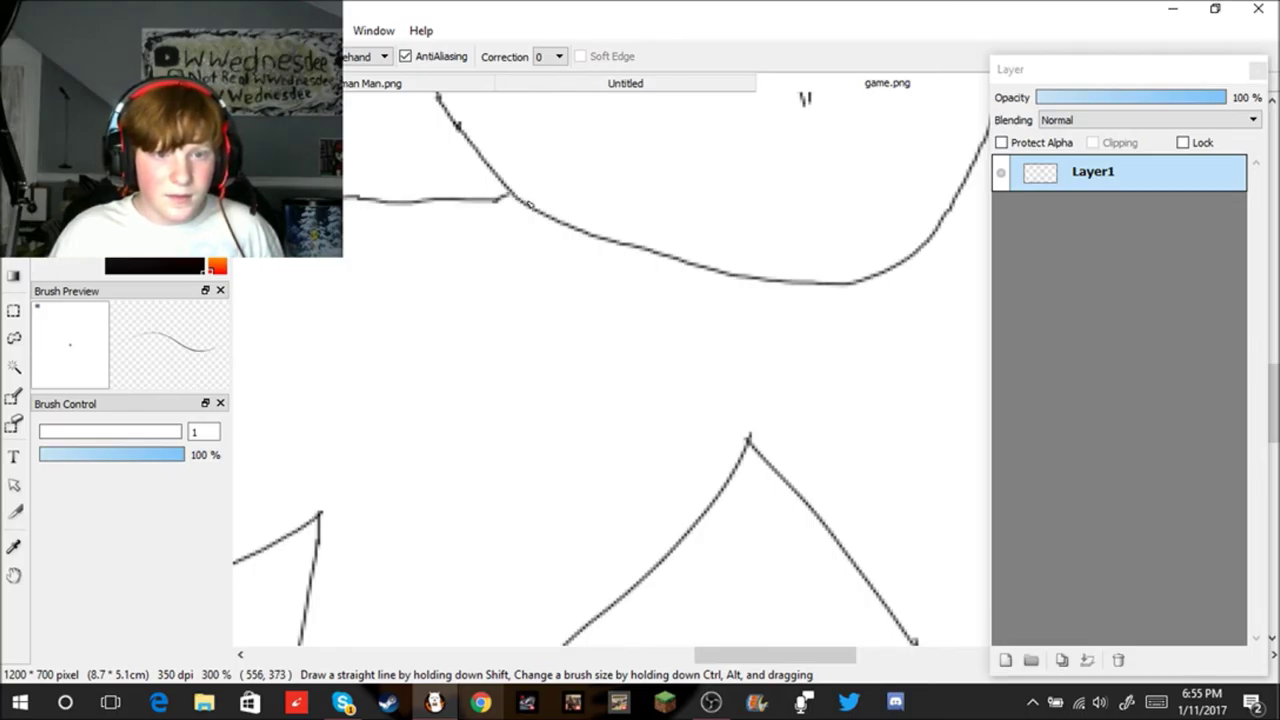
scroll(737, 226, "down", 5)
scroll(723, 237, "up", 3)
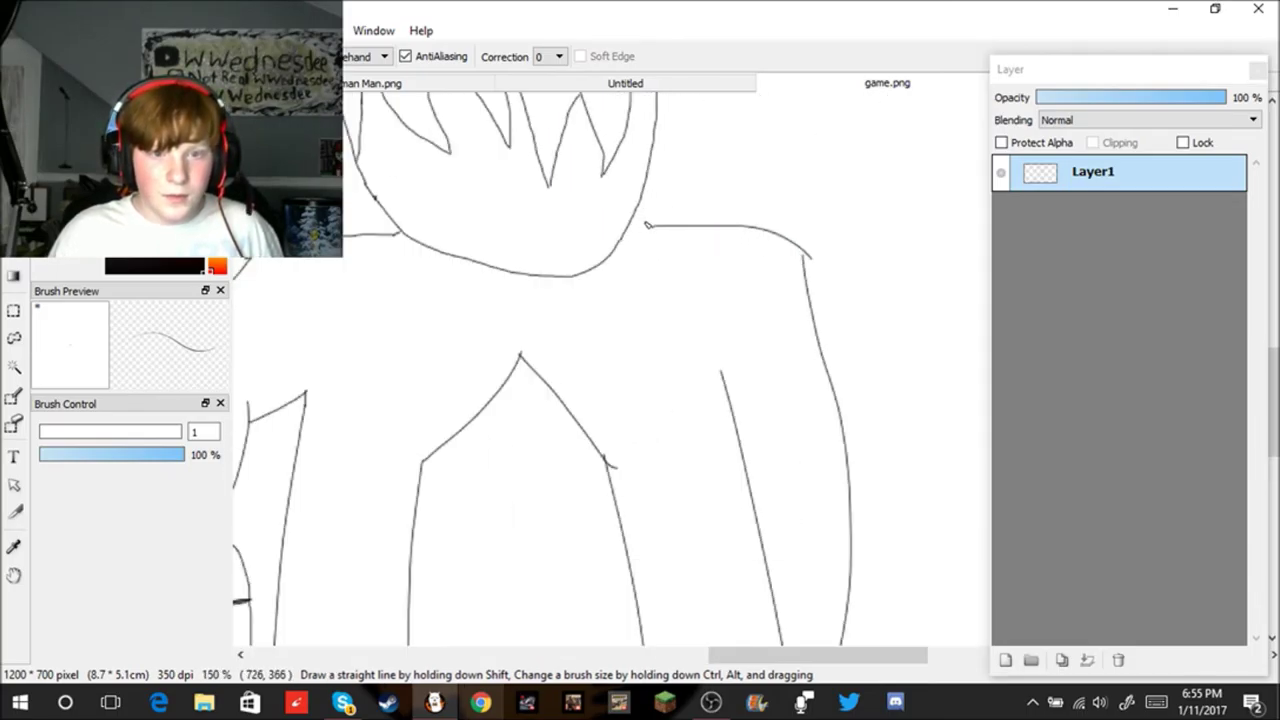
left_click_drag(659, 231, 623, 232)
scroll(690, 248, "down", 4)
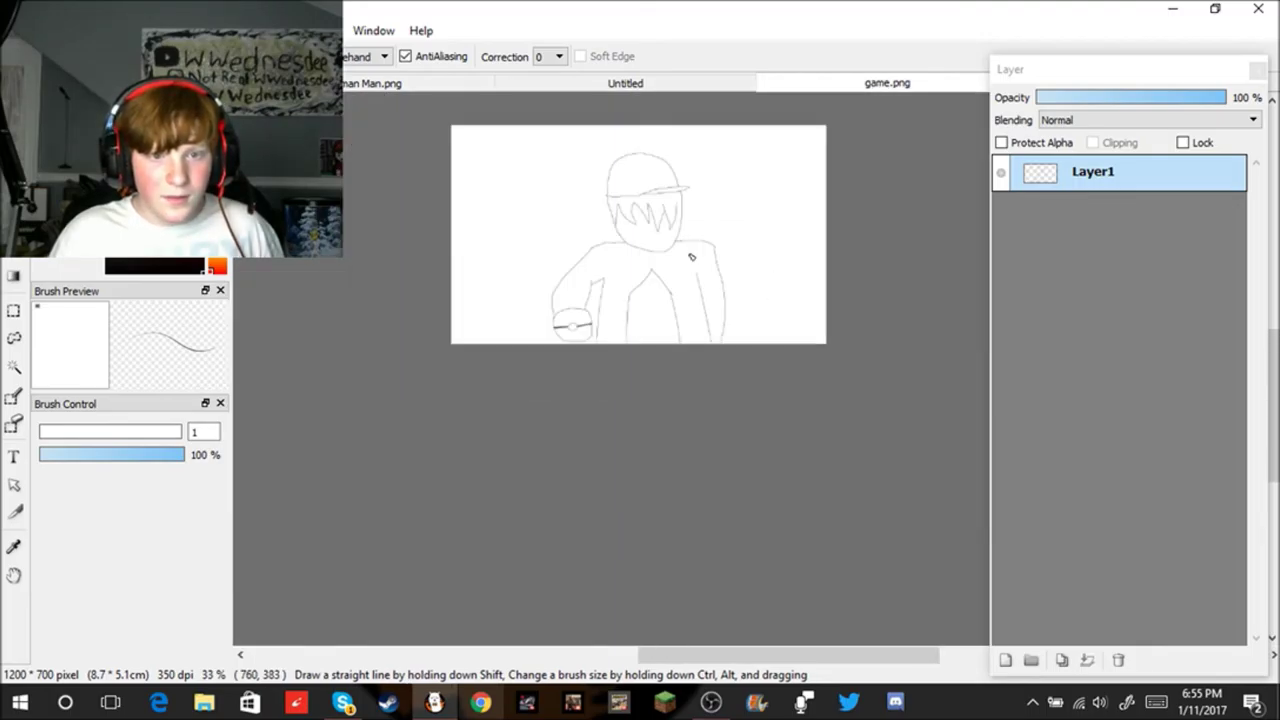
scroll(685, 250, "down", 1)
scroll(594, 238, "up", 2)
scroll(600, 223, "up", 1)
scroll(603, 197, "down", 3)
scroll(594, 186, "up", 4)
Step: Outline the left and right visor lens boxes
mouse_move(518, 417)
left_mouse_down()
mouse_move(518, 484)
mouse_move(642, 470)
left_mouse_up()
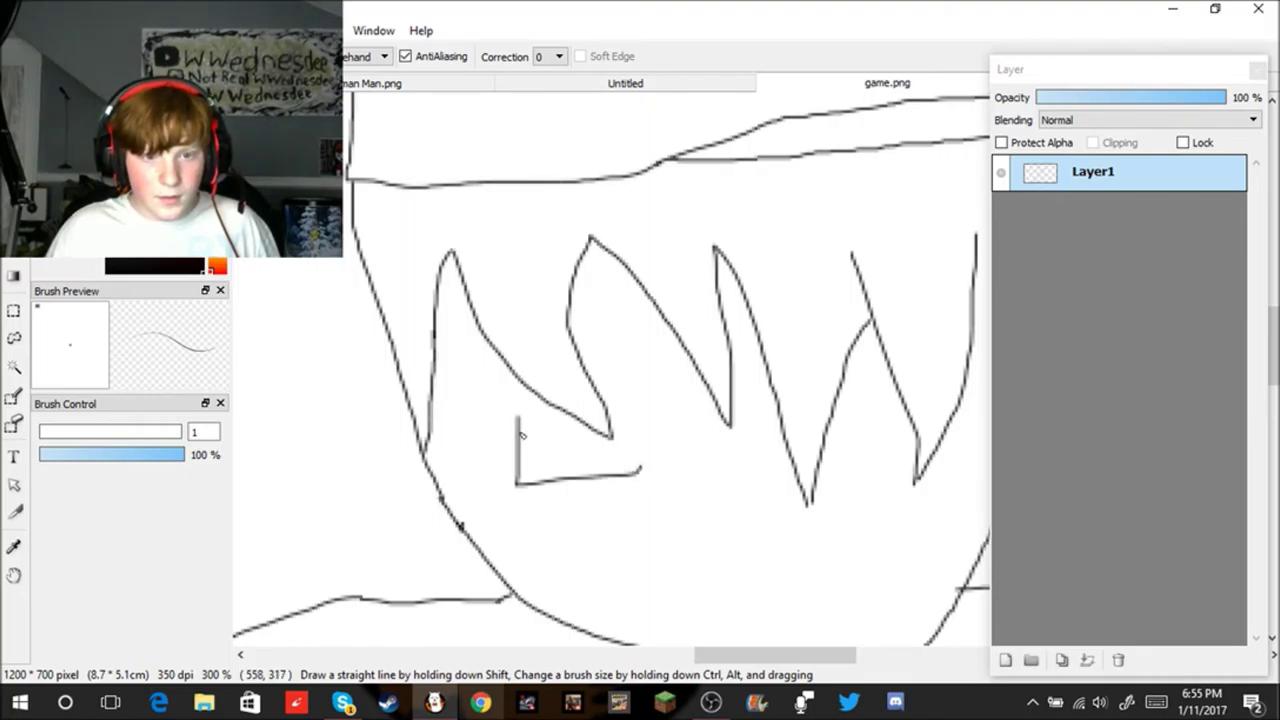
left_click_drag(518, 424, 520, 398)
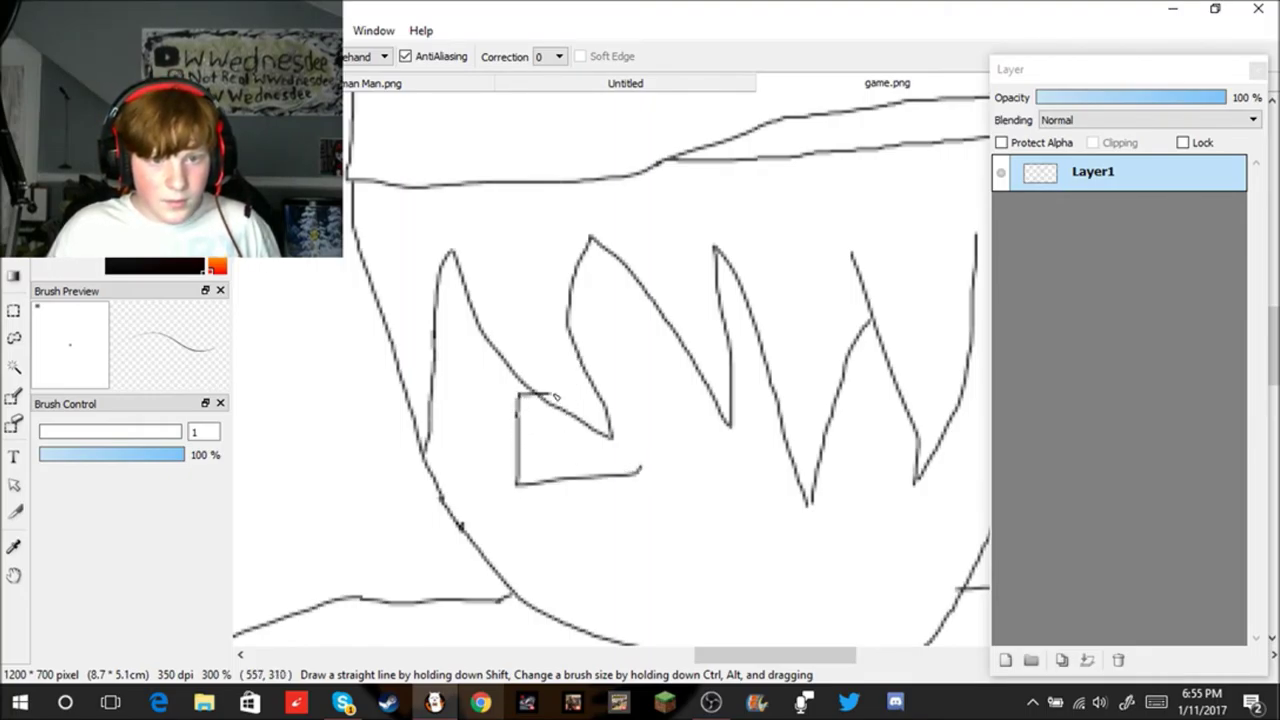
key("ctrl+z")
key("ctrl+z")
key("ctrl+z")
key("ctrl+z")
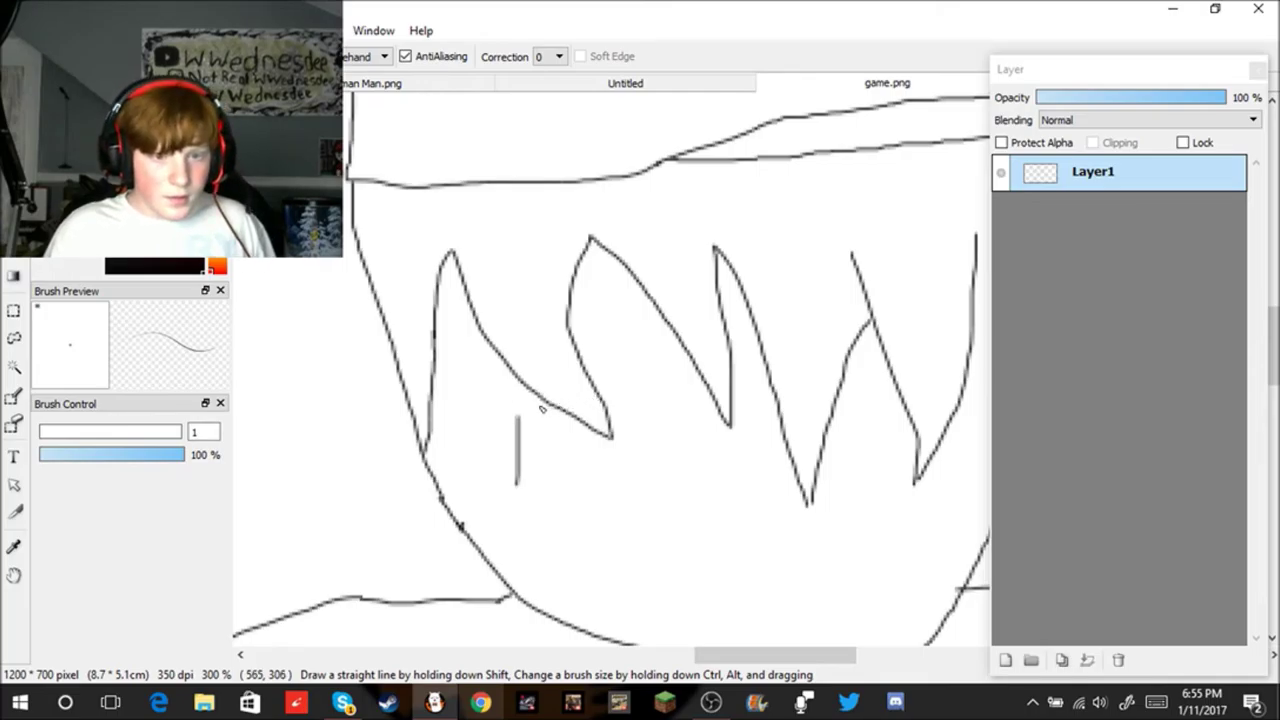
mouse_move(504, 378)
left_mouse_down()
mouse_move(508, 444)
mouse_move(654, 466)
mouse_move(647, 392)
mouse_move(527, 382)
left_mouse_up()
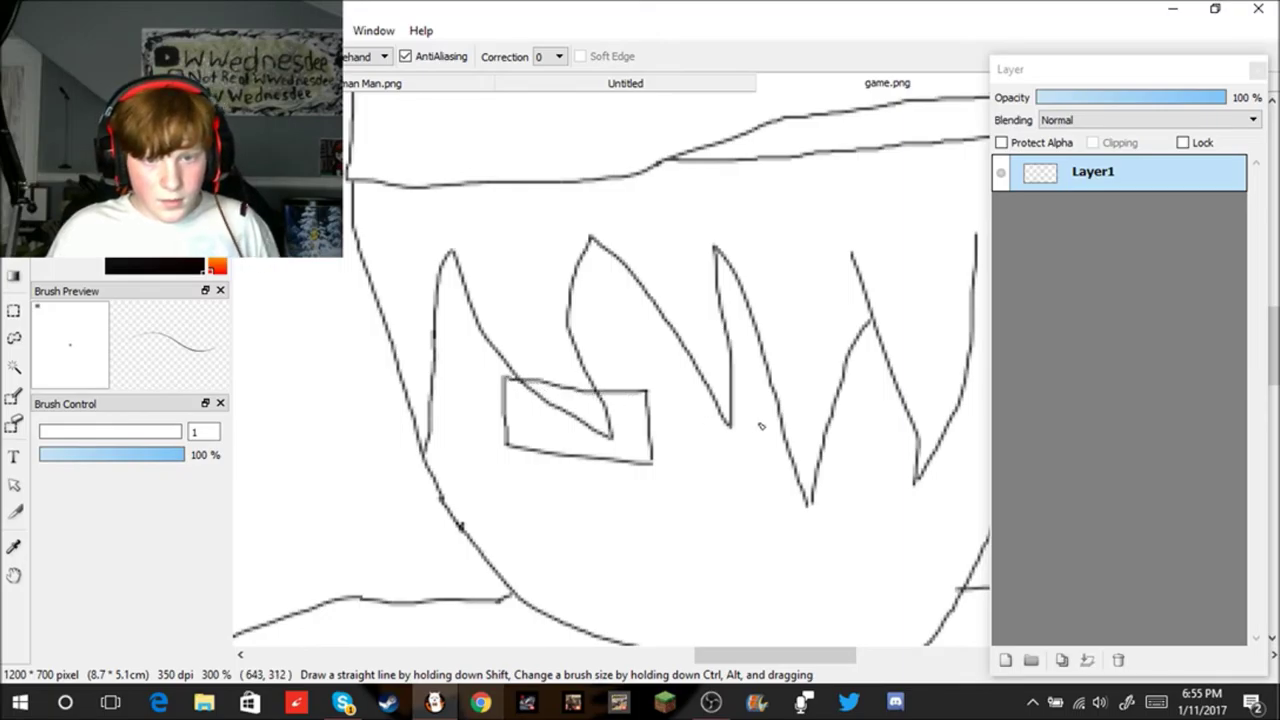
scroll(760, 425, "down", 4)
scroll(815, 420, "up", 4)
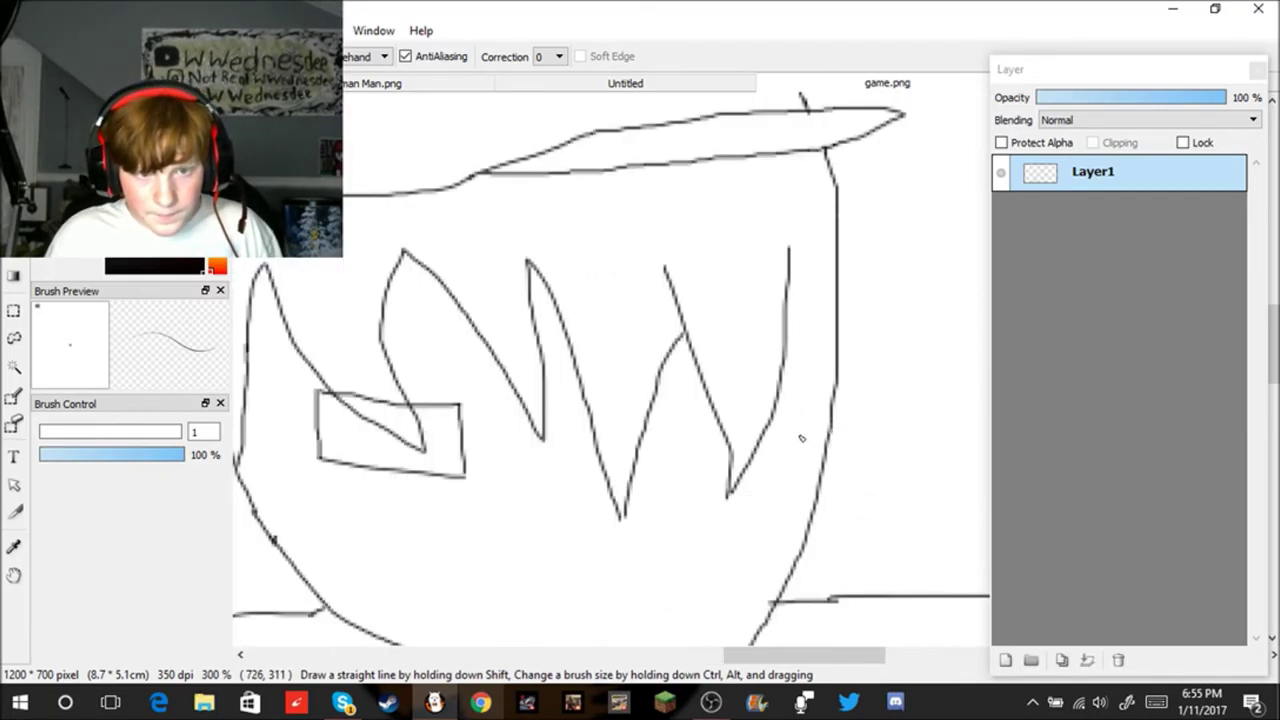
mouse_move(664, 419)
left_mouse_down()
mouse_move(805, 417)
mouse_move(798, 503)
mouse_move(660, 488)
mouse_move(664, 424)
left_mouse_up()
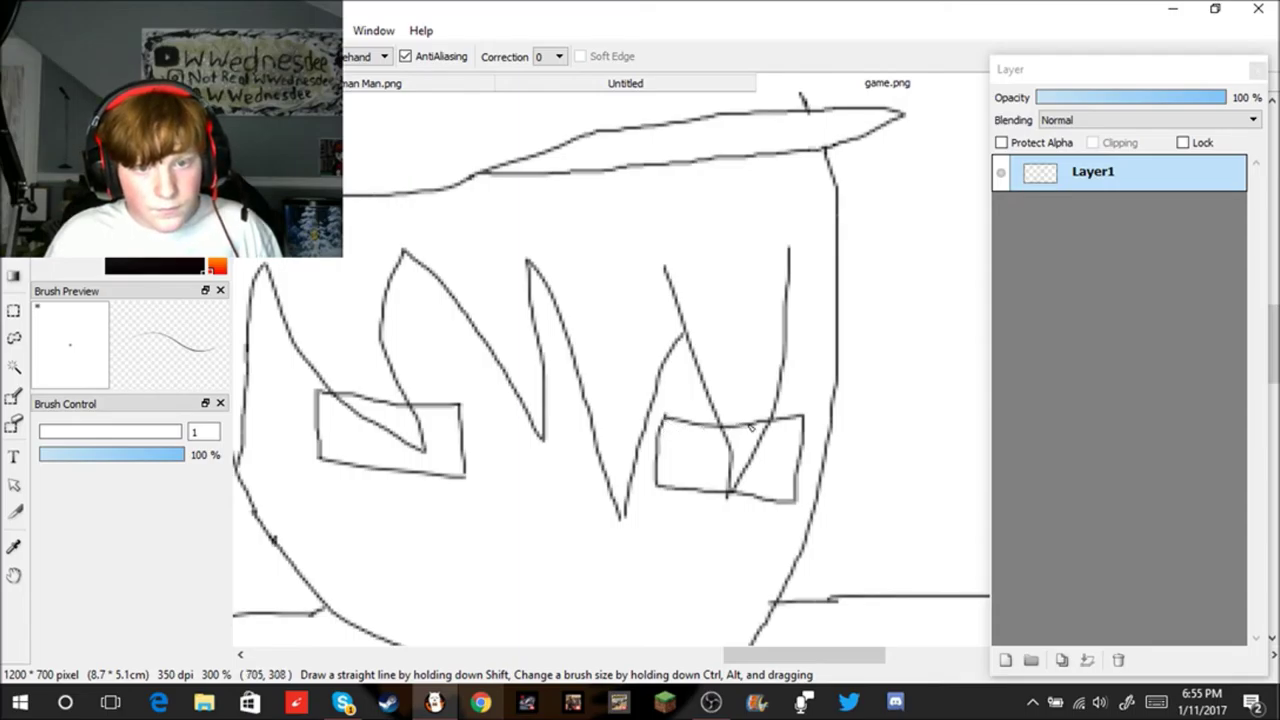
Step: Draw the vertical iris lines in the right eye and darken its middle line
scroll(751, 429, "up", 1)
mouse_move(692, 428)
left_mouse_down()
mouse_move(683, 476)
mouse_move(699, 515)
left_mouse_up()
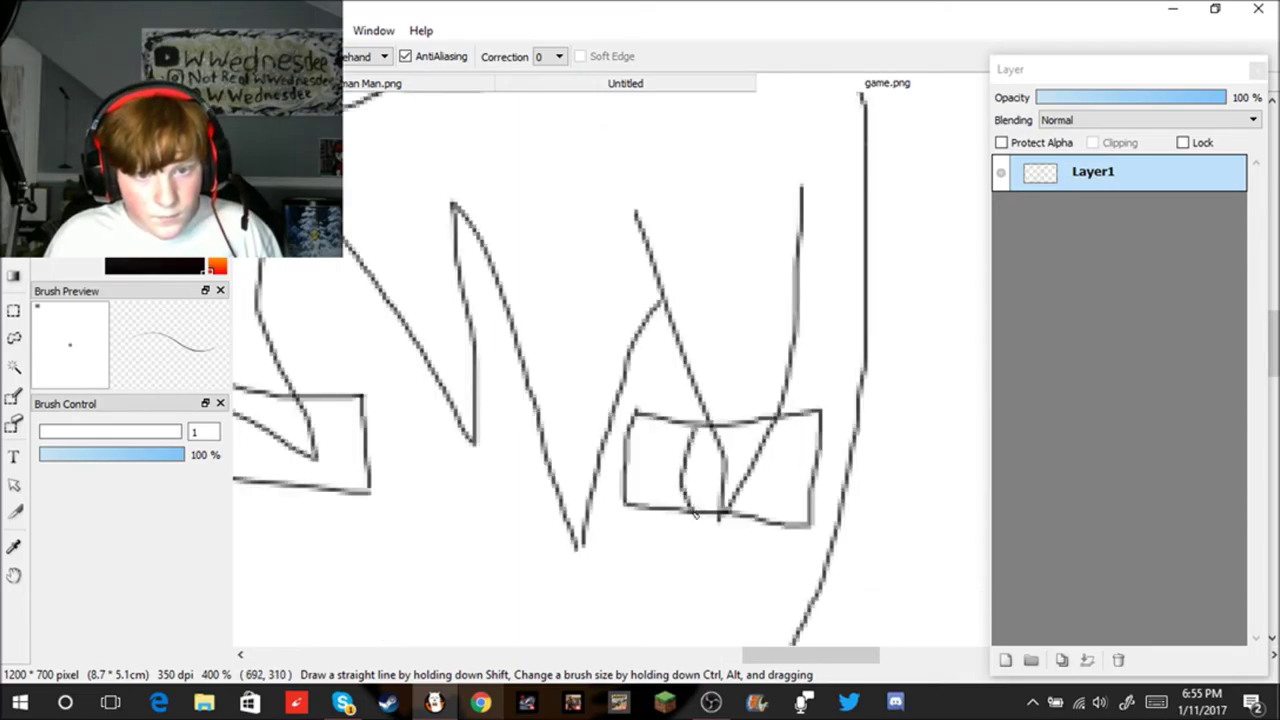
left_click_drag(783, 424, 772, 527)
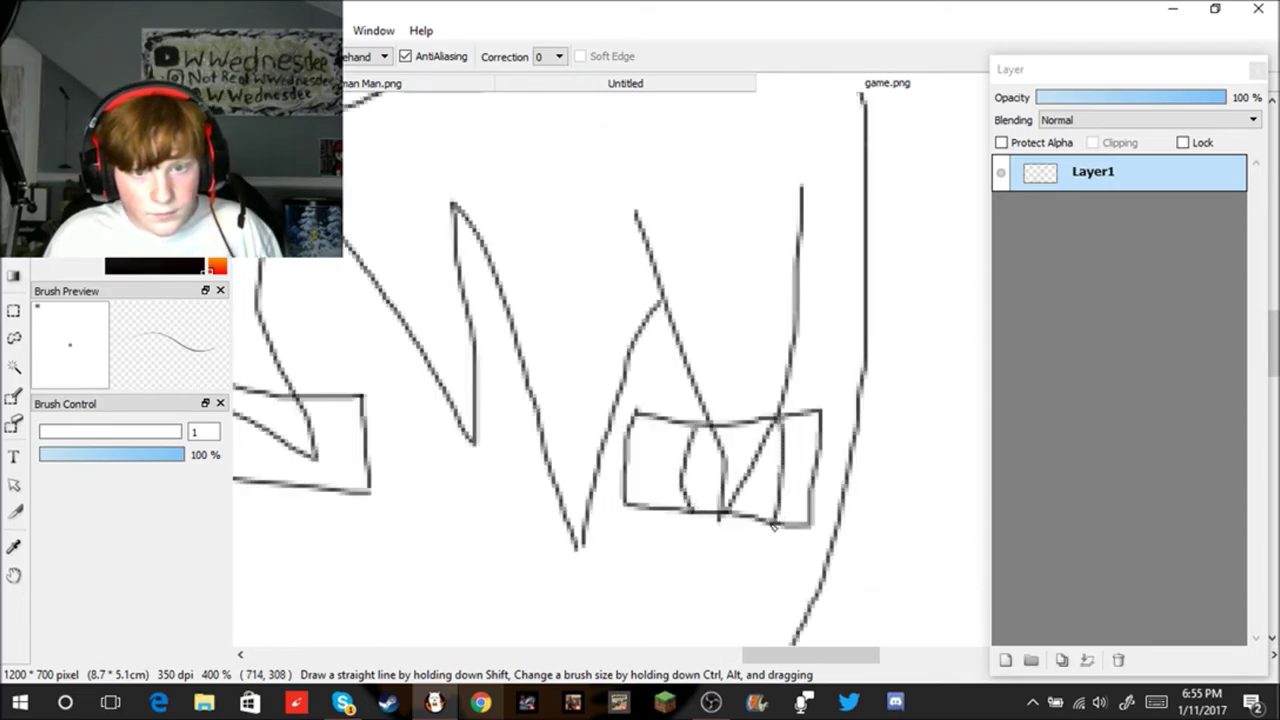
key("ctrl+z")
left_click_drag(778, 431, 761, 518)
scroll(760, 501, "down", 1)
scroll(756, 480, "up", 4)
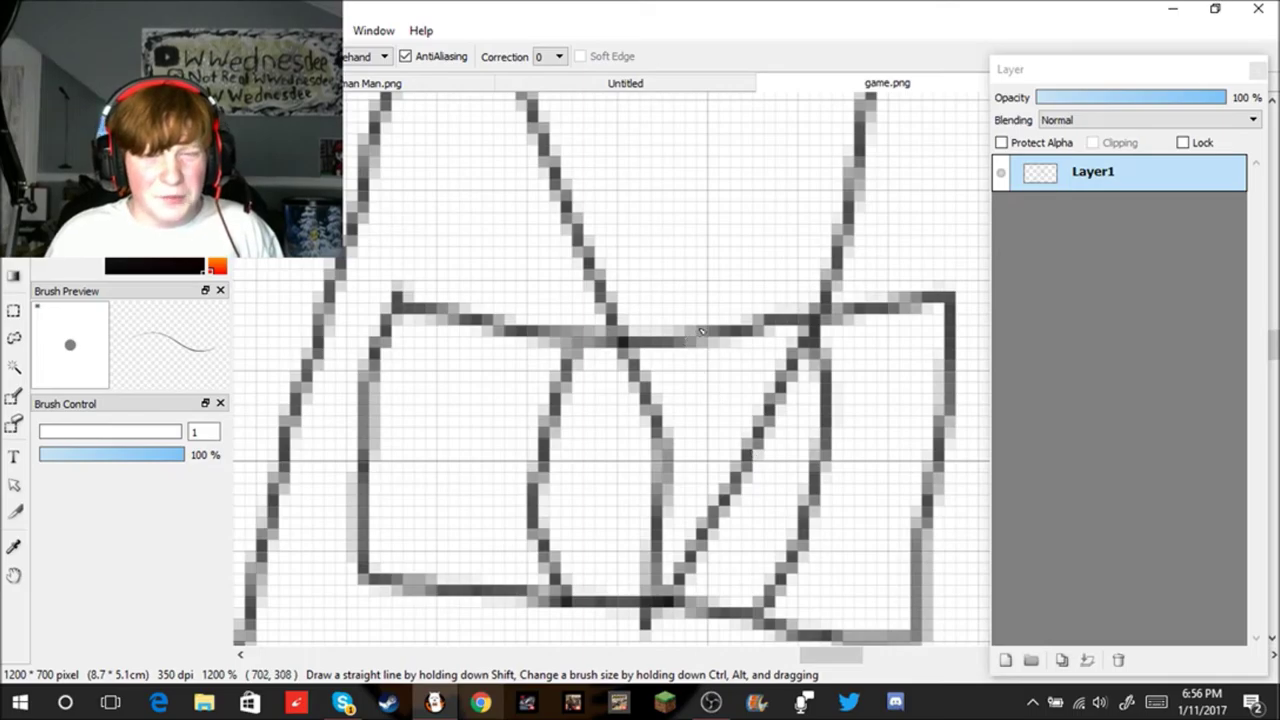
mouse_move(646, 421)
left_mouse_down()
mouse_move(647, 504)
mouse_move(651, 421)
mouse_move(632, 514)
left_mouse_up()
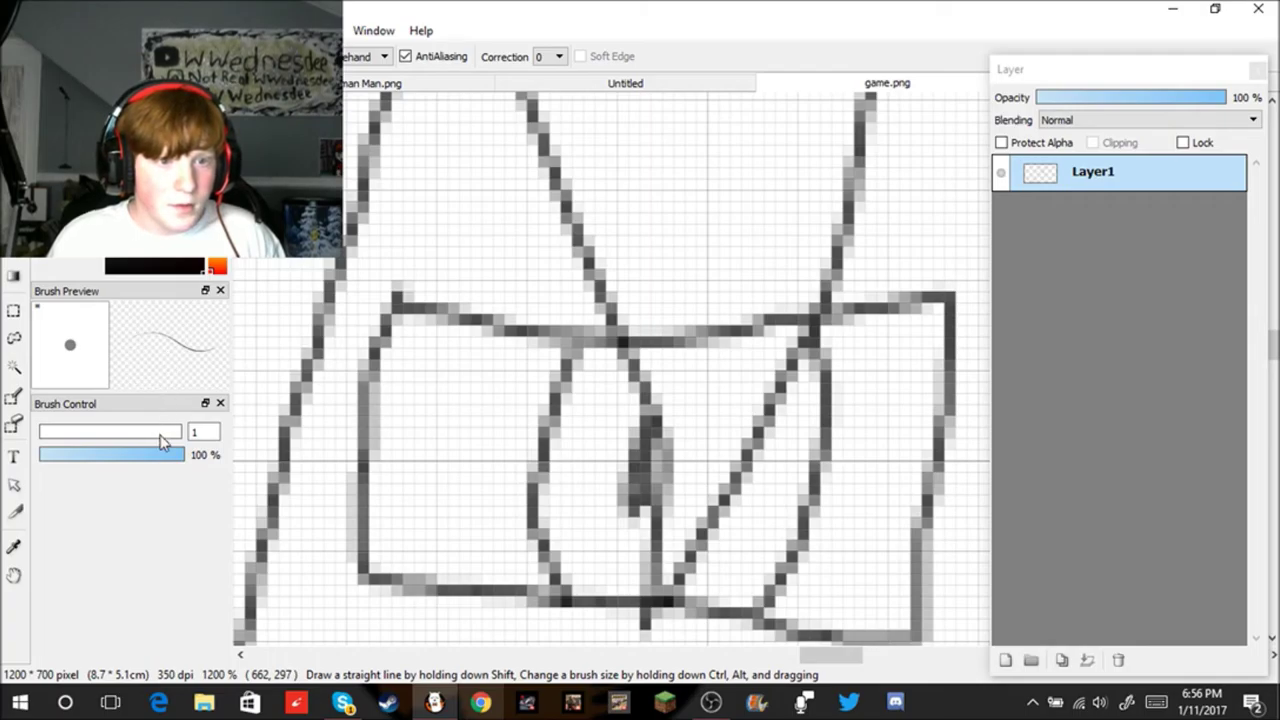
scroll(589, 436, "down", 8)
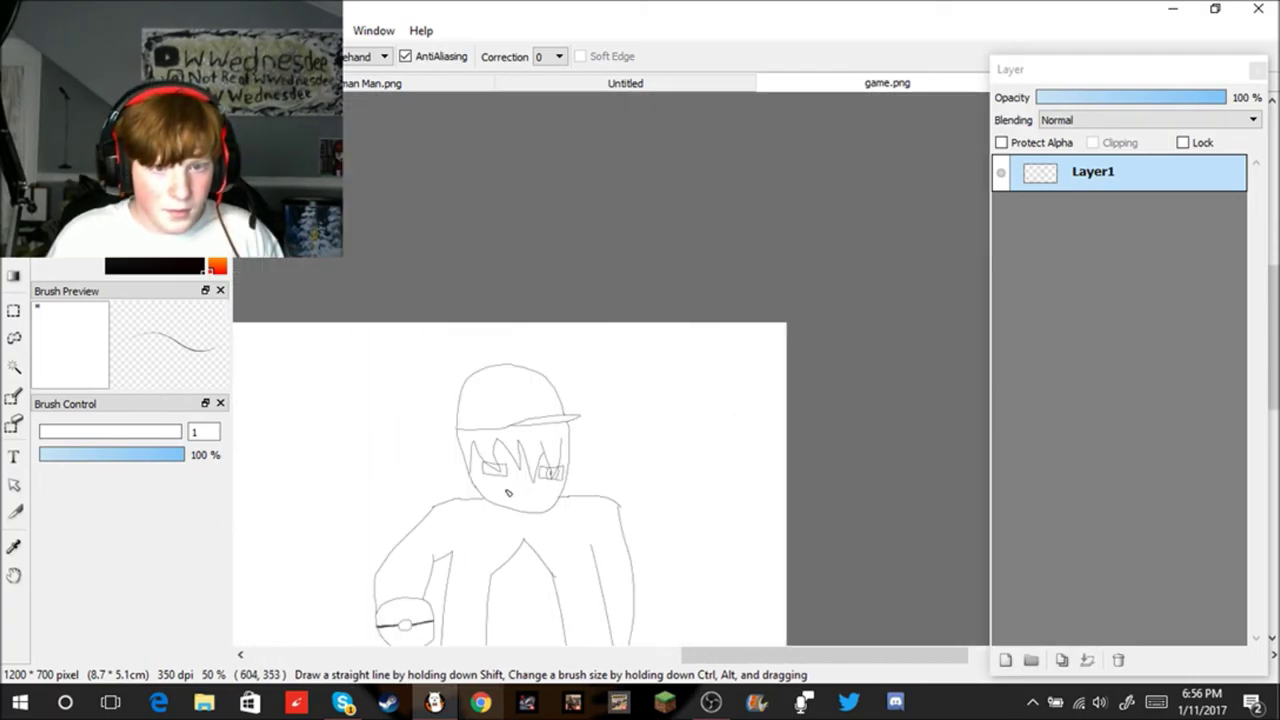
scroll(497, 502, "up", 6)
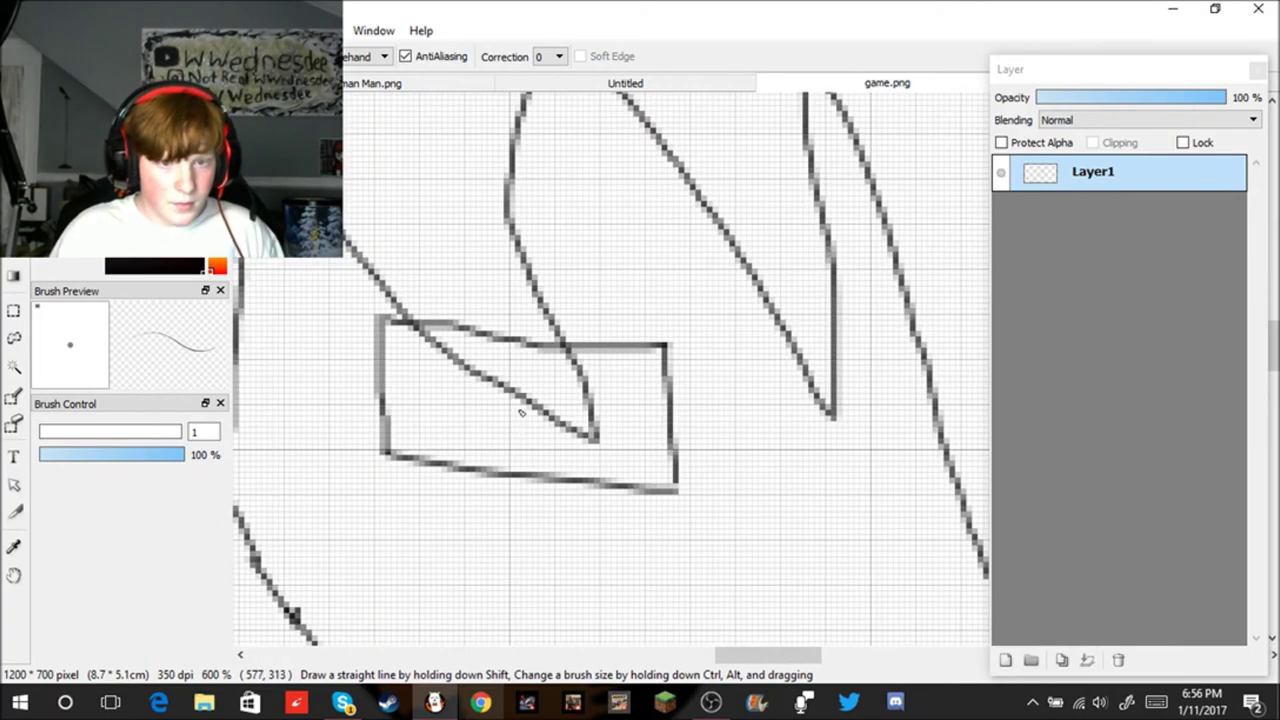
Step: Draw the iris edge and a filled dark pupil in the left eye
mouse_move(499, 388)
left_mouse_down()
mouse_move(485, 422)
mouse_move(493, 477)
left_mouse_up()
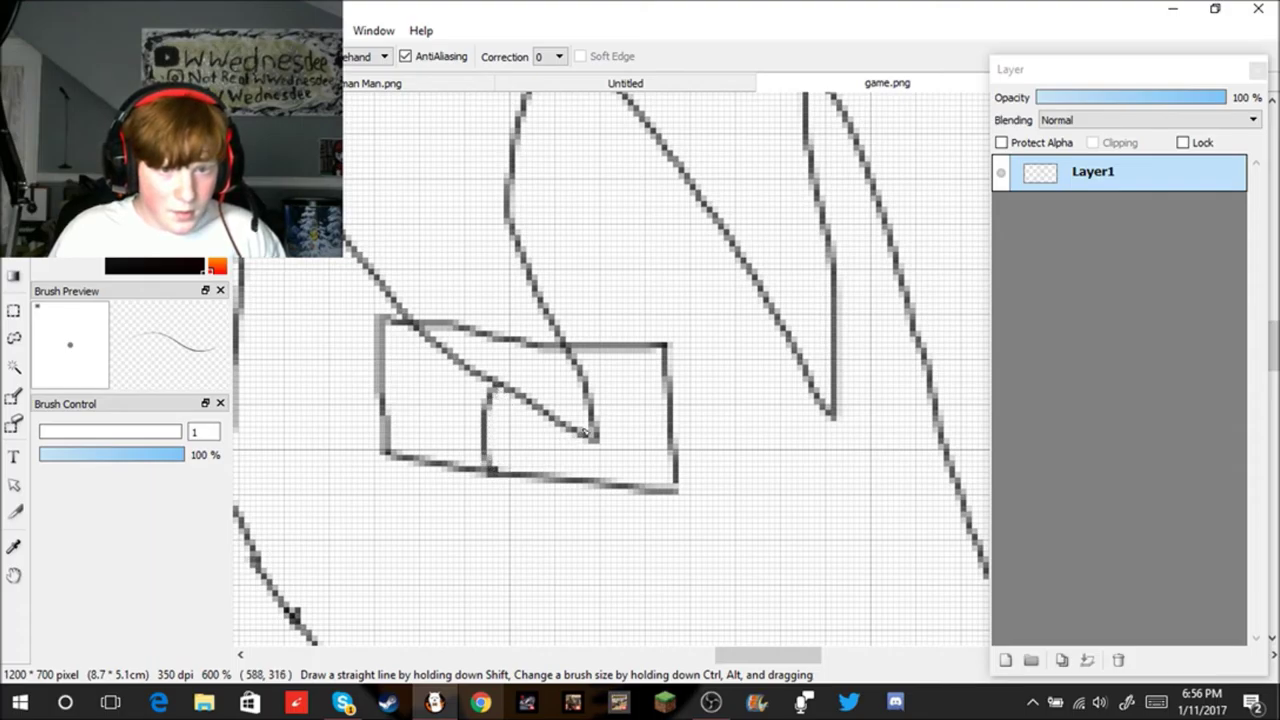
mouse_move(595, 448)
left_mouse_down()
mouse_move(597, 480)
mouse_move(600, 440)
left_mouse_up()
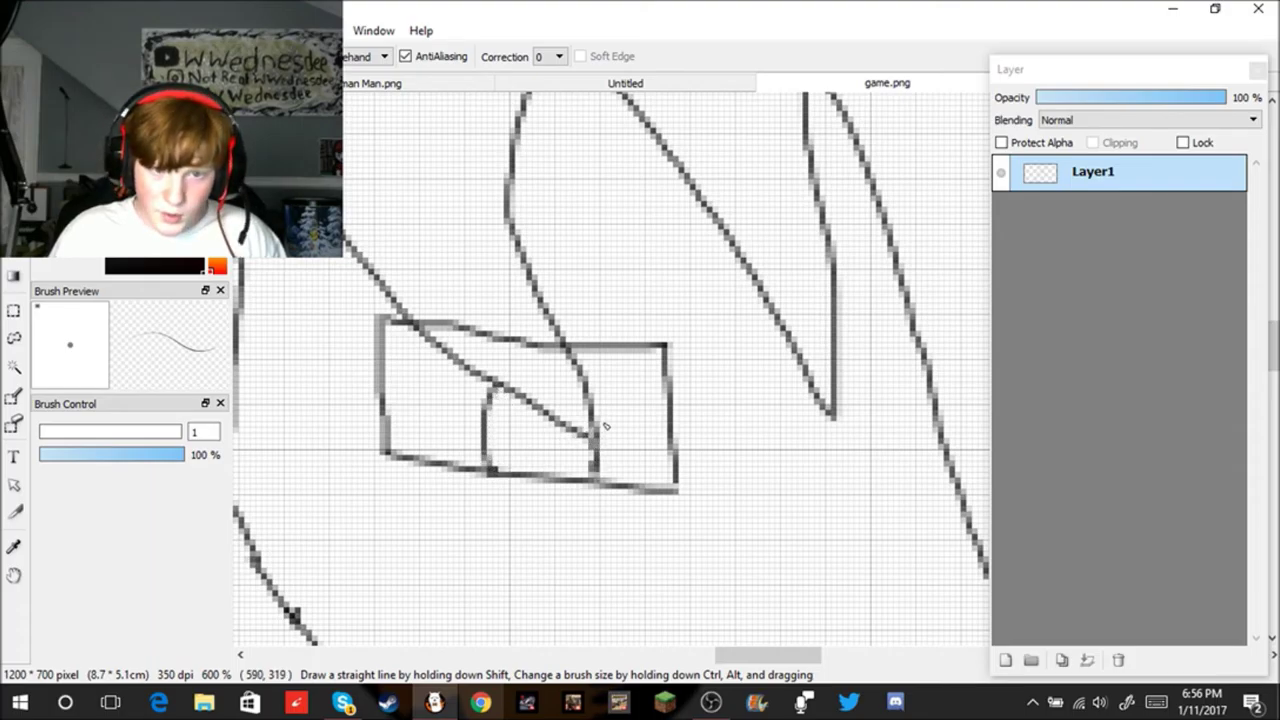
scroll(546, 434, "up", 2)
mouse_move(525, 400)
left_mouse_down()
mouse_move(499, 457)
mouse_move(562, 482)
mouse_move(624, 462)
mouse_move(613, 428)
left_mouse_up()
key("ctrl+z")
mouse_move(528, 381)
left_mouse_down()
mouse_move(533, 471)
mouse_move(558, 472)
mouse_move(565, 416)
mouse_move(531, 444)
mouse_move(538, 410)
mouse_move(540, 466)
left_mouse_up()
mouse_move(535, 420)
left_mouse_down()
mouse_move(541, 479)
mouse_move(545, 389)
mouse_move(519, 398)
mouse_move(543, 447)
left_mouse_up()
Step: Redraw the fold line running down the front of the jacket
scroll(543, 447, "down", 10)
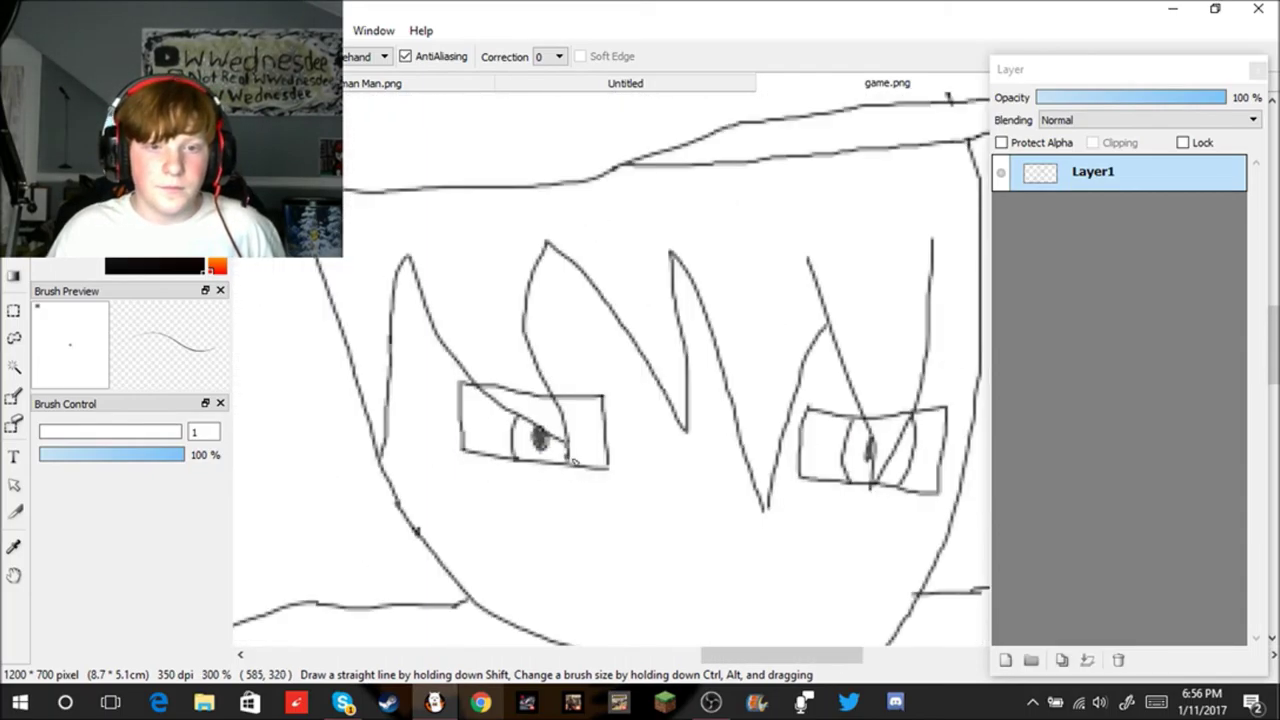
scroll(683, 530, "up", 4)
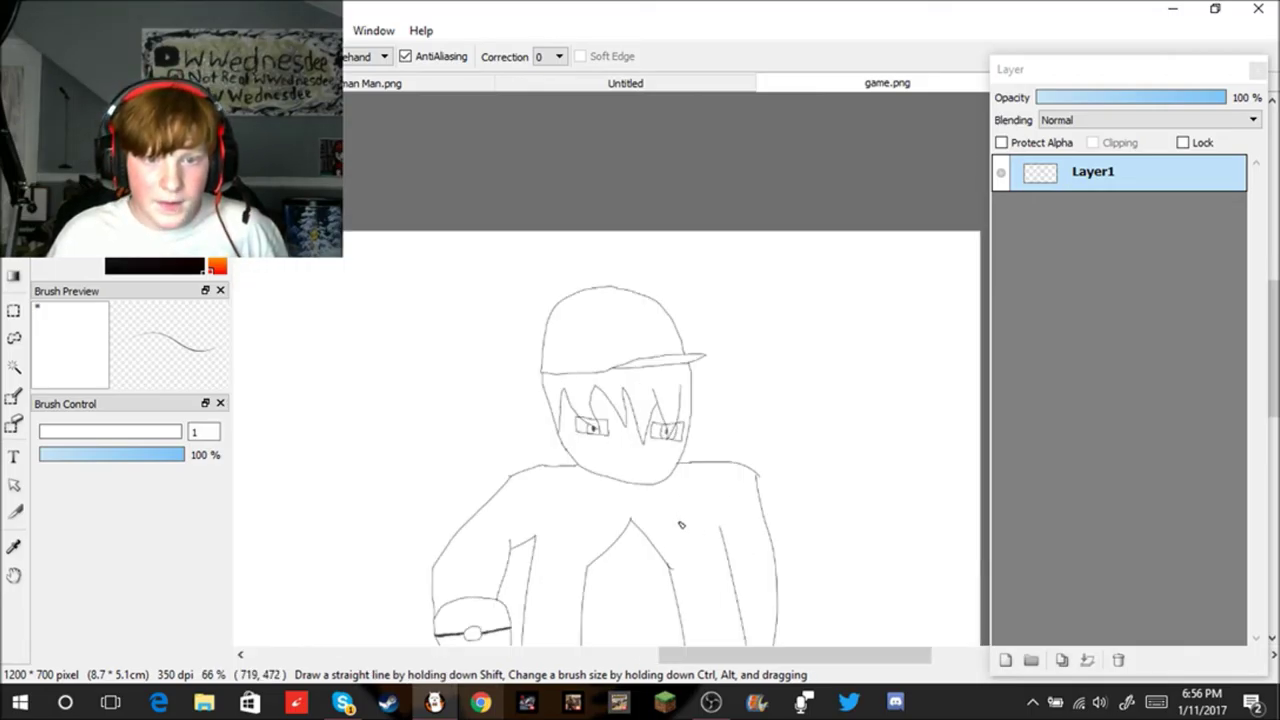
scroll(565, 520, "up", 3)
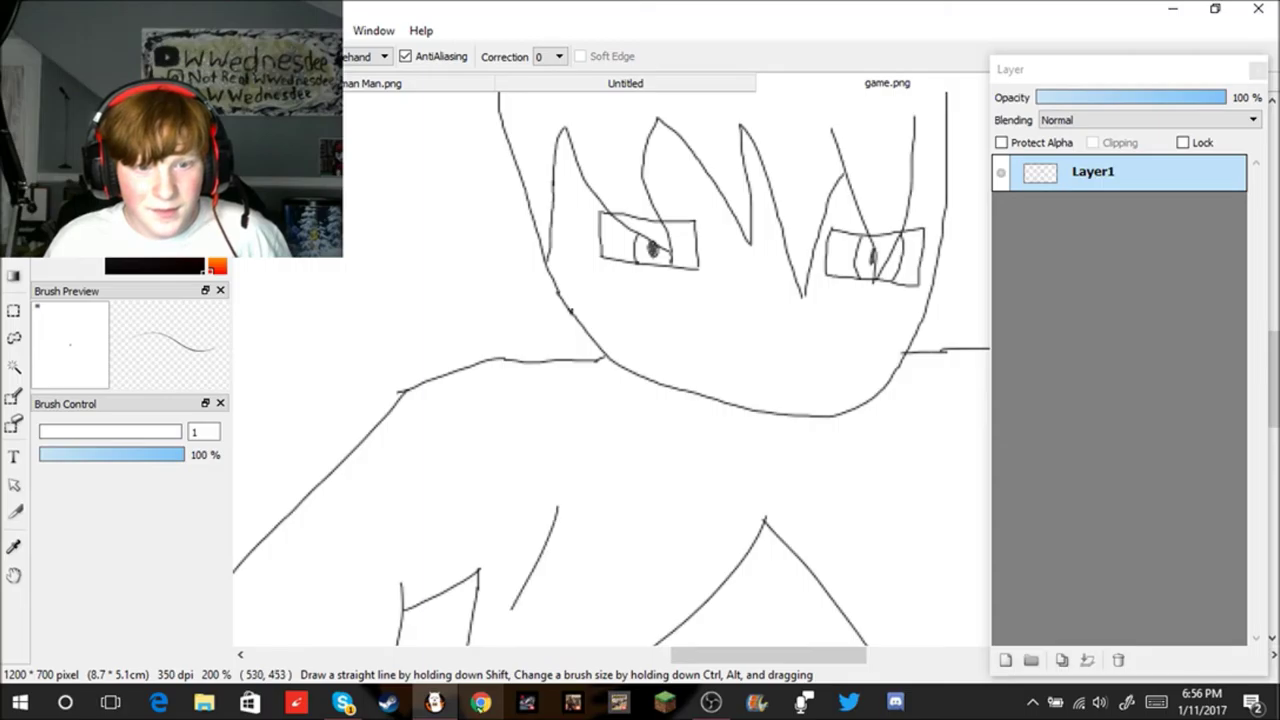
scroll(595, 552, "down", 4)
scroll(655, 591, "up", 3)
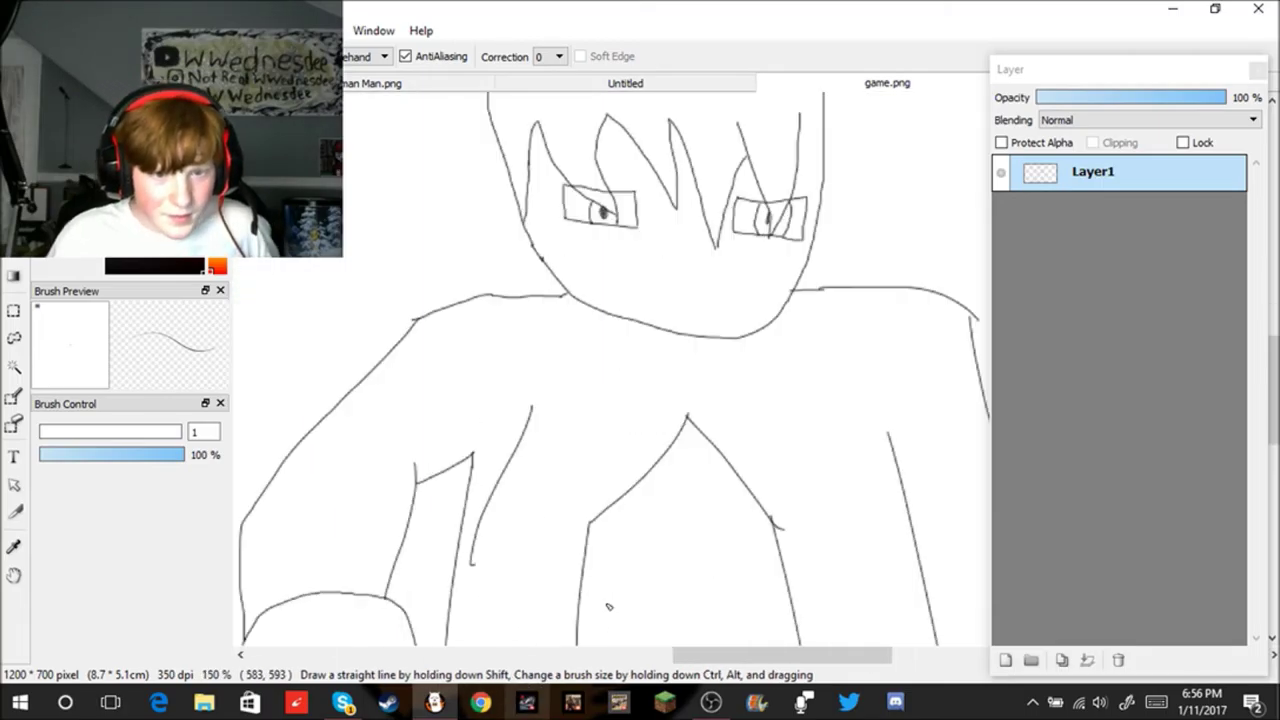
key("ctrl+z")
left_click_drag(545, 408, 530, 562)
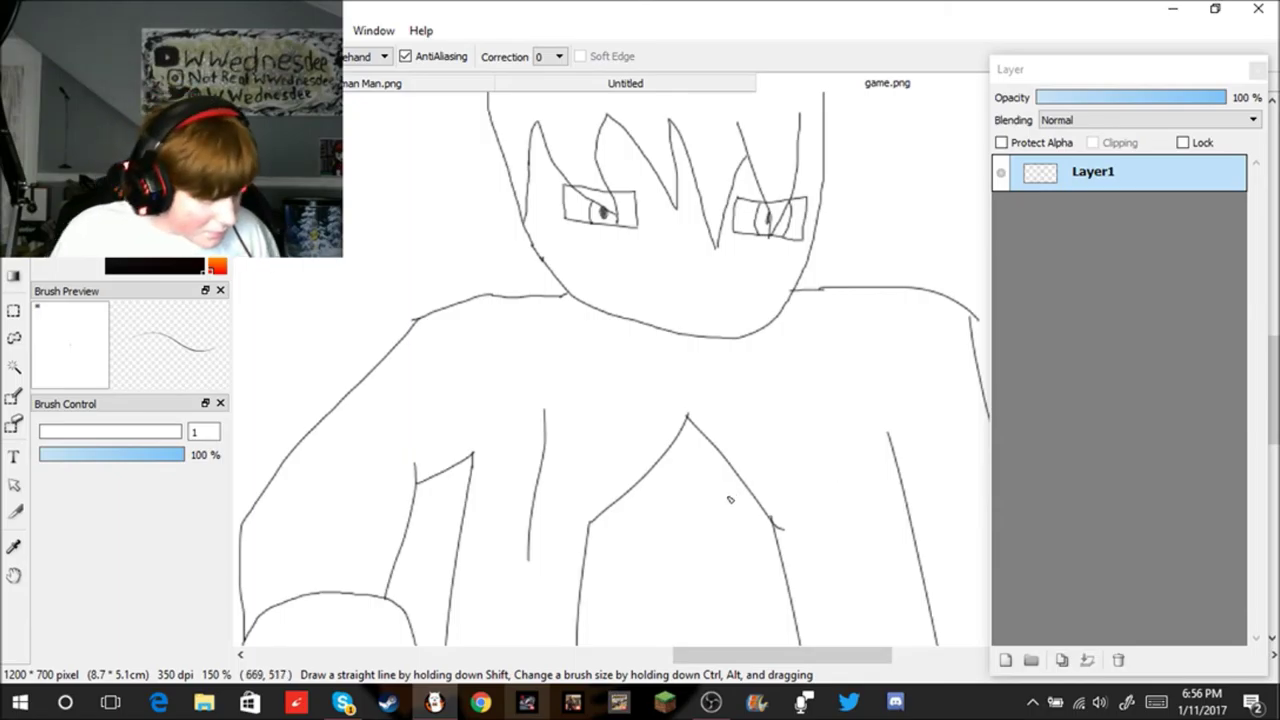
key("ctrl+z")
left_click_drag(632, 412, 511, 634)
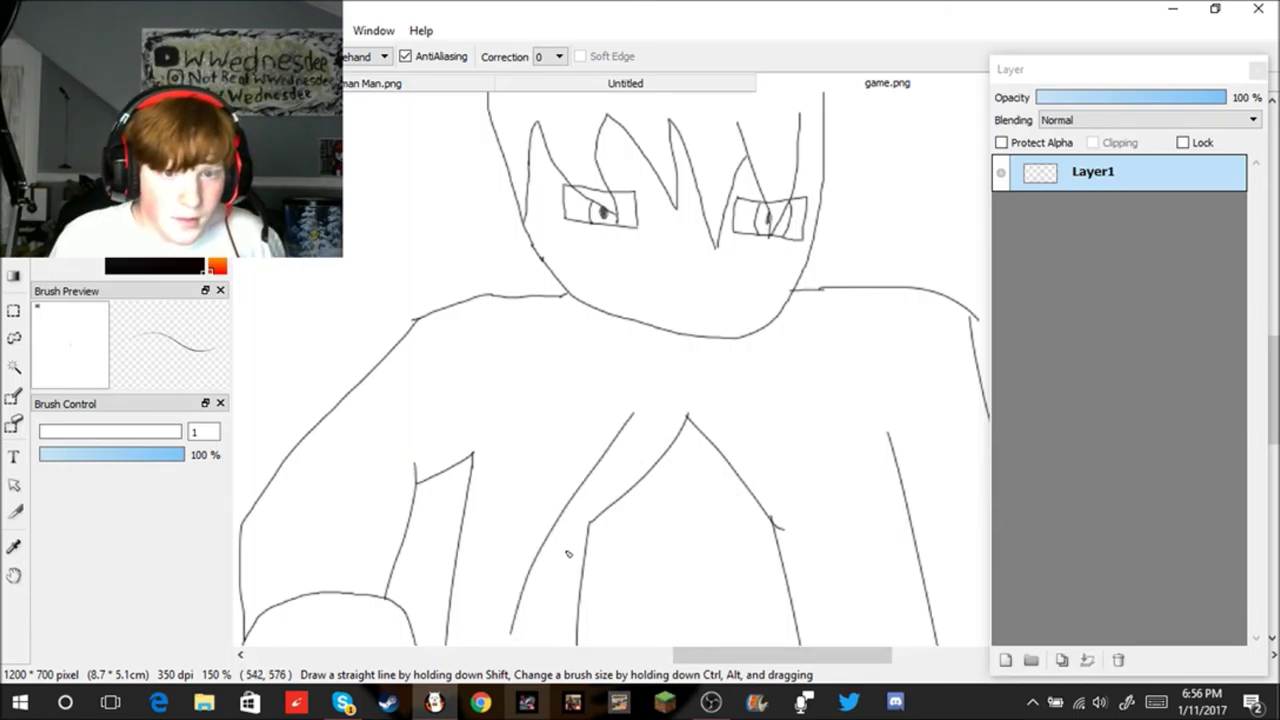
Step: Extend the nose line downward and draw a small mouth beneath it
scroll(871, 623, "down", 5)
scroll(831, 543, "up", 4)
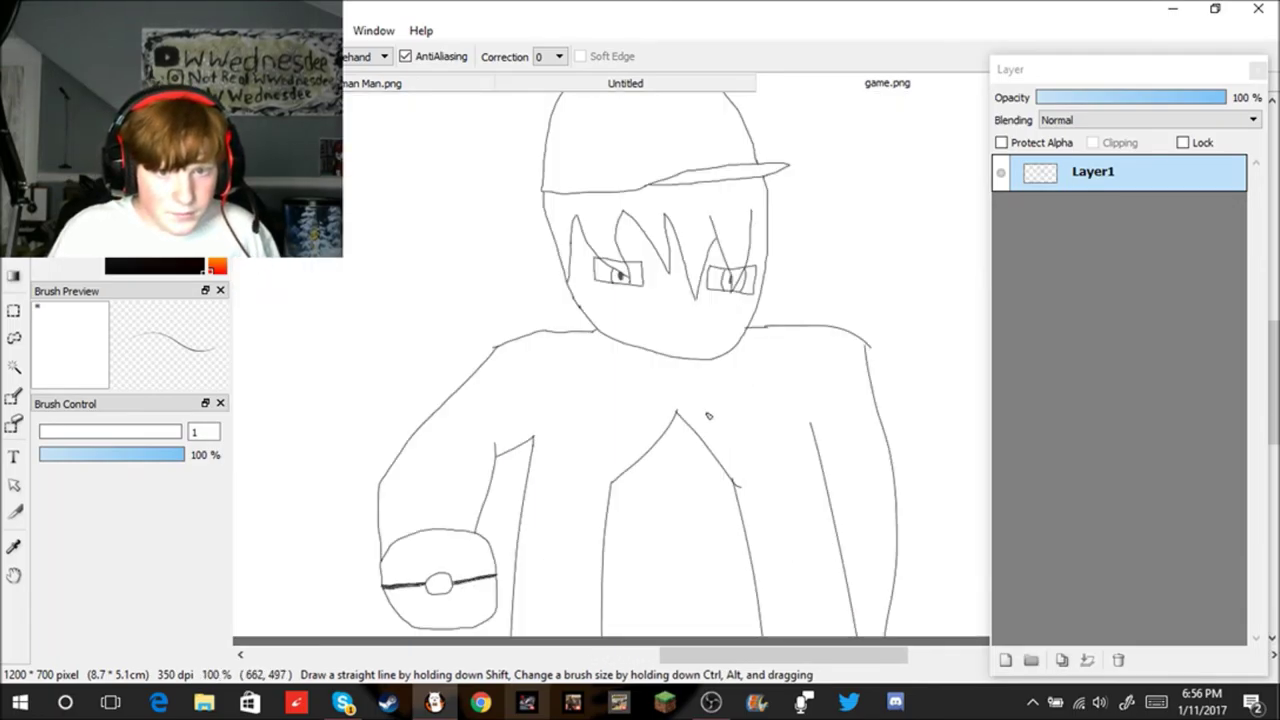
scroll(677, 307, "up", 3)
left_click_drag(754, 370, 740, 397)
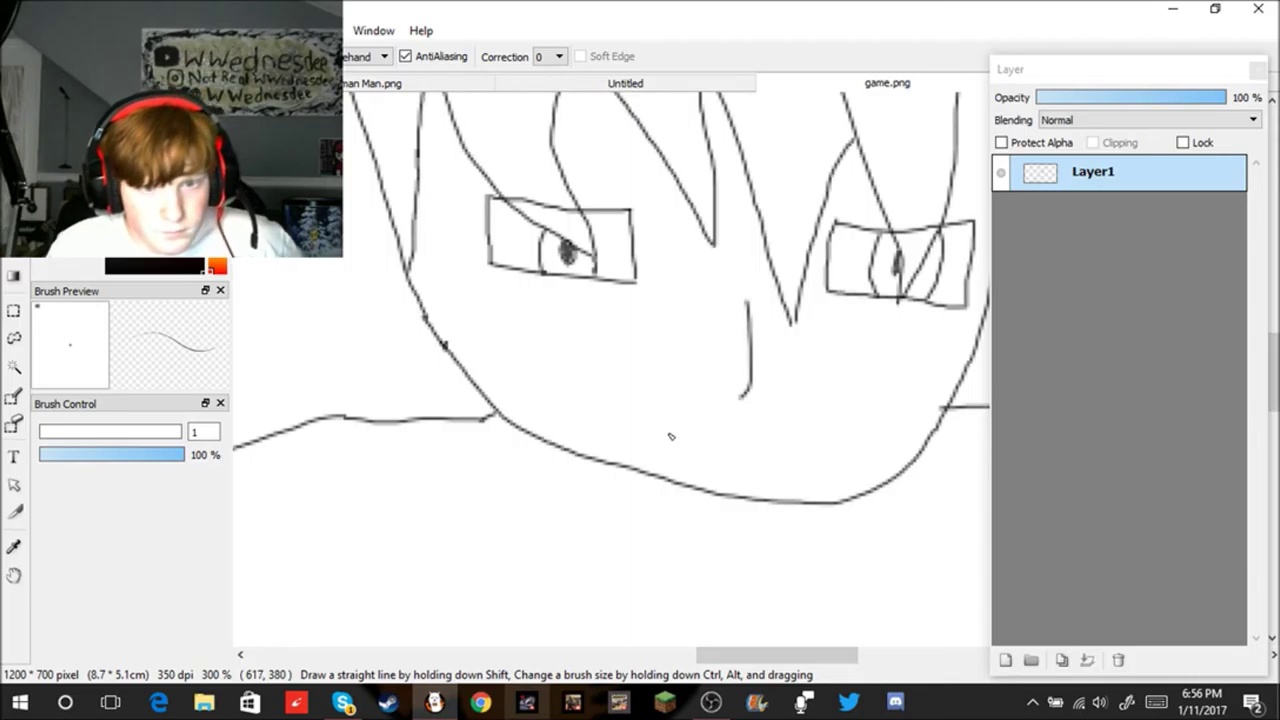
left_click_drag(651, 428, 763, 466)
key("ctrl+z")
scroll(737, 431, "up", 2)
left_click_drag(679, 399, 826, 452)
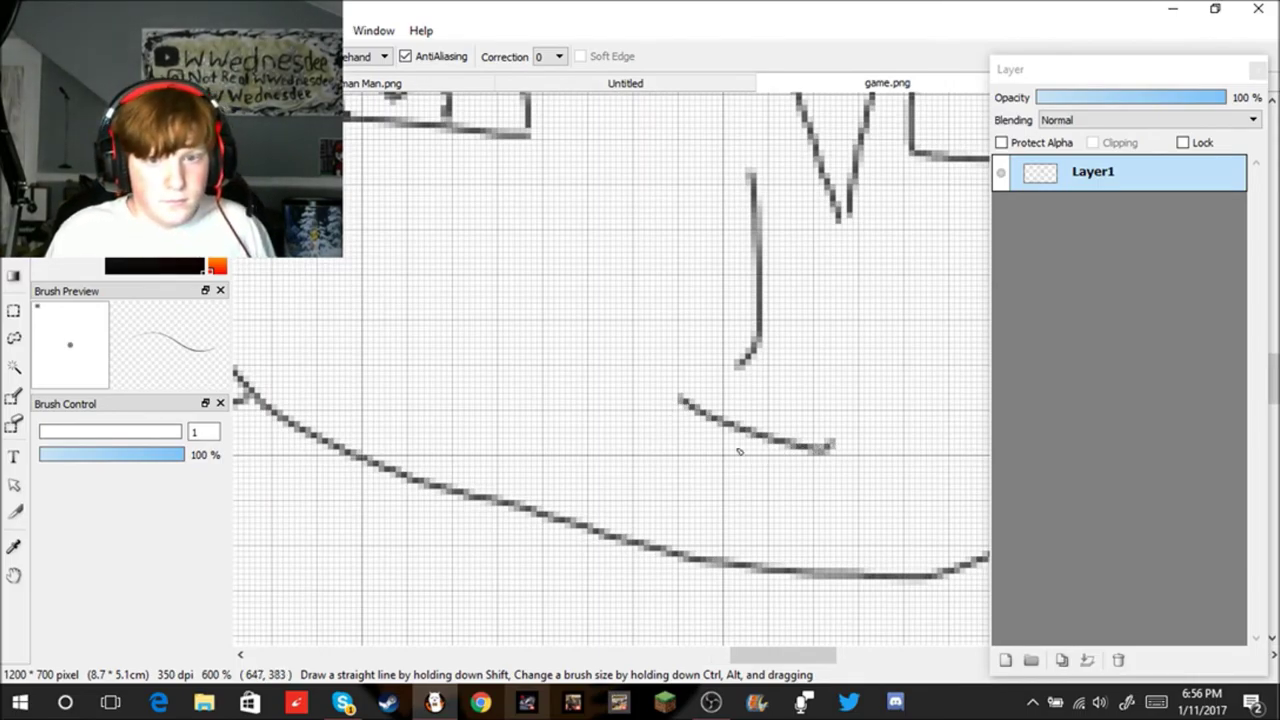
key("ctrl+z")
mouse_move(701, 400)
left_mouse_down()
mouse_move(736, 424)
mouse_move(790, 405)
left_mouse_up()
Step: Draw three short lines just above the chin
scroll(790, 405, "down", 4)
scroll(810, 427, "down", 2)
scroll(837, 449, "up", 5)
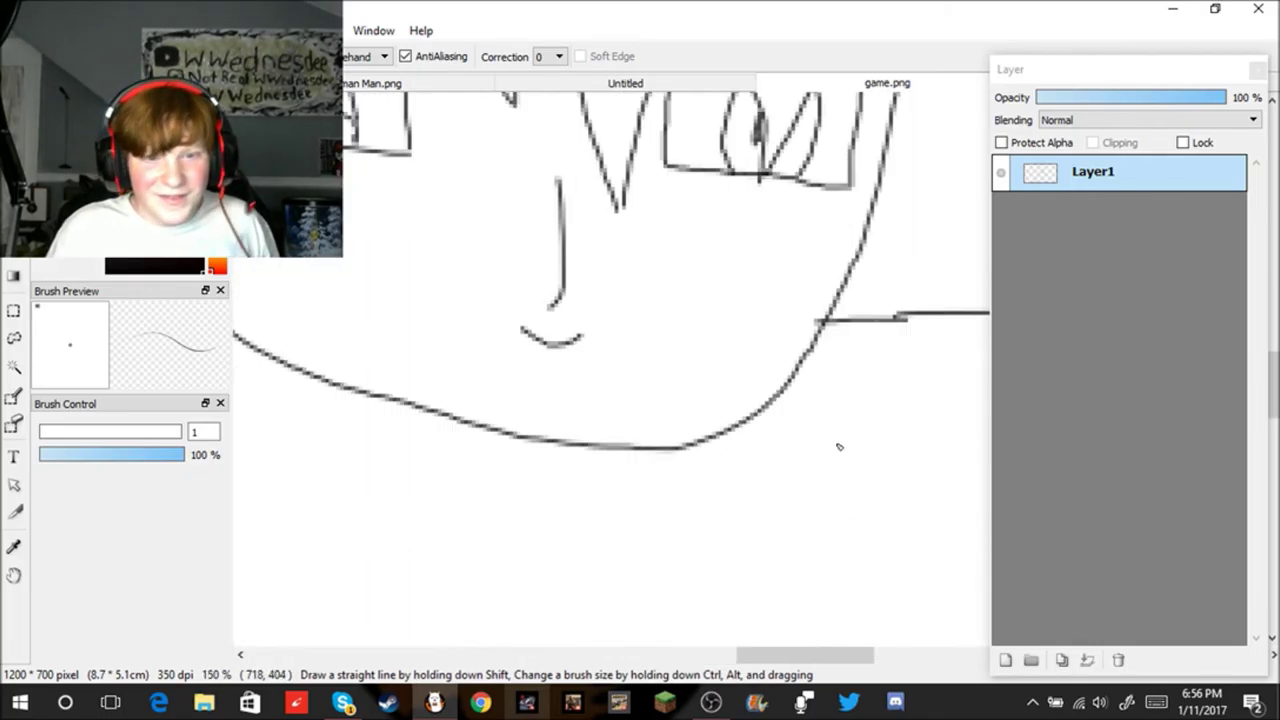
left_click_drag(441, 387, 640, 414)
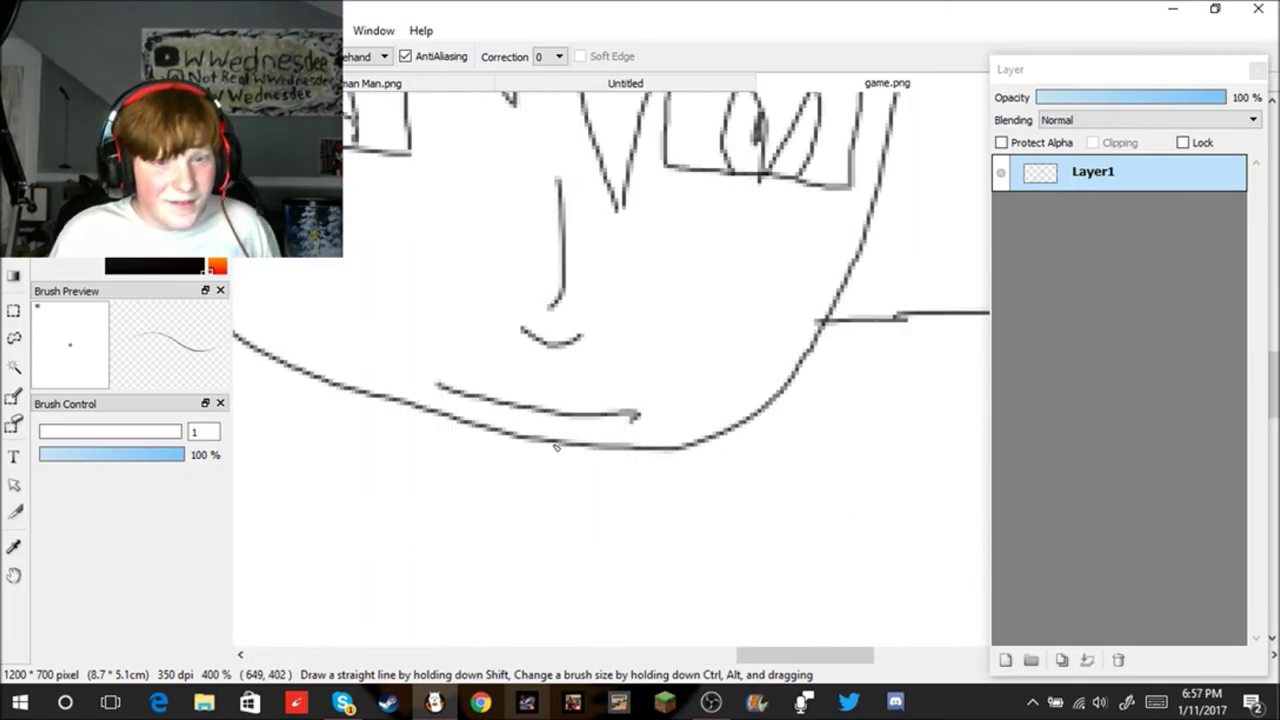
left_click_drag(482, 425, 588, 433)
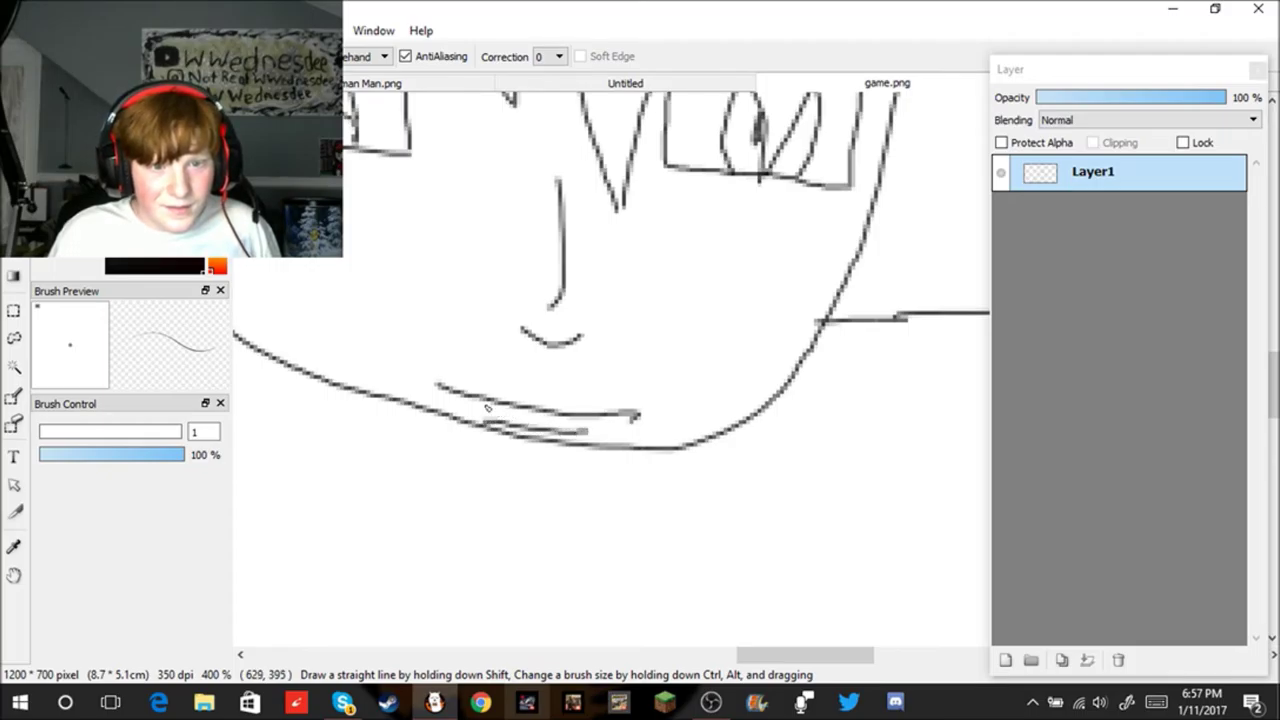
left_click_drag(424, 370, 668, 392)
Step: Add a curved stroke on the trainer's cheek
scroll(657, 399, "down", 4)
scroll(636, 373, "down", 2)
scroll(586, 409, "up", 3)
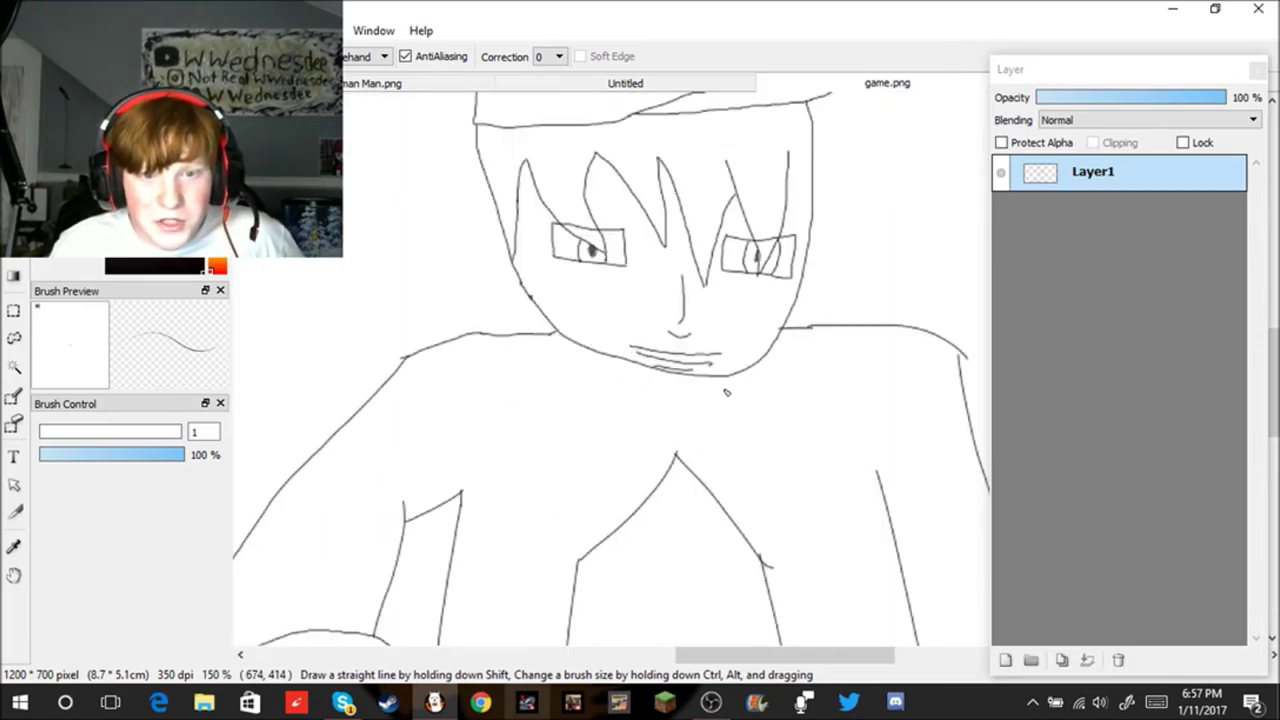
scroll(740, 390, "down", 2)
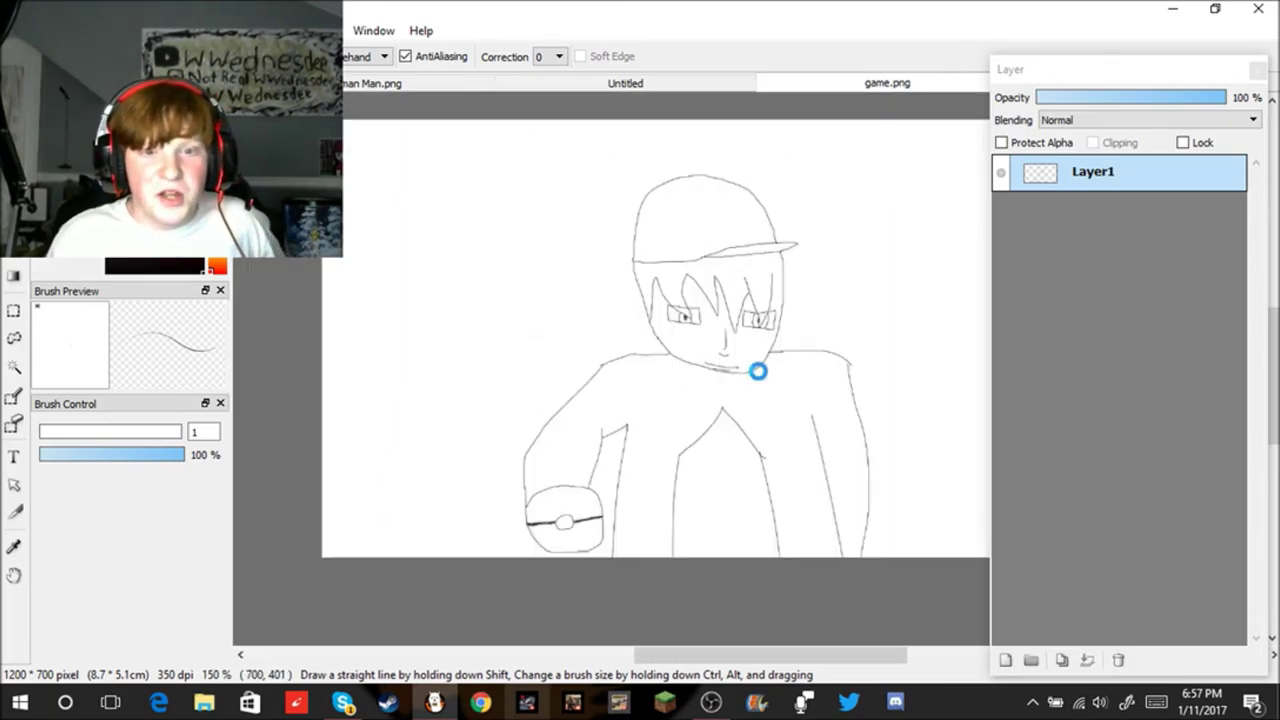
scroll(758, 376, "up", 4)
scroll(748, 369, "down", 1)
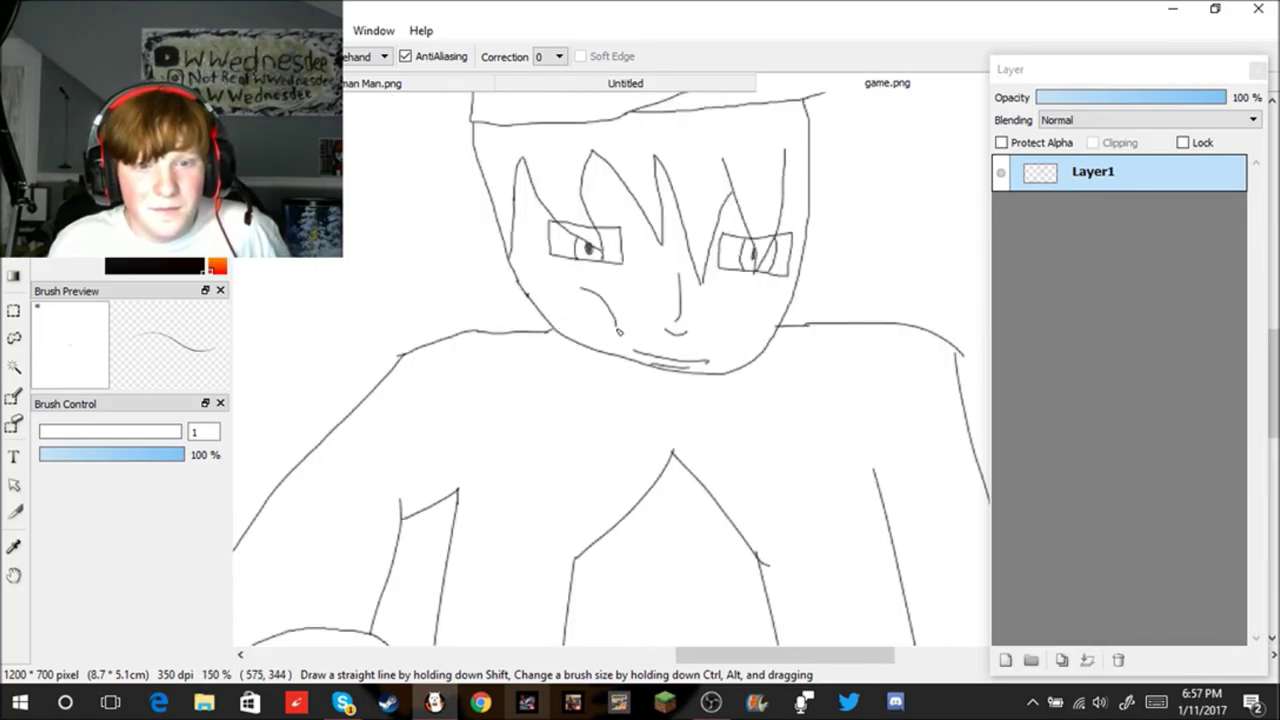
left_click_drag(749, 299, 737, 348)
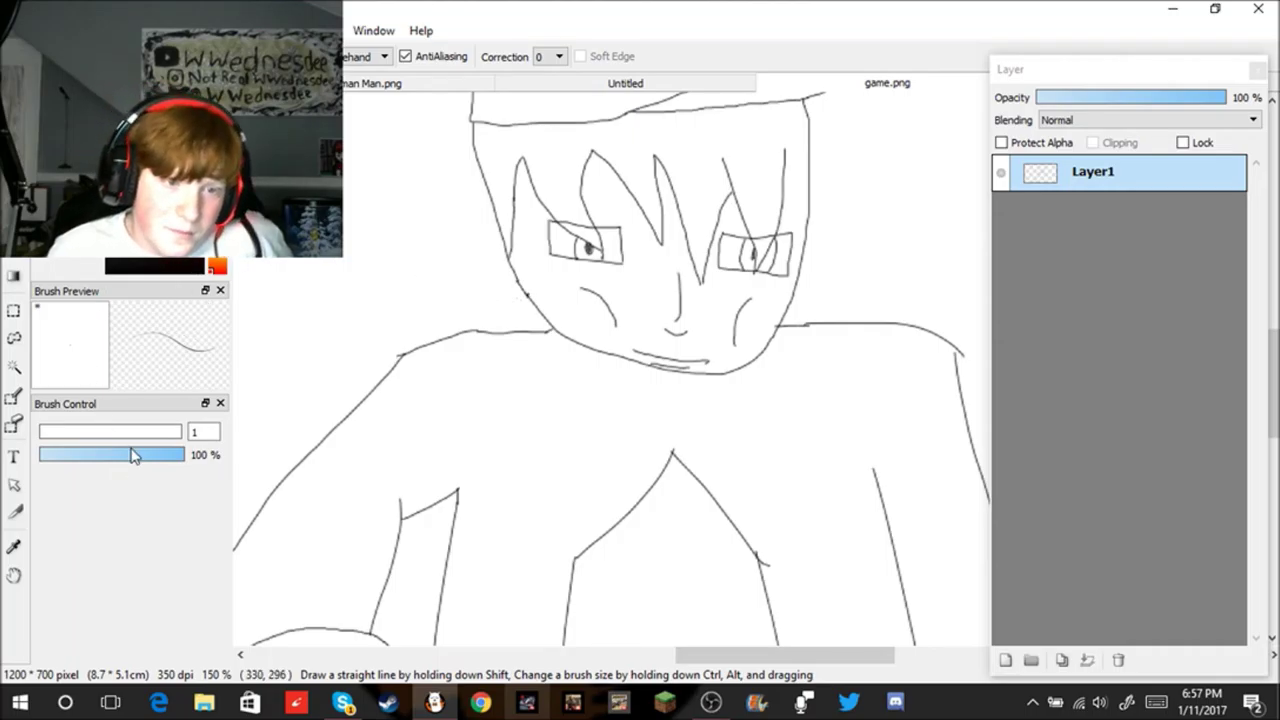
Step: Set the brush to 42% opacity and size 20 in Brush Control
left_click_drag(104, 454, 102, 455)
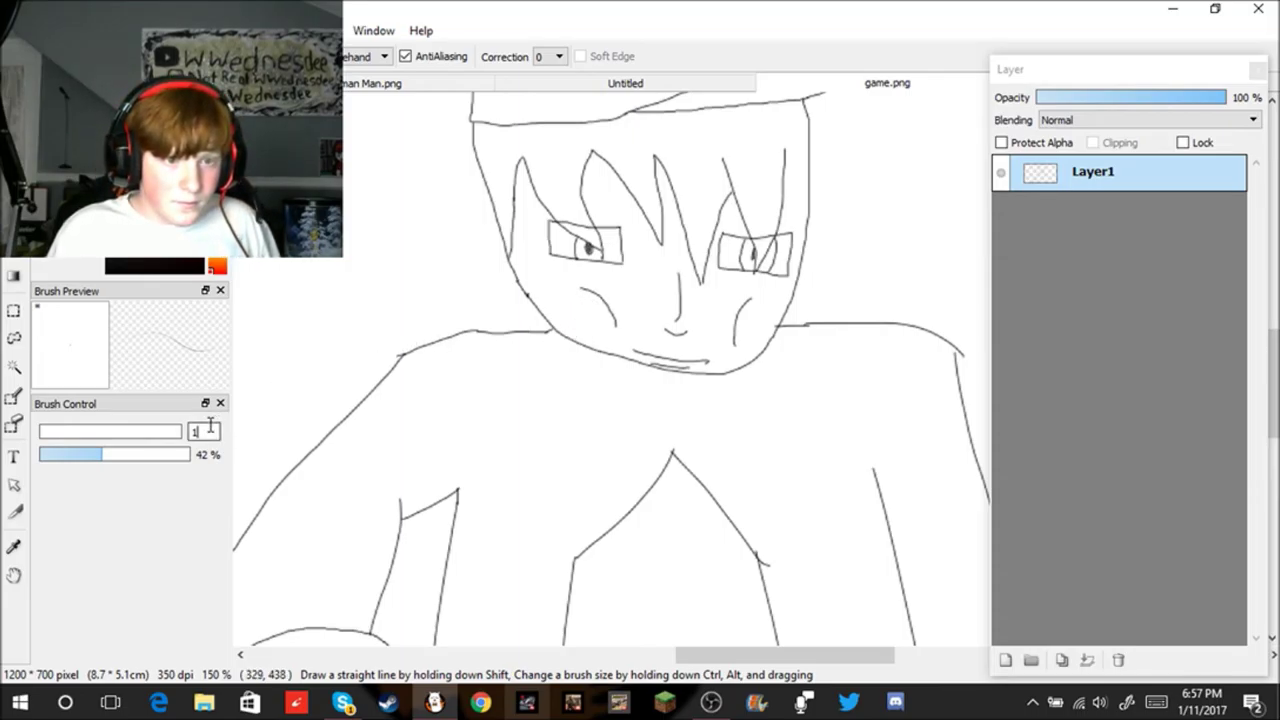
key("BackSpace")
type("10")
key("BackSpace")
key("BackSpace")
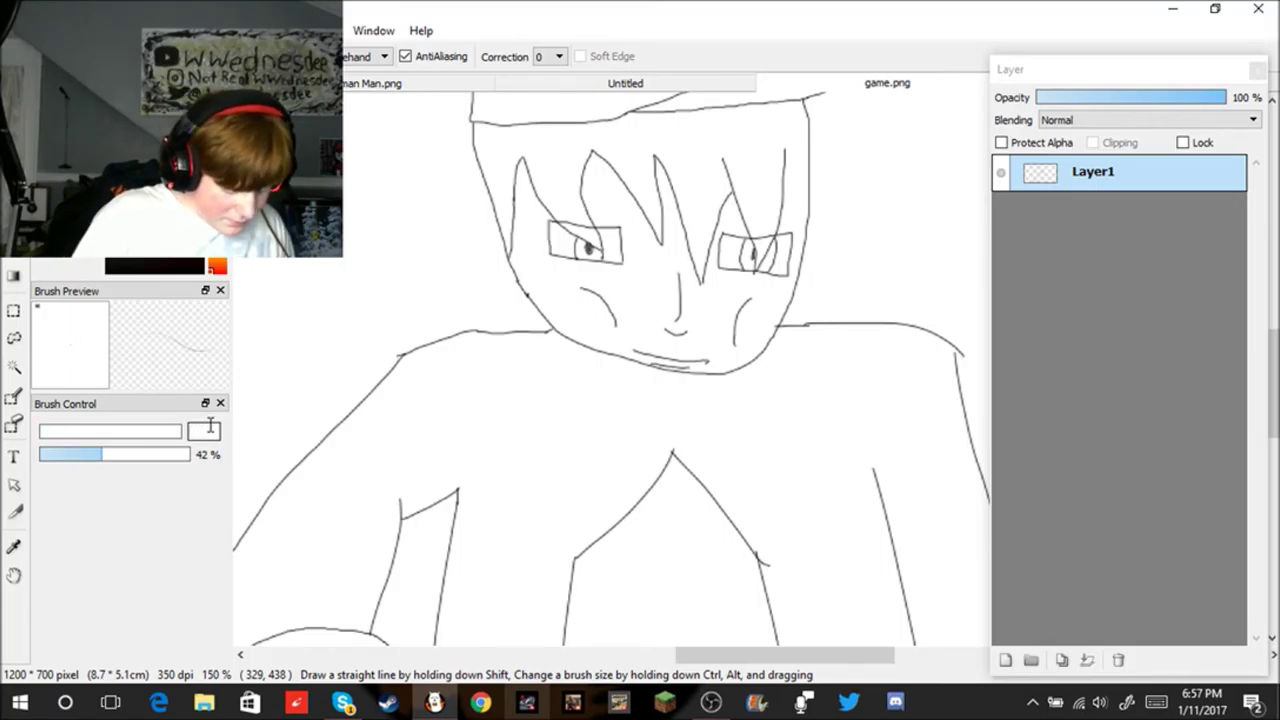
type("20")
Step: Dab pink blush on both cheeks, then restore brush opacity to 100%
mouse_move(564, 306)
left_mouse_down()
mouse_move(590, 328)
mouse_move(598, 310)
mouse_move(563, 303)
left_mouse_up()
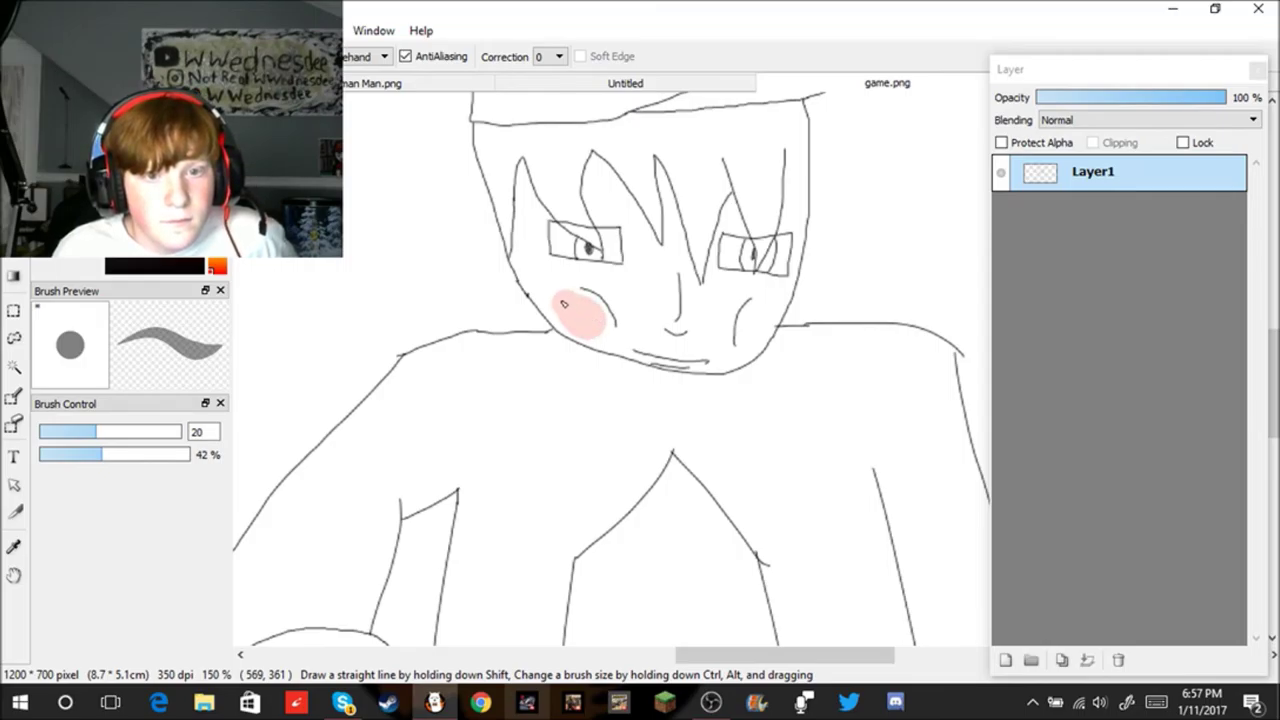
left_click_drag(745, 338, 768, 323)
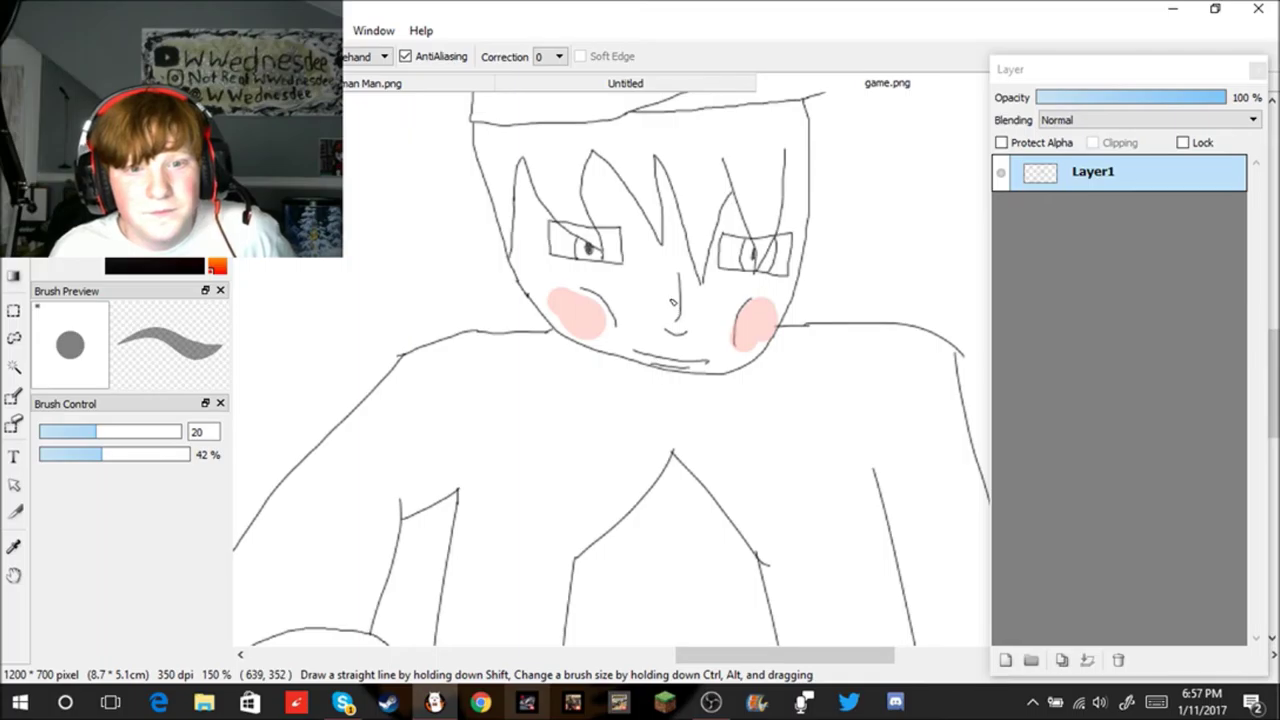
scroll(965, 291, "down", 2)
left_click_drag(155, 455, 205, 455)
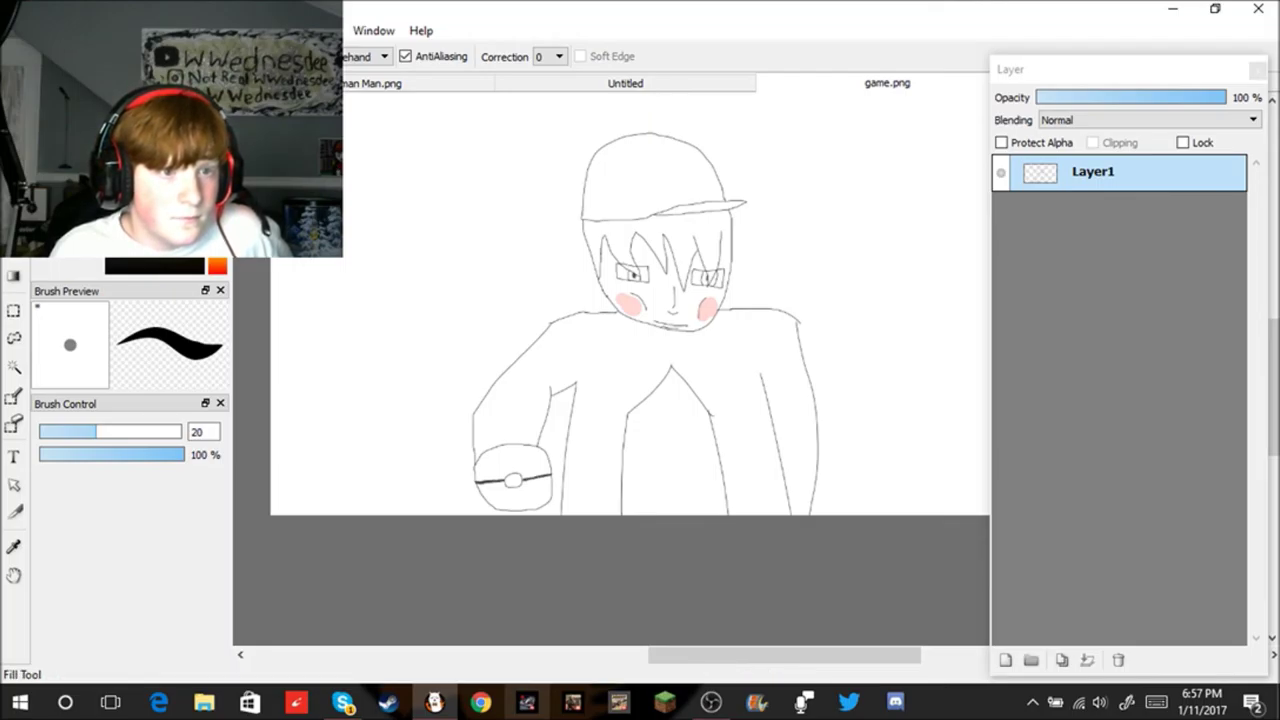
Step: Try a cream fill on the face, then undo it and return to the Brush tool
left_click(14, 245)
scroll(672, 260, "up", 3)
left_click(675, 317)
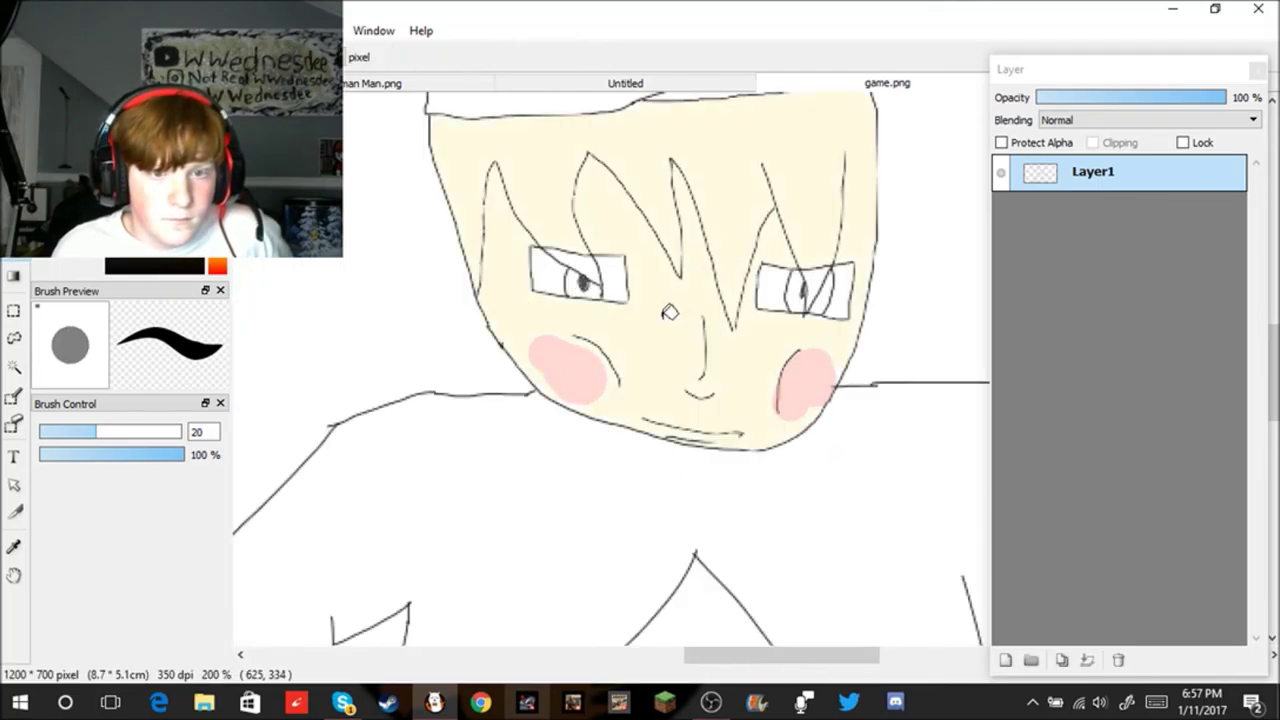
scroll(660, 320, "down", 1)
scroll(660, 320, "down", 3)
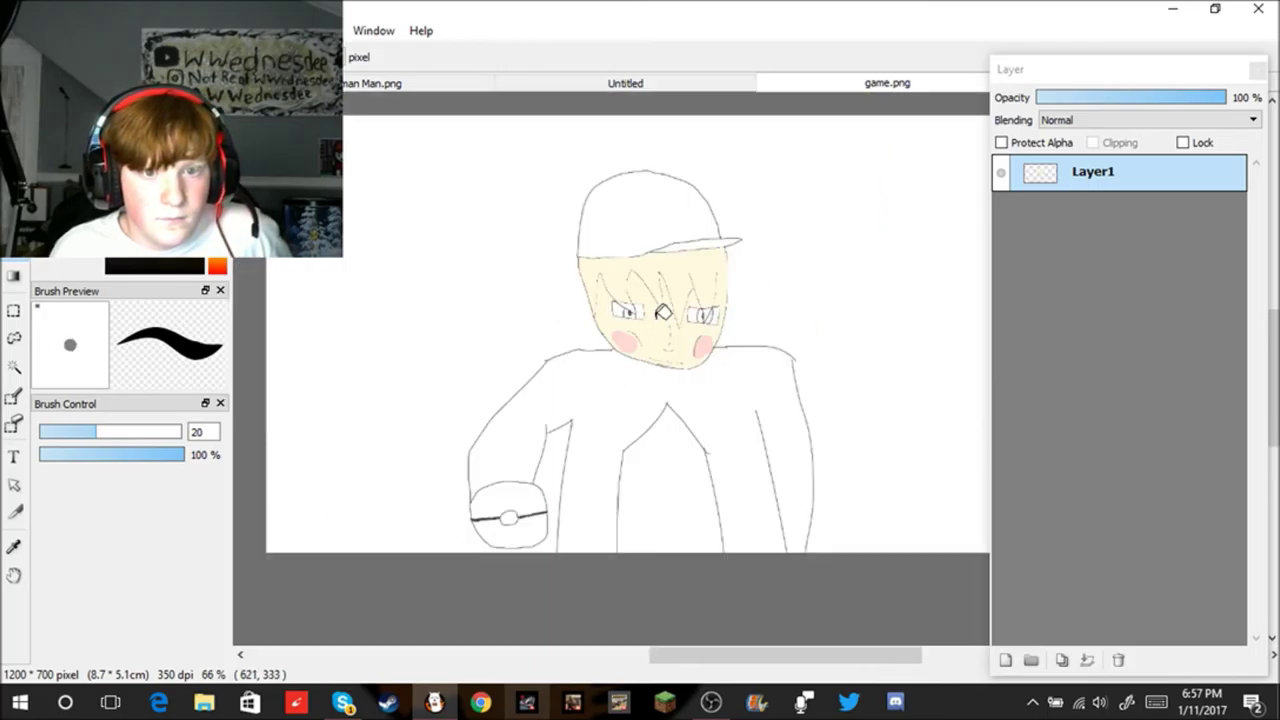
scroll(662, 325, "up", 2)
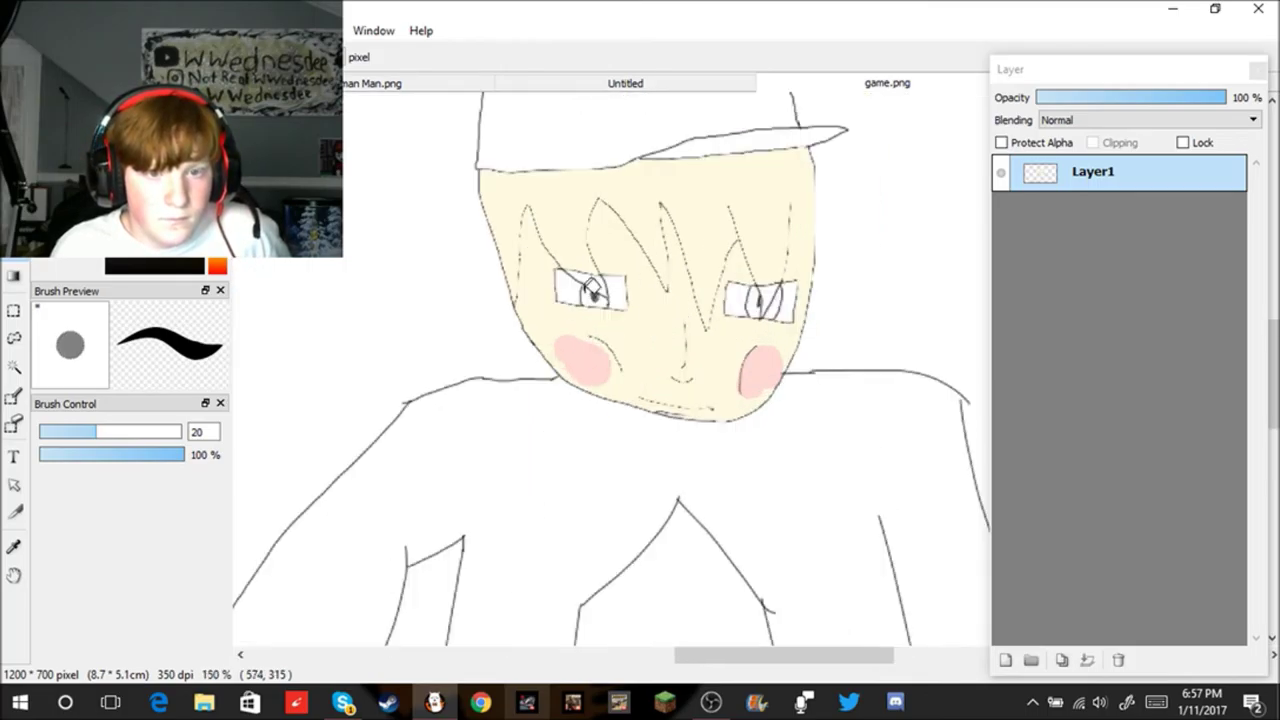
scroll(592, 285, "up", 1)
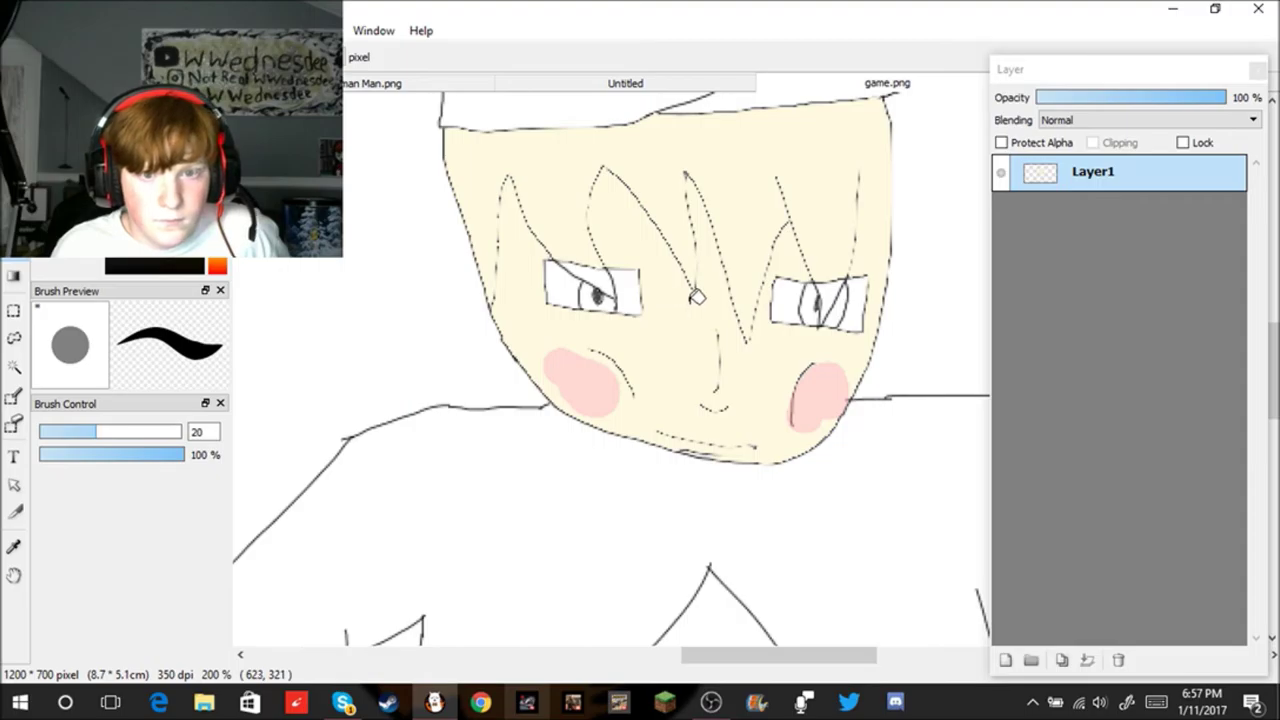
key("b")
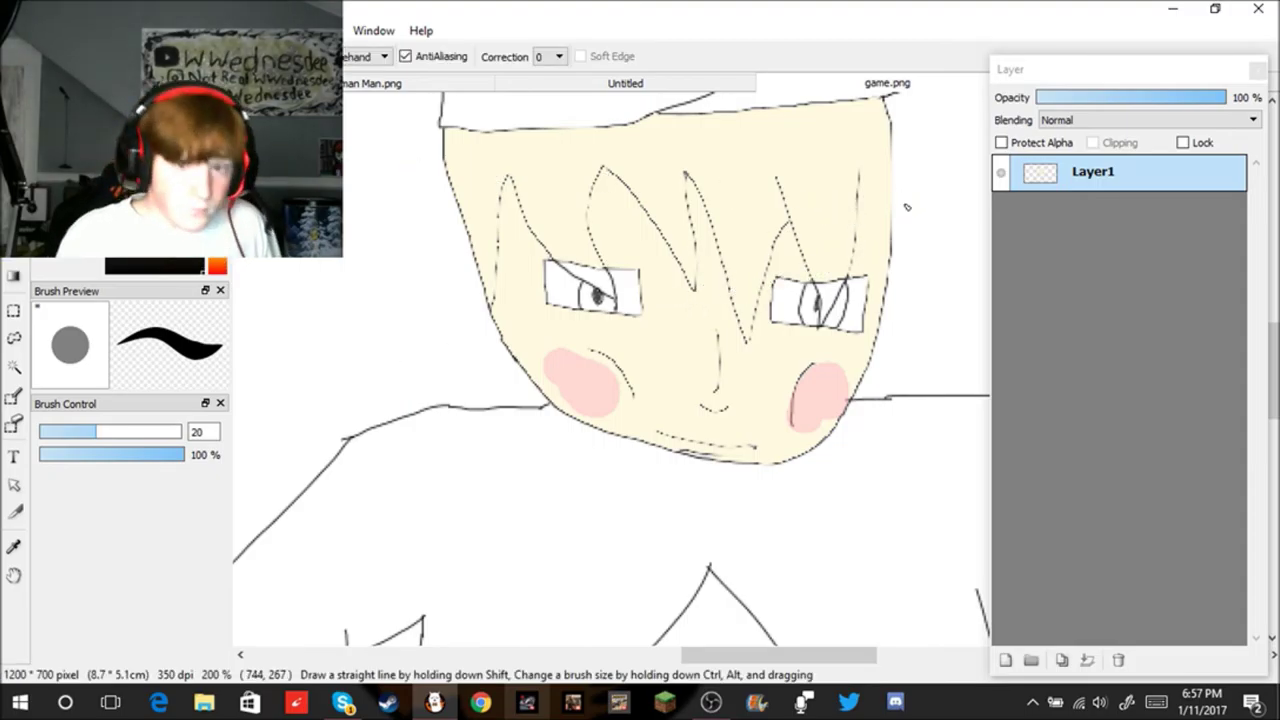
key("ctrl+z")
Step: Set the brush size to 1 and draw a thin hair stroke on the face's right side
scroll(884, 181, "up", 2)
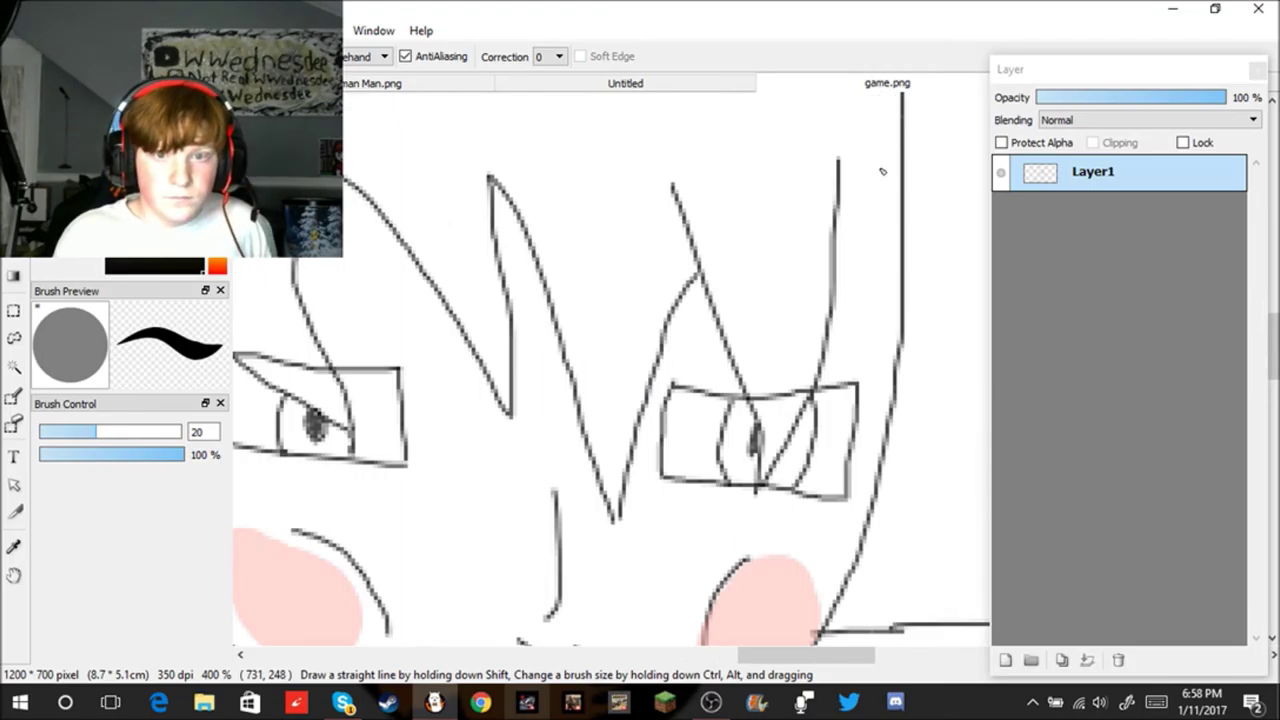
left_click_drag(841, 162, 853, 202)
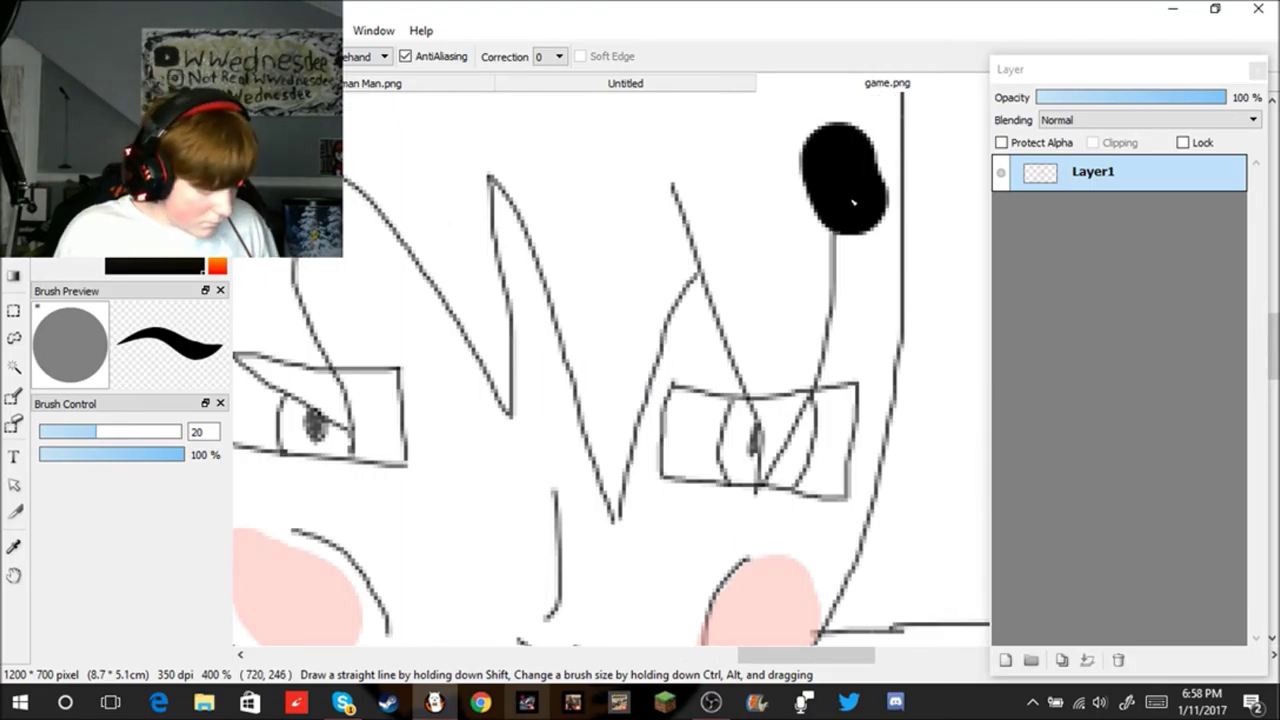
key("ctrl+z")
double_click(198, 431)
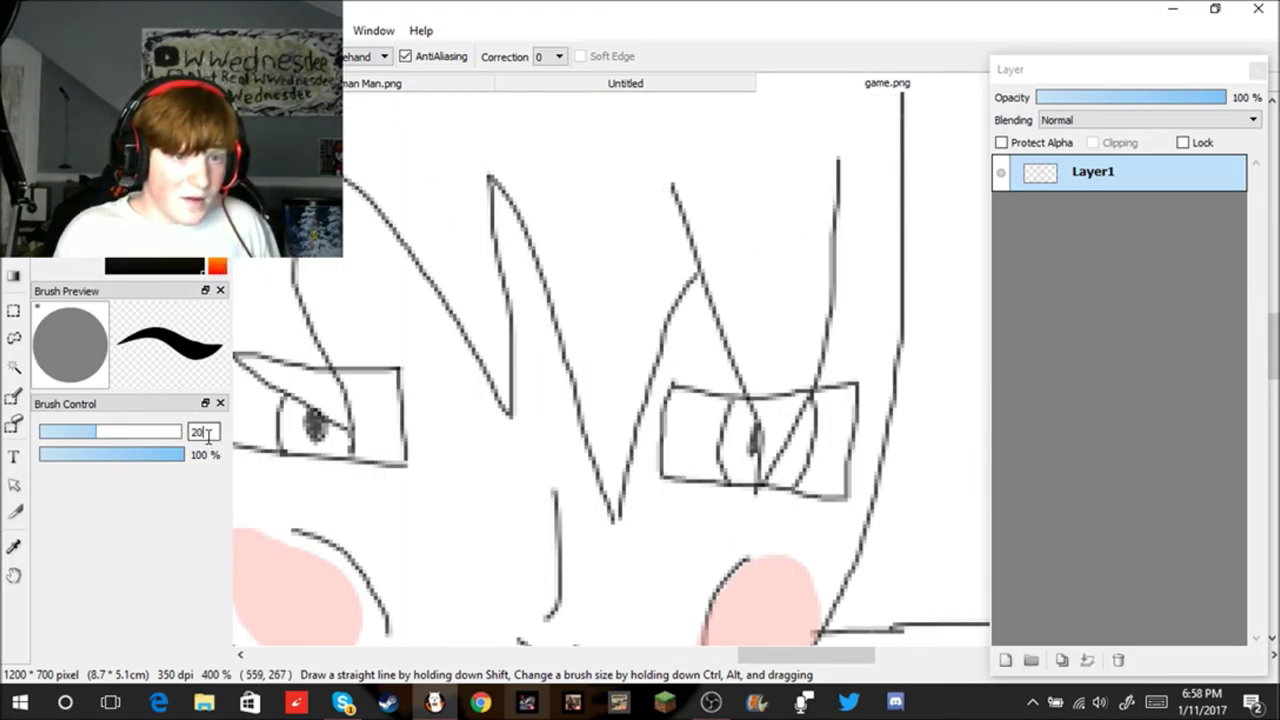
type("2")
key("BackSpace")
type("1")
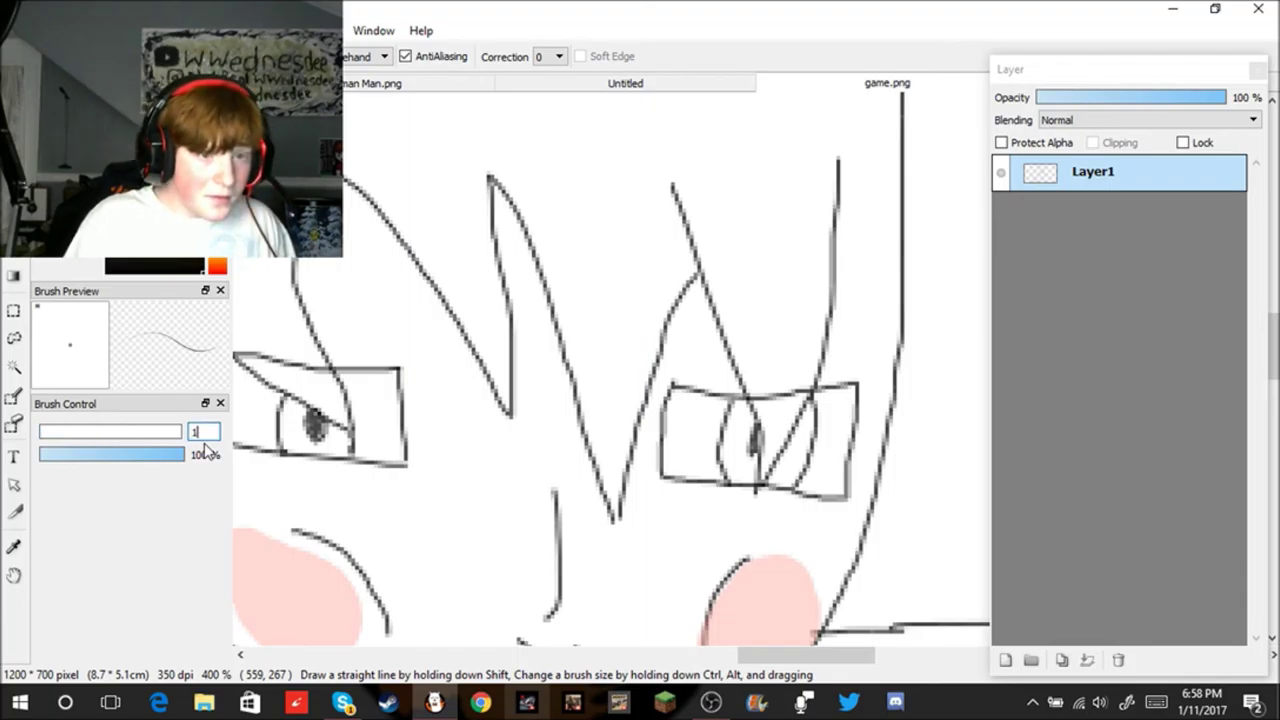
left_click_drag(840, 236, 885, 336)
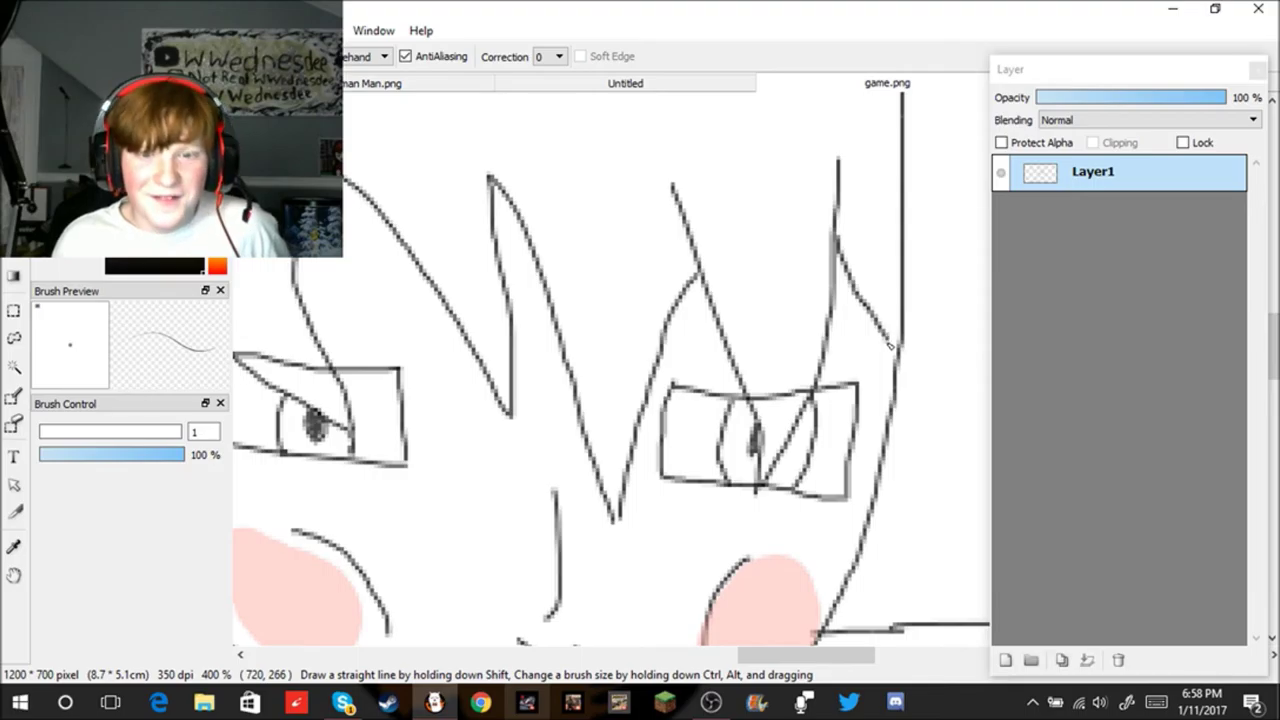
Step: Try drawing a curve across the cap, undoing both attempts
scroll(895, 376, "down", 3)
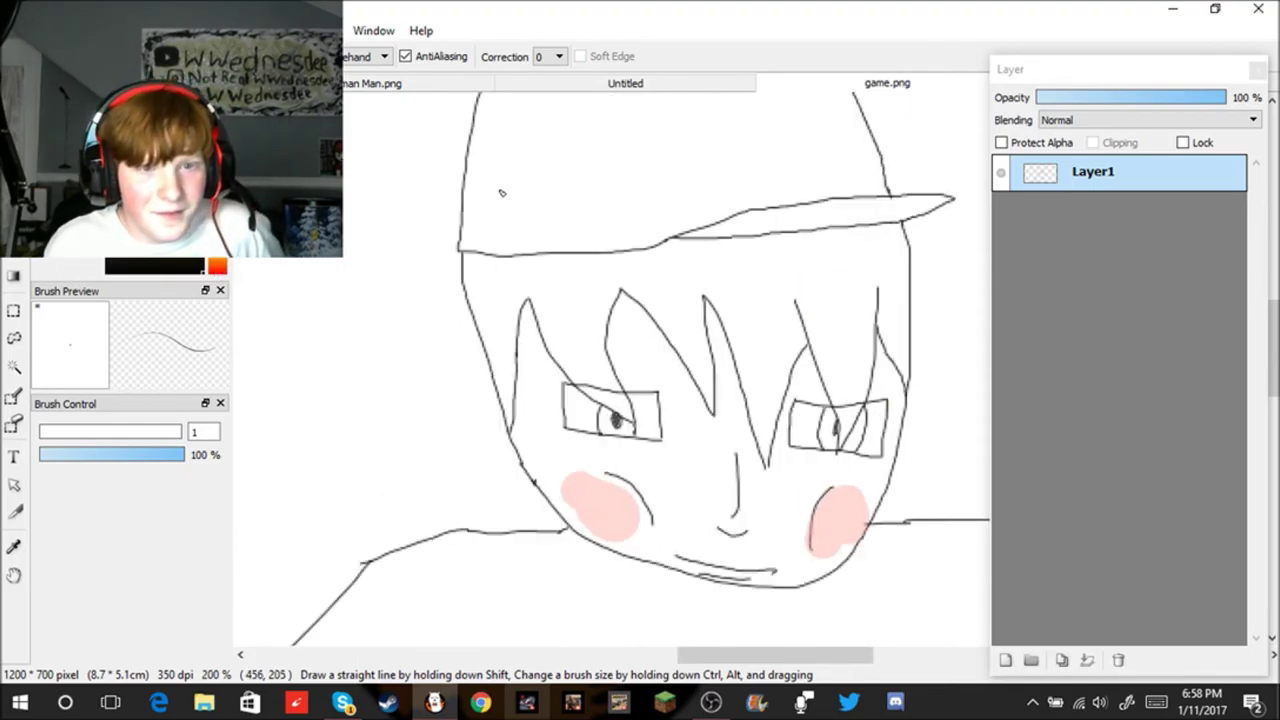
scroll(502, 192, "down", 3)
scroll(640, 140, "up", 2)
mouse_move(594, 133)
left_mouse_down()
mouse_move(572, 228)
mouse_move(676, 256)
left_mouse_up()
key("ctrl+z")
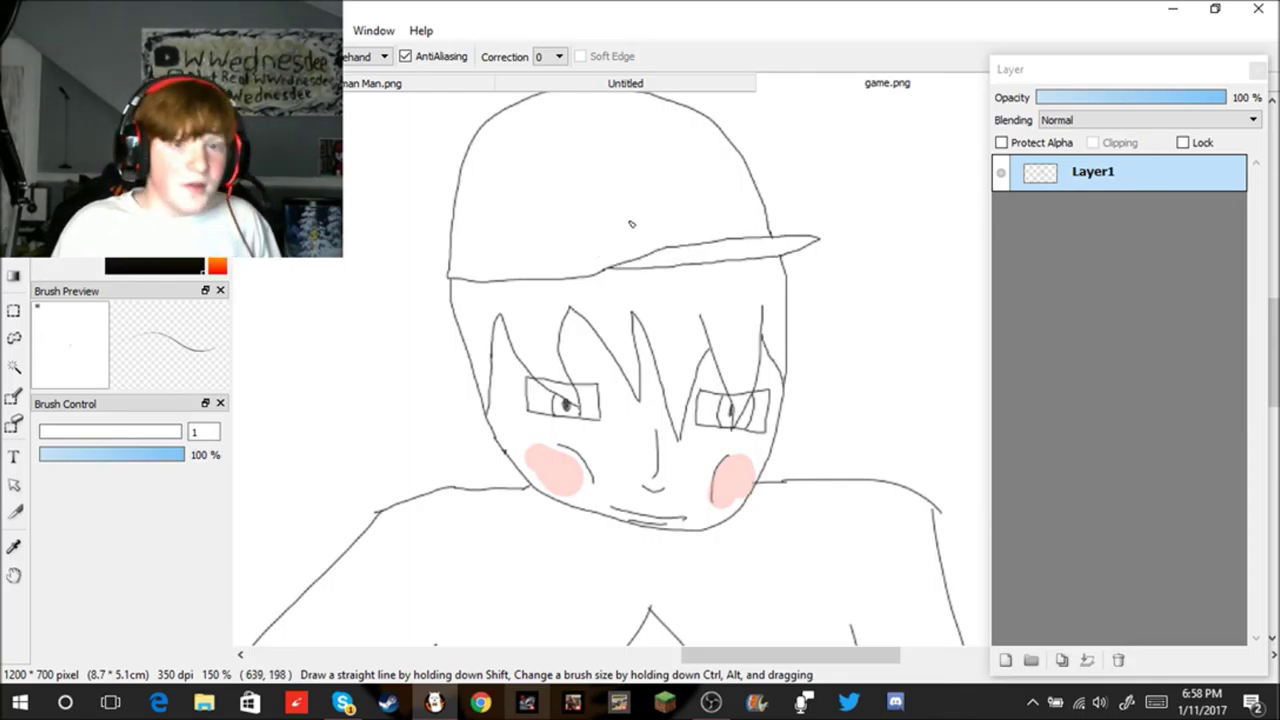
mouse_move(586, 132)
left_mouse_down()
mouse_move(533, 228)
mouse_move(576, 250)
mouse_move(692, 233)
left_mouse_up()
key("ctrl+z")
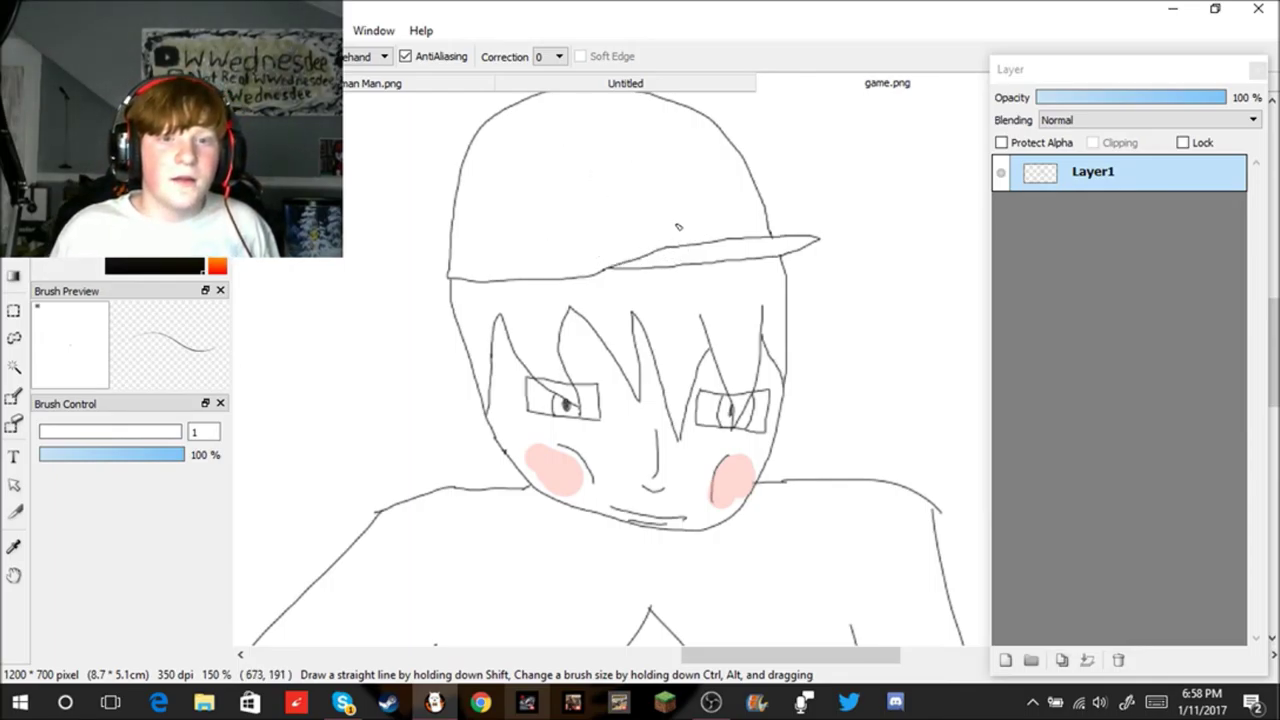
scroll(603, 165, "up", 2)
Step: Draw a vertical seam on the cap that curves up to its top
left_click_drag(545, 173, 551, 391)
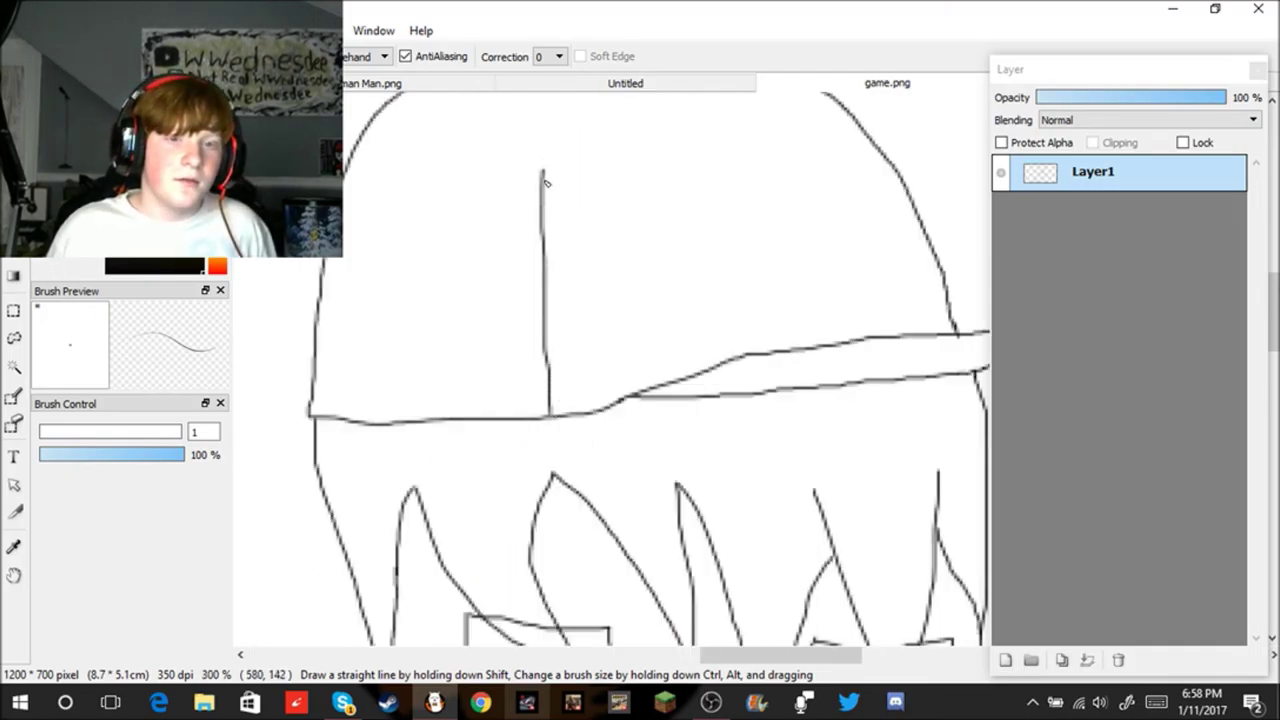
mouse_move(542, 173)
left_mouse_down()
mouse_move(710, 94)
mouse_move(762, 92)
mouse_move(852, 118)
left_mouse_up()
scroll(814, 180, "down", 4)
scroll(754, 240, "up", 4)
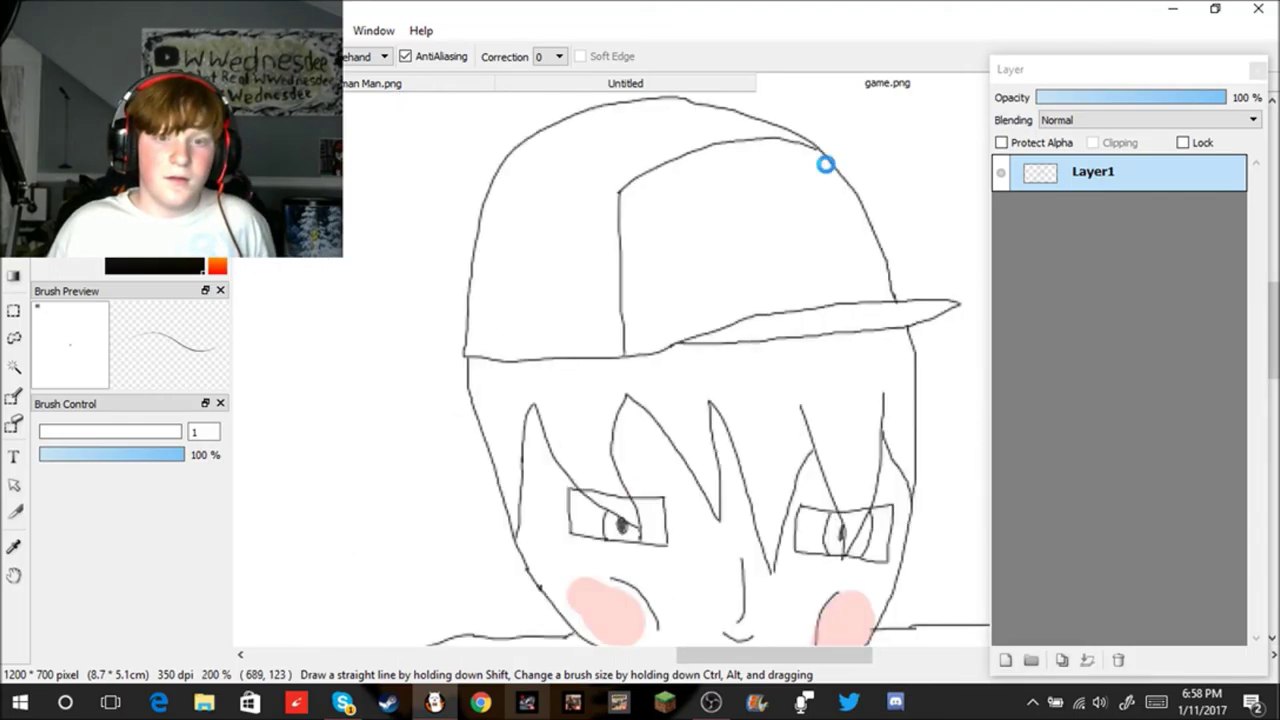
Step: Draw a round Poké Ball logo on the cap with a dividing line and middle button
mouse_move(694, 202)
left_mouse_down()
mouse_move(660, 278)
mouse_move(673, 333)
mouse_move(723, 355)
mouse_move(809, 347)
mouse_move(852, 299)
mouse_move(850, 252)
mouse_move(831, 235)
mouse_move(703, 193)
mouse_move(703, 320)
mouse_move(763, 341)
mouse_move(843, 320)
mouse_move(854, 270)
mouse_move(820, 213)
mouse_move(684, 208)
left_mouse_up()
key("ctrl+z")
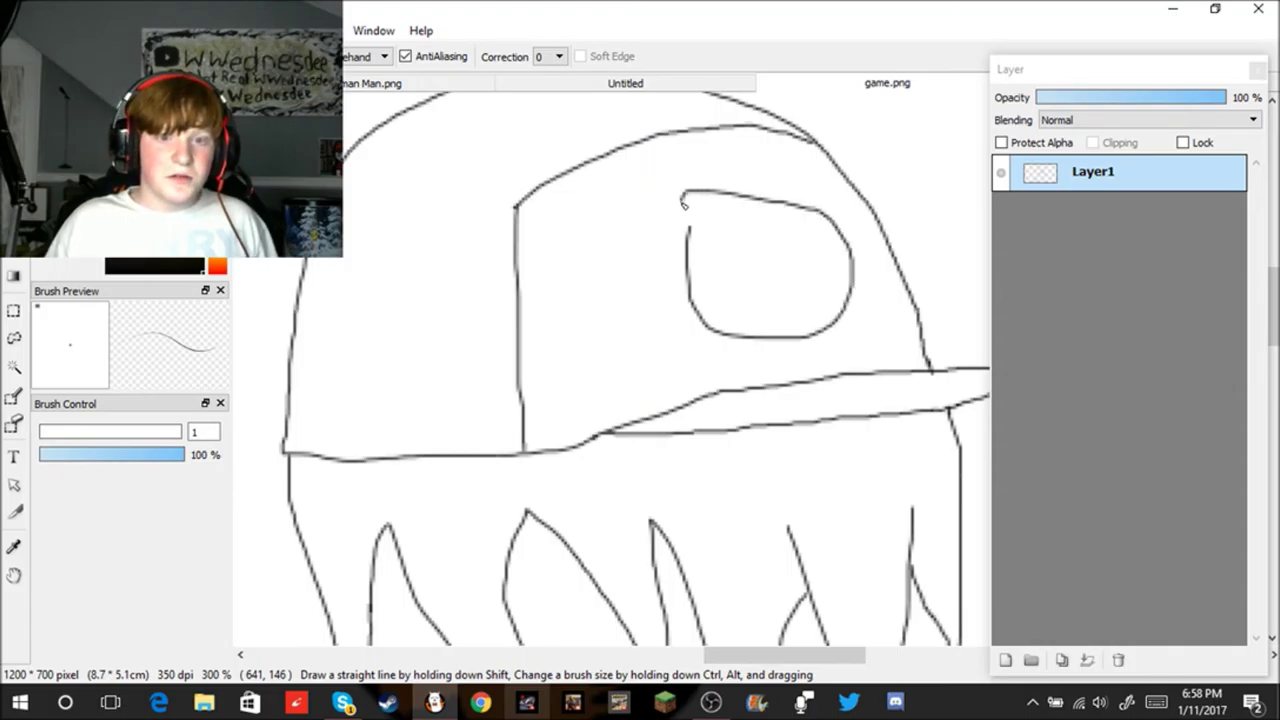
key("ctrl+z")
mouse_move(654, 340)
left_mouse_down()
mouse_move(715, 359)
mouse_move(775, 345)
mouse_move(795, 313)
mouse_move(795, 247)
mouse_move(767, 210)
mouse_move(716, 194)
mouse_move(654, 236)
mouse_move(640, 285)
mouse_move(648, 322)
left_mouse_up()
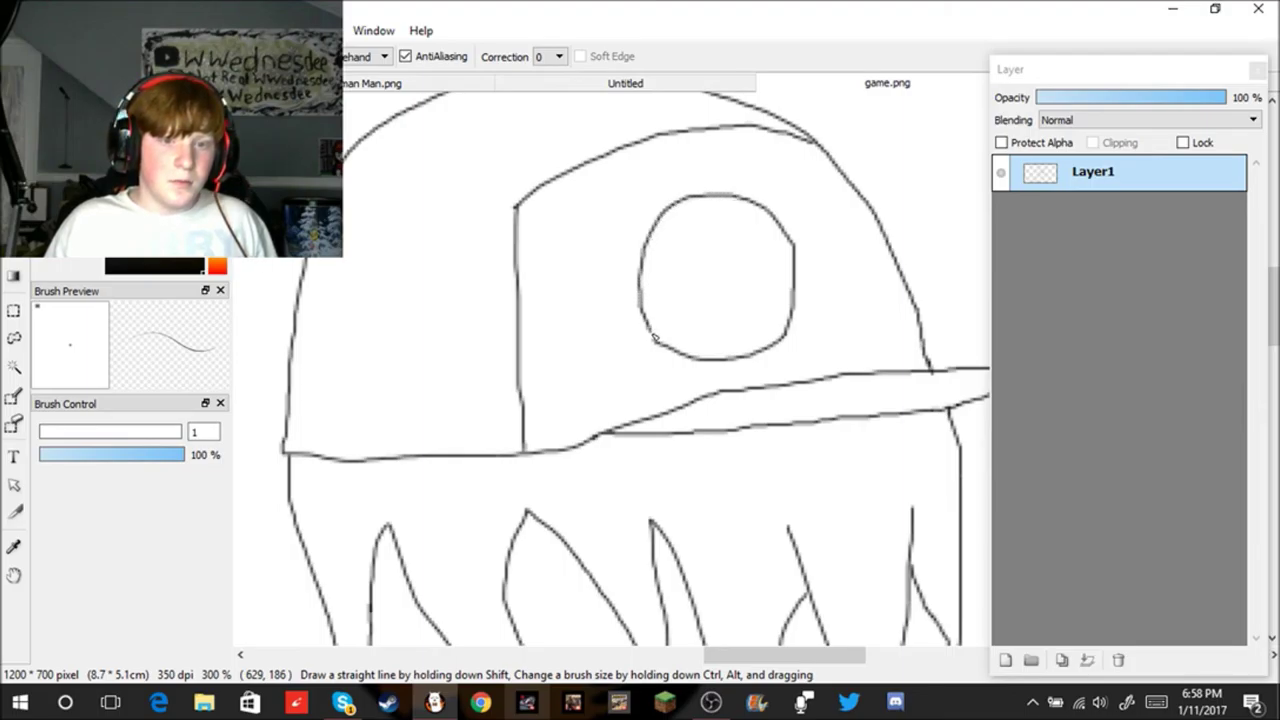
left_click_drag(642, 307, 708, 295)
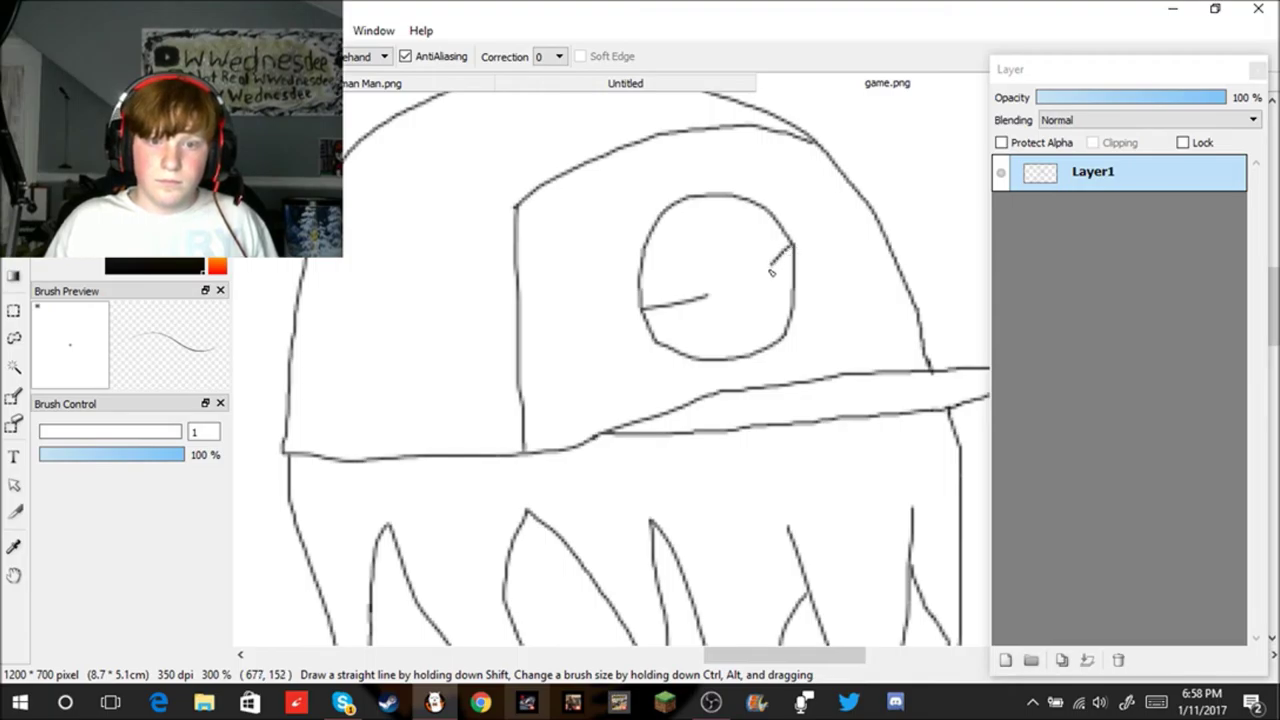
left_click_drag(728, 307, 768, 289)
Step: Bucket-fill the top half of the held Poké Ball red
scroll(740, 277, "down", 3)
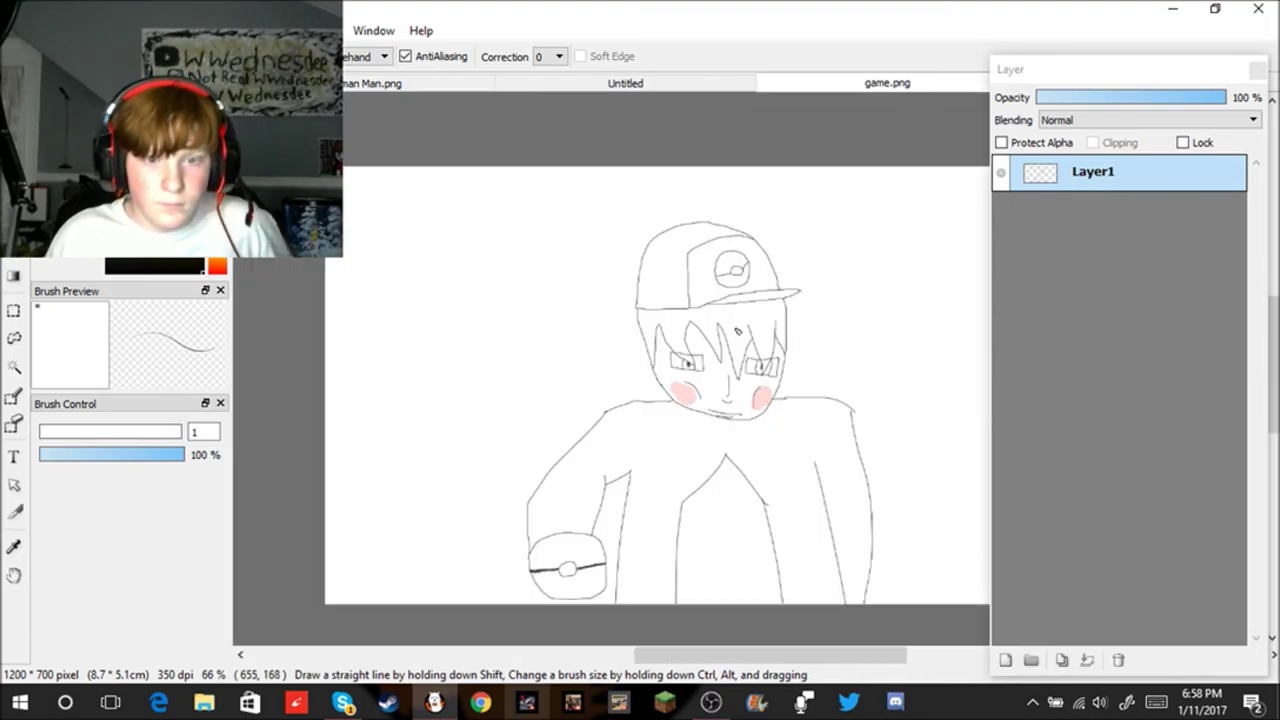
scroll(585, 578, "up", 1)
scroll(585, 578, "up", 1)
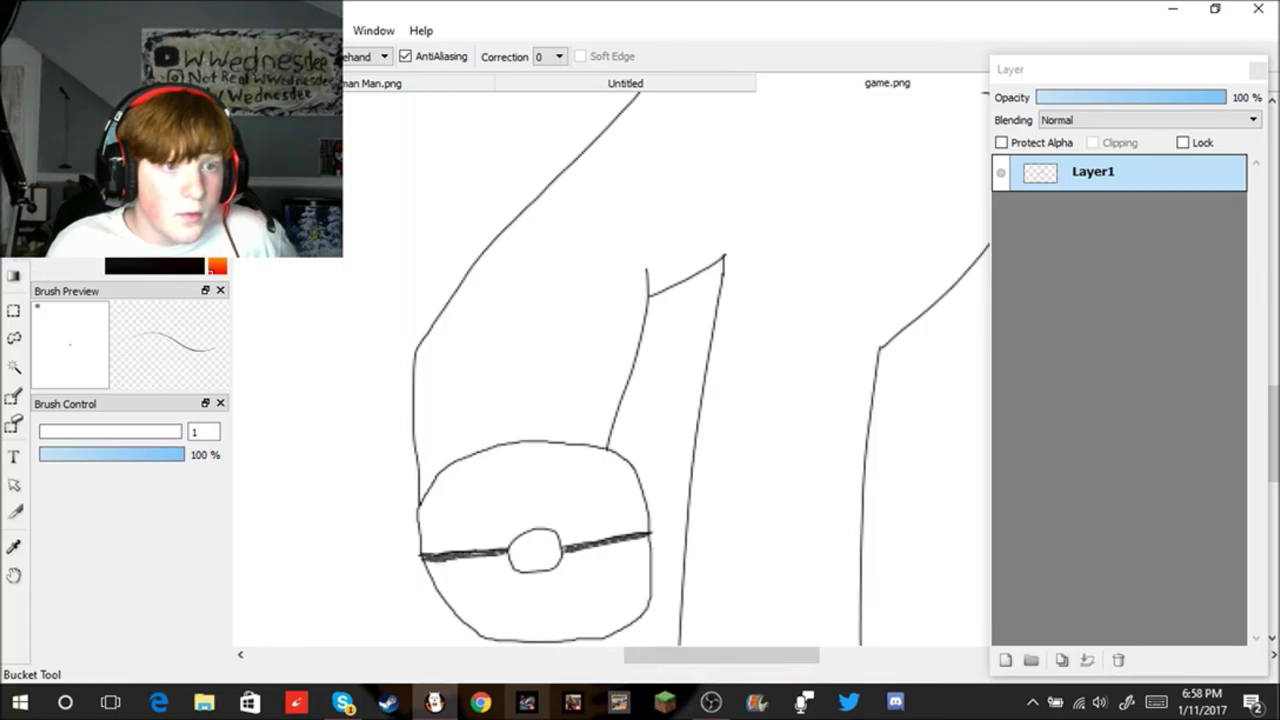
left_click(13, 425)
left_click(510, 505)
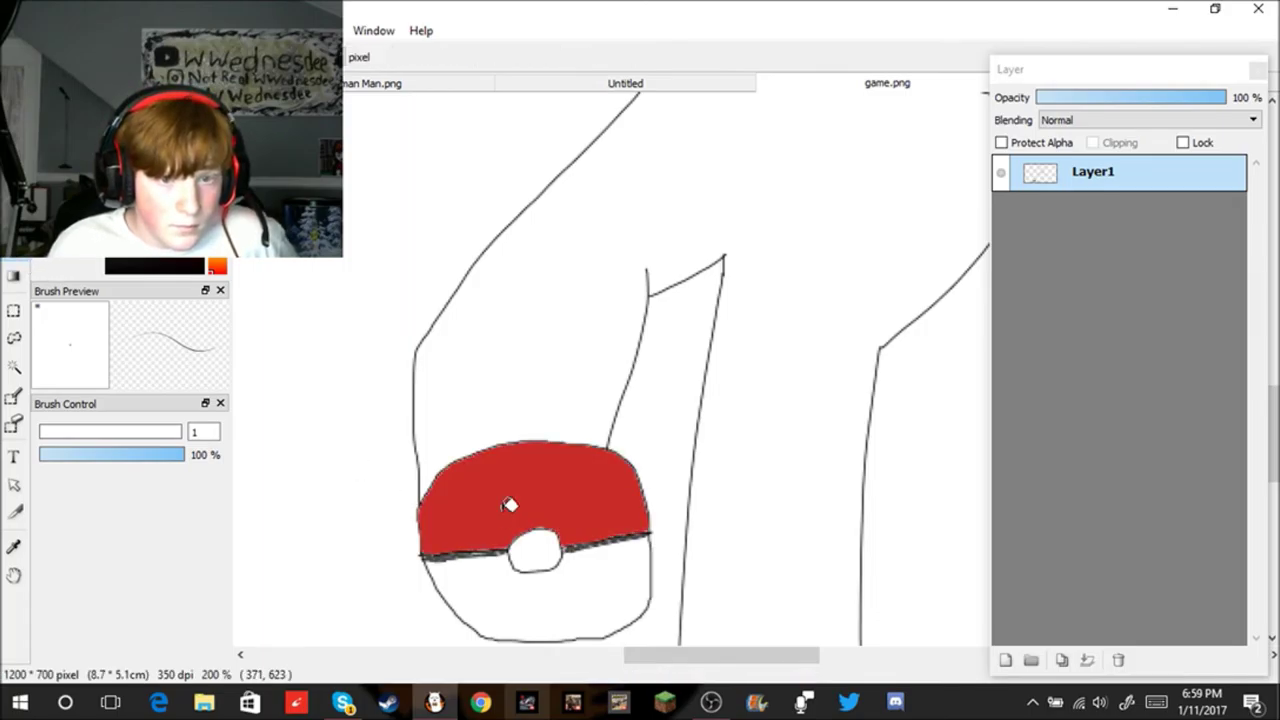
Step: Bucket-fill the cap logo's top half red and the cap's back panel dark blue
scroll(777, 286, "down", 4)
scroll(760, 290, "up", 8)
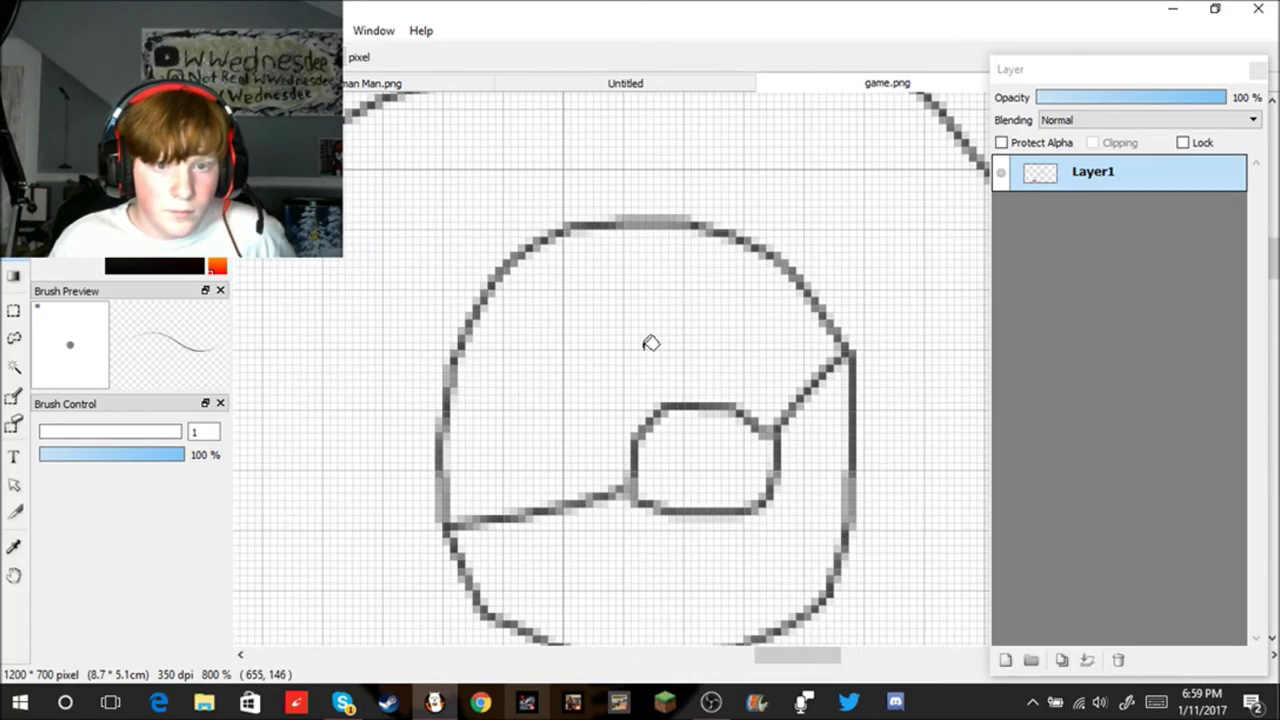
left_click(651, 343)
scroll(651, 343, "down", 8)
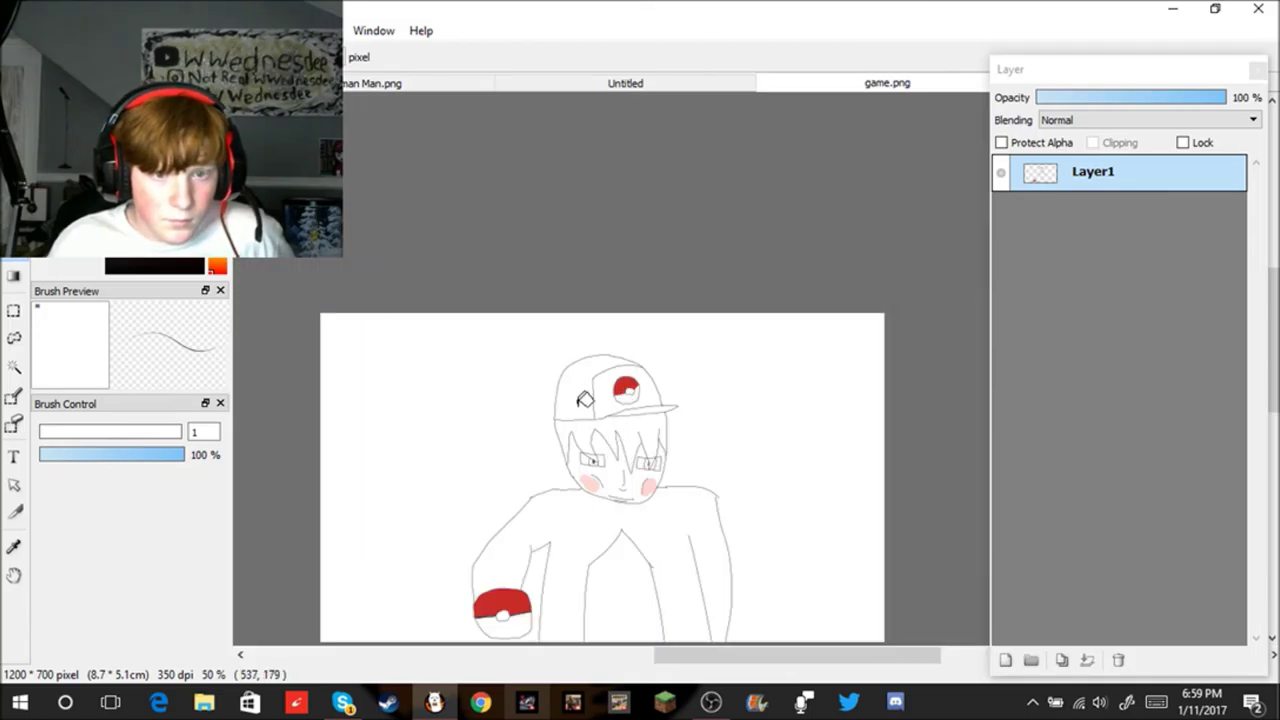
scroll(582, 392, "up", 1)
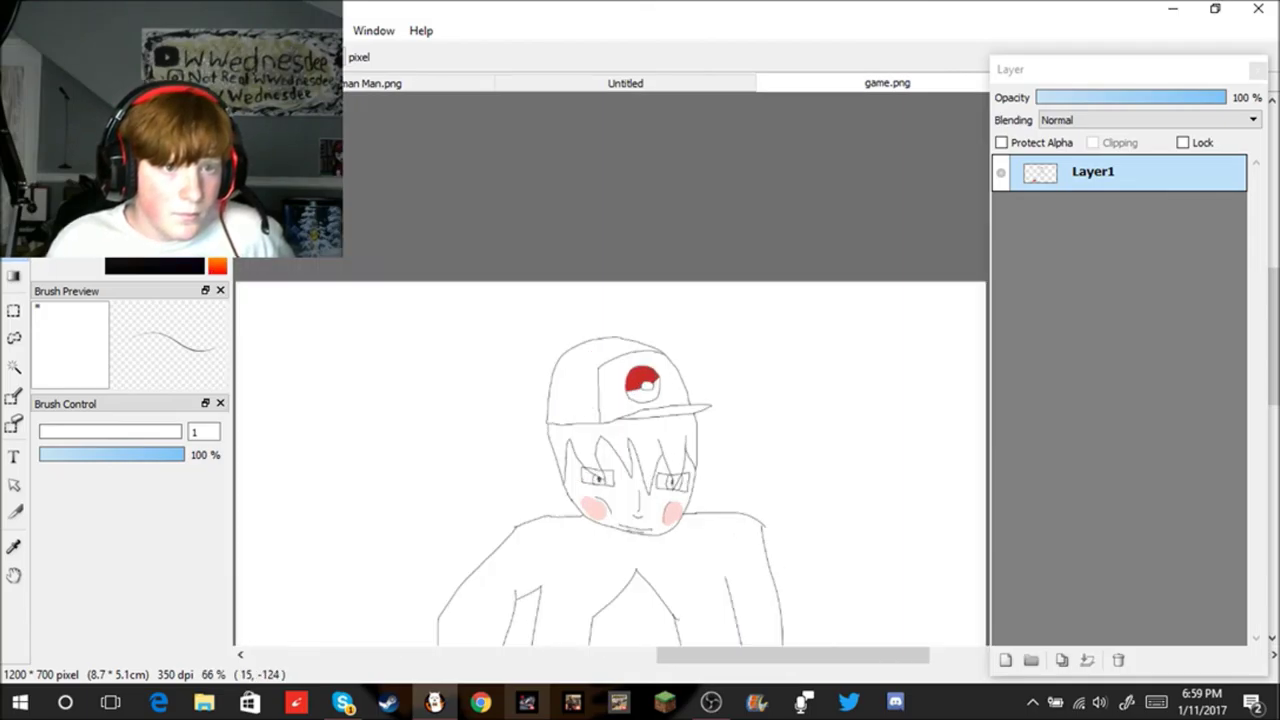
left_click(580, 384)
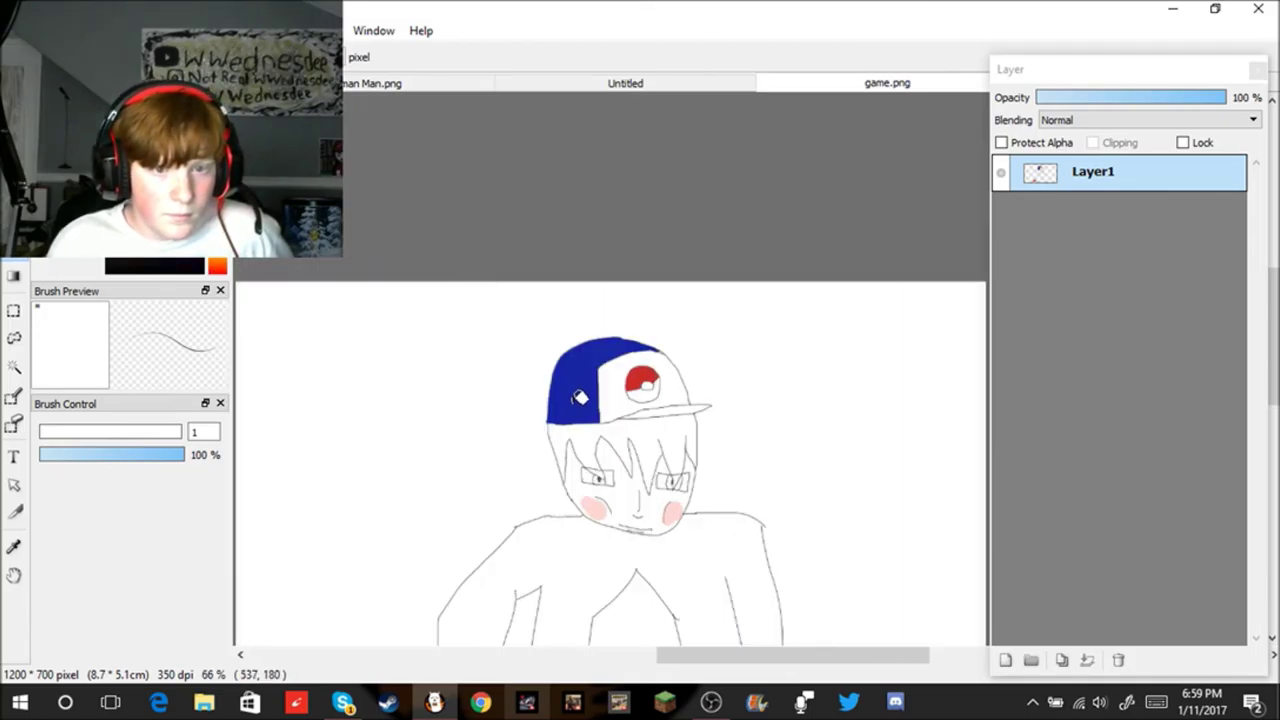
scroll(575, 468, "up", 5)
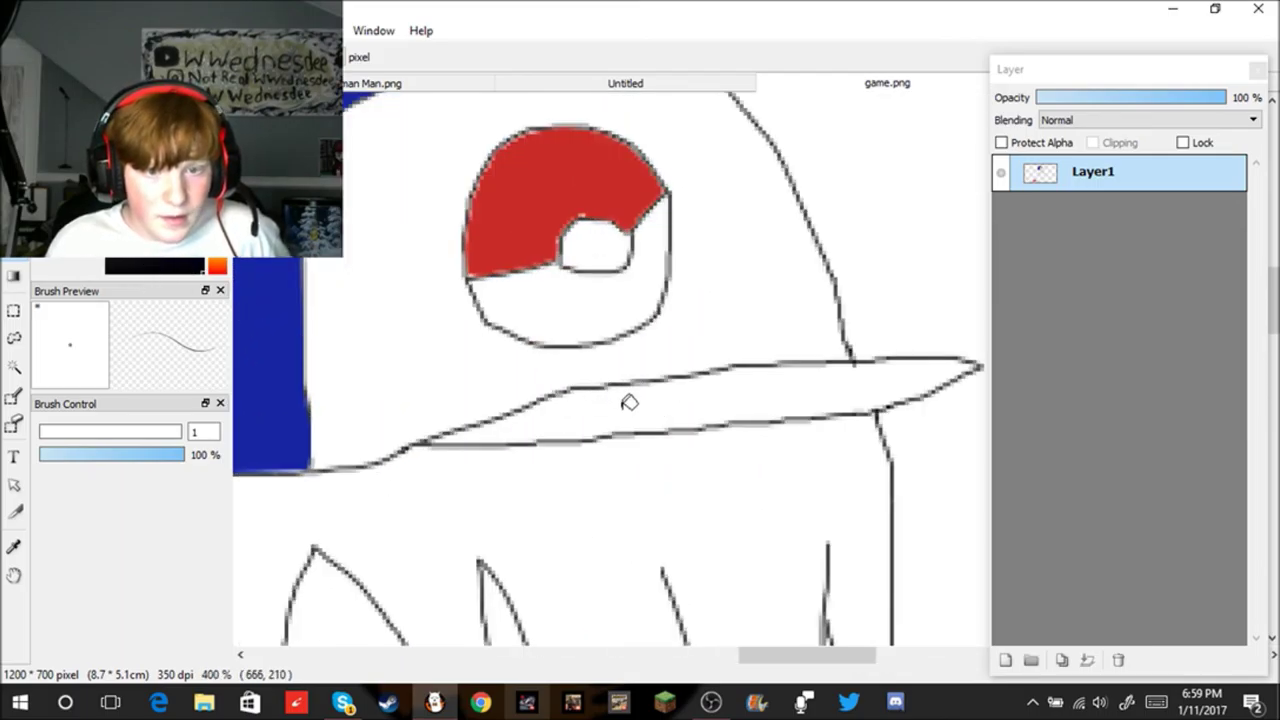
Step: Fill the cap brim black; a stray click also floods the background blue
left_click(626, 400)
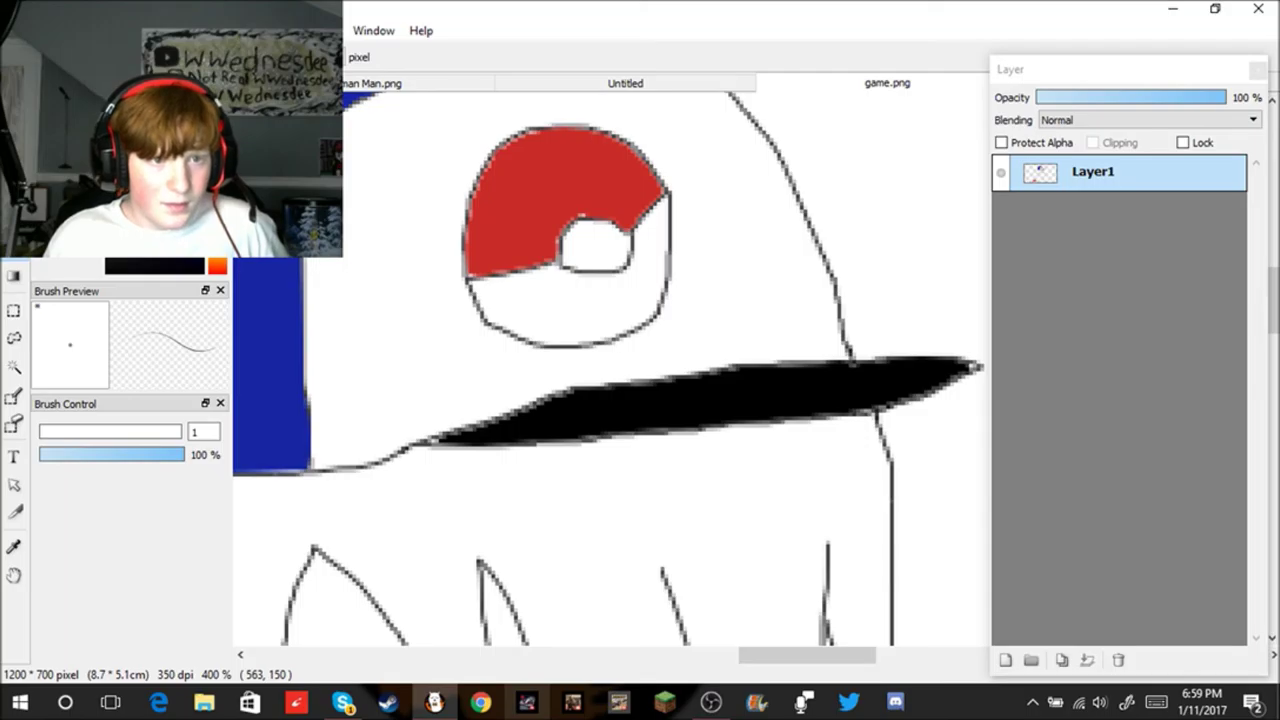
scroll(320, 548, "down", 4)
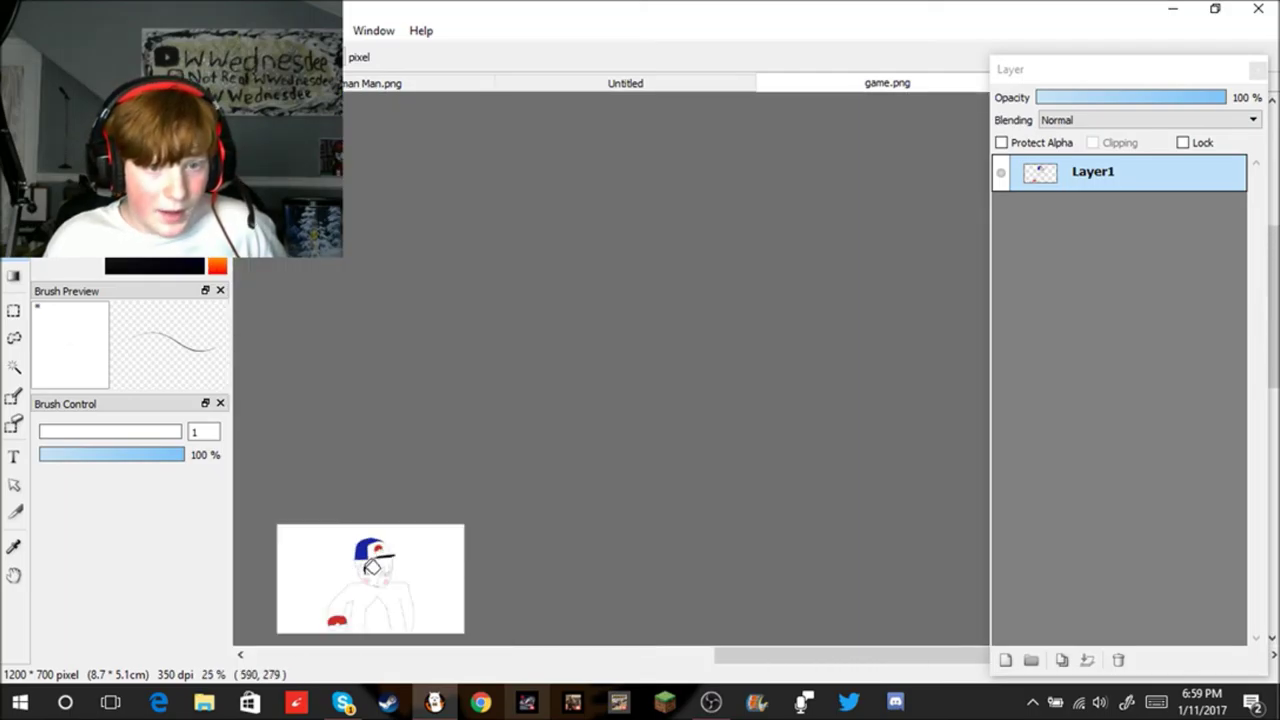
scroll(362, 580, "up", 3)
left_click(369, 599)
scroll(366, 597, "down", 4)
scroll(366, 597, "up", 3)
scroll(366, 597, "down", 3)
scroll(369, 594, "down", 1)
scroll(375, 596, "up", 4)
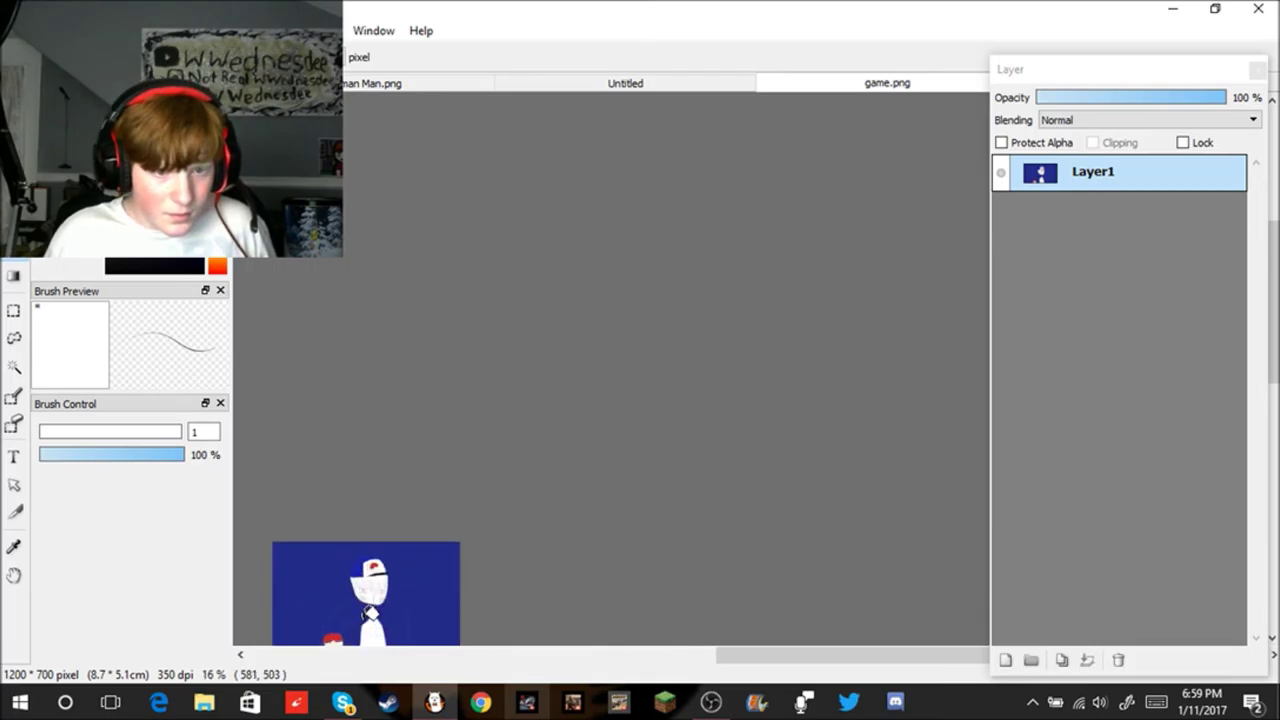
Step: Undo the blue background fill and zoom in on the right shoulder
key("ctrl+z")
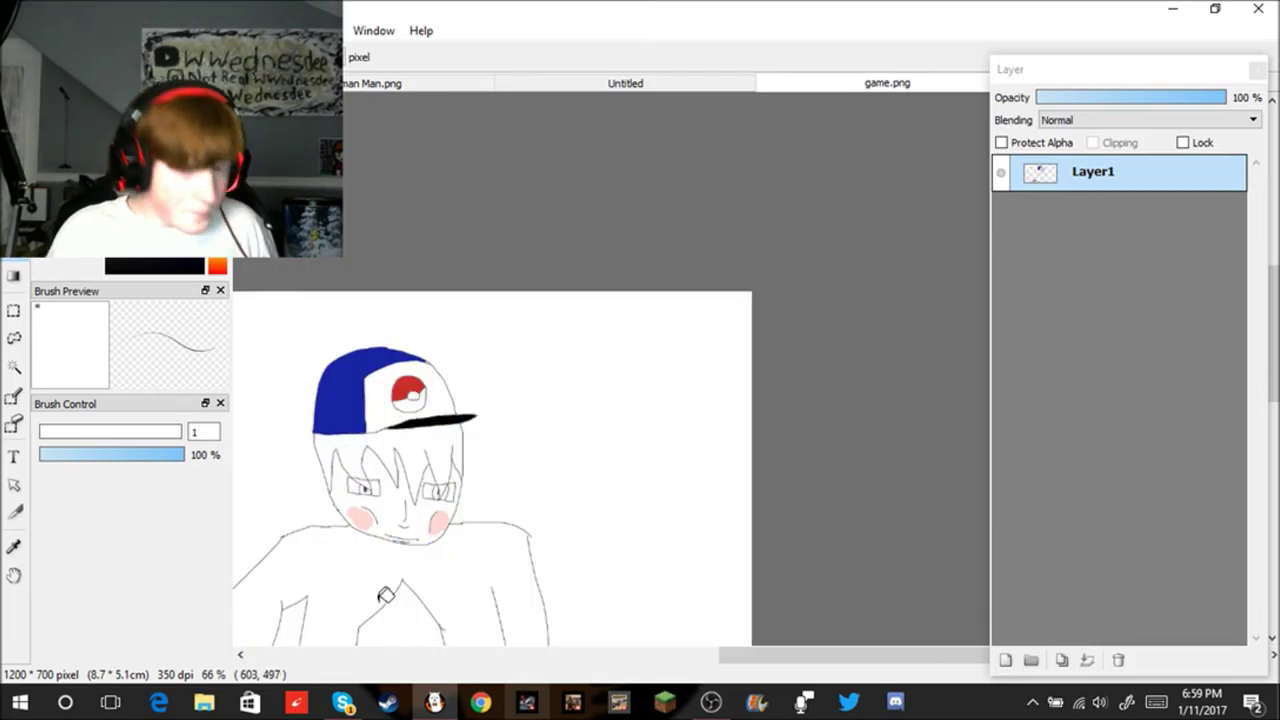
scroll(383, 592, "down", 4)
scroll(380, 608, "up", 7)
scroll(378, 614, "down", 9)
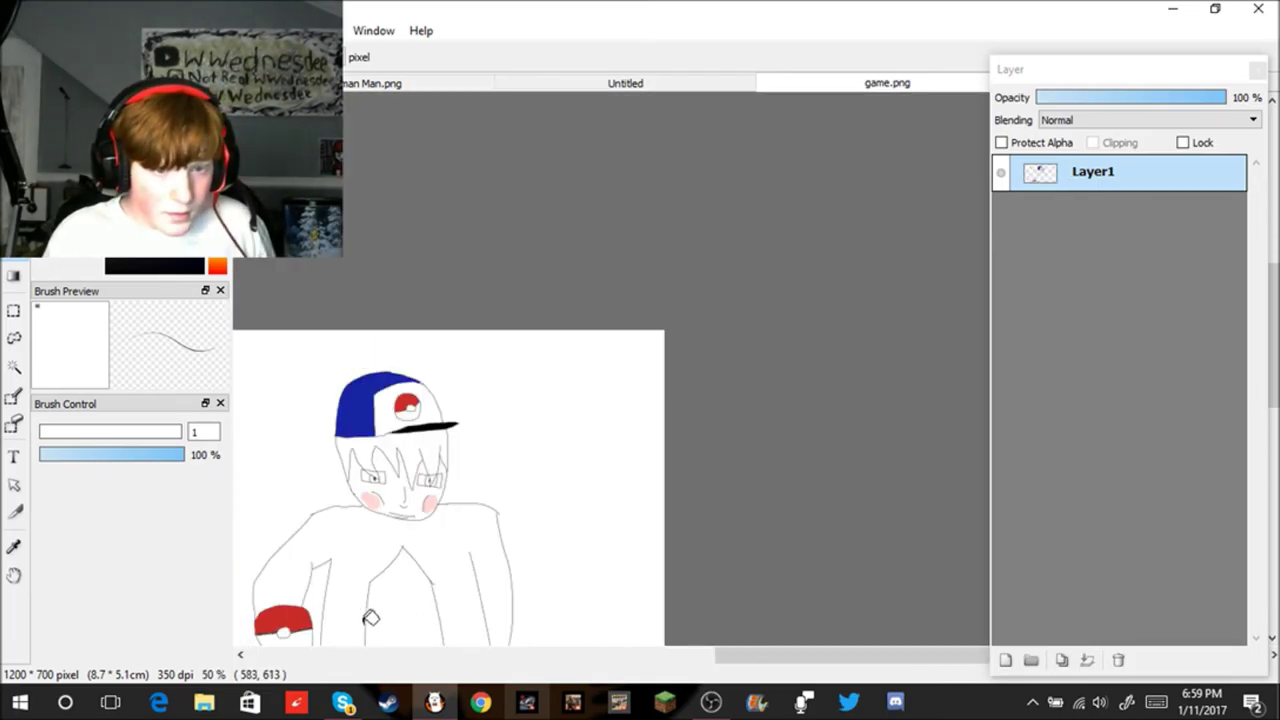
scroll(318, 636, "up", 2)
scroll(318, 636, "up", 5)
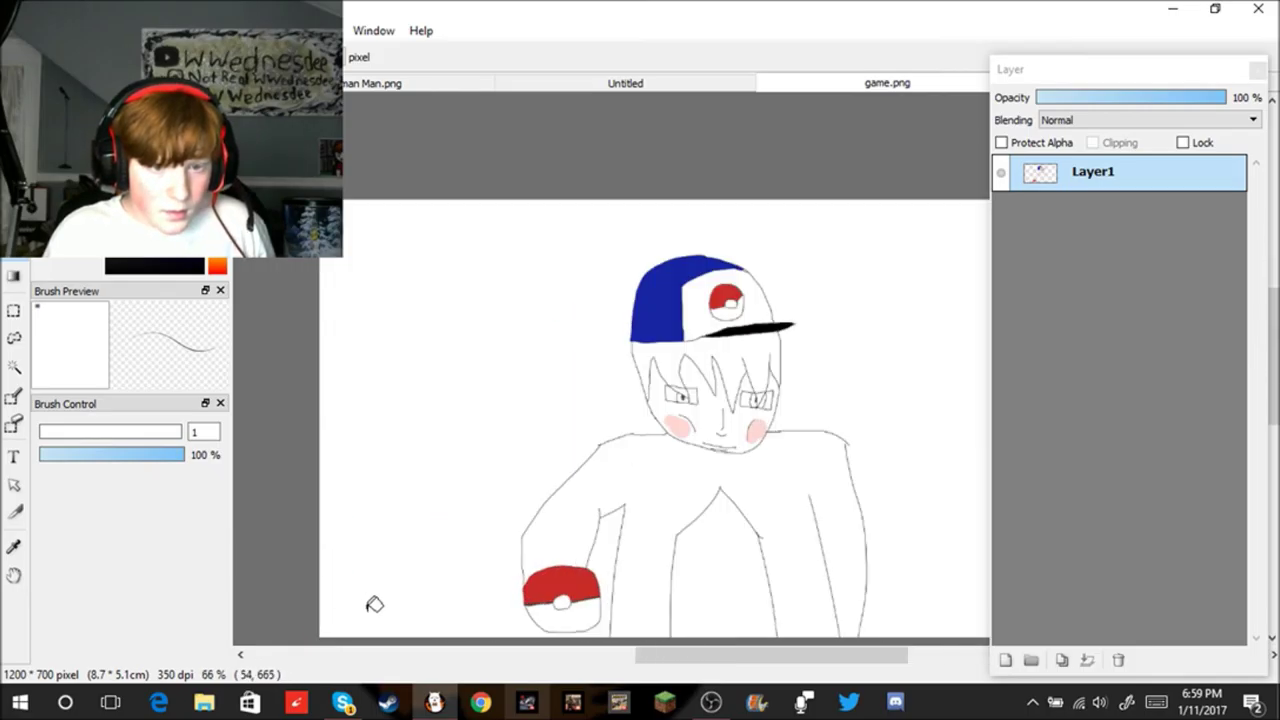
scroll(623, 583, "up", 2)
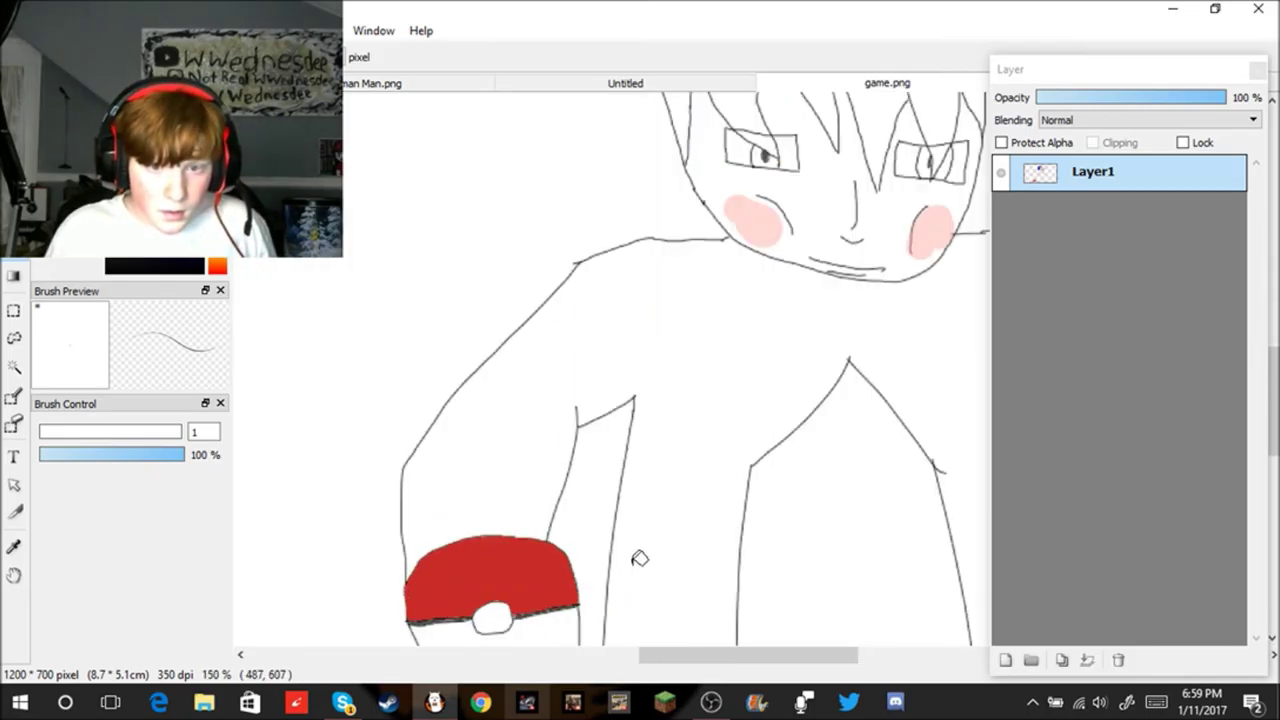
scroll(1273, 400, "down", 3)
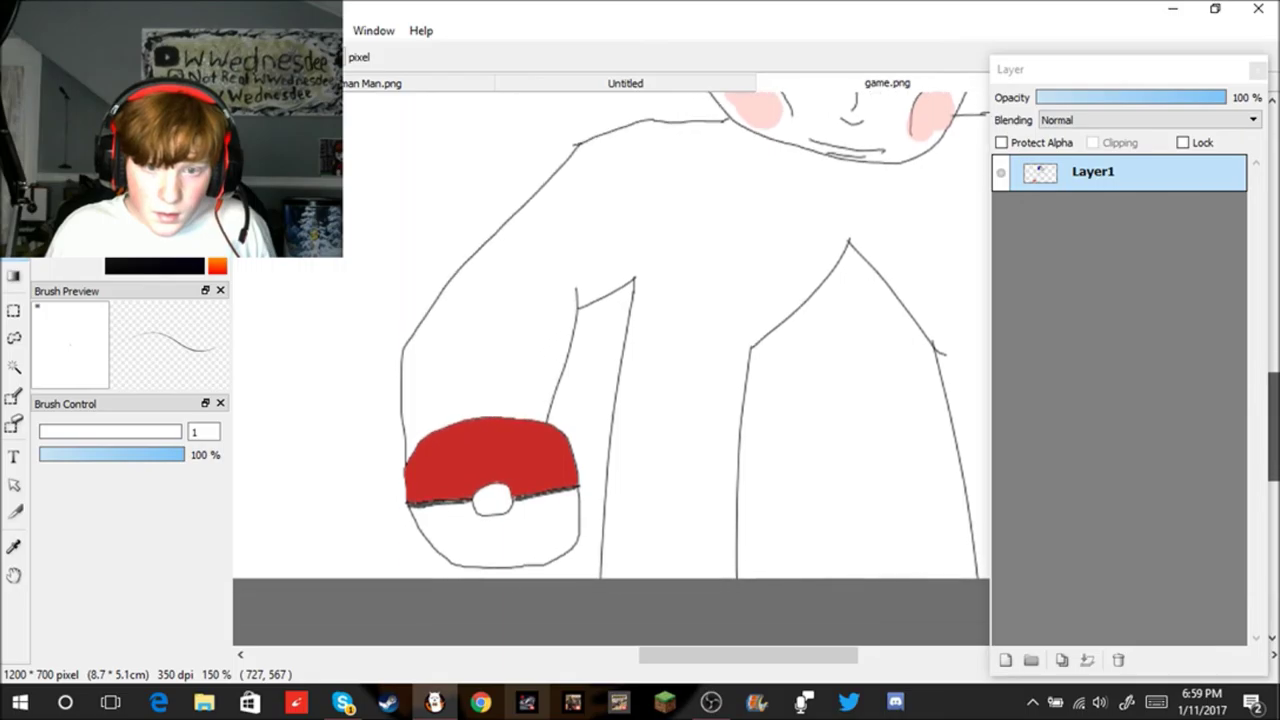
scroll(921, 460, "down", 5)
scroll(960, 469, "up", 5)
scroll(909, 266, "down", 2)
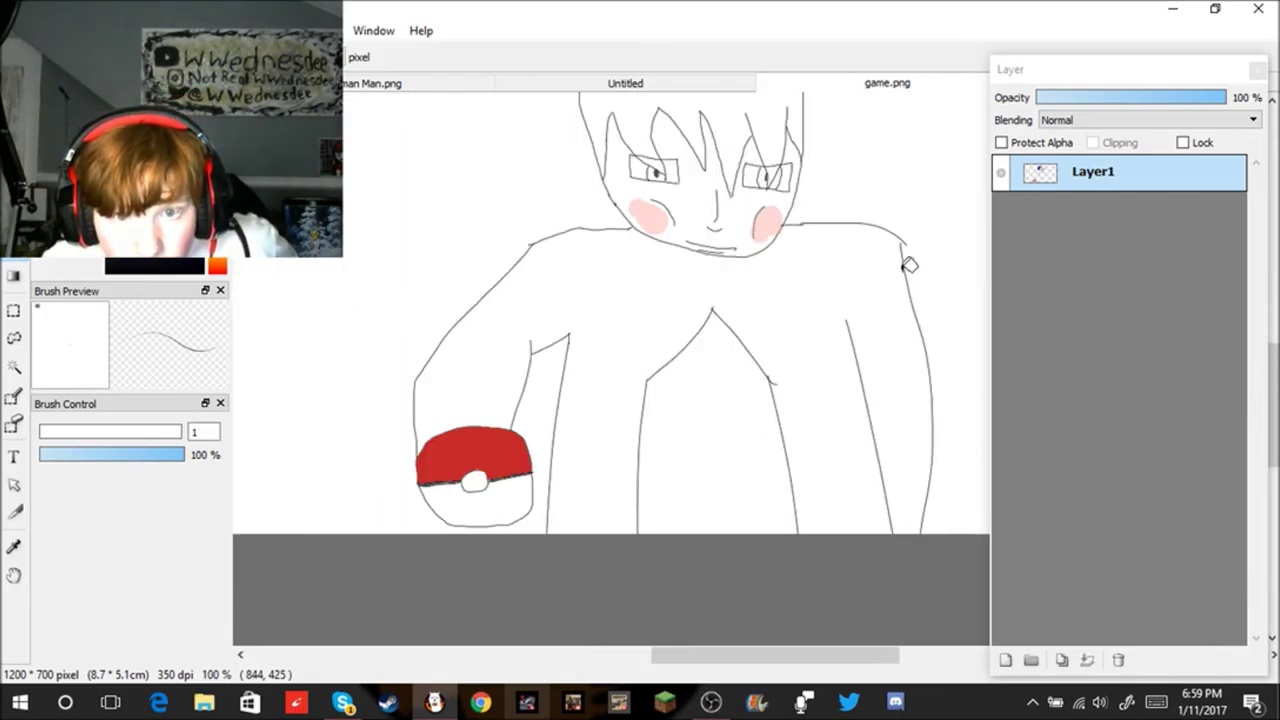
scroll(920, 209, "up", 4)
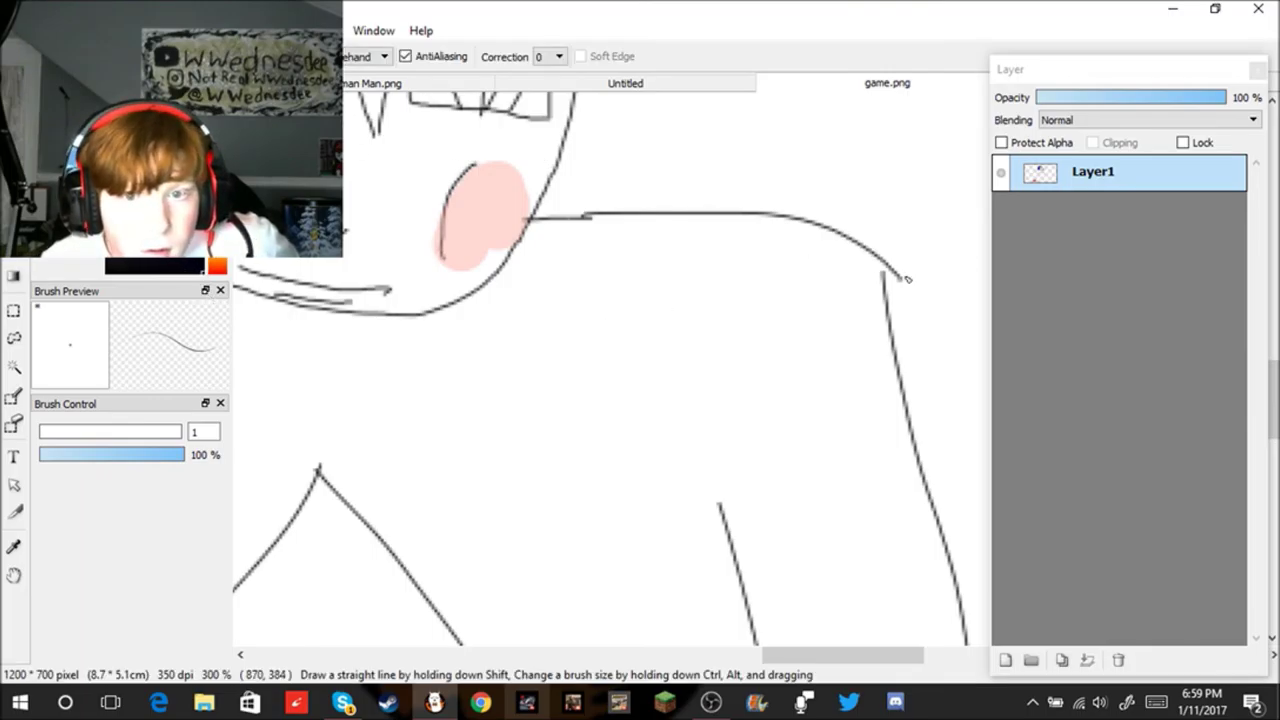
scroll(885, 272, "up", 4)
Step: Join the arm line to the shoulder curve and erase the curve's overhanging end
left_click(867, 246)
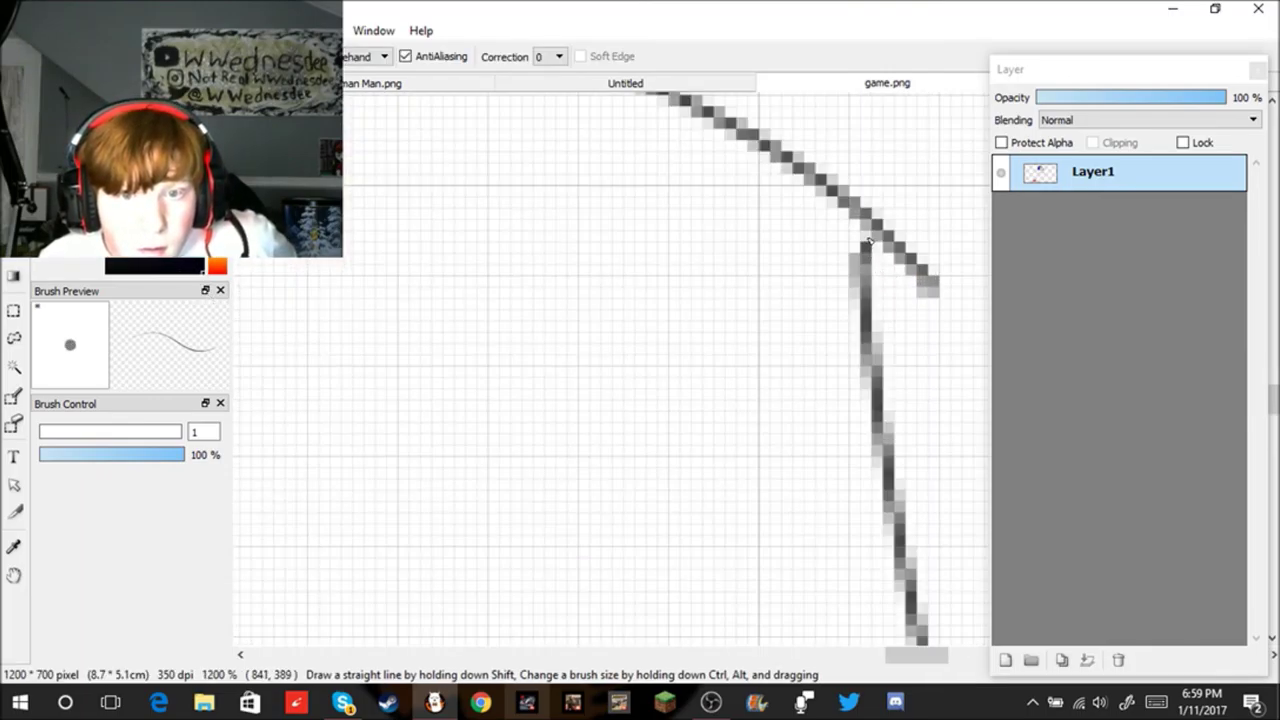
left_click(866, 230)
key("e")
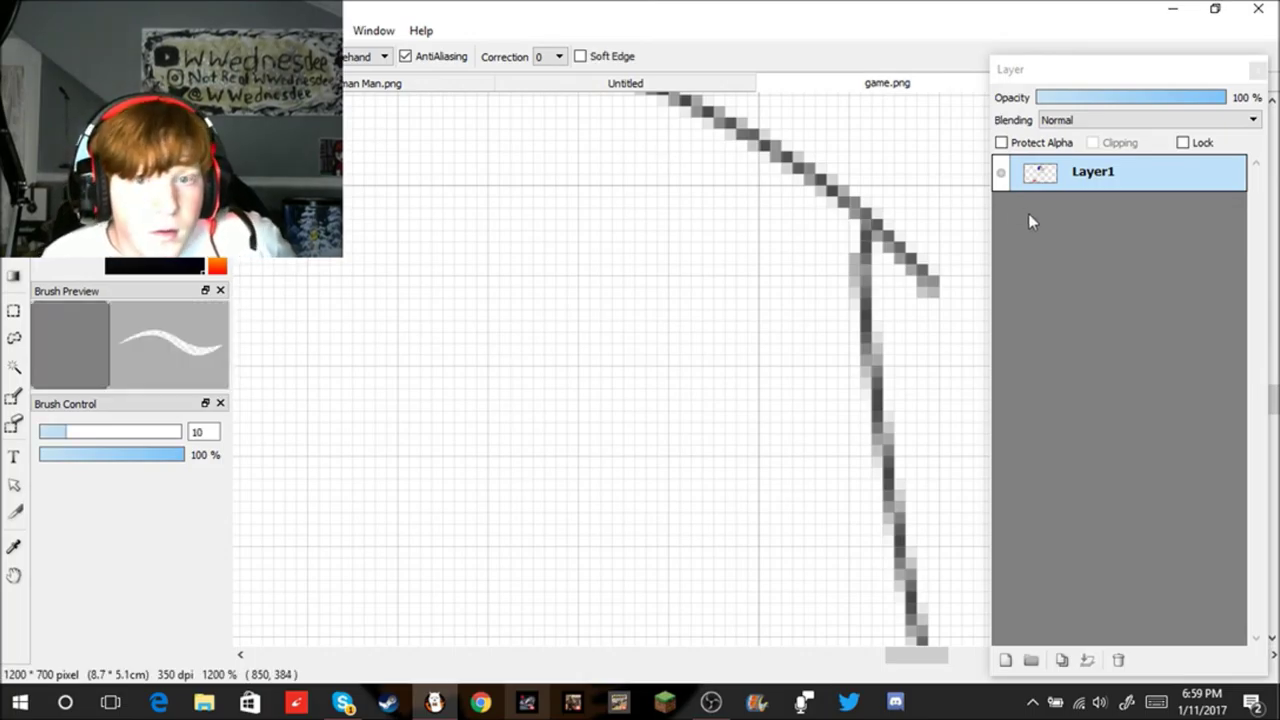
mouse_move(928, 286)
left_mouse_down()
mouse_move(943, 294)
mouse_move(872, 226)
left_mouse_up()
key("b")
scroll(860, 271, "down", 4)
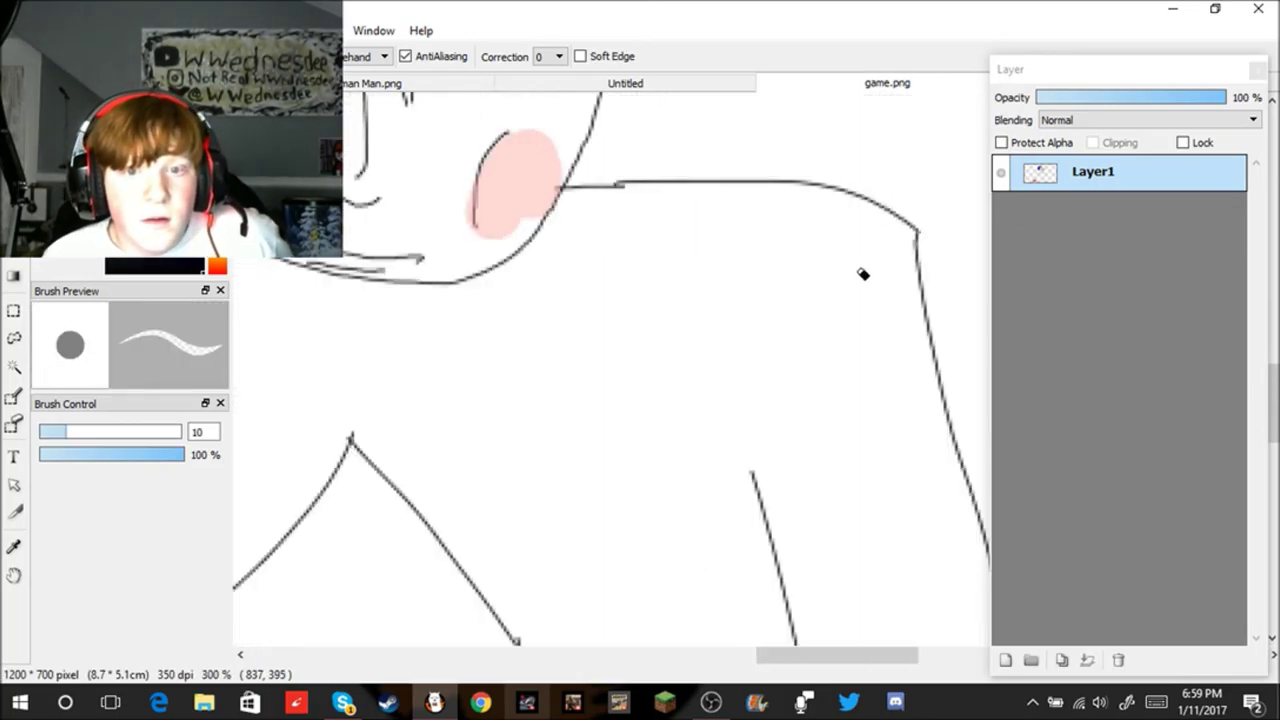
scroll(366, 371, "down", 4)
scroll(471, 329, "up", 2)
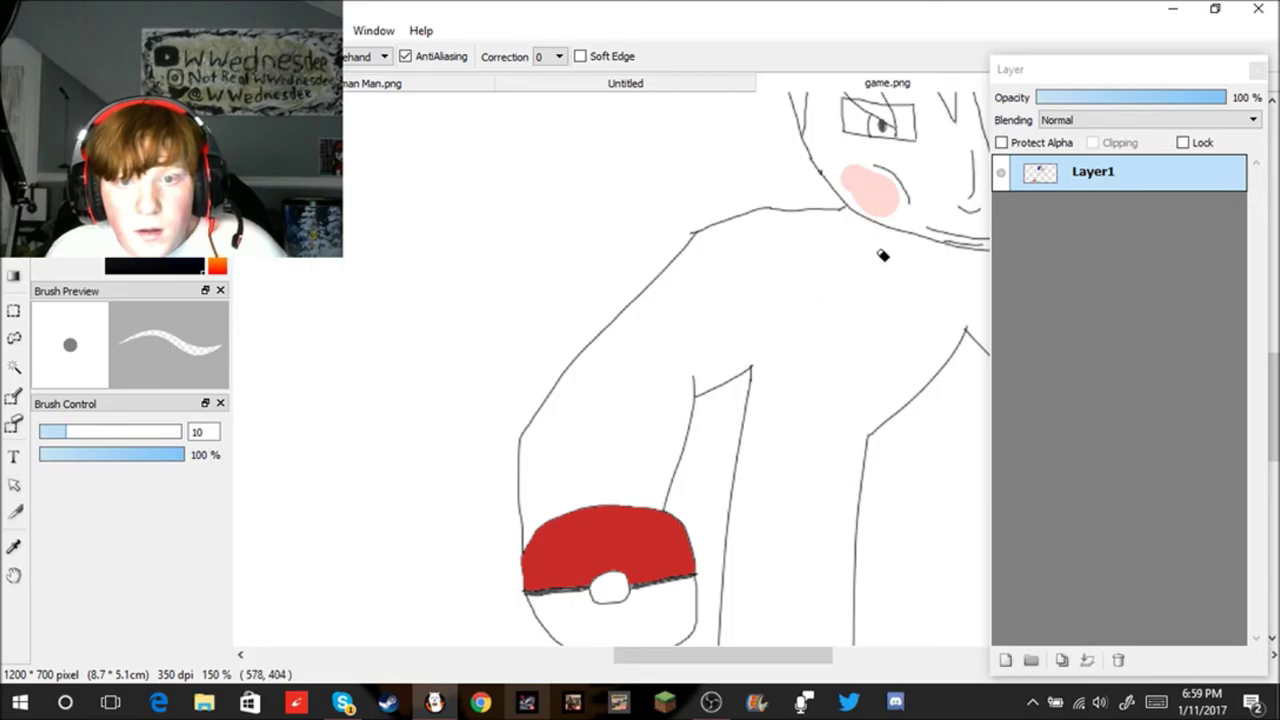
scroll(920, 345, "down", 5)
scroll(932, 347, "up", 3)
scroll(930, 345, "up", 2)
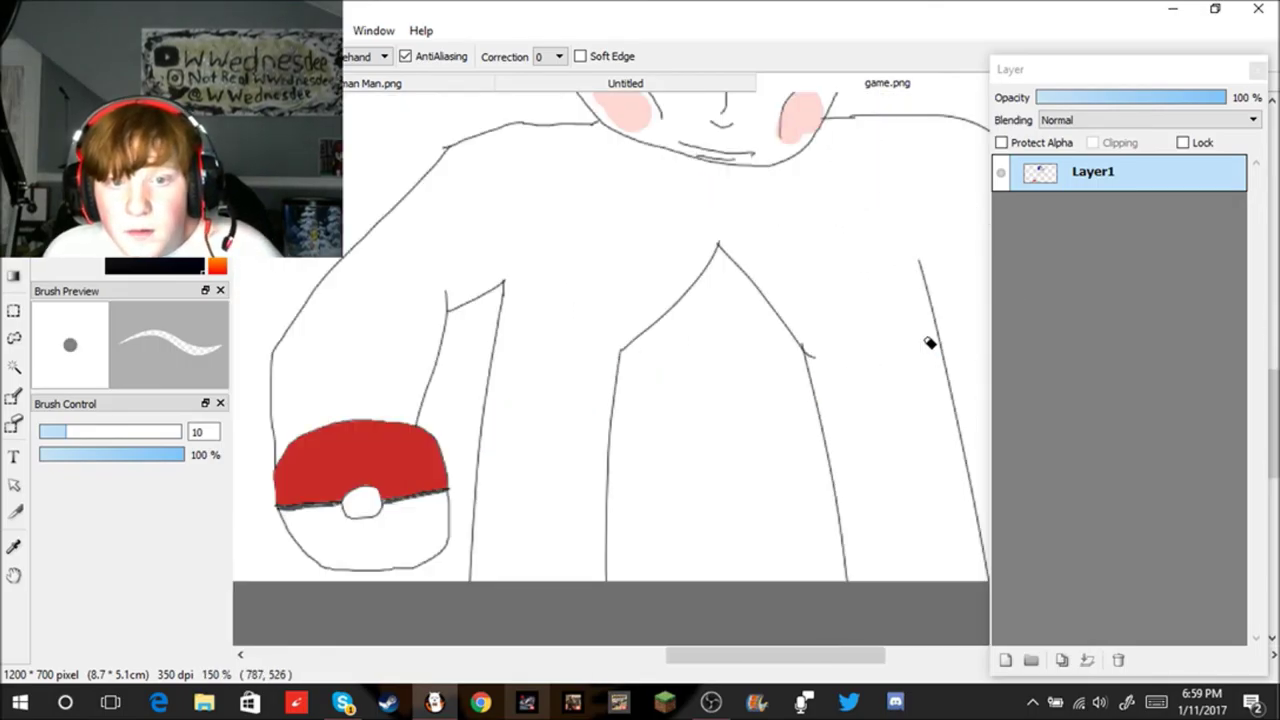
scroll(922, 330, "down", 1)
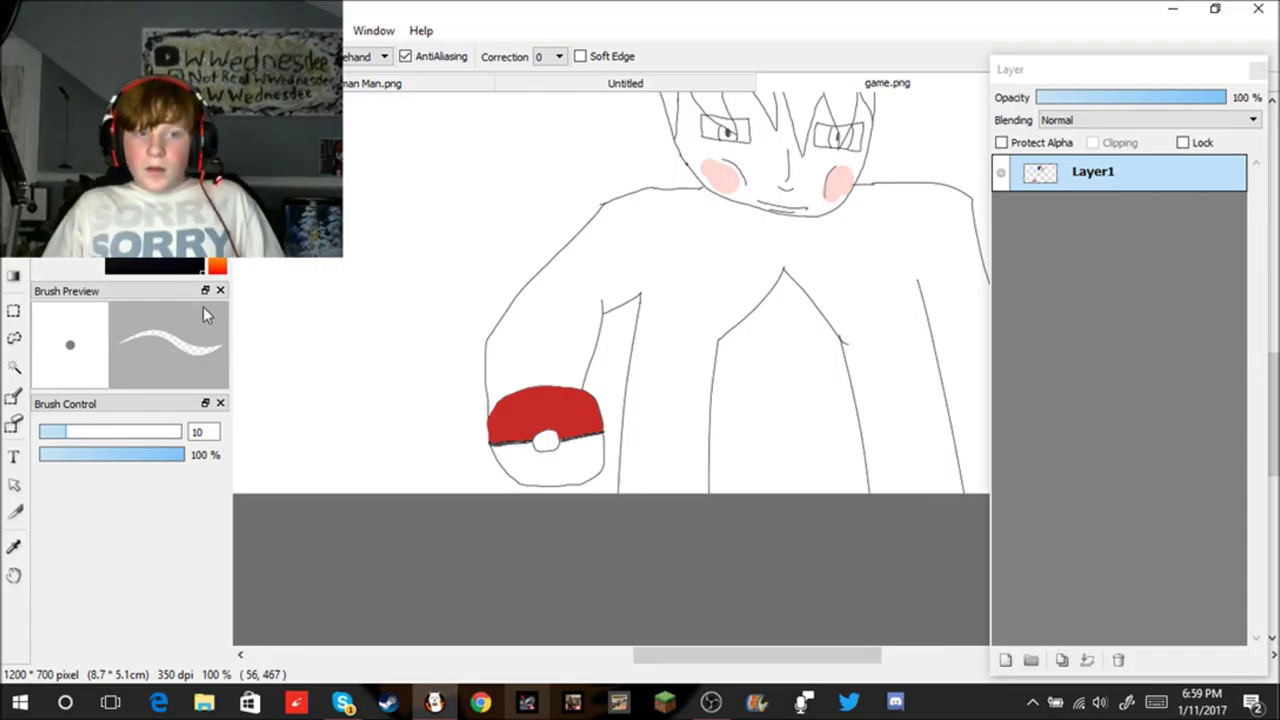
scroll(600, 390, "up", 4)
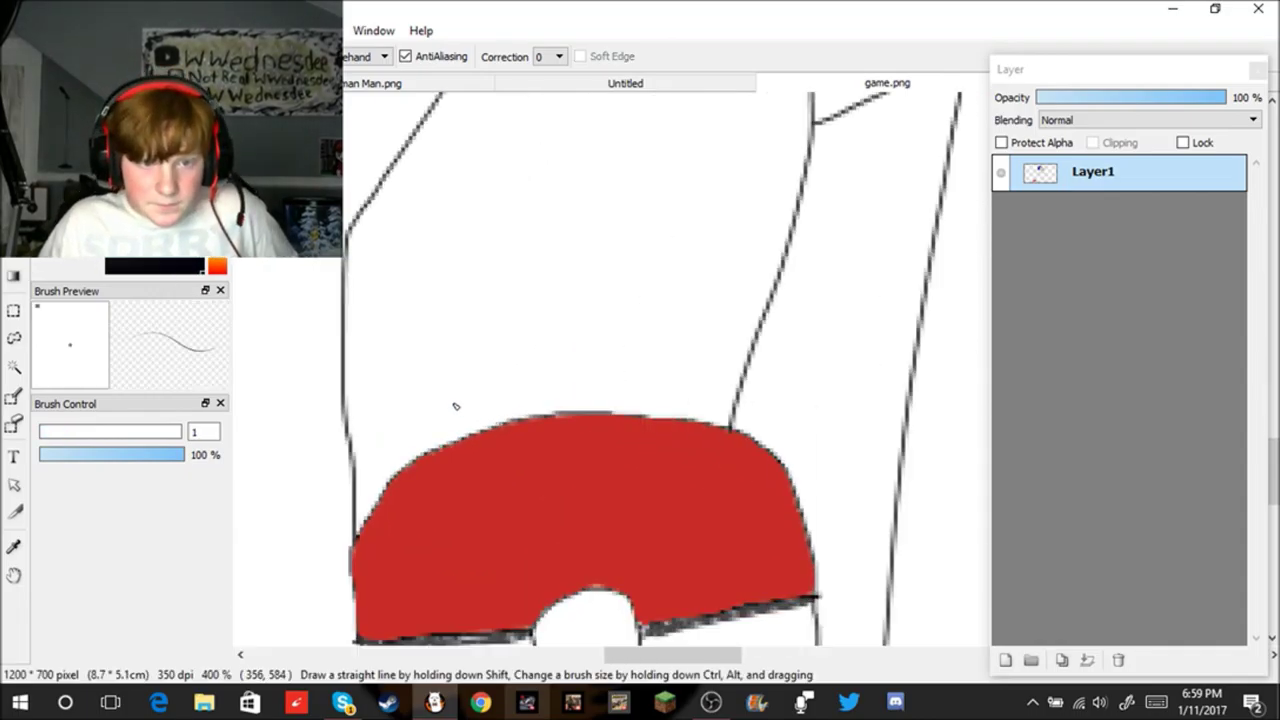
Step: Draw the first hooked finger stroke over the red top, undoing it and cancelling the accidental Save dialog
mouse_move(388, 373)
left_mouse_down()
mouse_move(430, 548)
mouse_move(452, 522)
mouse_move(460, 408)
left_mouse_up()
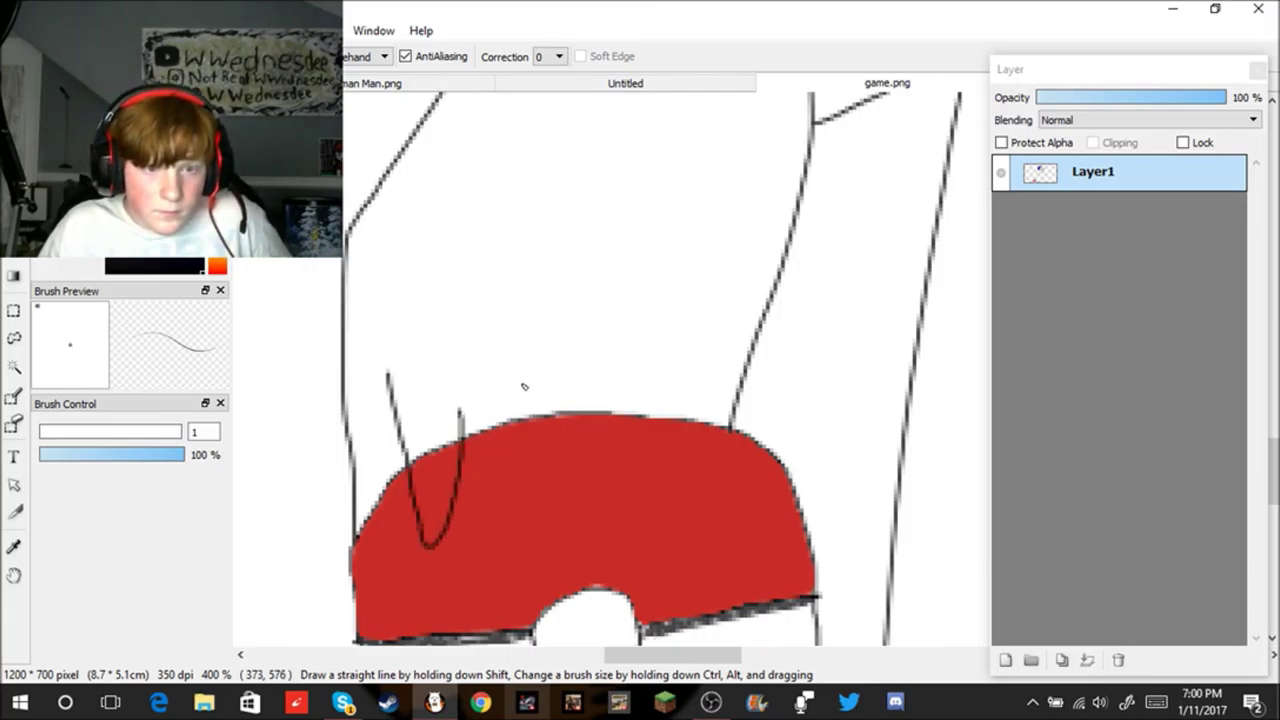
mouse_move(462, 412)
left_mouse_down()
mouse_move(479, 379)
mouse_move(496, 531)
mouse_move(530, 442)
left_mouse_up()
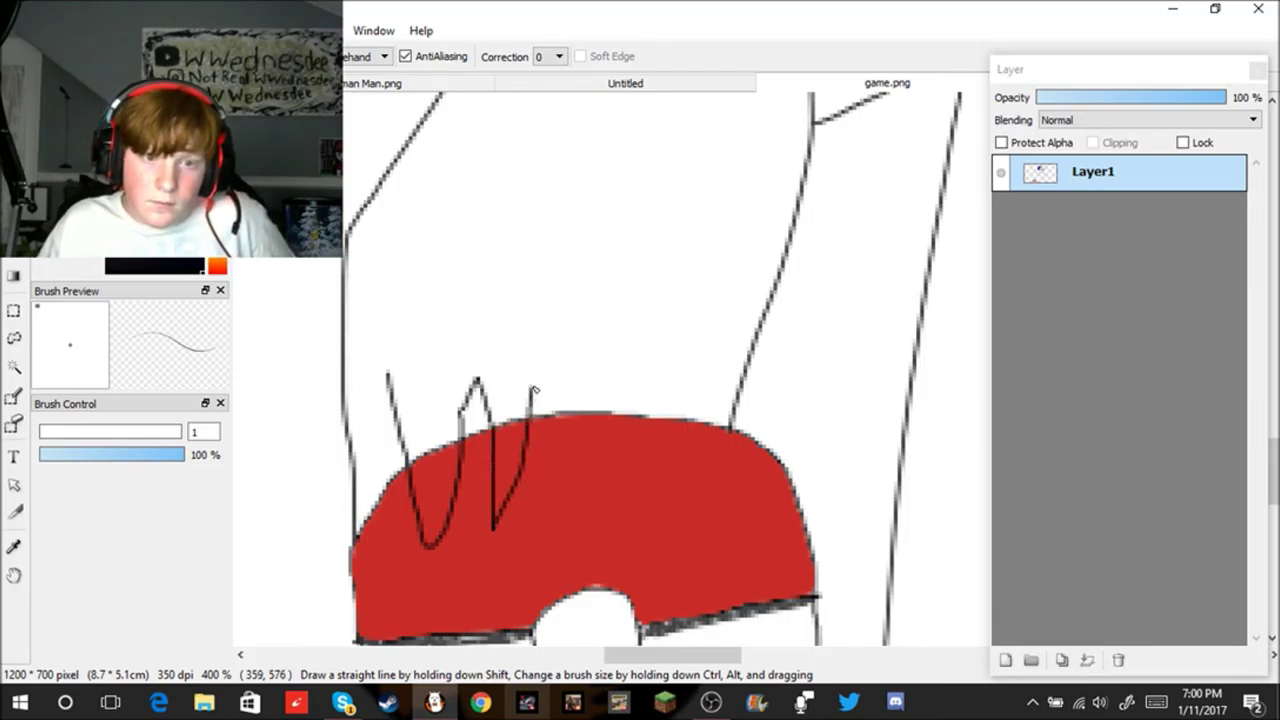
key("ctrl+z")
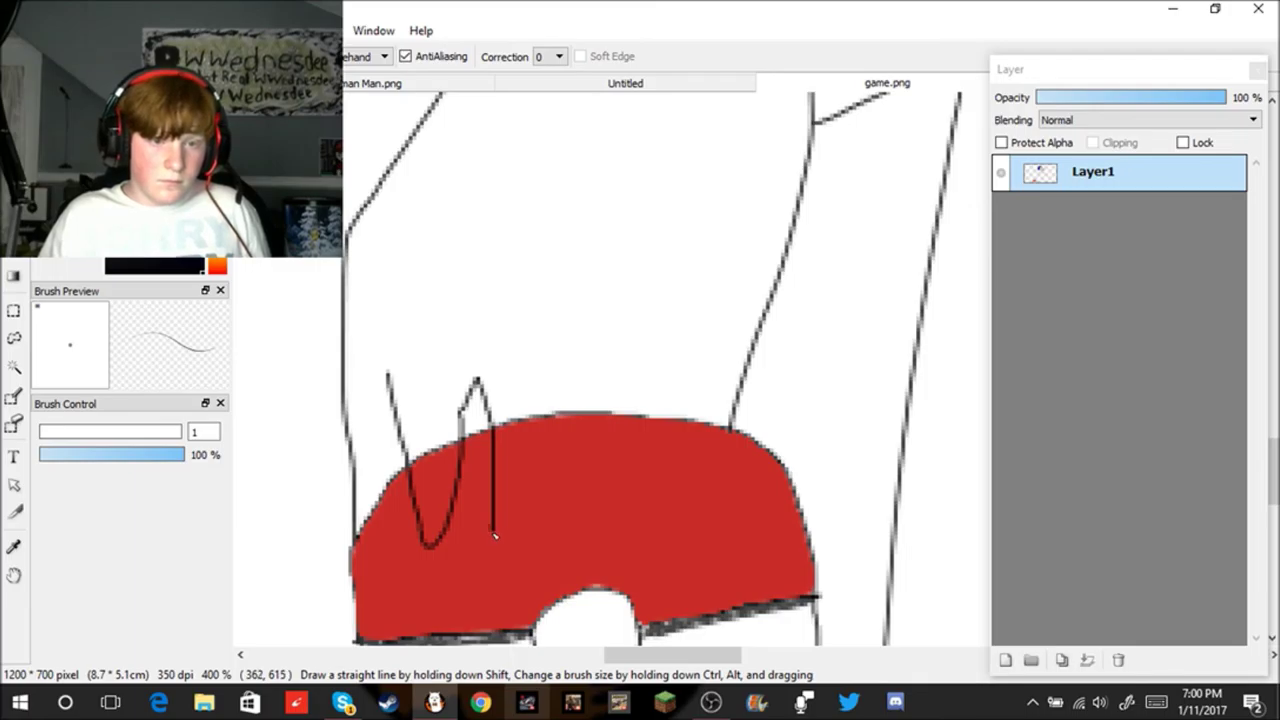
key("ctrl+s")
left_click(668, 420)
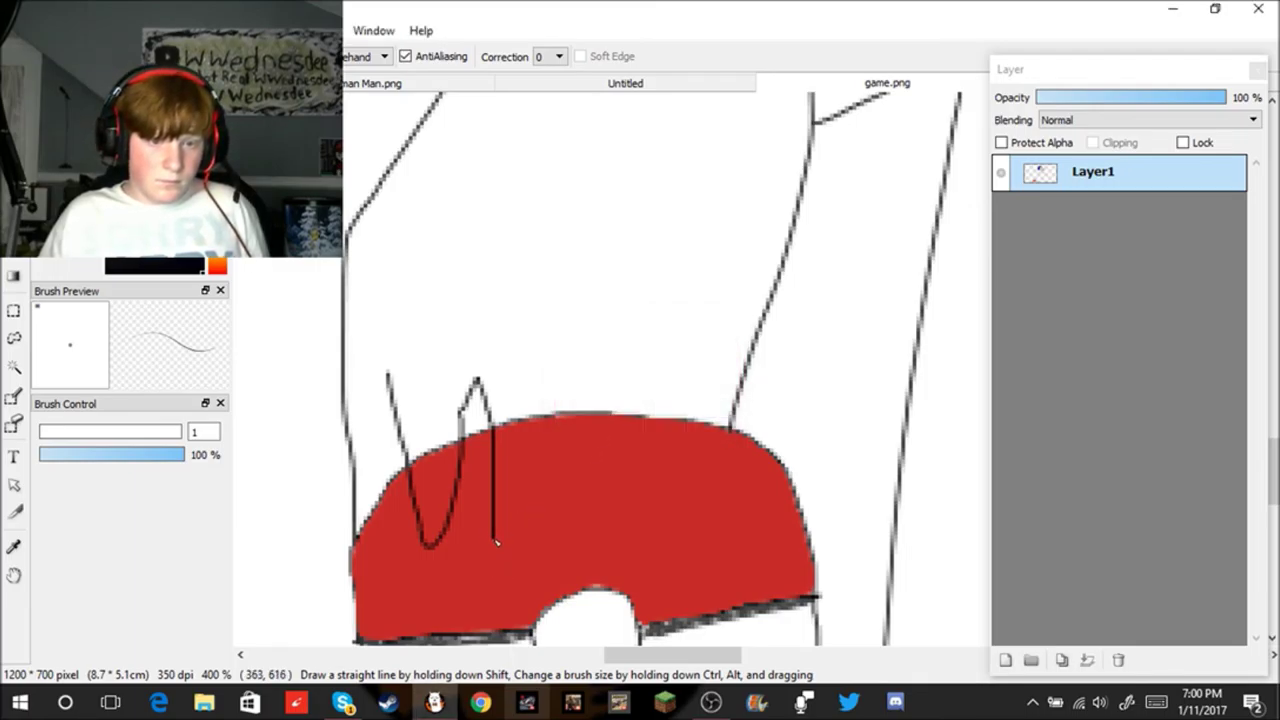
key("ctrl+z")
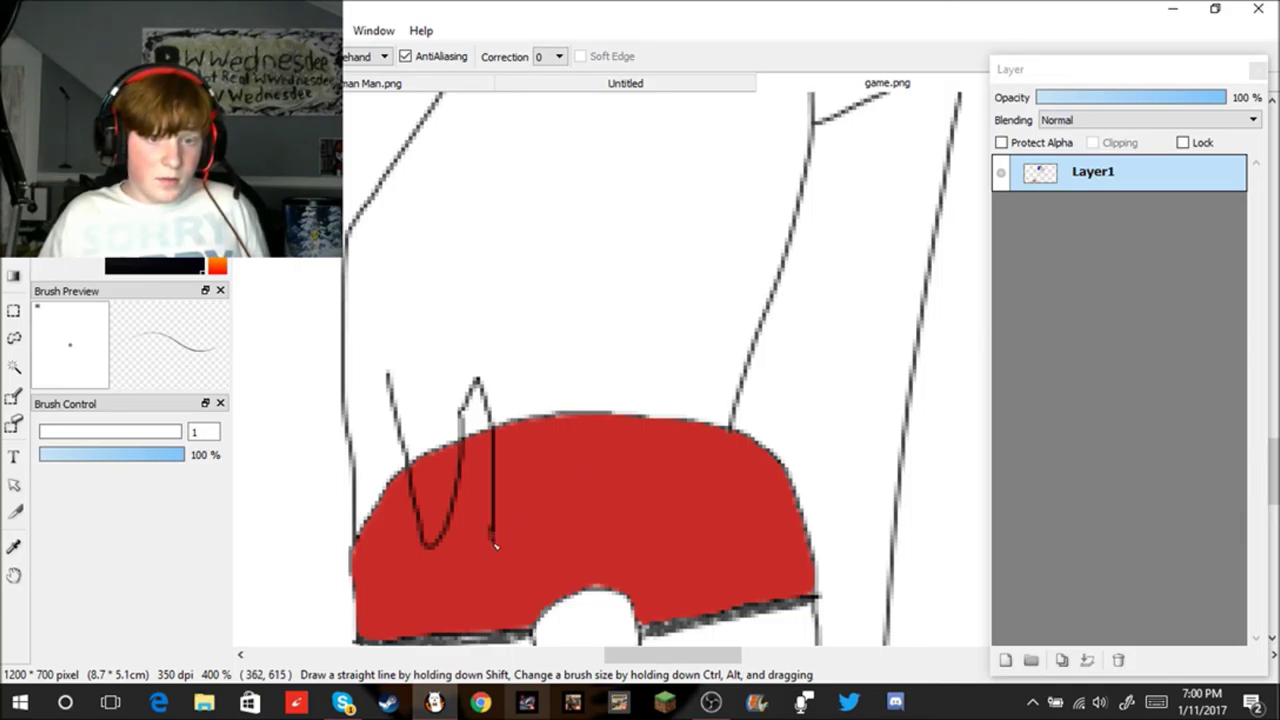
scroll(494, 545, "up", 1)
Step: Draw the second finger upward, then try the third finger several times, undoing each failed stroke
mouse_move(522, 551)
left_mouse_down()
mouse_move(573, 475)
mouse_move(594, 322)
mouse_move(614, 326)
left_mouse_up()
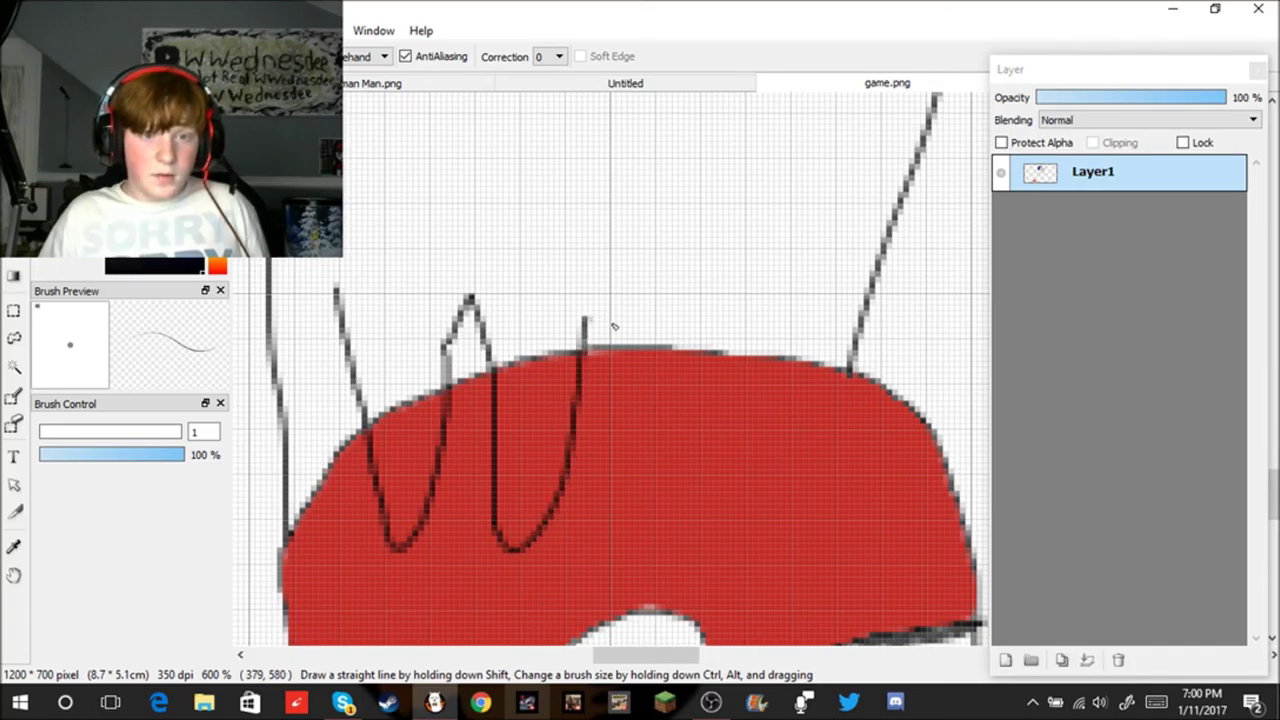
scroll(648, 336, "down", 2)
scroll(651, 336, "up", 1)
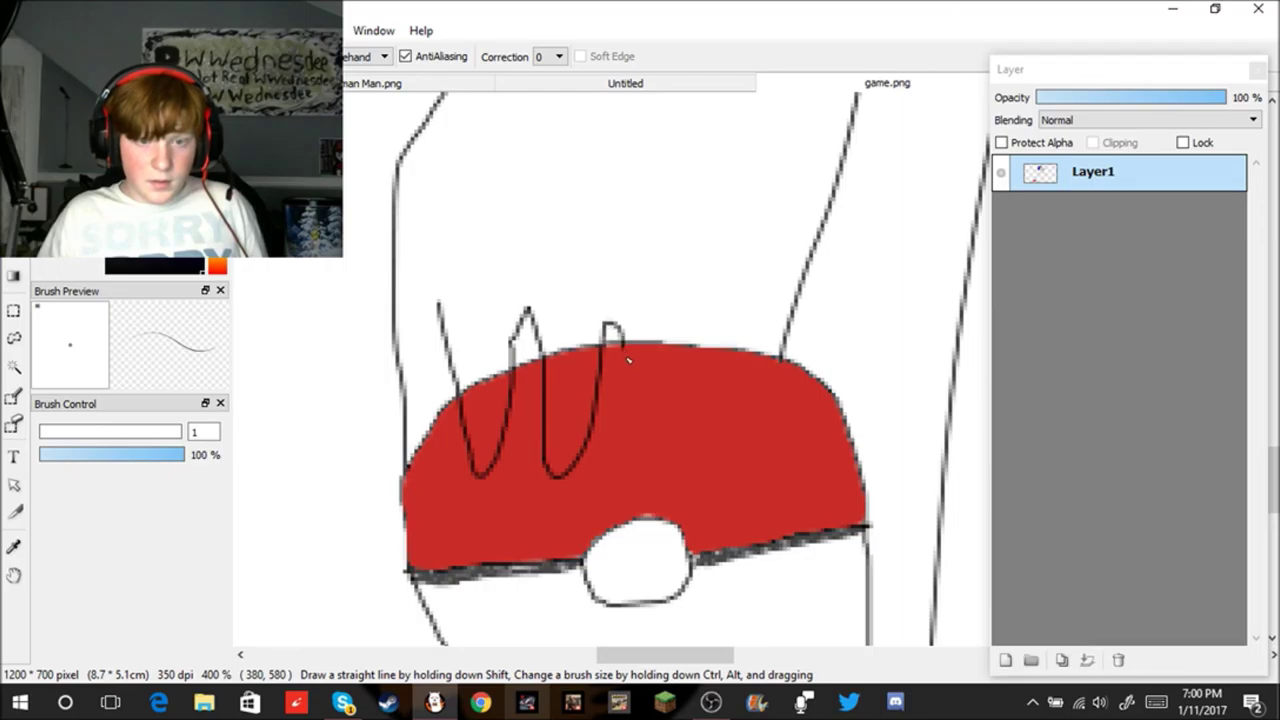
key("ctrl+z")
left_click_drag(606, 328, 631, 402)
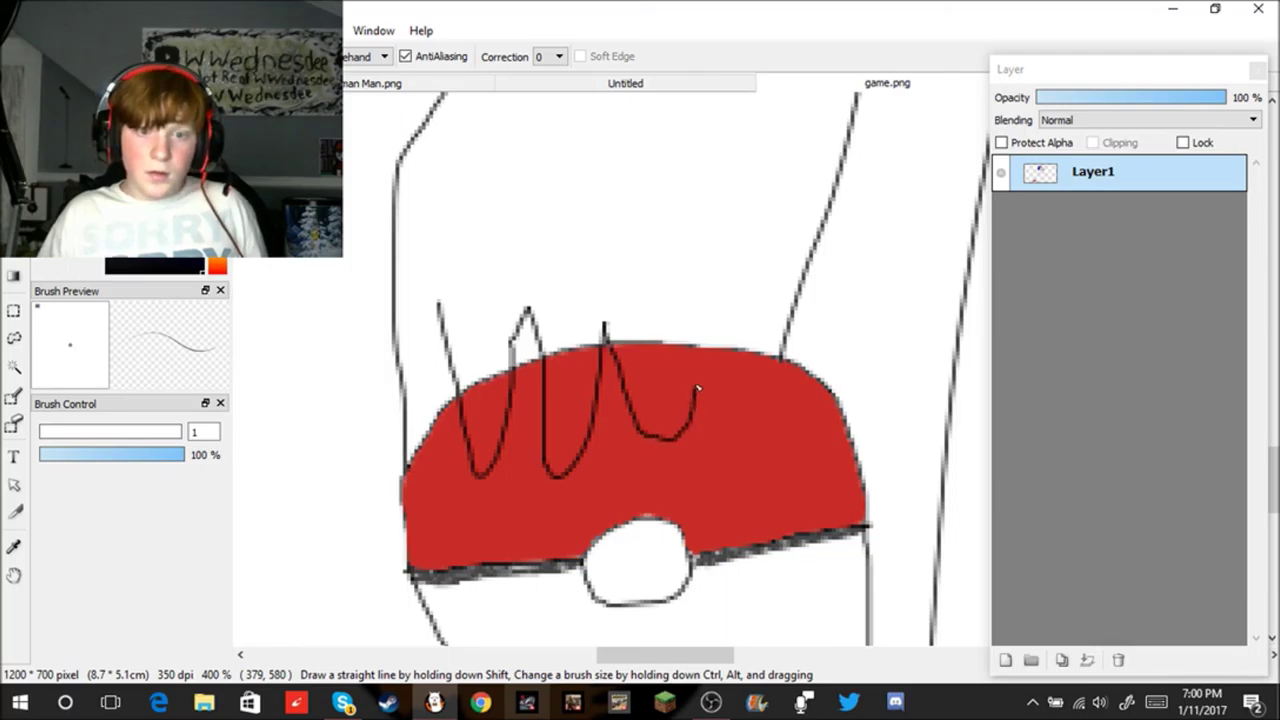
key("ctrl+z")
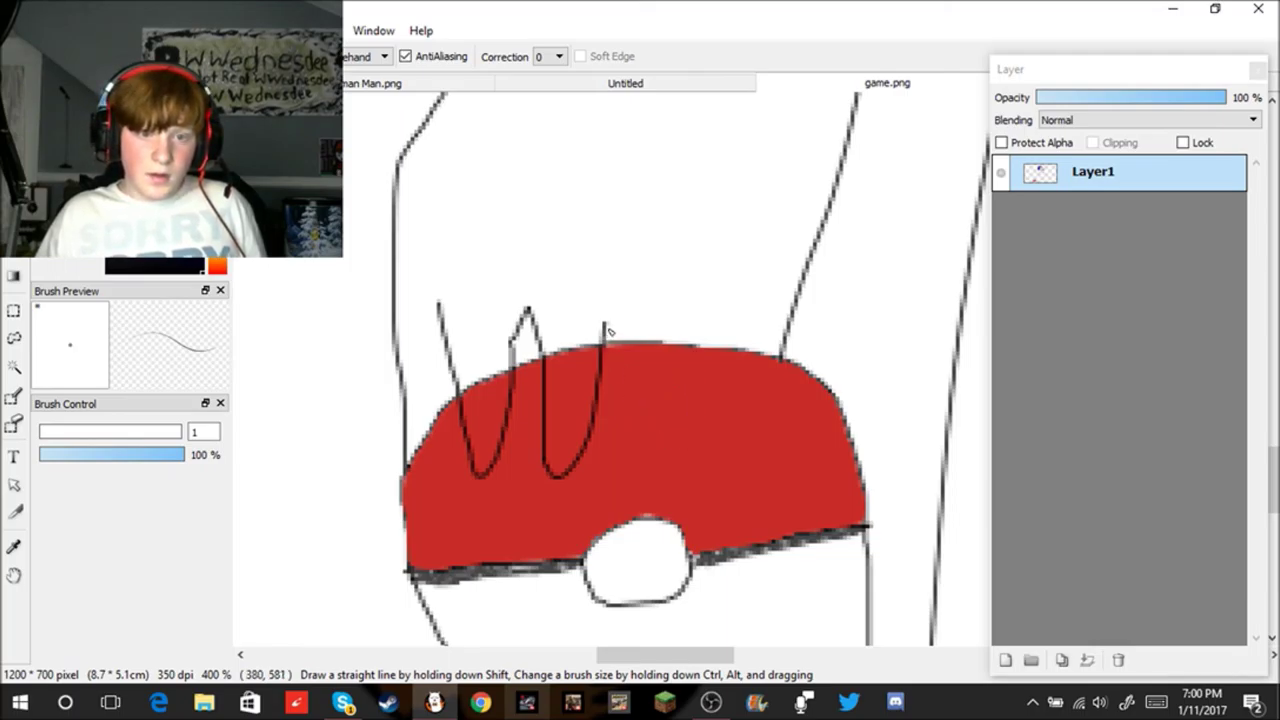
left_click_drag(607, 325, 638, 430)
key("ctrl+z")
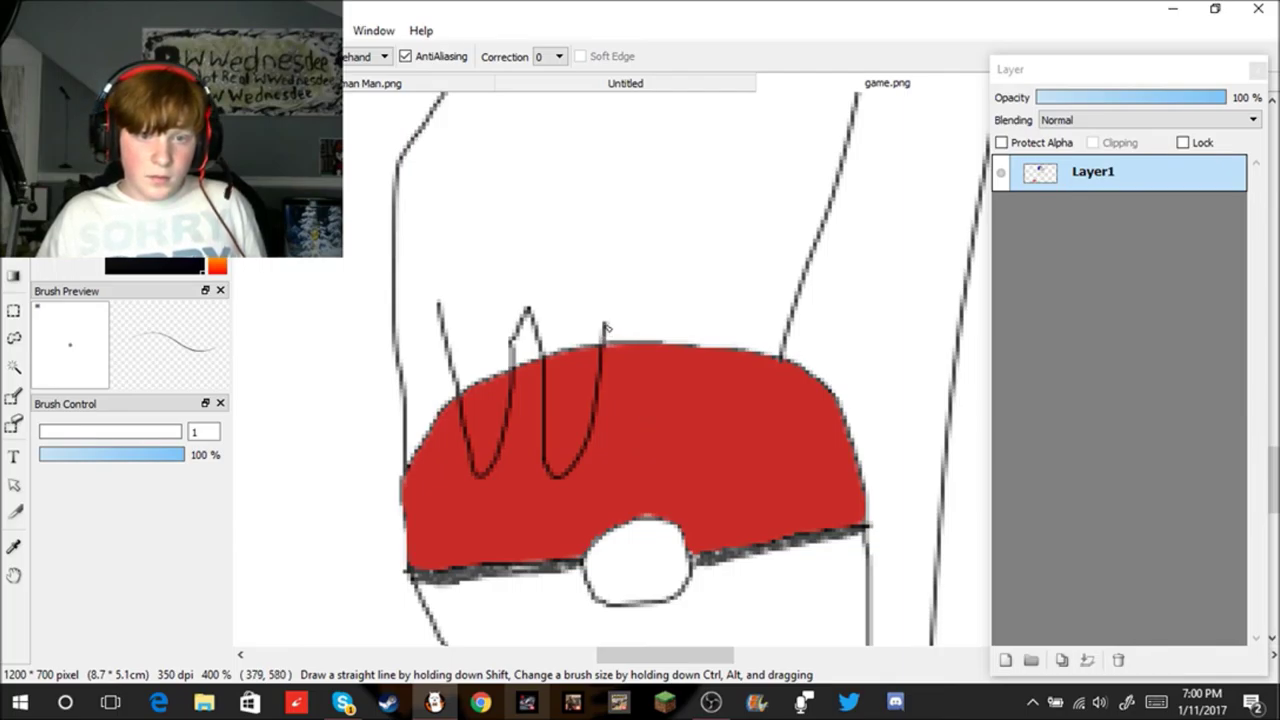
left_click_drag(619, 353, 636, 505)
key("ctrl+z")
Step: Draw the third finger loop on the red top and the fourth finger near the ball's right
left_click_drag(605, 326, 646, 400)
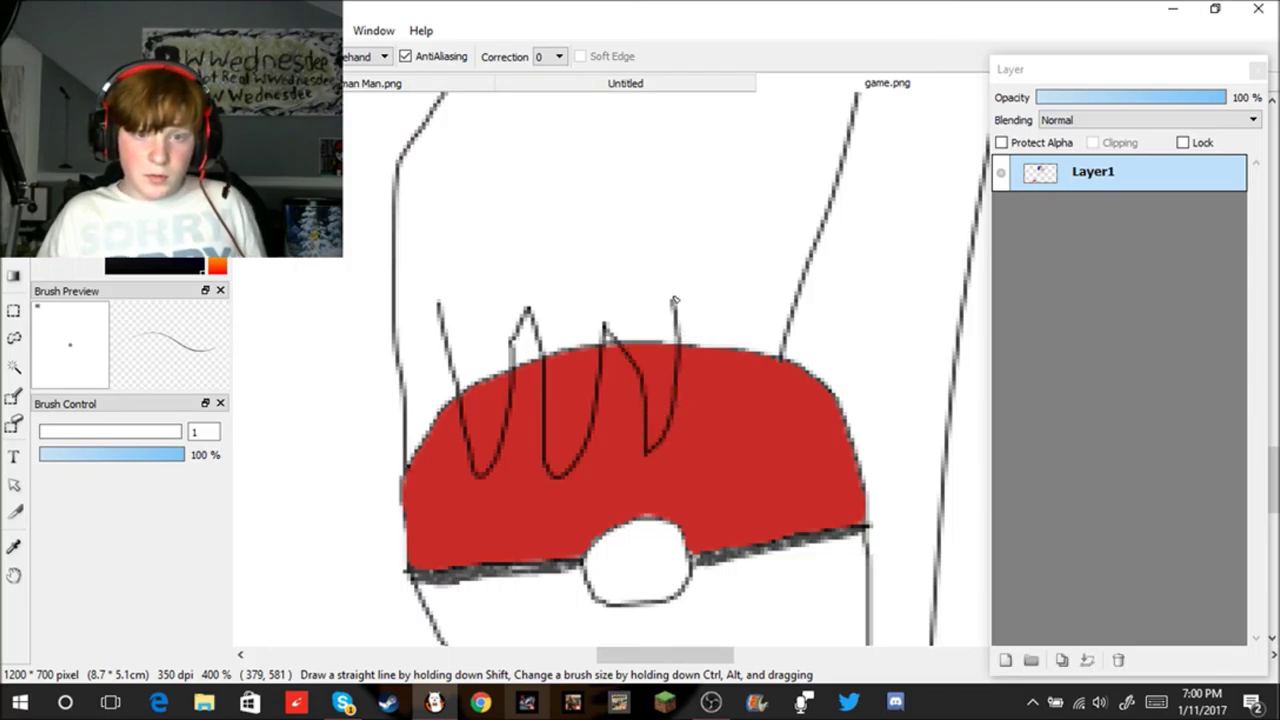
mouse_move(672, 291)
left_mouse_down()
mouse_move(708, 359)
mouse_move(716, 422)
mouse_move(748, 380)
mouse_move(741, 299)
left_mouse_up()
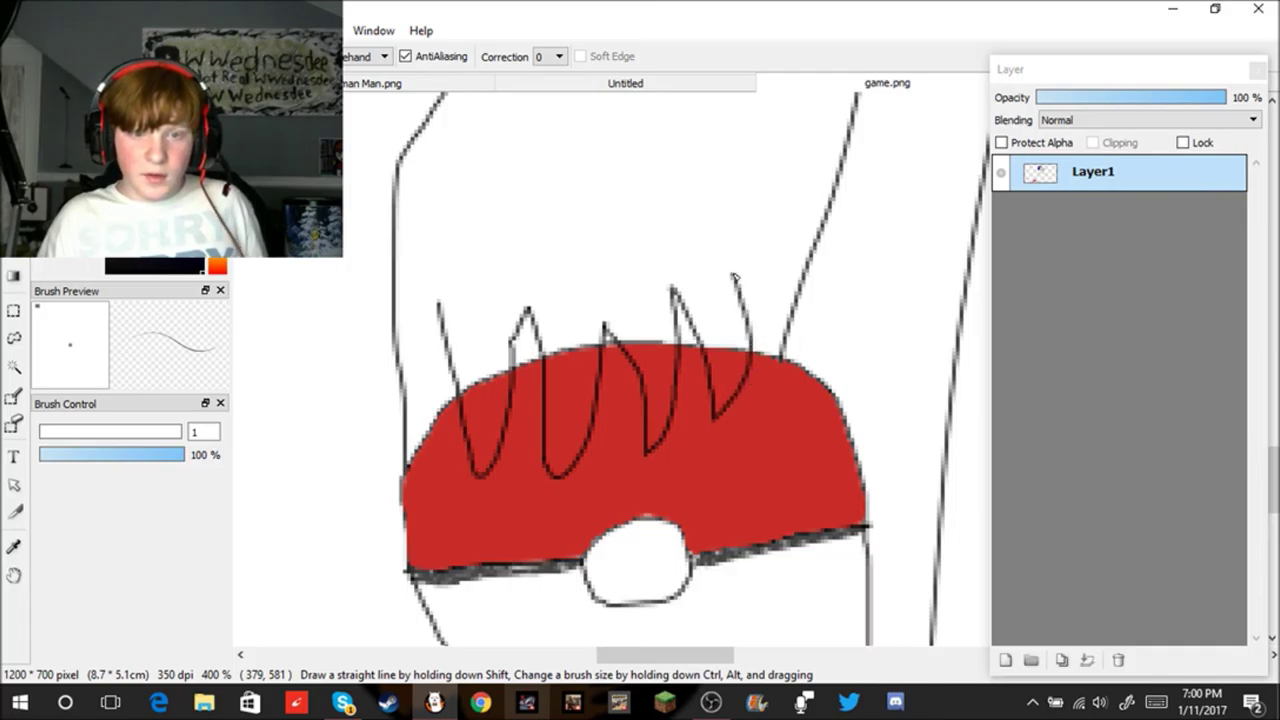
scroll(507, 343, "up", 1)
scroll(474, 480, "down", 4)
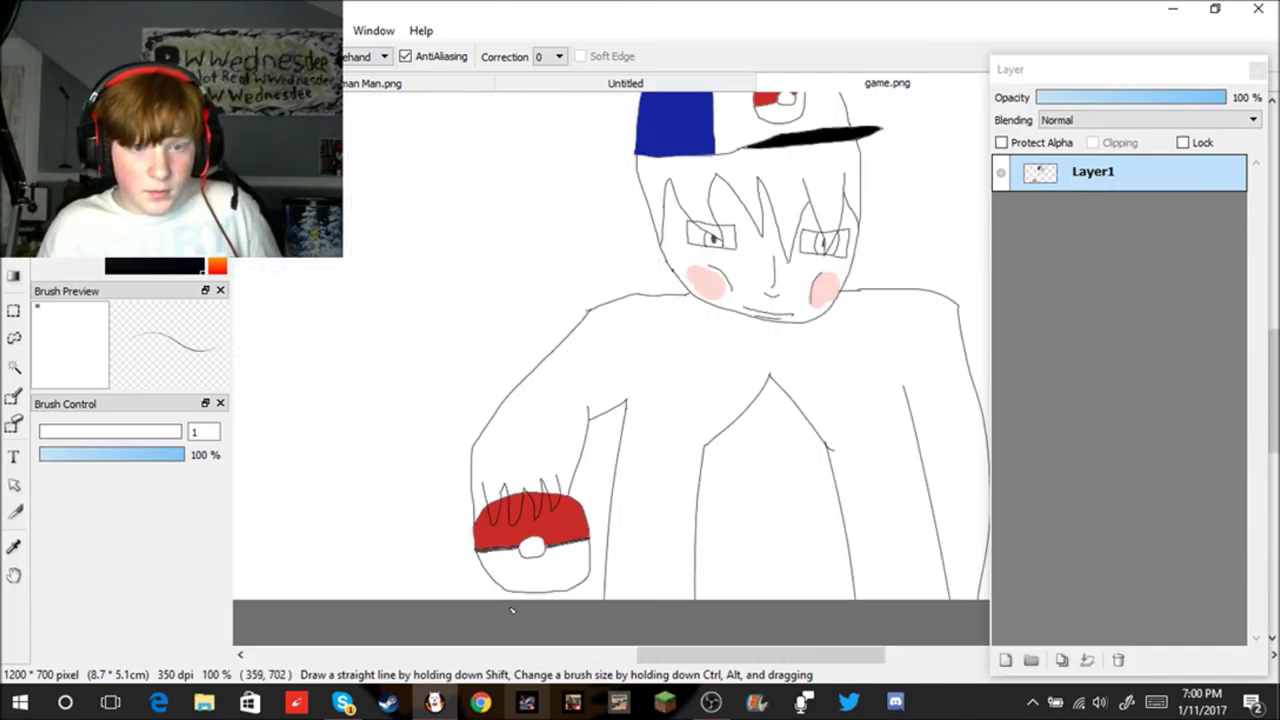
Step: Draw the thumb outline under the ball, connecting it to the hand after undoing a first try
scroll(514, 605, "up", 3)
scroll(516, 604, "up", 1)
left_click_drag(510, 507, 497, 600)
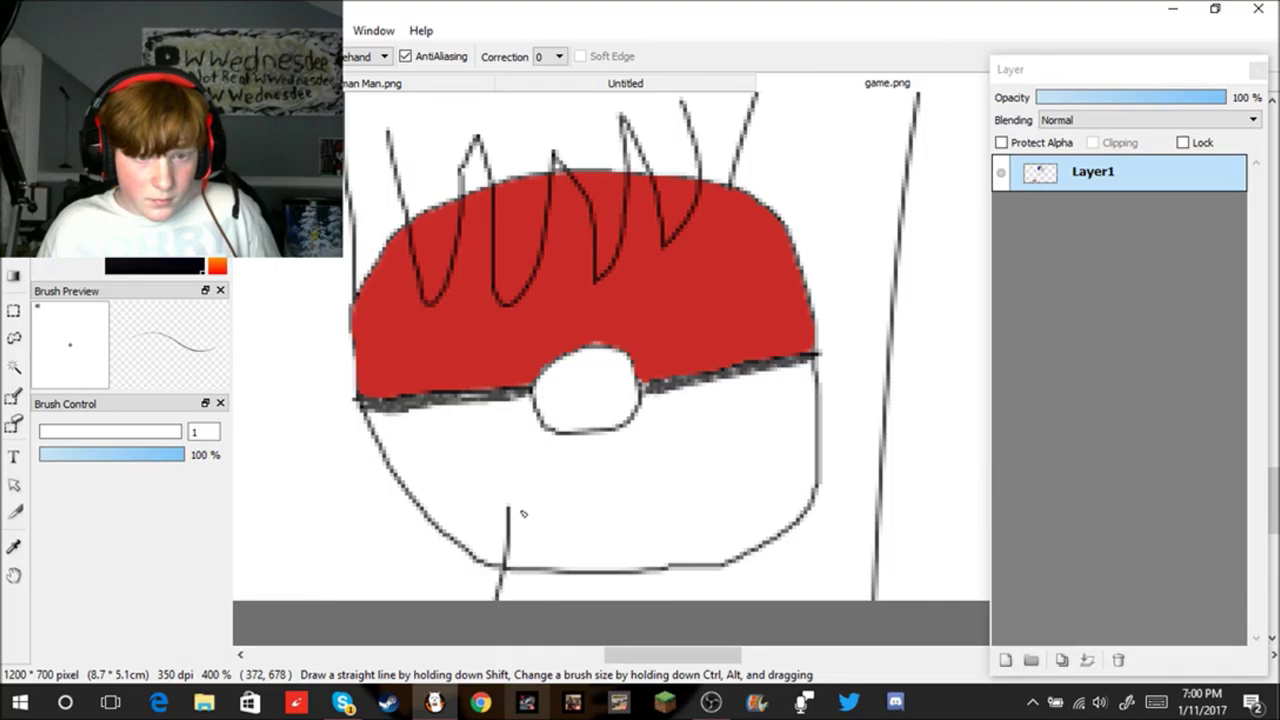
mouse_move(510, 510)
left_mouse_down()
mouse_move(544, 501)
mouse_move(548, 580)
left_mouse_up()
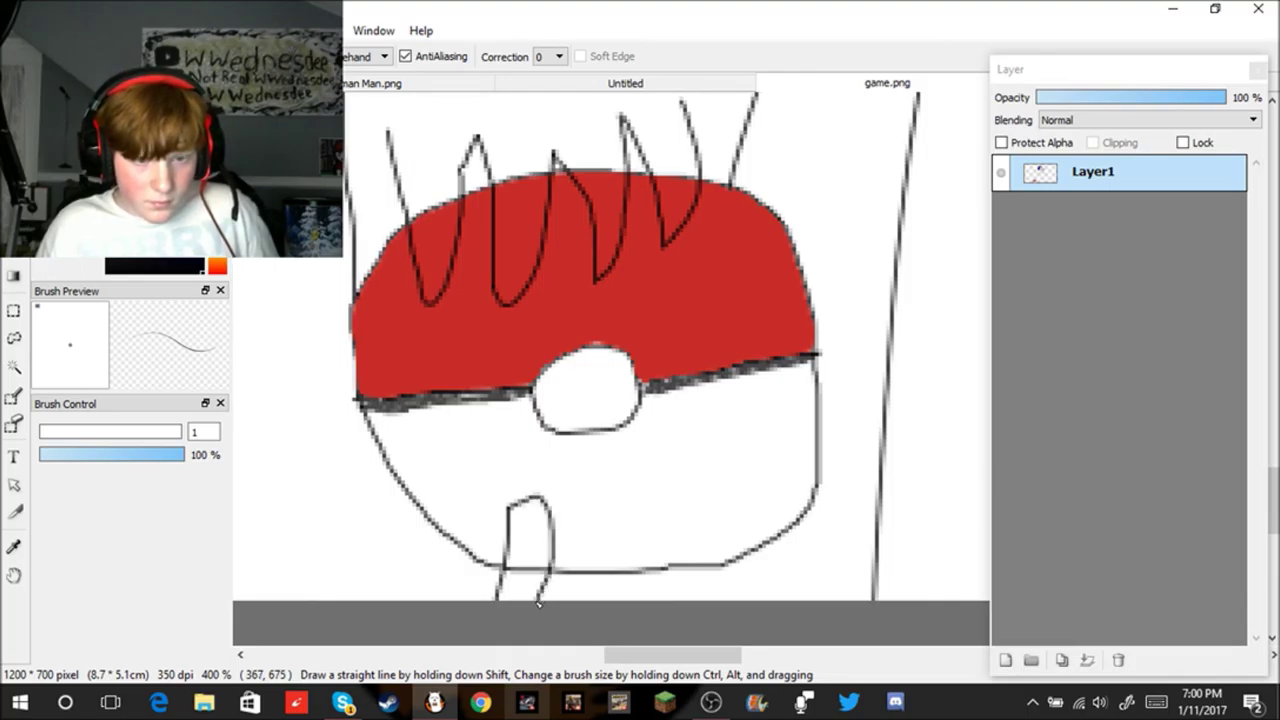
key("ctrl+z")
key("ctrl+z")
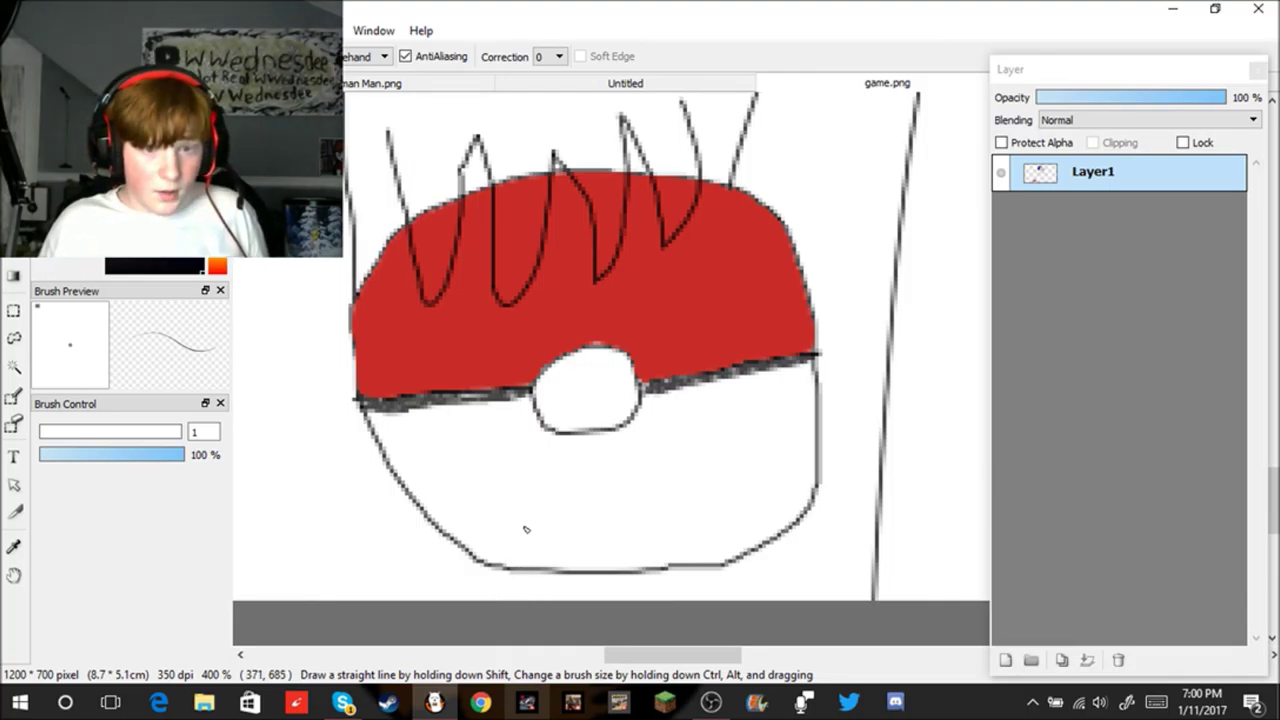
scroll(518, 535, "up", 1)
mouse_move(494, 562)
left_mouse_down()
mouse_move(548, 514)
mouse_move(536, 614)
left_mouse_up()
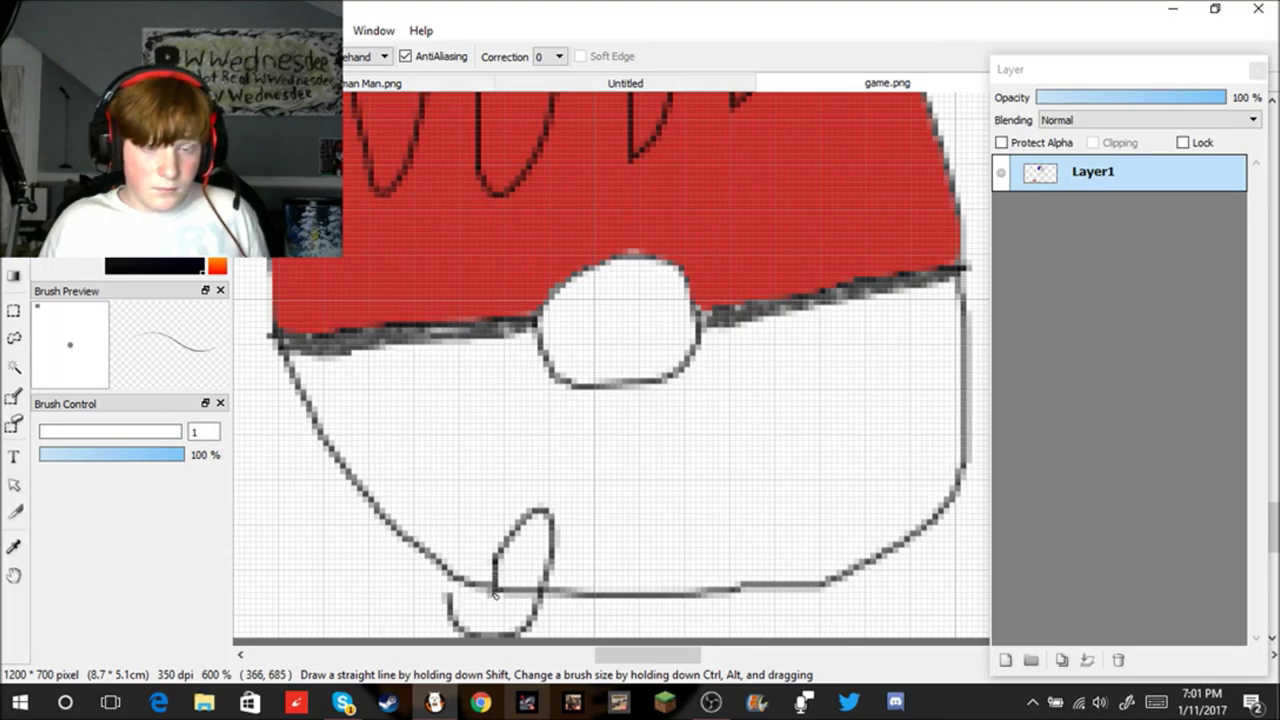
left_click_drag(449, 600, 448, 577)
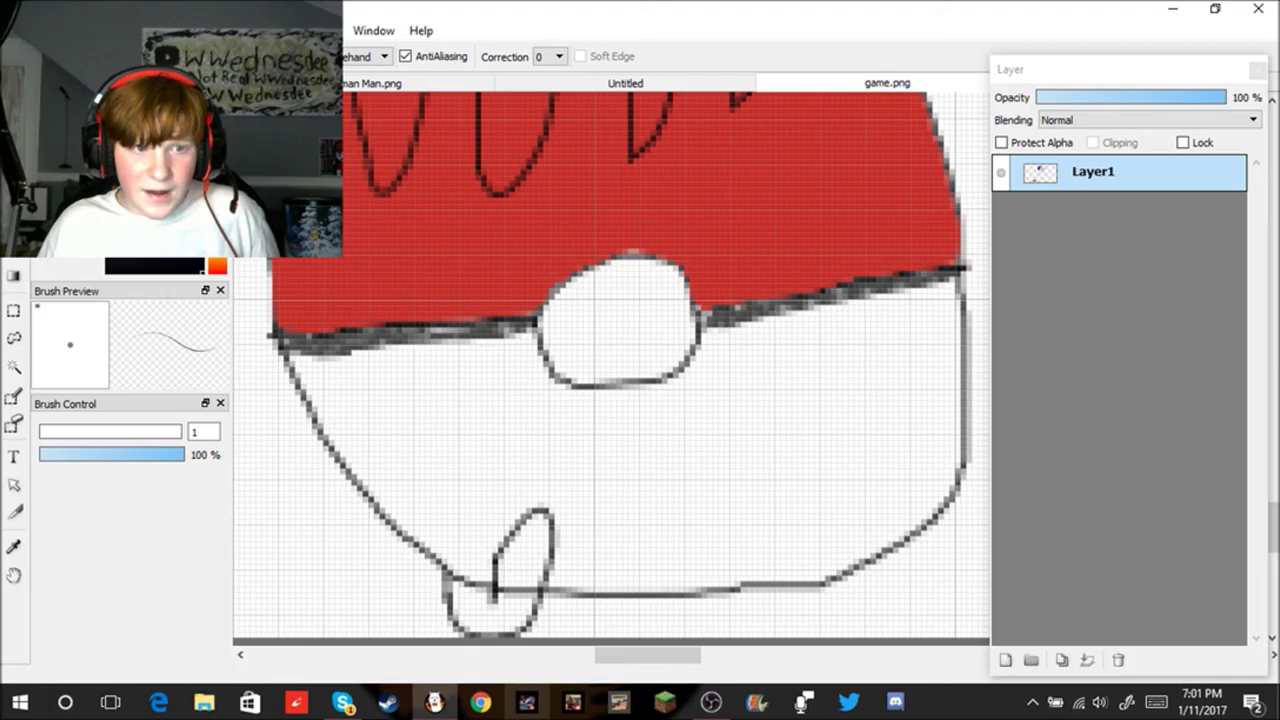
Step: Erase the thumb's stray lower lines with the size-10 Eraser, then redraw its sides and bottom with the pen
left_click(13, 424)
scroll(370, 487, "up", 2)
mouse_move(514, 611)
left_mouse_down()
mouse_move(543, 551)
mouse_move(537, 574)
left_mouse_up()
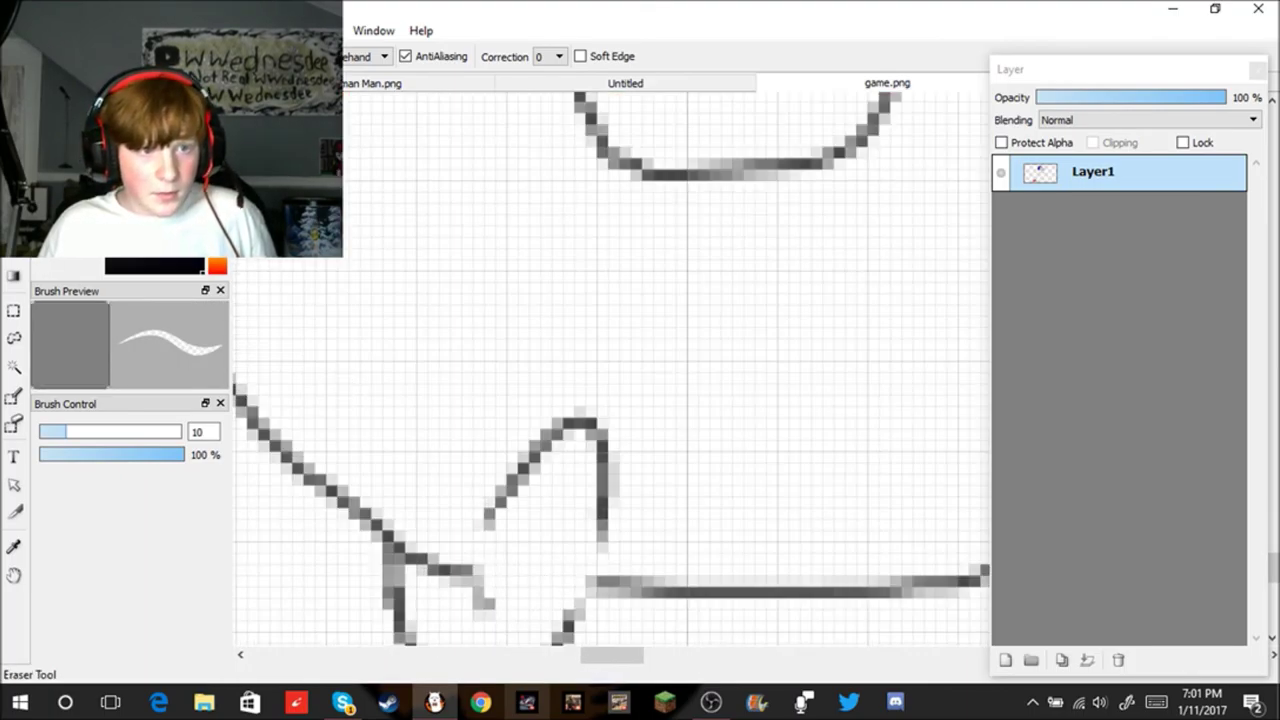
left_click(13, 396)
left_click_drag(486, 518, 486, 606)
mouse_move(600, 508)
left_mouse_down()
mouse_move(598, 586)
mouse_move(570, 620)
left_mouse_up()
scroll(578, 589, "down", 1)
scroll(578, 589, "down", 2)
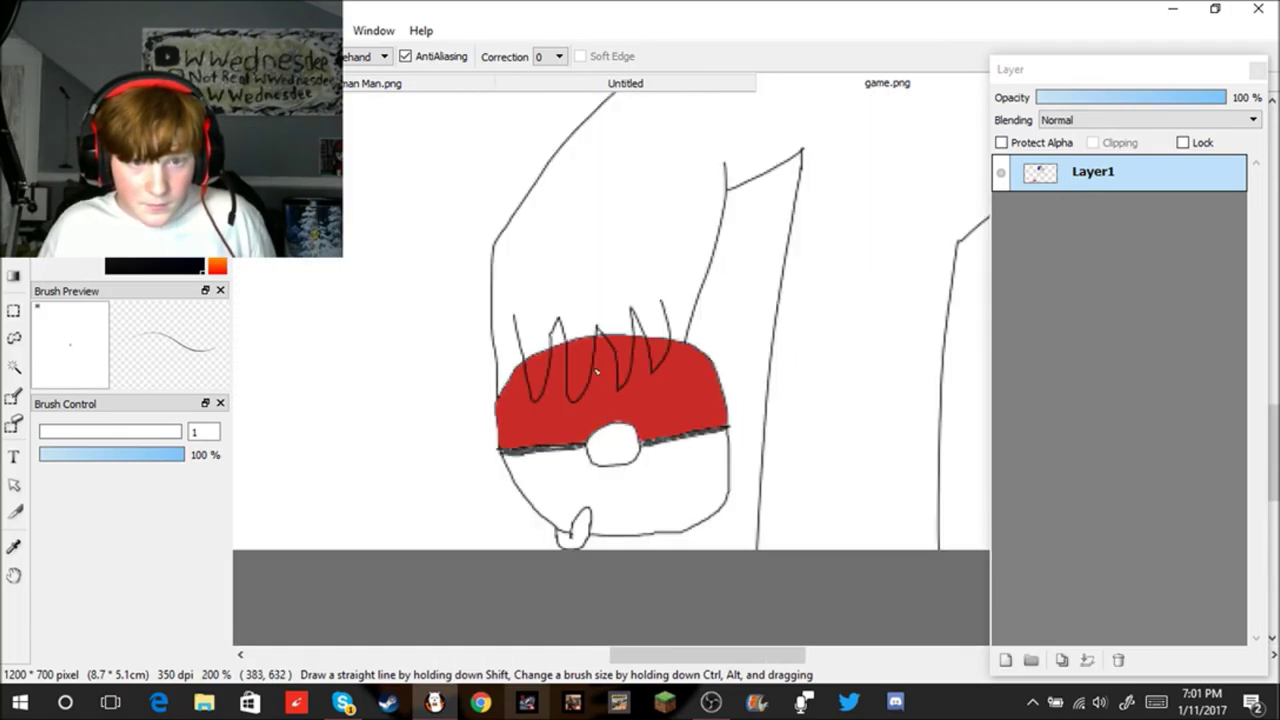
scroll(588, 333, "up", 1)
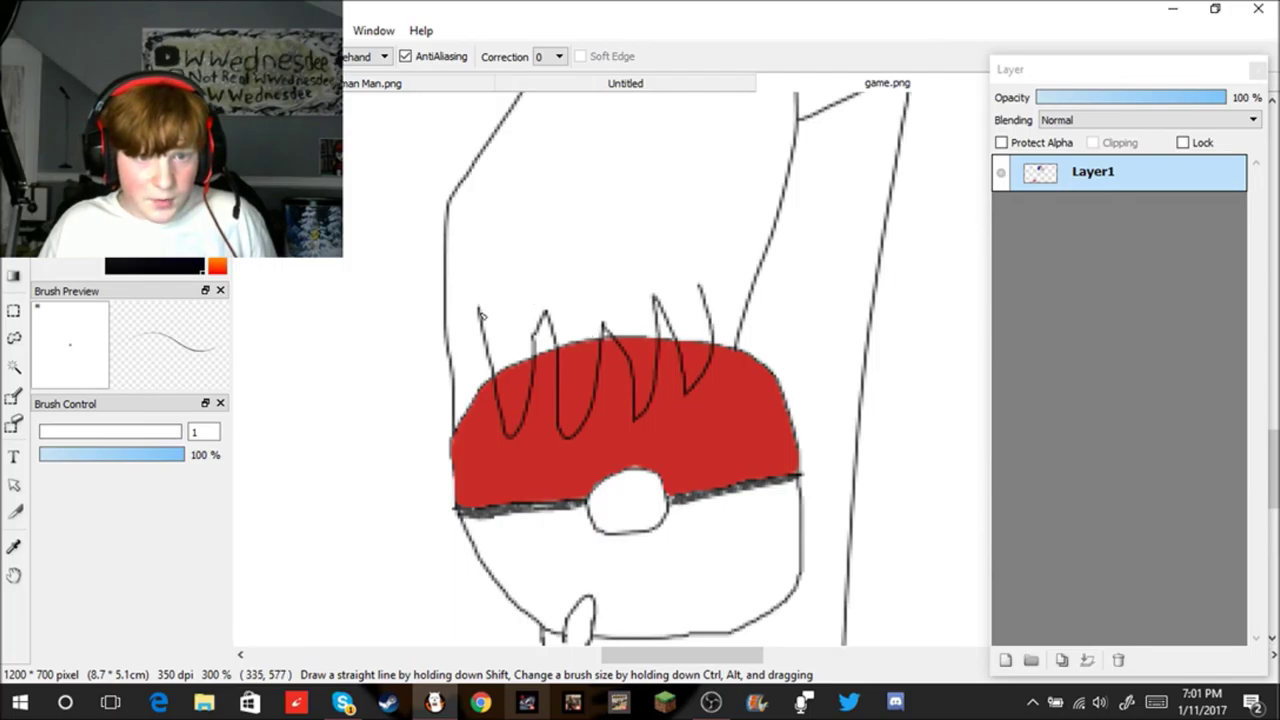
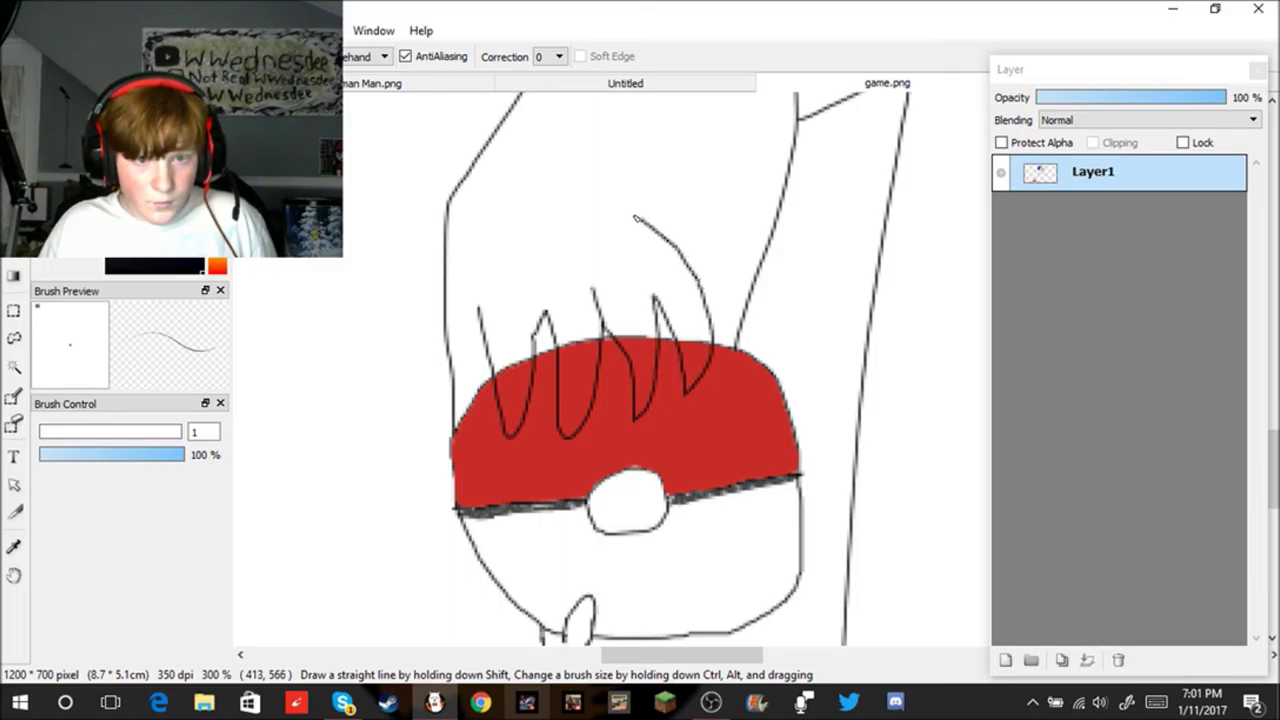
Step: Finish the outline of the back of the hand over the Pokéball
mouse_move(513, 211)
left_mouse_down()
mouse_move(467, 263)
mouse_move(450, 342)
left_mouse_up()
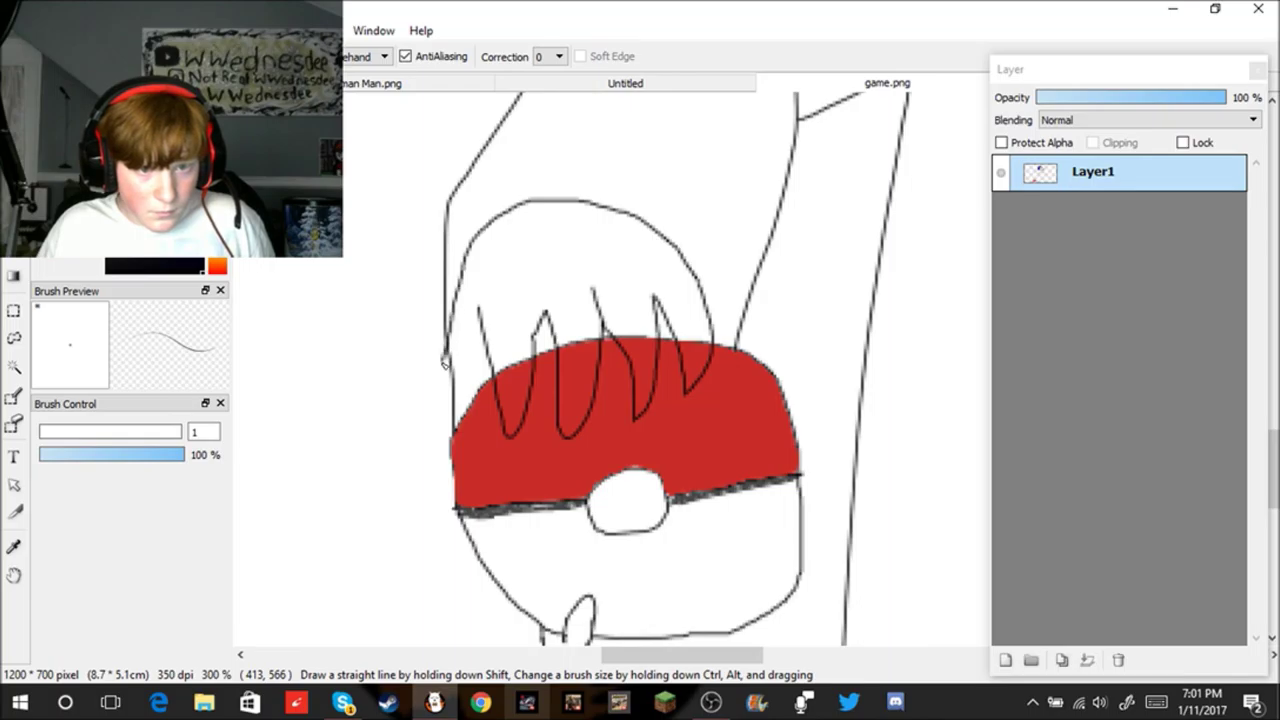
scroll(489, 351, "down", 2)
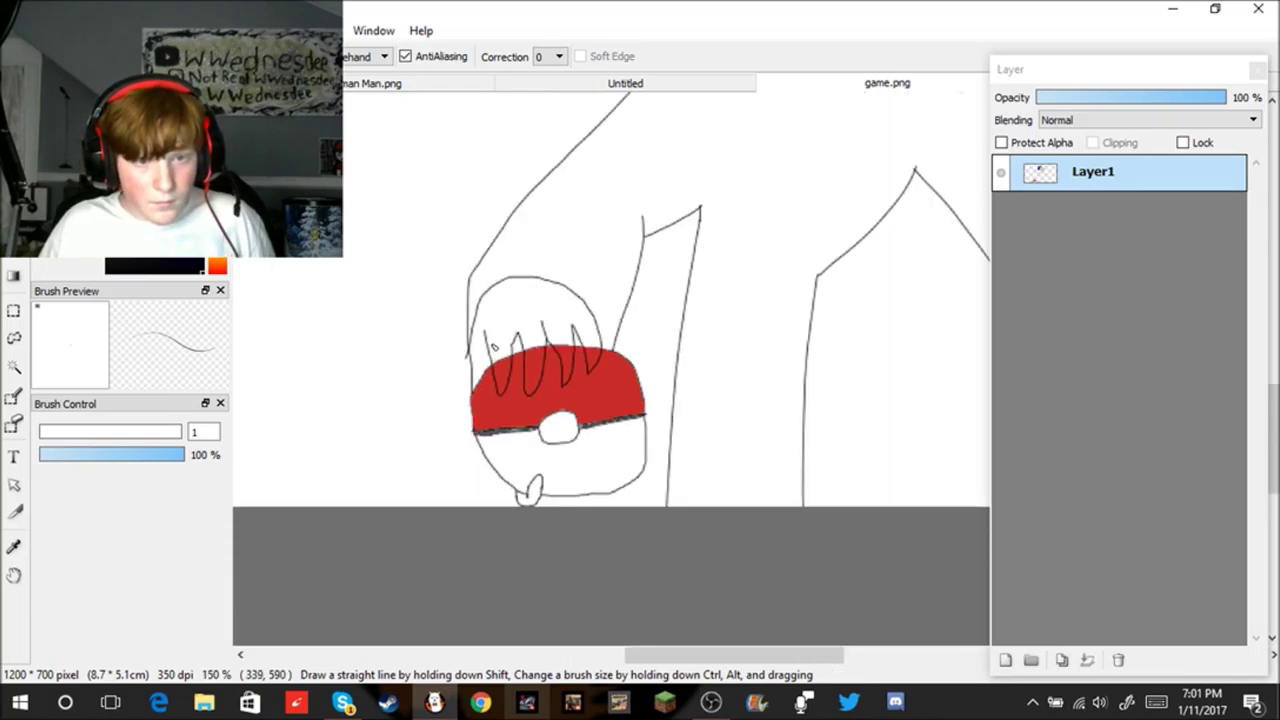
scroll(505, 377, "up", 1)
scroll(505, 377, "up", 1)
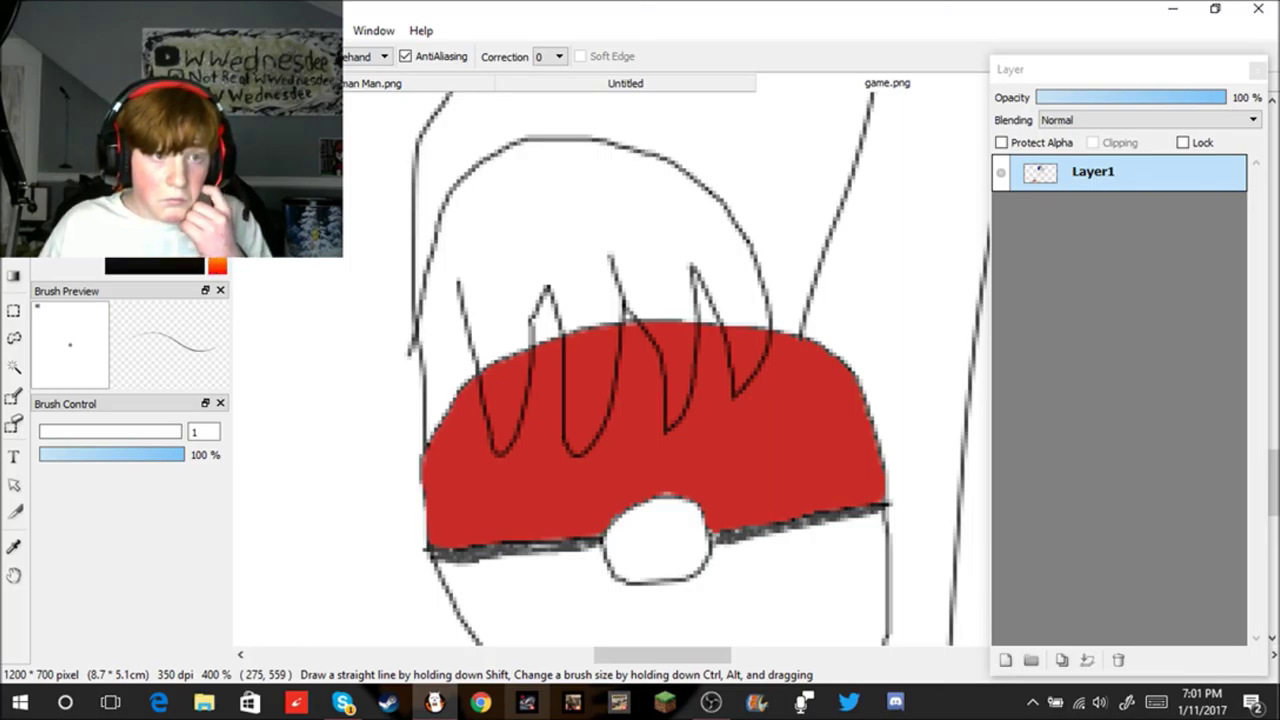
Step: Bucket-fill the hand above the red band and every finger gap beige
left_click(14, 396)
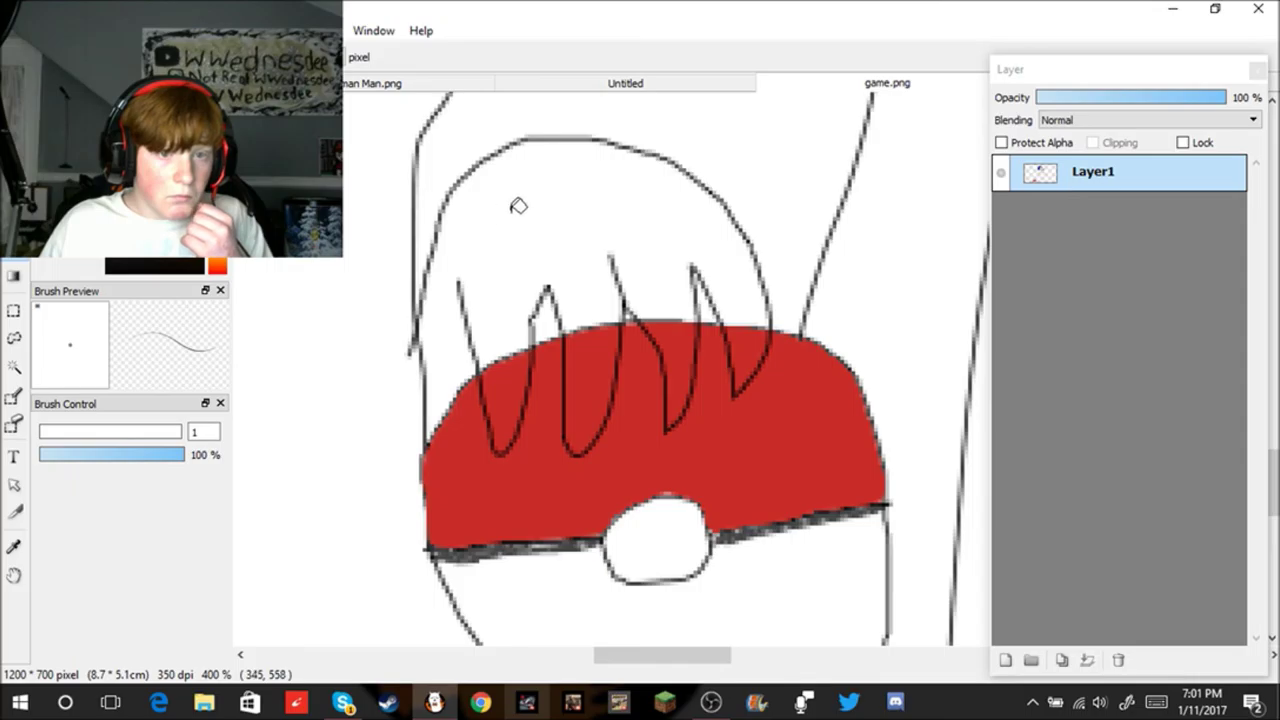
left_click(527, 212)
scroll(580, 320, "up", 2)
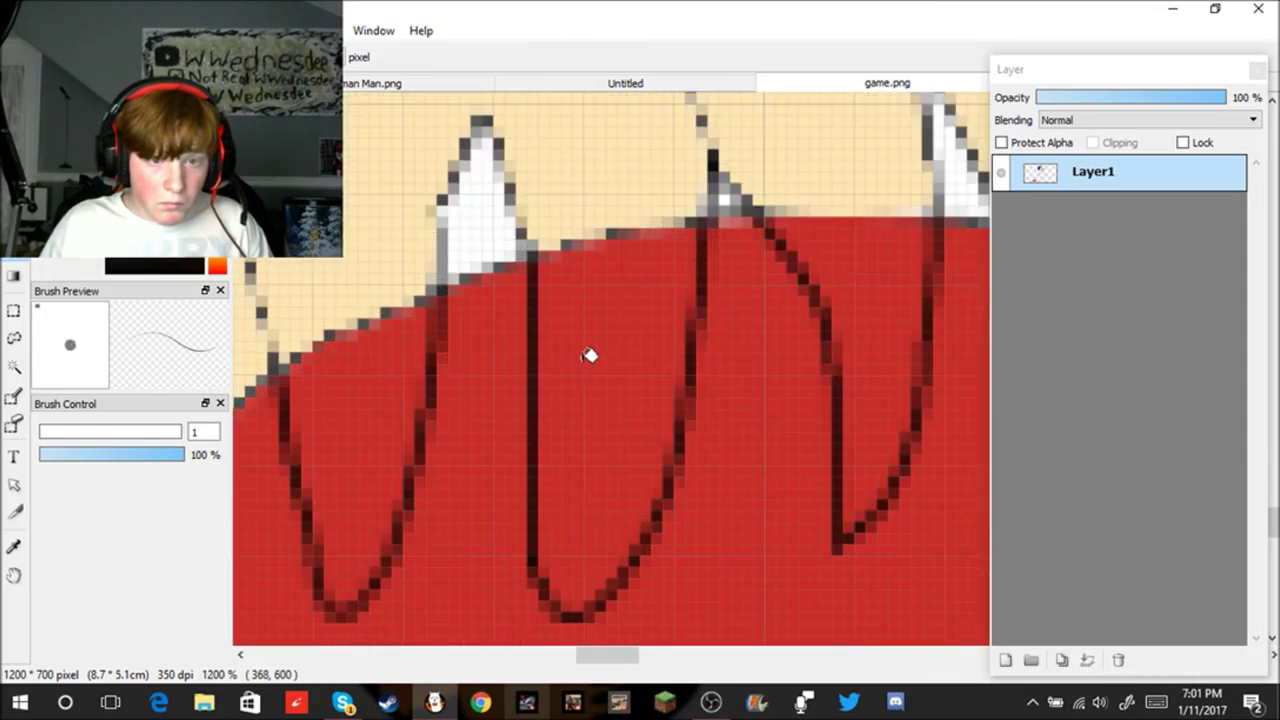
left_click(588, 354)
left_click(849, 263)
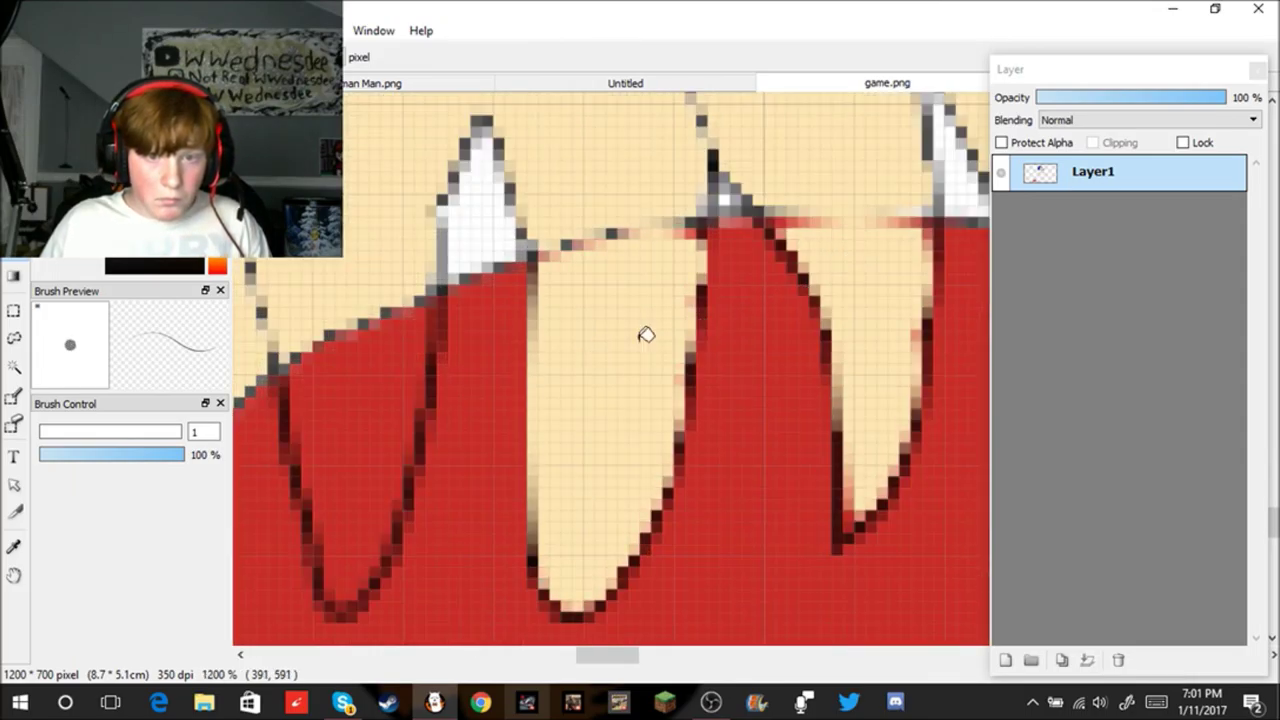
left_click(341, 423)
scroll(420, 320, "down", 4)
scroll(820, 349, "up", 3)
left_click(829, 343)
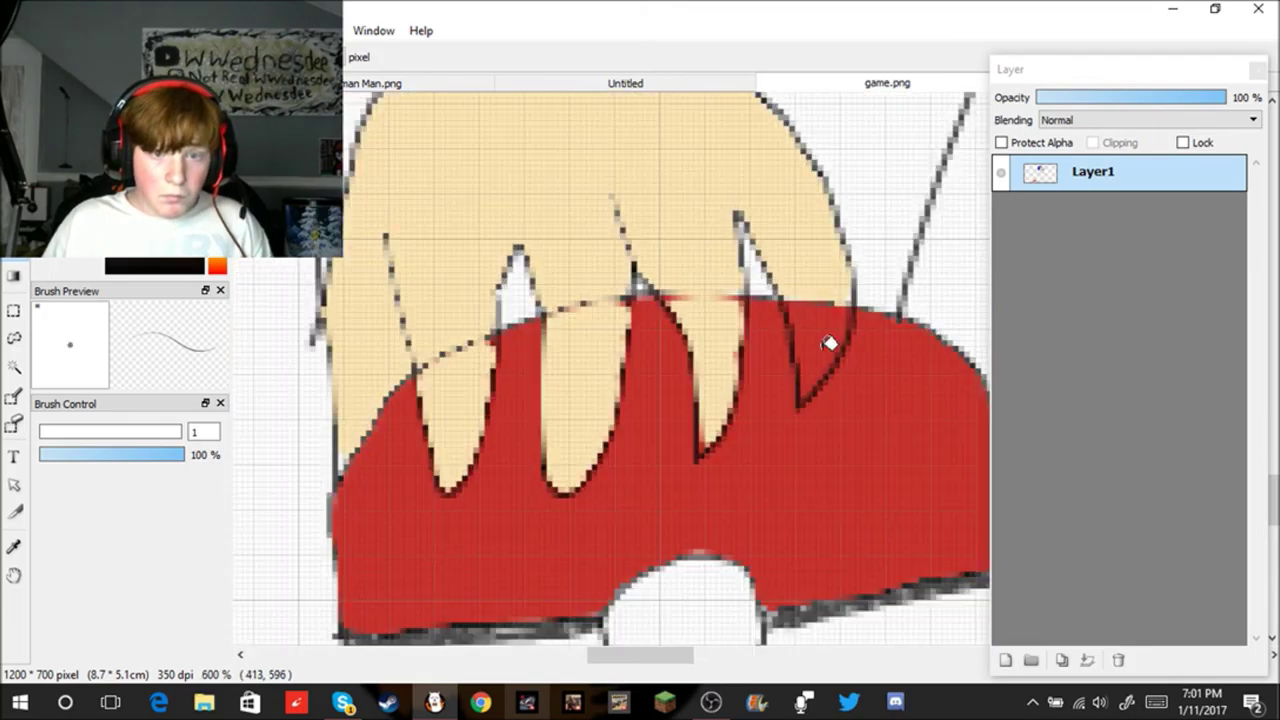
Step: Fill the thumb and the trainer's face with the beige skin tone
scroll(829, 343, "down", 3)
scroll(806, 586, "up", 3)
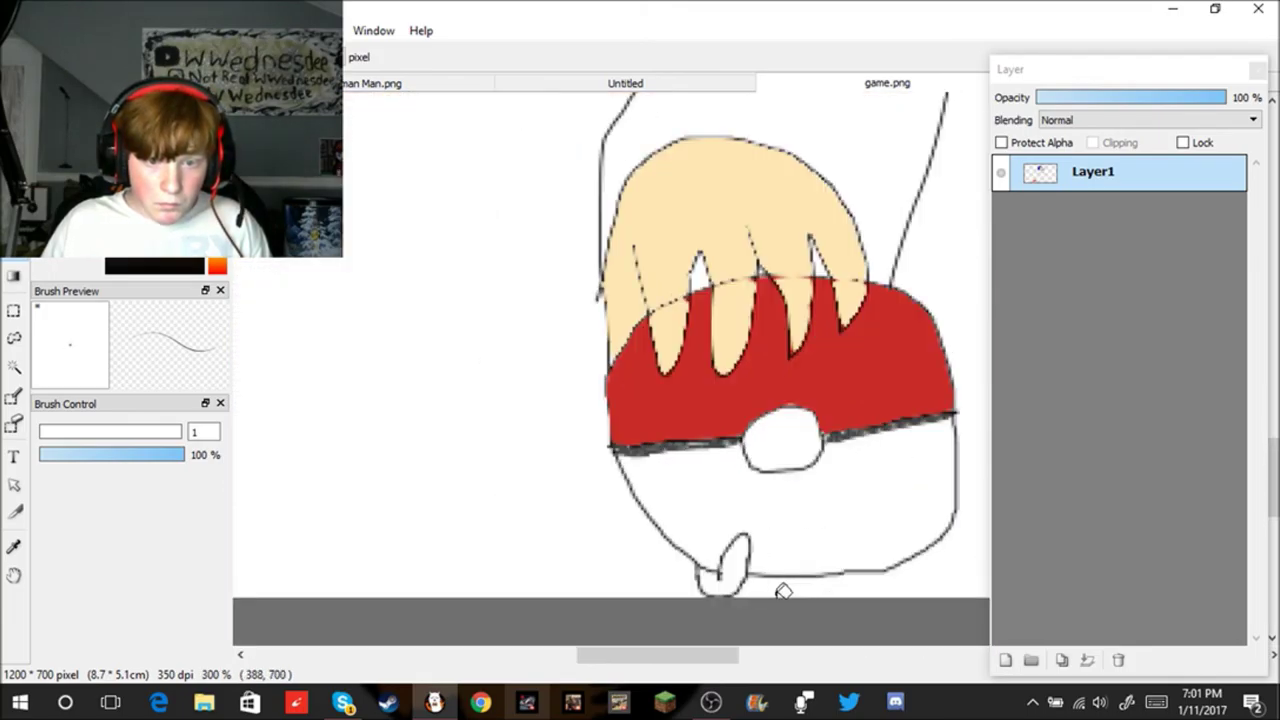
left_click(737, 540)
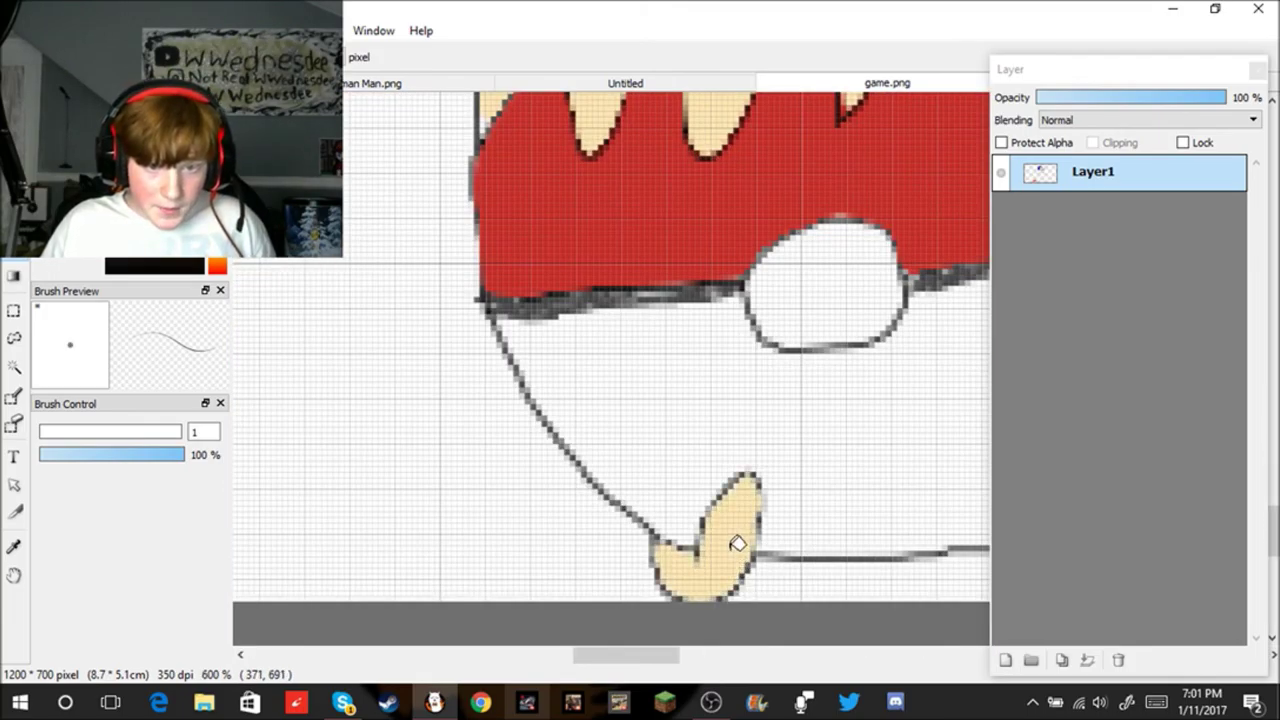
scroll(877, 509, "down", 5)
scroll(899, 501, "up", 3)
scroll(943, 480, "down", 3)
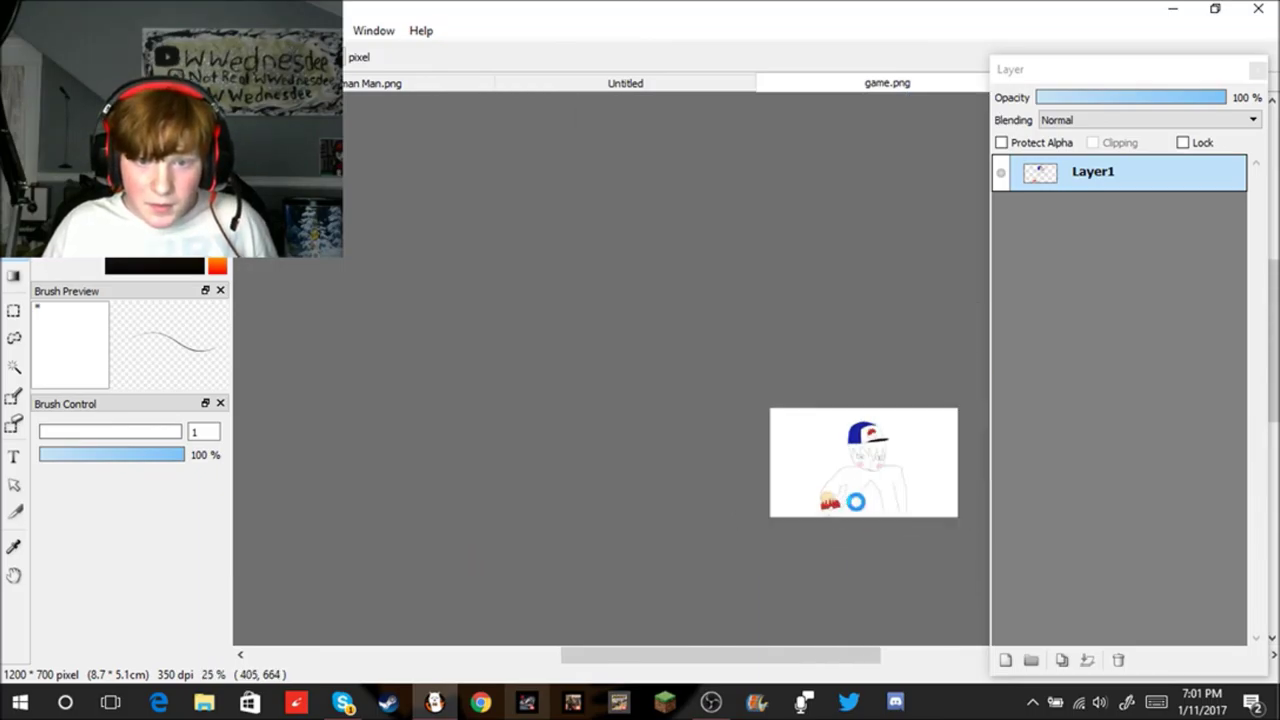
scroll(926, 466, "up", 2)
scroll(702, 430, "up", 4)
left_click(702, 455)
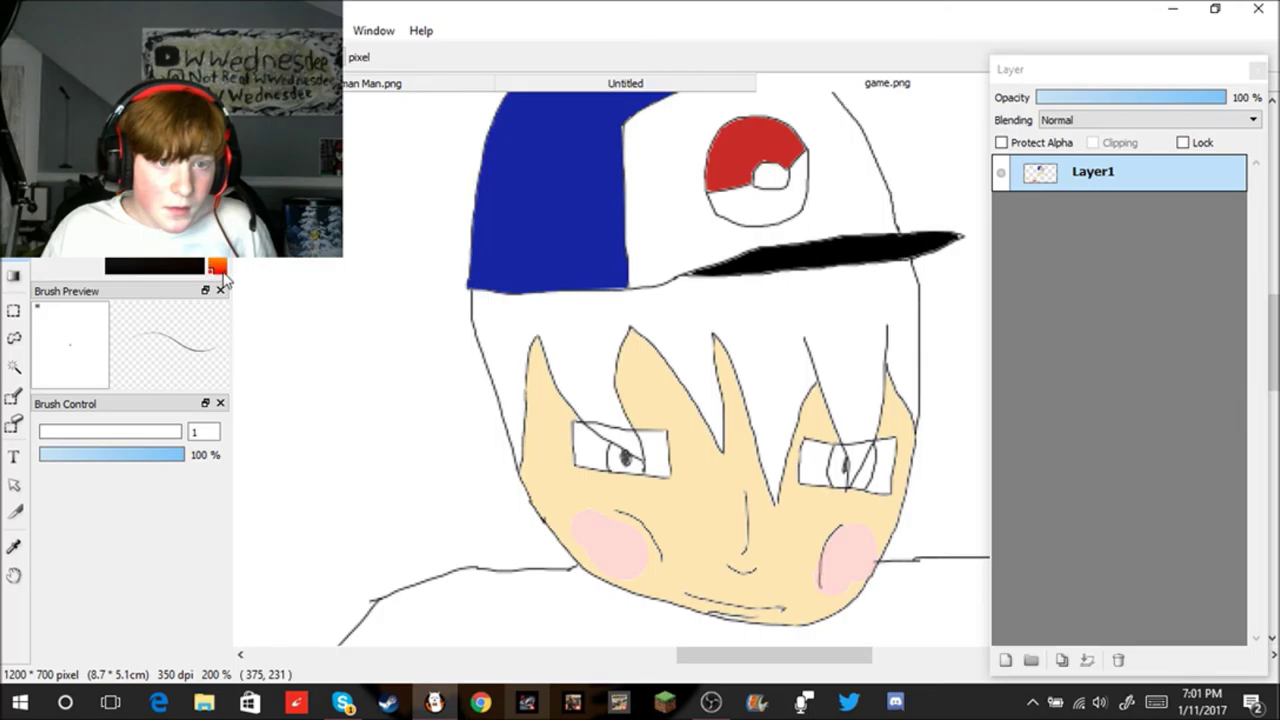
Step: Bucket-fill the hair red, including the gap between the eyes
left_click(594, 324)
scroll(826, 405, "down", 3)
scroll(808, 371, "up", 6)
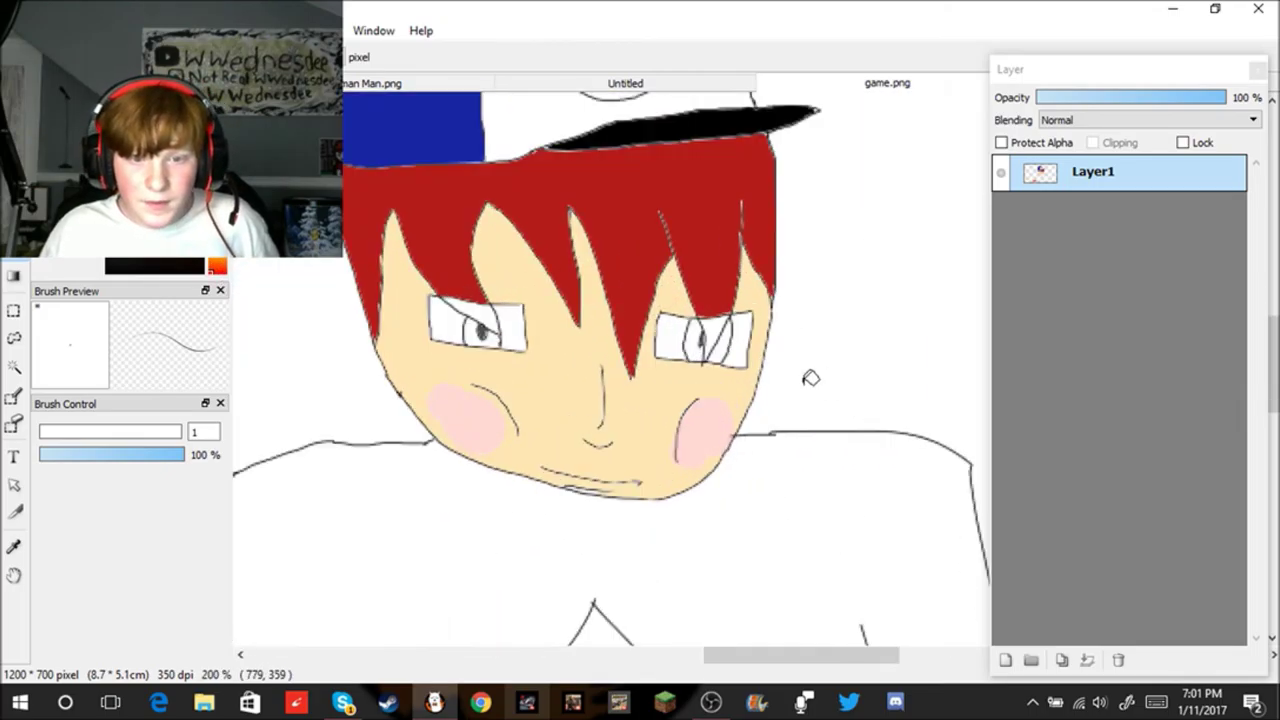
left_click(741, 314)
scroll(437, 273, "down", 1)
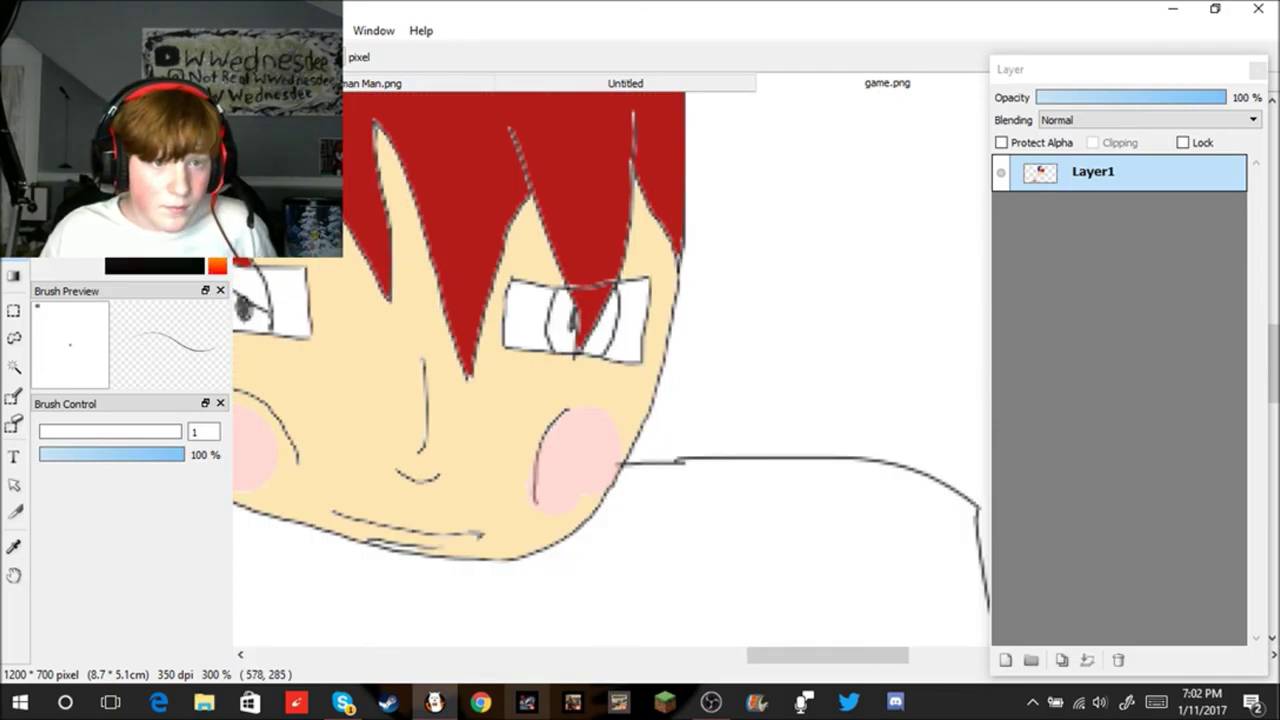
scroll(554, 279, "up", 2)
Step: Colour the irises of both eyes green
left_click(580, 345)
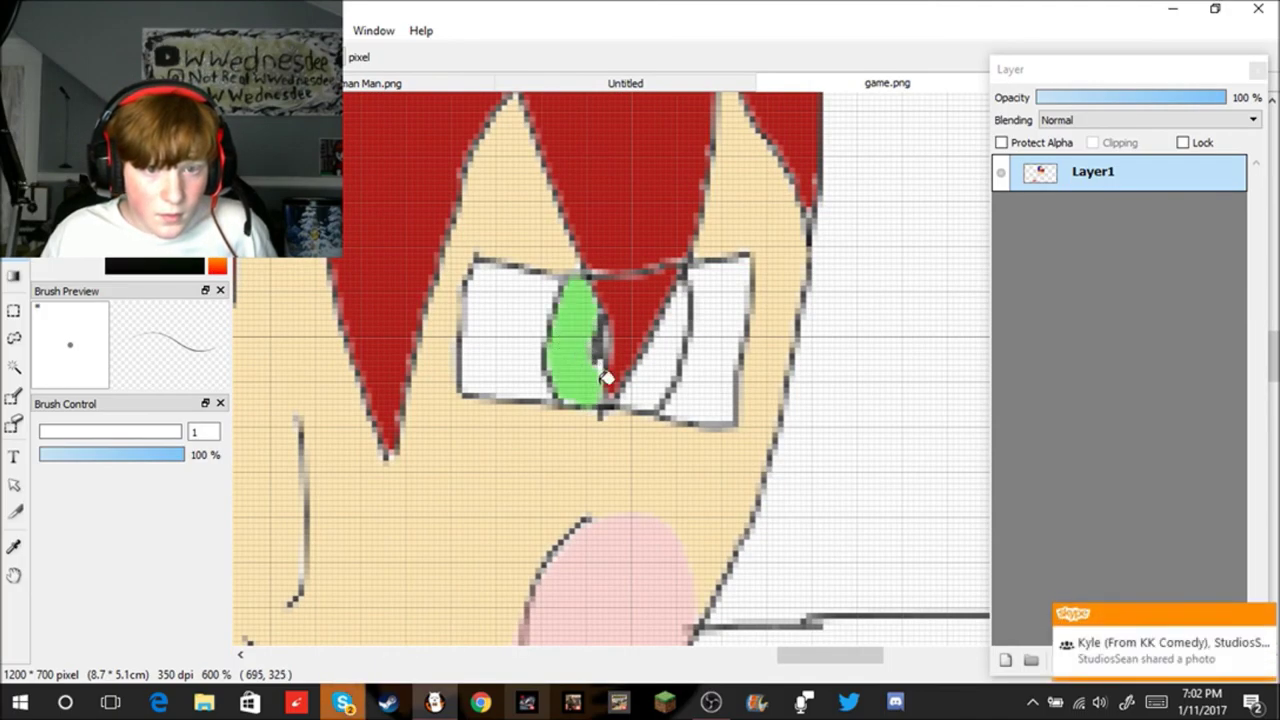
scroll(420, 345, "down", 4)
scroll(317, 343, "up", 4)
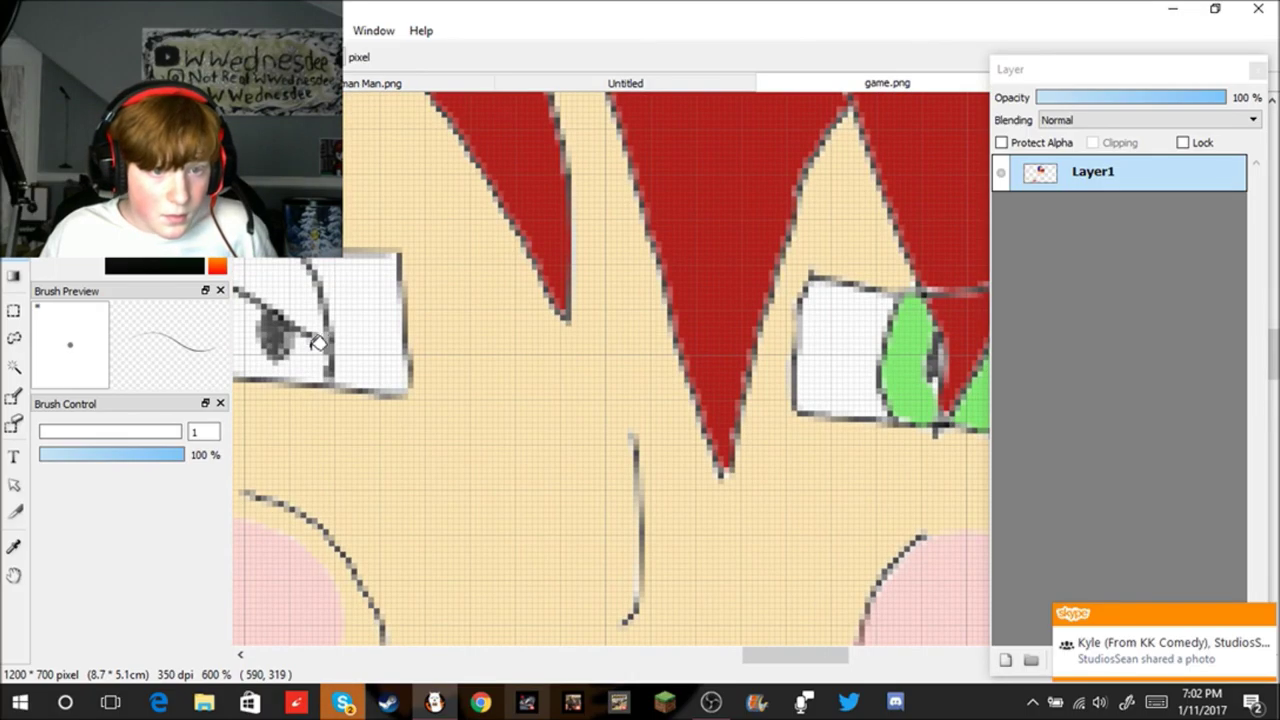
left_click(300, 356)
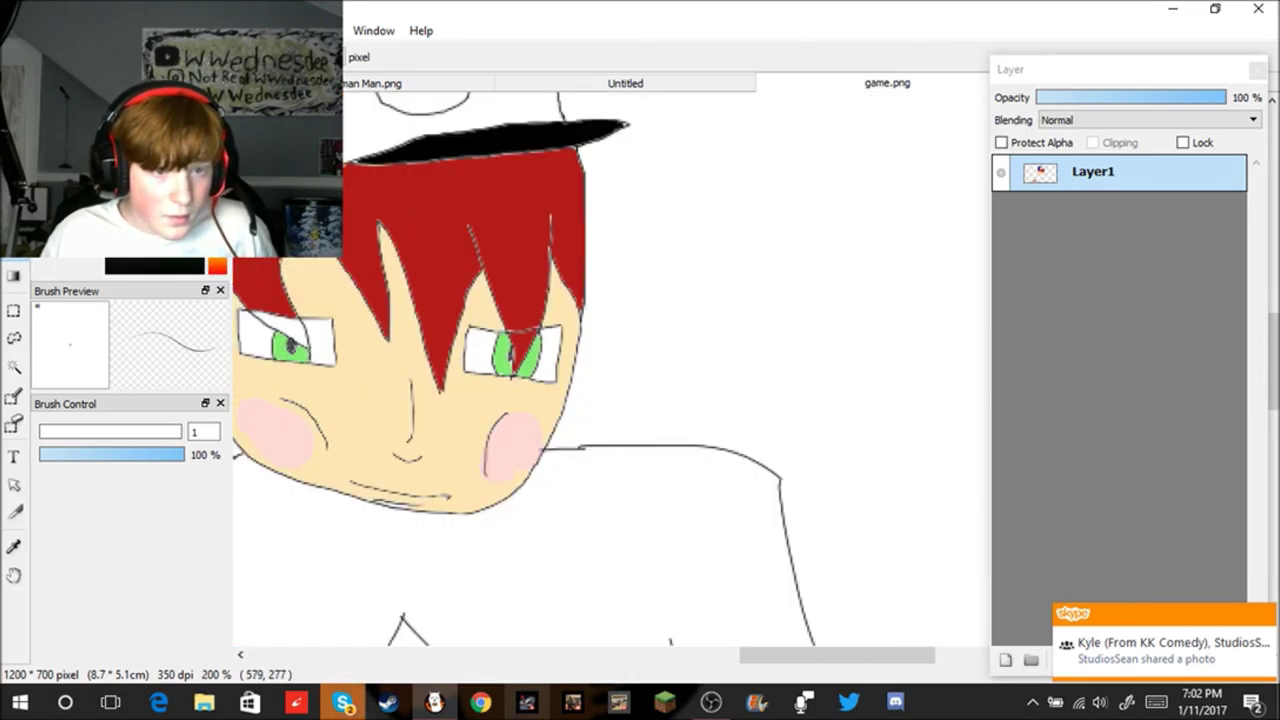
Step: Eyedrop the hair red and fill the corner above the left eye with it
left_click(14, 543)
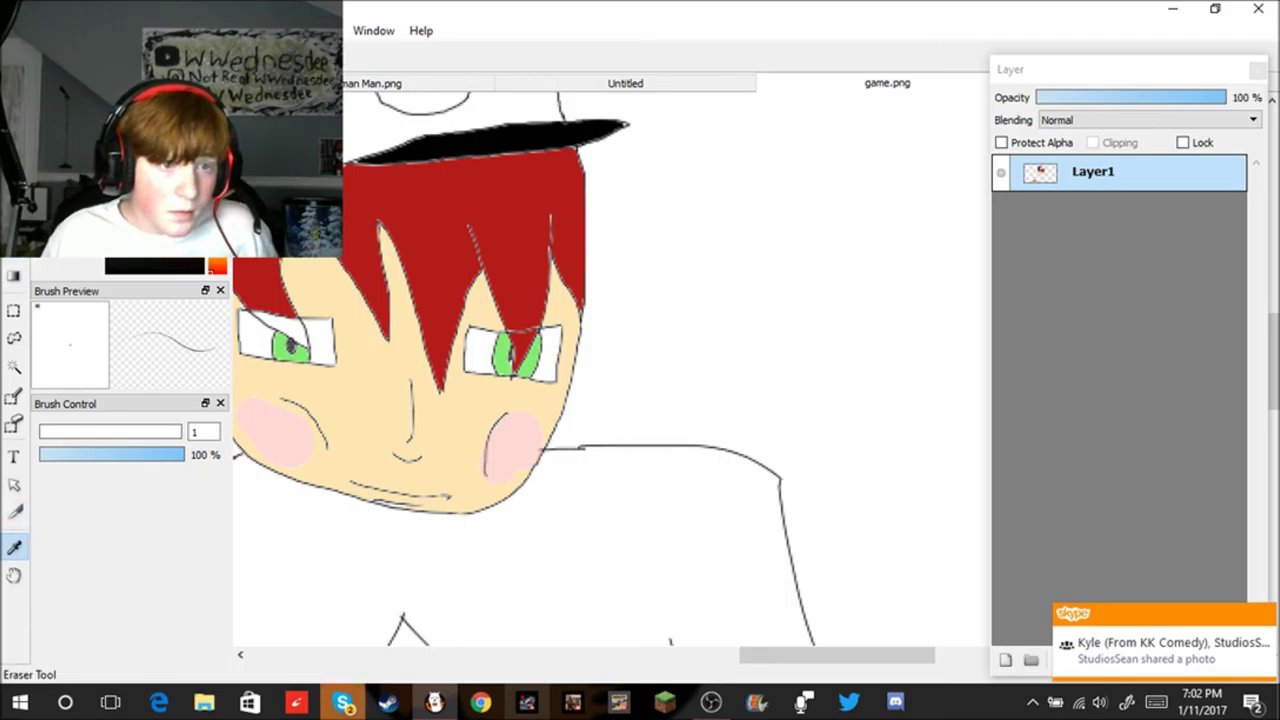
left_click(14, 252)
scroll(300, 316, "up", 3)
left_click(378, 314)
scroll(400, 330, "down", 5)
scroll(472, 440, "up", 1)
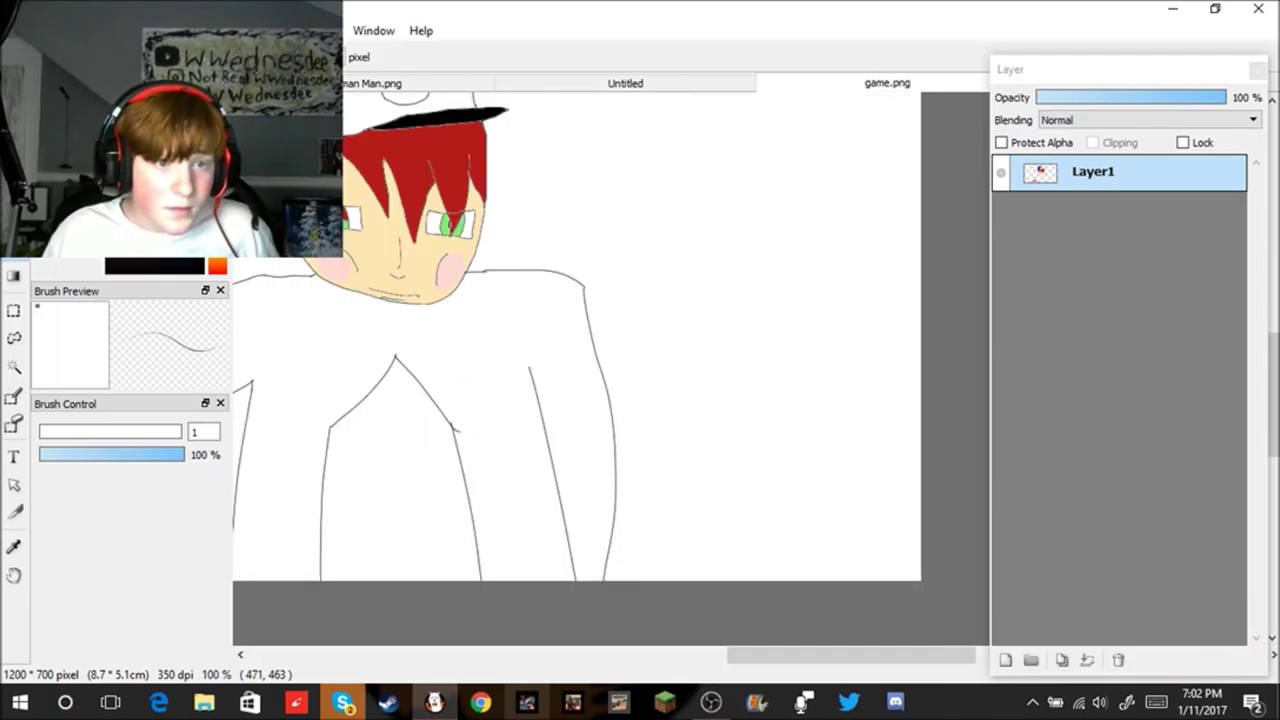
Step: Fill the jacket dark green, then undo a trial black fill on the shirt
left_click(517, 420)
scroll(465, 430, "down", 2)
scroll(466, 432, "up", 2)
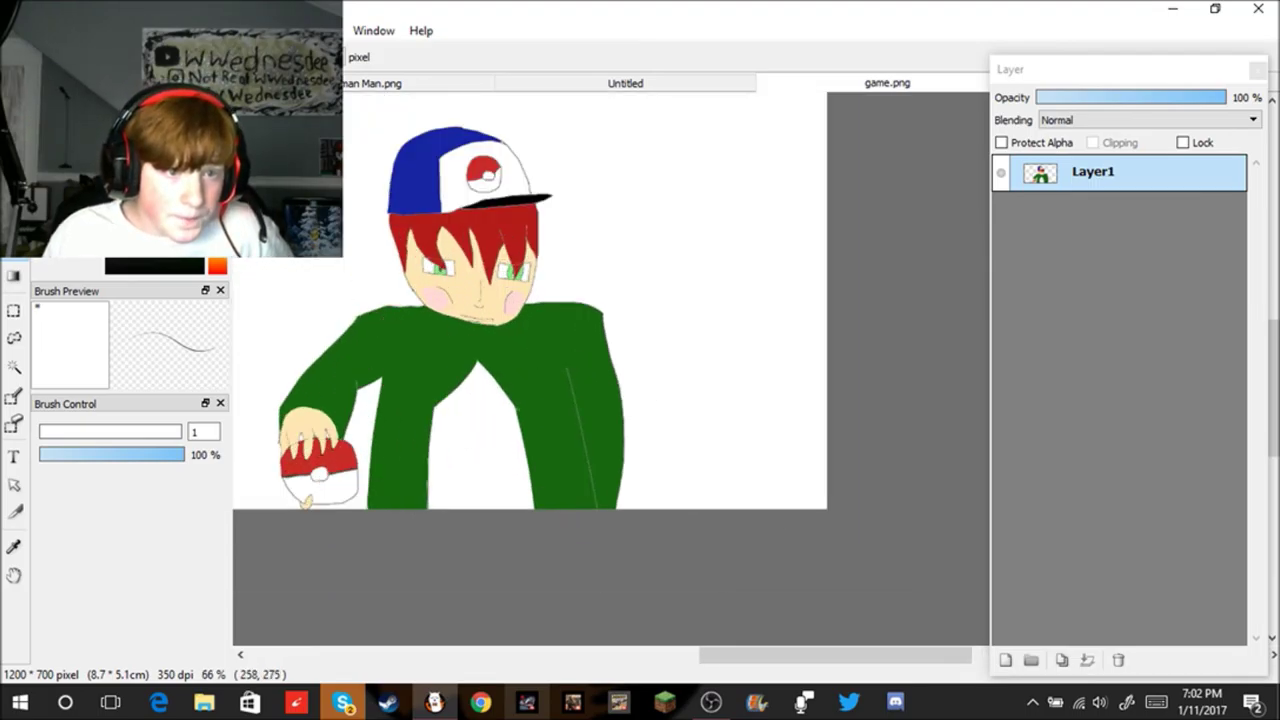
left_click(484, 488)
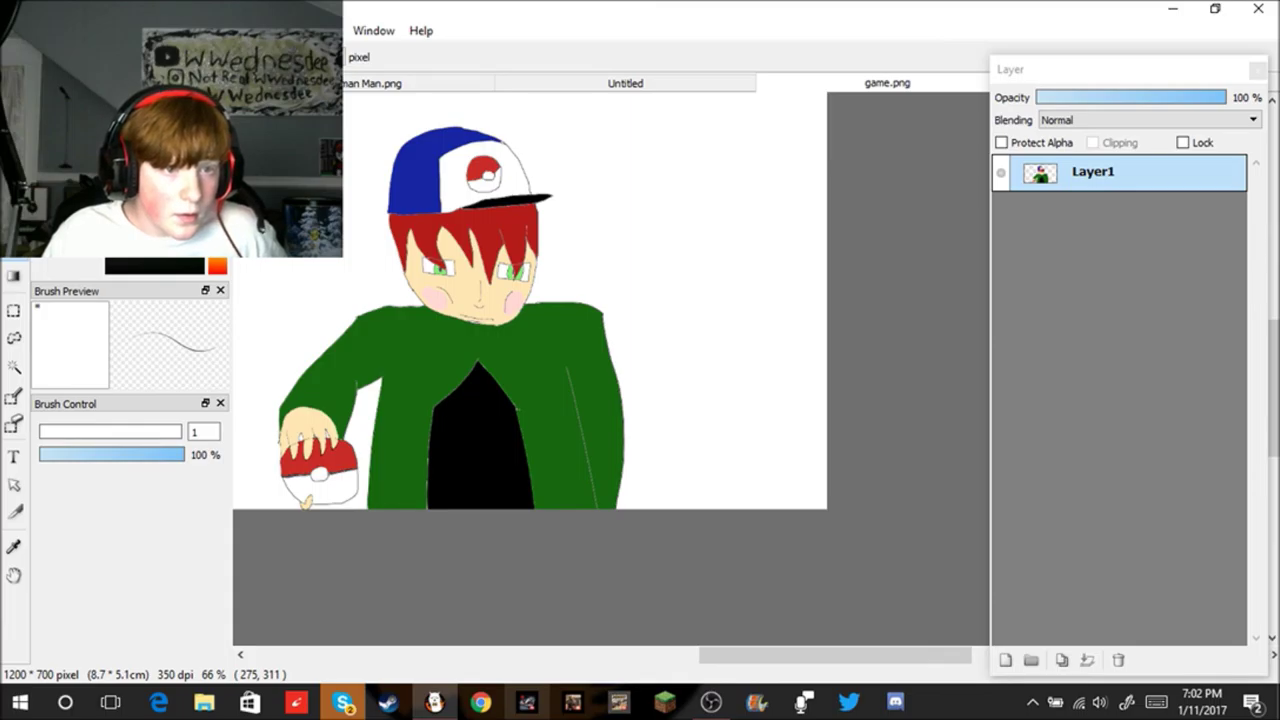
key("ctrl+z")
key("b")
scroll(456, 362, "up", 5)
Step: Draw the left, right and top edges of a wider shirt under the face
mouse_move(350, 262)
left_mouse_down()
mouse_move(353, 451)
mouse_move(338, 590)
left_mouse_up()
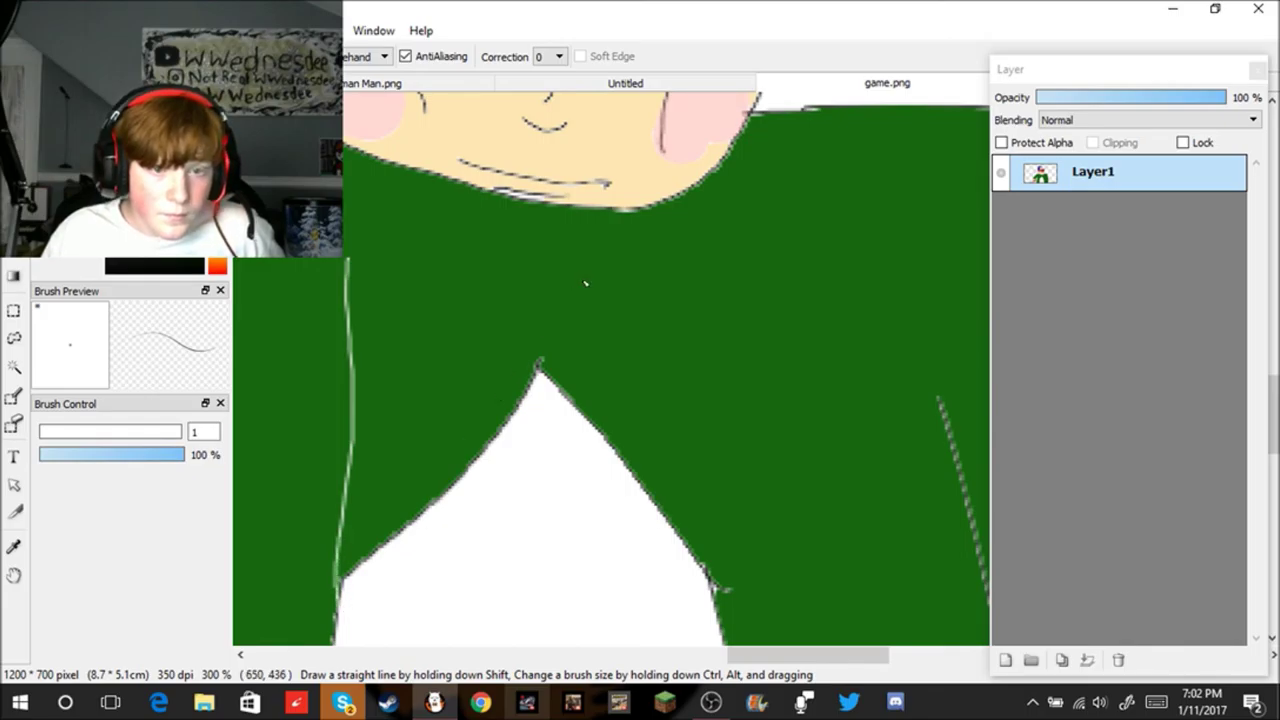
left_click_drag(700, 262, 708, 582)
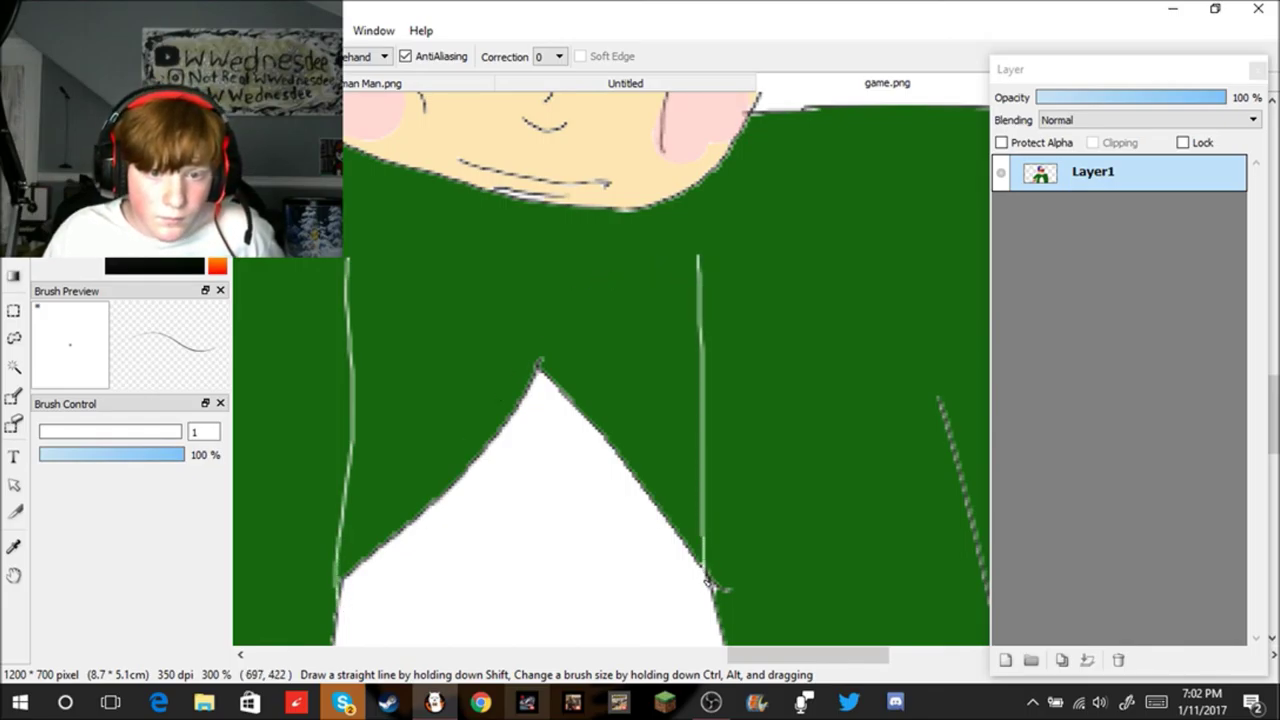
left_click_drag(357, 263, 604, 265)
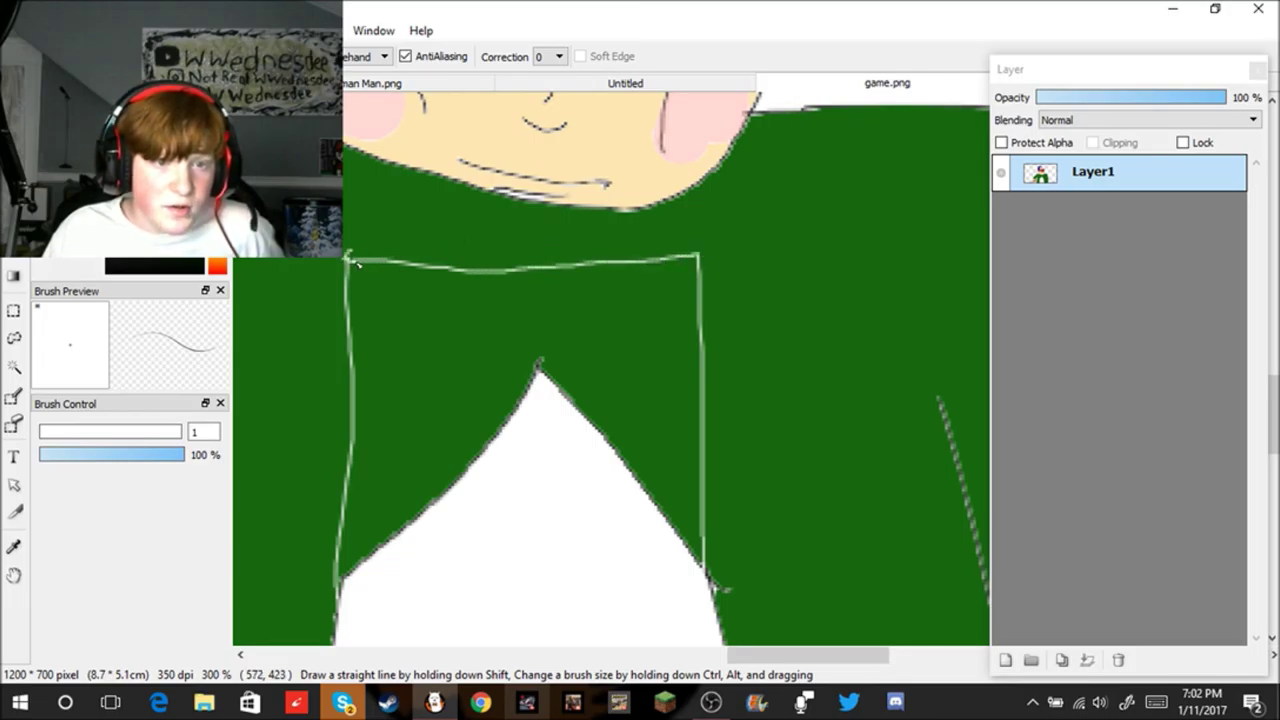
Step: Fill the new shirt area white, then choose Save As from the File menu
left_click(13, 425)
left_click(449, 417)
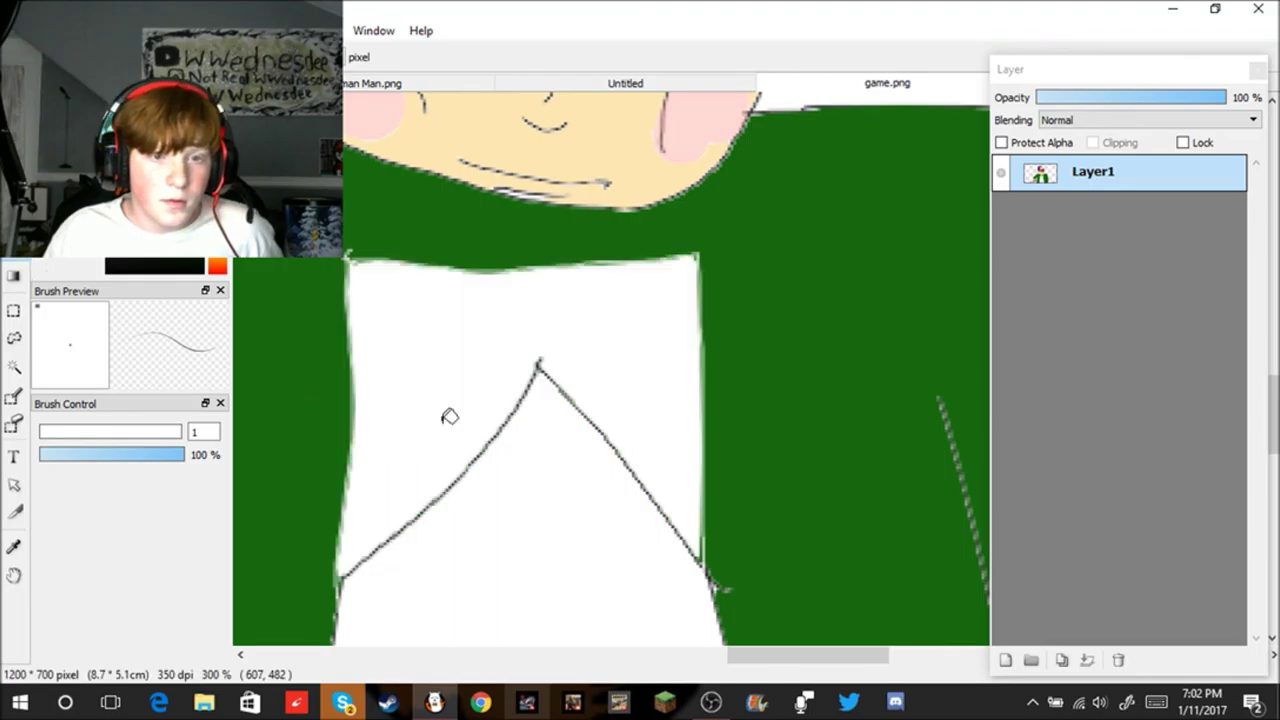
scroll(456, 422, "up", 3)
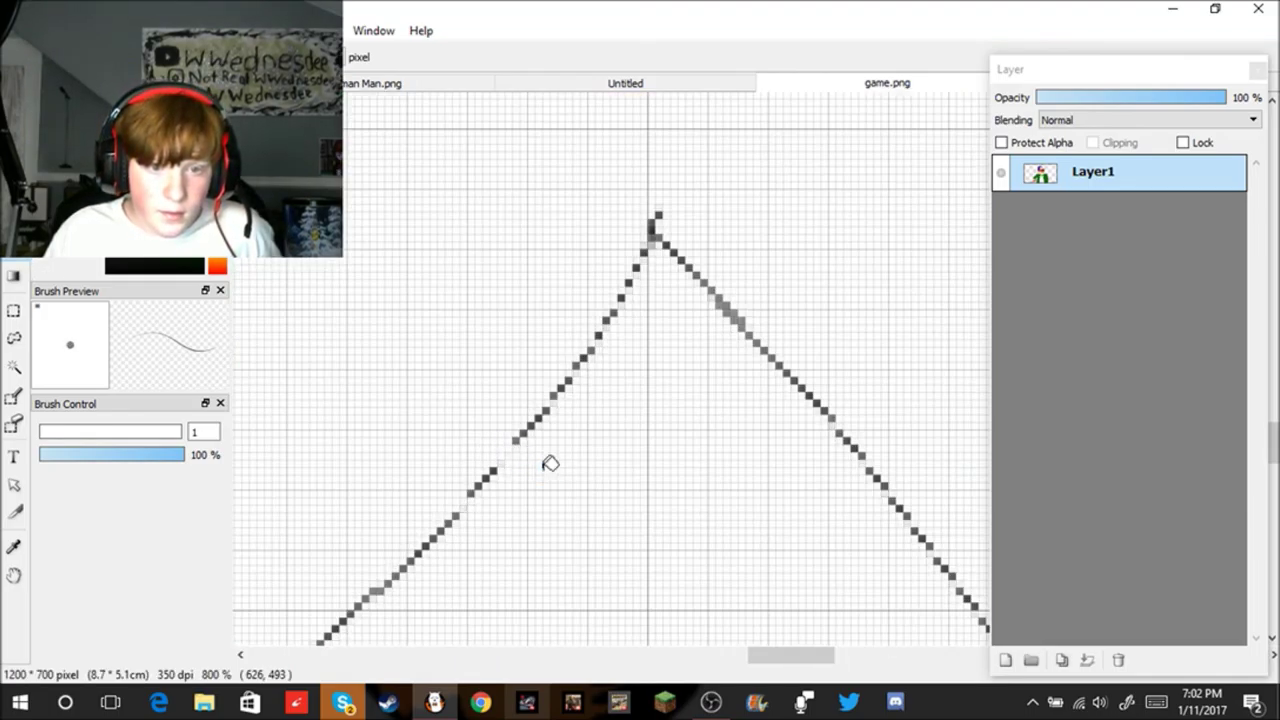
scroll(549, 460, "down", 6)
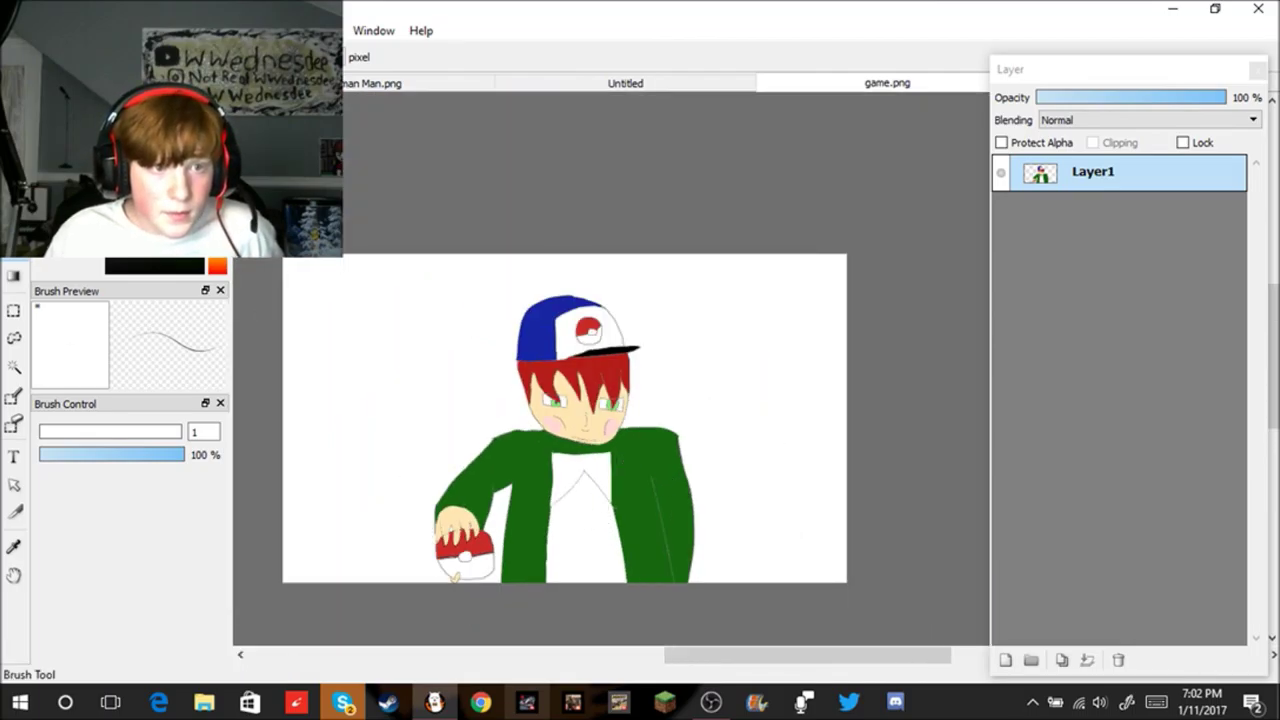
left_click(20, 30)
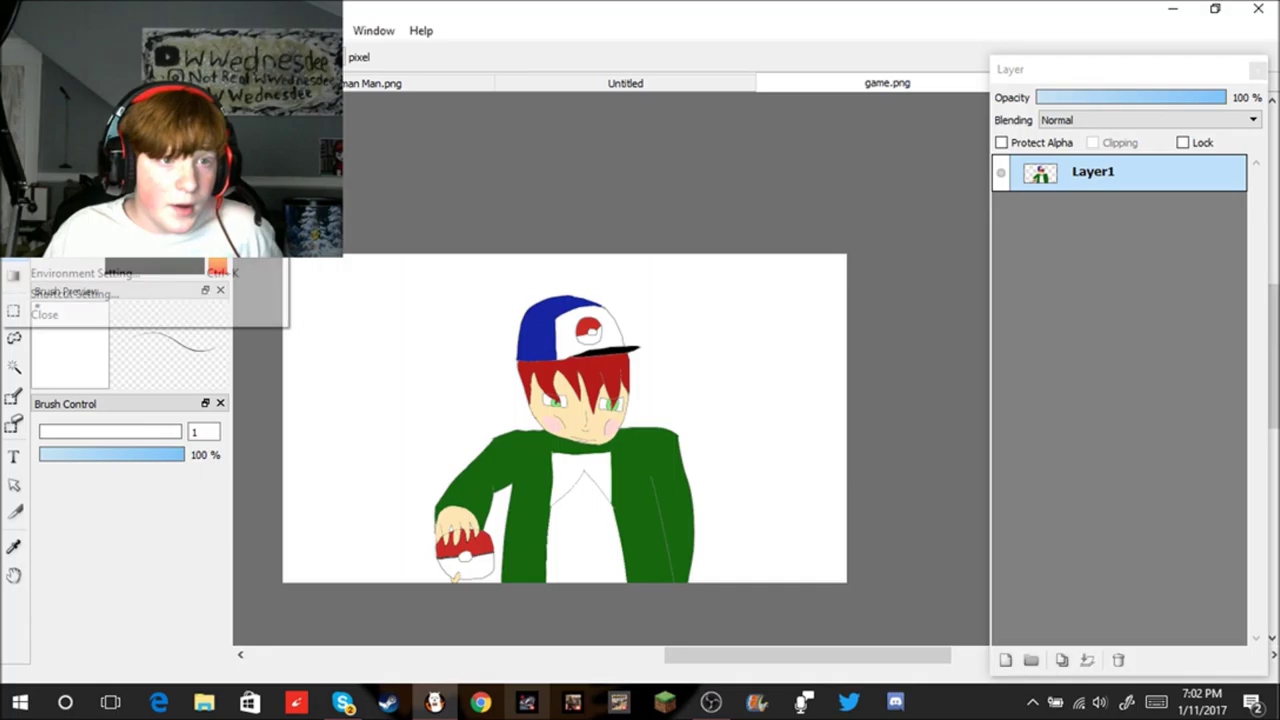
left_click(60, 230)
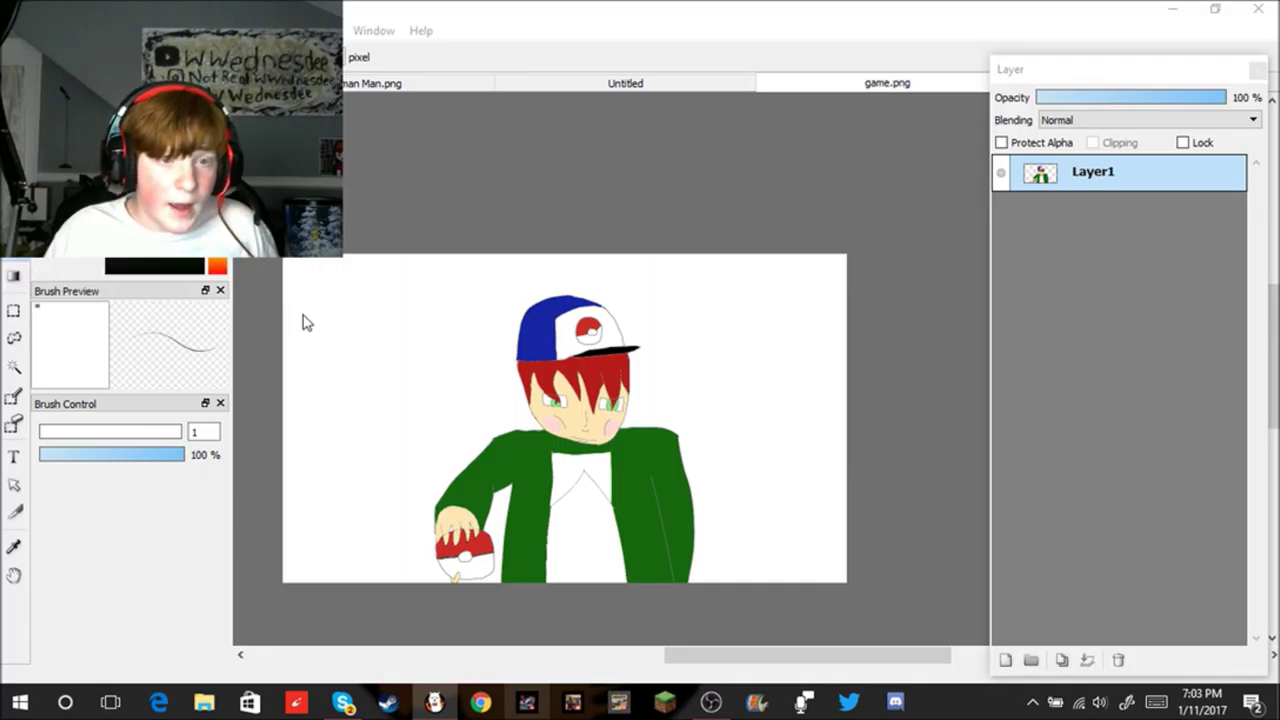
Step: Rename the file from game to Pikemon, set type PNG, and save as 24-bit PNG
left_click(393, 375)
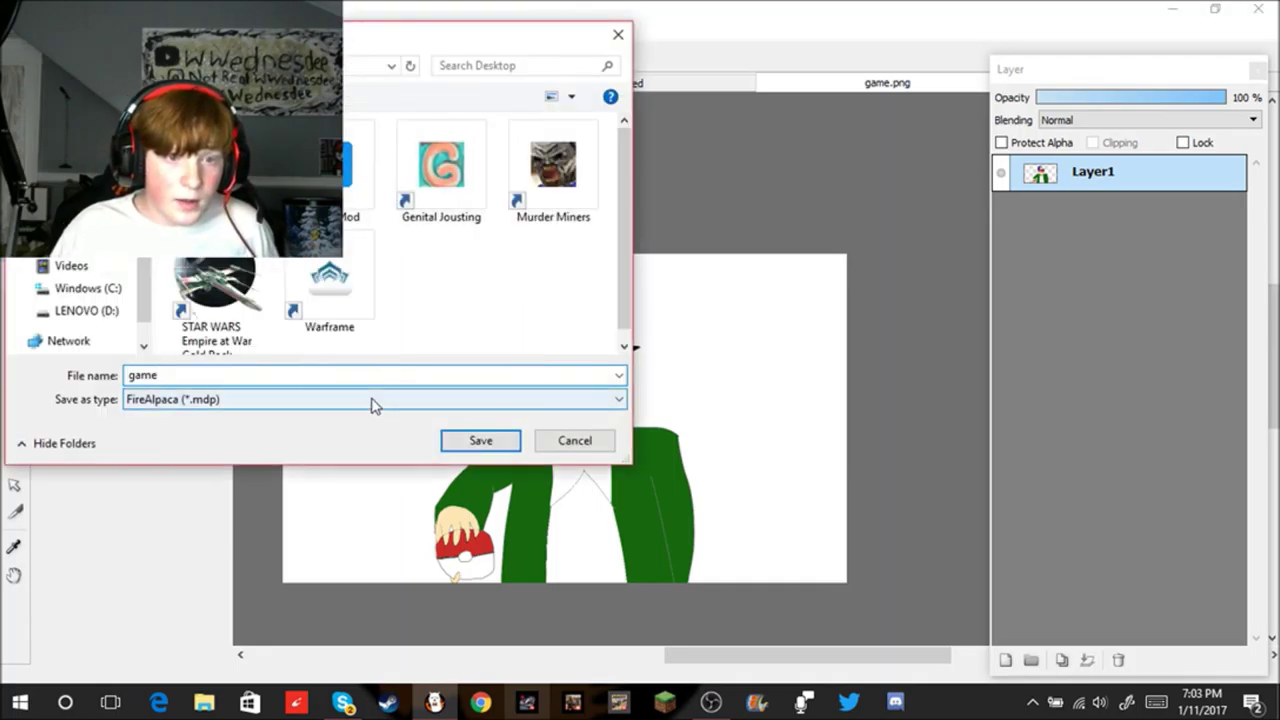
left_click(371, 402)
left_click(346, 438)
double_click(322, 378)
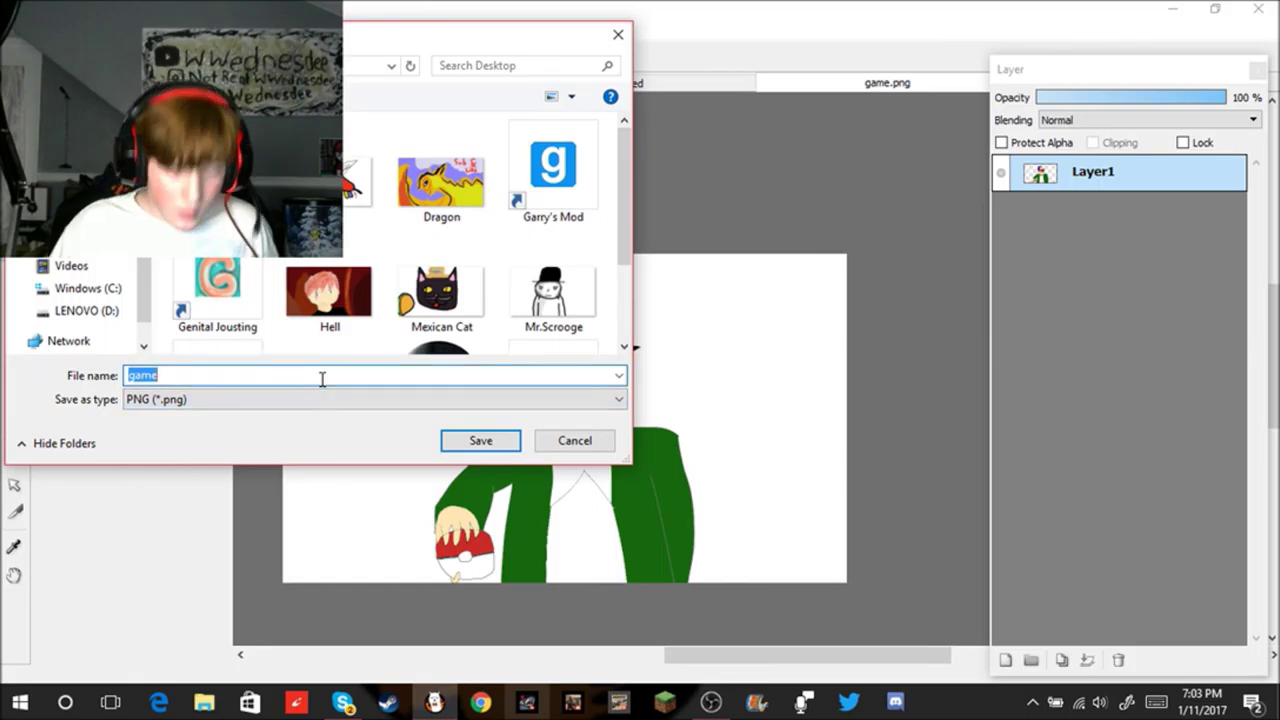
key("BackSpace")
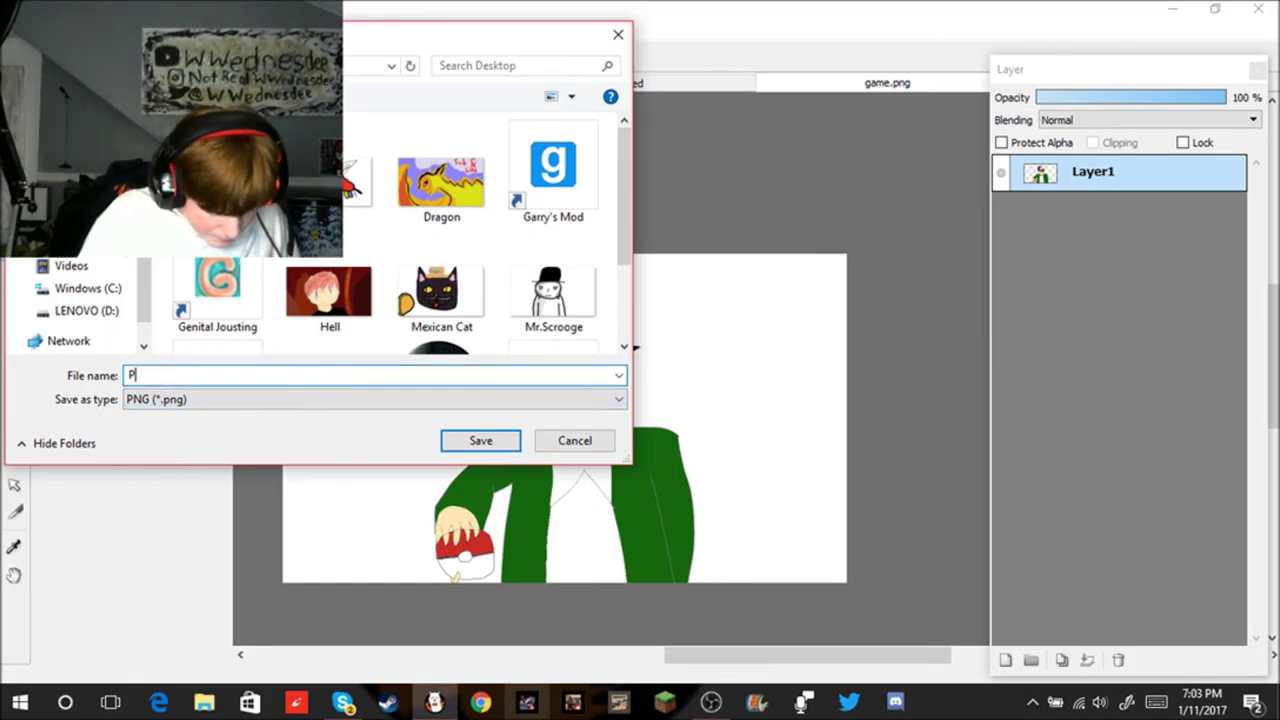
type("Pikemon")
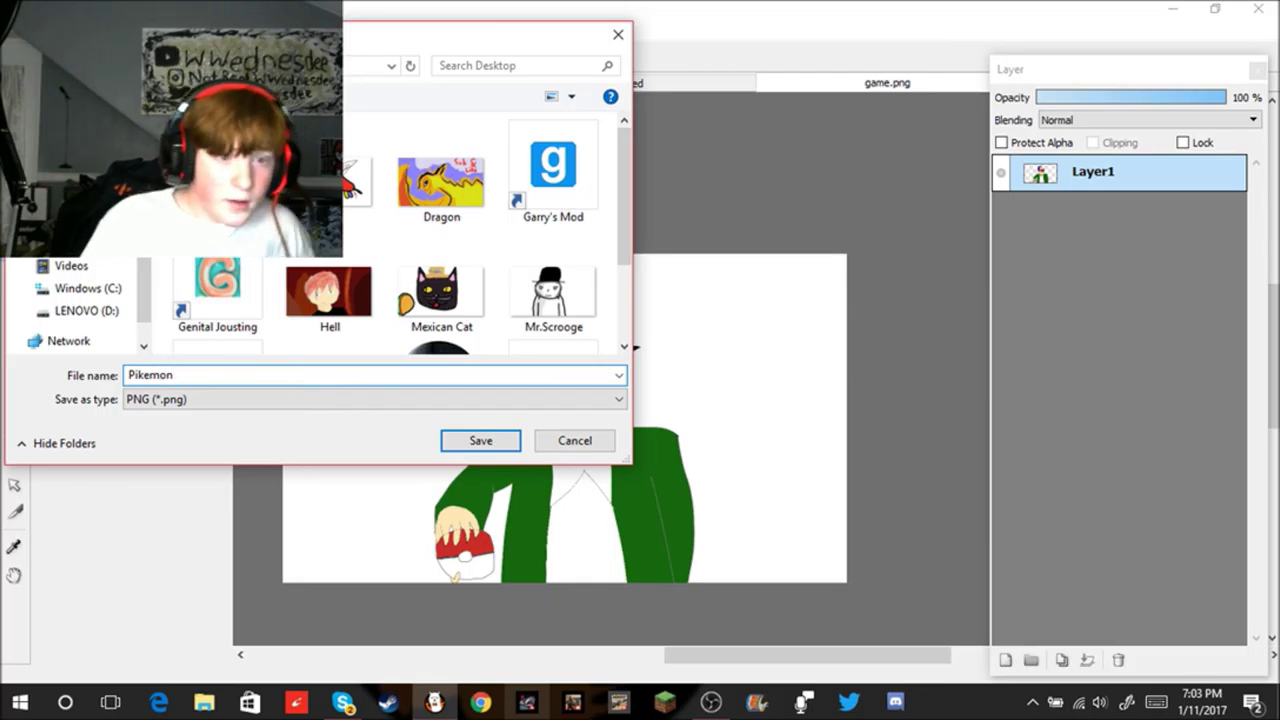
left_click(477, 441)
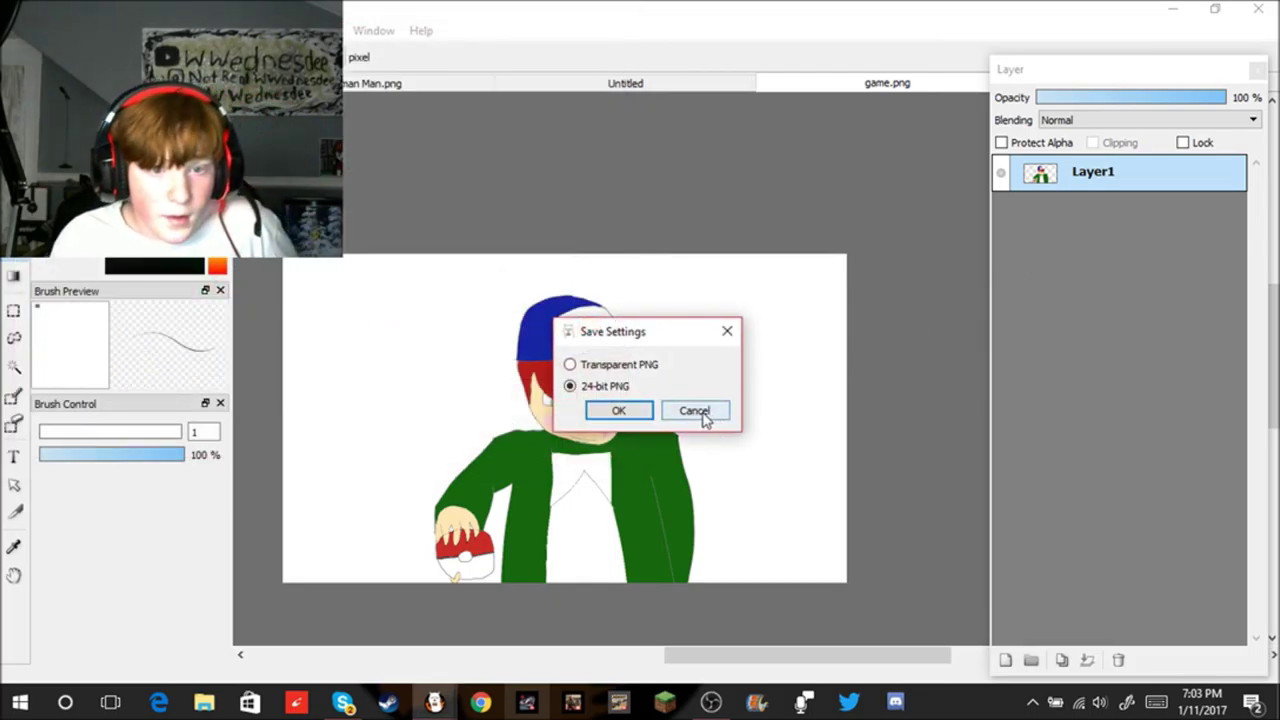
left_click(644, 411)
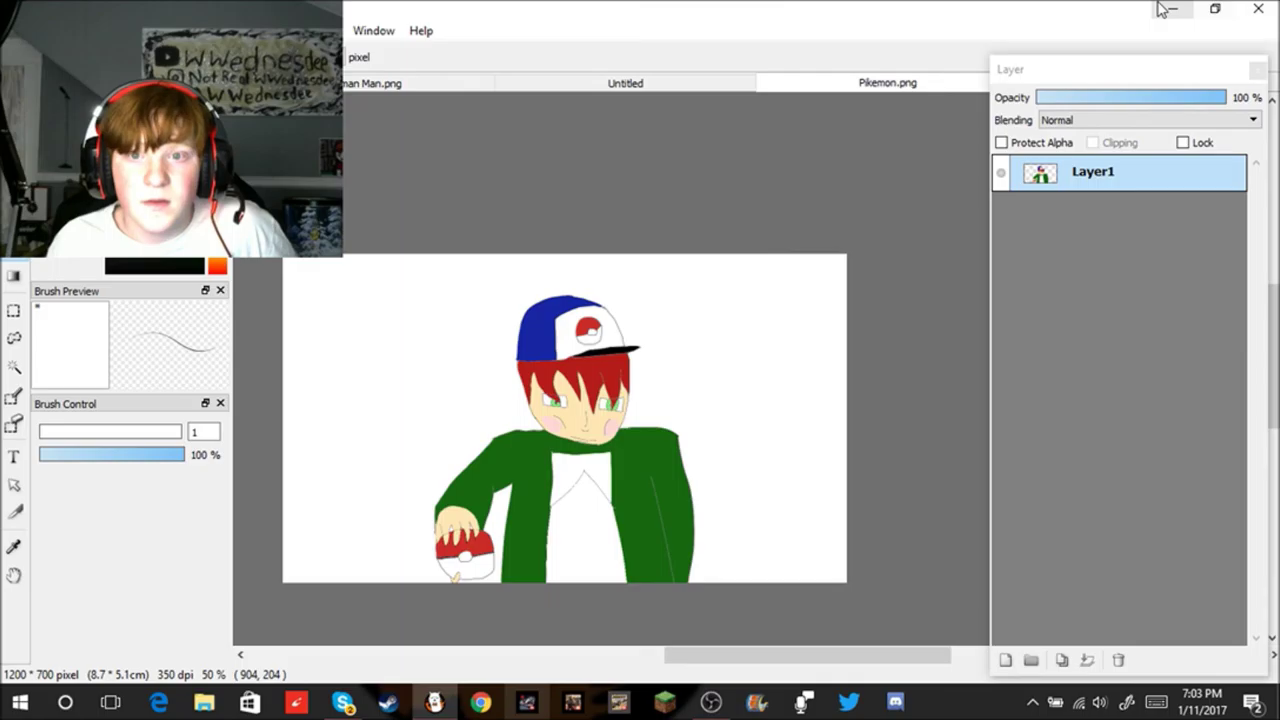
Step: Minimize FireAlpaca and send Pikemon as an image in the Skype group chat
left_click(1168, 9)
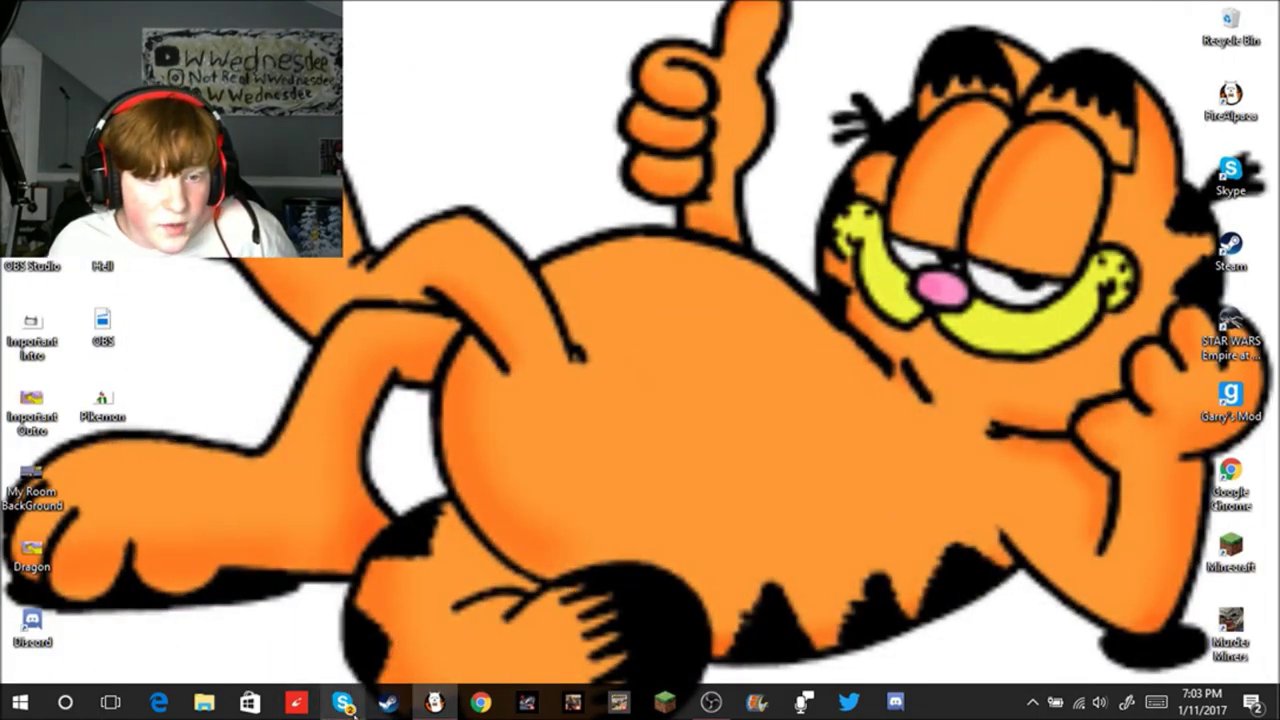
left_click(345, 703)
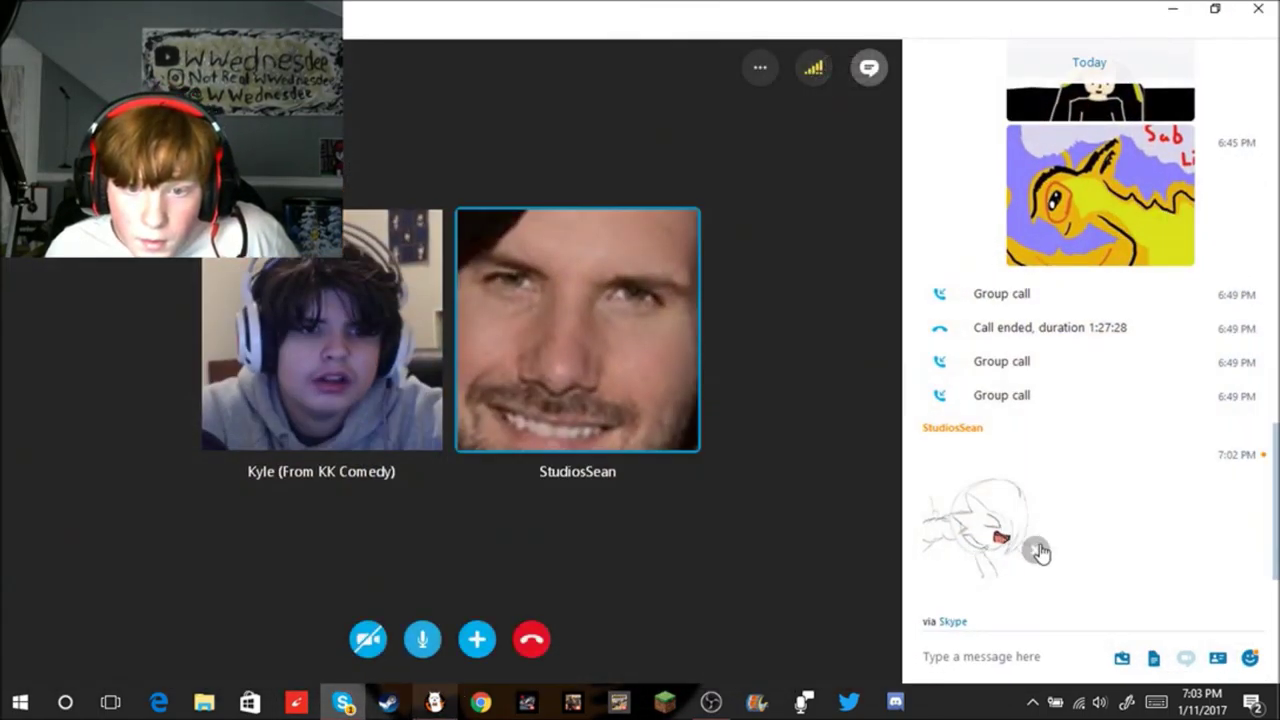
left_click(1120, 658)
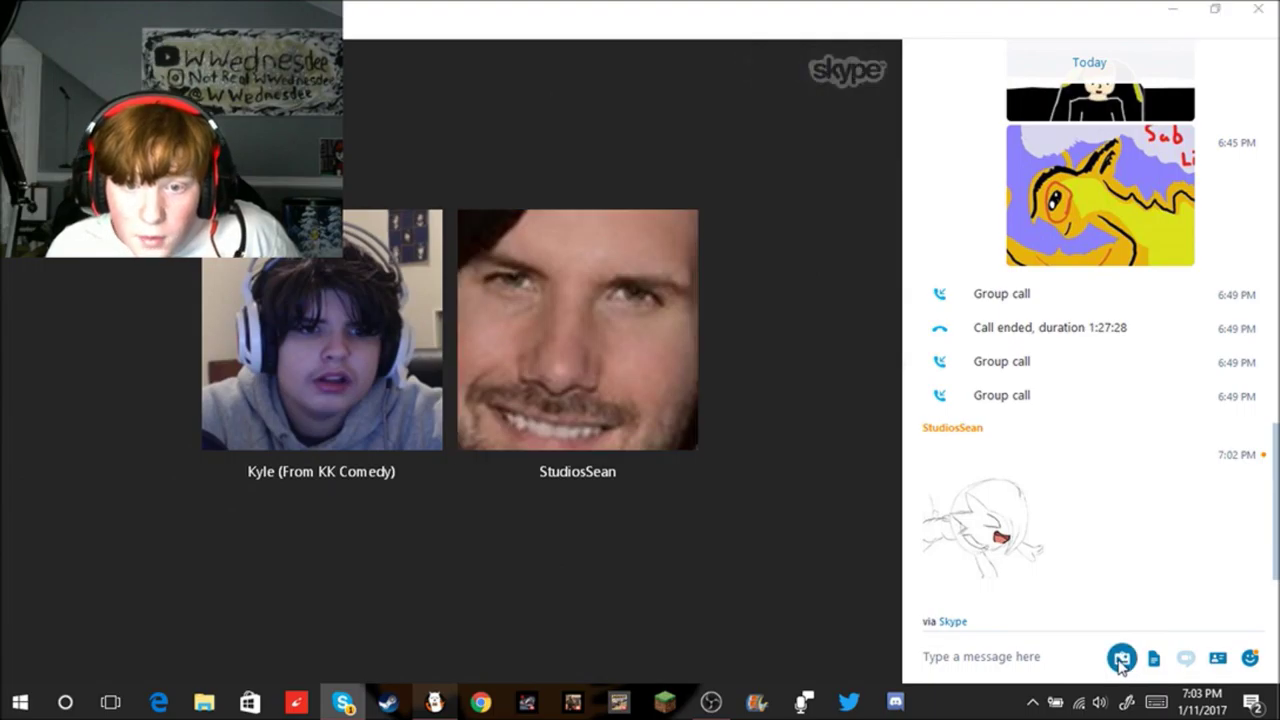
scroll(420, 300, "down", 3)
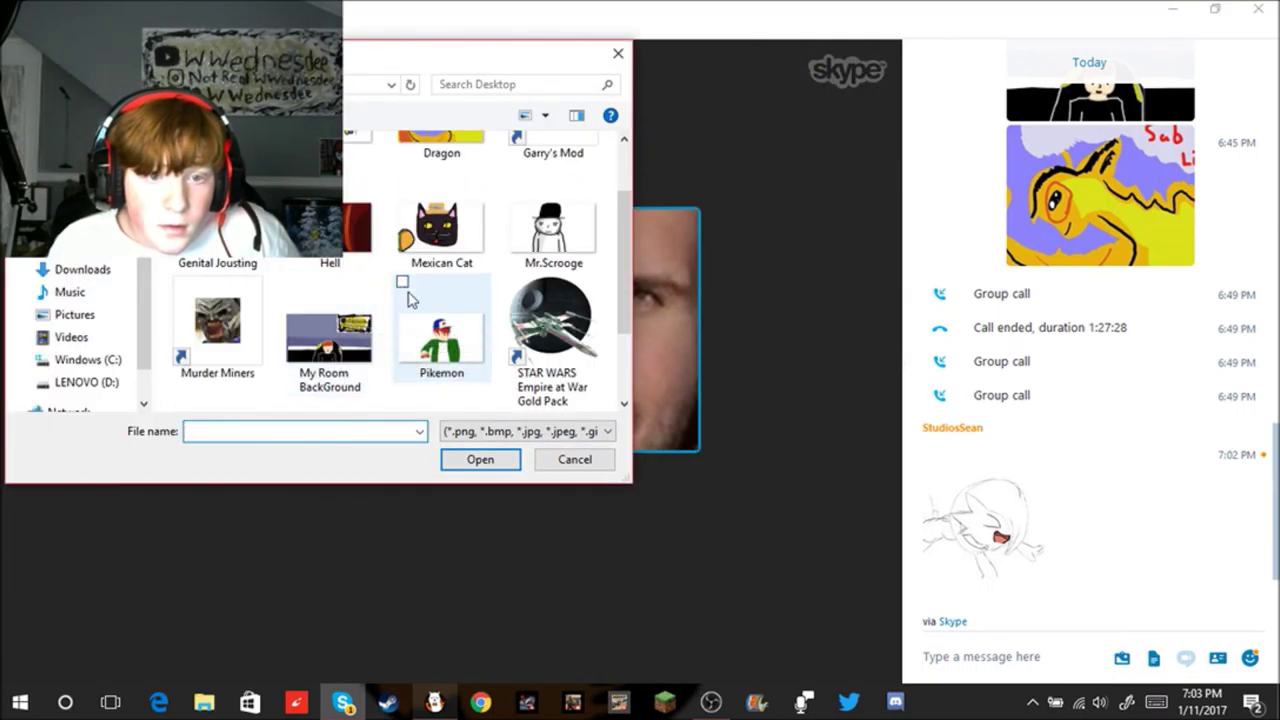
double_click(446, 262)
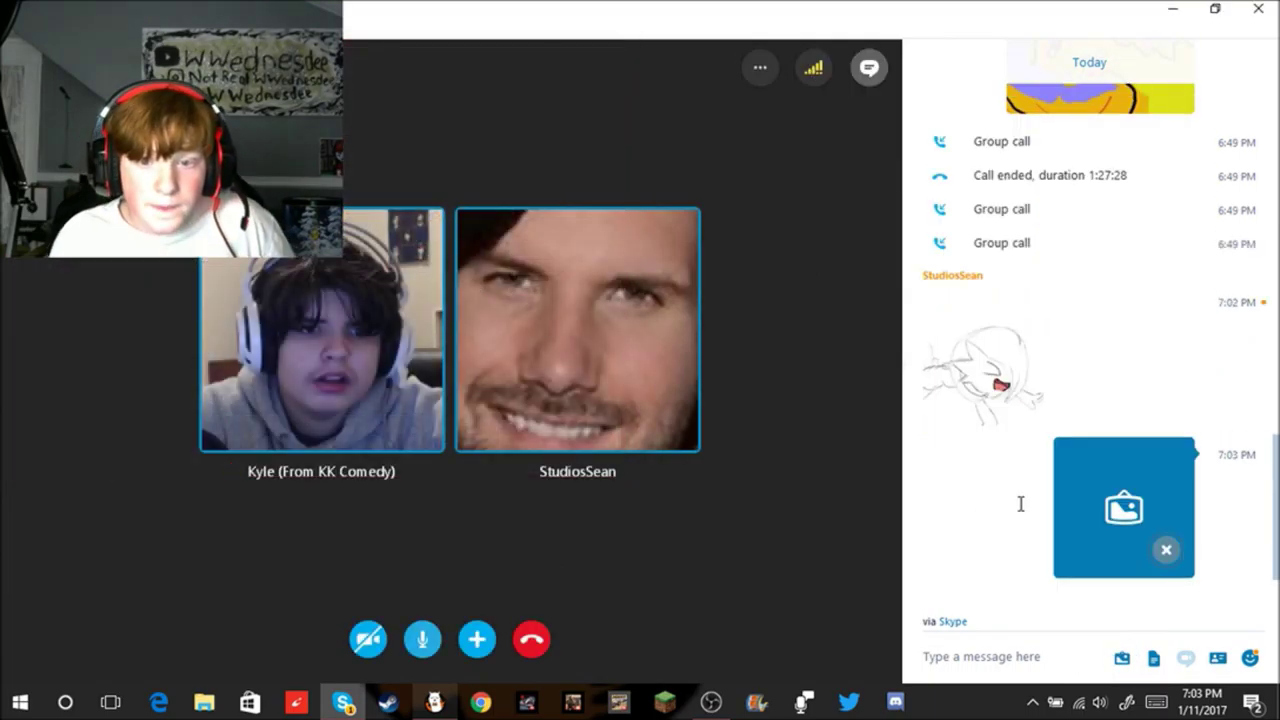
Step: View the shared sketch full-size twice, then bring FireAlpaca back to the front
left_click(1001, 390)
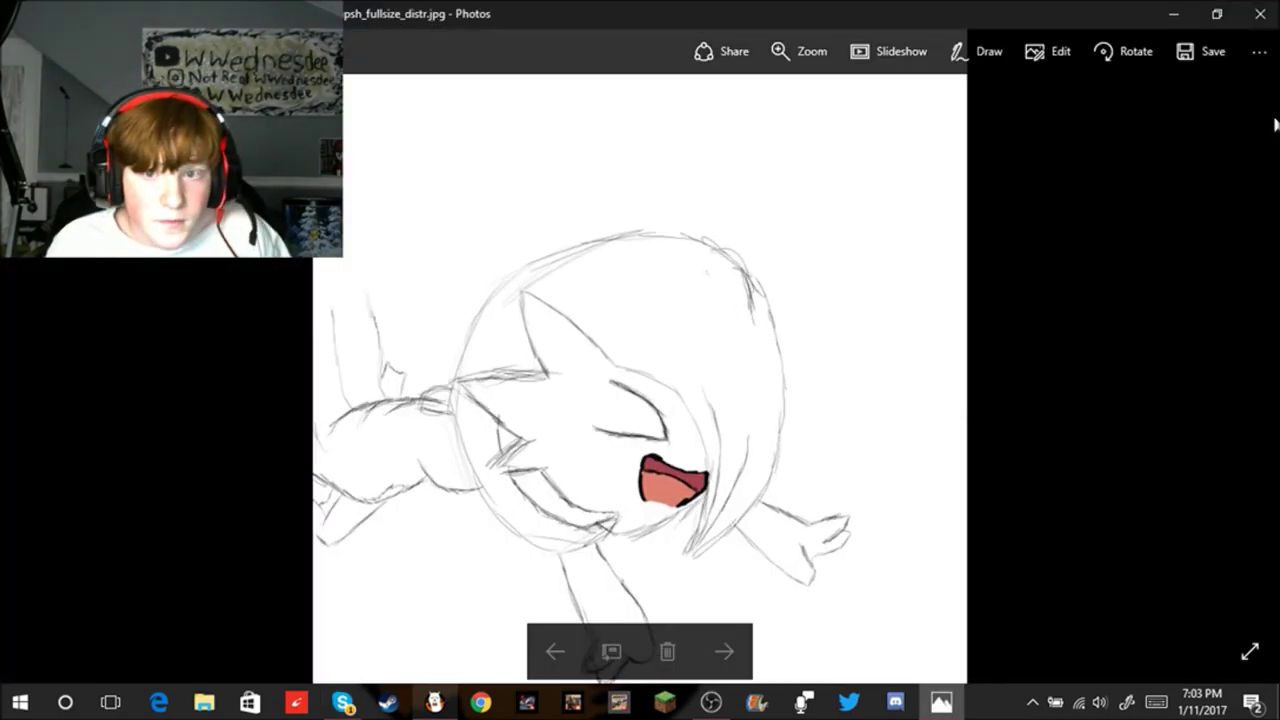
left_click(1260, 12)
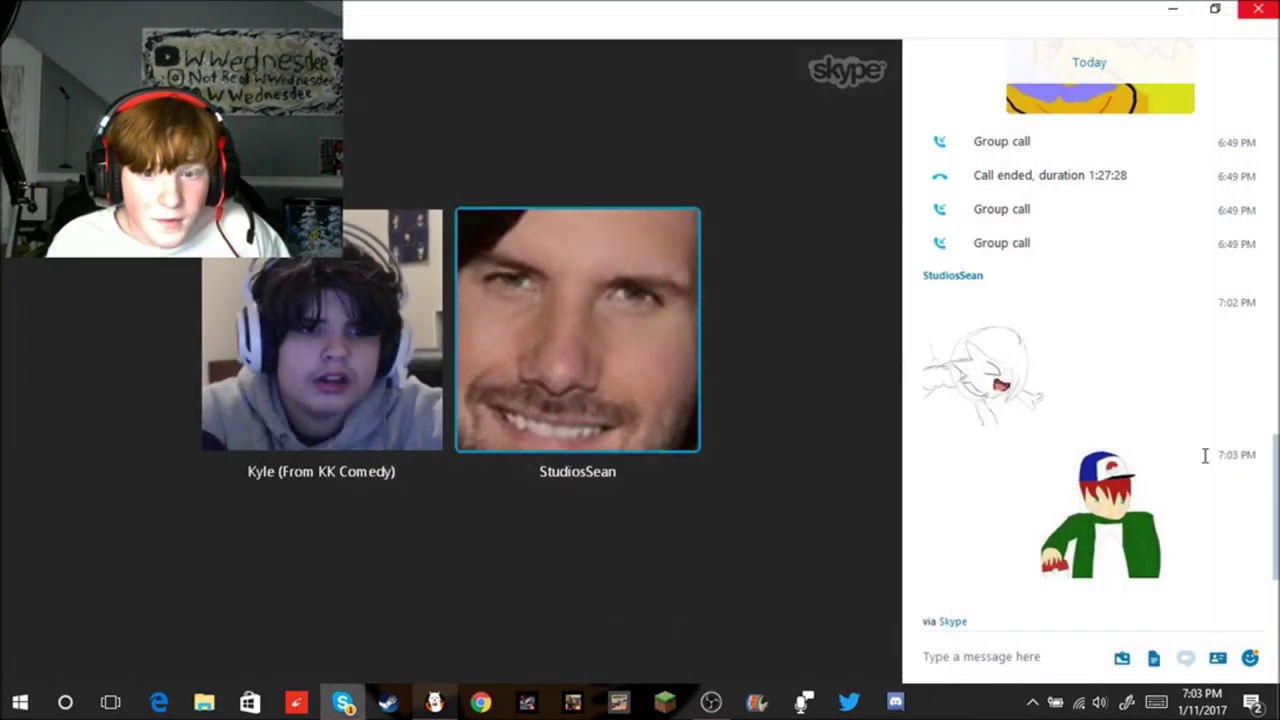
left_click(1003, 393)
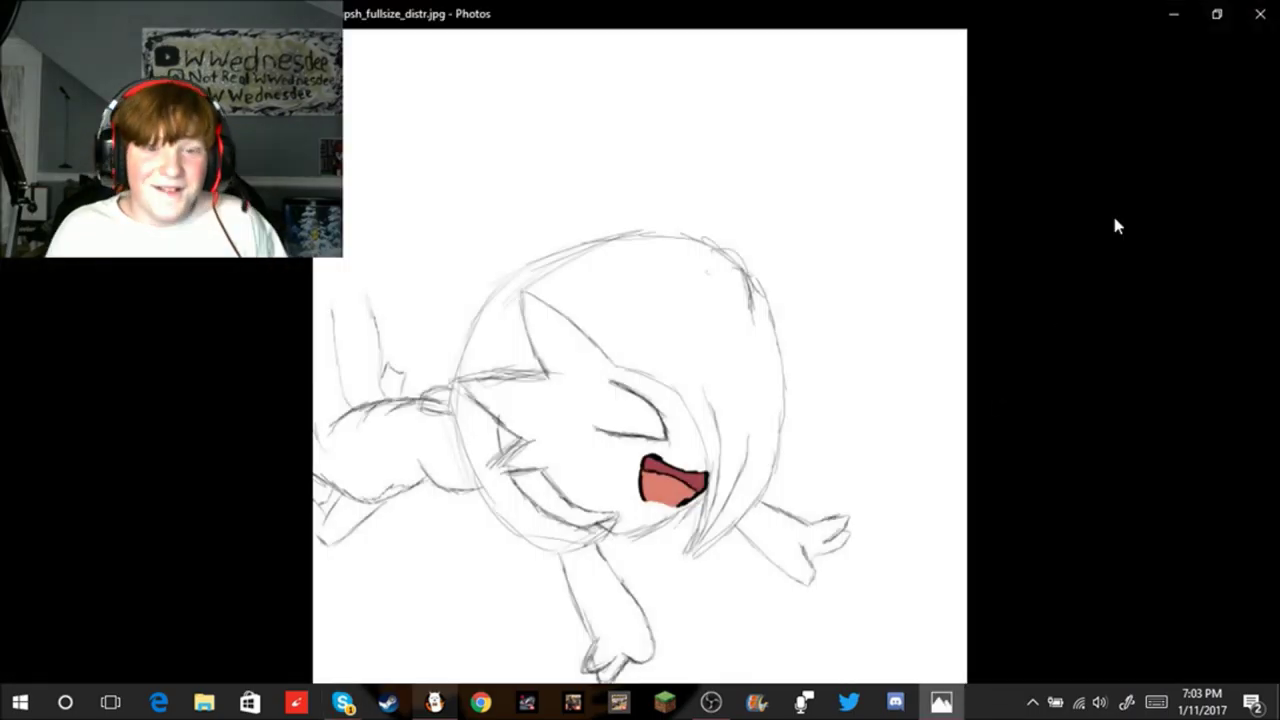
left_click(1256, 14)
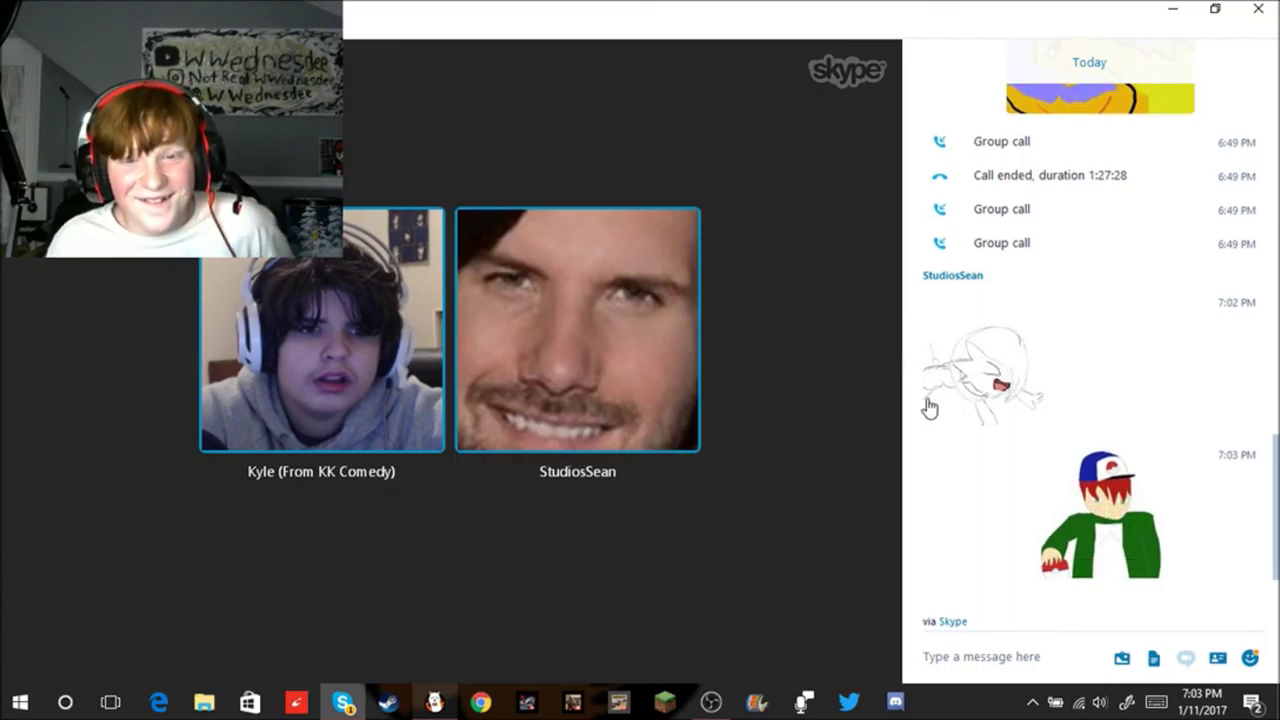
left_click(434, 702)
scroll(714, 466, "up", 3)
scroll(706, 390, "up", 2)
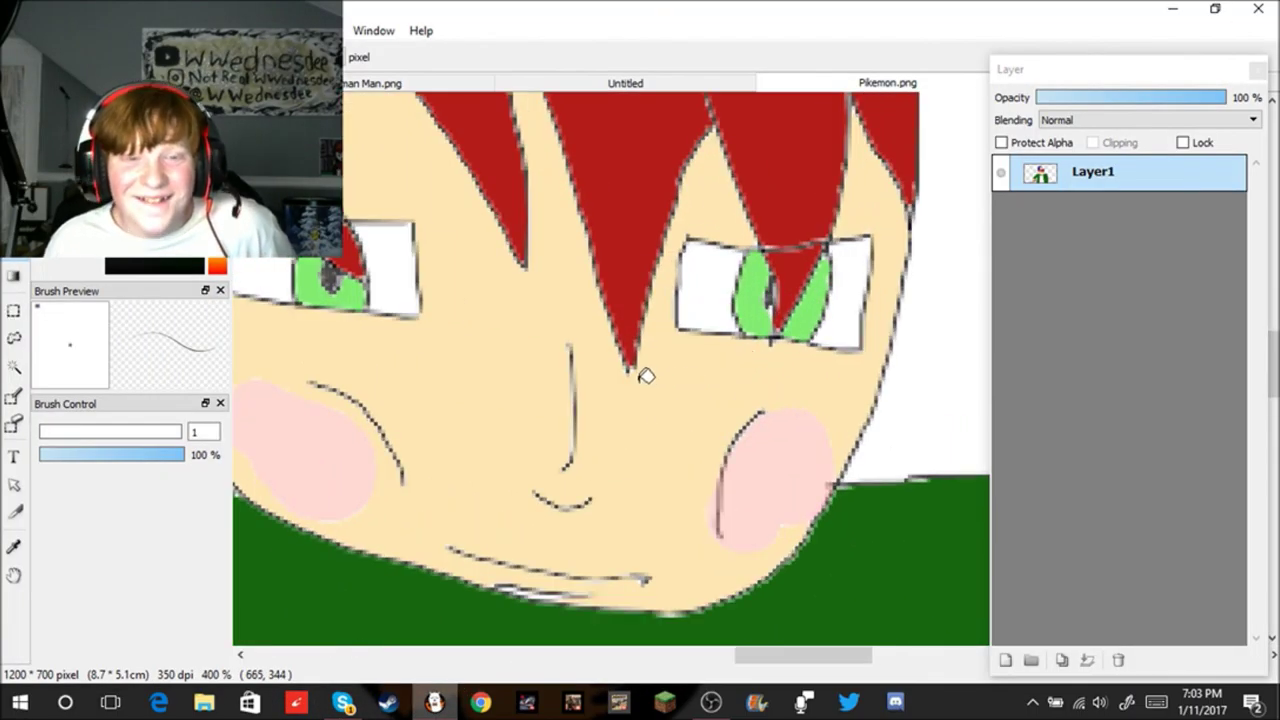
scroll(612, 404, "down", 2)
scroll(547, 292, "up", 2)
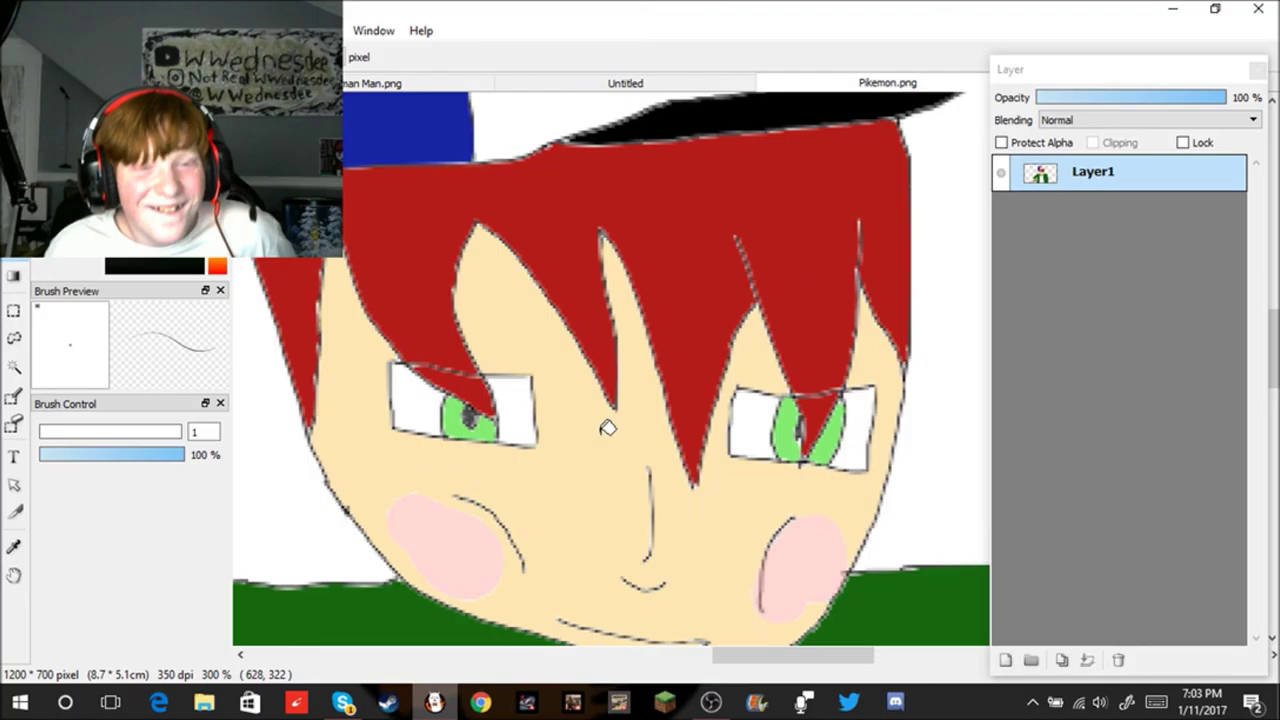
scroll(606, 423, "down", 3)
scroll(615, 490, "down", 3)
scroll(612, 520, "up", 5)
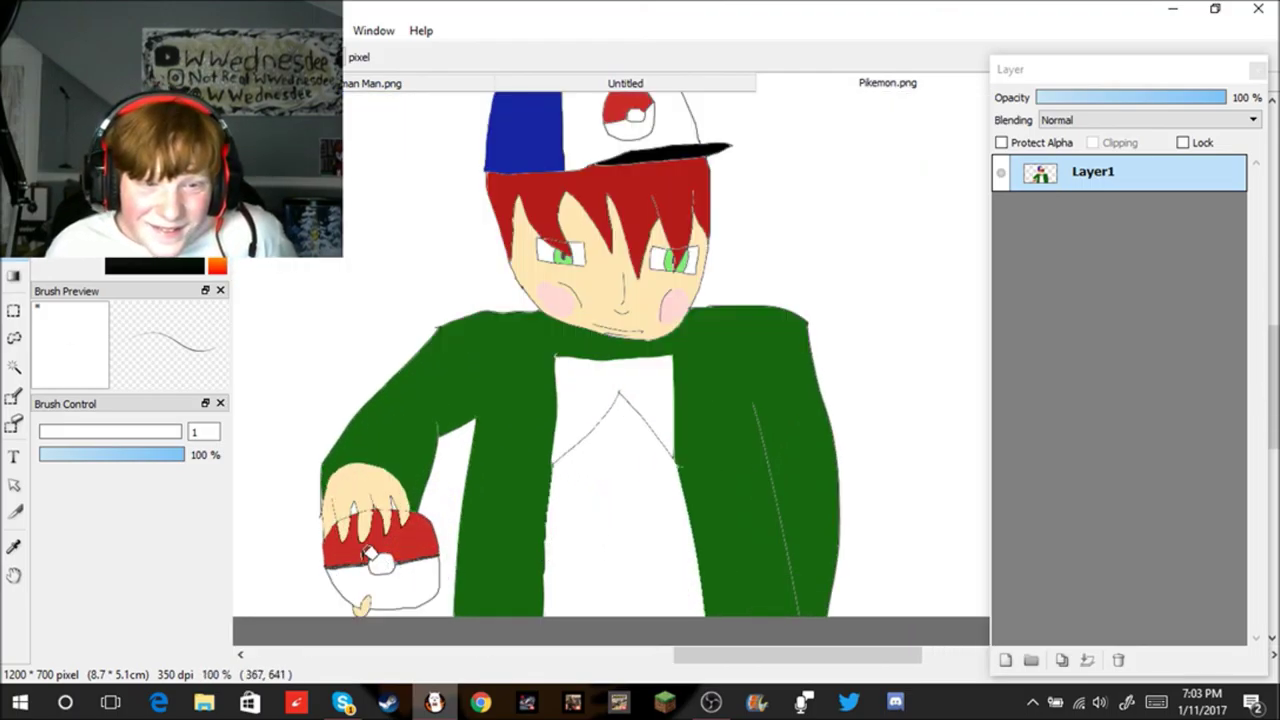
scroll(364, 558, "up", 2)
scroll(479, 527, "down", 3)
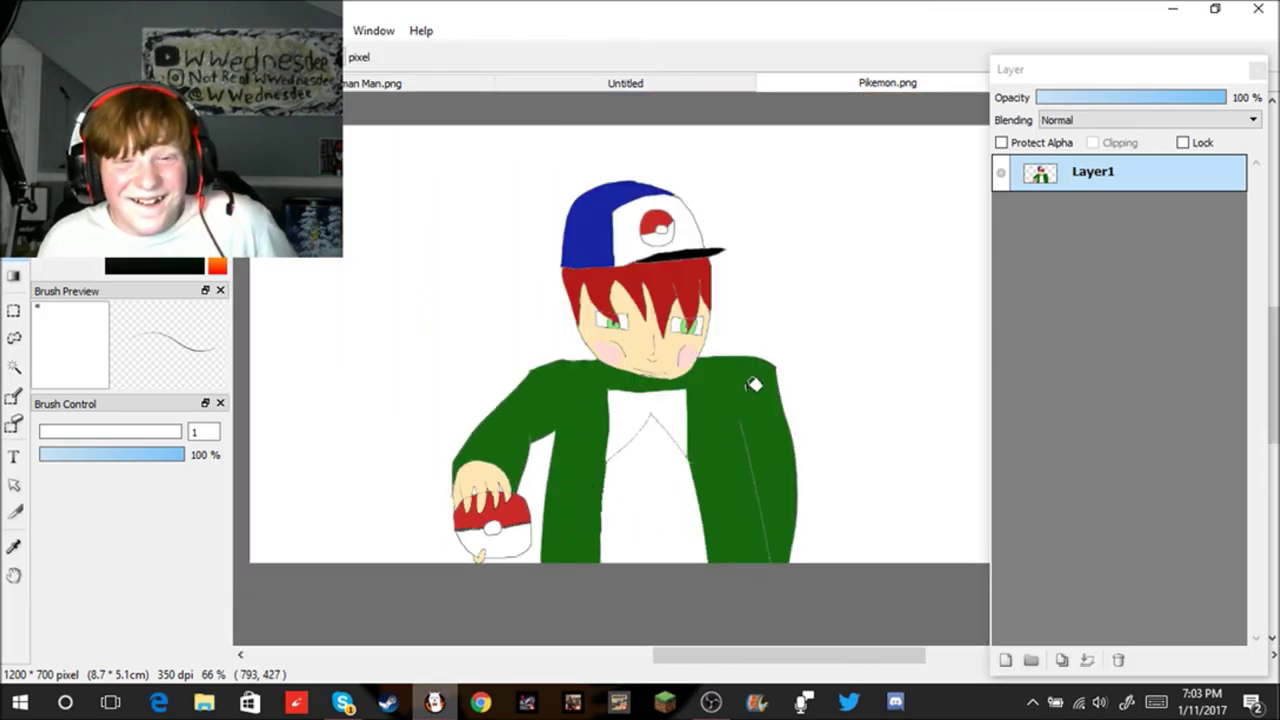
scroll(752, 383, "up", 5)
scroll(590, 323, "down", 7)
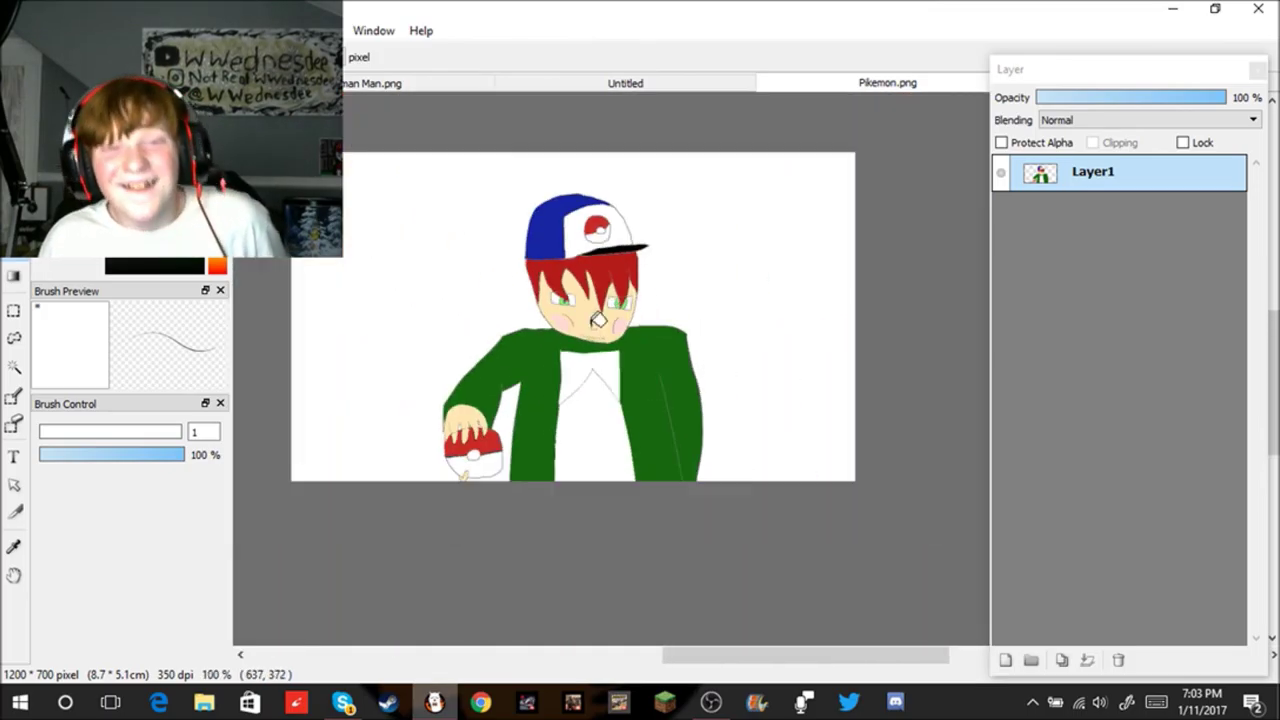
scroll(609, 322, "up", 2)
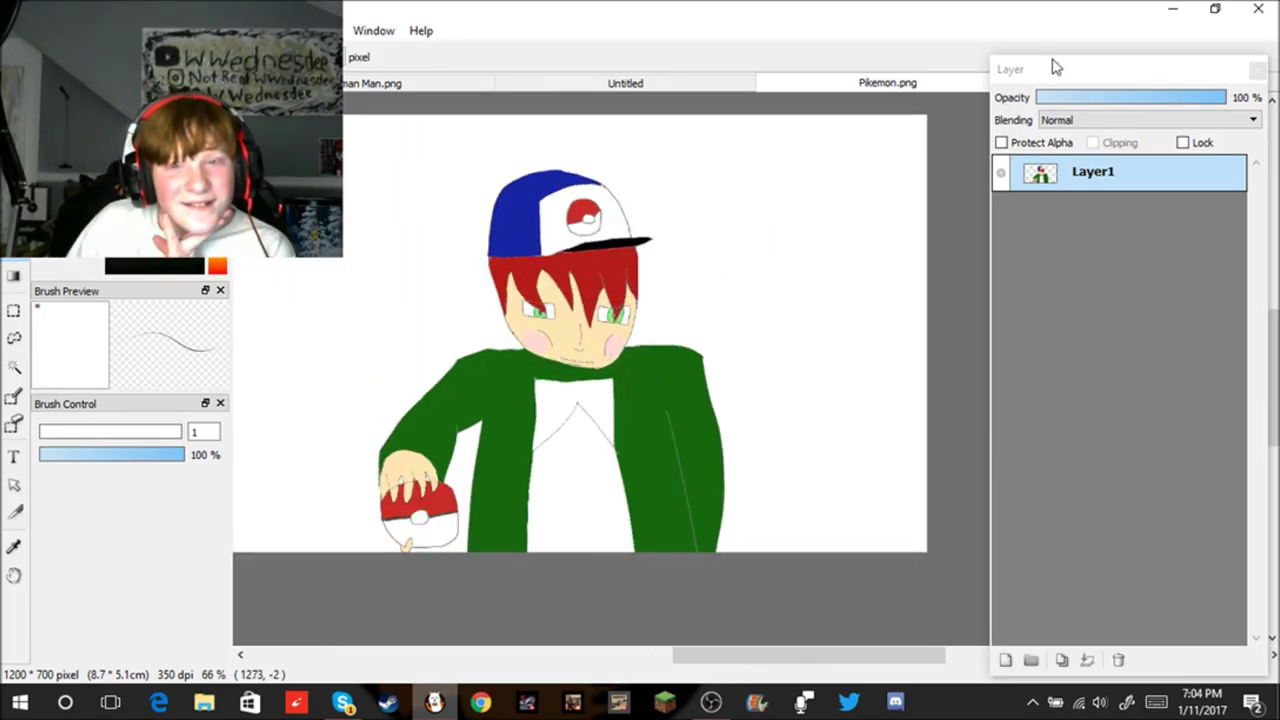
Step: Minimize FireAlpaca, view the chat sketch full-size, then bring up and minimize OBS
left_click(1160, 12)
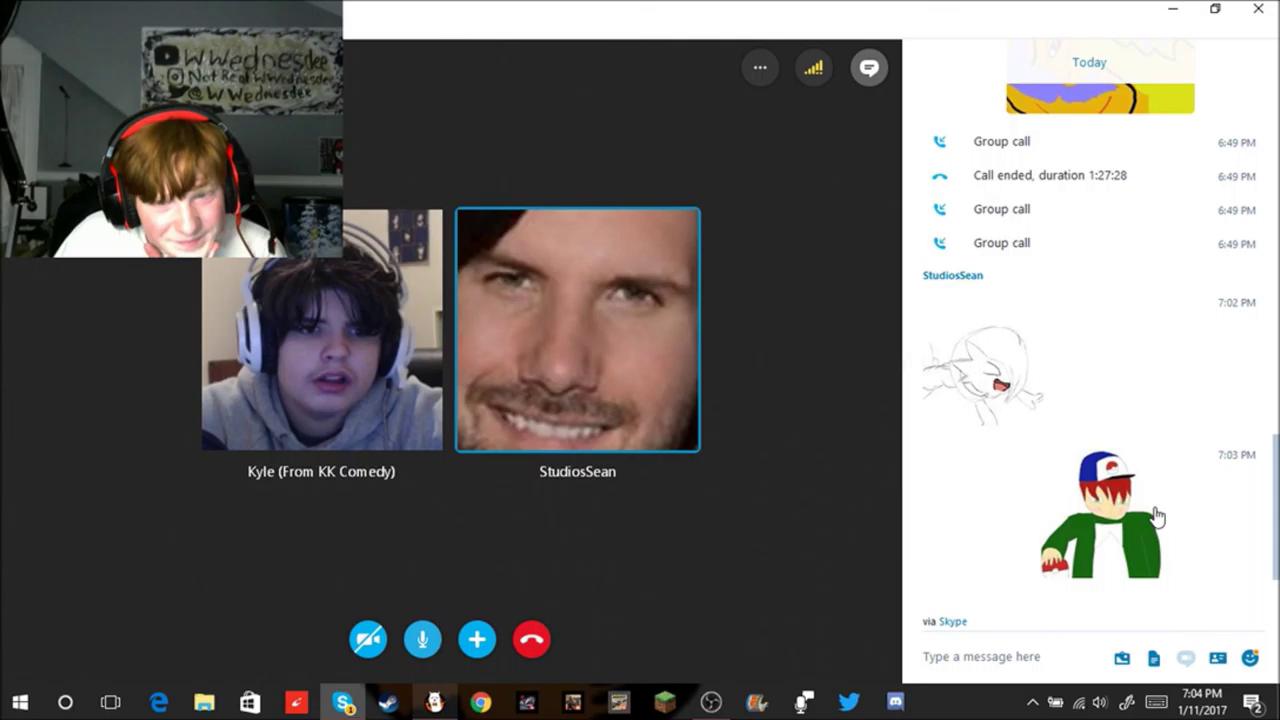
left_click(1020, 415)
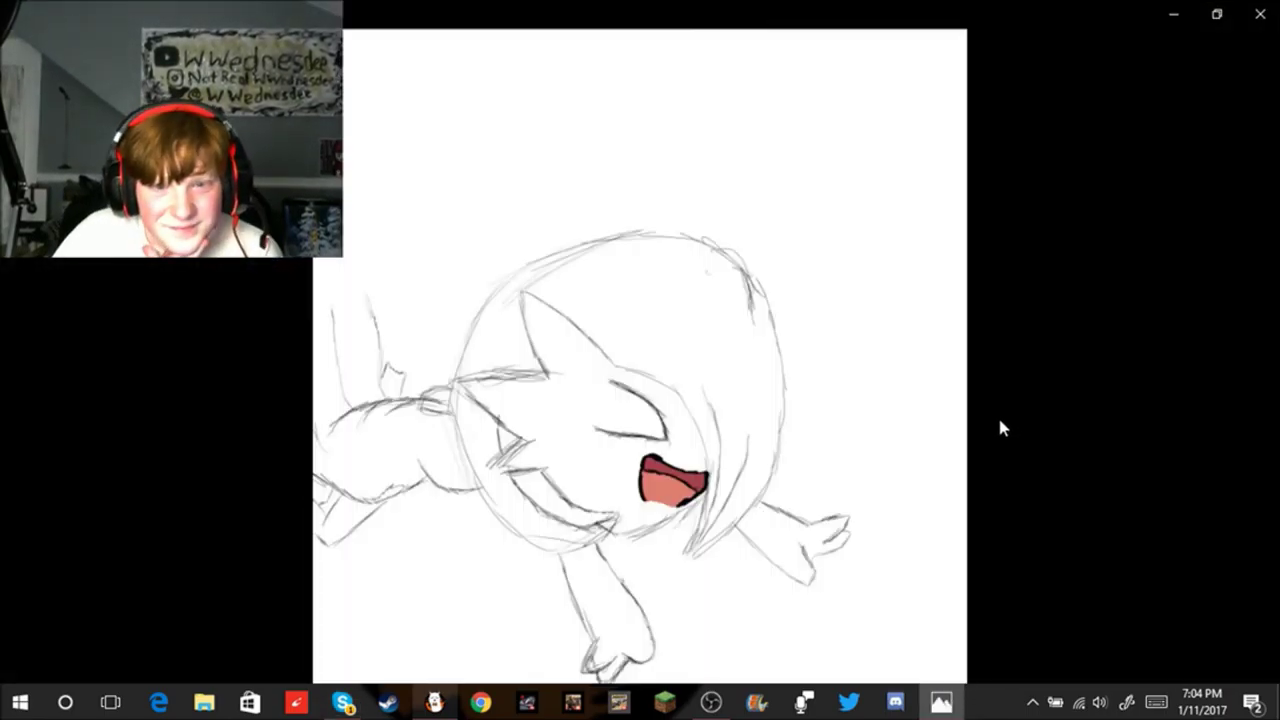
left_click(1259, 13)
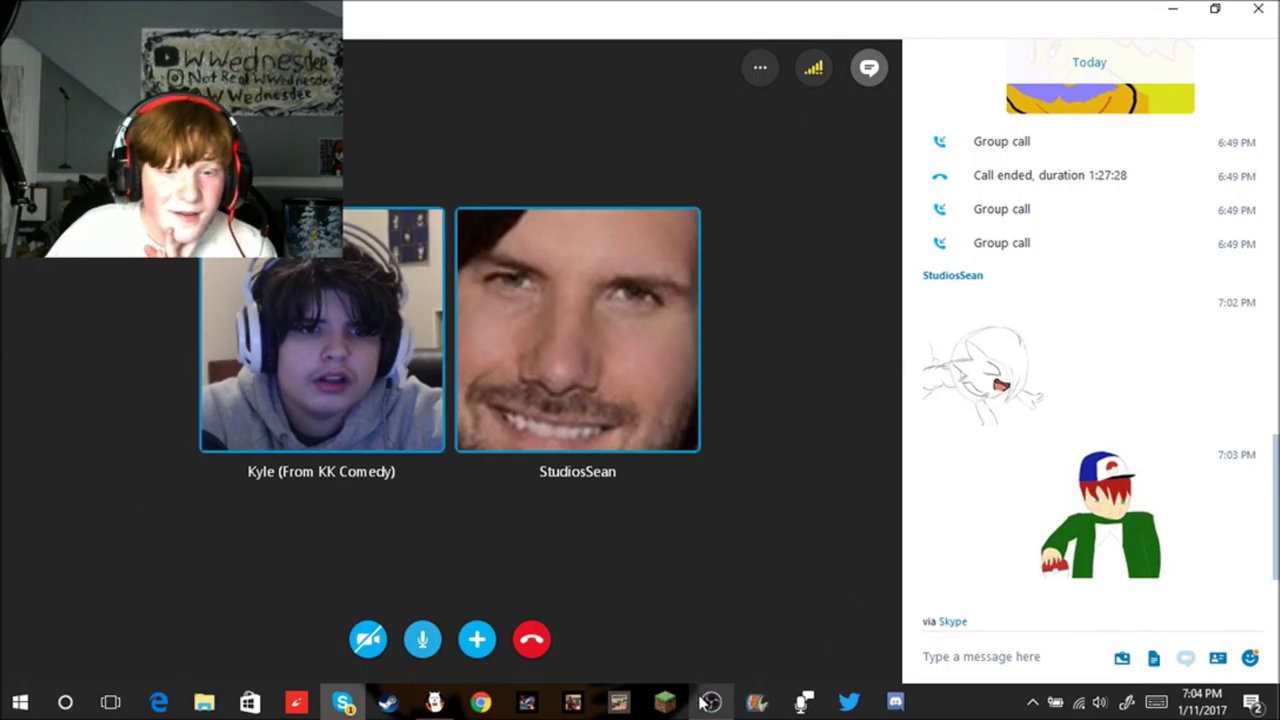
mouse_move(711, 703)
left_click(709, 658)
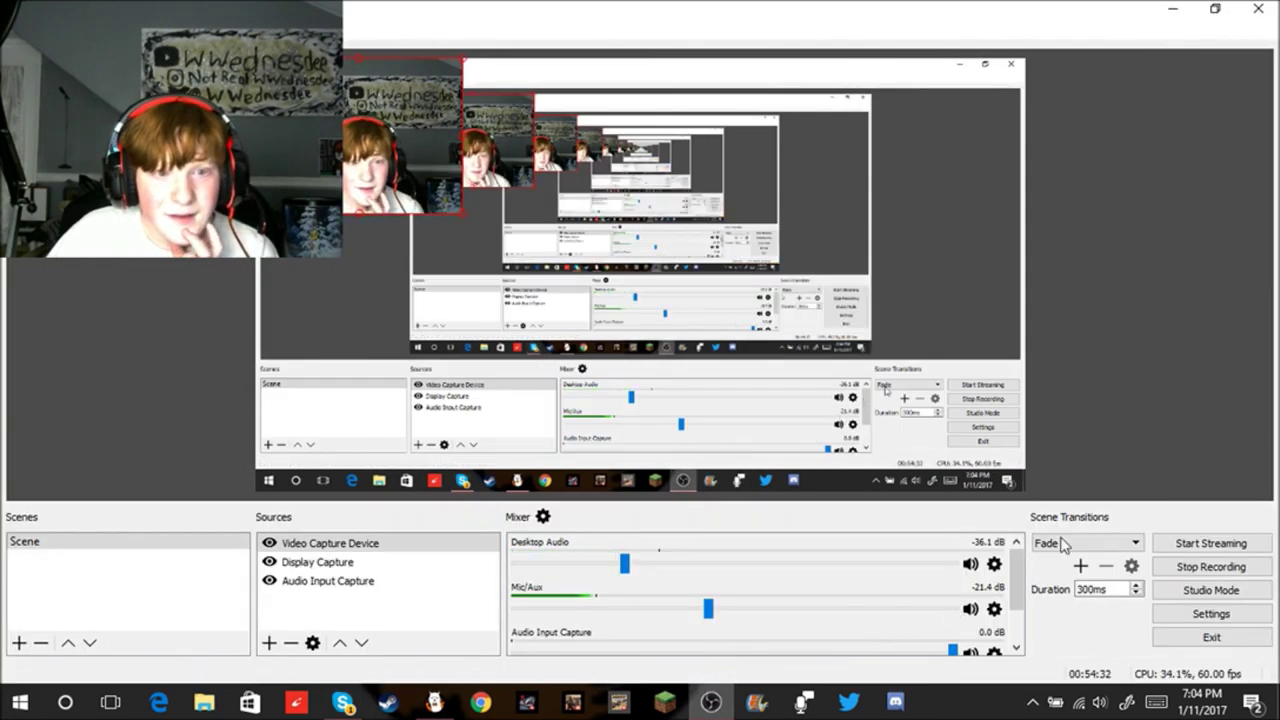
left_click(1174, 9)
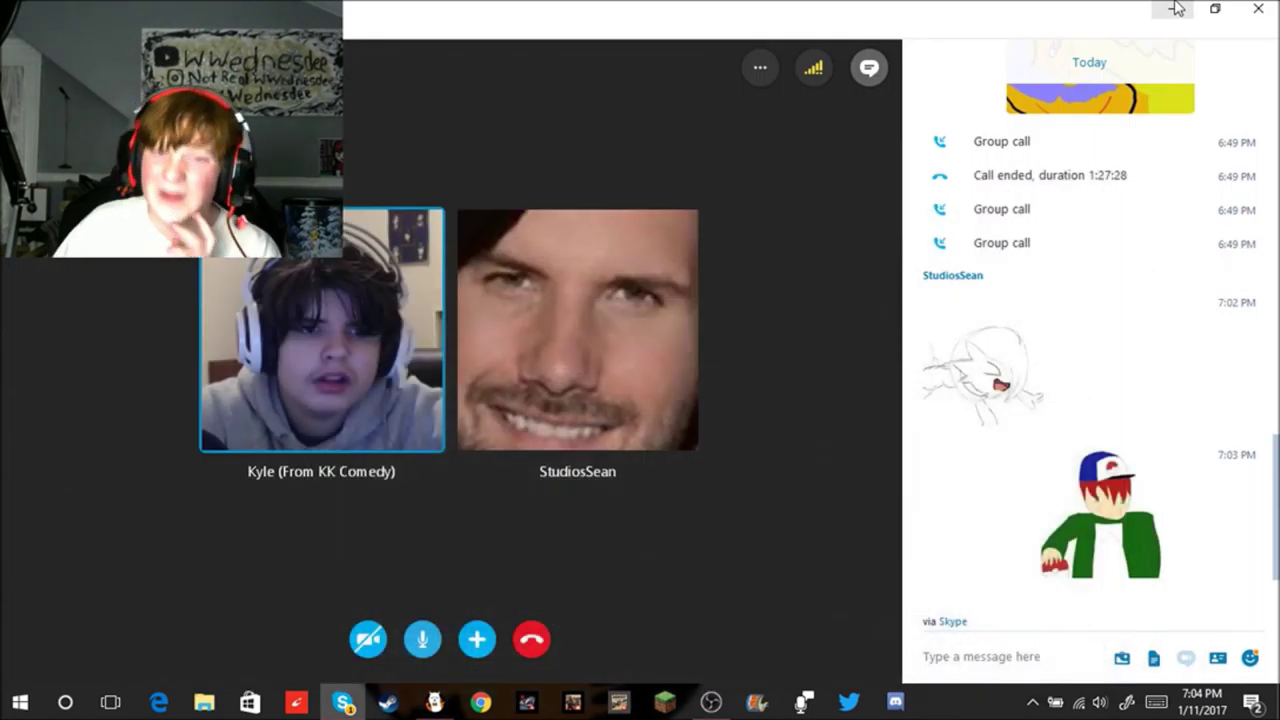